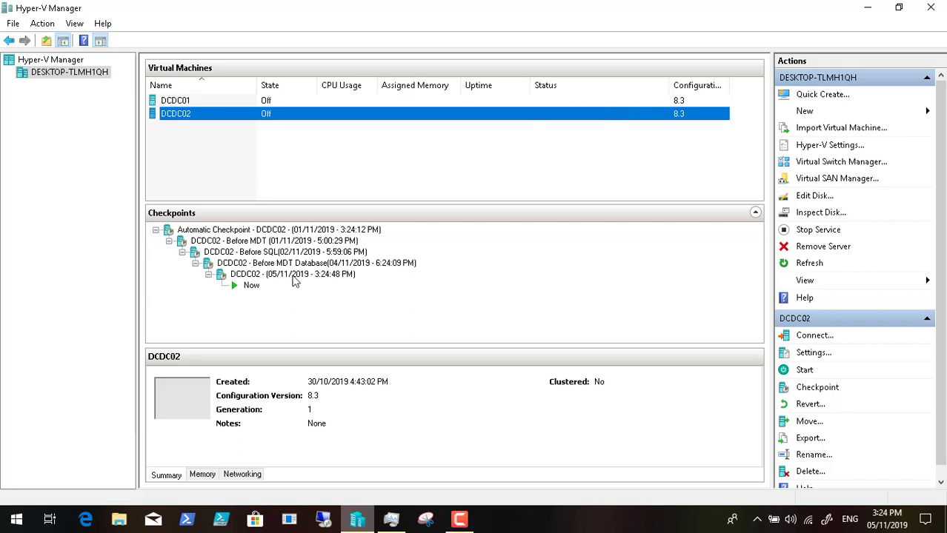
Step: Rename the newest DCDC02 checkpoint to 'DCDC02 - Before MDT Database Setup'
left_click(299, 279)
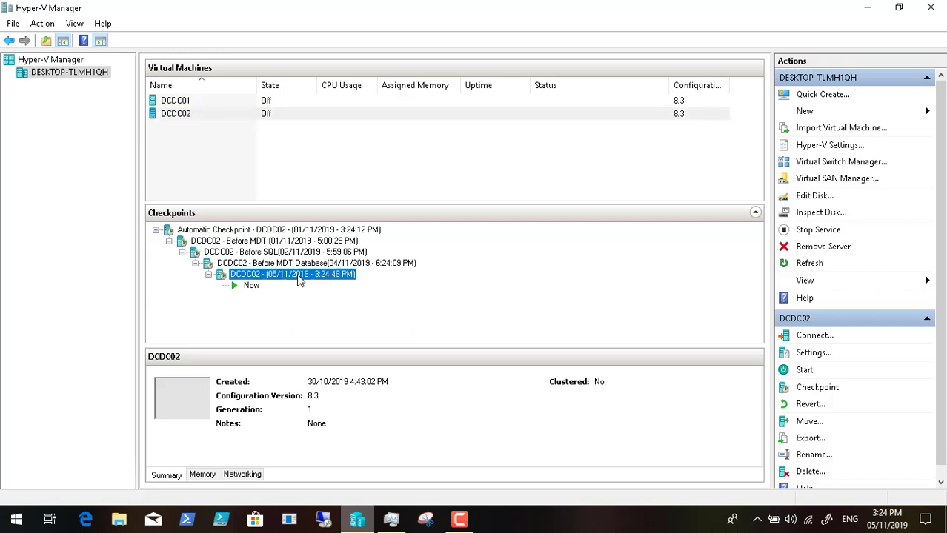
right_click(300, 279)
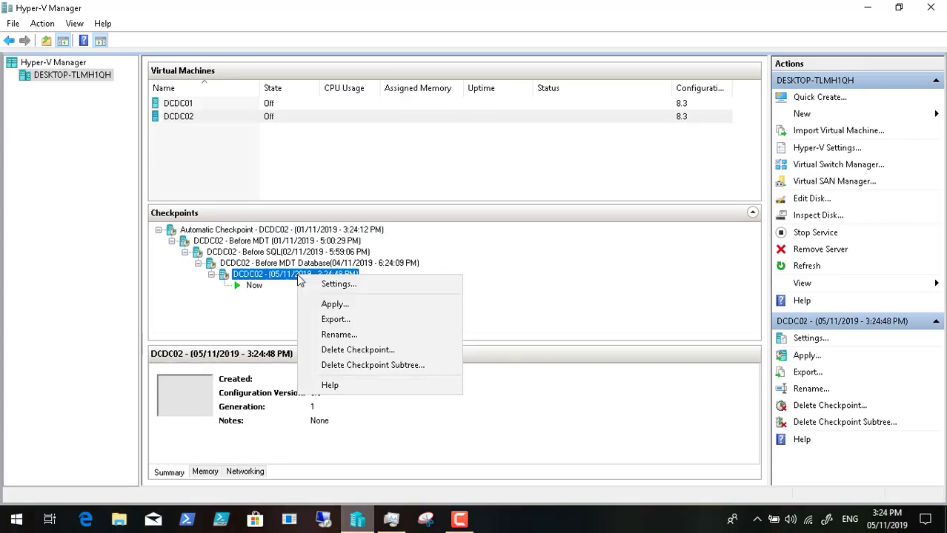
left_click(337, 337)
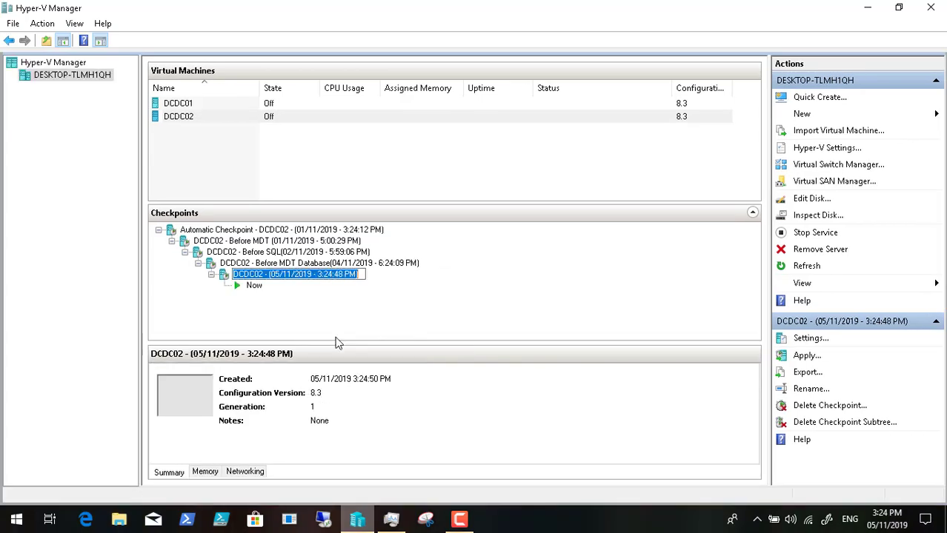
left_click(270, 278)
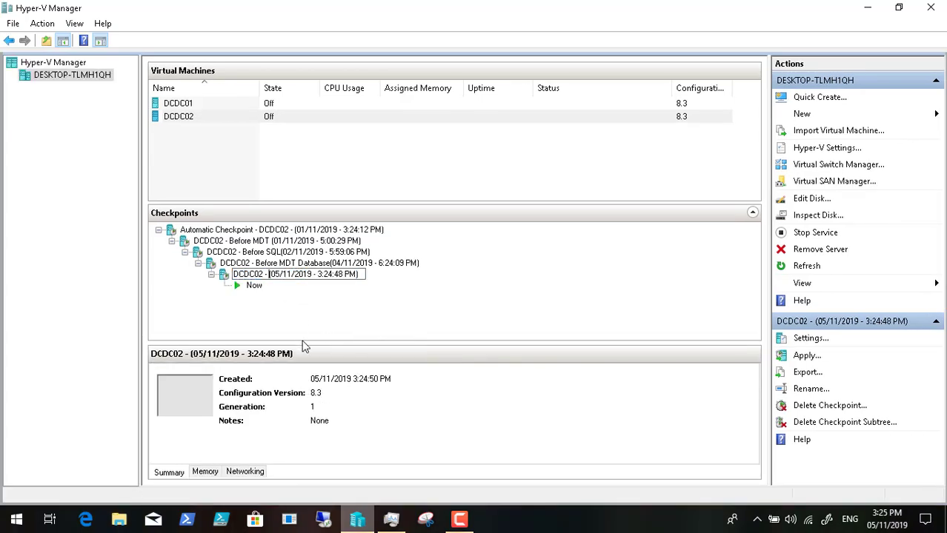
type("Before")
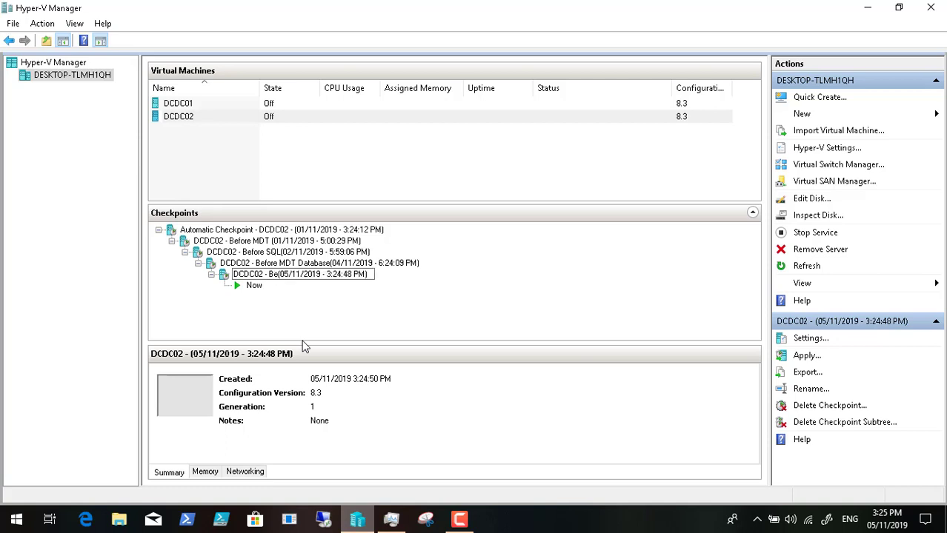
type(" MDT ")
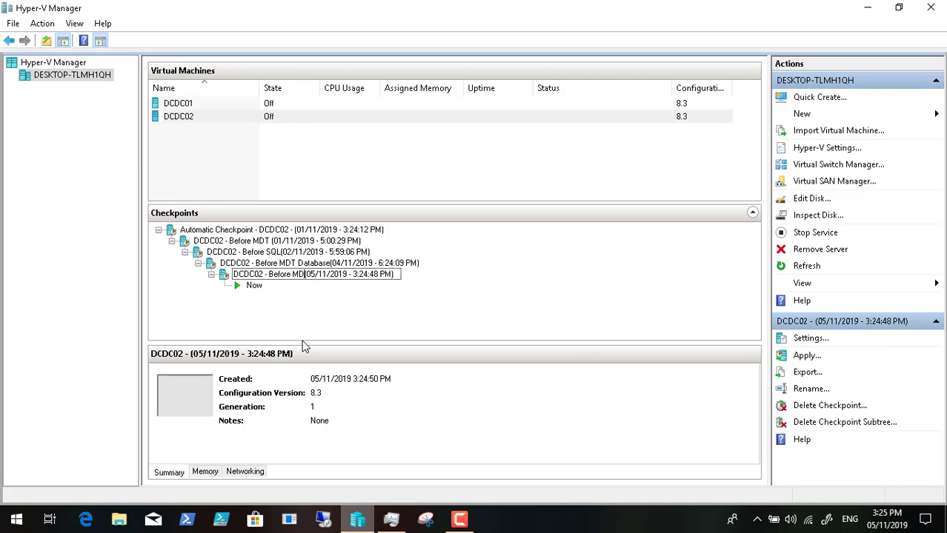
type("Database ")
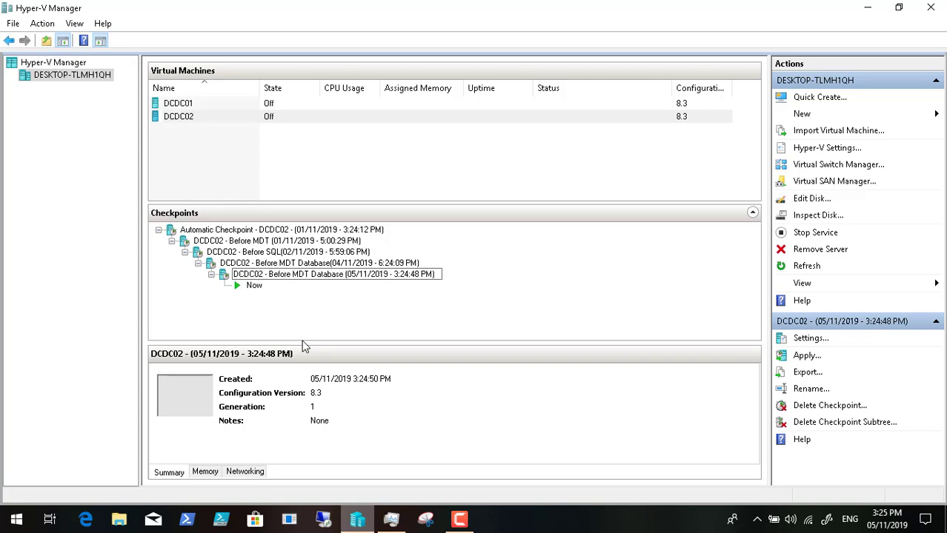
type("Setup")
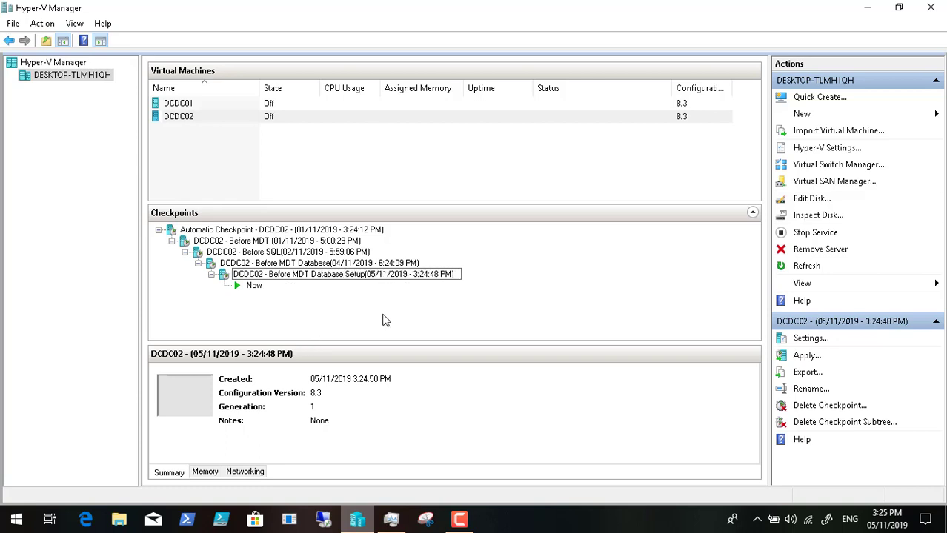
key("Return")
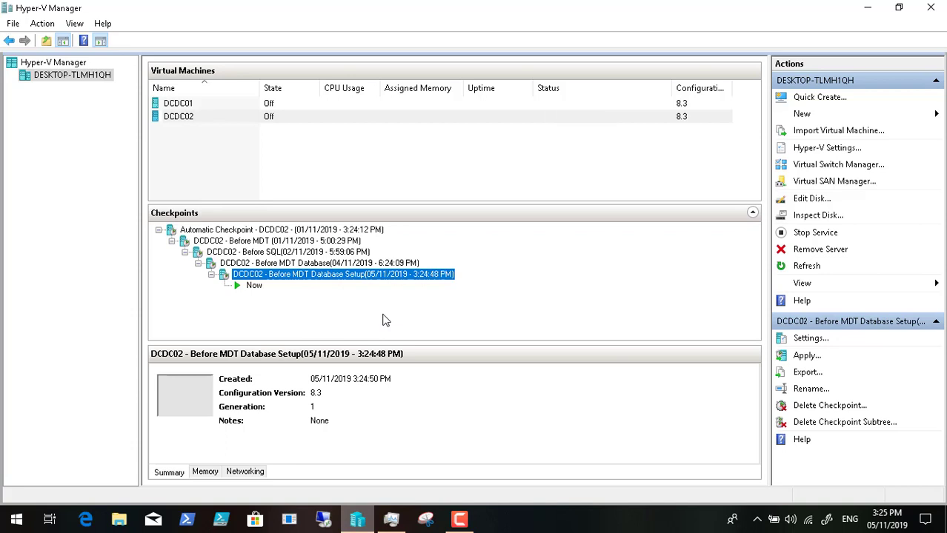
Step: Start the DCDC01 virtual machine and minimize Hyper-V Manager
right_click(259, 105)
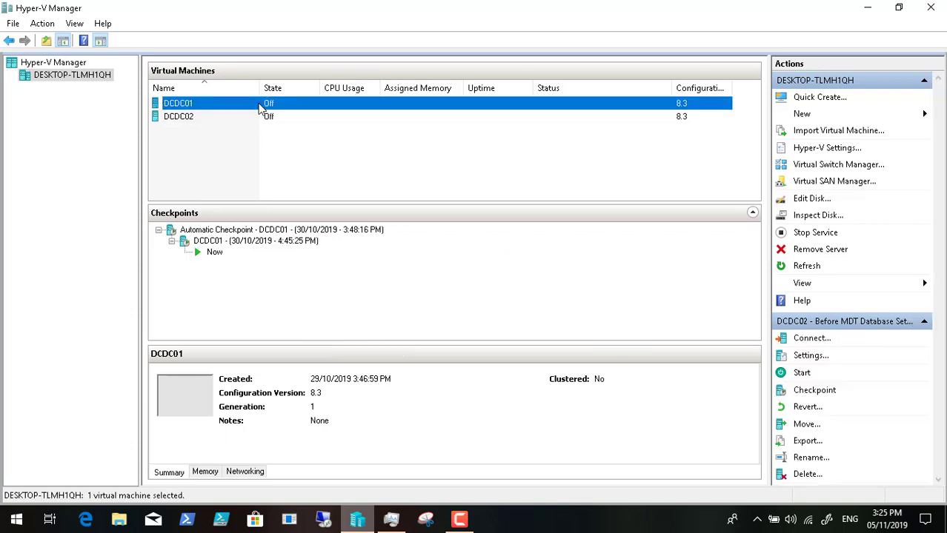
left_click(295, 154)
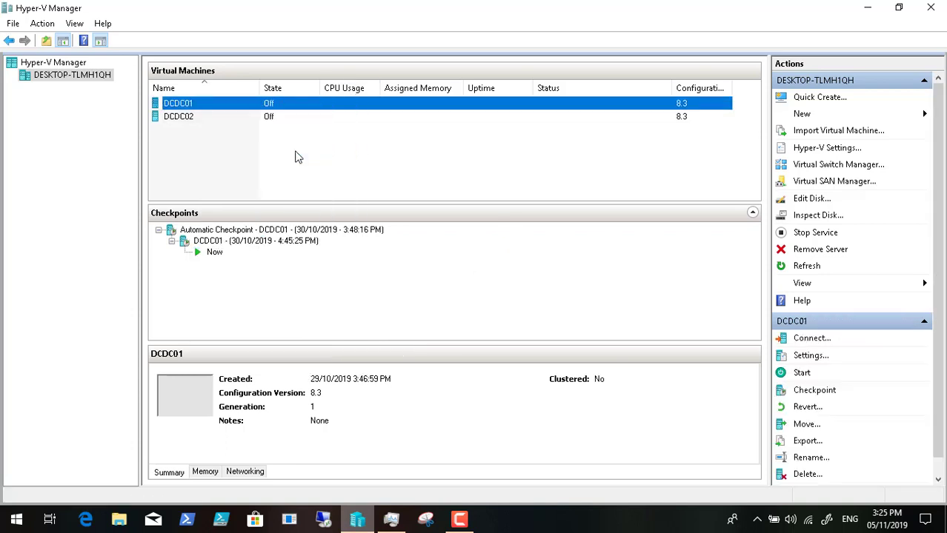
left_click(867, 9)
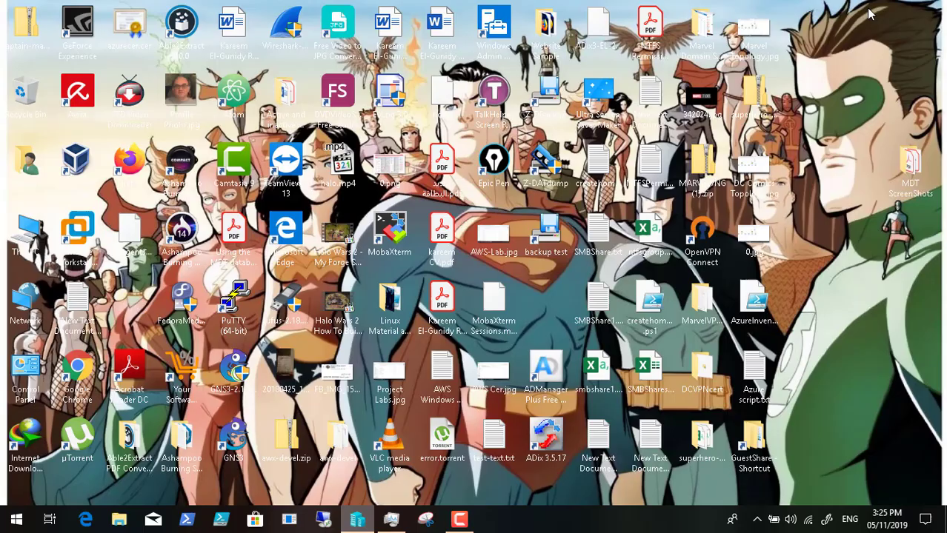
Step: Open MDT Database.pdf from the desktop's MDT ScreenShots folder
double_click(908, 180)
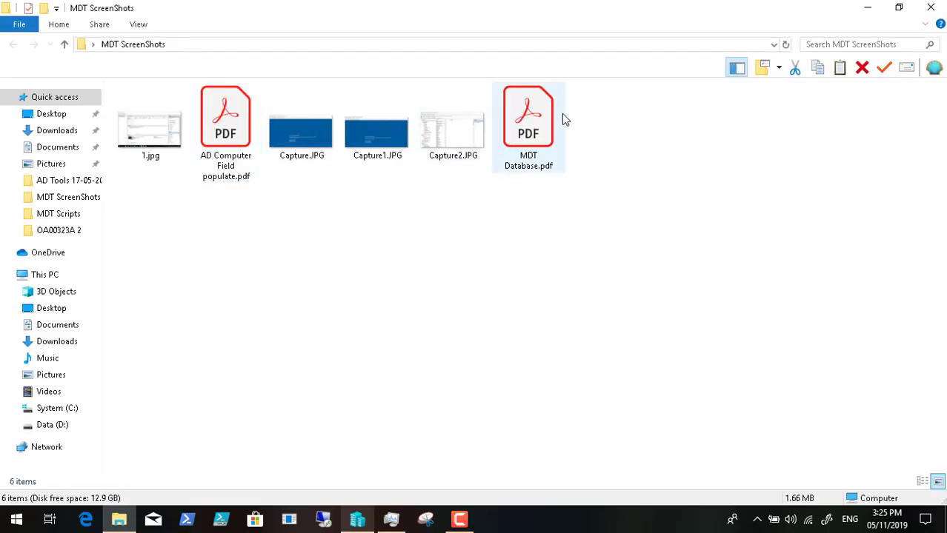
left_click(521, 114)
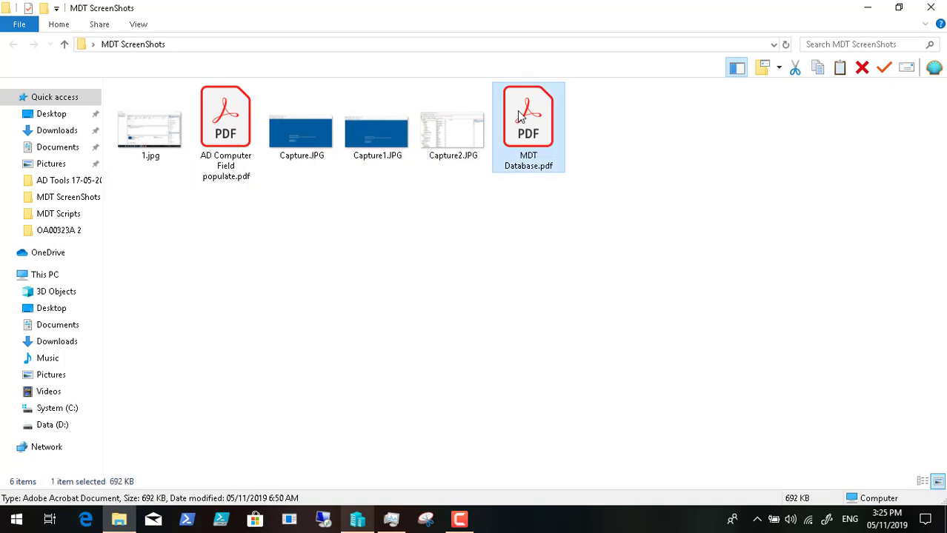
double_click(521, 115)
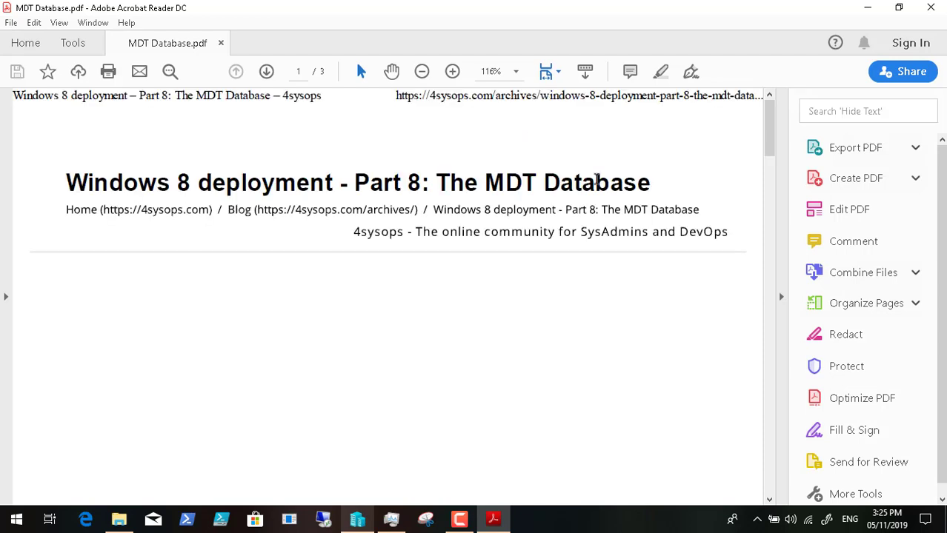
Step: Scroll through all three pages of the MDT Database article, then close it
scroll(546, 189, "down", 1)
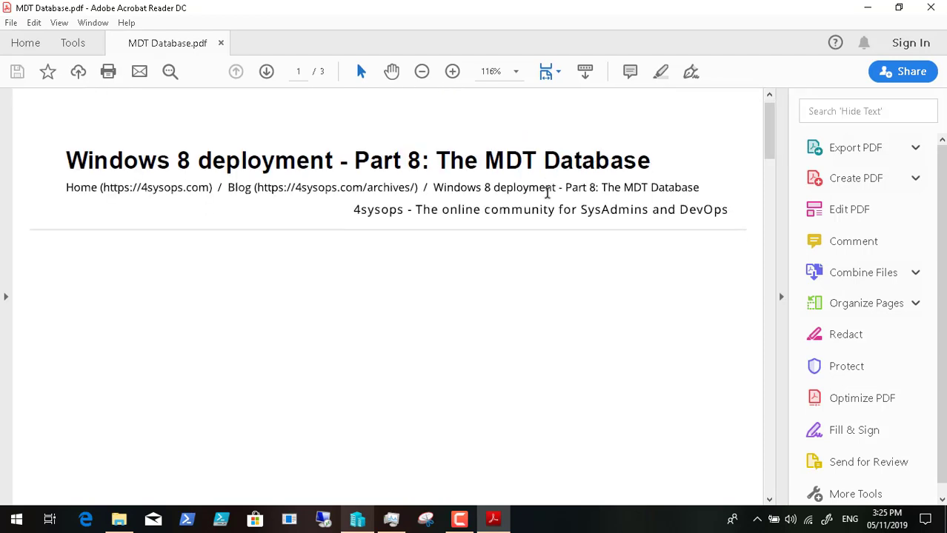
scroll(546, 191, "down", 10)
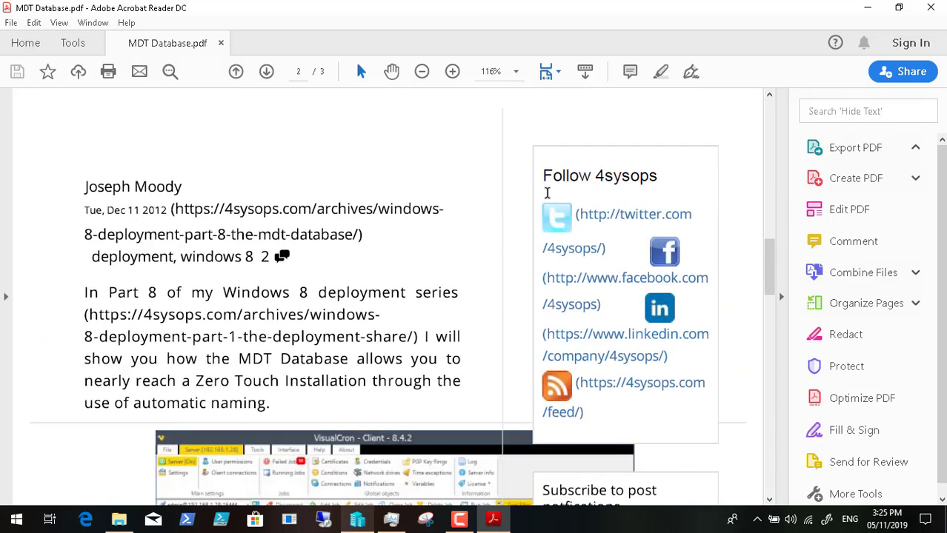
scroll(546, 193, "down", 10)
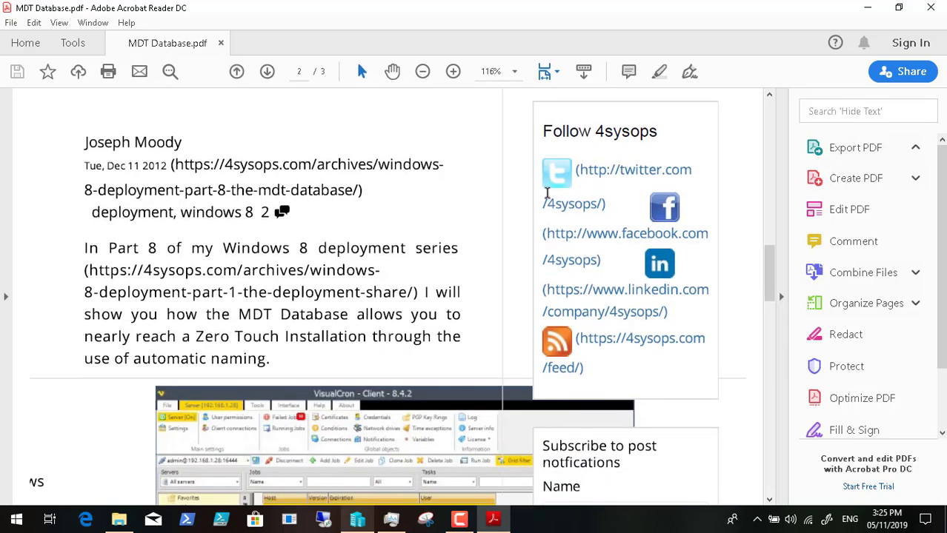
scroll(547, 193, "down", 5)
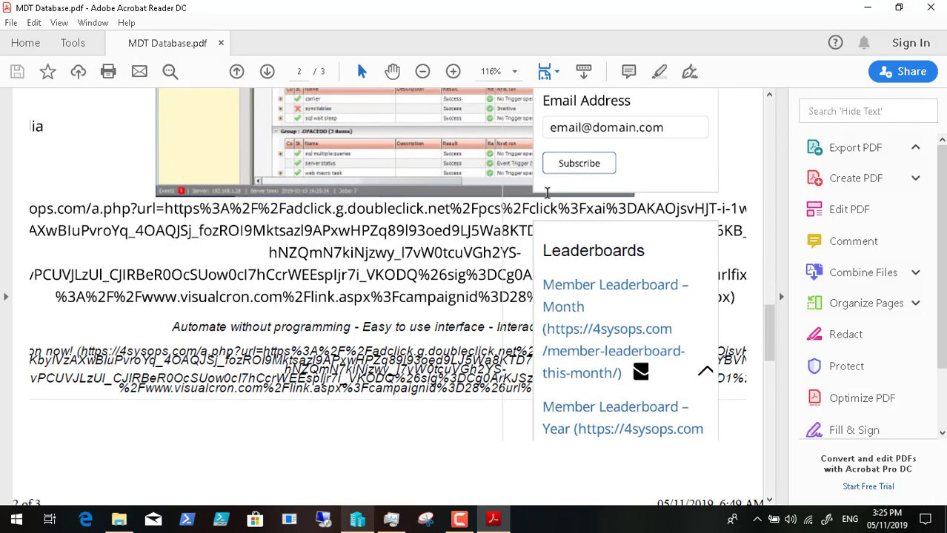
scroll(547, 193, "down", 15)
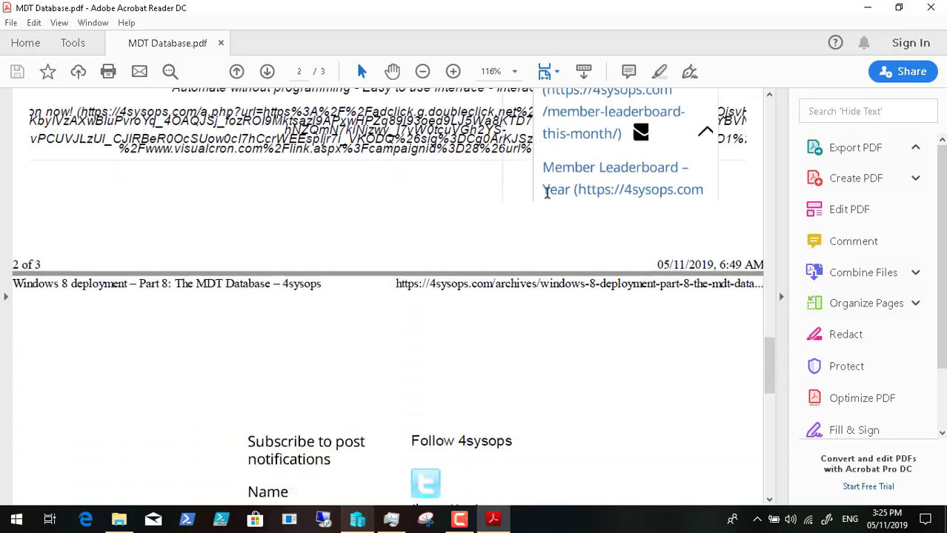
scroll(547, 193, "down", 10)
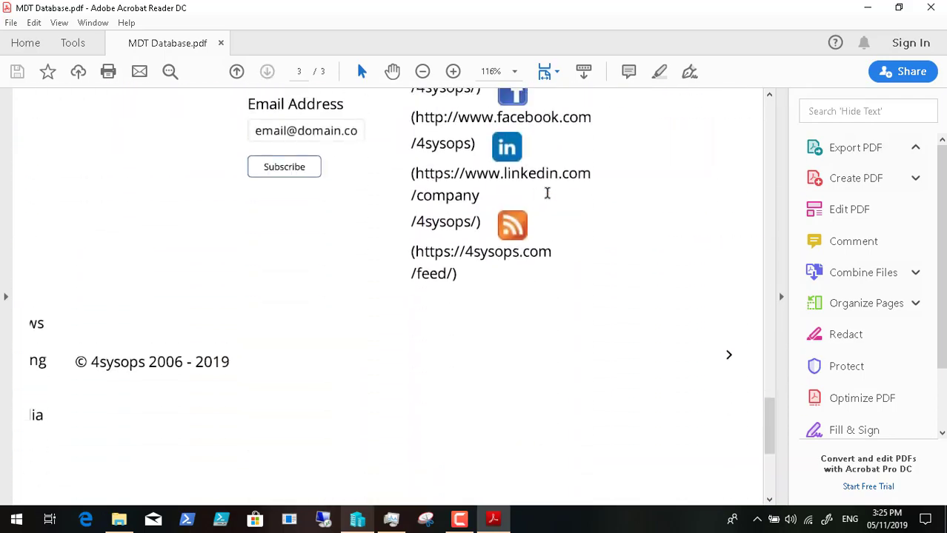
scroll(546, 193, "up", 20)
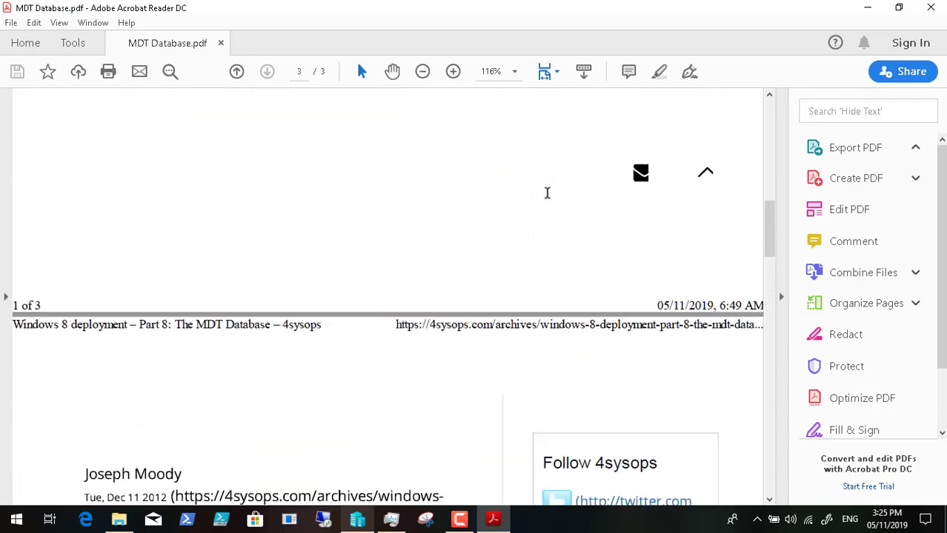
scroll(546, 193, "up", 5)
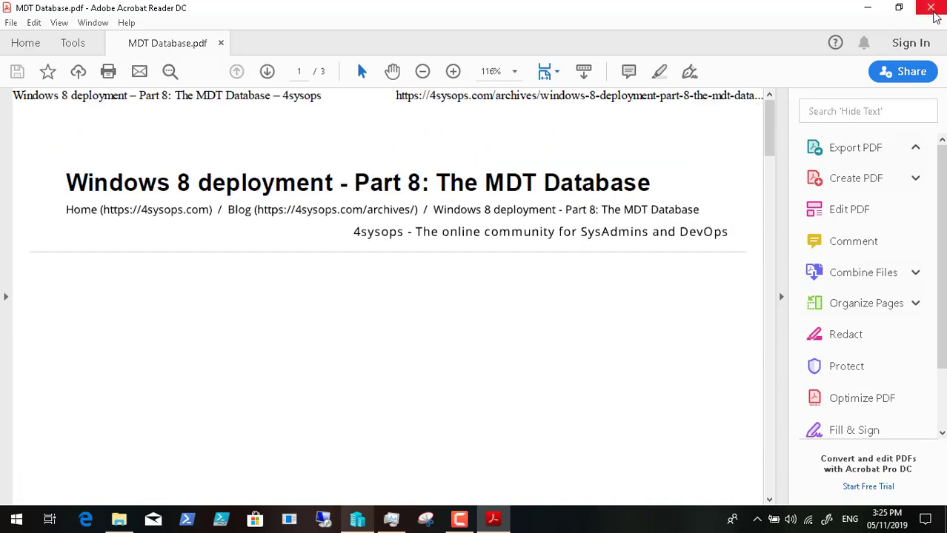
left_click(935, 16)
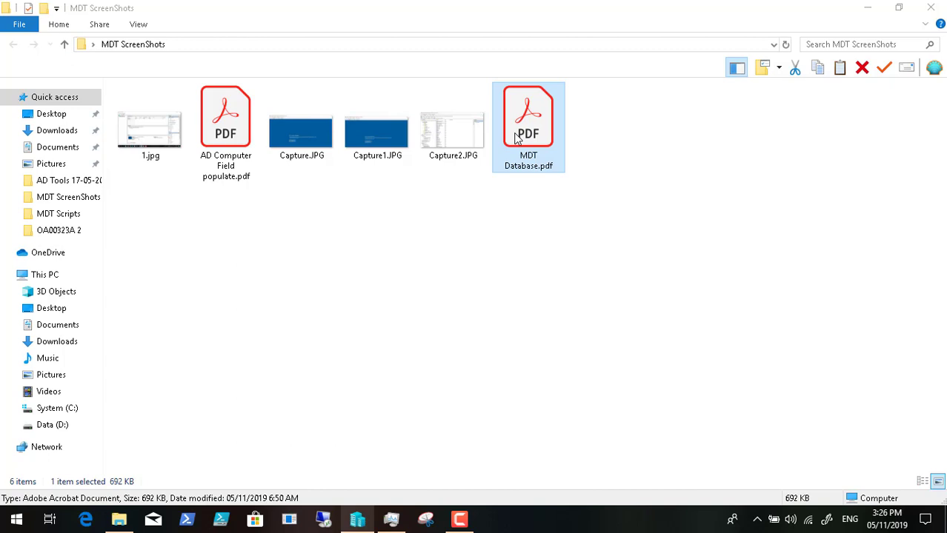
Step: Reopen MDT Database.pdf, allow its connection to 4sysops.com, and switch to Firefox
double_click(517, 139)
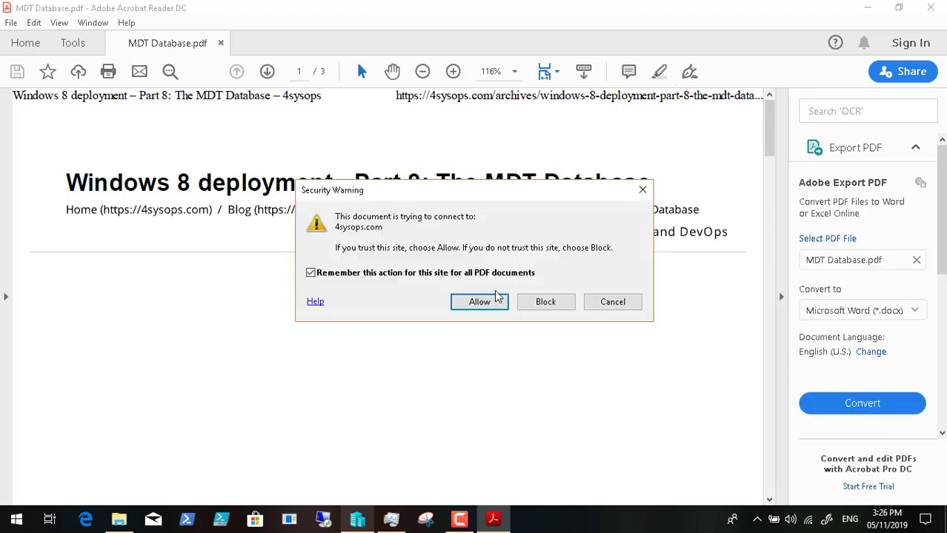
left_click(482, 301)
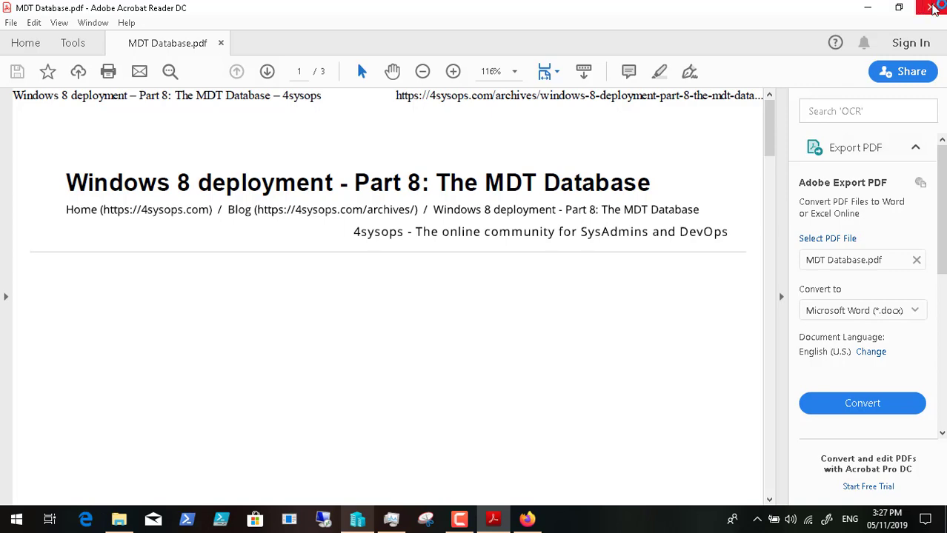
left_click(527, 518)
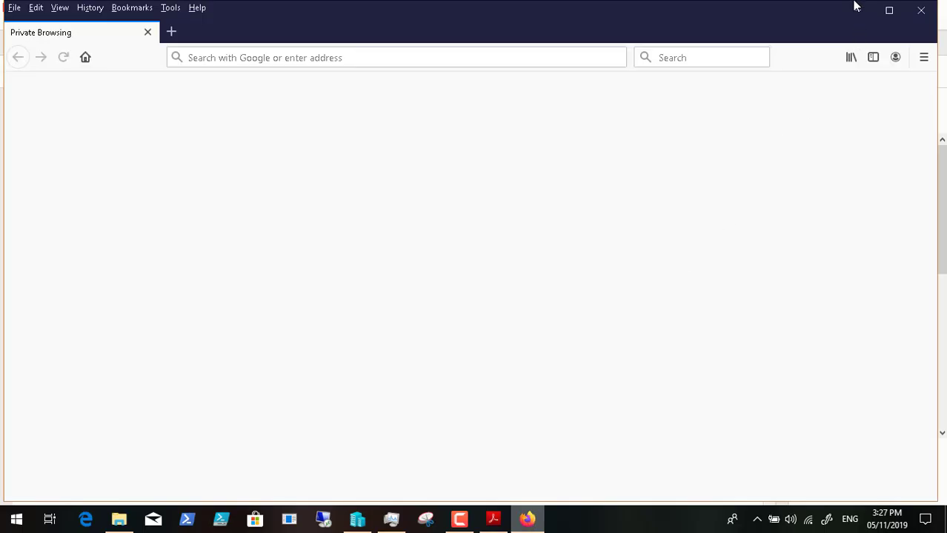
Step: Close Acrobat Reader and bring the Firefox window back to the front
left_click(855, 14)
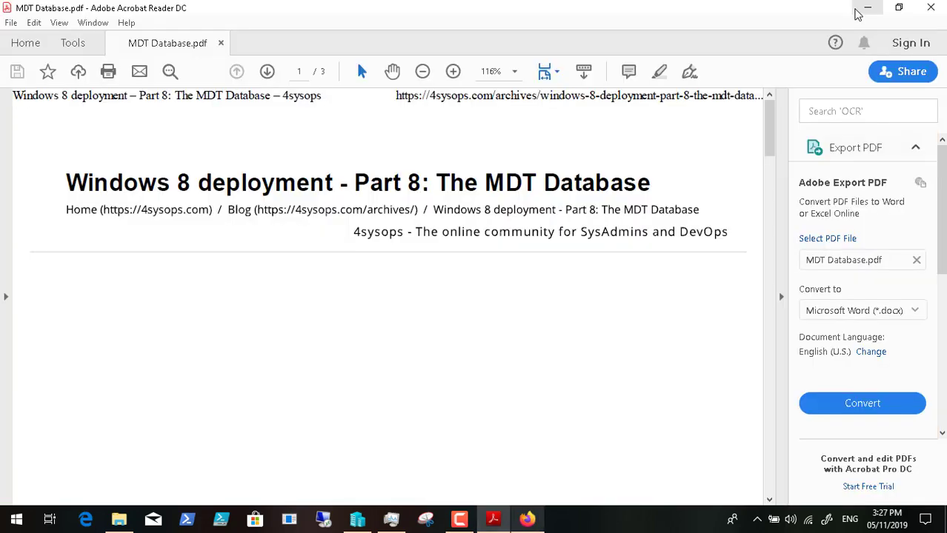
left_click(928, 8)
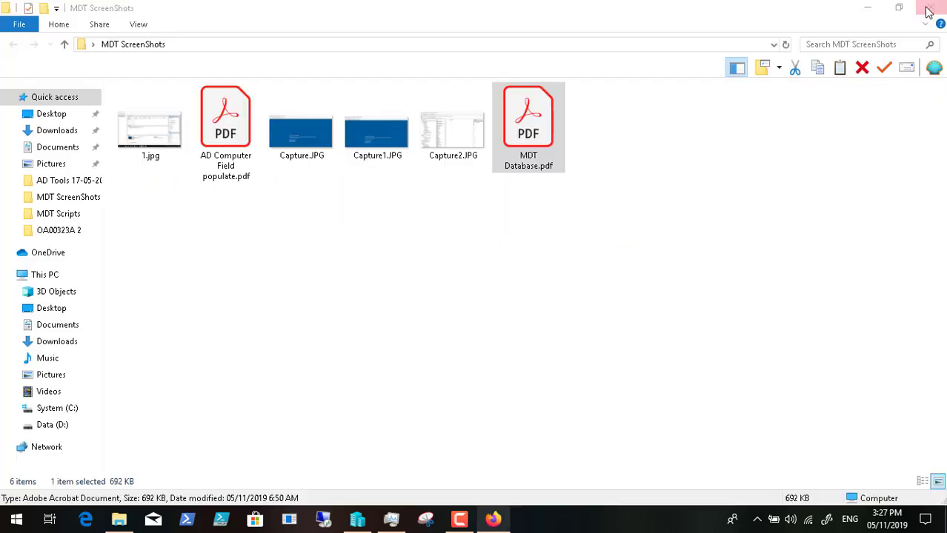
left_click(492, 521)
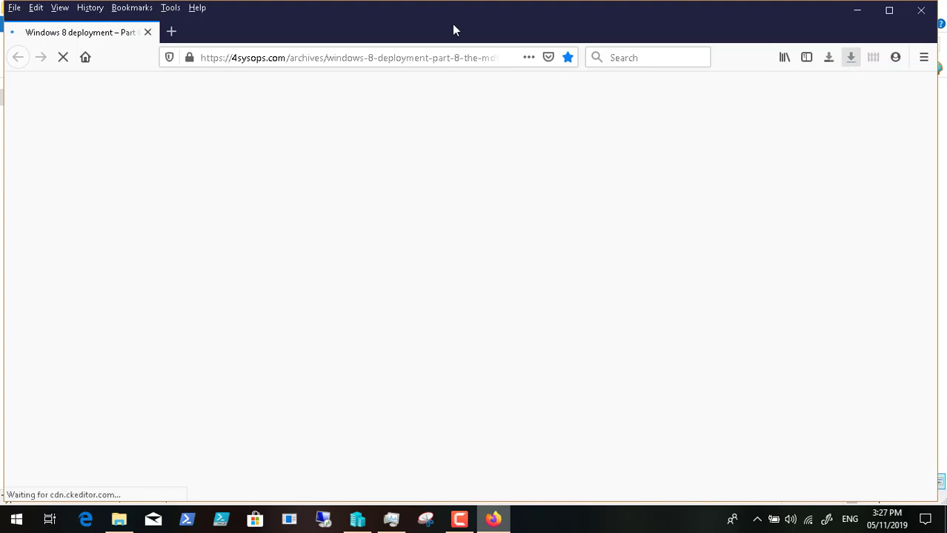
Step: Dismiss the Bookmarks list and close Firefox with the 4sysops article
left_click(138, 10)
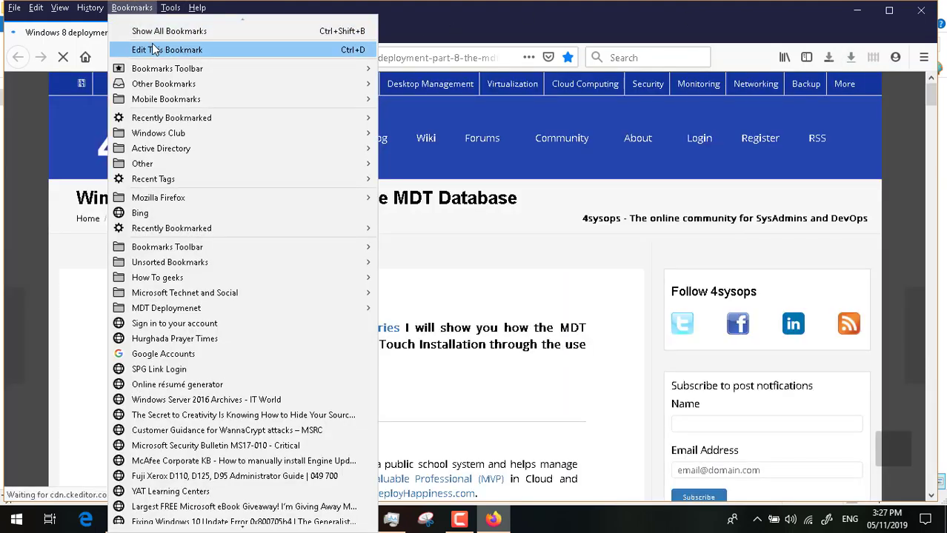
left_click(481, 36)
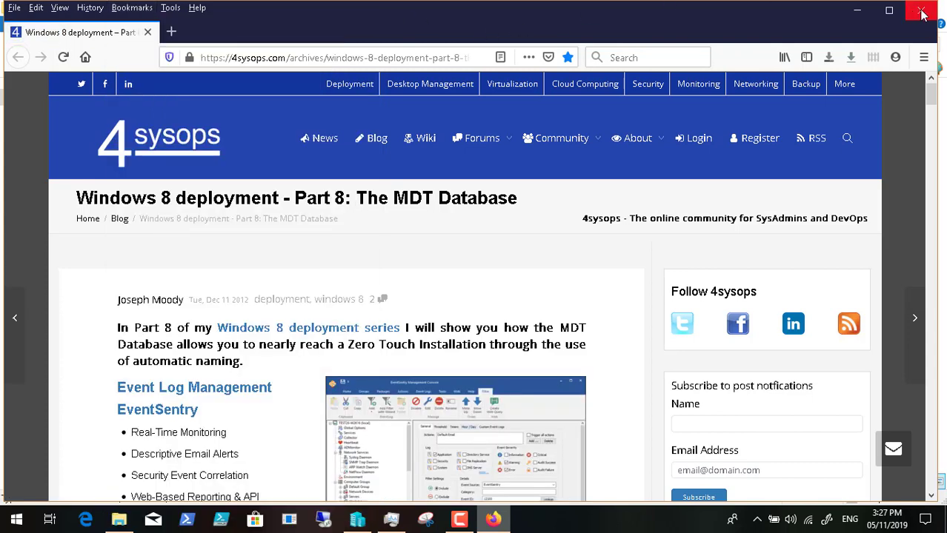
left_click(921, 9)
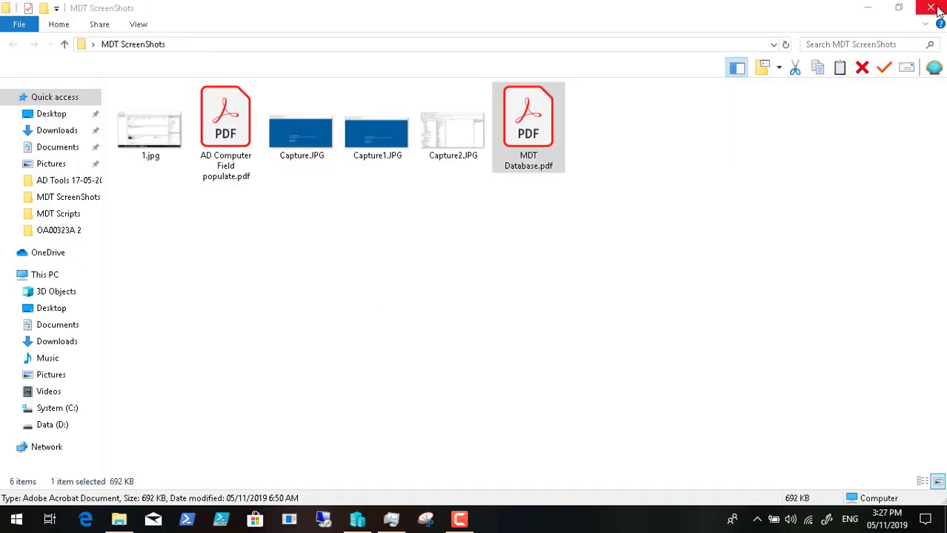
Step: Close the MDT ScreenShots folder and bring up Hyper-V Manager
left_click(934, 9)
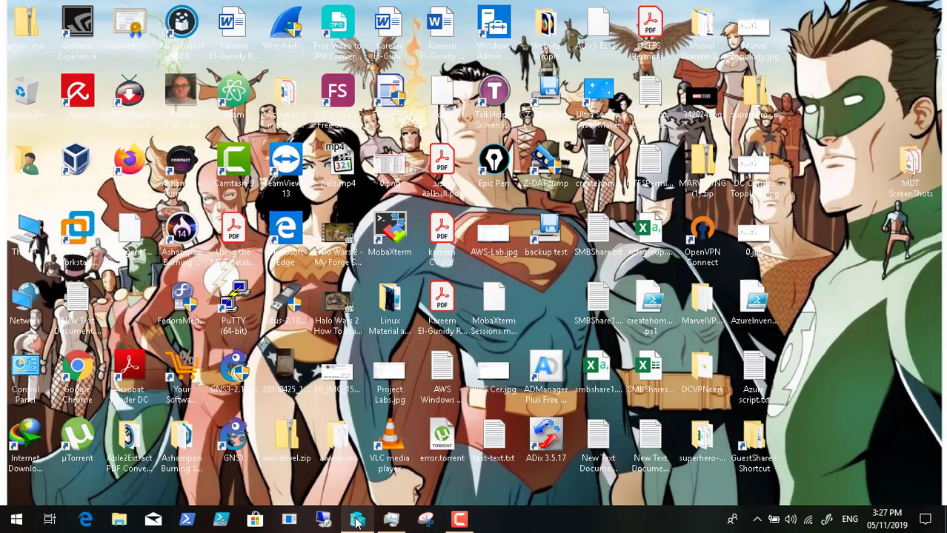
left_click(357, 520)
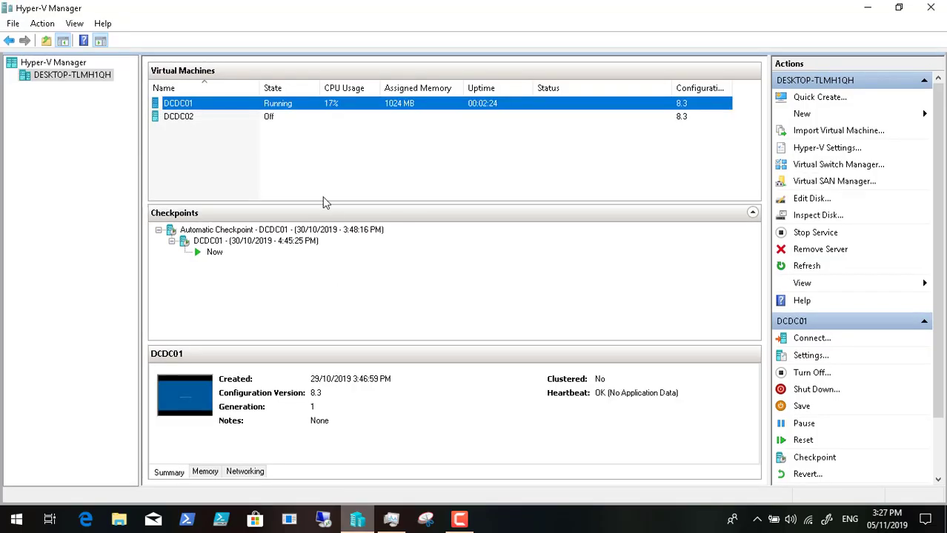
left_click(459, 520)
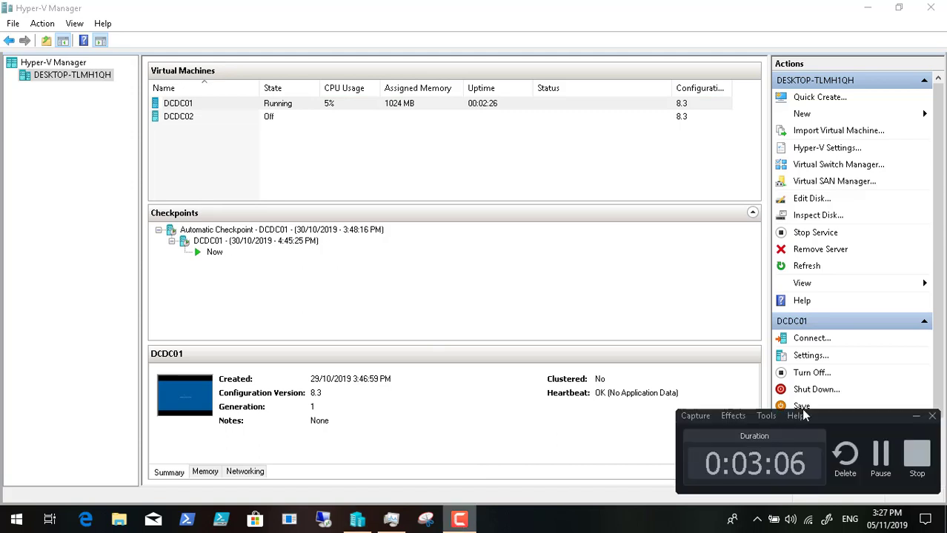
left_click(878, 453)
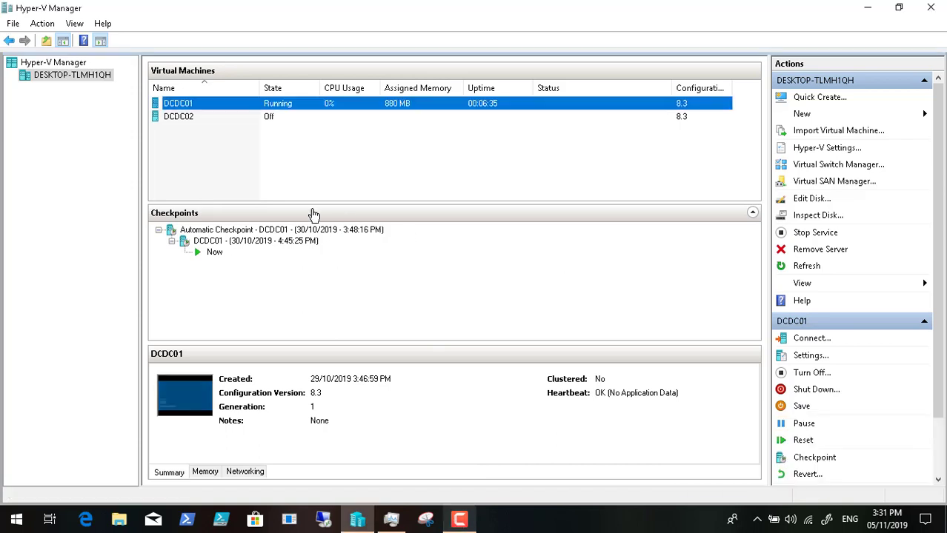
Step: Connect to DCDC02, start it, and minimize its console while it boots
left_click(188, 119)
right_click(188, 119)
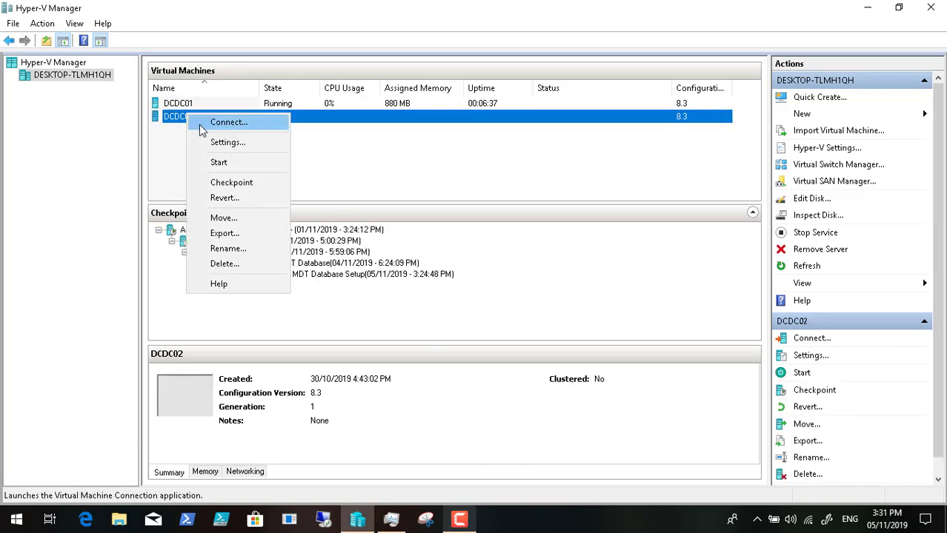
left_click(244, 124)
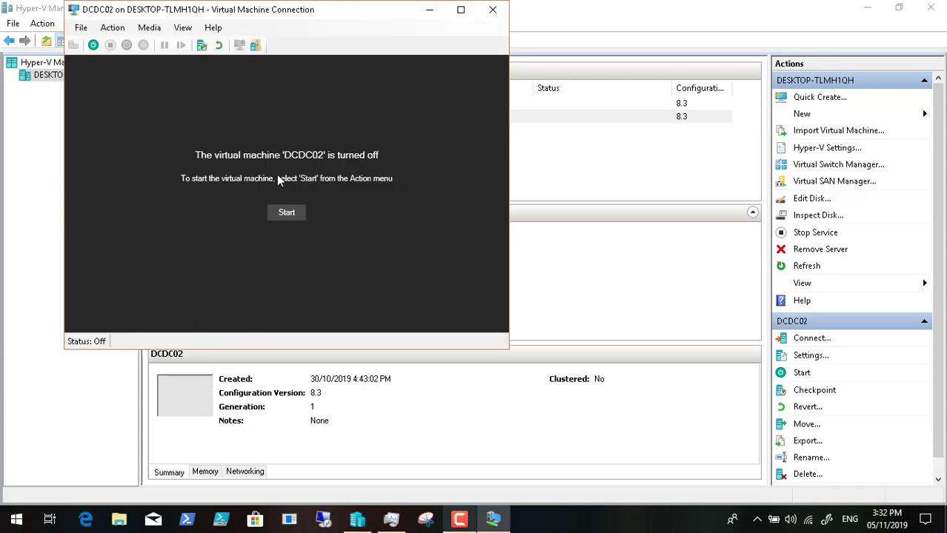
left_click(290, 214)
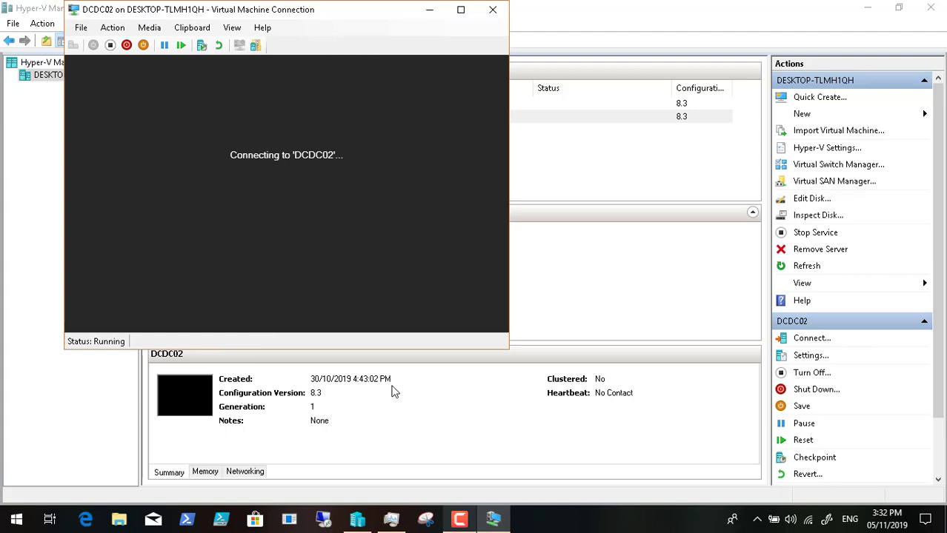
left_click(429, 10)
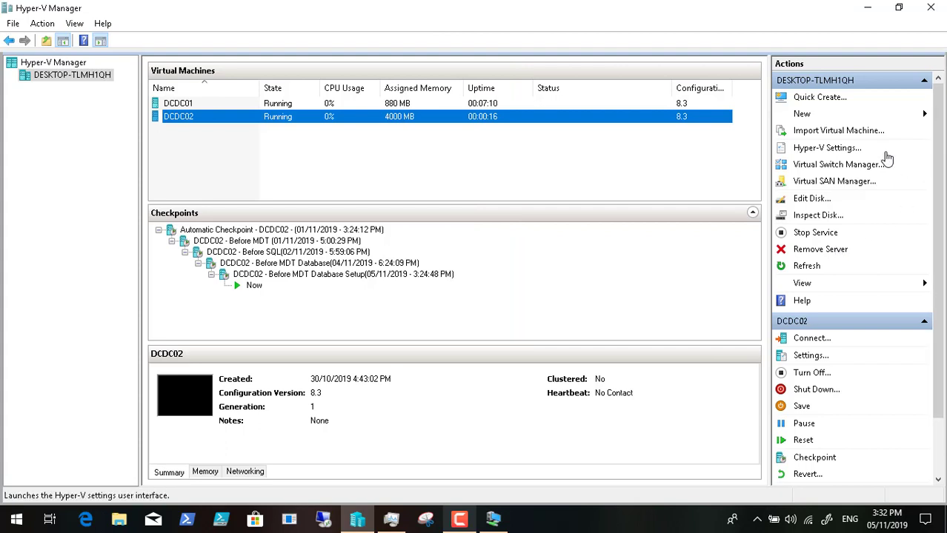
left_click(857, 152)
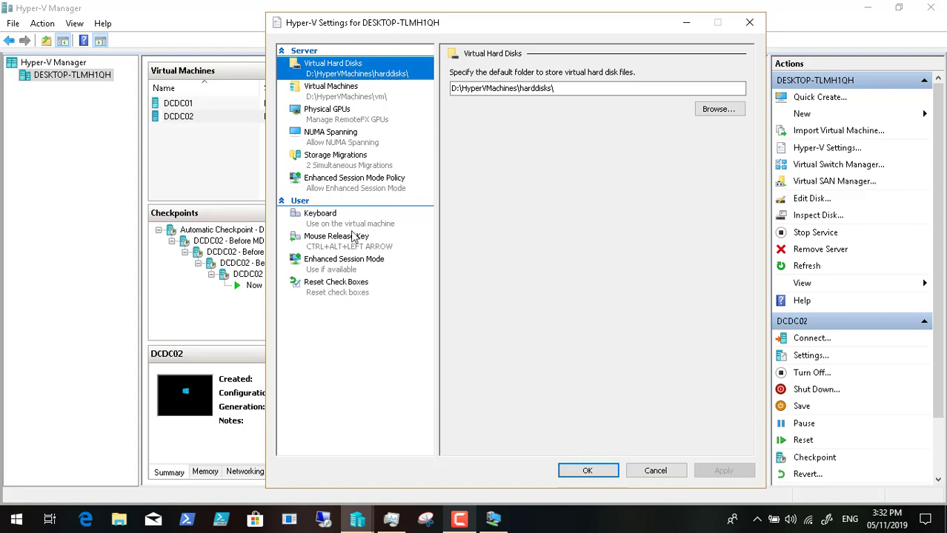
left_click(363, 266)
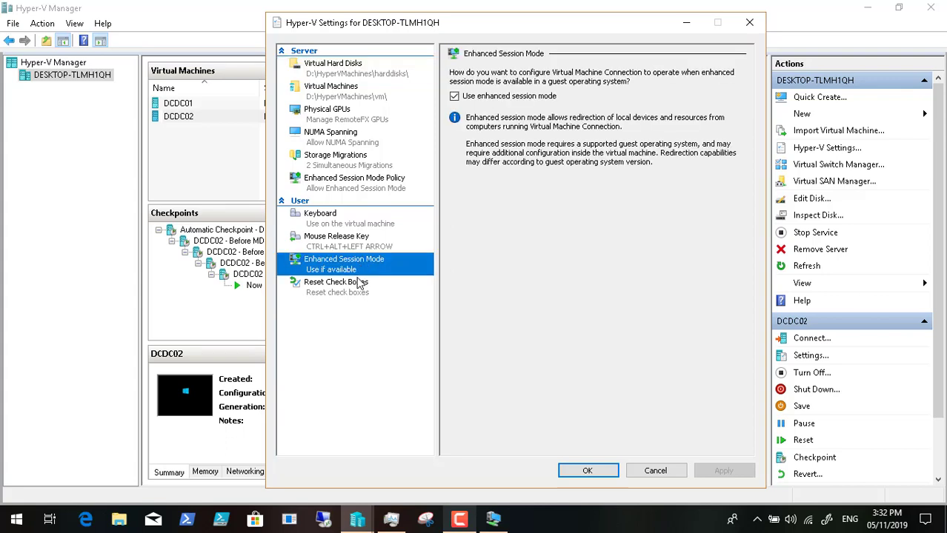
left_click(358, 284)
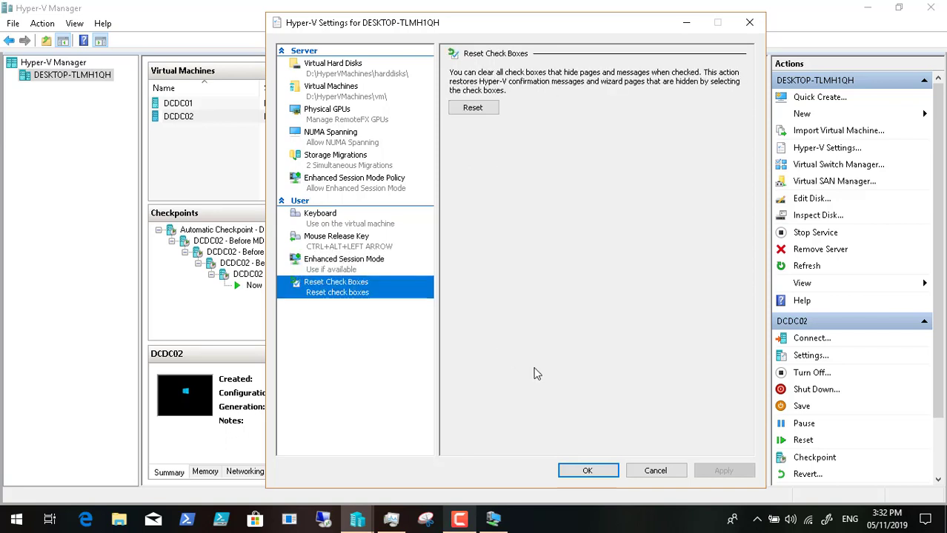
left_click(658, 471)
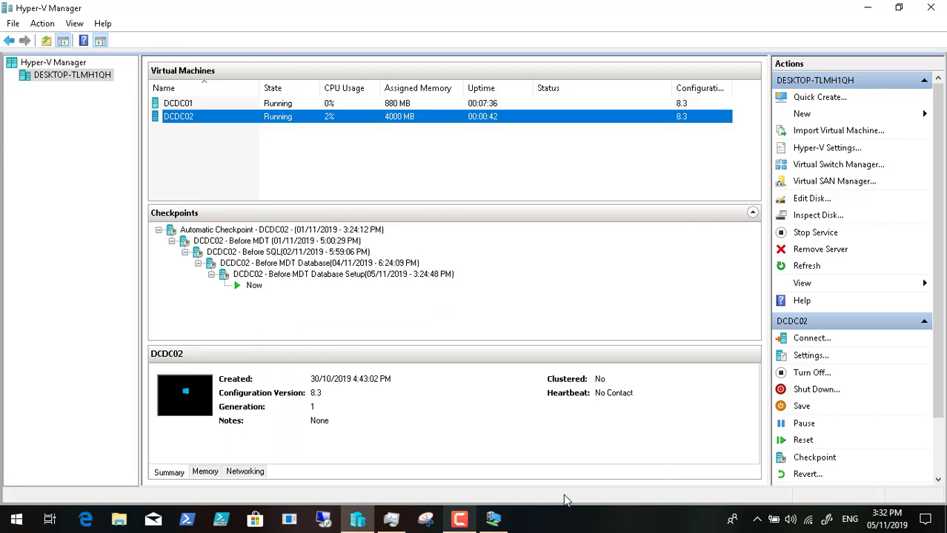
Step: Close the Connect to DCDC02 dialog and bring the DCDC02 console to the front
left_click(460, 519)
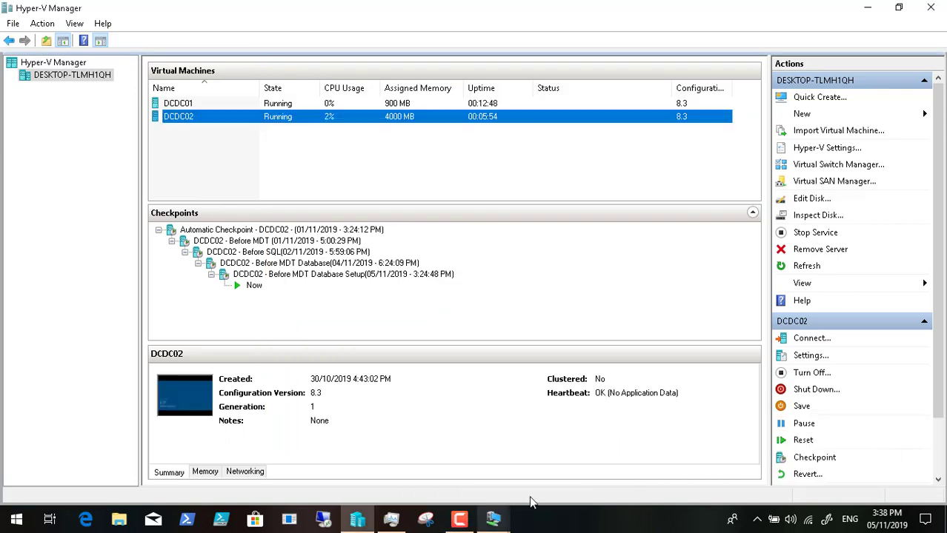
left_click(494, 519)
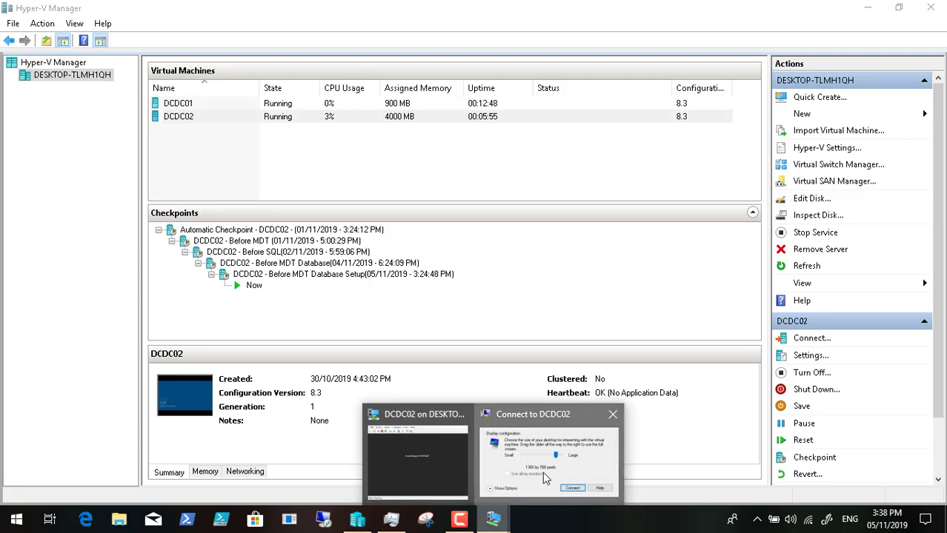
left_click(542, 472)
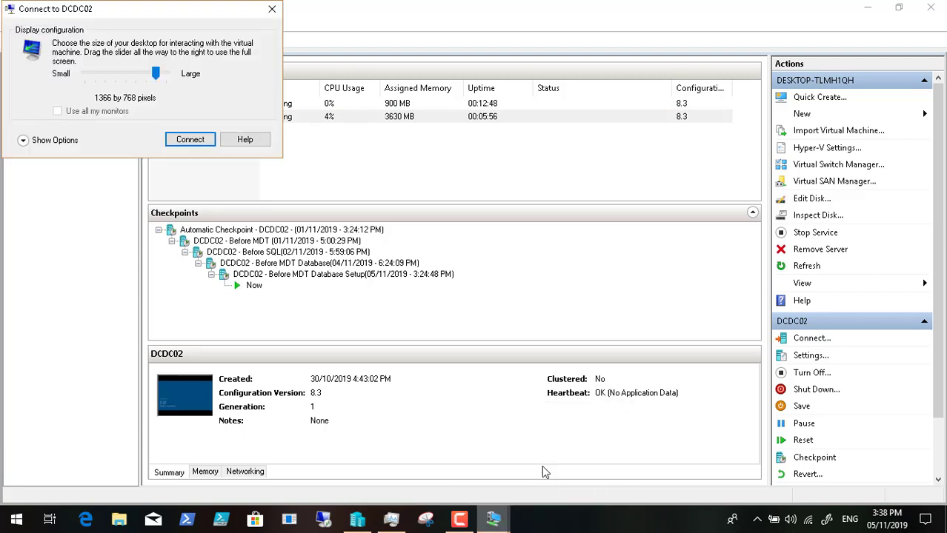
left_click(275, 15)
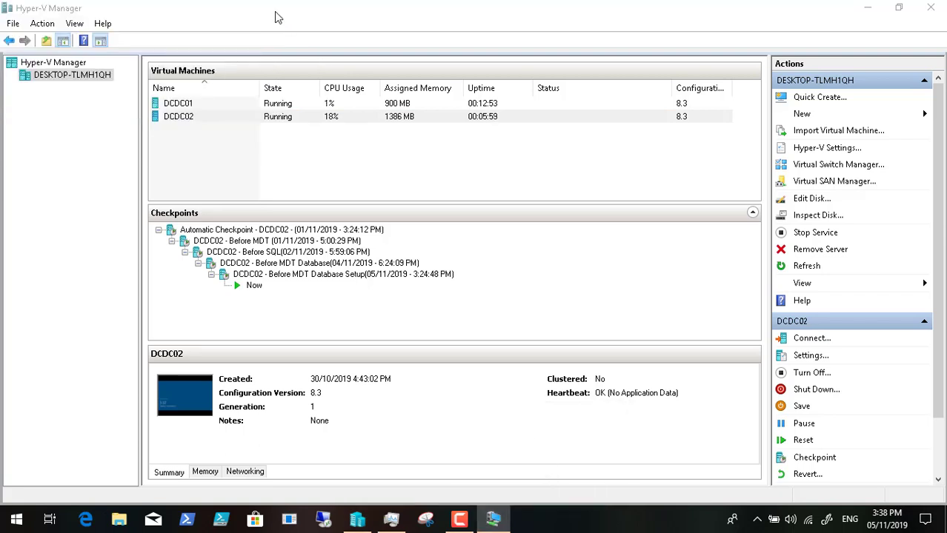
left_click(494, 519)
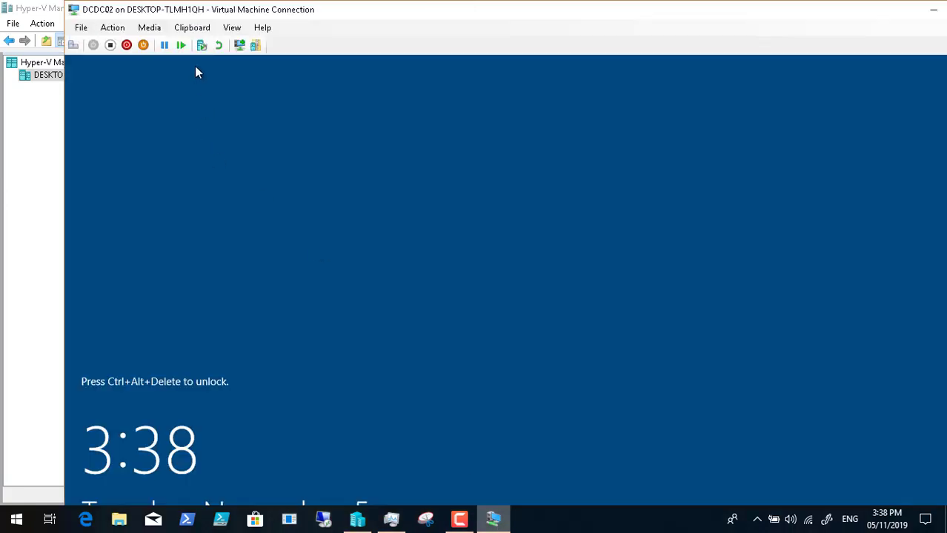
Step: Send Ctrl+Alt+Delete to DCDC02, go full screen, and accept the DC Comics Studios notice
left_click(73, 45)
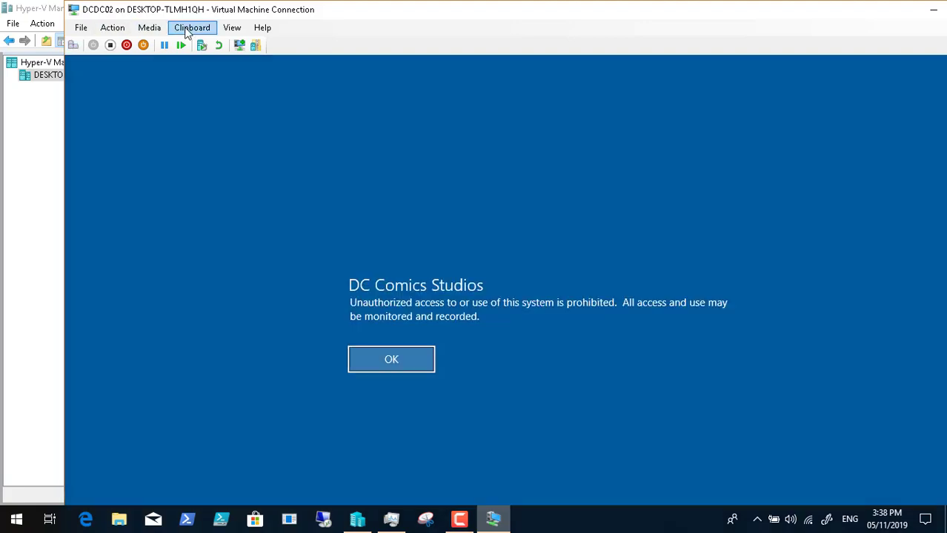
left_click(231, 29)
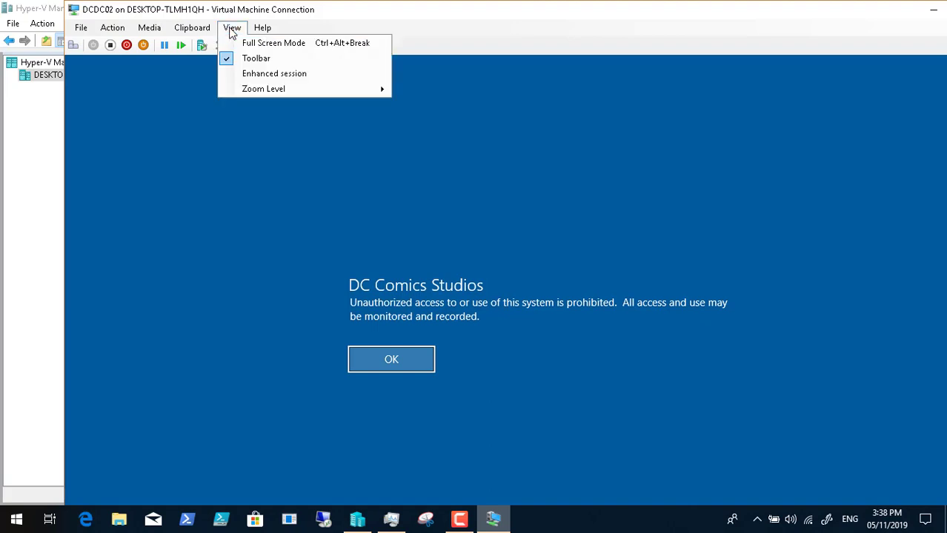
left_click(246, 44)
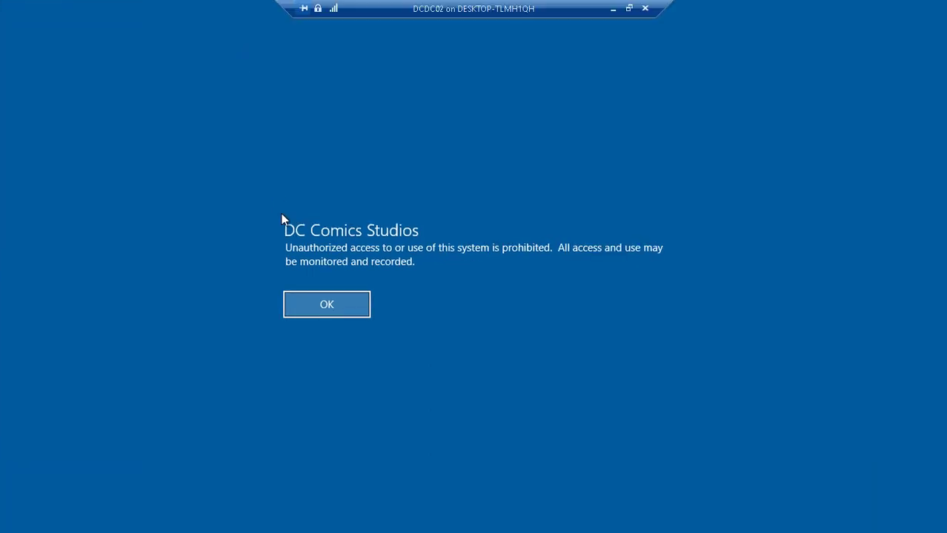
left_click(316, 309)
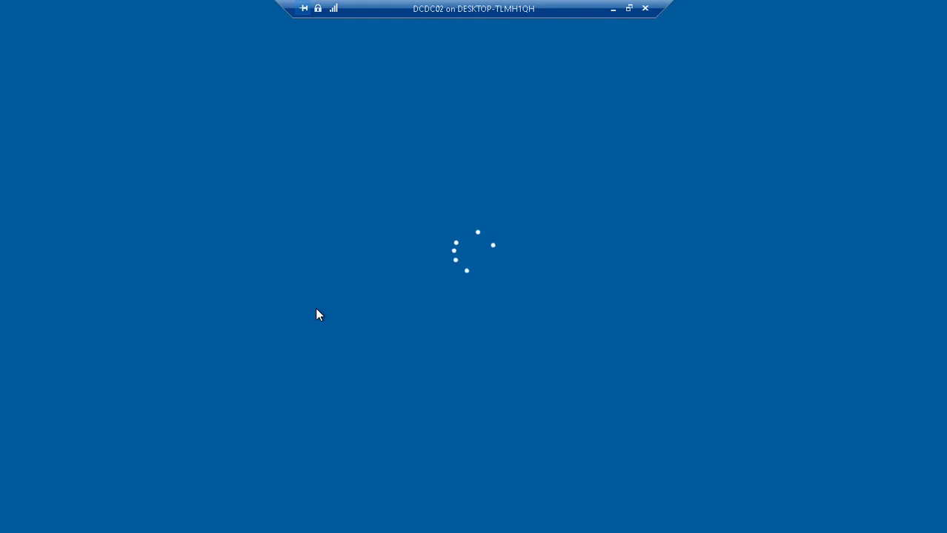
Step: Leave full screen, minimize Task Manager, and return to DCDC02's Other user sign-in
left_click(612, 11)
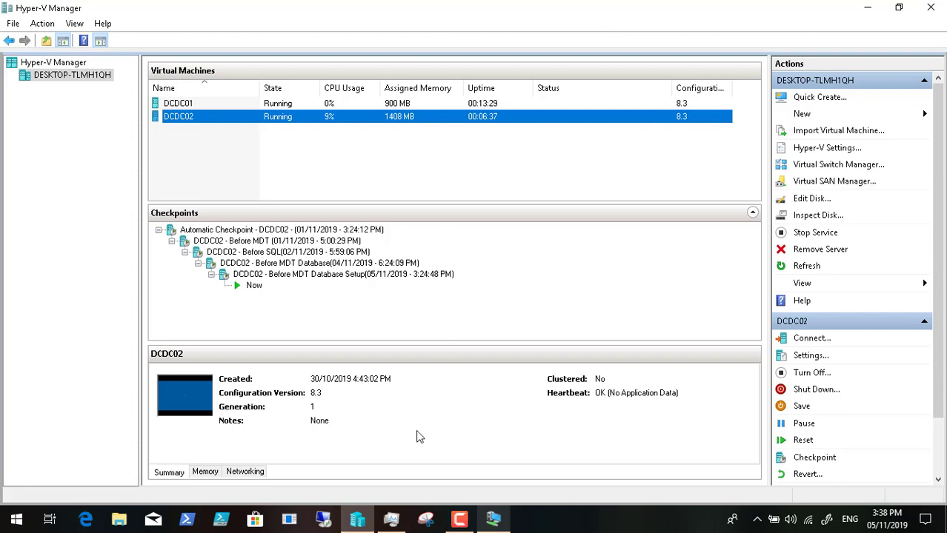
left_click(392, 520)
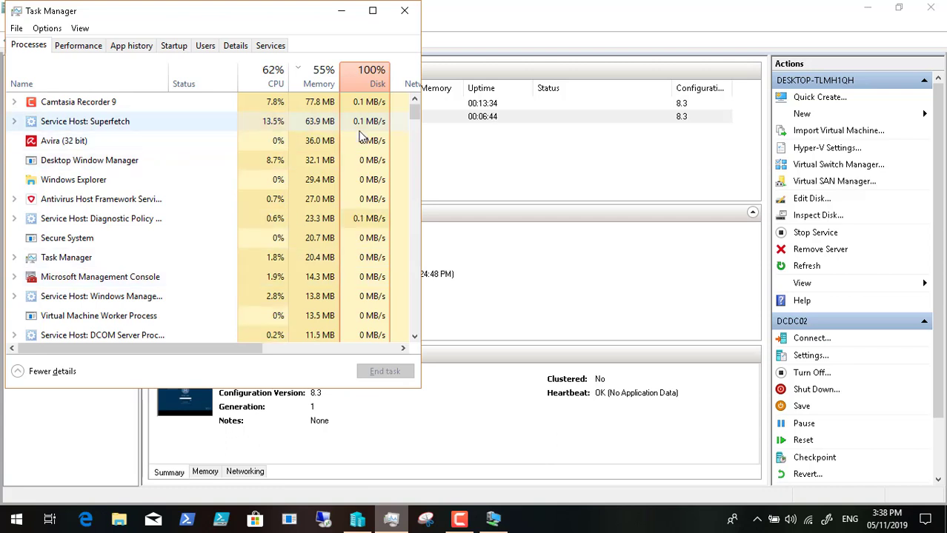
left_click(340, 12)
left_click(495, 528)
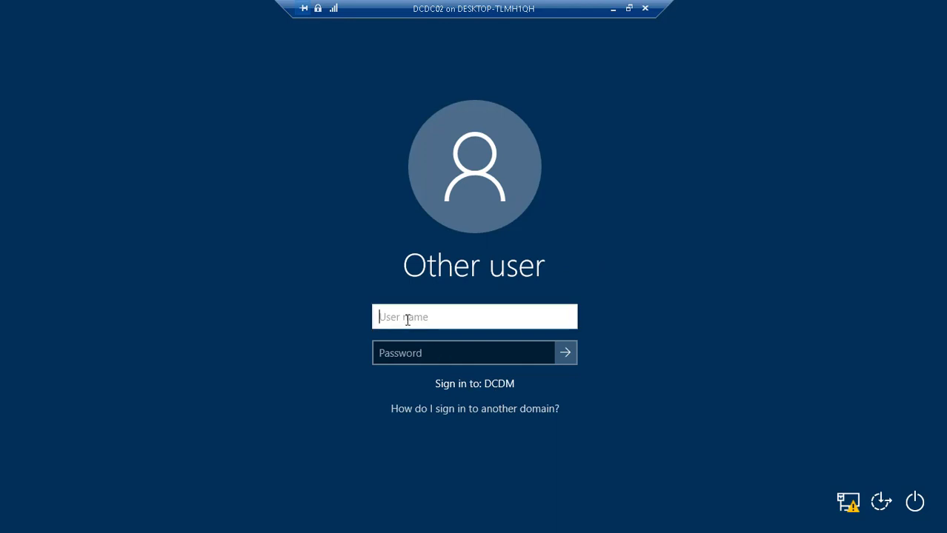
Step: Sign in to DCDC02 on the DCDM domain with the user name and account password
type("kraouf1")
key("Tab")
type("*****")
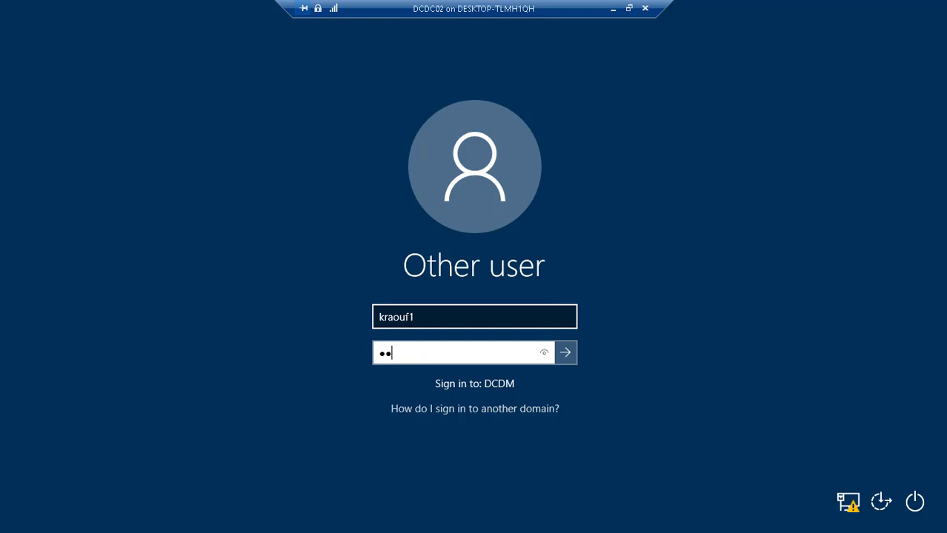
type("*****")
key("Return")
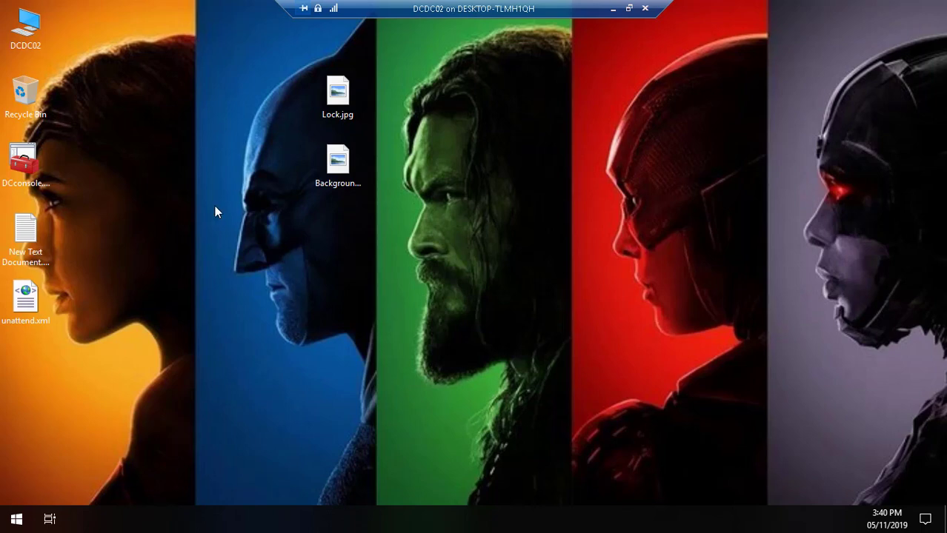
Step: Launch the DCconsole.msc shortcut from the DCDC02 desktop after clearing Task Manager away
left_click(24, 170)
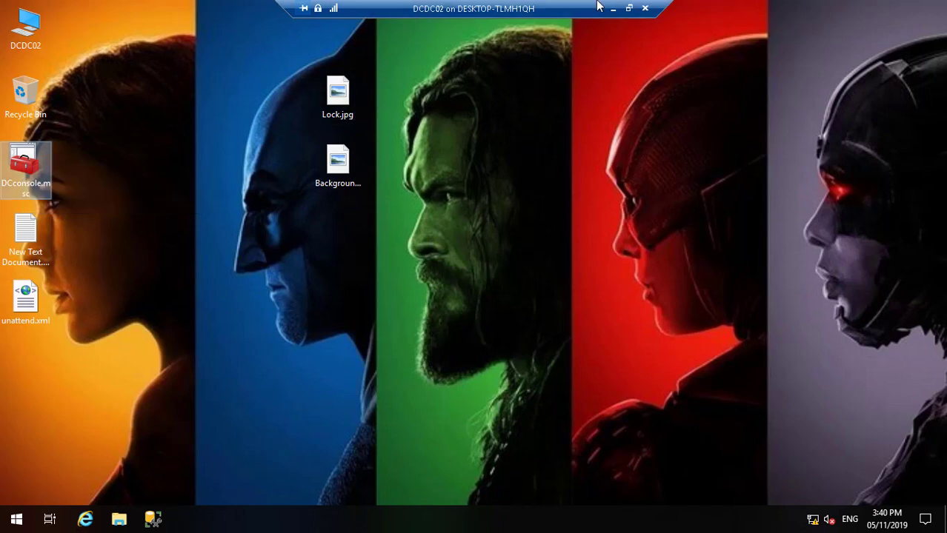
left_click(624, 8)
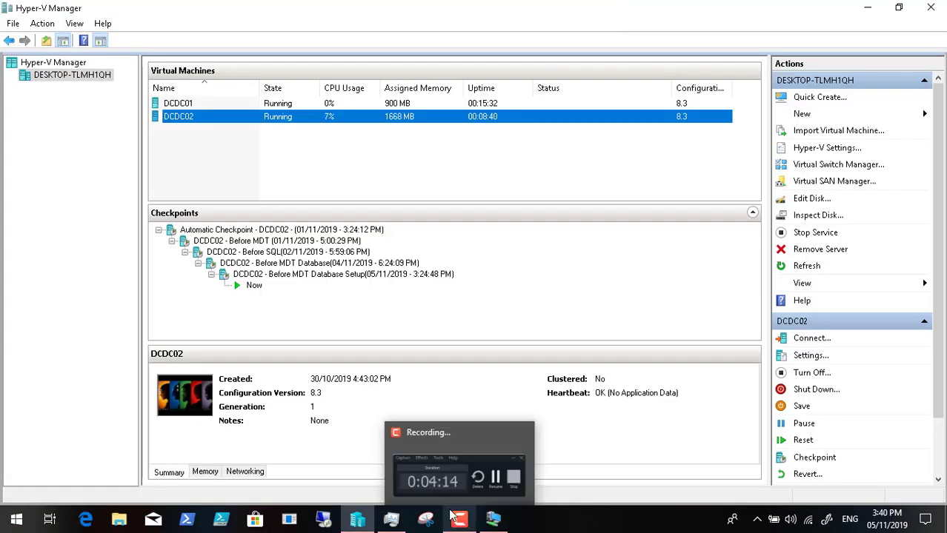
left_click(398, 523)
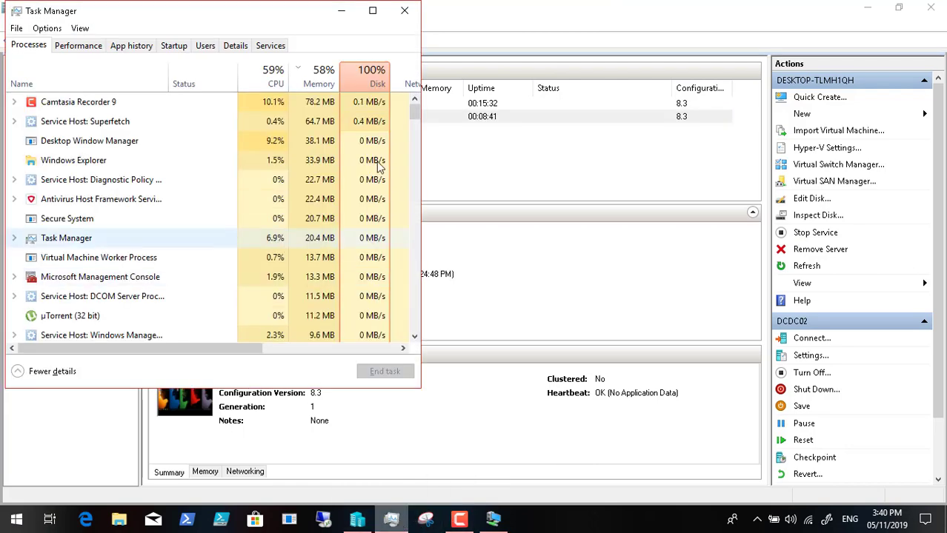
left_click(341, 10)
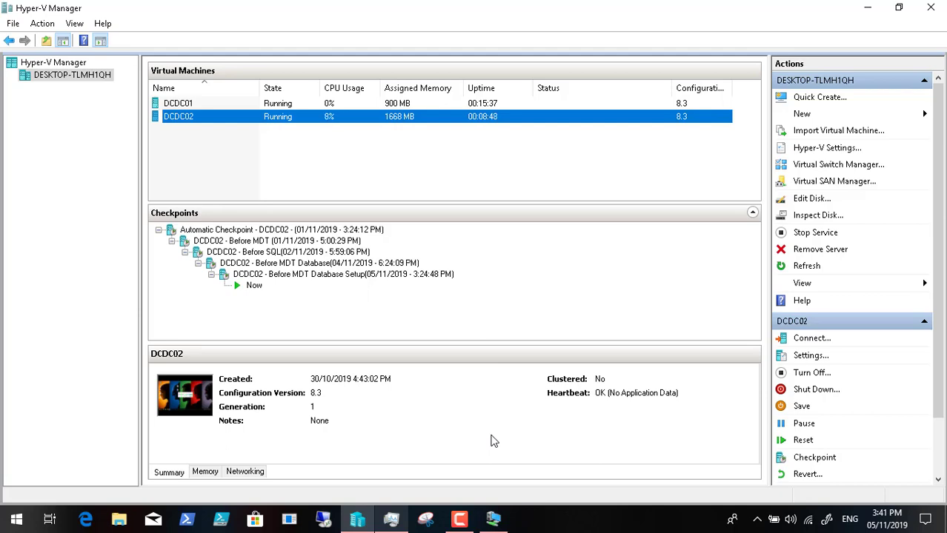
left_click(493, 521)
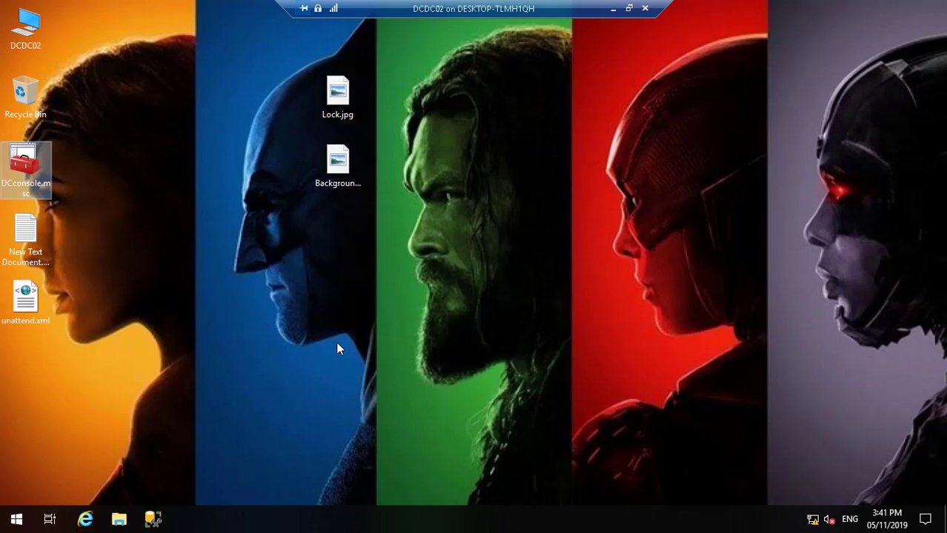
key("Return")
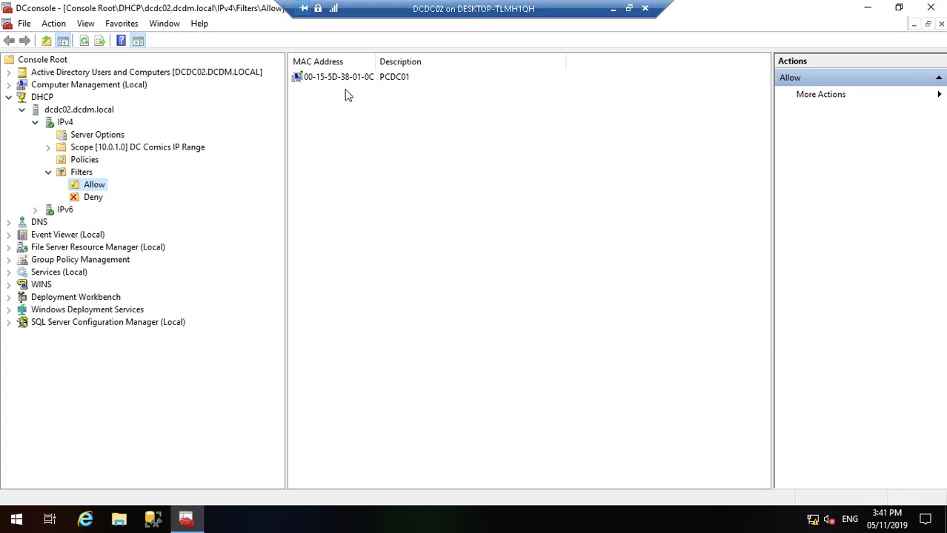
Step: Open the SQL Server Services list and start the SQL Server (MSSQLSERVER) service
left_click(8, 322)
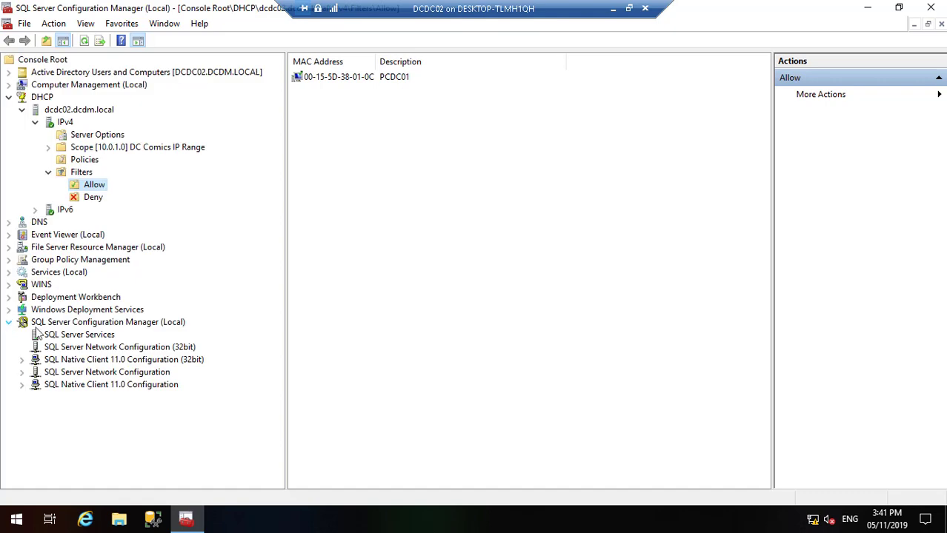
left_click(68, 338)
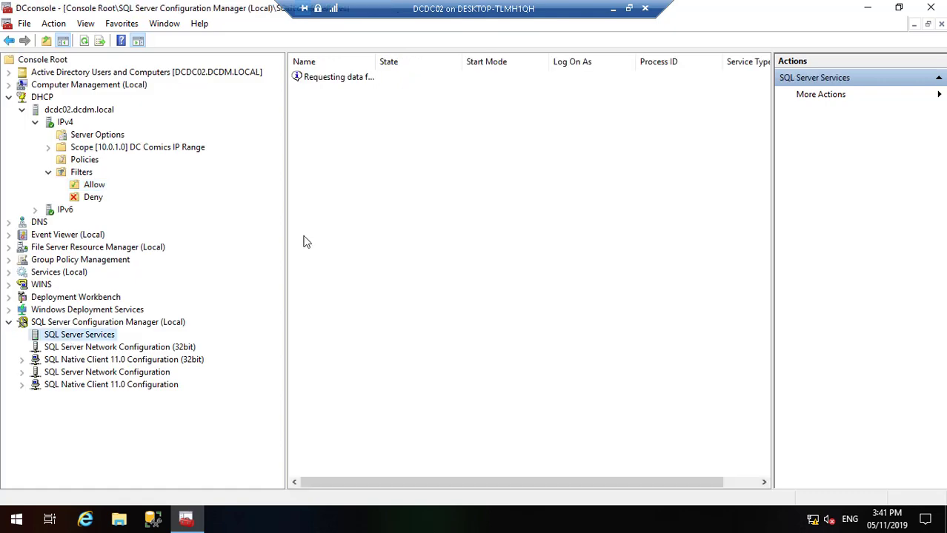
left_click(336, 89)
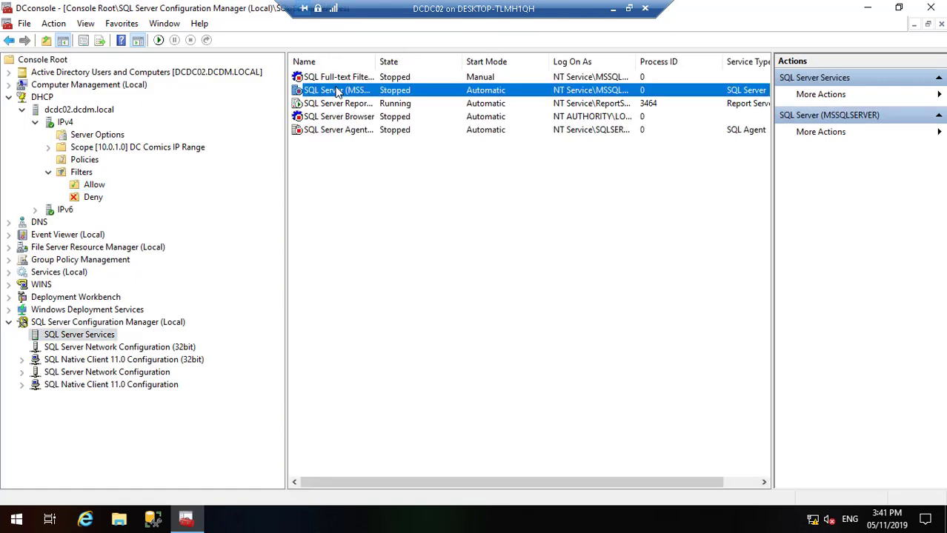
right_click(336, 89)
left_click(353, 94)
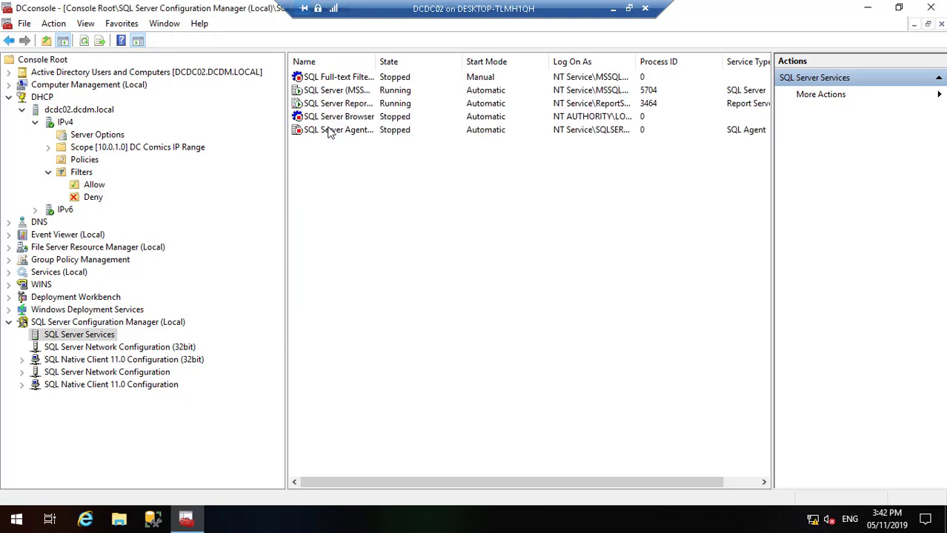
Step: Start the SQL Server Browser and SQL Server Agent services
left_click(335, 118)
right_click(332, 125)
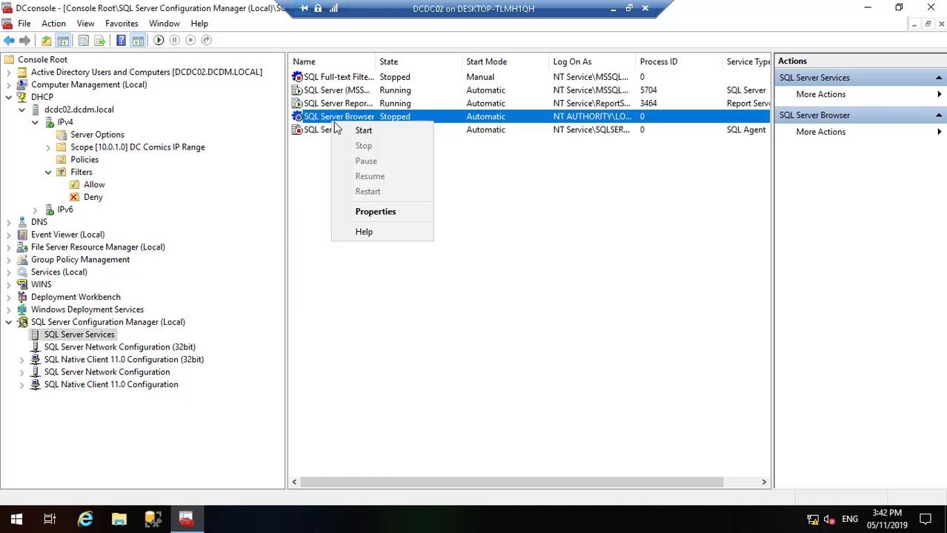
left_click(347, 131)
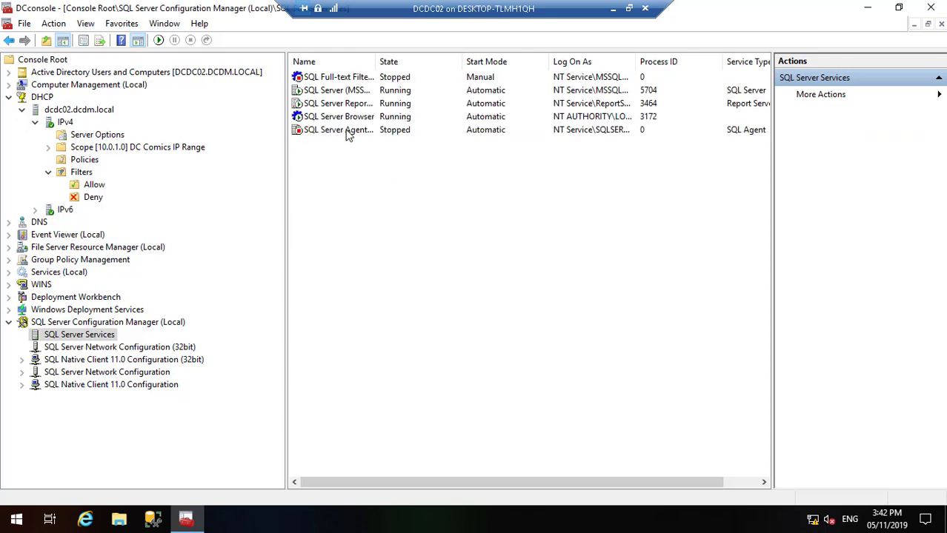
left_click(345, 131)
right_click(352, 134)
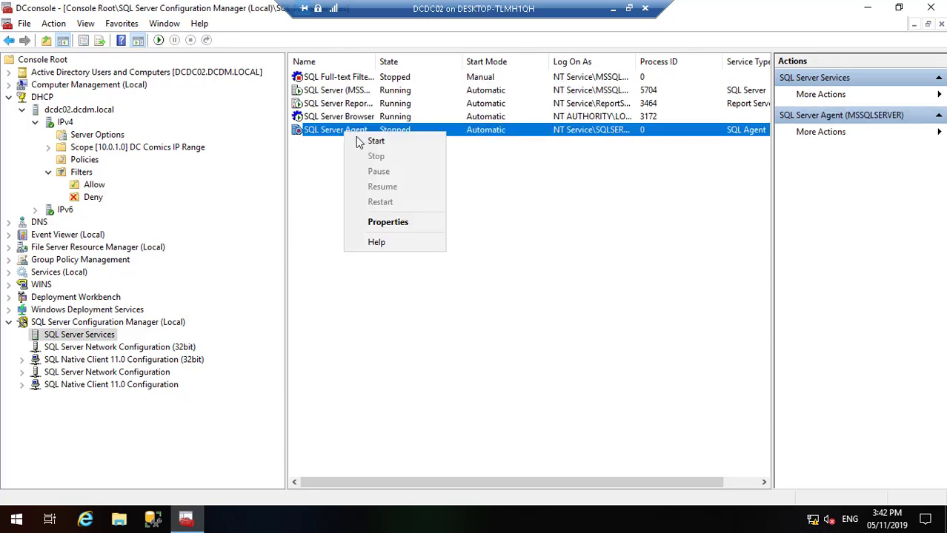
left_click(359, 141)
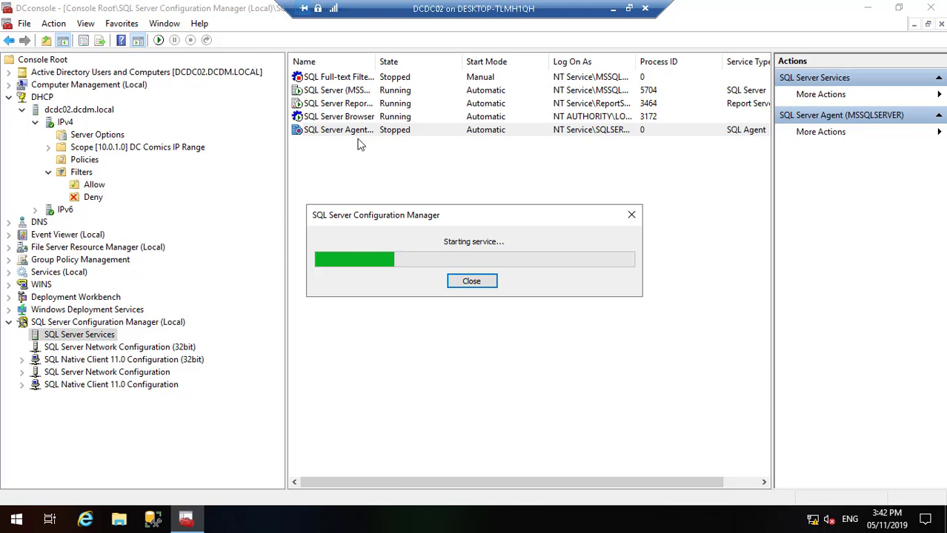
left_click(150, 346)
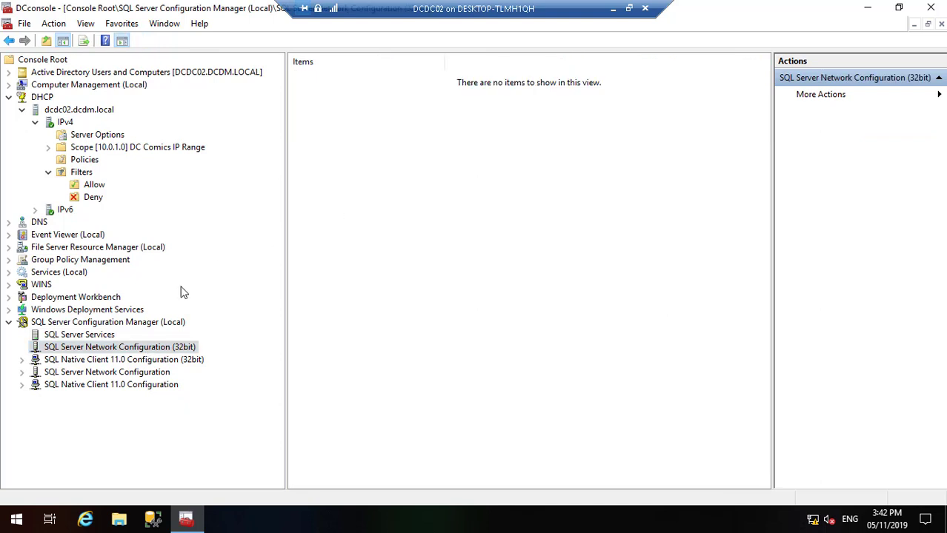
Step: Enable the Named Pipes protocol for MSSQLSERVER and acknowledge the restart warning
left_click(22, 359)
left_click(74, 374)
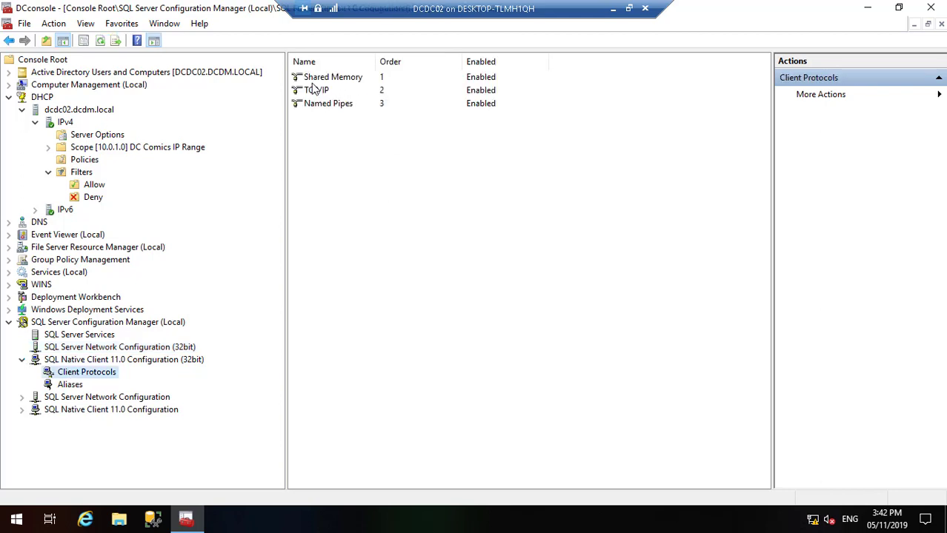
left_click(69, 388)
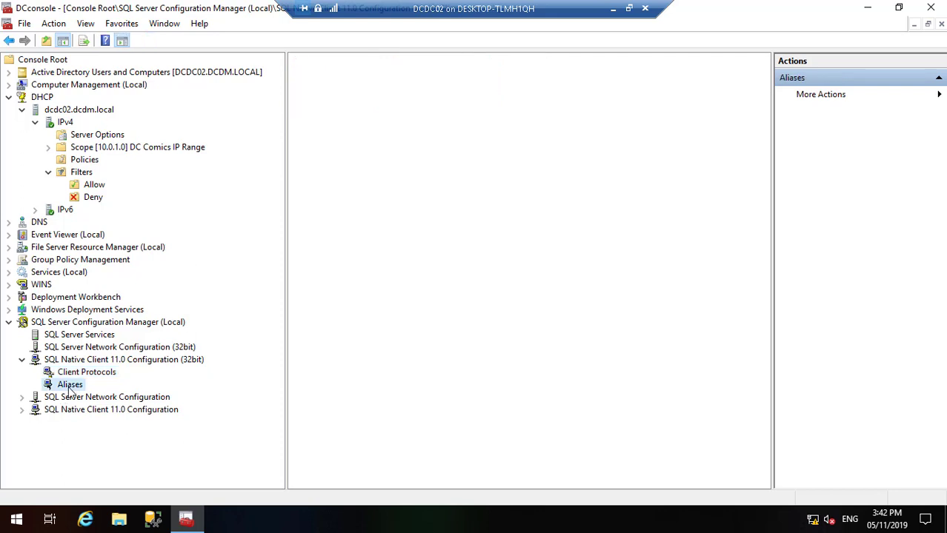
left_click(21, 398)
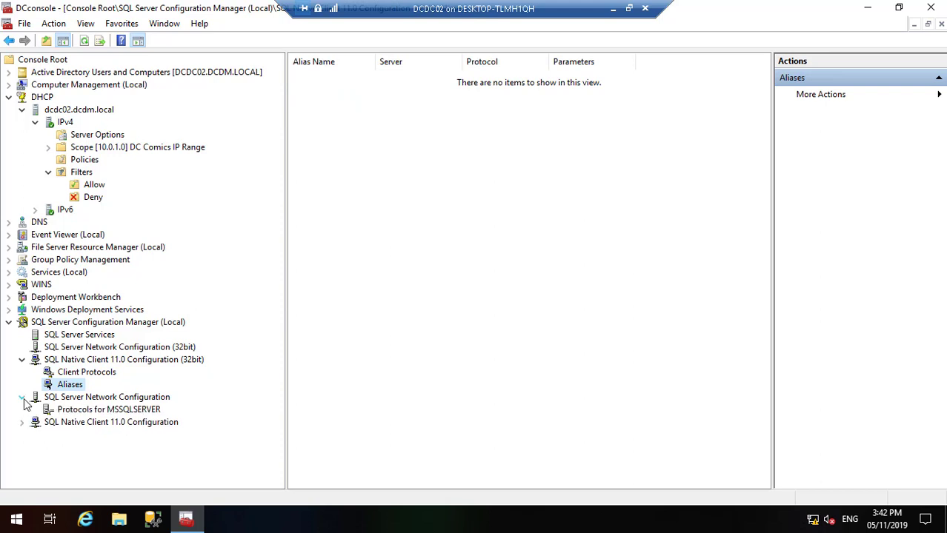
left_click(86, 412)
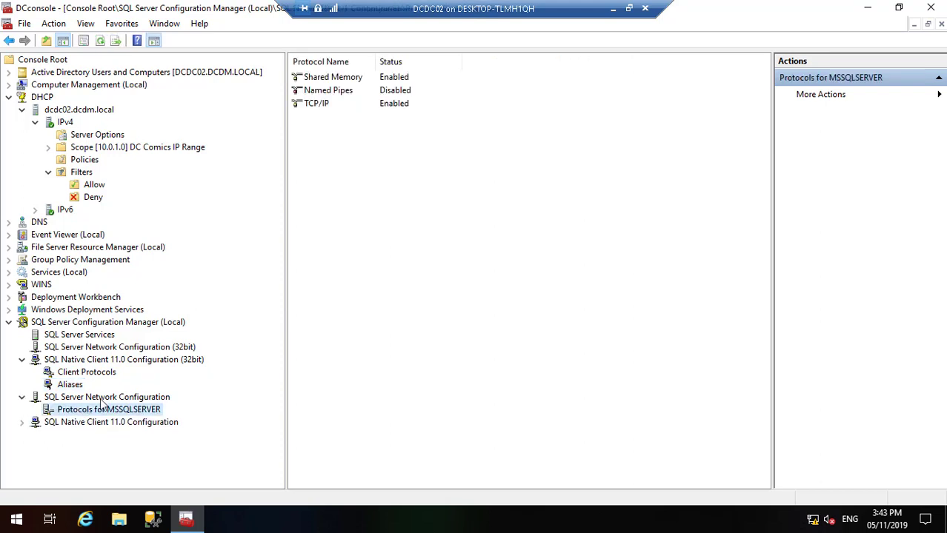
right_click(330, 91)
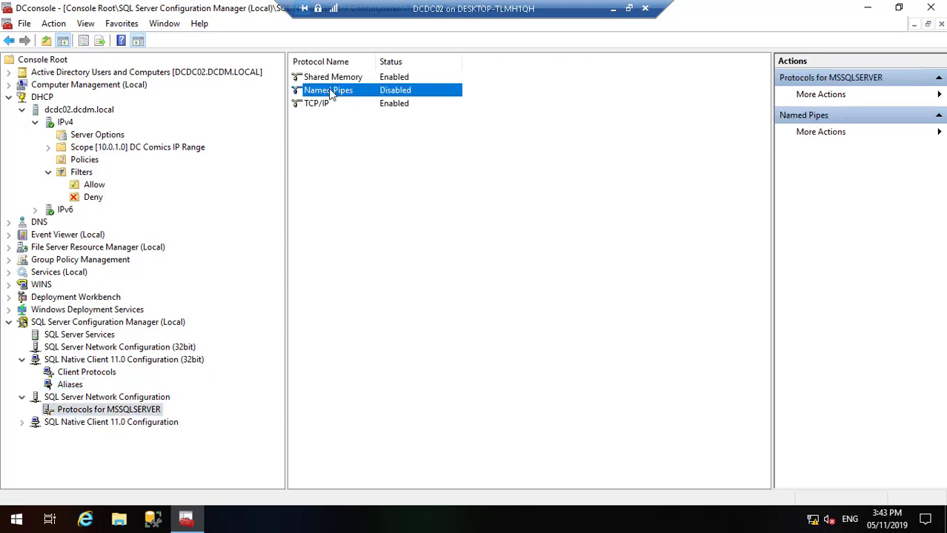
left_click(349, 100)
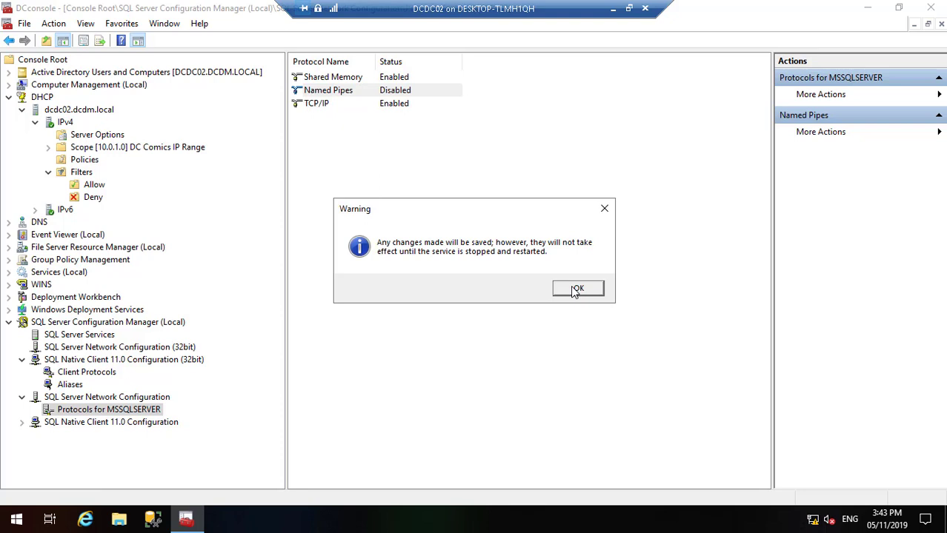
left_click(577, 289)
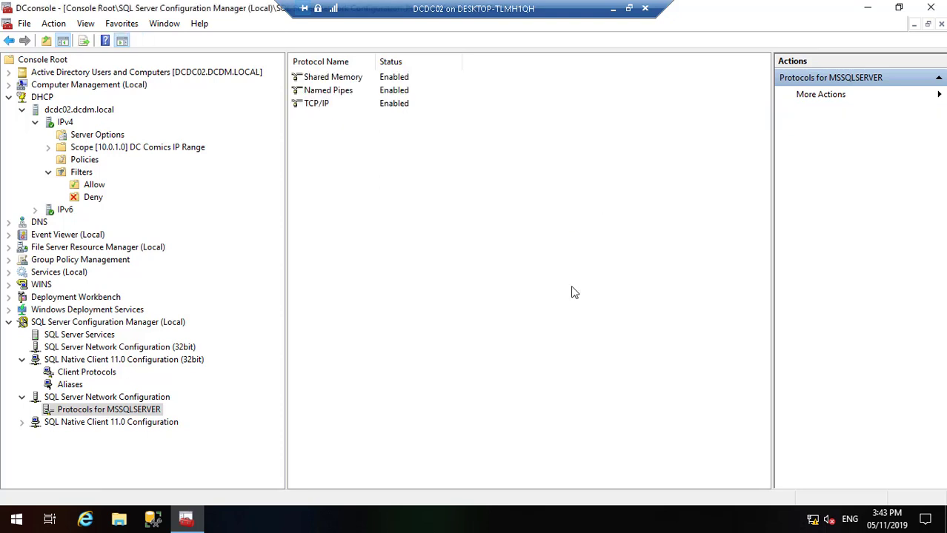
Step: Review the SQL Native Client 11.0 protocols and aliases, then return to SQL Server Services
left_click(22, 422)
left_click(74, 437)
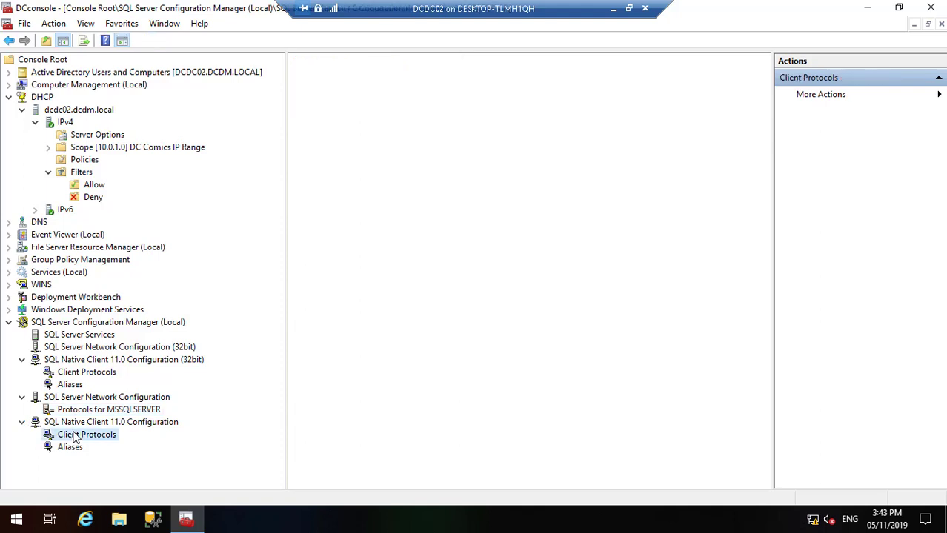
left_click(71, 447)
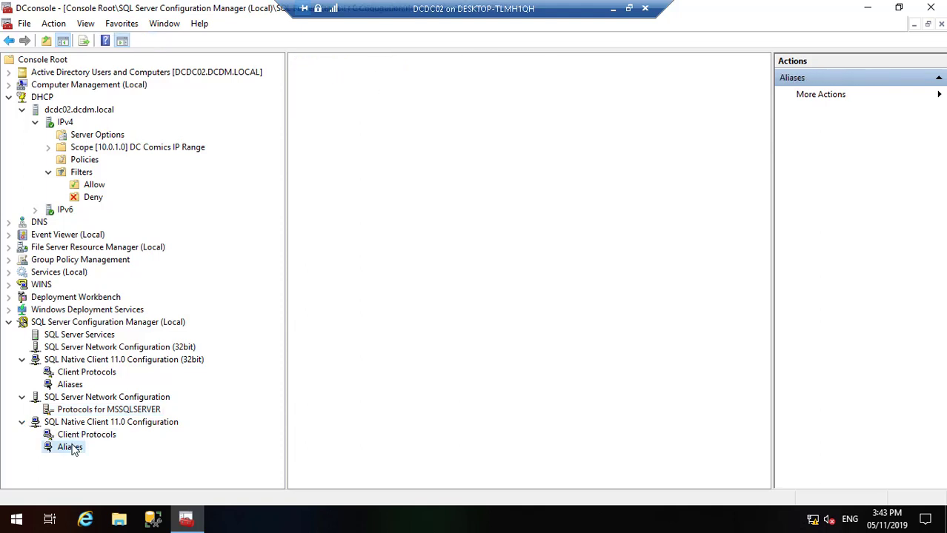
left_click(87, 337)
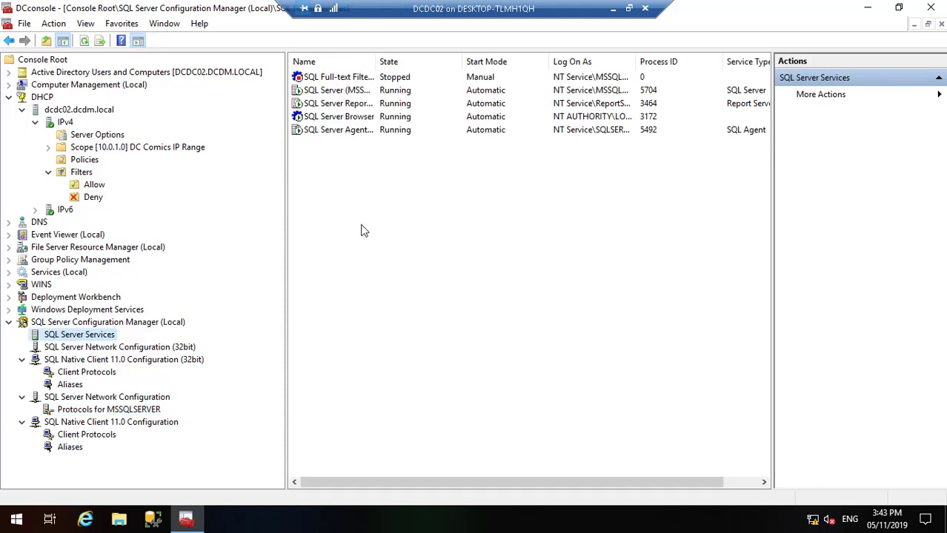
Step: Restart the SQL Server (MSSQLSERVER) service to apply the Named Pipes change
left_click(335, 90)
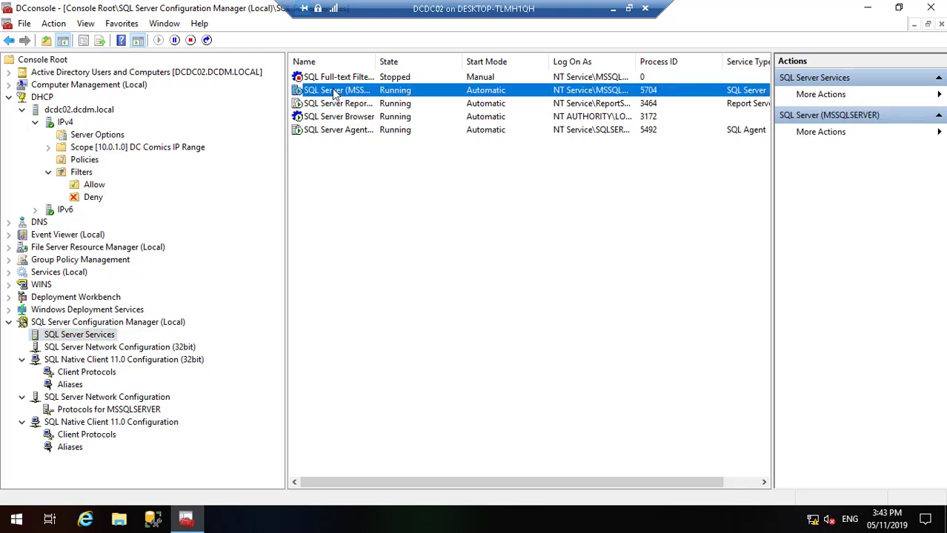
right_click(332, 89)
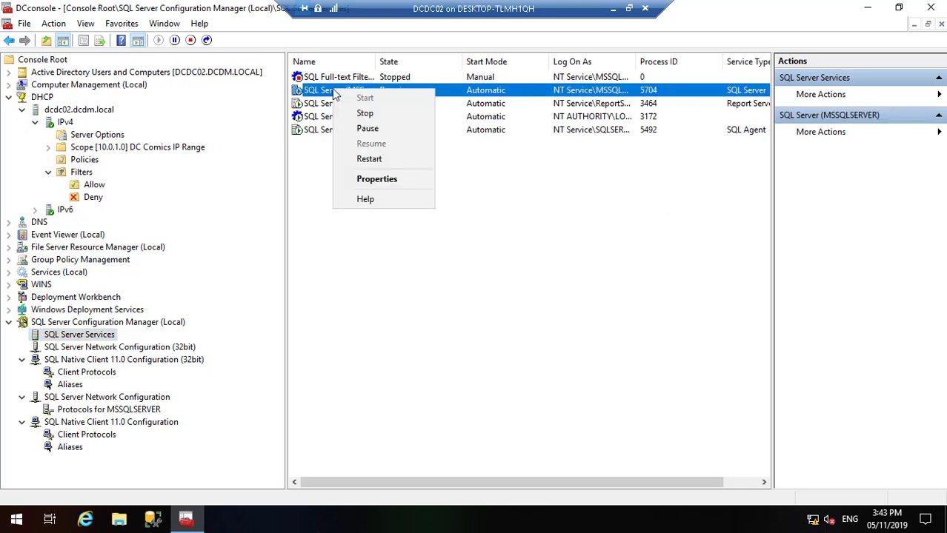
left_click(381, 160)
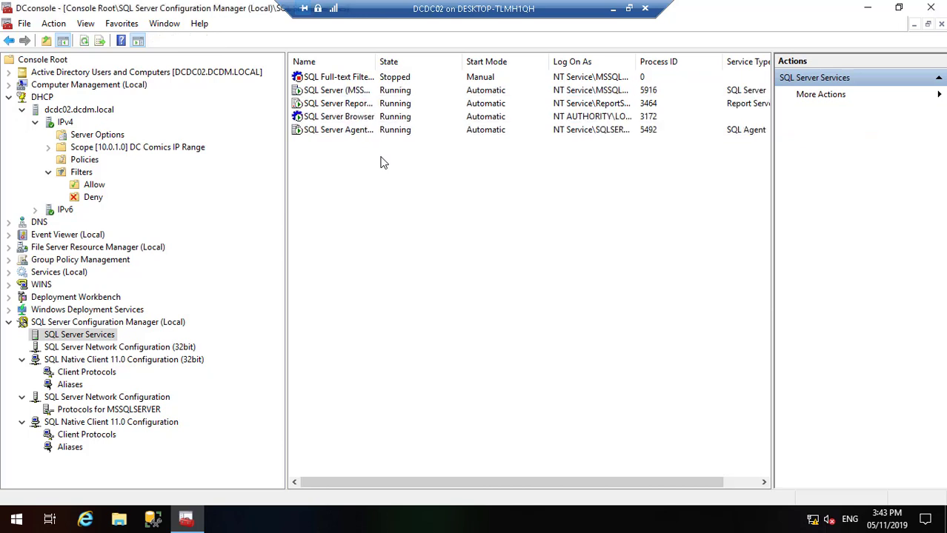
Step: Check the Reporting Services and Agent entries, then expand Deployment Workbench's Deployment Shares
left_click(337, 108)
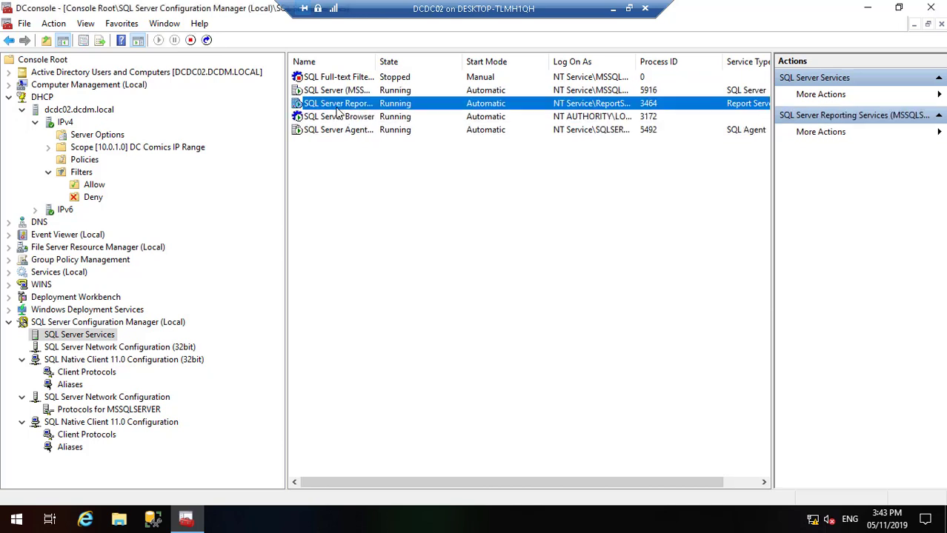
left_click(343, 131)
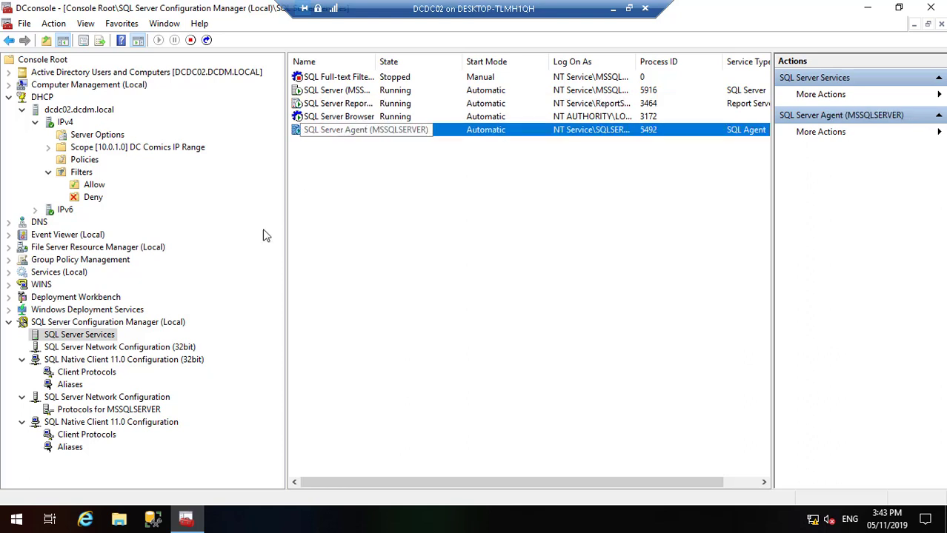
left_click(8, 297)
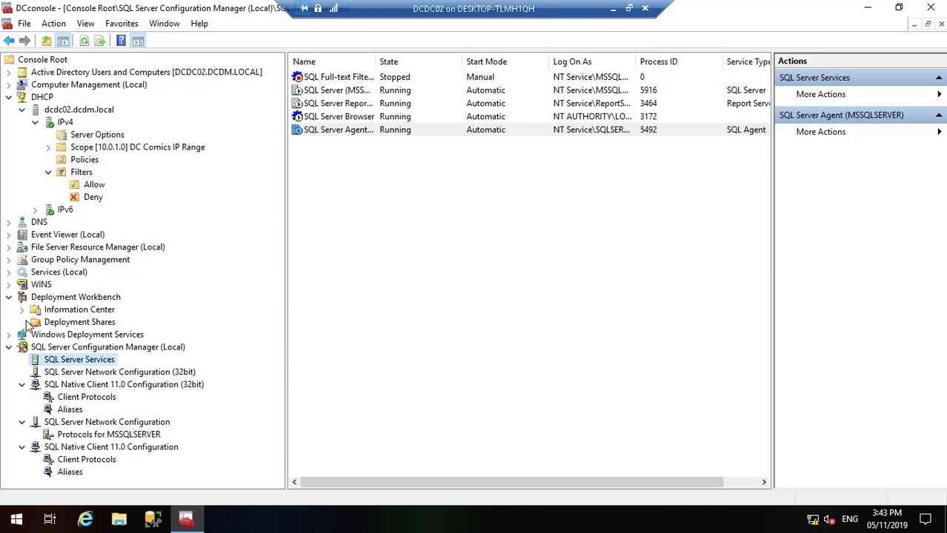
left_click(23, 322)
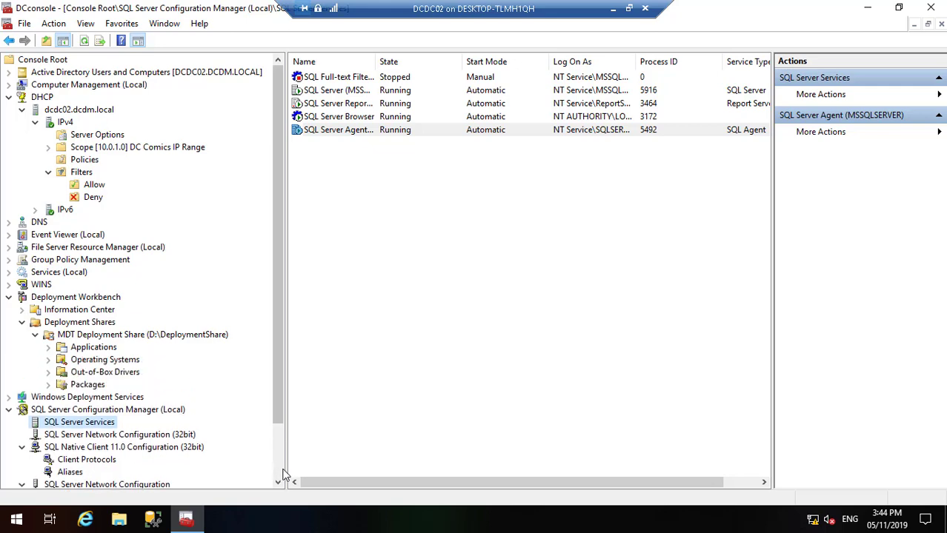
scroll(282, 476, "down", 3)
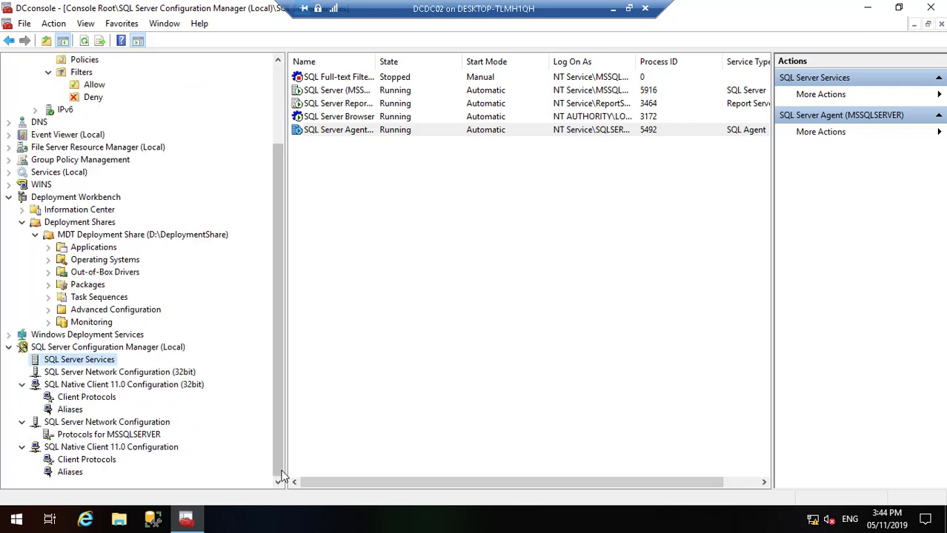
Step: Minimize the DCDC02 session, Task Manager and Hyper-V Manager to reveal the host desktop
left_click(614, 10)
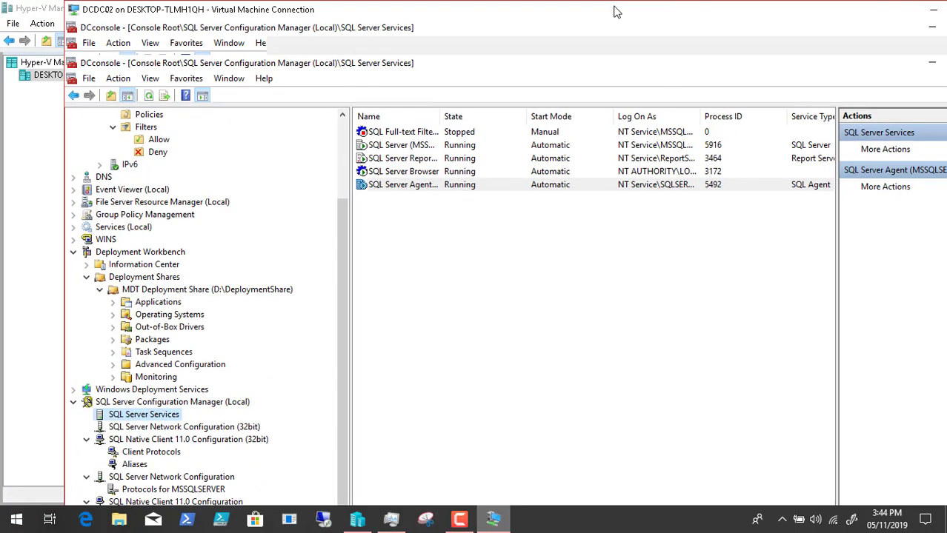
left_click(391, 522)
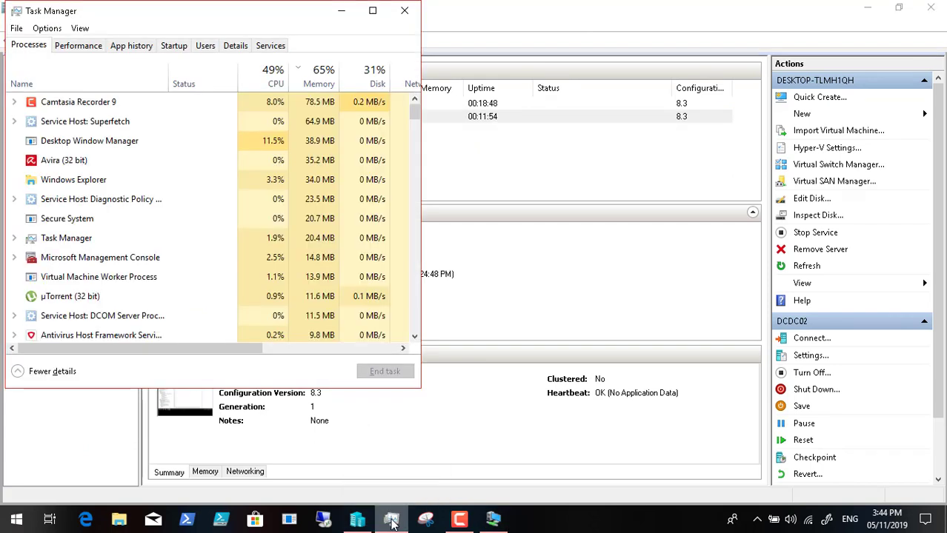
left_click(342, 13)
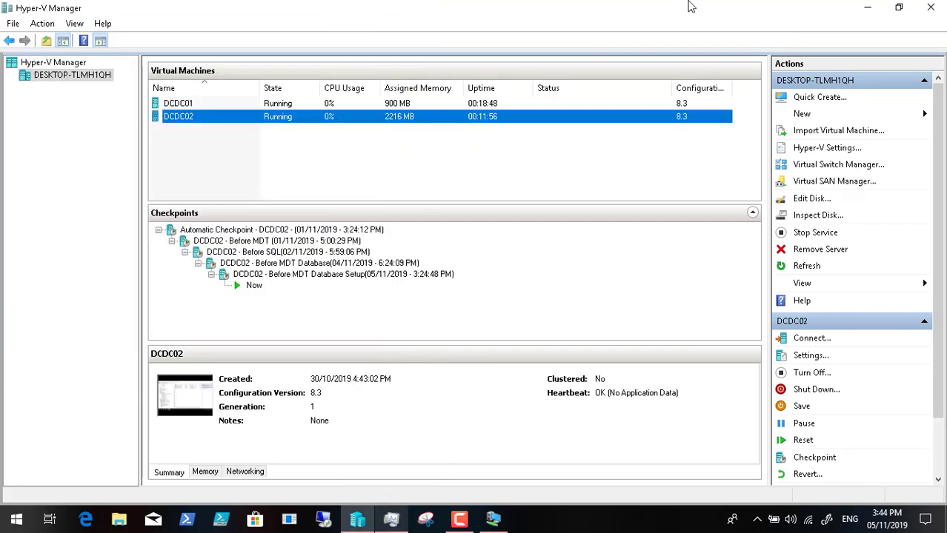
left_click(862, 11)
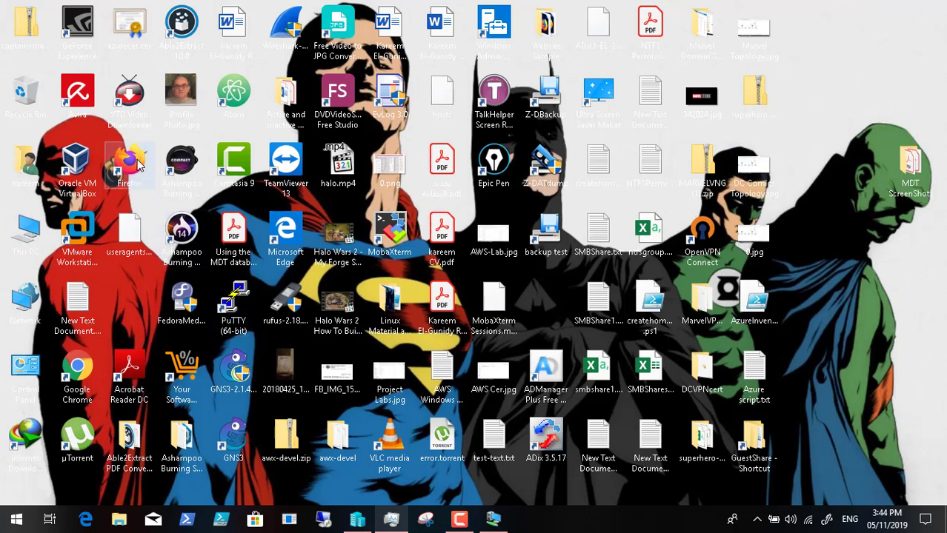
double_click(141, 167)
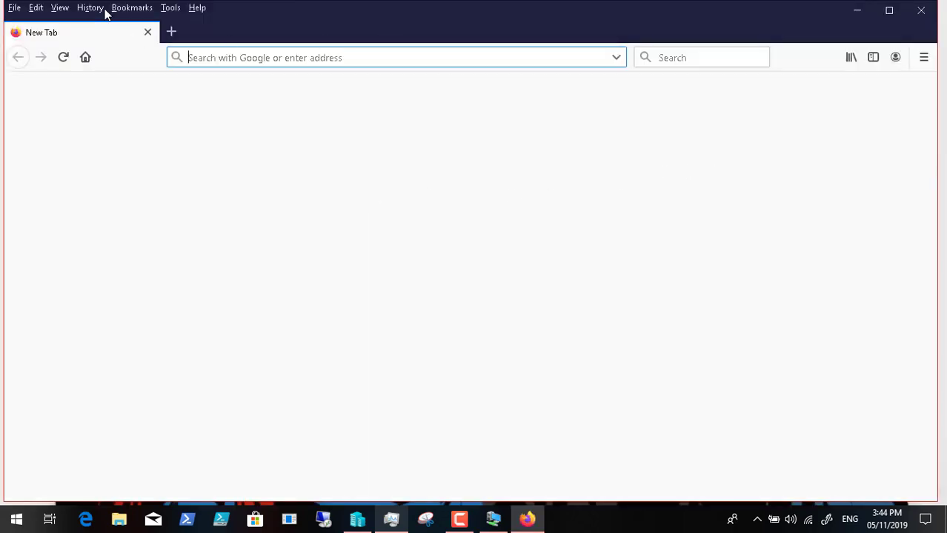
left_click(93, 8)
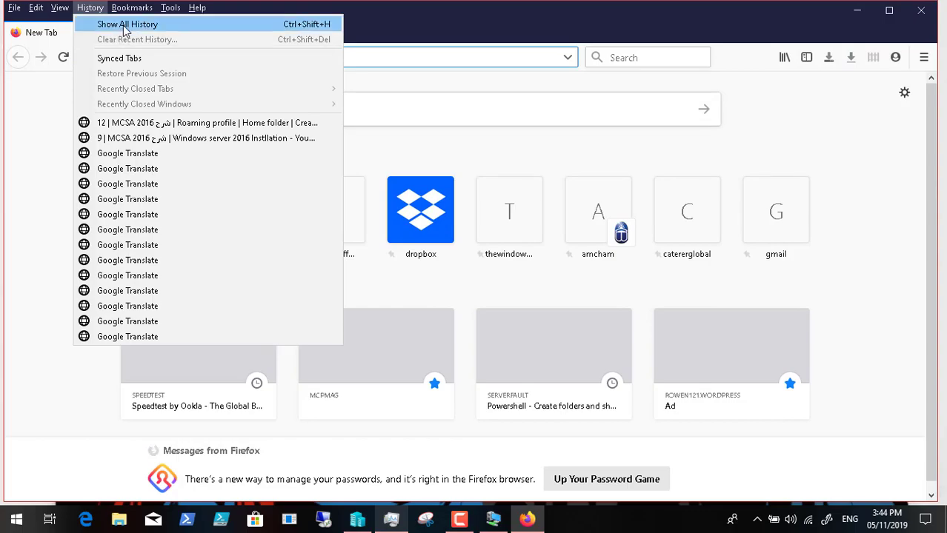
left_click(123, 24)
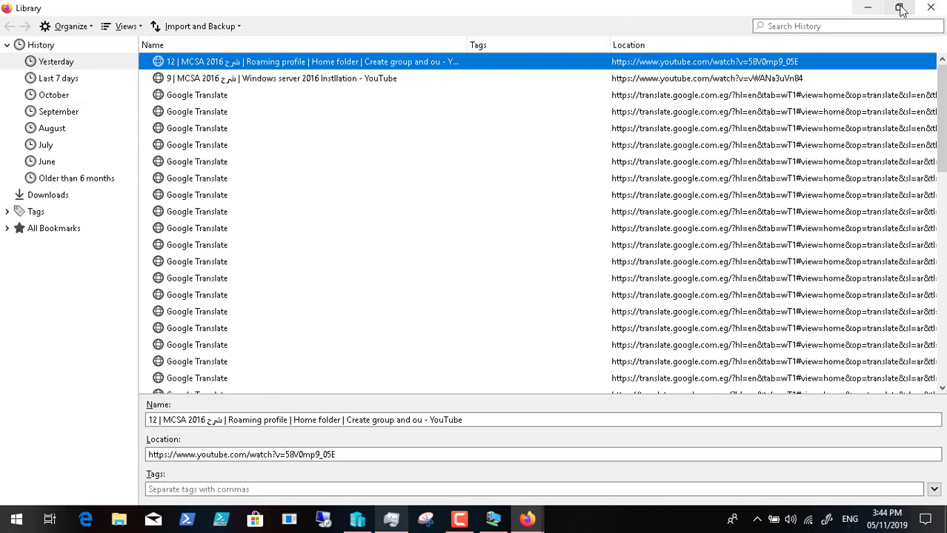
left_click(930, 7)
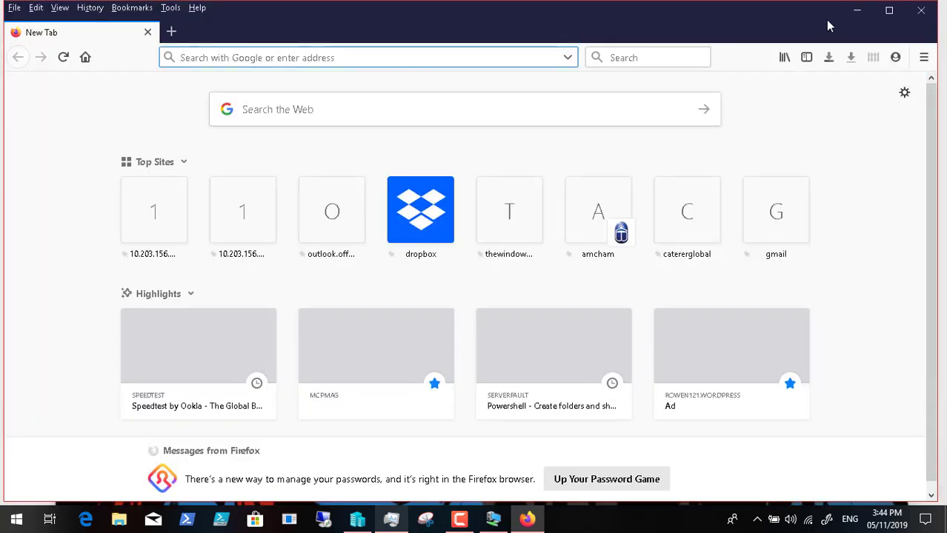
left_click(920, 12)
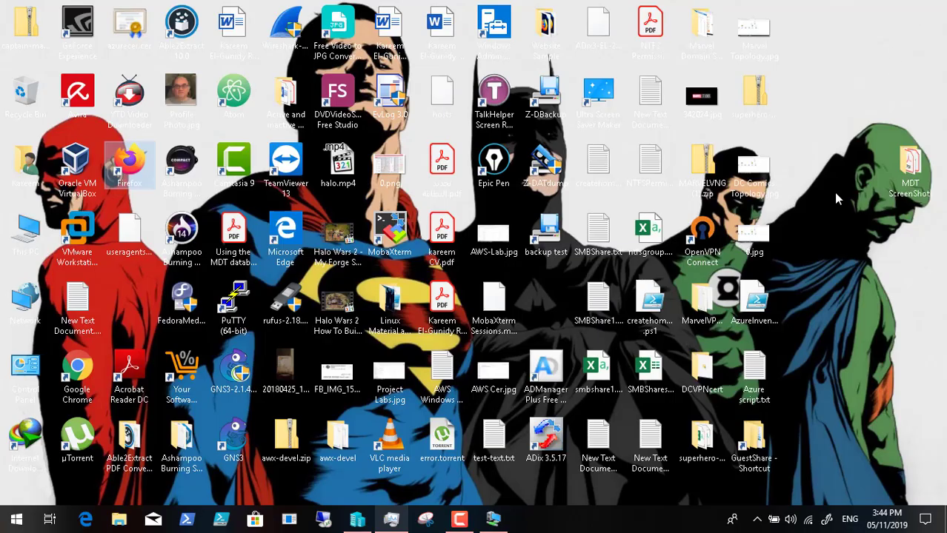
Step: Open MDT Database.pdf from MDT ScreenShots and follow its link to the 4sysops MDT Database article
double_click(909, 162)
left_click(530, 123)
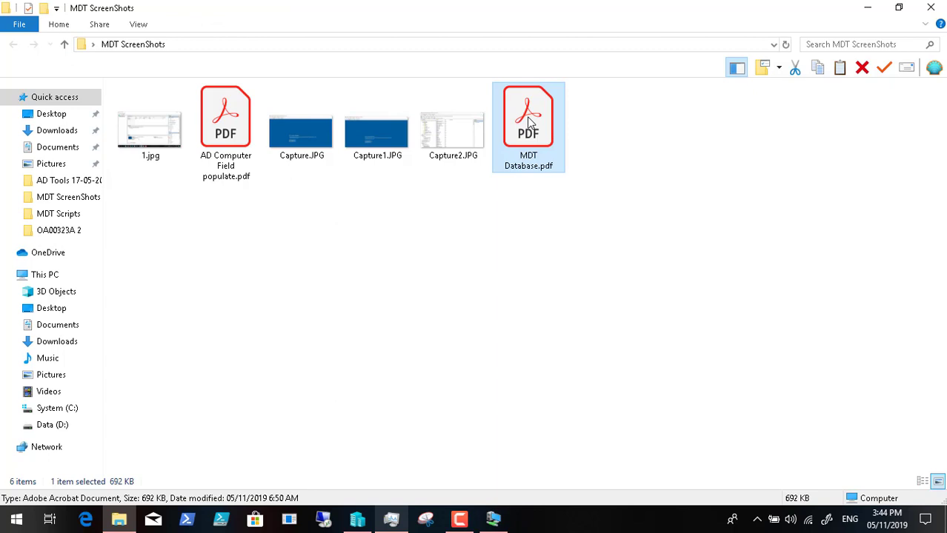
double_click(530, 123)
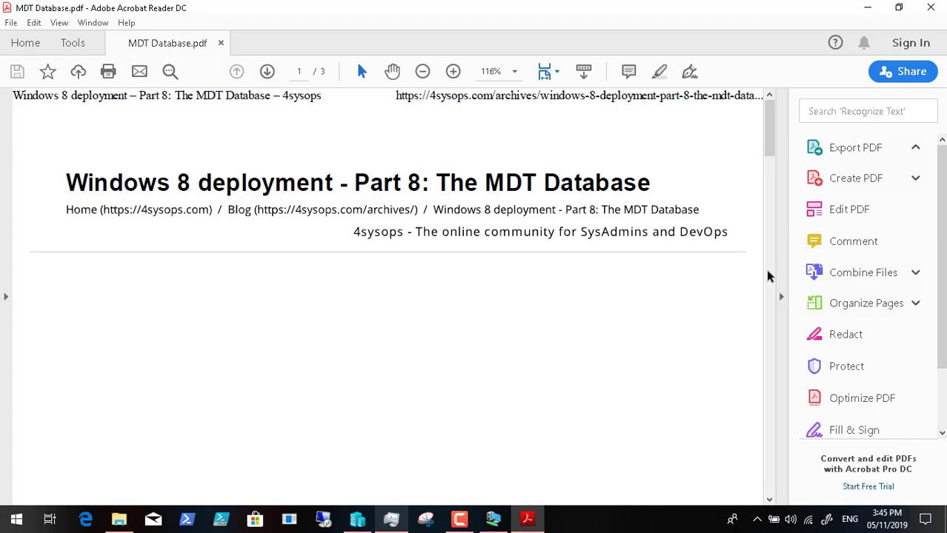
scroll(766, 330, "down", 10)
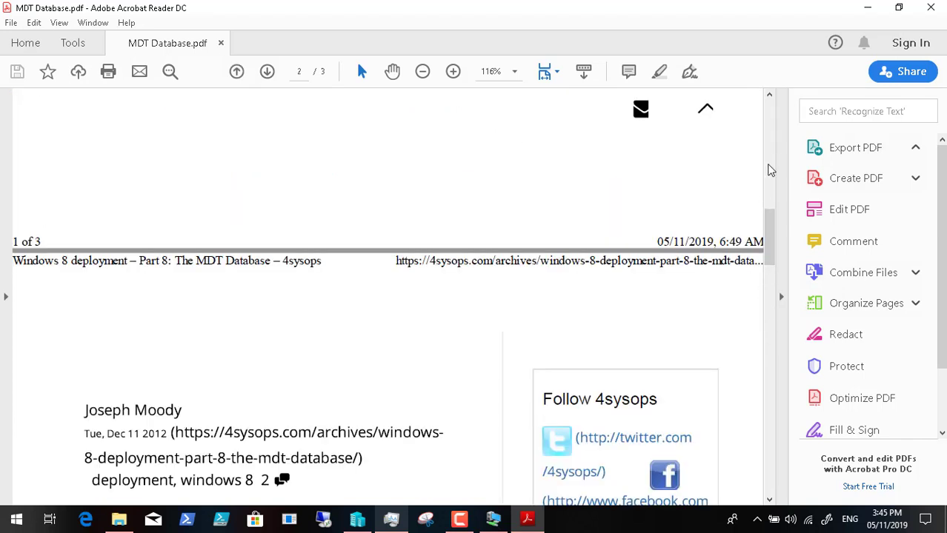
scroll(771, 116, "up", 10)
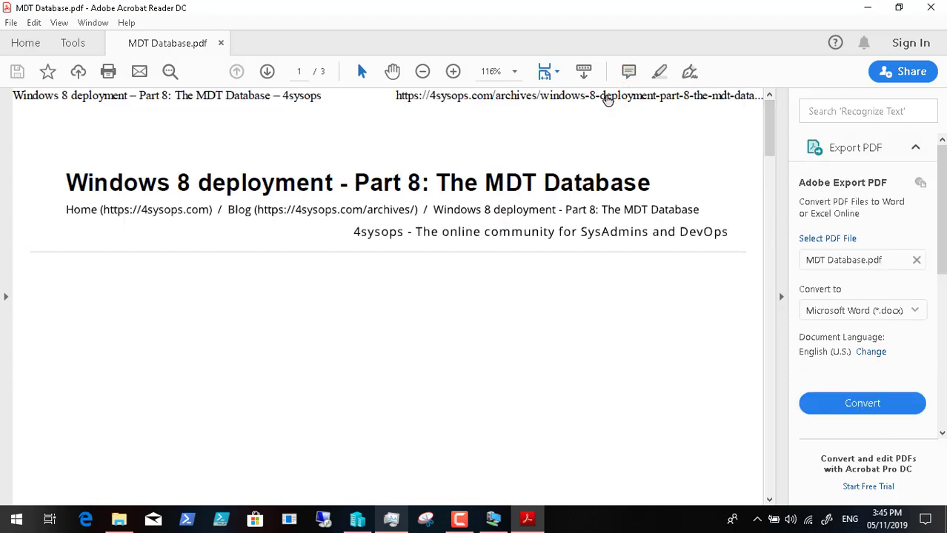
left_click(526, 171)
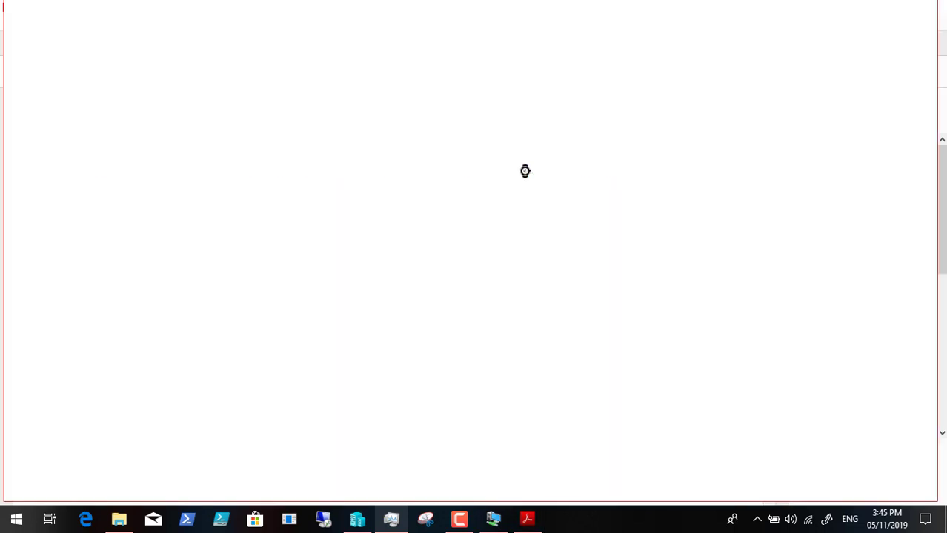
left_click(527, 518)
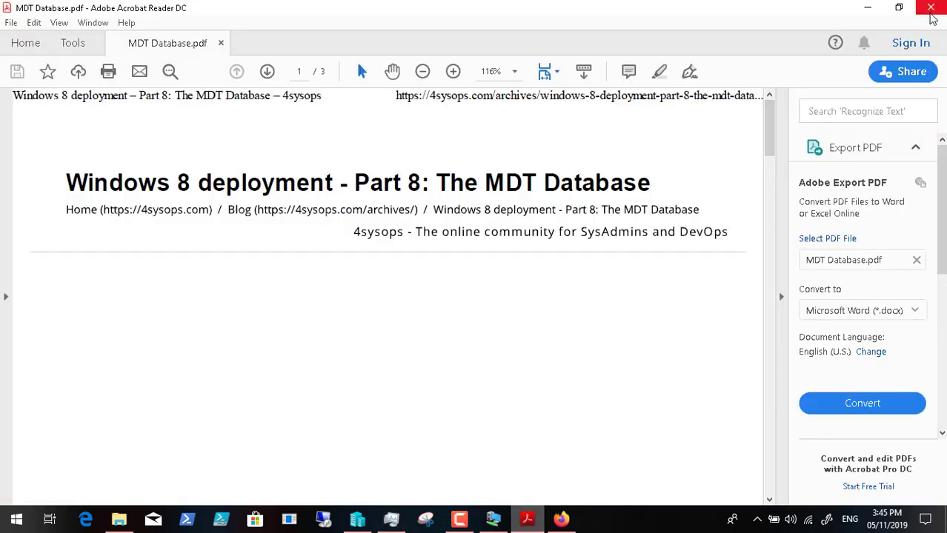
left_click(671, 181)
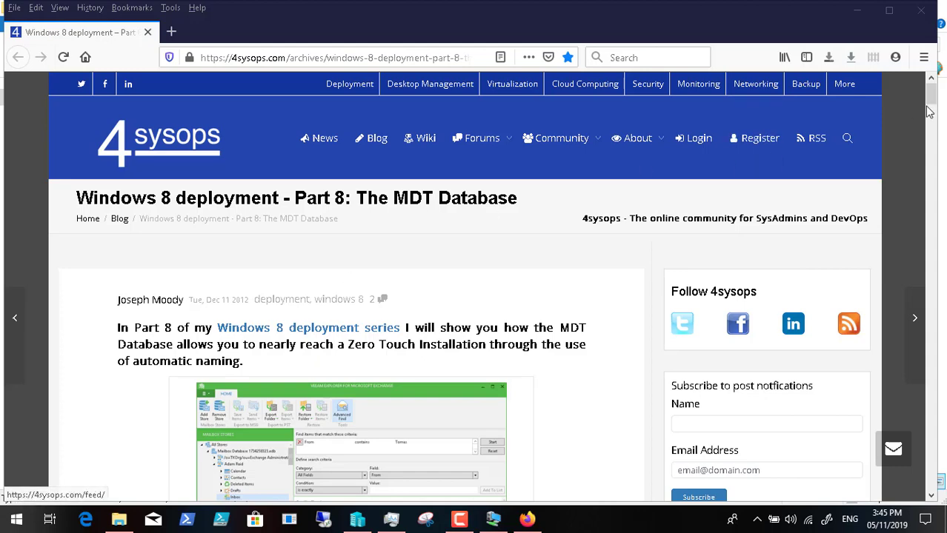
Step: Scroll the 4sysops article to 'Connecting SQL to MDT', then switch back to the DCDC02 session
left_click_drag(937, 96, 943, 228)
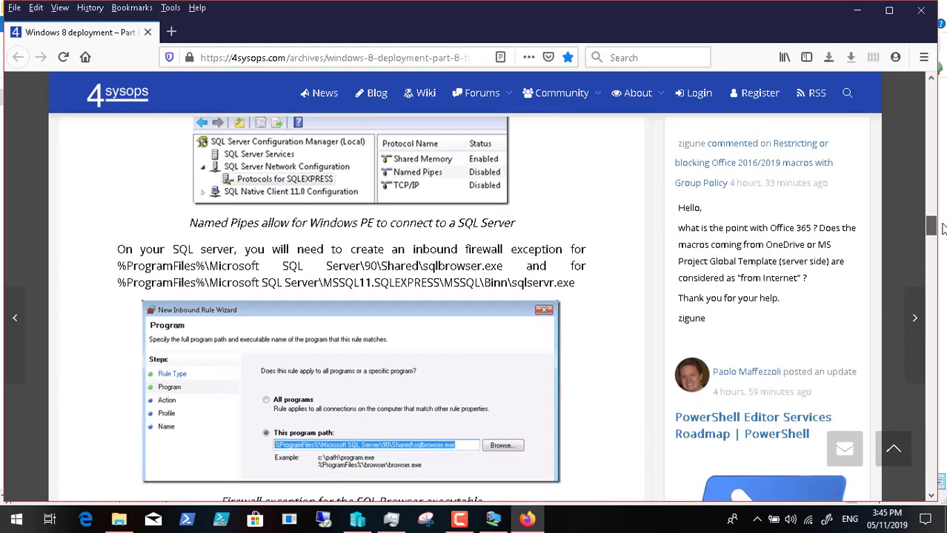
left_click_drag(943, 228, 942, 248)
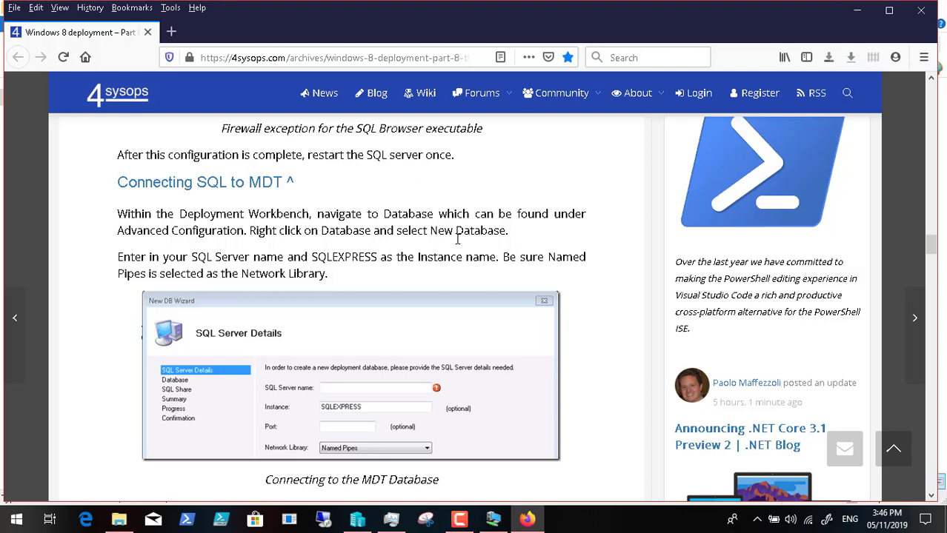
left_click(493, 518)
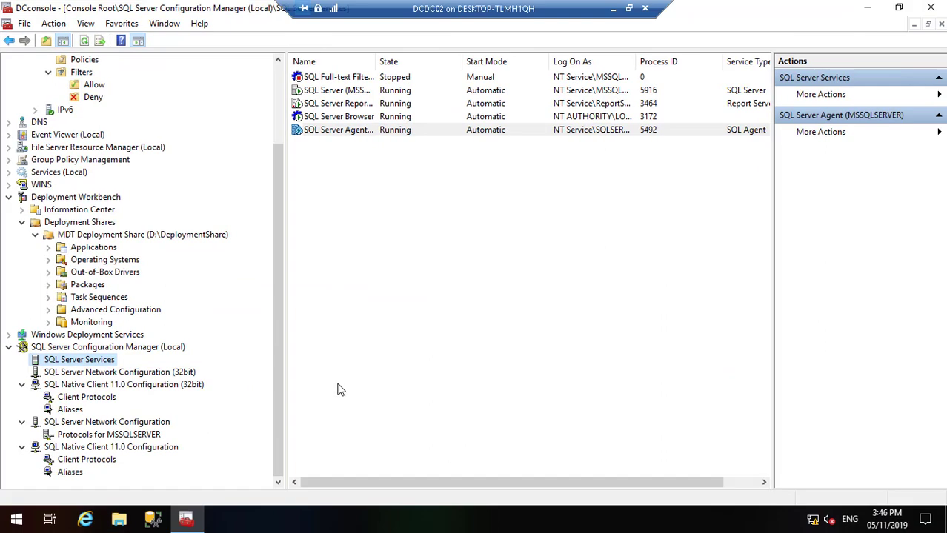
Step: Under Advanced Configuration, launch New Database from the Database node's context menu
left_click(49, 310)
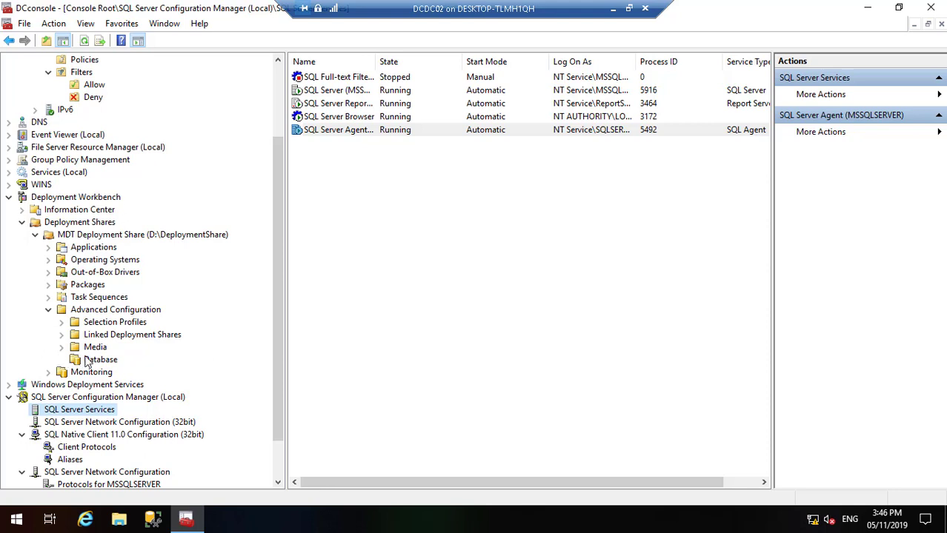
left_click(112, 360)
right_click(114, 362)
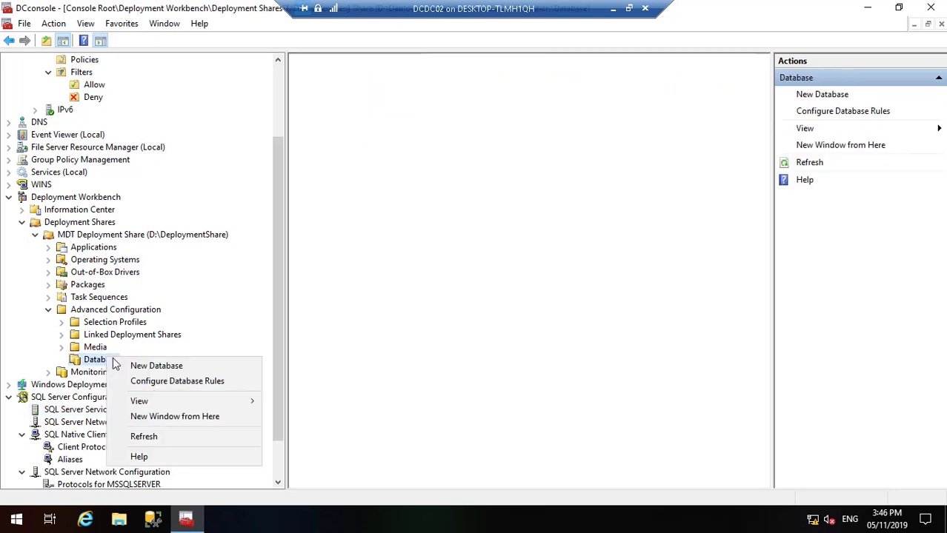
left_click(135, 366)
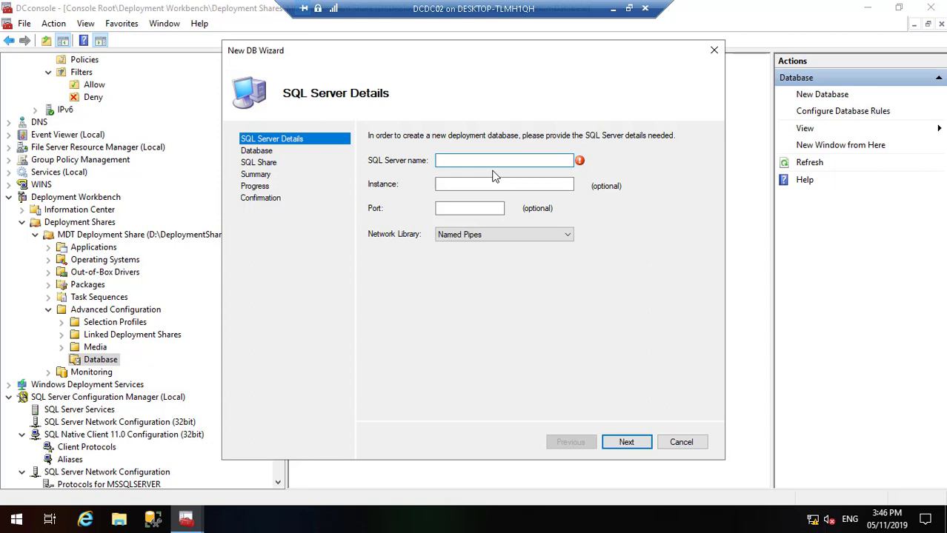
Step: Enter DCDC02 as the SQL Server name and compare the wizard against the 4sysops article
type("DCDC02")
left_click(486, 185)
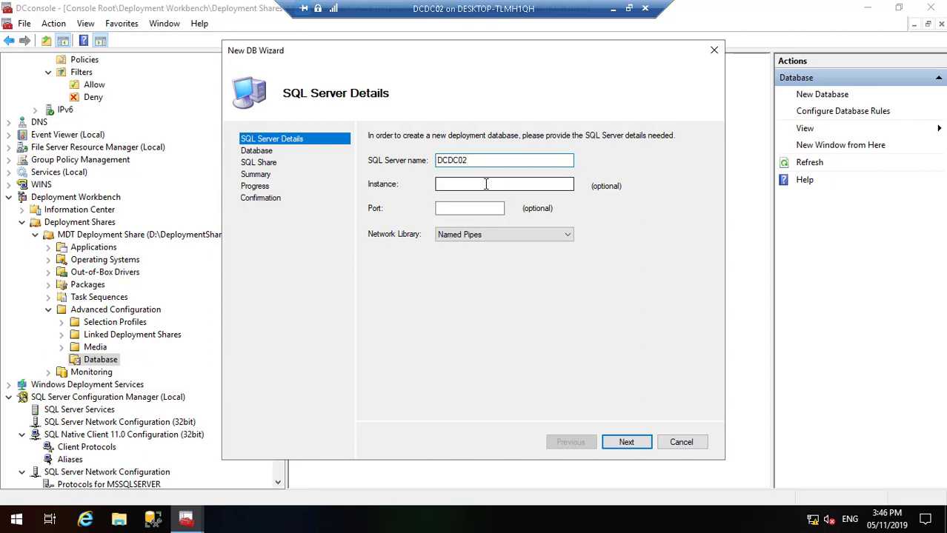
left_click(486, 185)
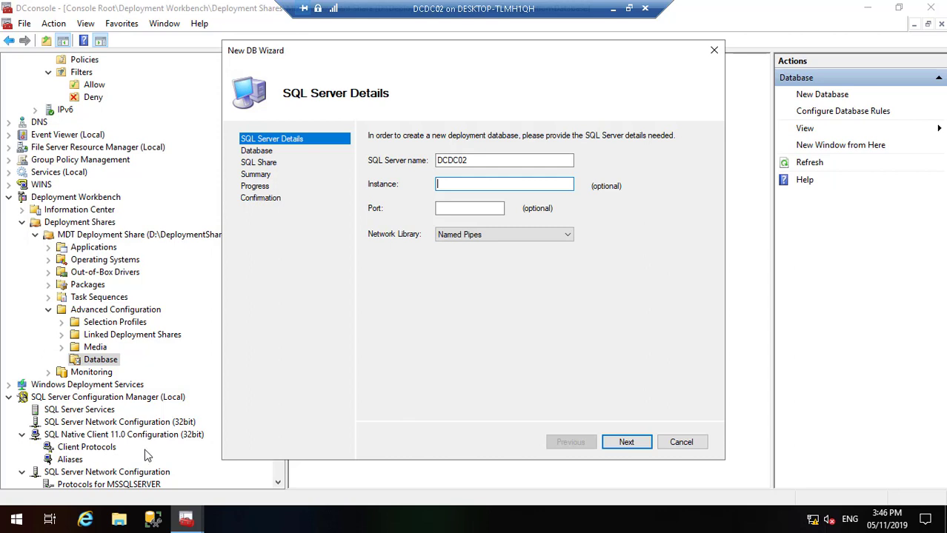
left_click(152, 521)
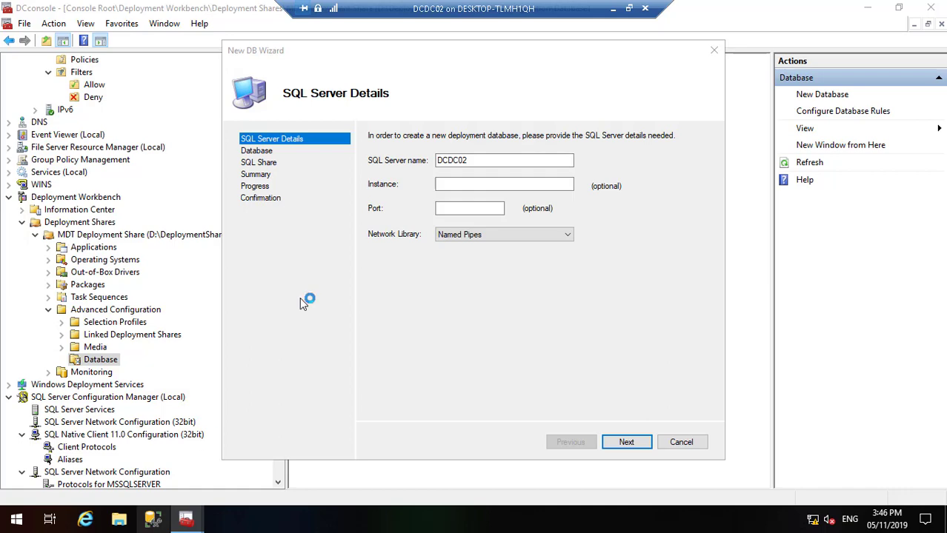
left_click(610, 9)
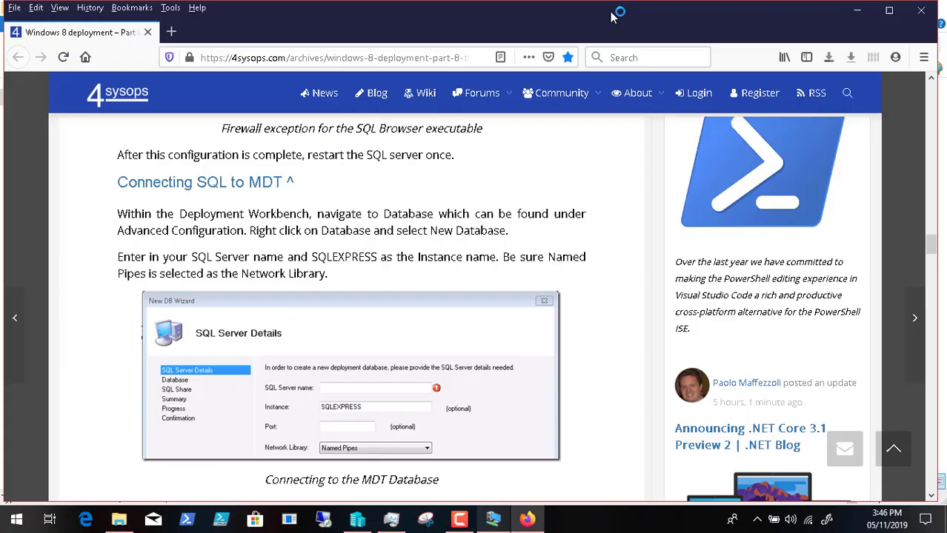
left_click(492, 520)
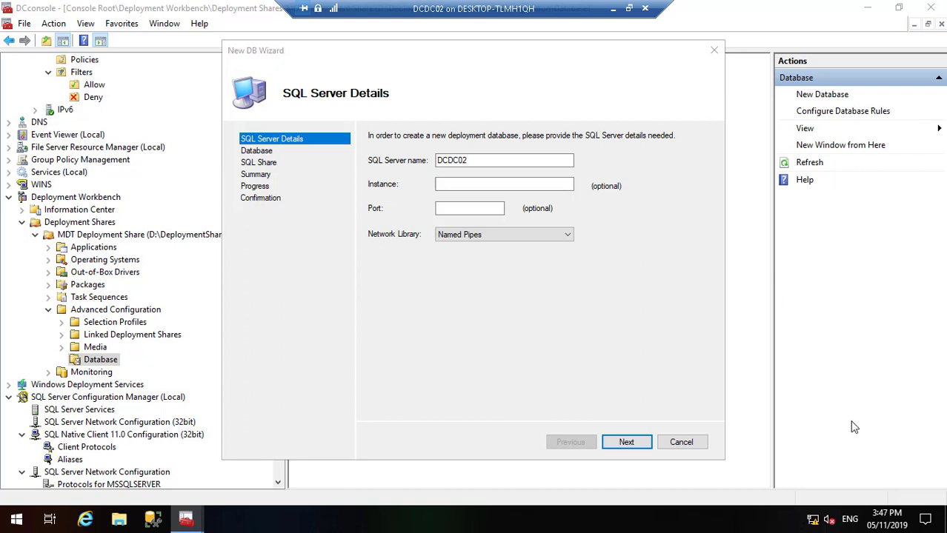
left_click(612, 9)
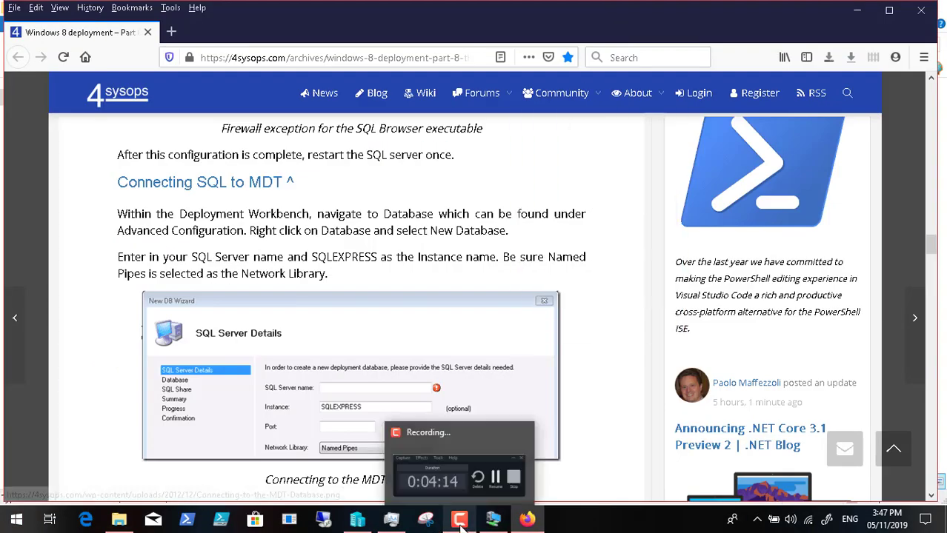
left_click(459, 518)
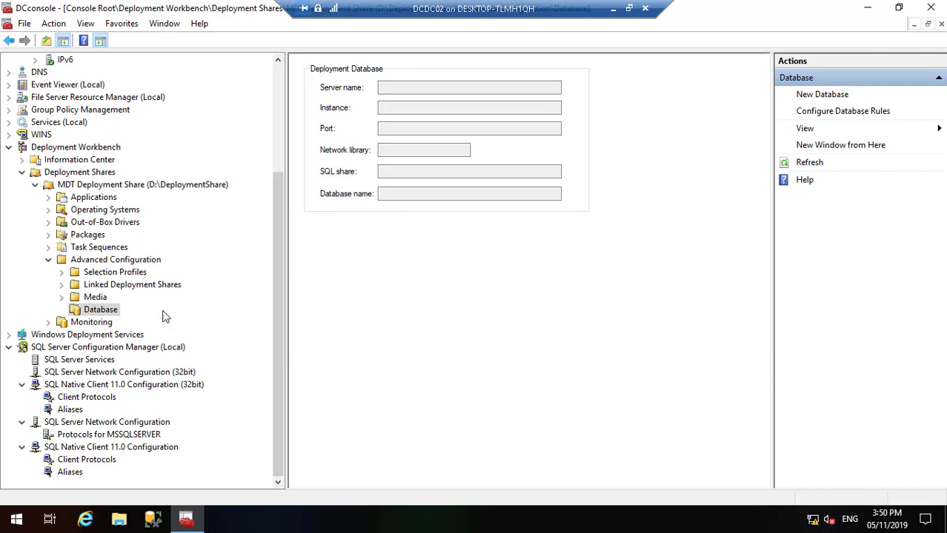
Step: Relaunch the New Database wizard with server DCDC02 and instance MSSQLSERVER
right_click(109, 314)
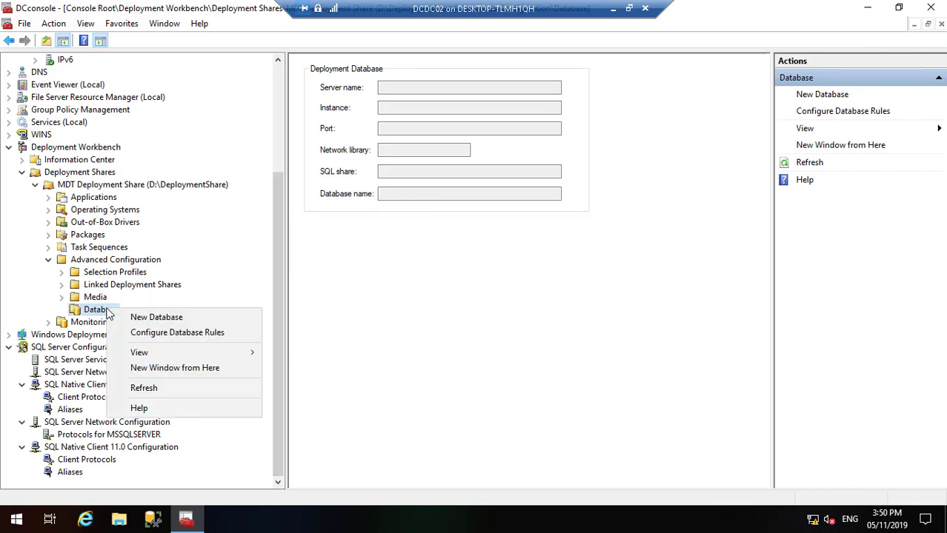
left_click(132, 319)
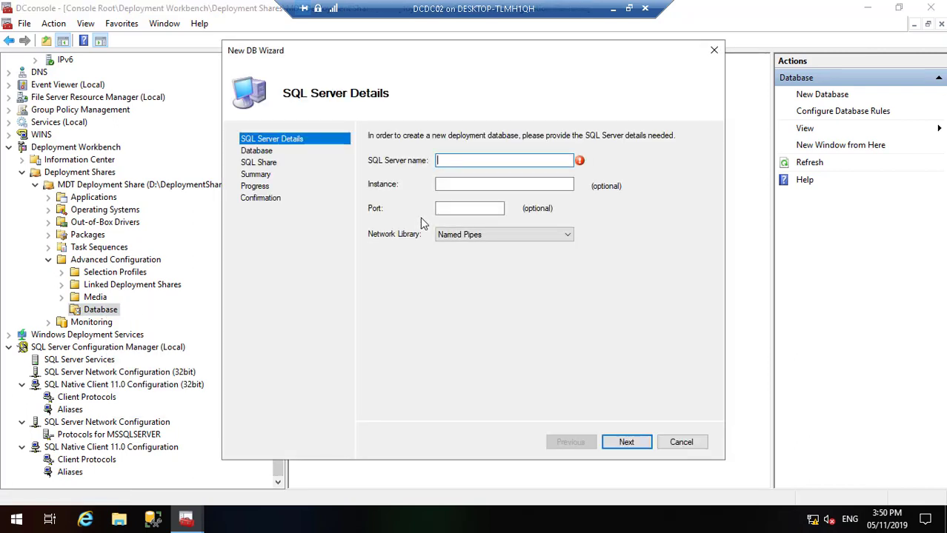
type("DCDC02")
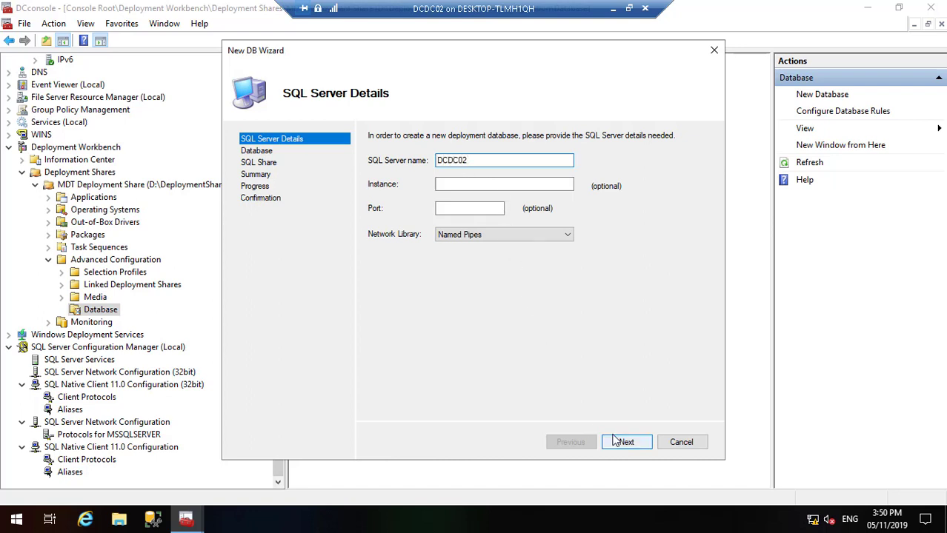
left_click(461, 186)
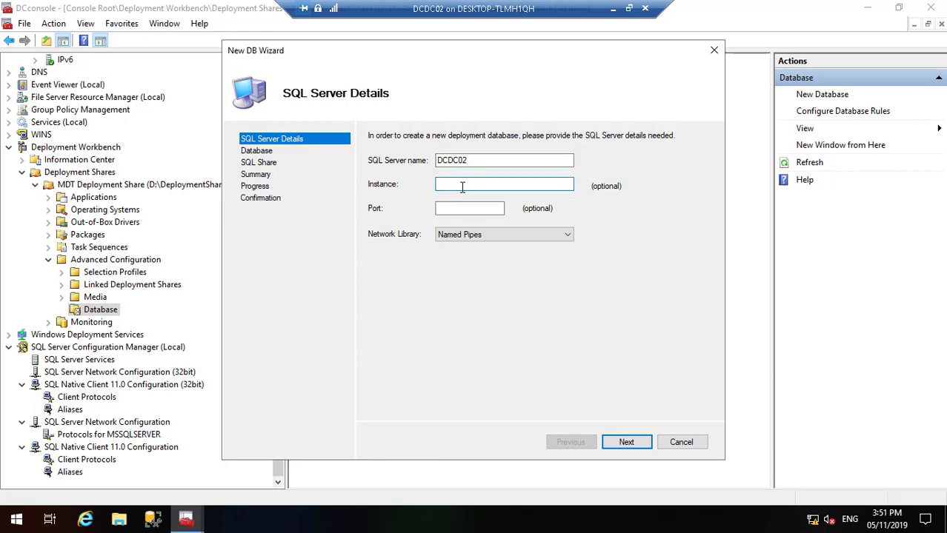
type("MSSQLSERVER")
Step: Check the connection instructions in the 4sysops article, then return to the wizard
double_click(606, 15)
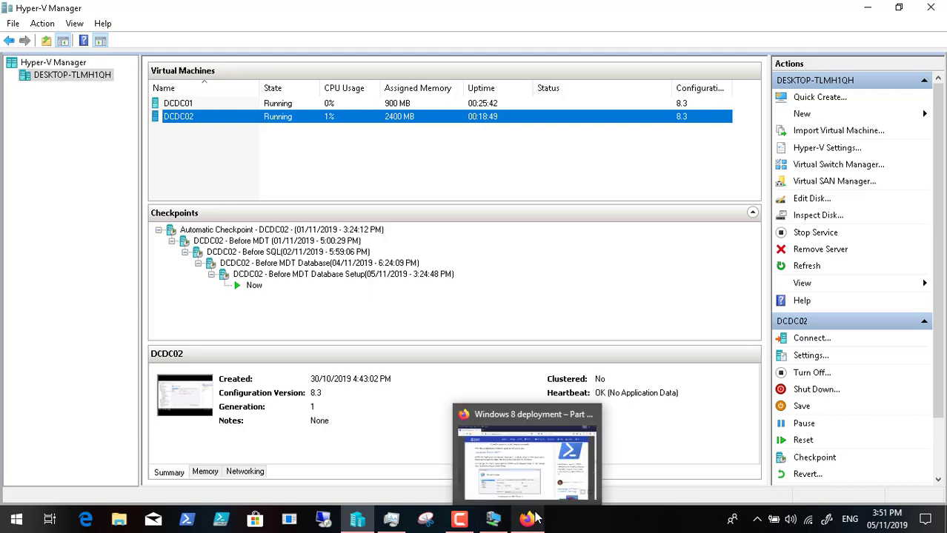
left_click(529, 516)
scroll(422, 375, "down", 4)
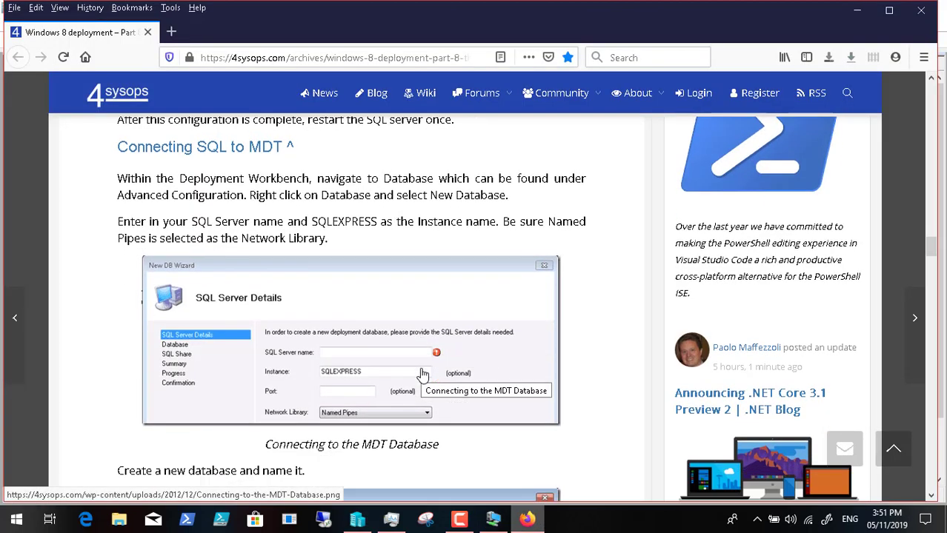
scroll(422, 375, "down", 1)
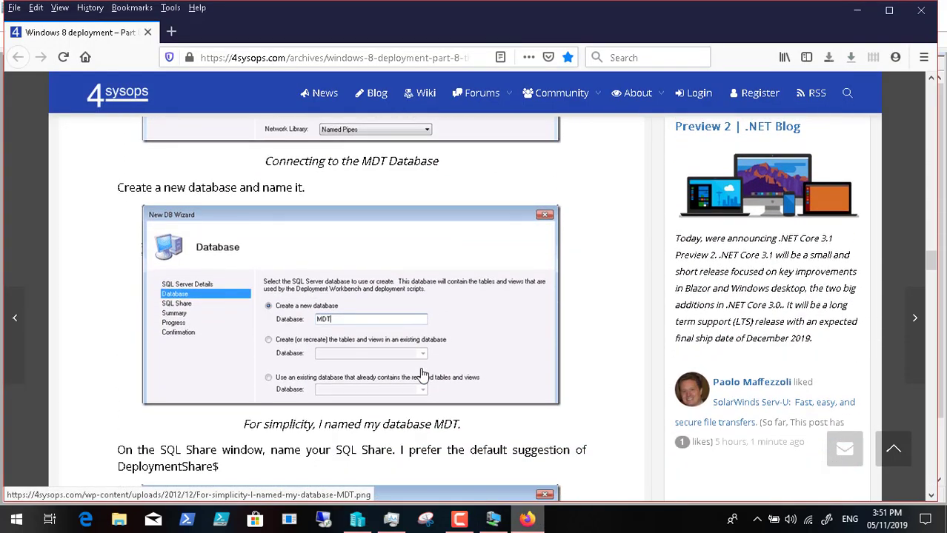
left_click(491, 521)
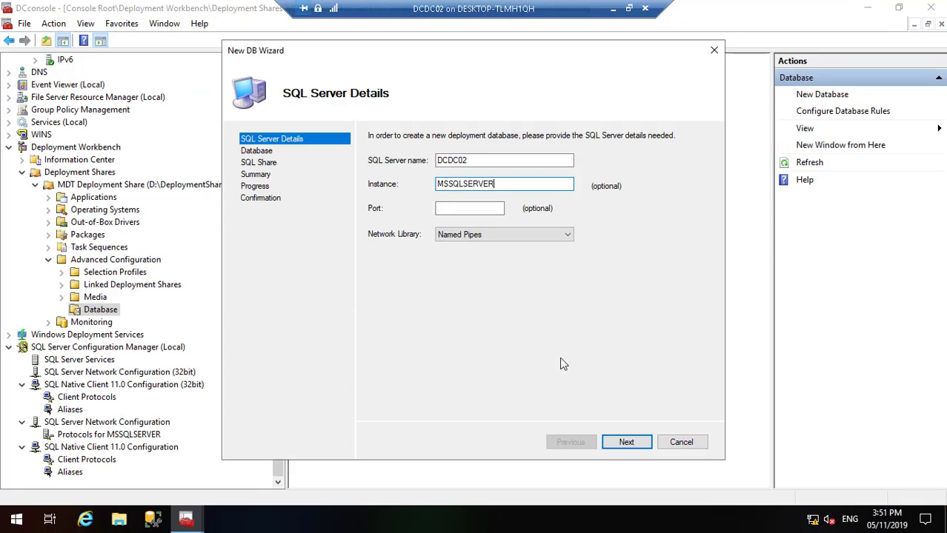
Step: After the connection error, clear MSSQLSERVER from Instance and connect using only server DCDC02
left_click(627, 443)
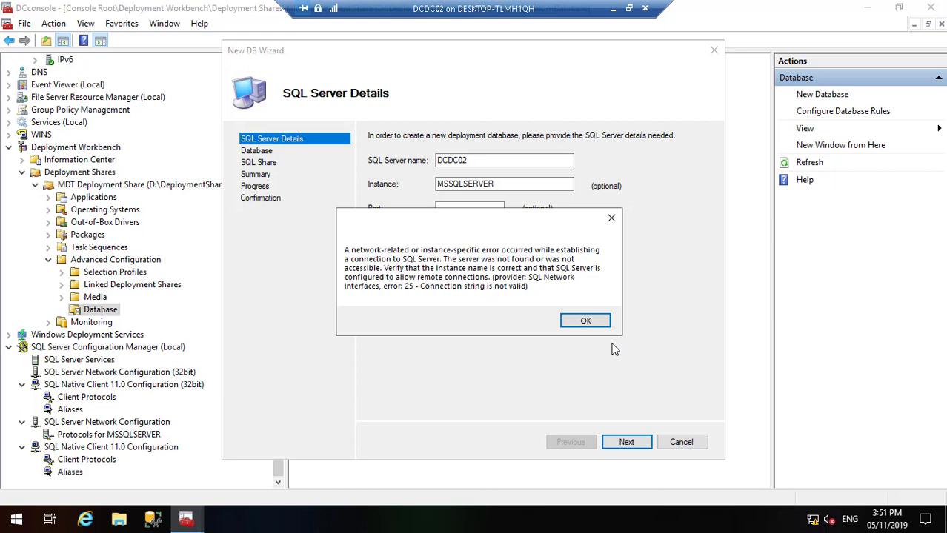
left_click(582, 320)
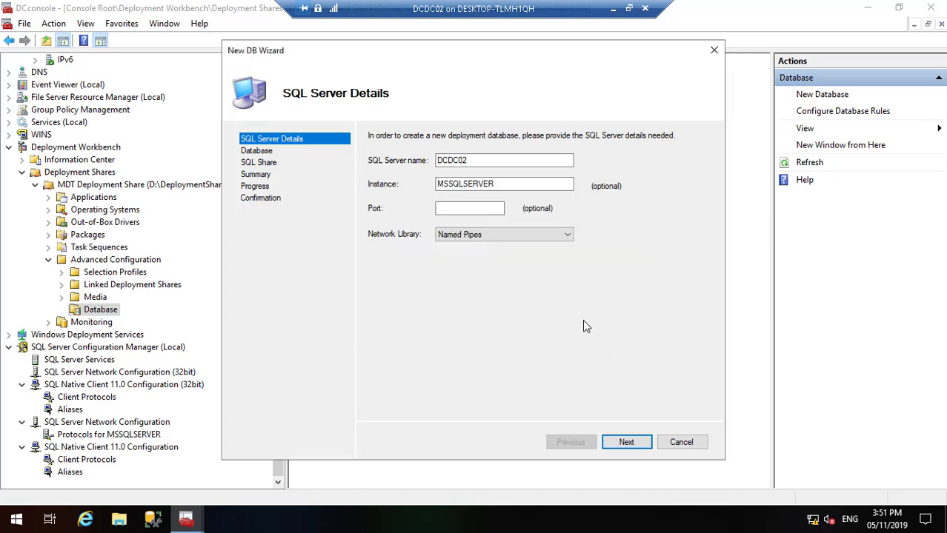
double_click(476, 160)
left_click(475, 160)
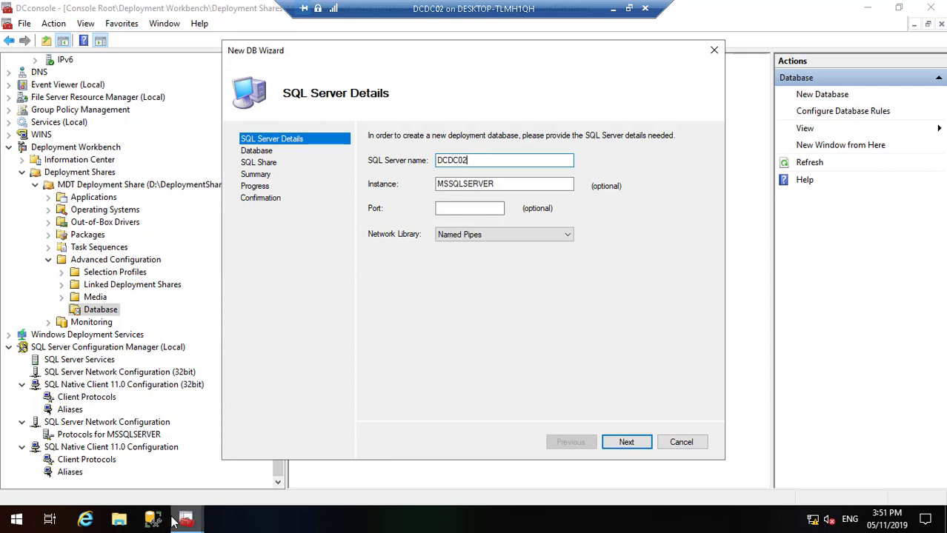
left_click(506, 184)
key("BackSpace")
key("BackSpace")
key("BackSpace")
key("BackSpace")
key("BackSpace")
key("BackSpace")
key("BackSpace")
key("BackSpace")
key("BackSpace")
key("BackSpace")
key("BackSpace")
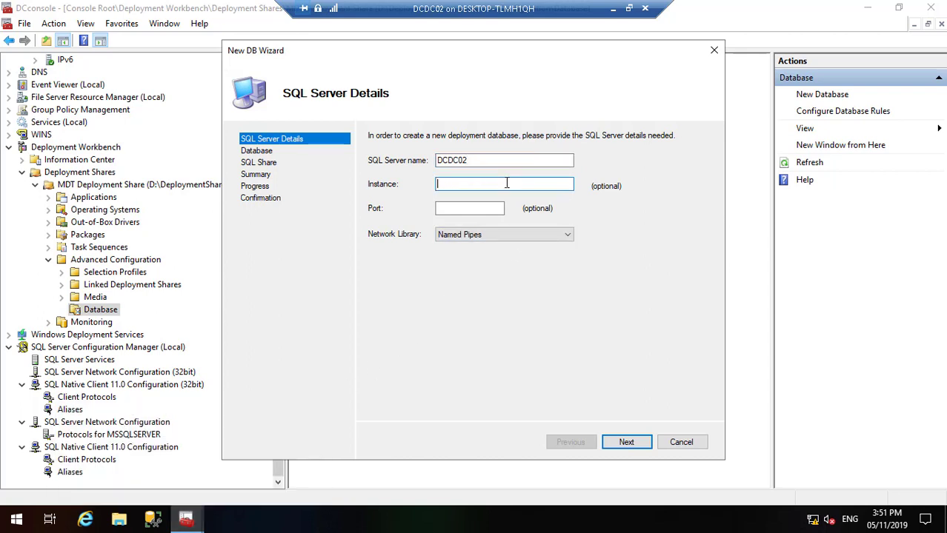
left_click(627, 442)
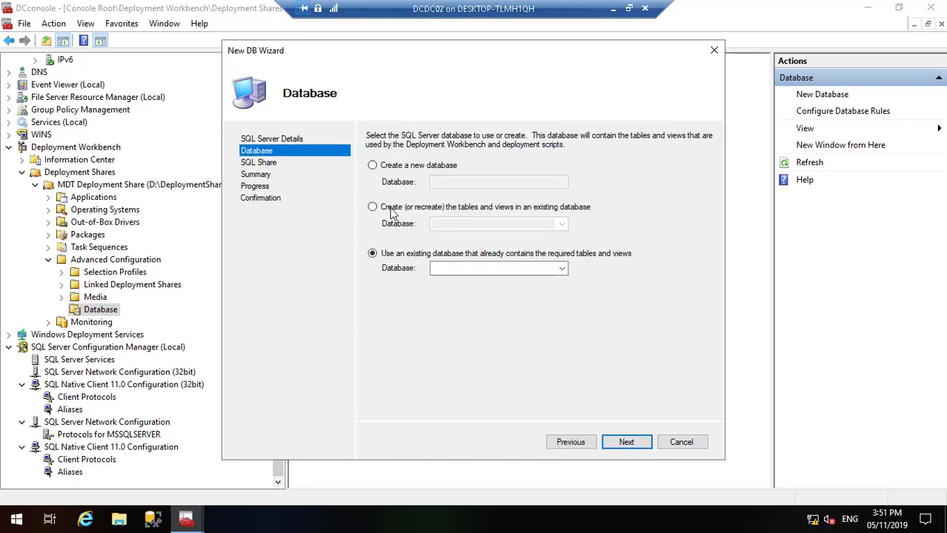
Step: Choose to create a new database and name it MDT
left_click(373, 165)
left_click(457, 179)
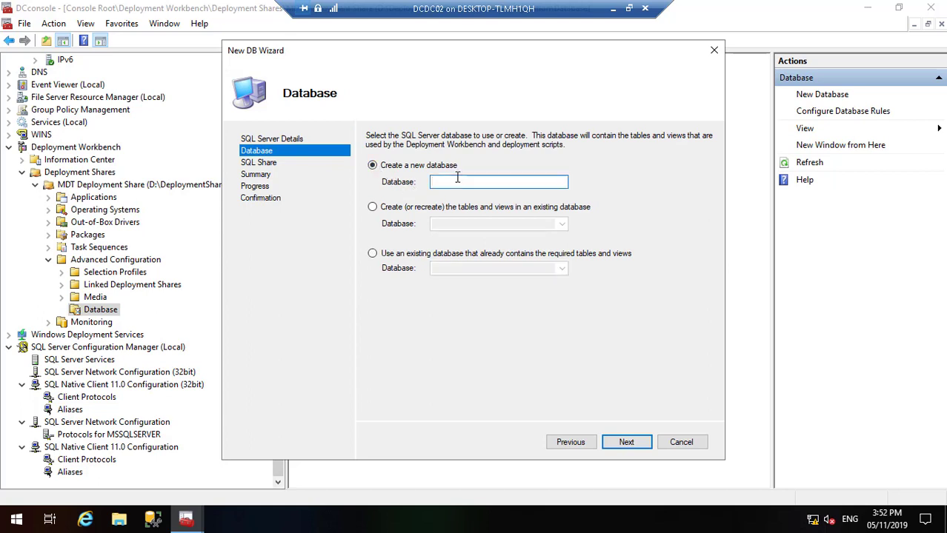
type("MDT")
Step: Check the article, then accept the MDT database name to reach the SQL Share page
left_click(613, 9)
scroll(375, 388, "down", 5)
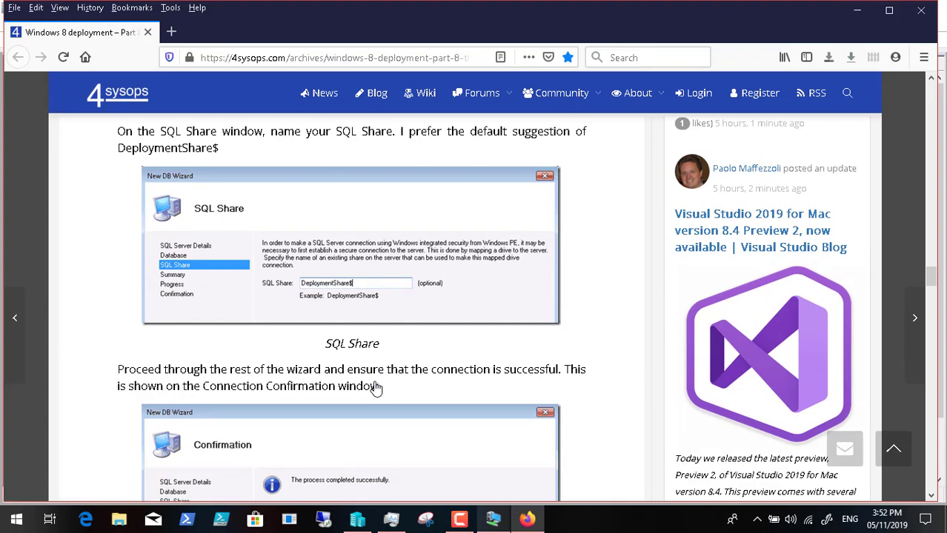
scroll(374, 386, "down", 1)
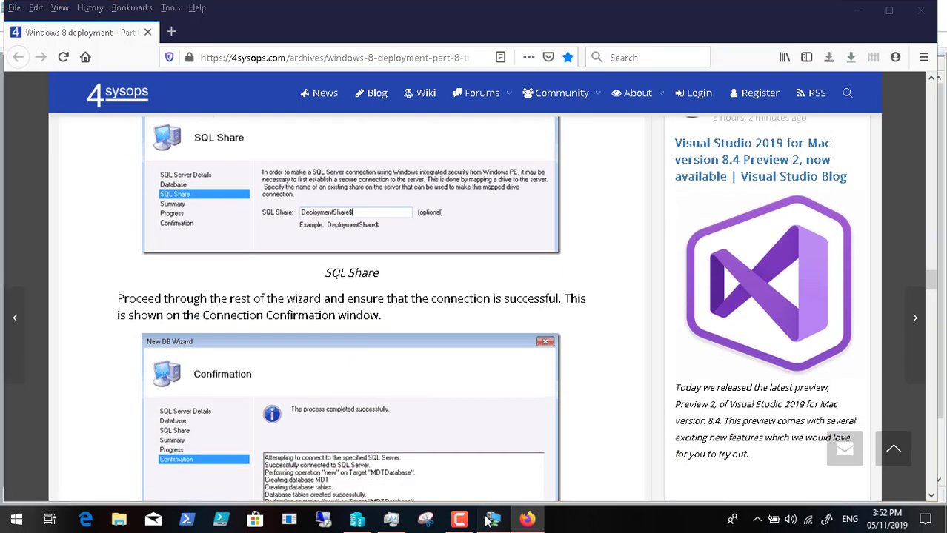
left_click(487, 520)
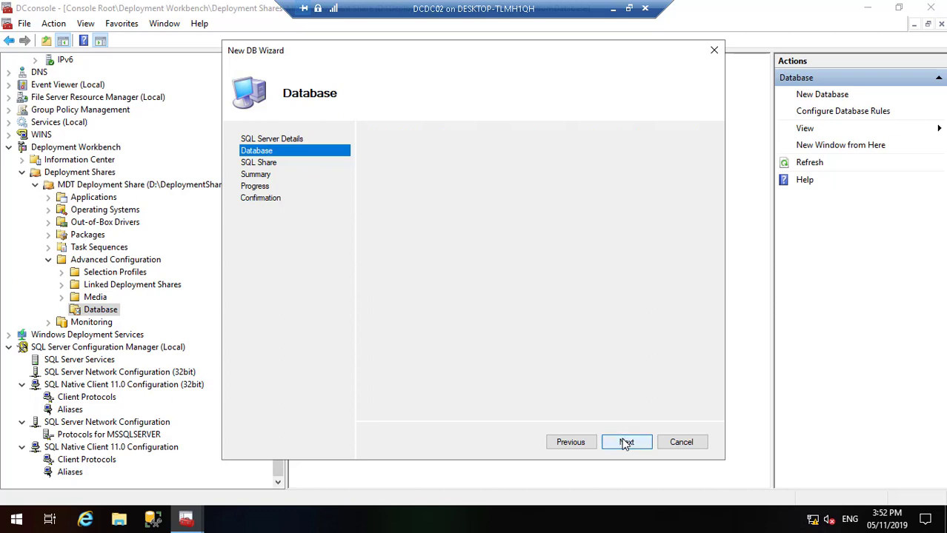
left_click(626, 442)
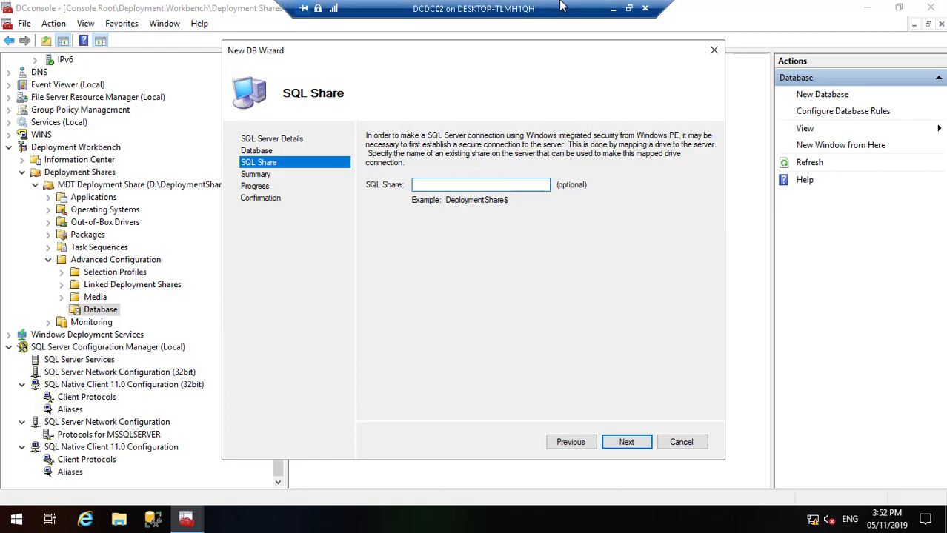
left_click(613, 8)
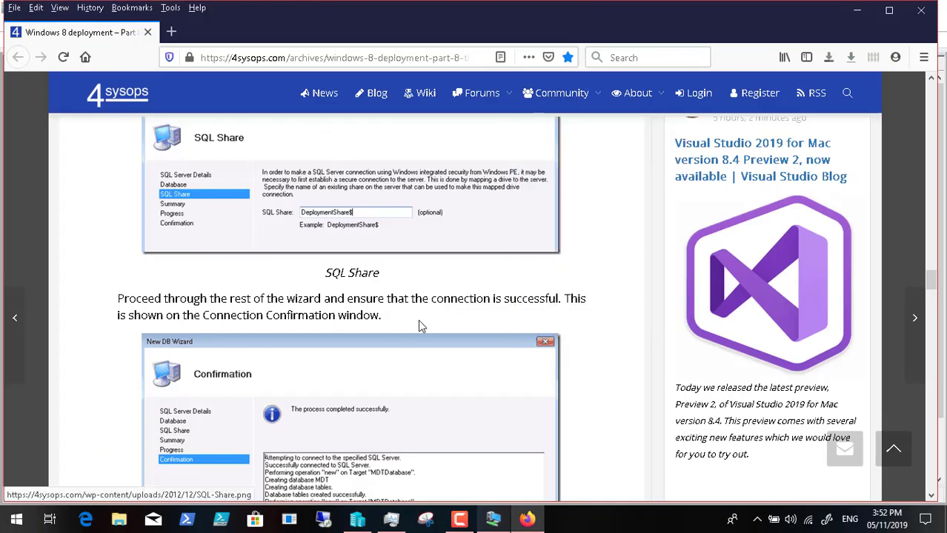
Step: Find the article's SQL Share guidance recommending DeploymentShare$, then return to the VM wizard
scroll(282, 406, "down", 3)
scroll(283, 405, "down", 5)
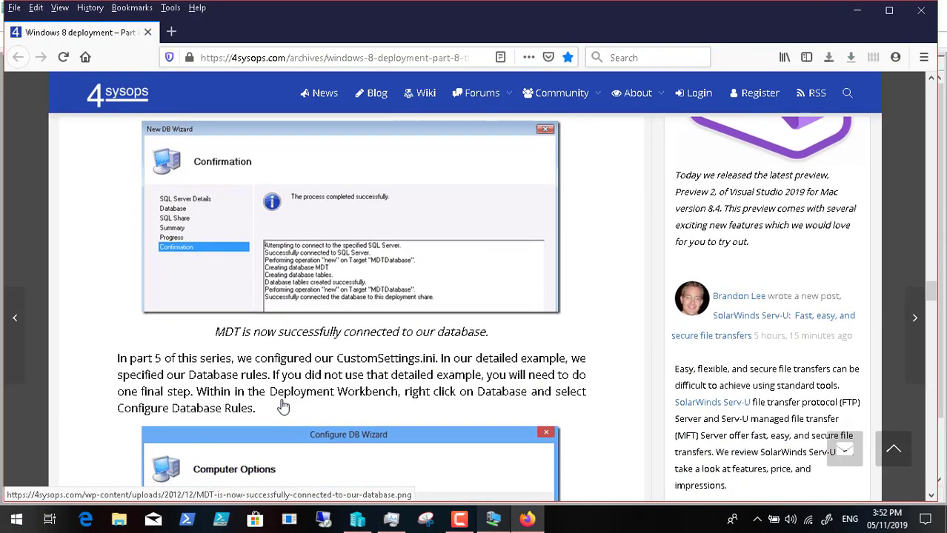
scroll(282, 406, "up", 15)
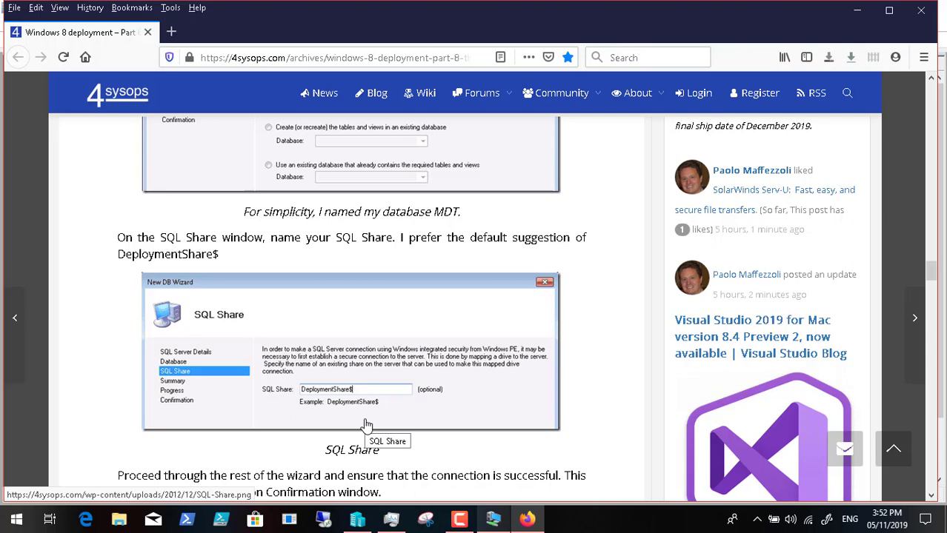
left_click(493, 521)
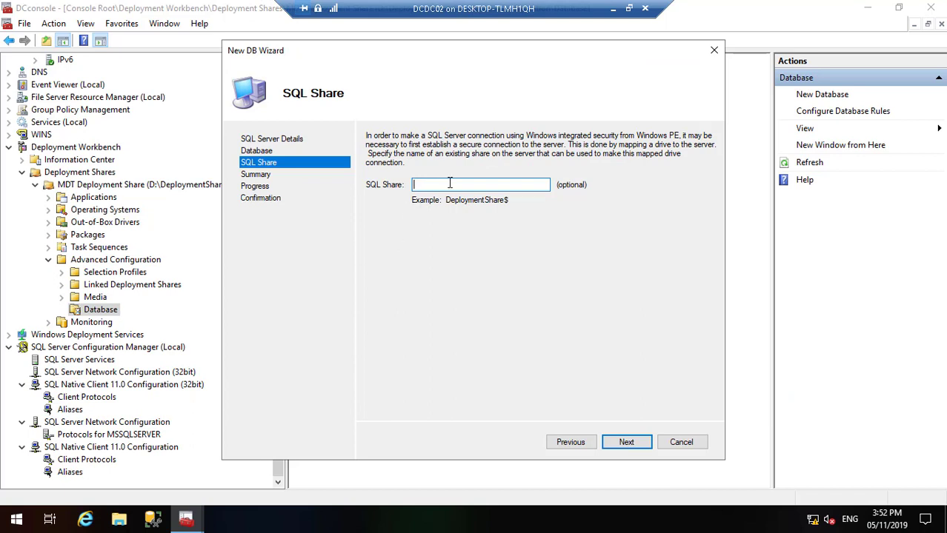
Step: Enter DeploymentShare$ as the SQL share and finish creating the MDT database
type("DeploymentShares")
key("BackSpace")
type("$")
left_click(626, 443)
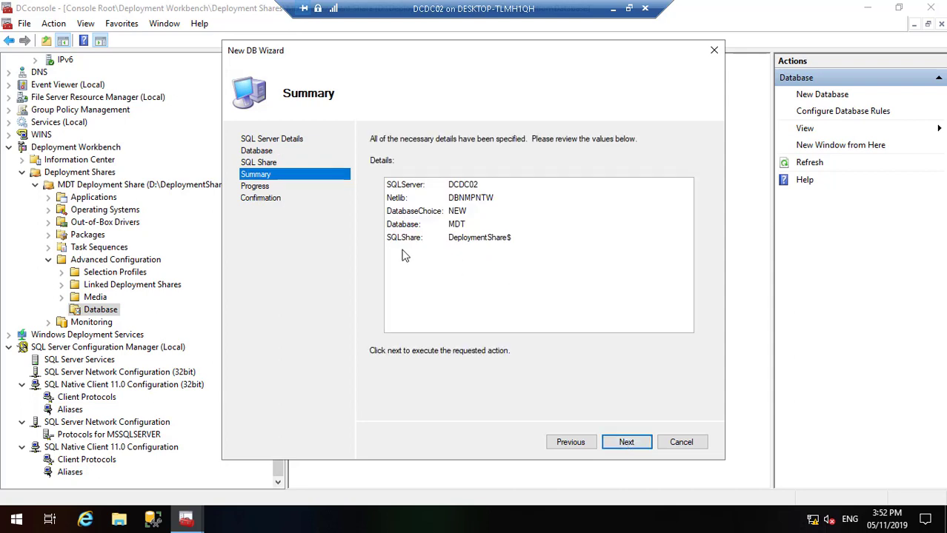
left_click(617, 441)
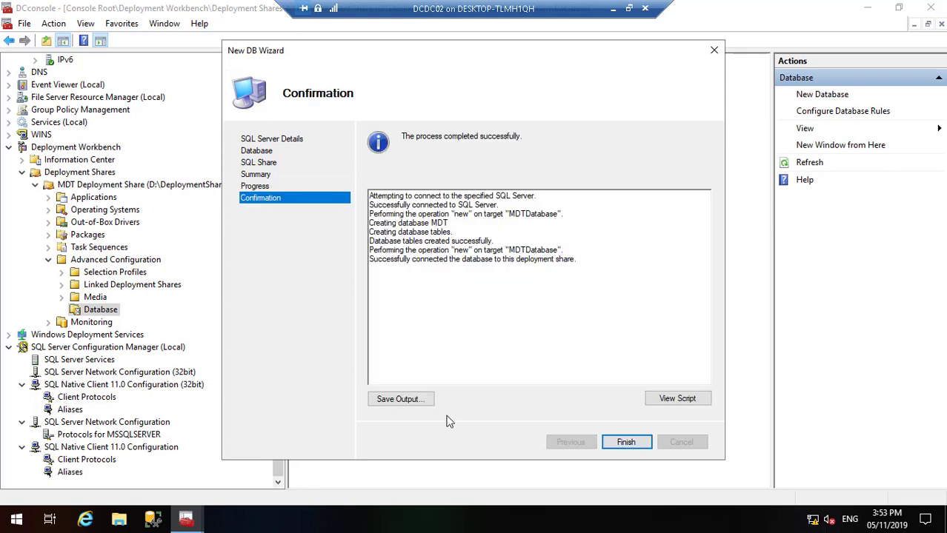
left_click(625, 443)
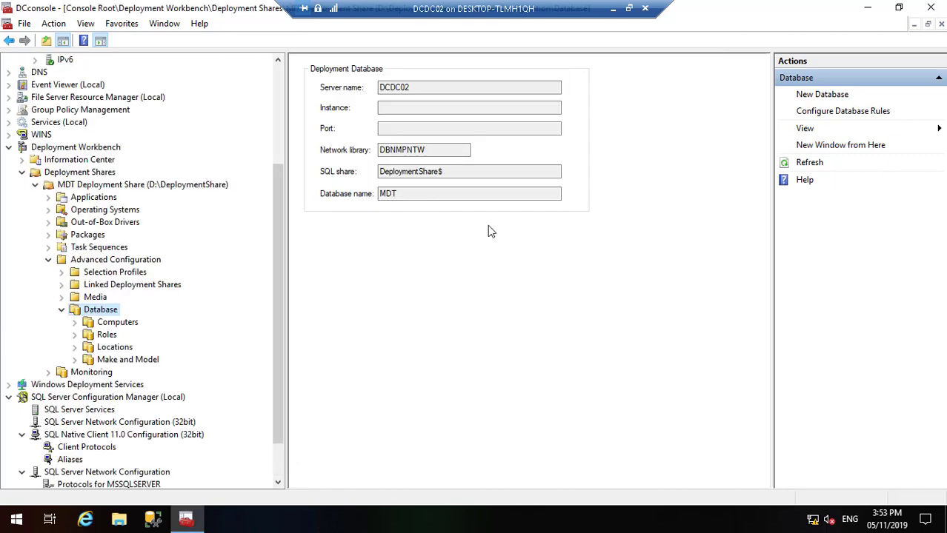
Step: Read the article's Configure Database Rules section, then return to the Deployment Workbench console
left_click(612, 9)
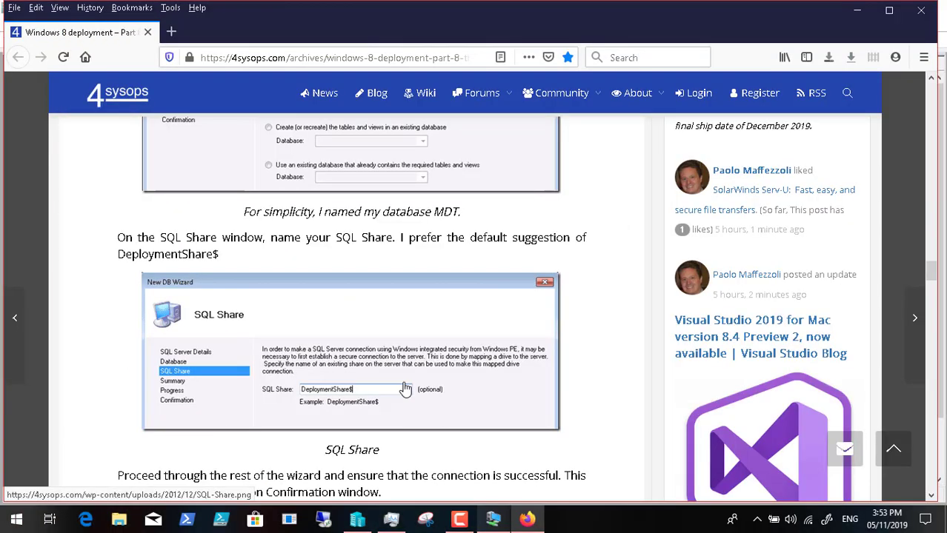
scroll(200, 359, "down", 1)
scroll(200, 358, "down", 7)
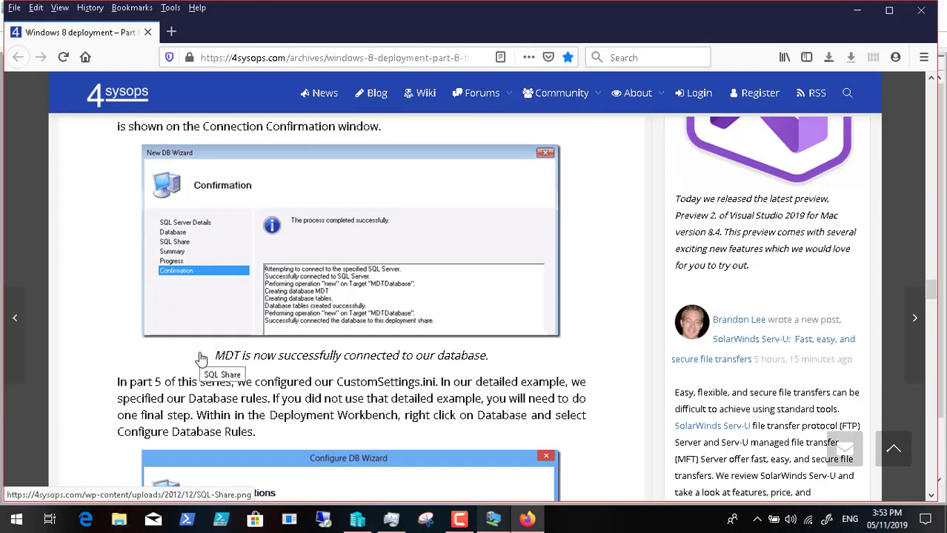
scroll(200, 358, "up", 4)
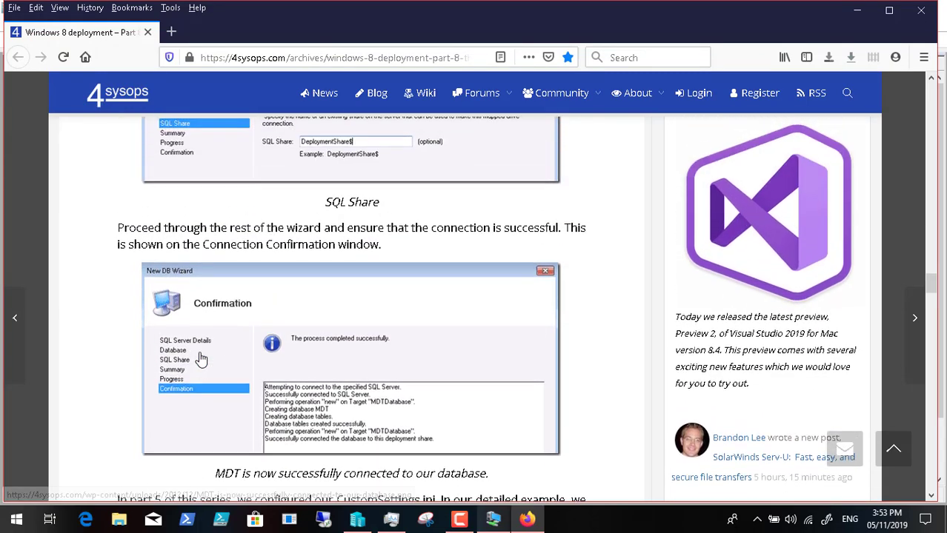
scroll(200, 358, "down", 1)
scroll(200, 358, "down", 4)
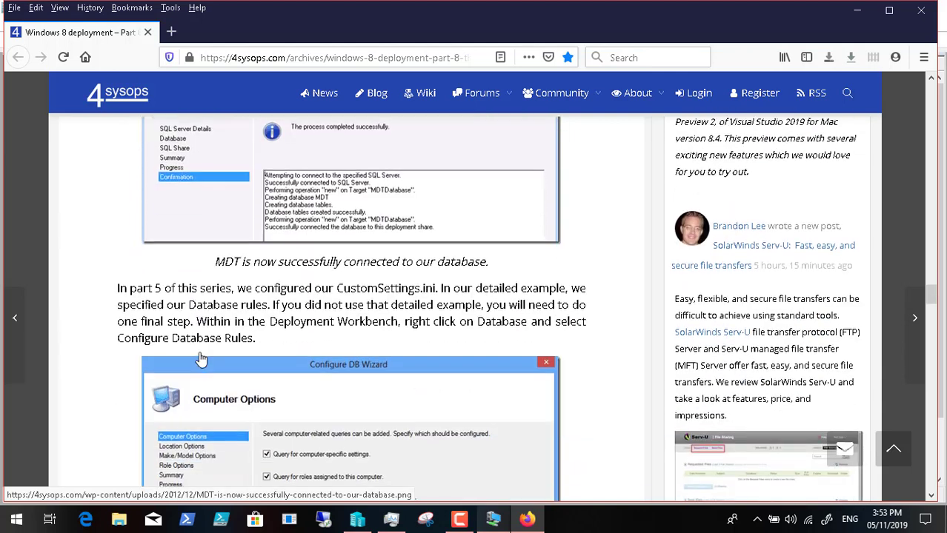
scroll(200, 358, "up", 1)
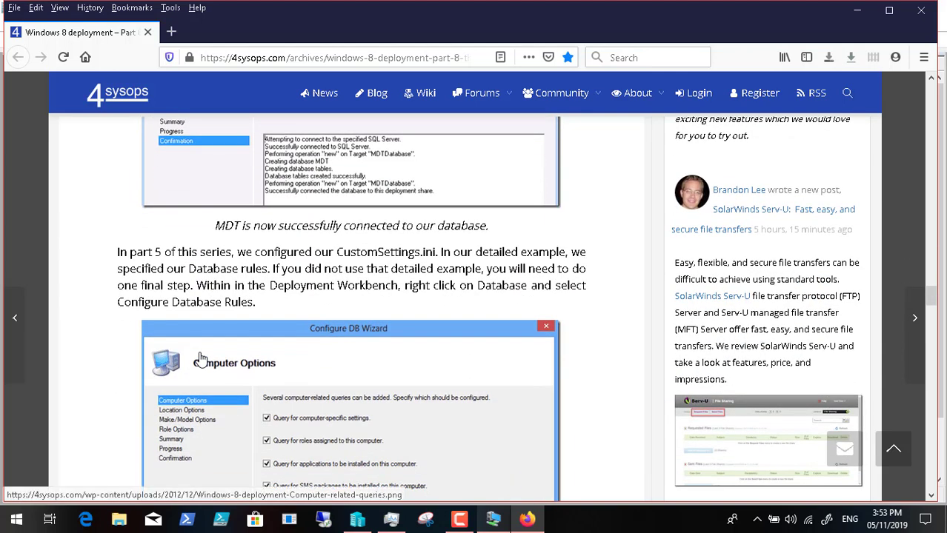
scroll(200, 358, "down", 1)
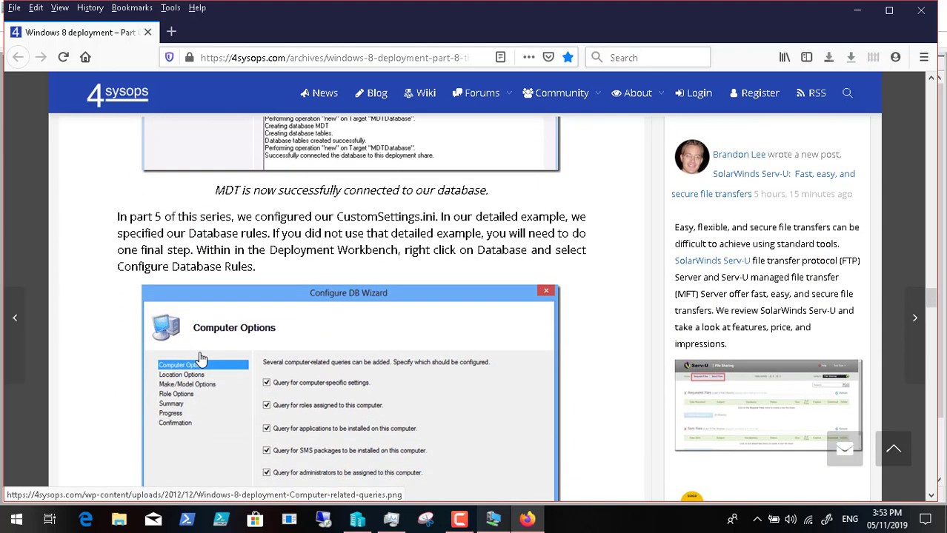
scroll(200, 358, "down", 3)
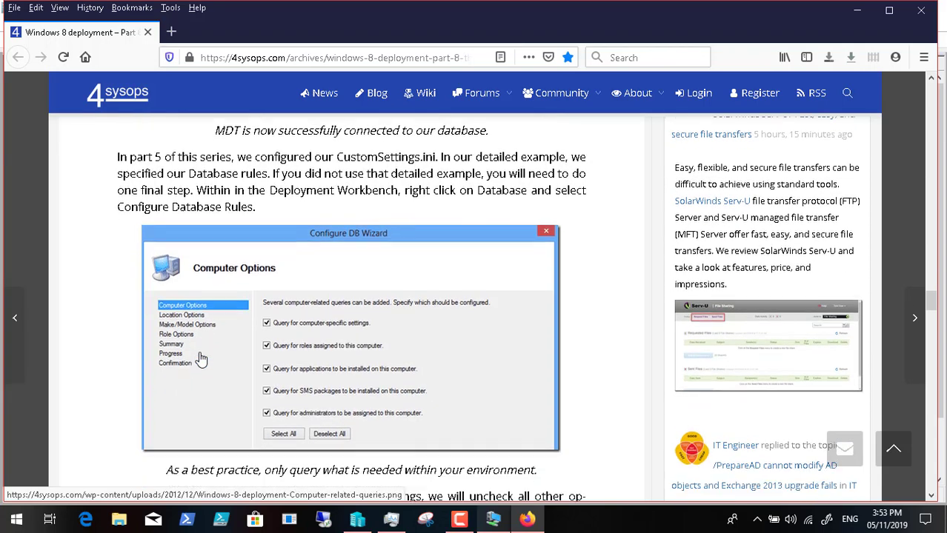
scroll(200, 359, "down", 2)
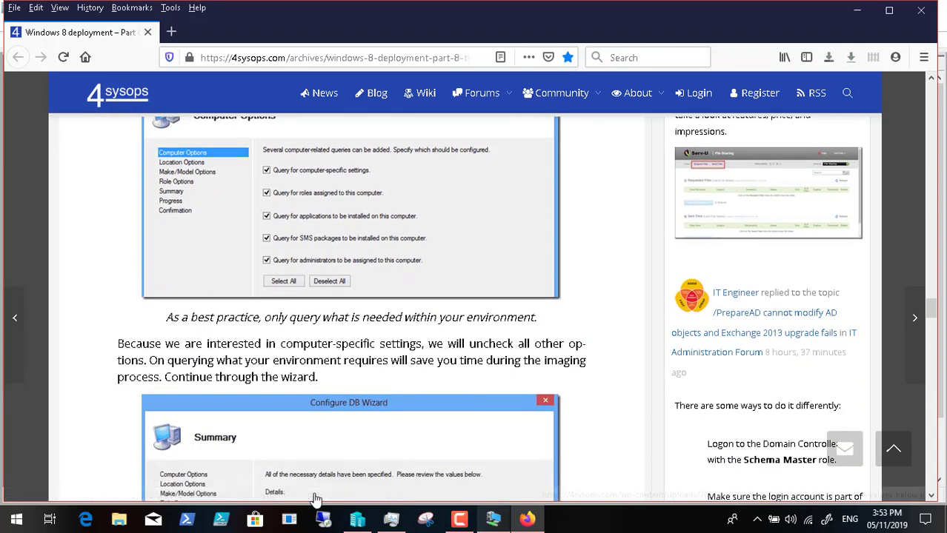
scroll(393, 461, "down", 10)
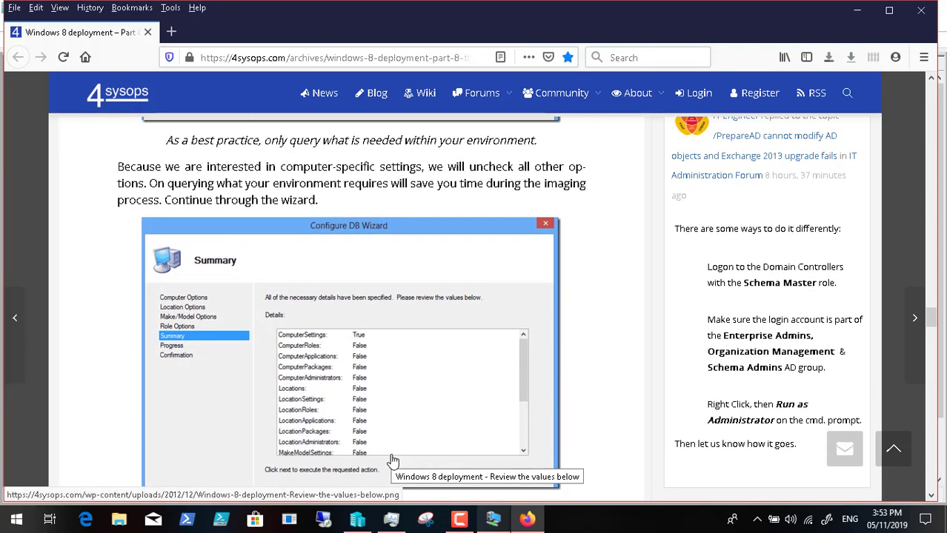
scroll(393, 460, "down", 3)
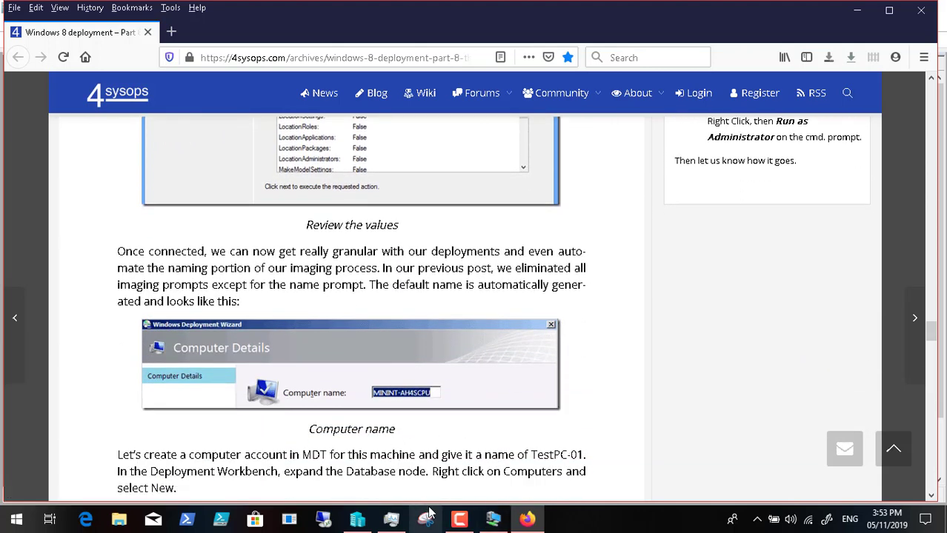
left_click(483, 525)
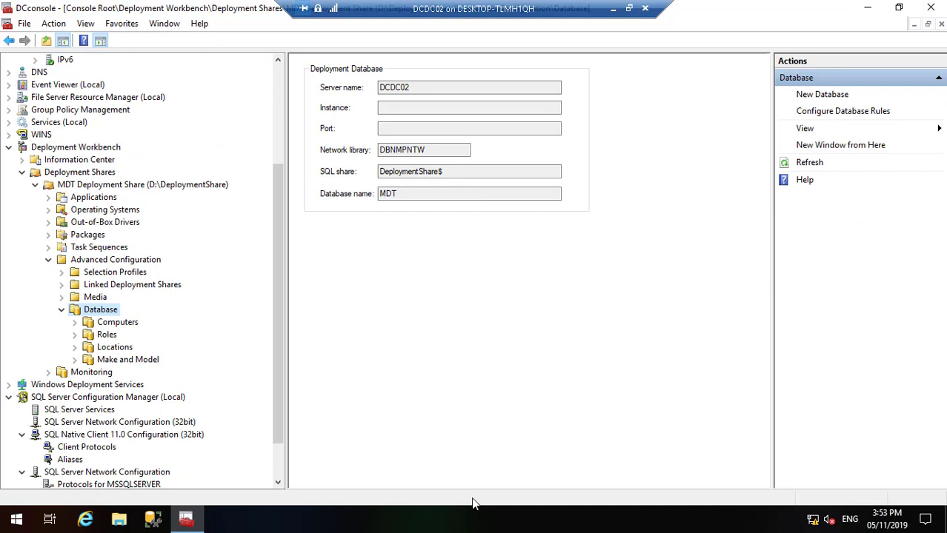
Step: Configure the MDT database rules, keeping all computer, location, make/model and role queries checked
right_click(102, 311)
left_click(148, 333)
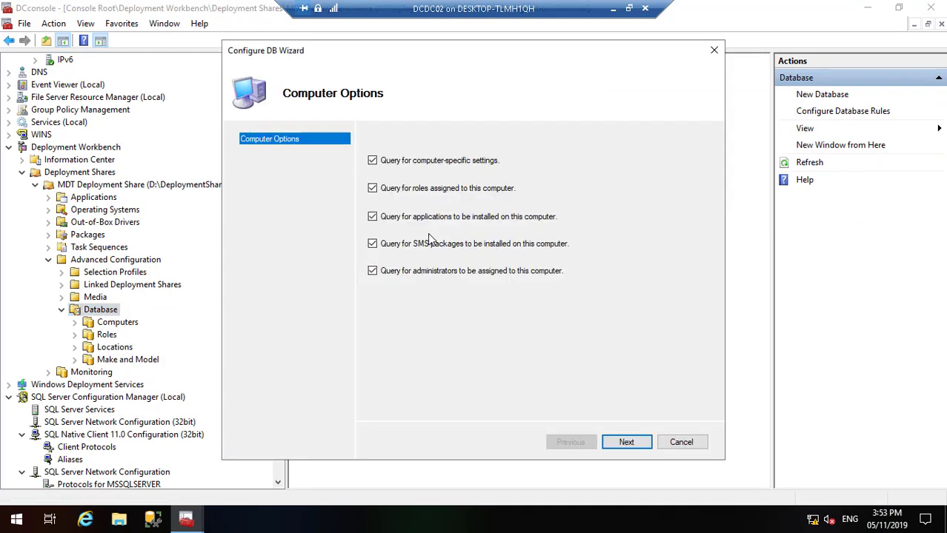
left_click(626, 442)
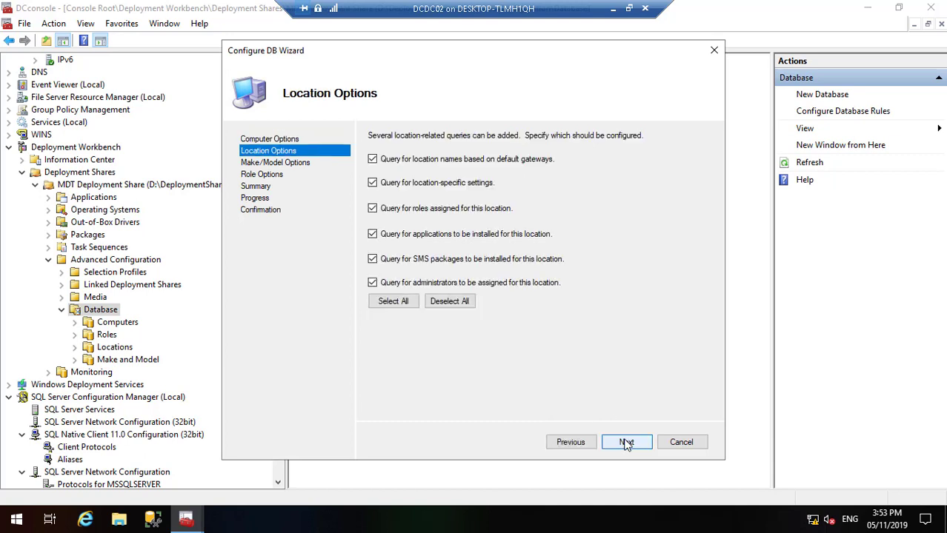
left_click(627, 442)
left_click(626, 442)
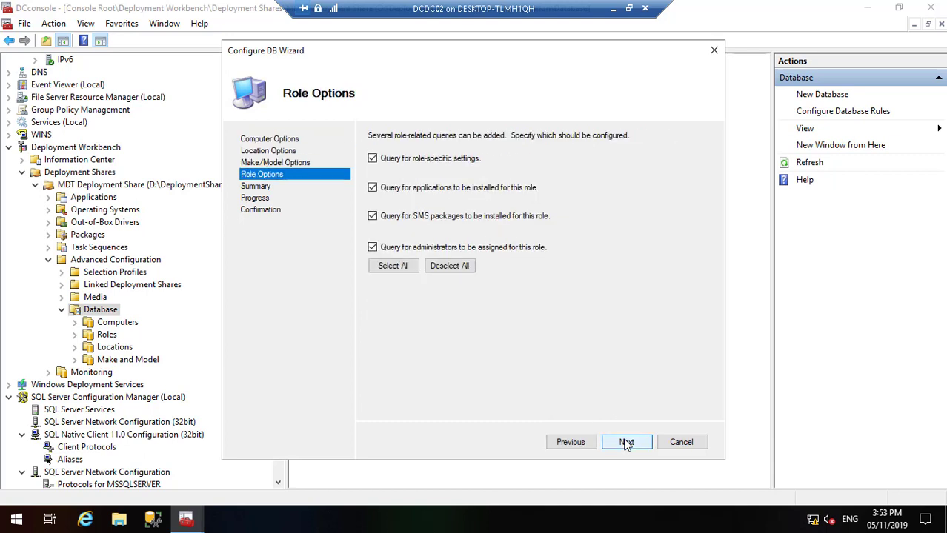
left_click(627, 442)
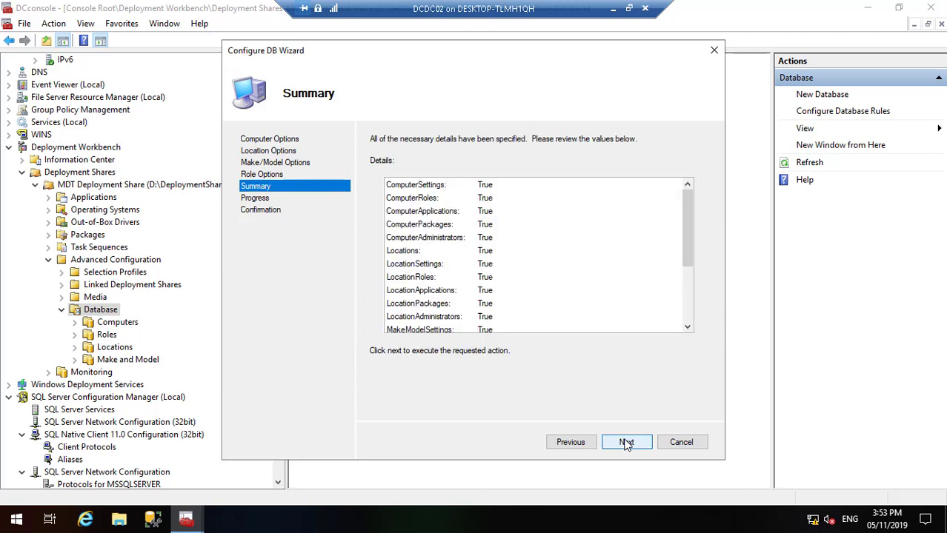
left_click(627, 442)
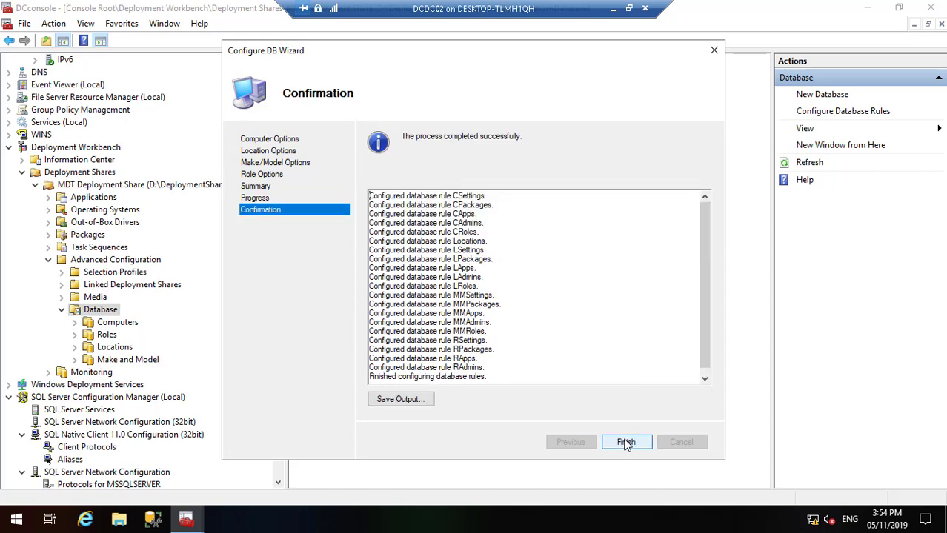
left_click(626, 443)
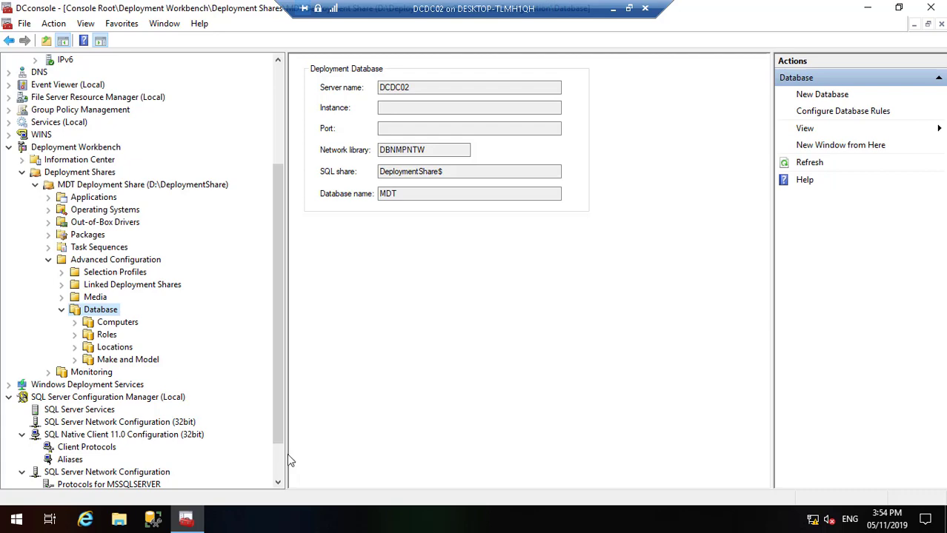
left_click(613, 8)
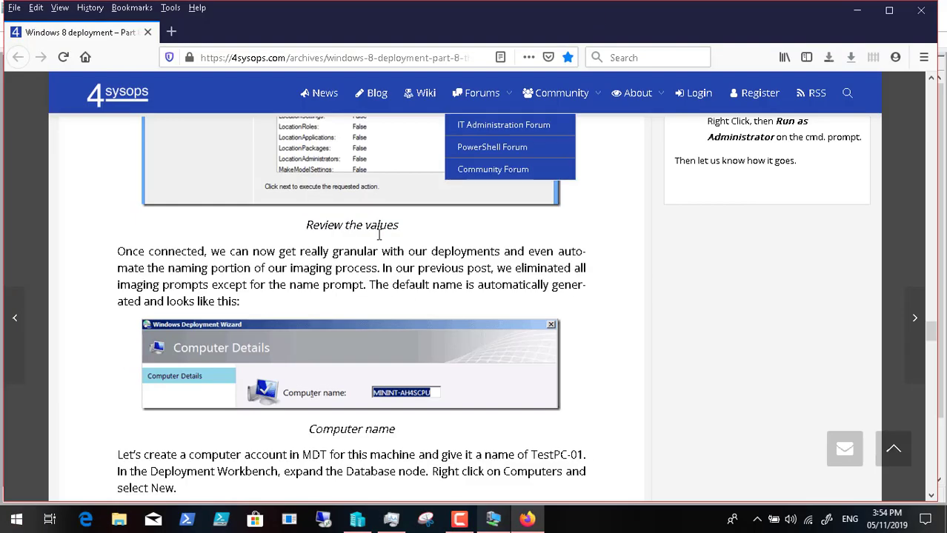
scroll(313, 400, "down", 5)
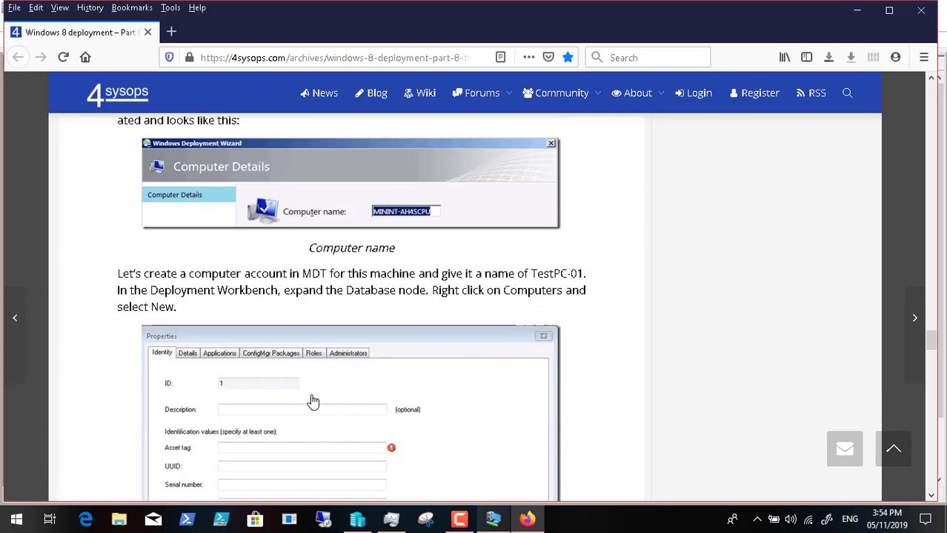
scroll(313, 401, "down", 6)
scroll(313, 401, "up", 3)
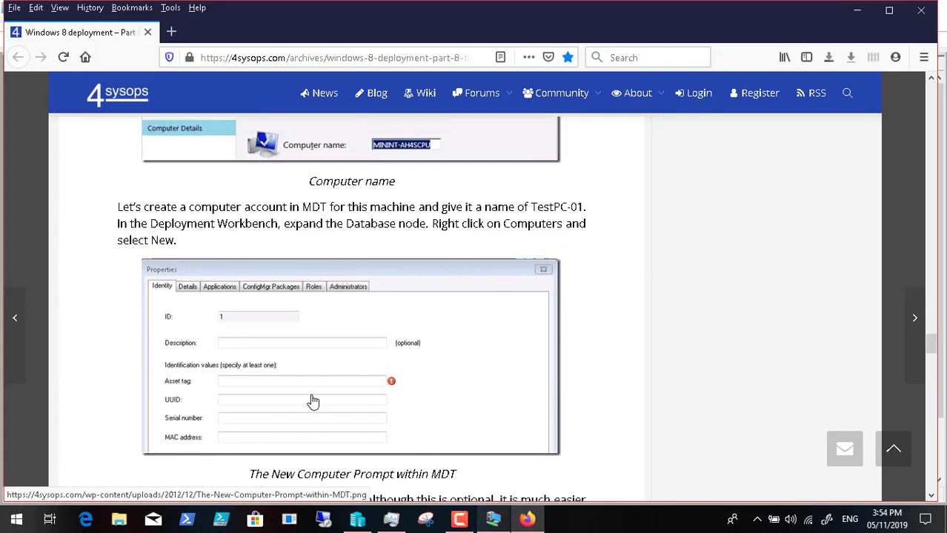
scroll(312, 401, "down", 3)
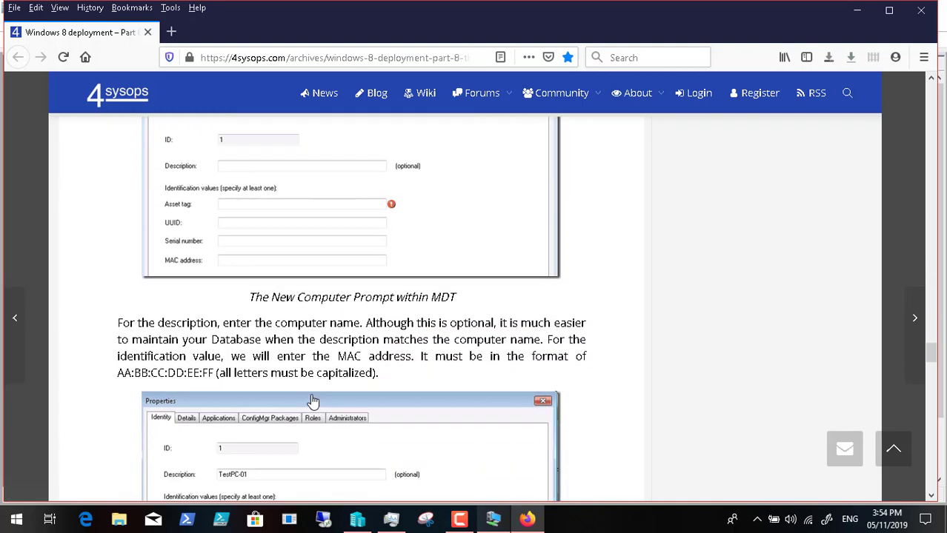
scroll(313, 401, "down", 2)
scroll(313, 401, "up", 1)
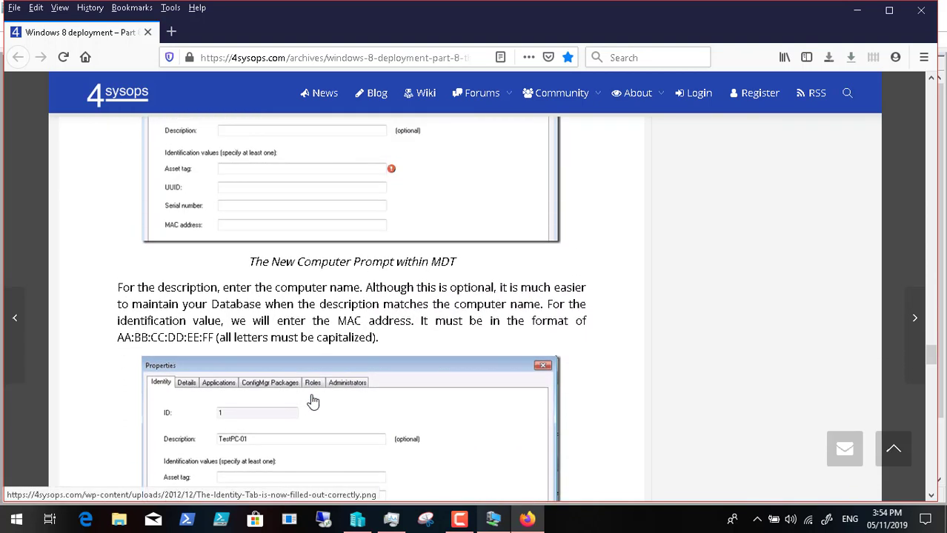
scroll(312, 401, "up", 4)
scroll(313, 401, "down", 1)
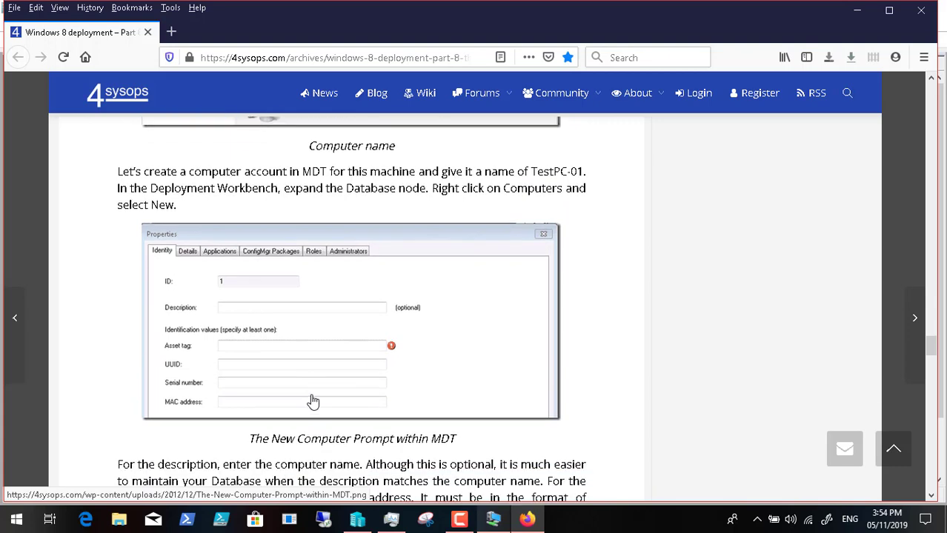
scroll(312, 401, "down", 10)
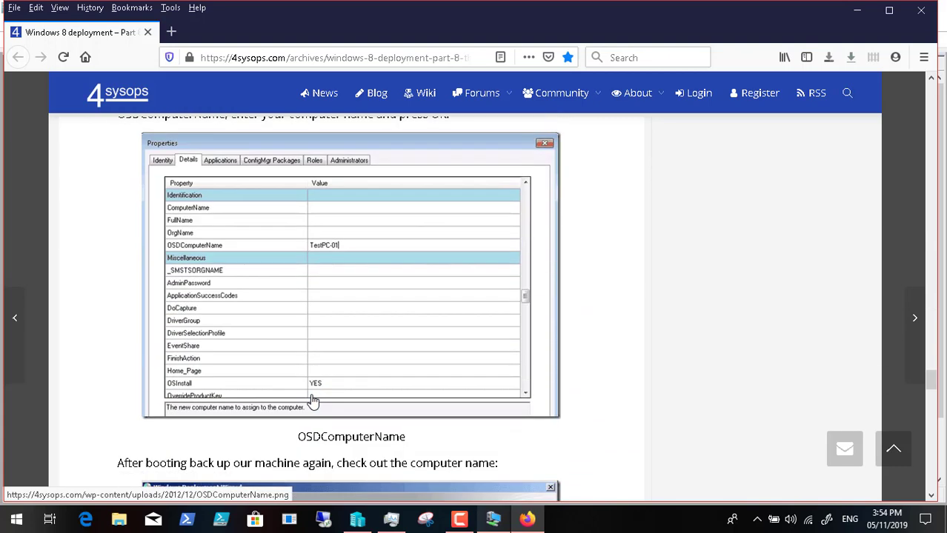
scroll(313, 401, "down", 3)
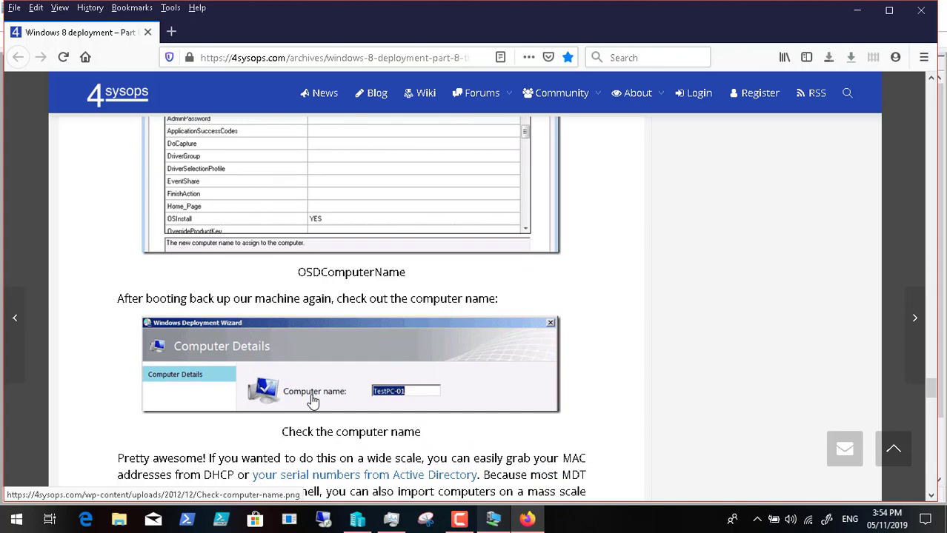
scroll(313, 400, "down", 2)
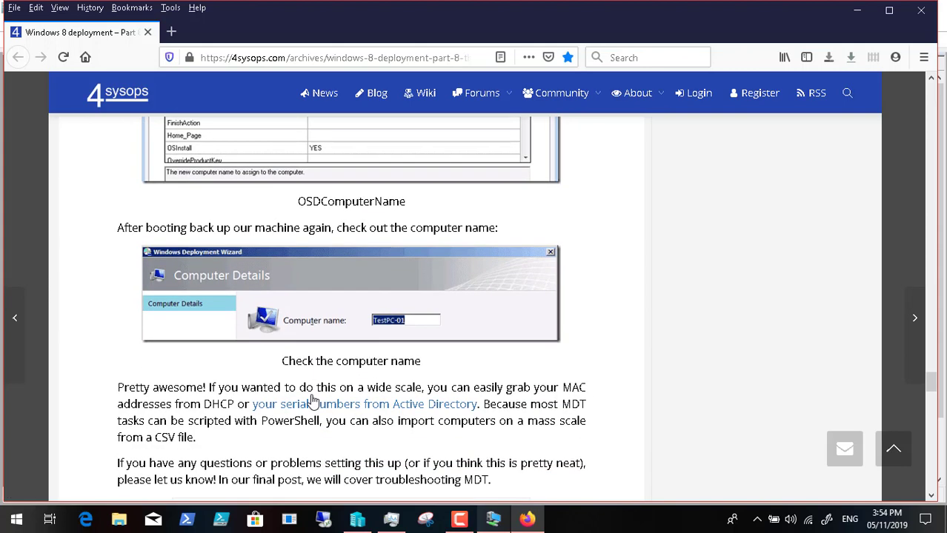
scroll(313, 400, "up", 9)
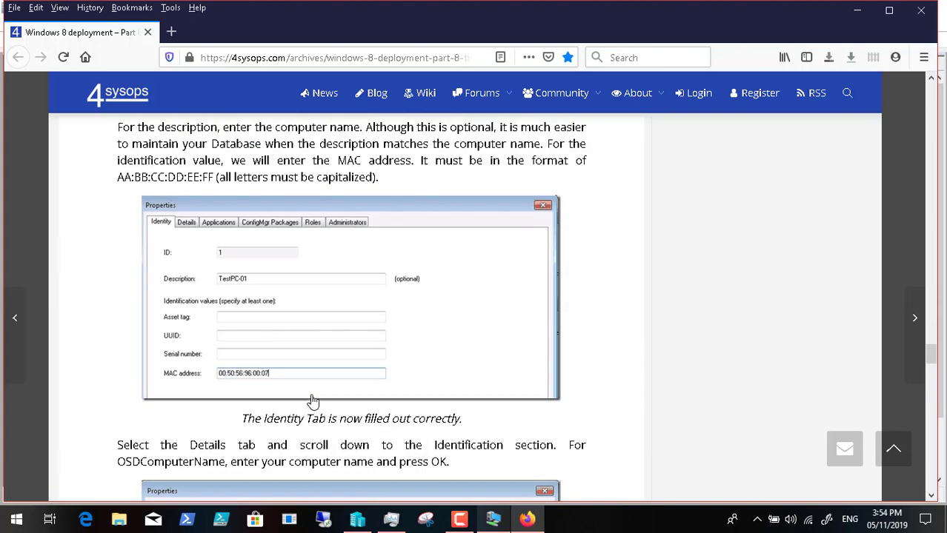
scroll(313, 401, "up", 3)
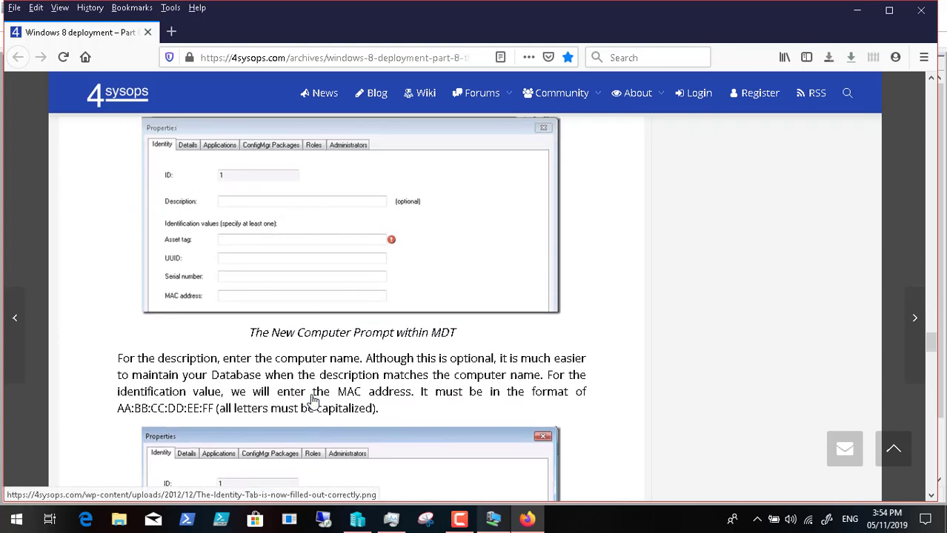
scroll(313, 400, "up", 2)
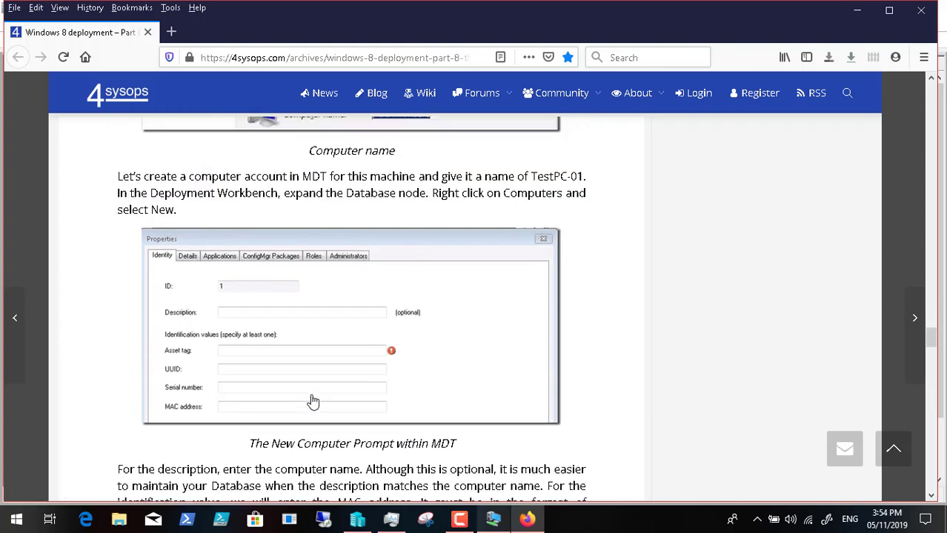
scroll(312, 400, "up", 1)
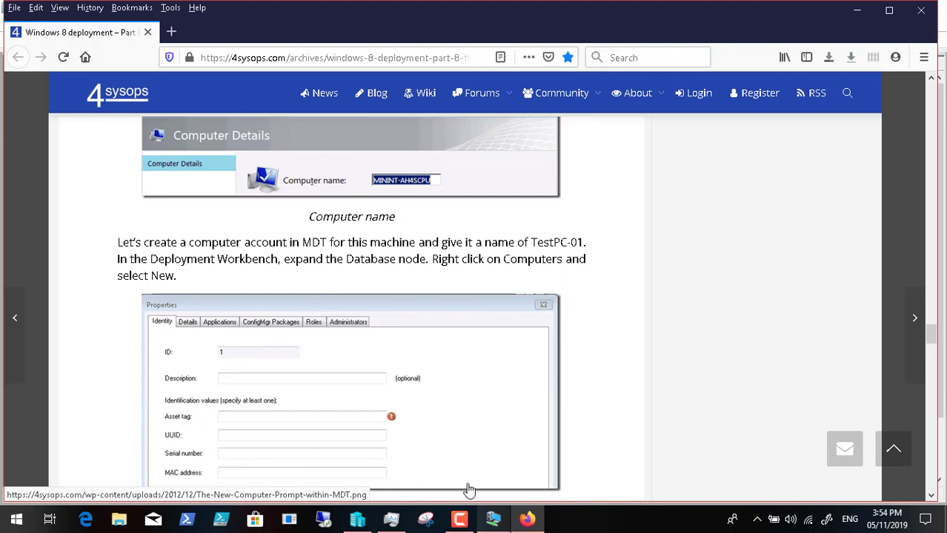
left_click(495, 523)
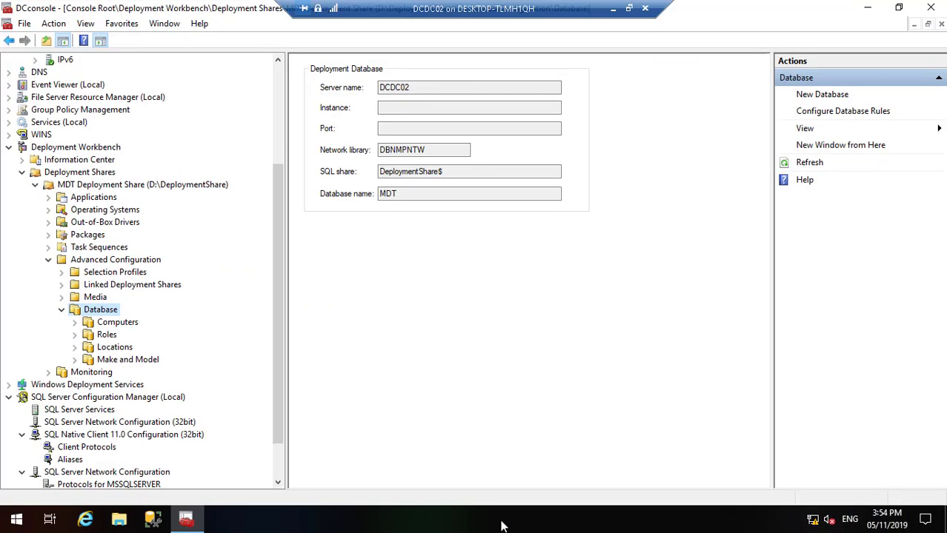
Step: Add a new computer record under Database > Computers with description 'PCDC01 Computer'
left_click(94, 323)
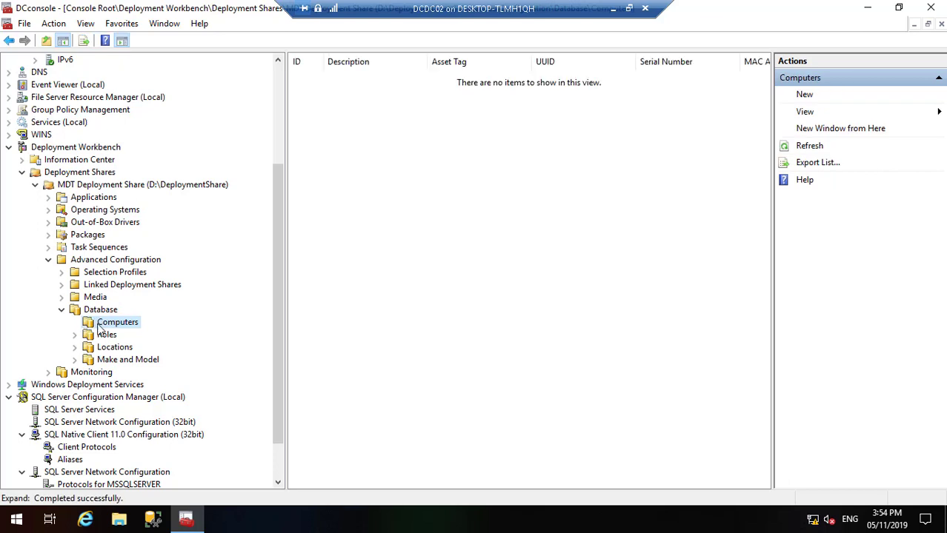
right_click(125, 330)
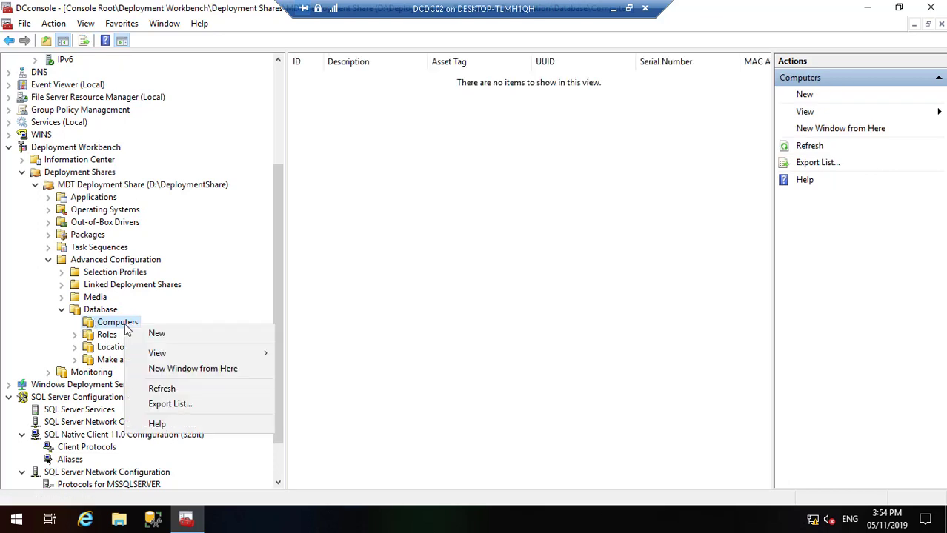
left_click(156, 334)
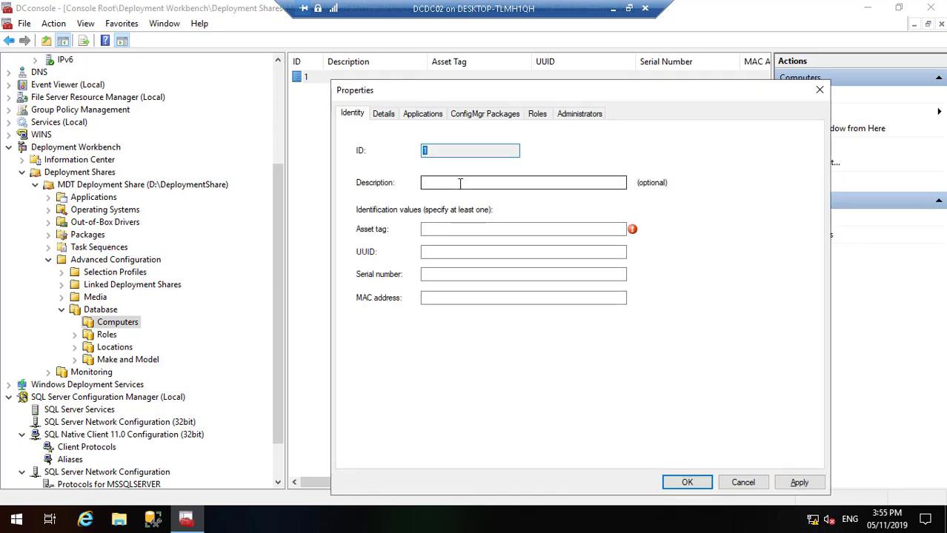
left_click(459, 183)
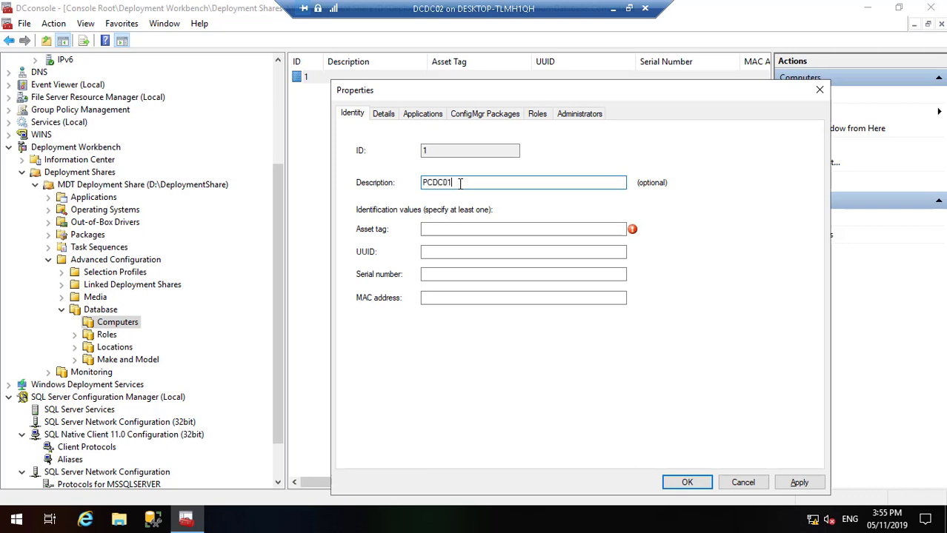
type("PCDC01 Computer")
left_click(465, 229)
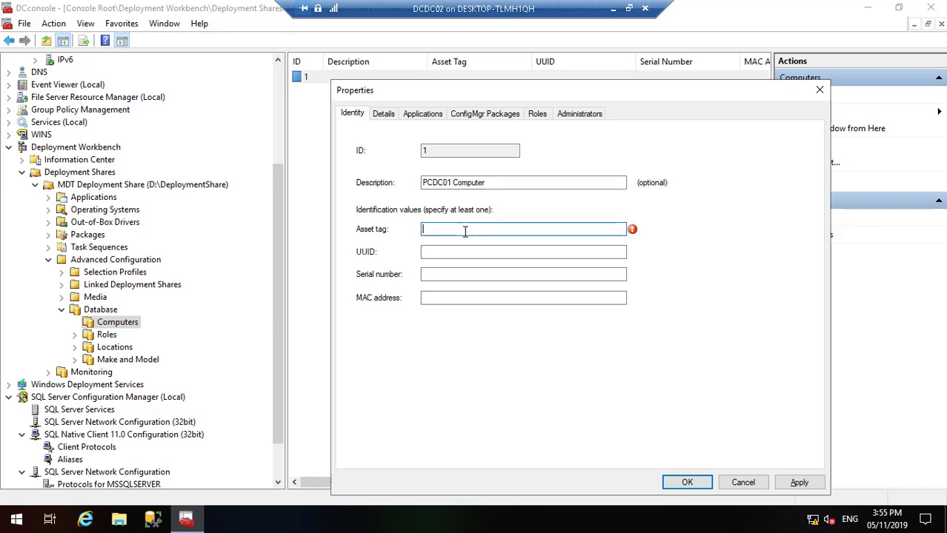
left_click(612, 9)
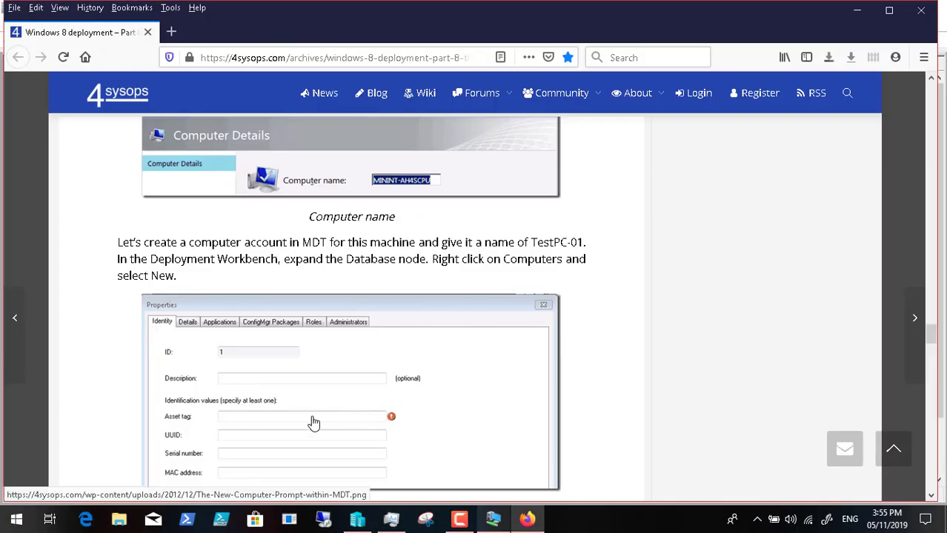
Step: Review the article's Identity tab example and MAC format, then return to the virtual machine
scroll(314, 422, "down", 5)
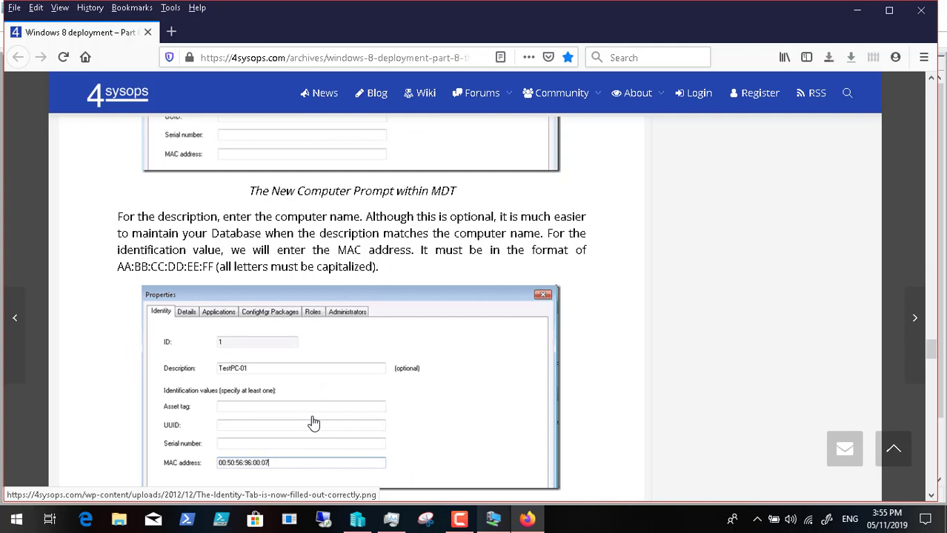
scroll(314, 423, "down", 1)
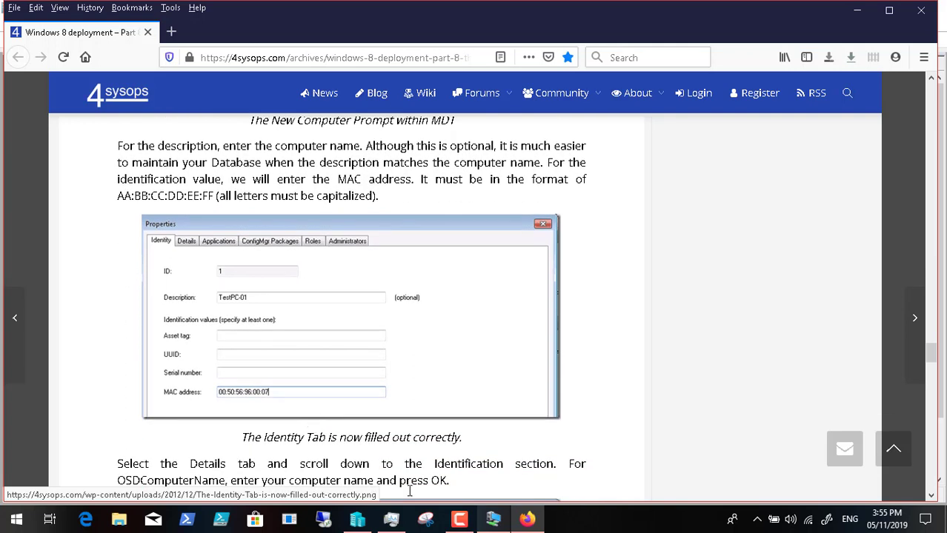
mouse_move(468, 522)
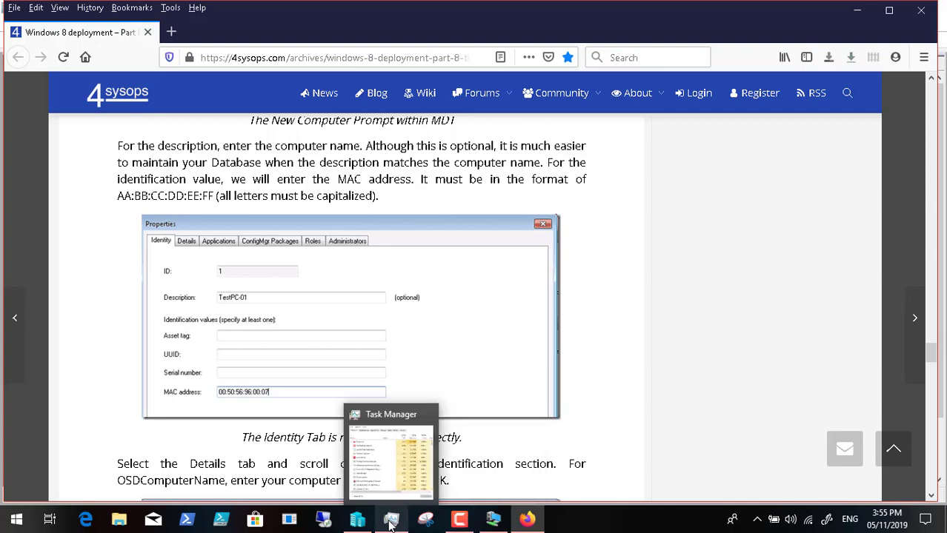
left_click(493, 523)
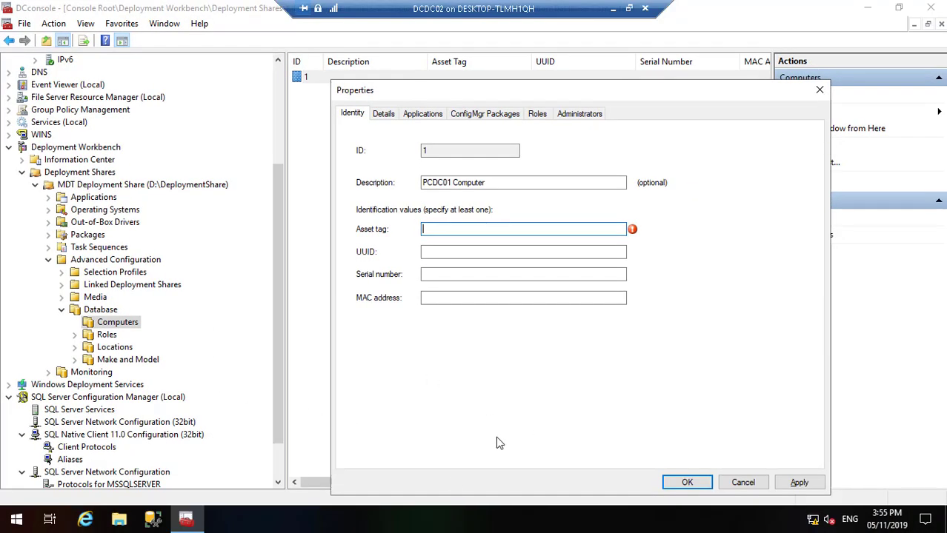
Step: Copy the MAC address 00-15-5D-38-01-0C from the DHCP Allow filter entry
left_click(276, 93)
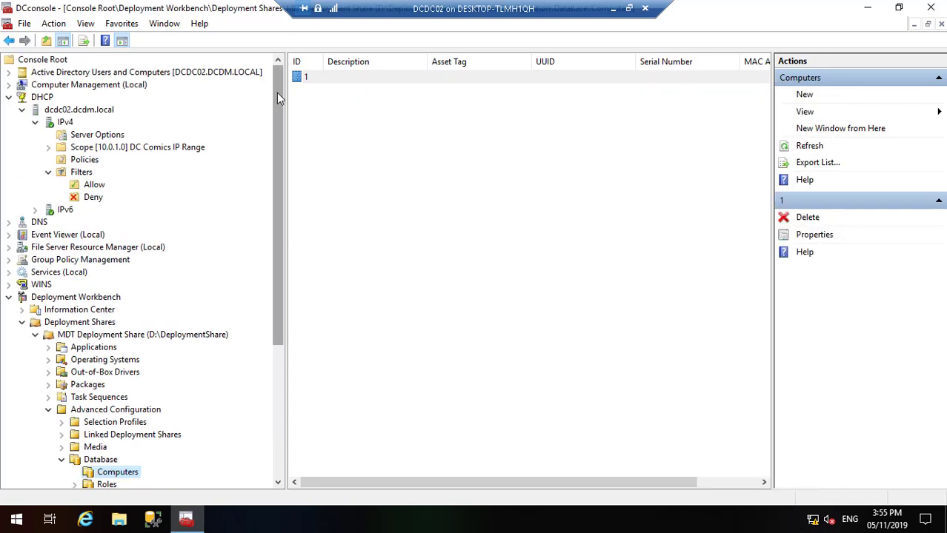
left_click(92, 185)
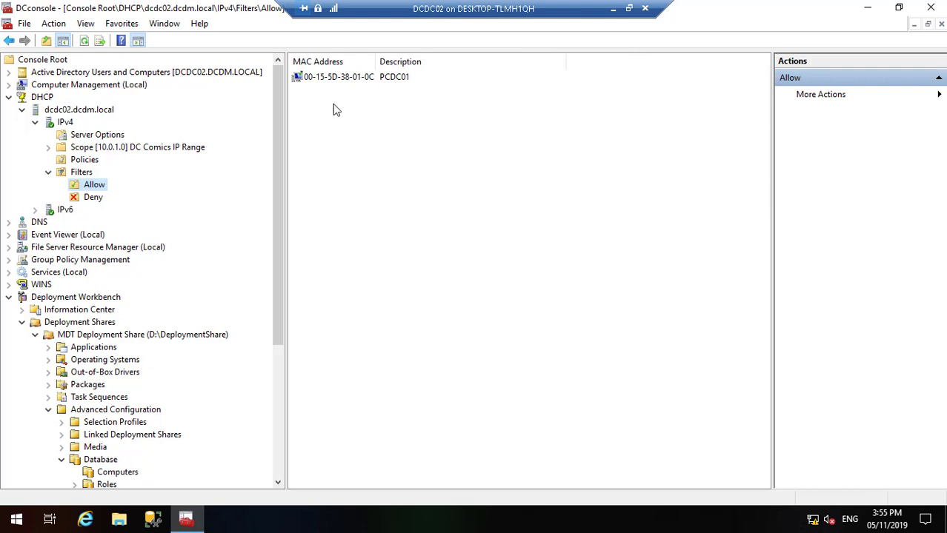
left_click(339, 81)
right_click(341, 83)
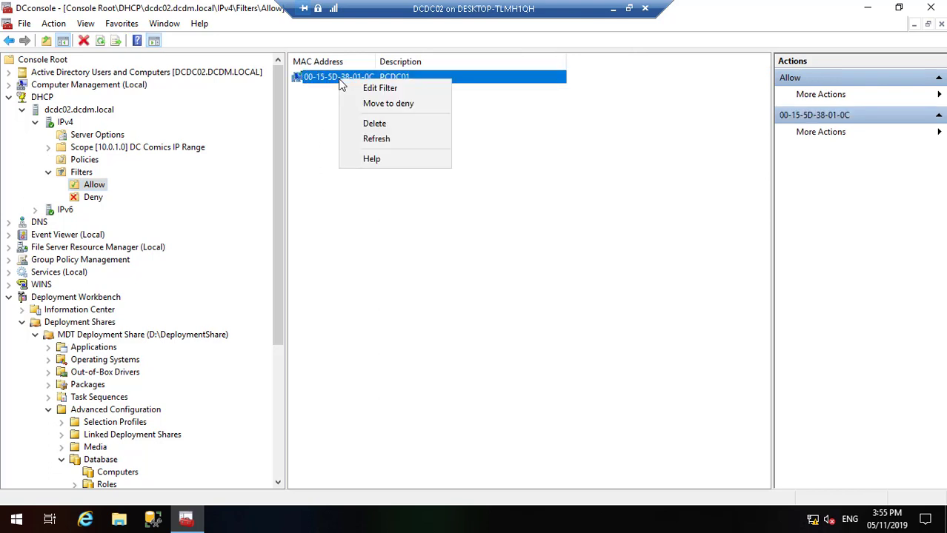
left_click(364, 89)
key("ctrl+c")
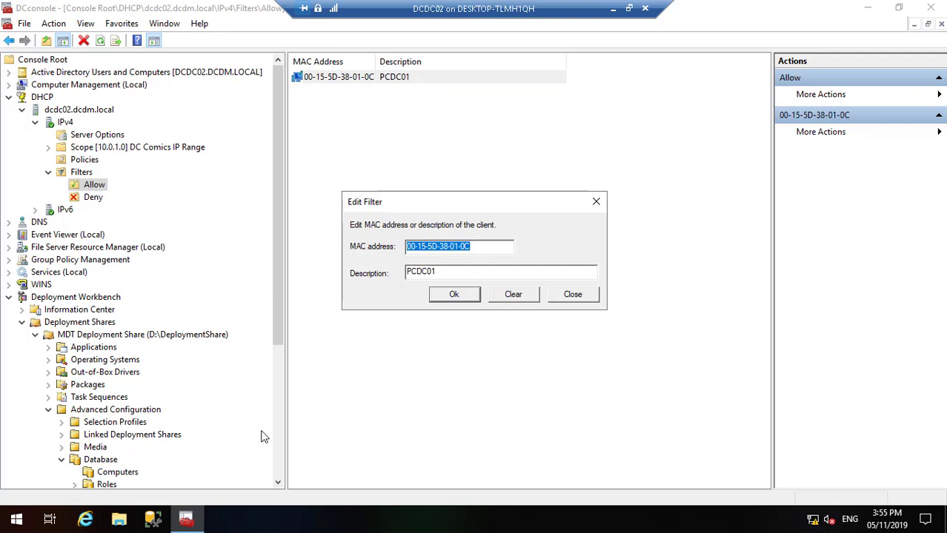
left_click(580, 294)
left_click(863, 9)
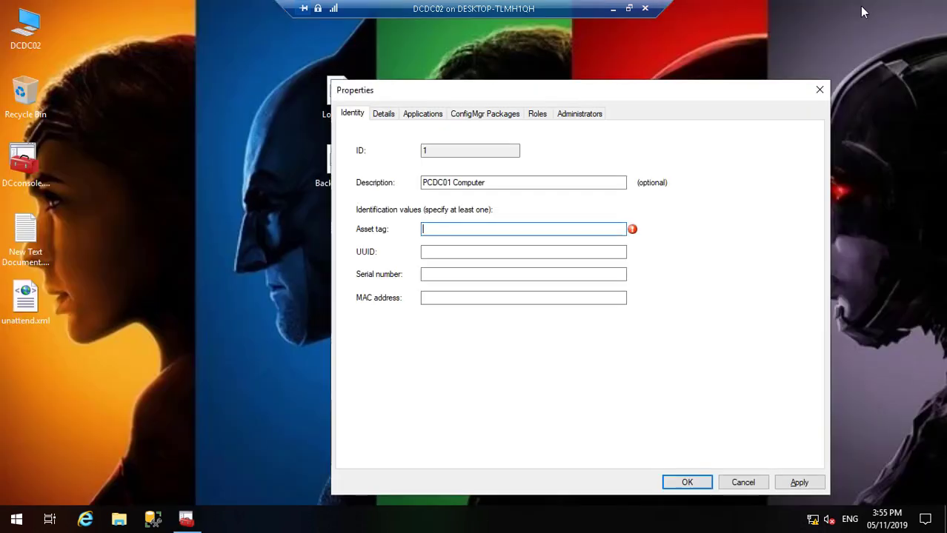
Step: Paste the copied MAC into the MAC address field and change its last digit to D
left_click(445, 298)
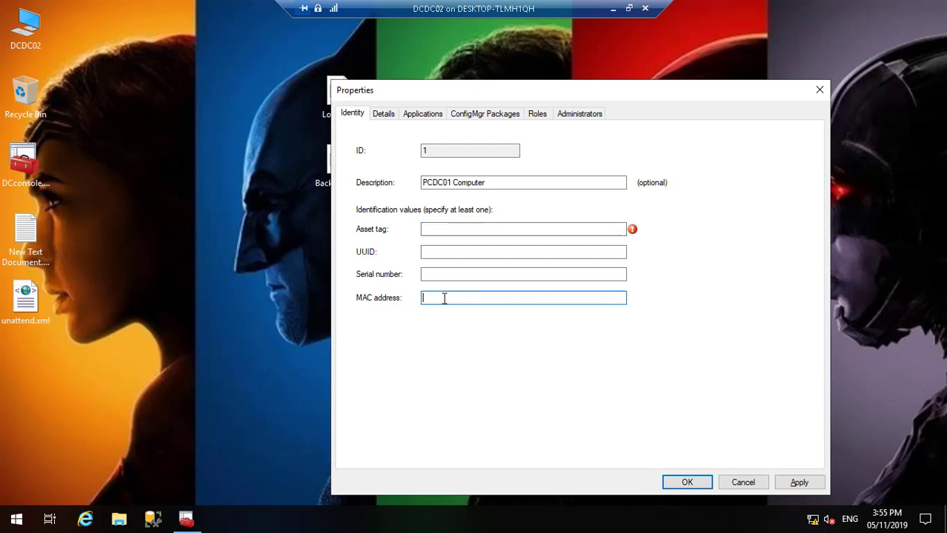
key("ctrl+v")
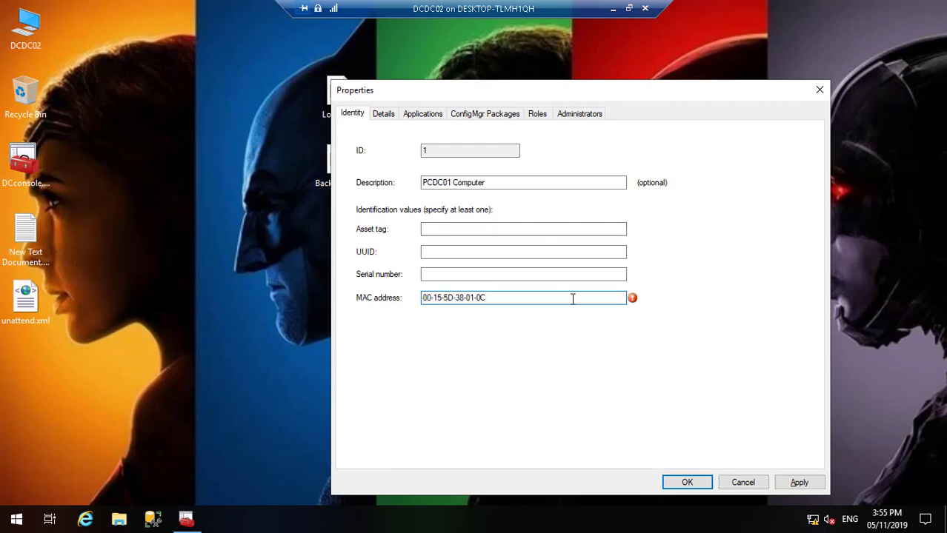
key("BackSpace")
type("D")
Step: Replace every hyphen with a colon so the MAC reads 00:15:5D:38:01:0D
key("BackSpace")
type(":")
key("Right")
key("Right")
key("Delete")
type(":")
key("Right")
key("Right")
key("Delete")
type(":")
key("Right")
key("Right")
key("Delete")
type(":")
key("Right")
key("Right")
key("Delete")
type(":")
Step: On the Details tab, set the Identification property OSDComputerName to PCDC01
left_click(383, 113)
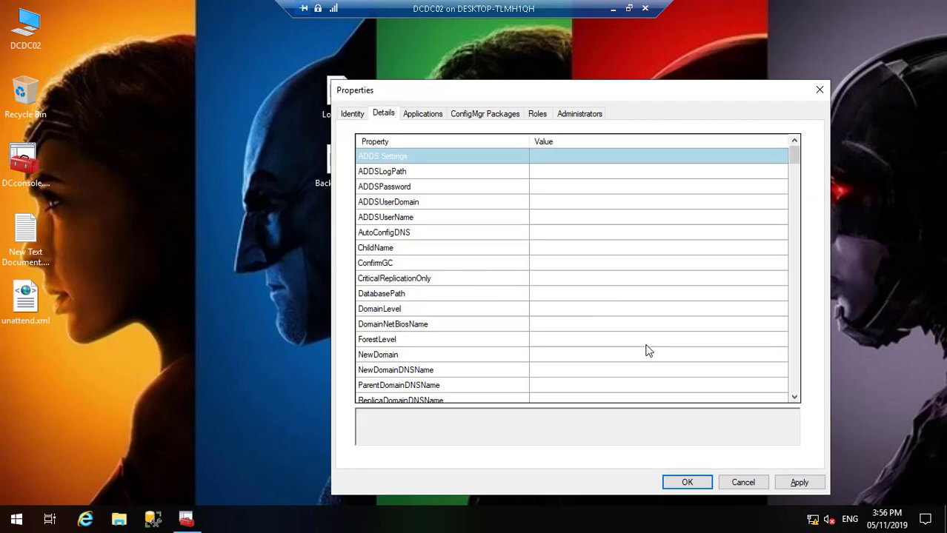
left_click_drag(795, 398, 795, 397)
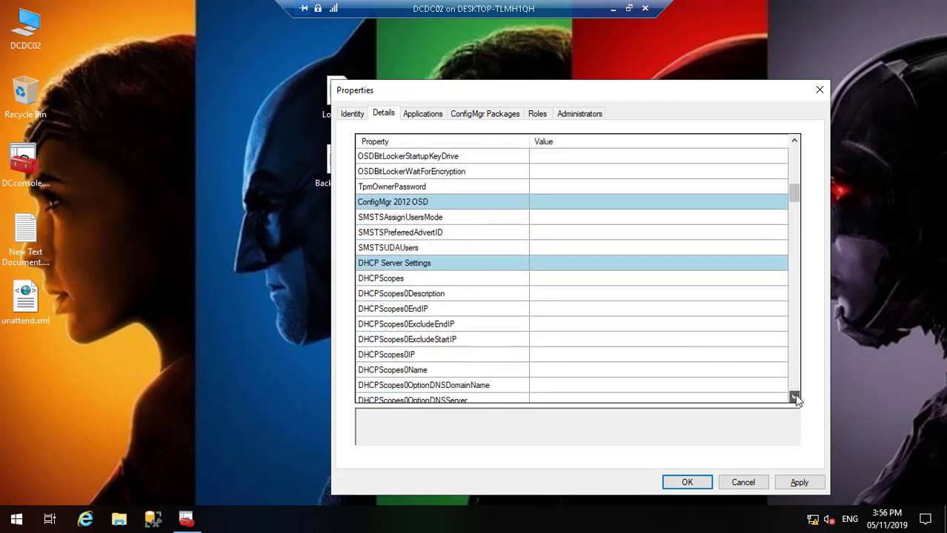
left_click_drag(794, 147, 796, 151)
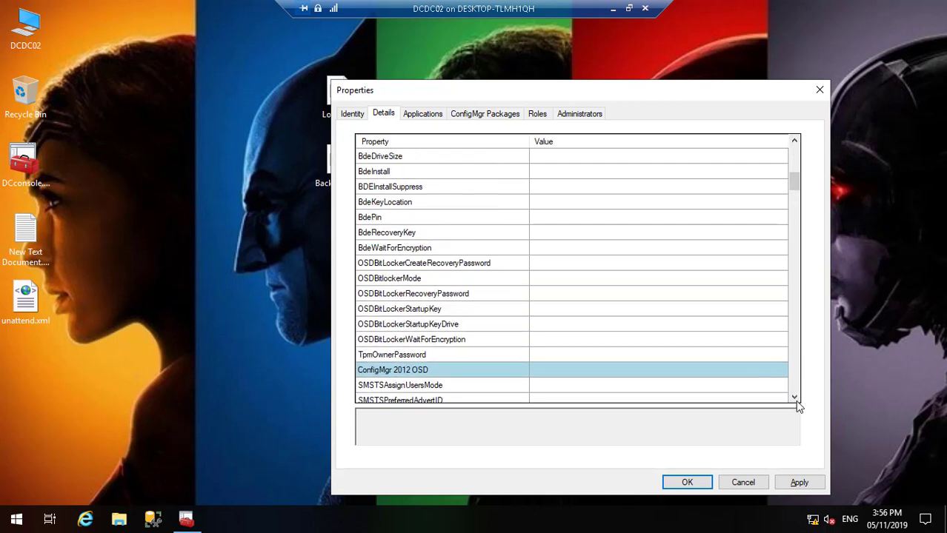
left_click_drag(795, 400, 794, 399)
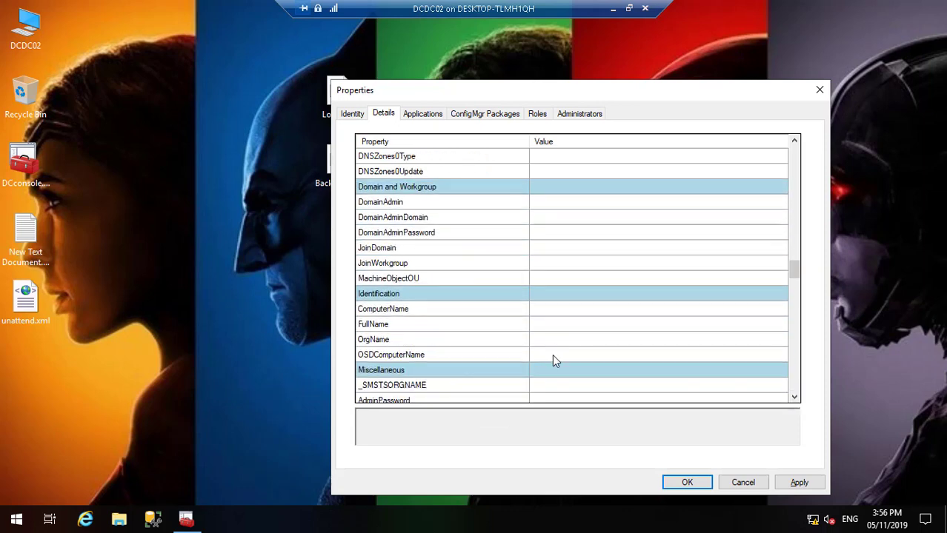
left_click(554, 360)
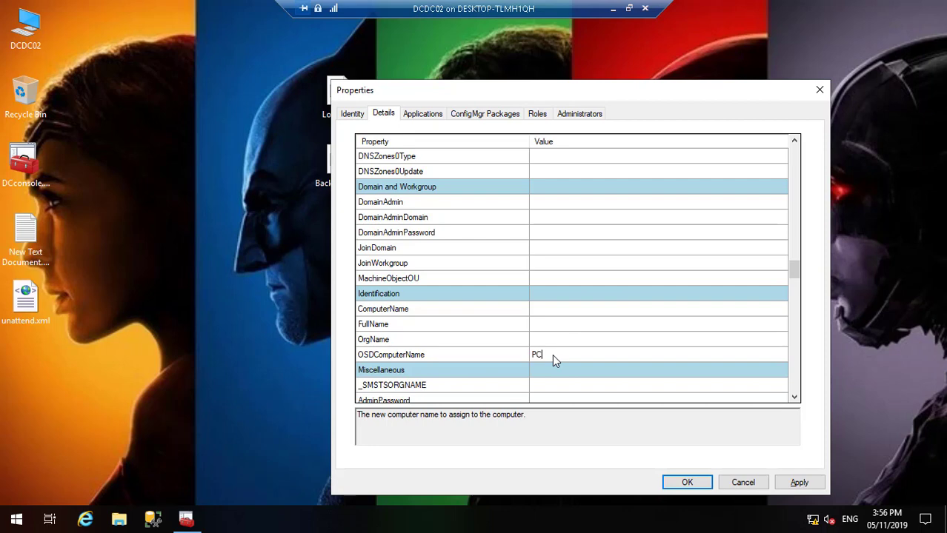
type("PCDC01")
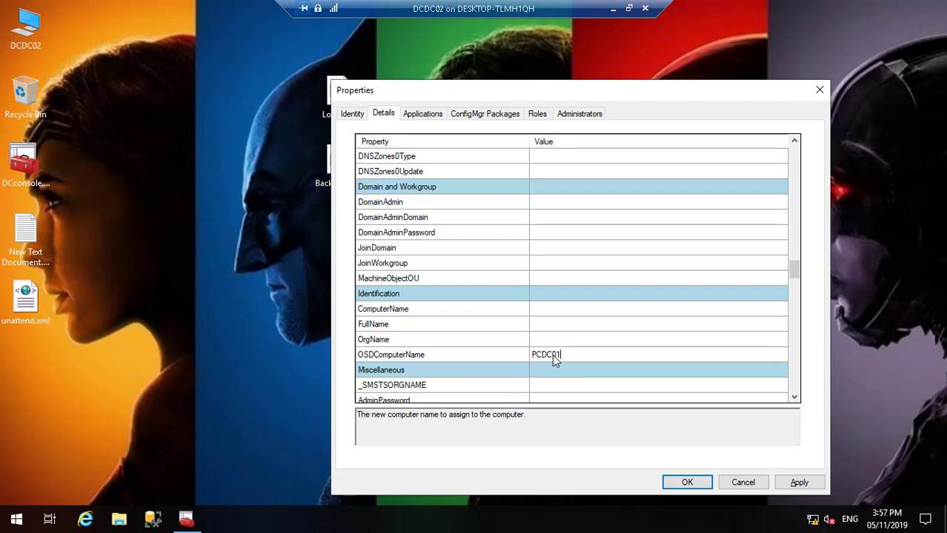
key("Return")
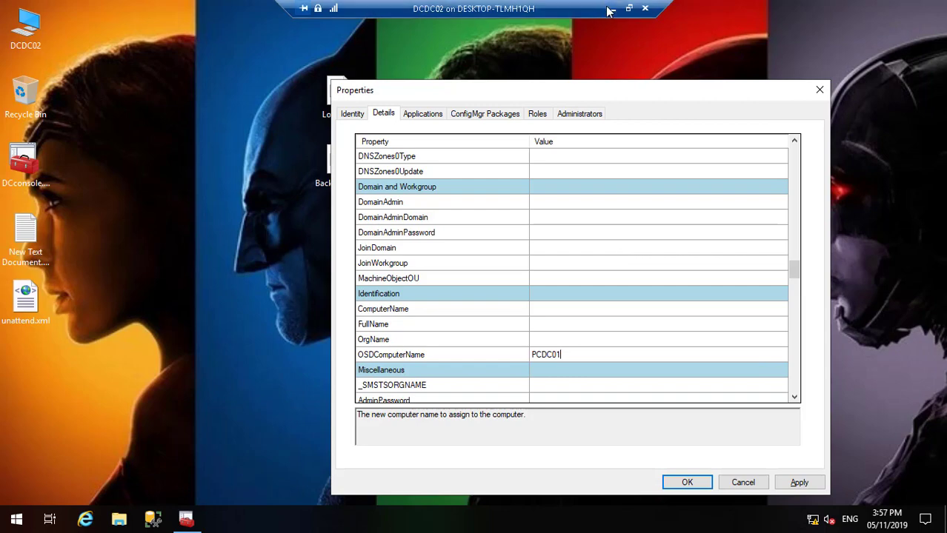
left_click(612, 9)
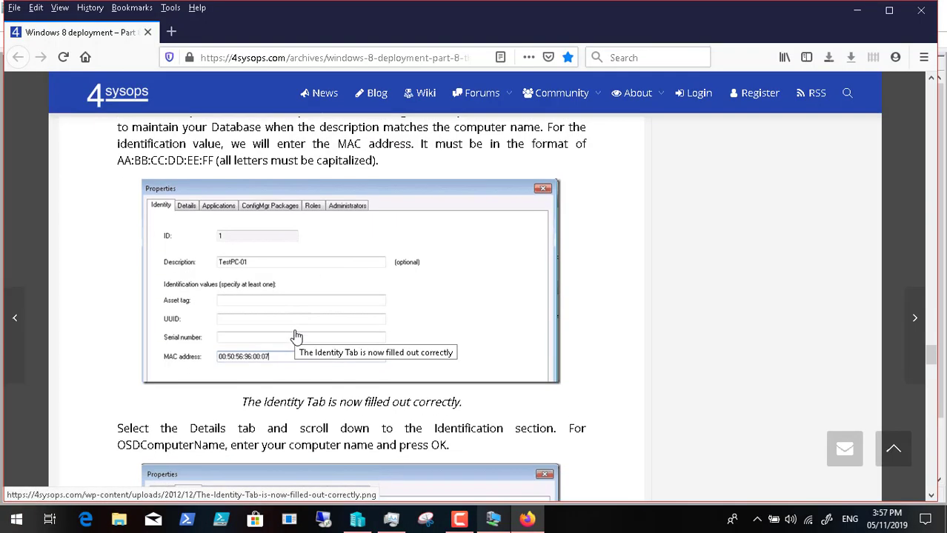
Step: Read past the article's Details screenshot and computer-name check, then return to the DCDC02 session
scroll(296, 337, "down", 5)
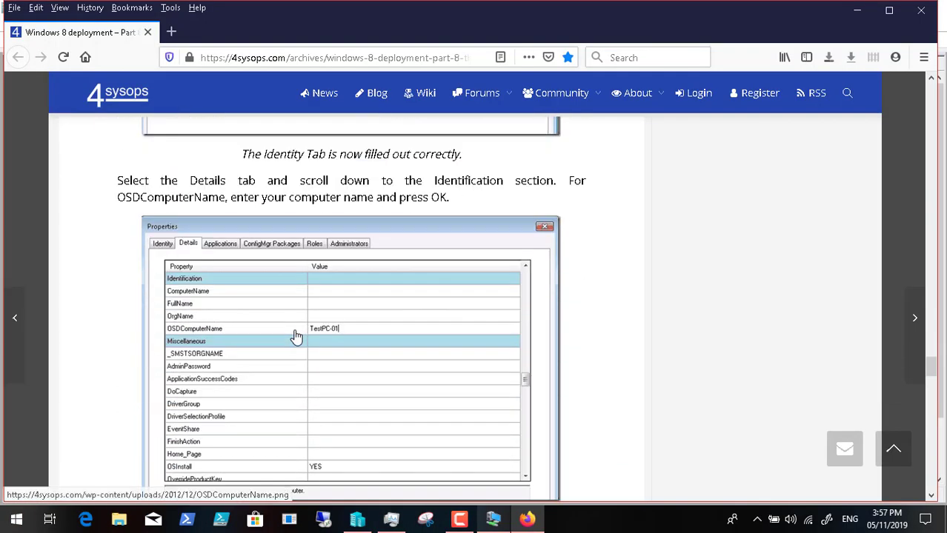
scroll(297, 337, "down", 7)
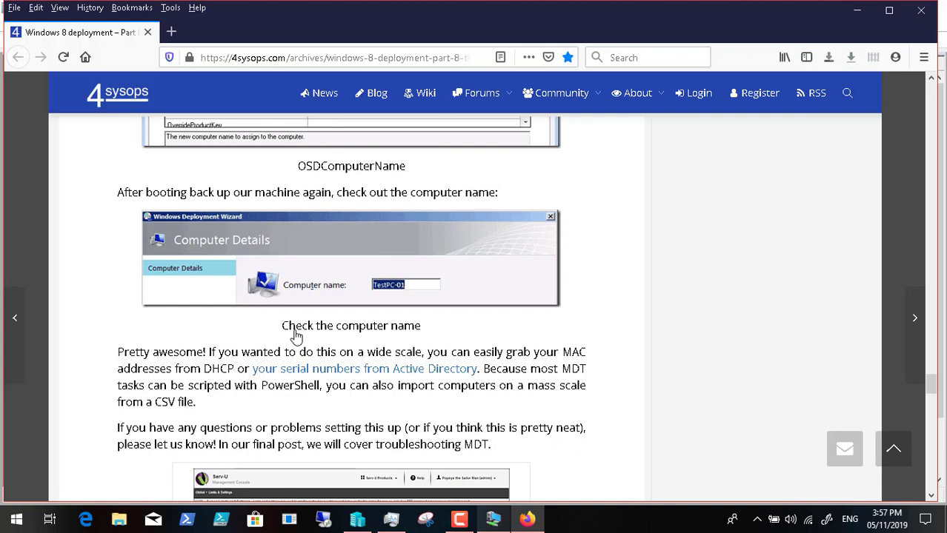
left_click(493, 520)
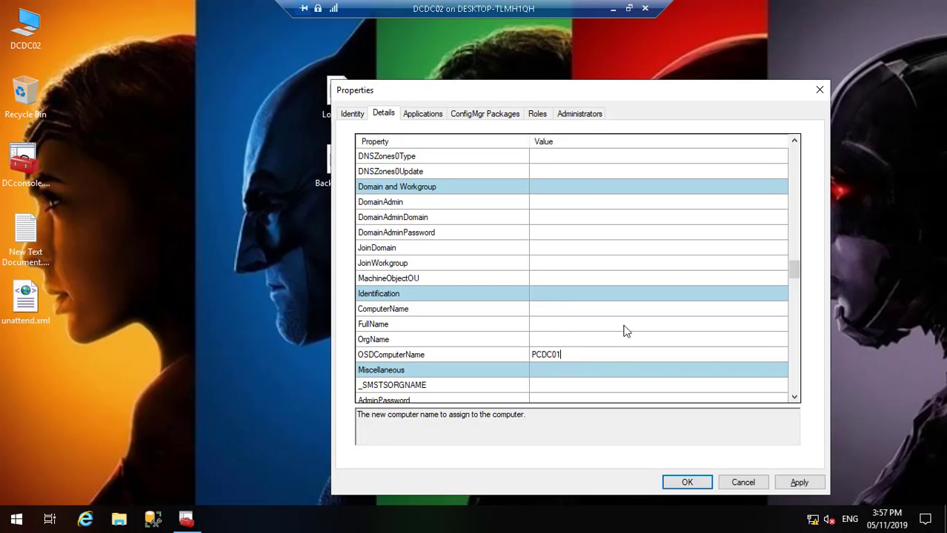
Step: Verify the OrgName and OSDComputerName (PCDC01) values, then select the record's MAC address
left_click(602, 340)
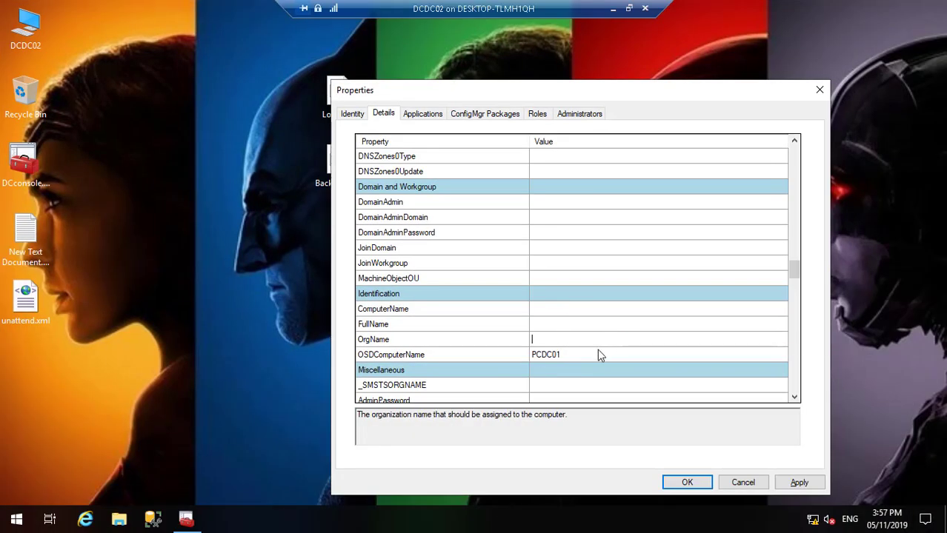
left_click(597, 351)
left_click(349, 117)
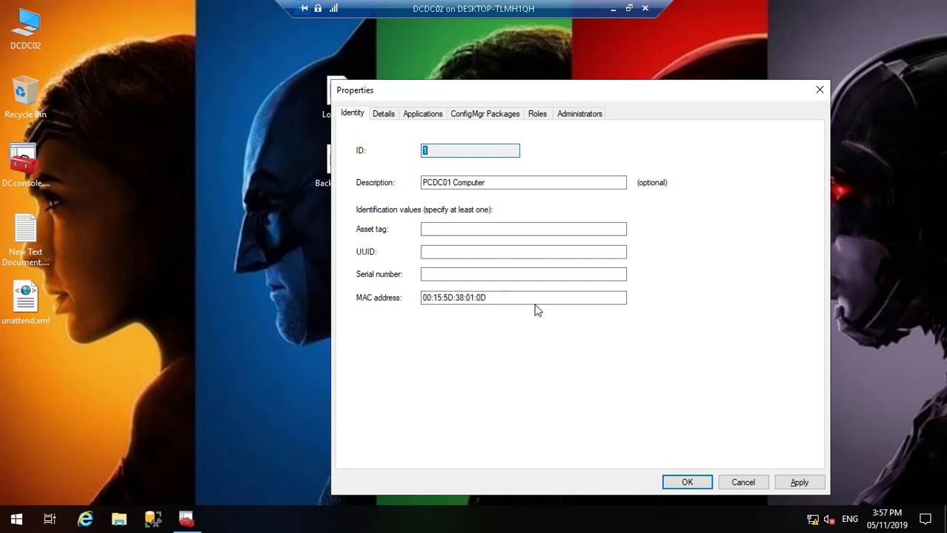
left_click_drag(506, 295, 412, 293)
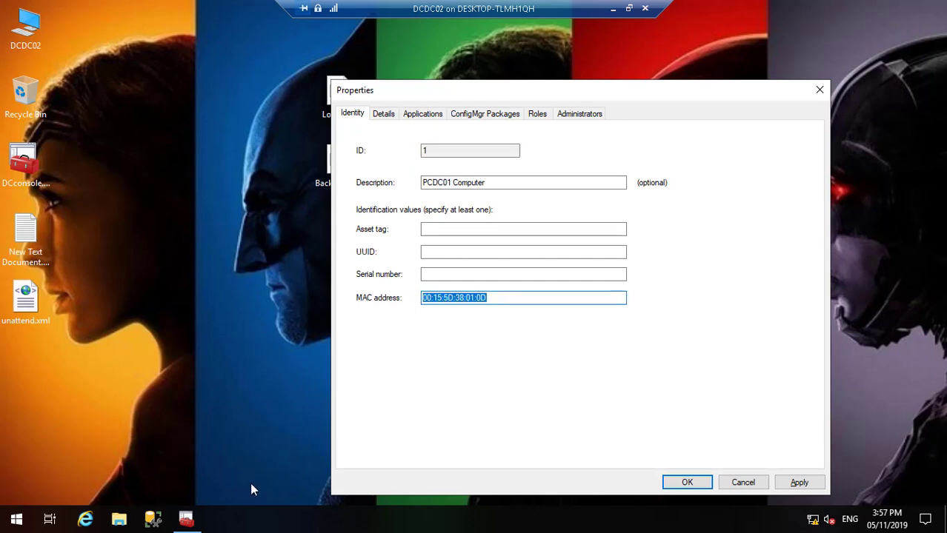
Step: Change the PCDC01 DHCP Allow filter's MAC to 00-15-5D-38-01-0D, then apply the computer record
left_click(186, 518)
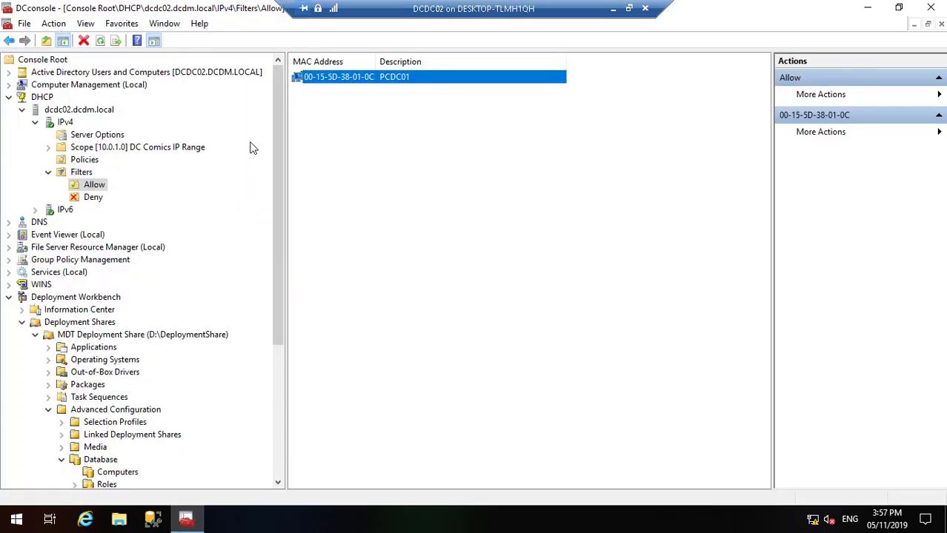
right_click(358, 83)
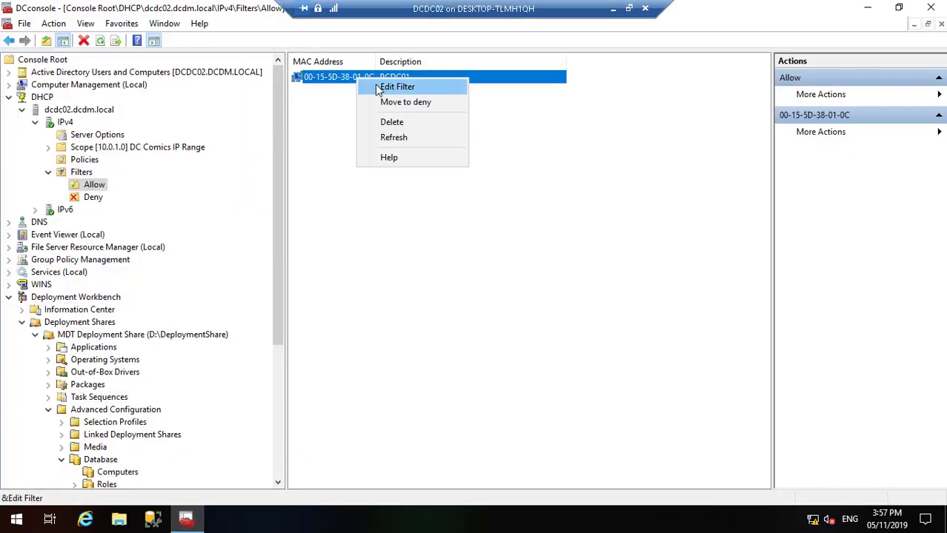
left_click(375, 89)
left_click(474, 247)
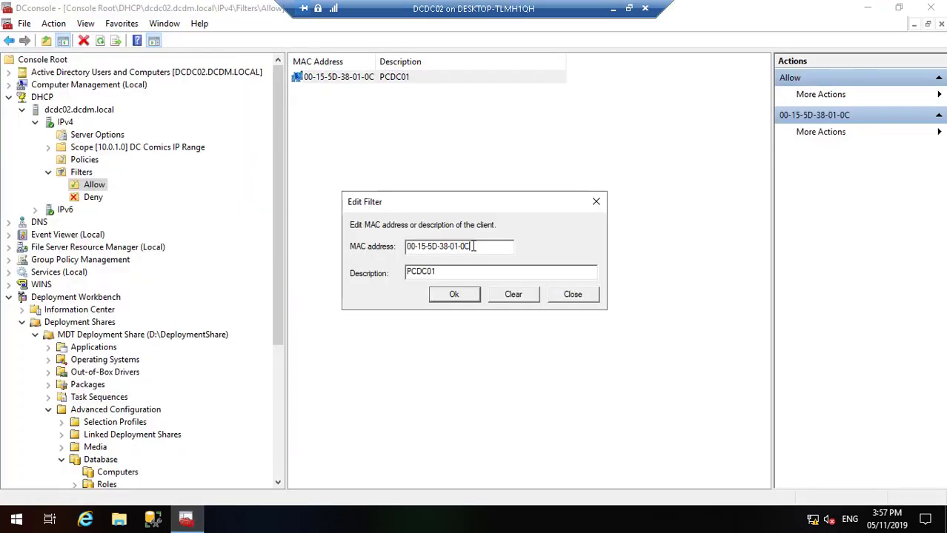
left_click(463, 294)
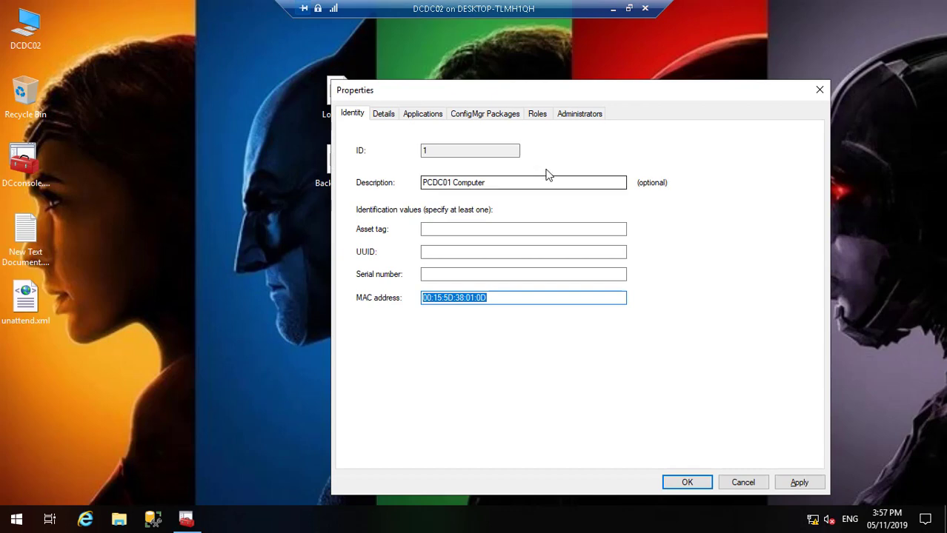
left_click(385, 115)
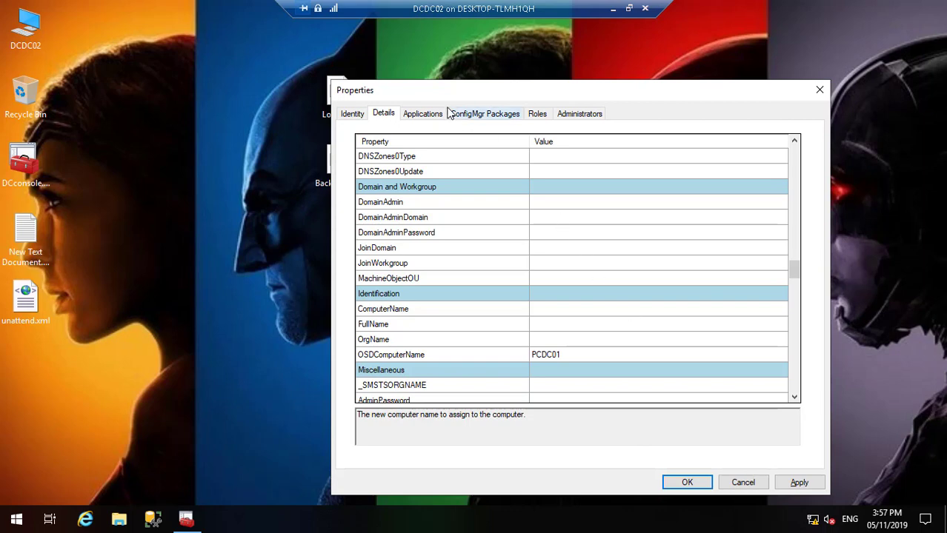
left_click(799, 483)
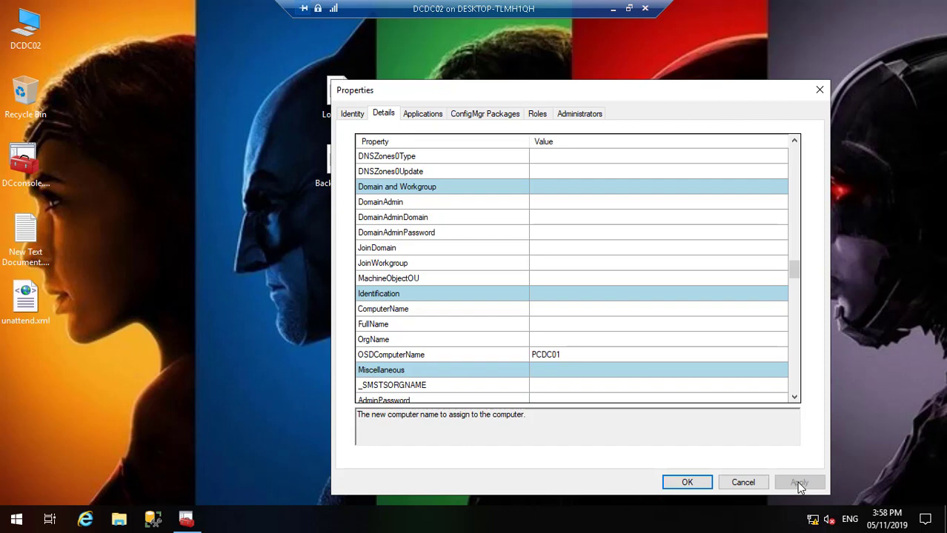
Step: Close the computer's properties and open the Rules tab of the MDT Deployment Share properties
left_click(687, 483)
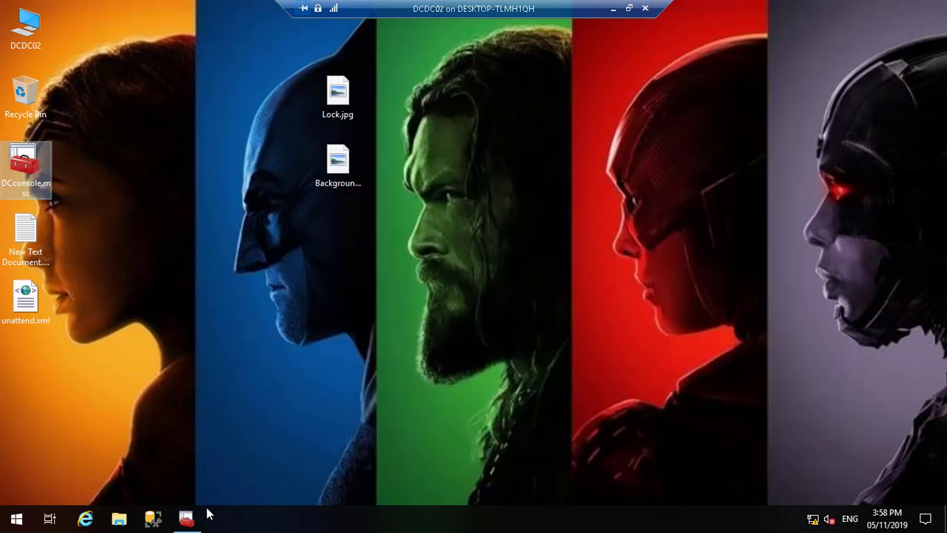
left_click(187, 519)
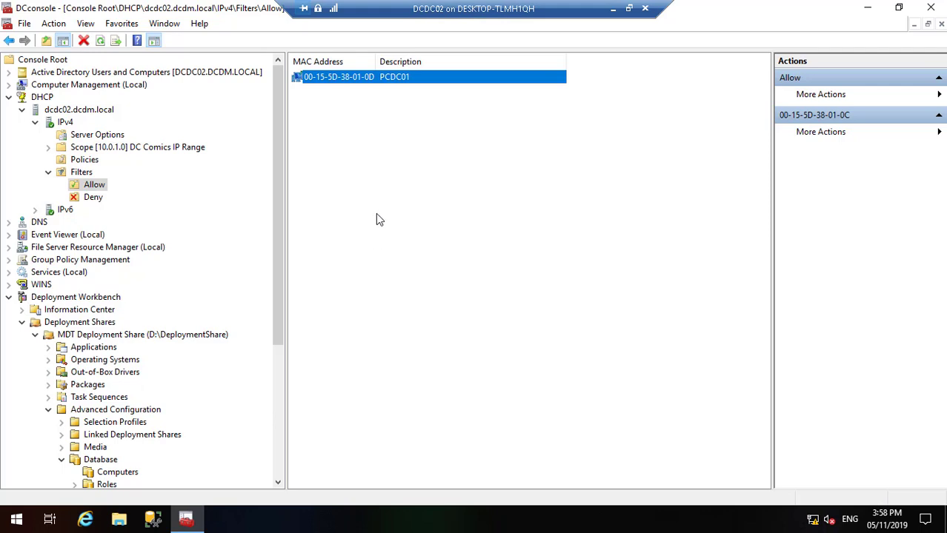
left_click(167, 336)
right_click(167, 337)
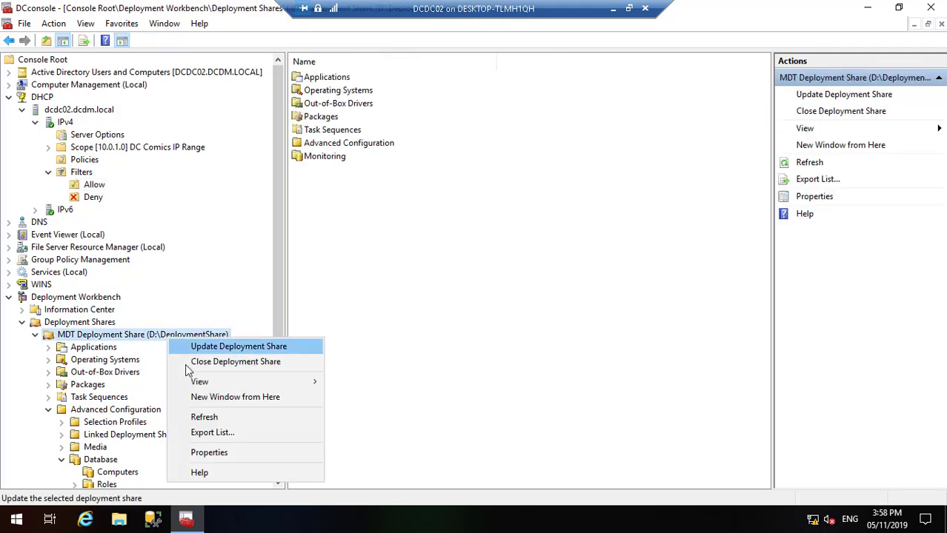
left_click(220, 453)
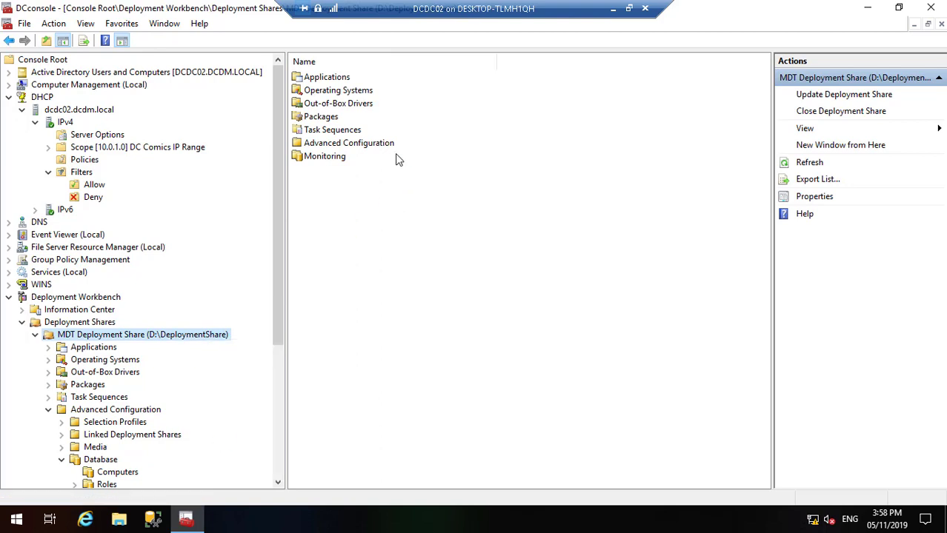
left_click(388, 115)
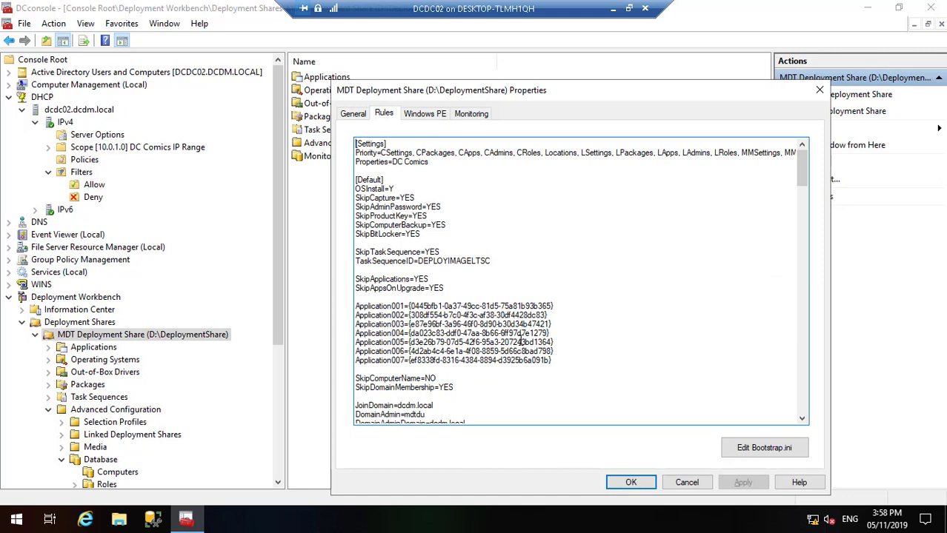
Step: Change SkipComputerName from NO to YES and review the CSettings rule sections
left_click(440, 378)
key("BackSpace")
key("BackSpace")
type("YES")
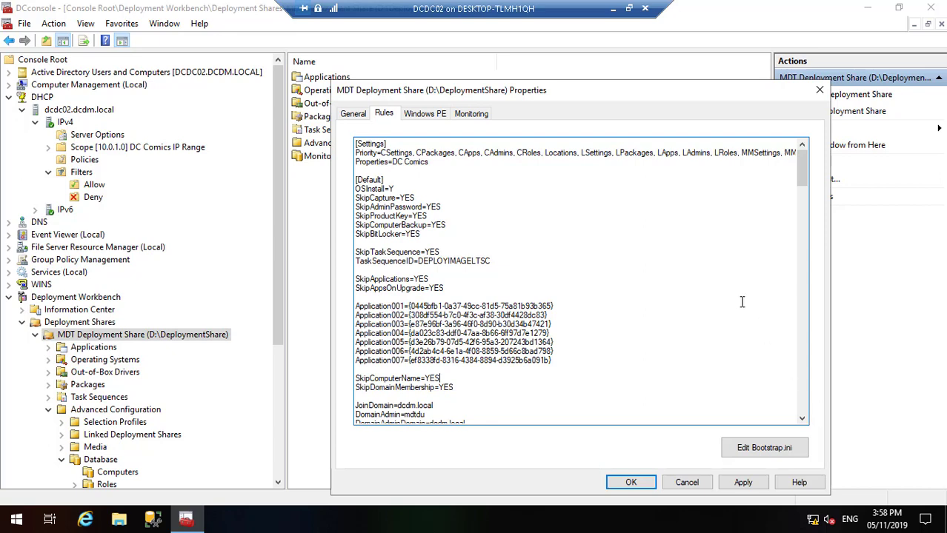
left_click_drag(798, 168, 804, 215)
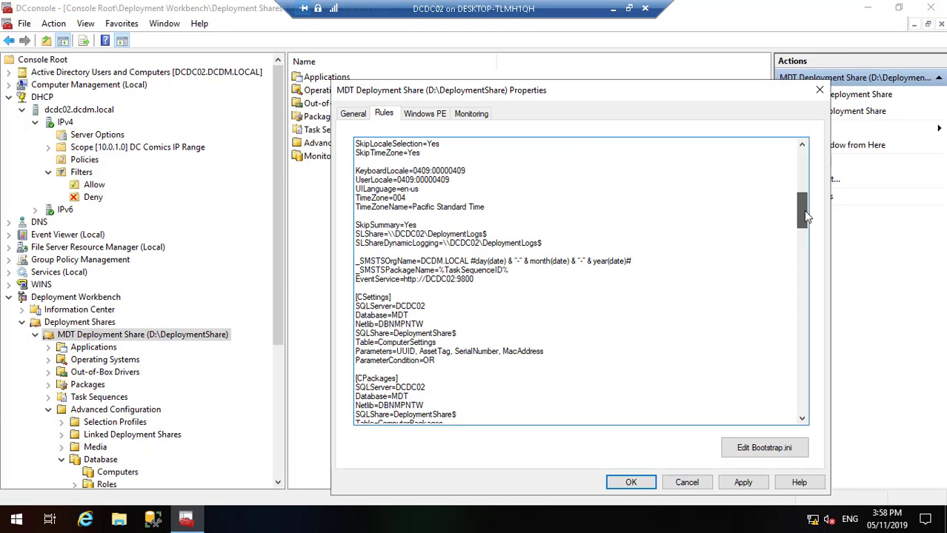
left_click_drag(806, 215, 809, 219)
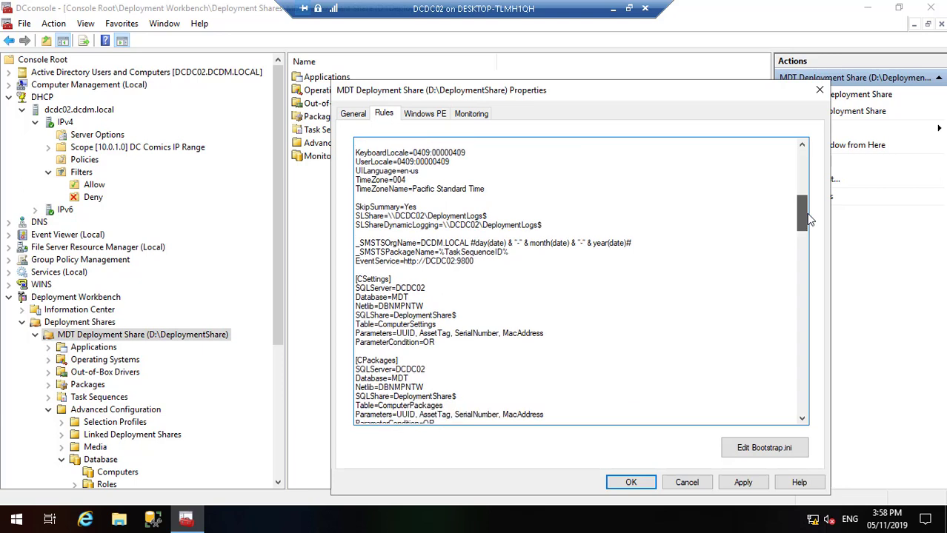
left_click_drag(809, 219, 813, 235)
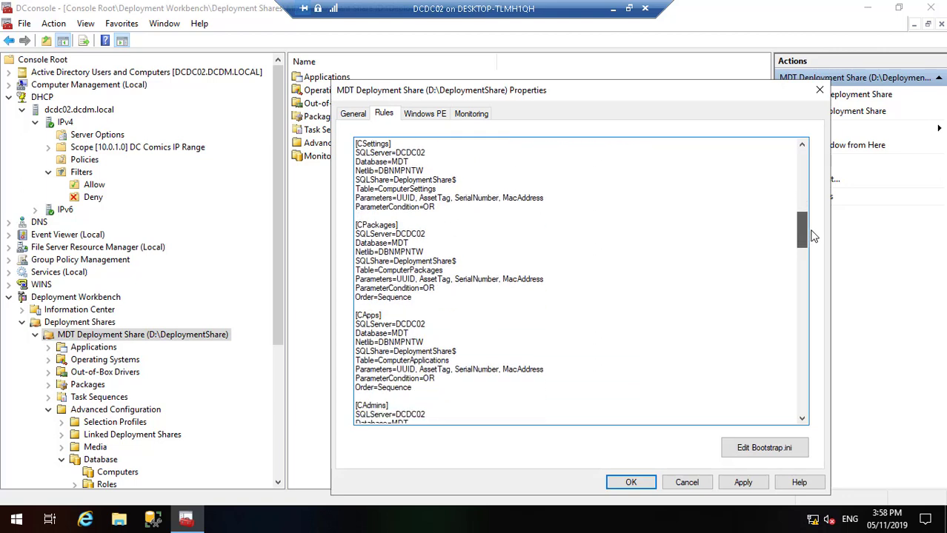
left_click_drag(813, 236, 799, 157)
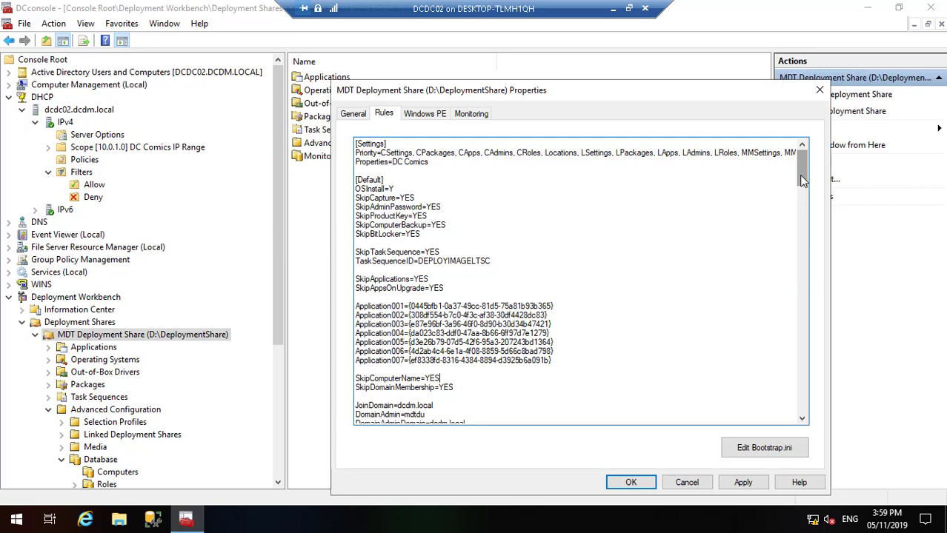
left_click_drag(800, 175, 811, 225)
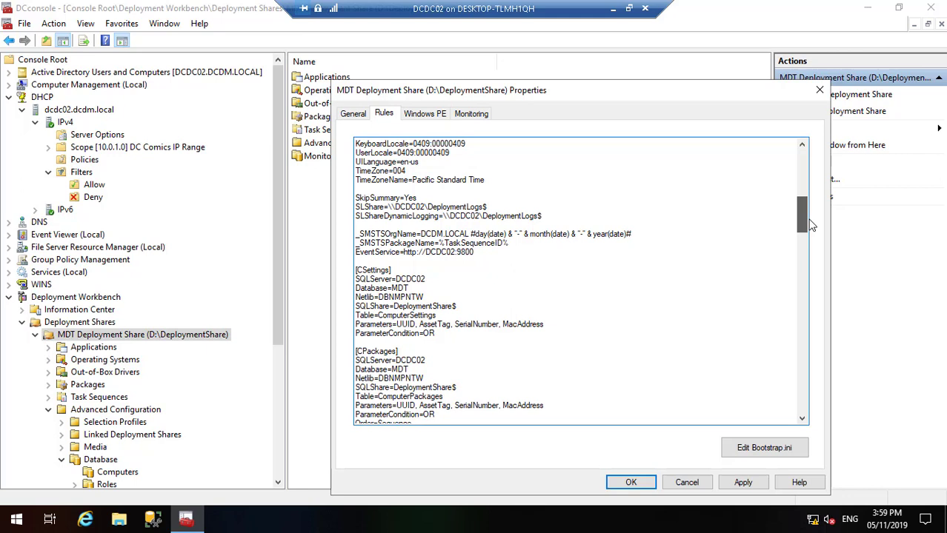
left_click_drag(811, 226, 811, 225)
Step: Apply the updated rules and leave the remote session for the 4sysops article
left_click(743, 484)
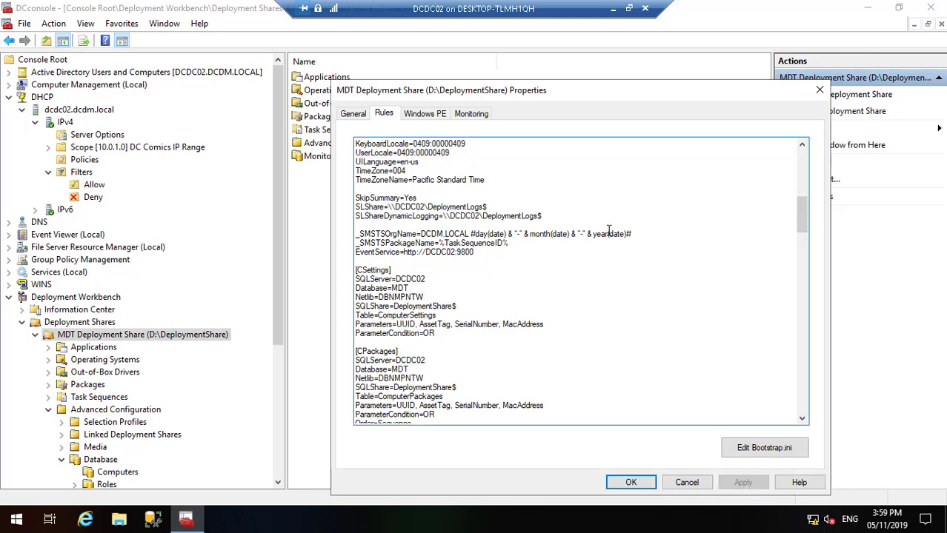
left_click(612, 10)
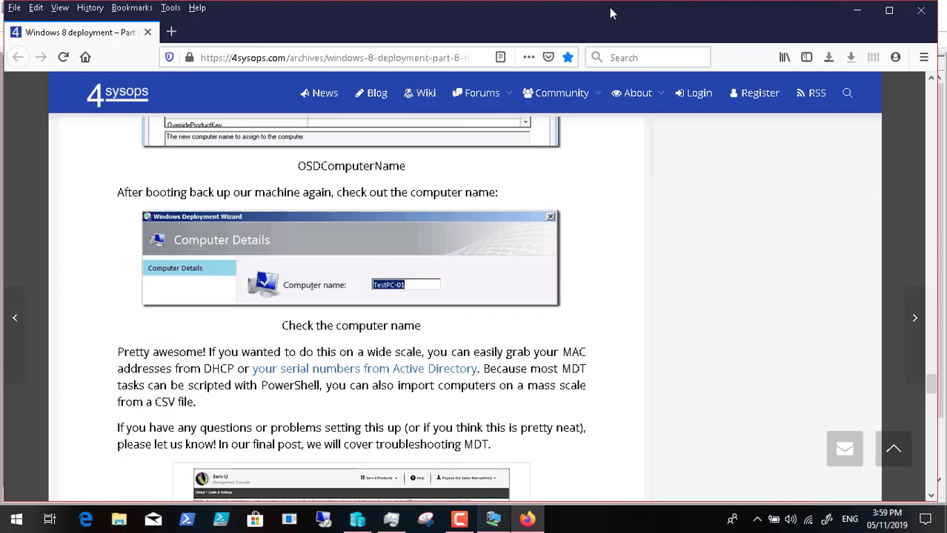
mouse_move(685, 128)
left_click(459, 519)
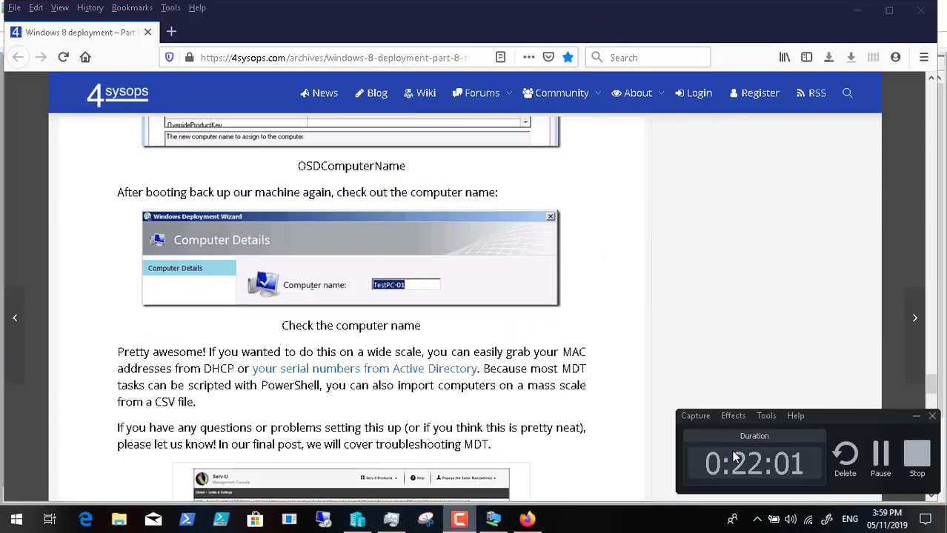
left_click(880, 455)
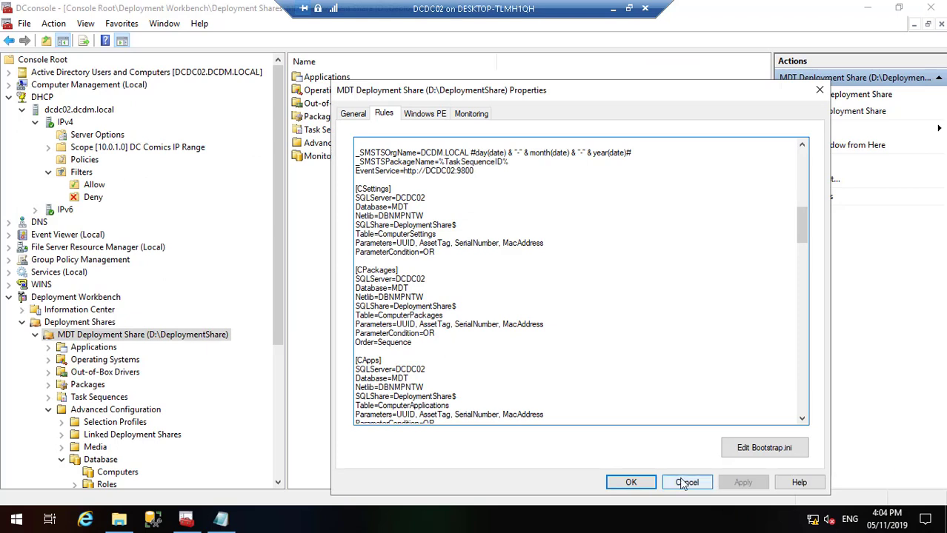
Step: Close the deployment share properties and jump to services starting with S in Services (Local)
left_click(630, 483)
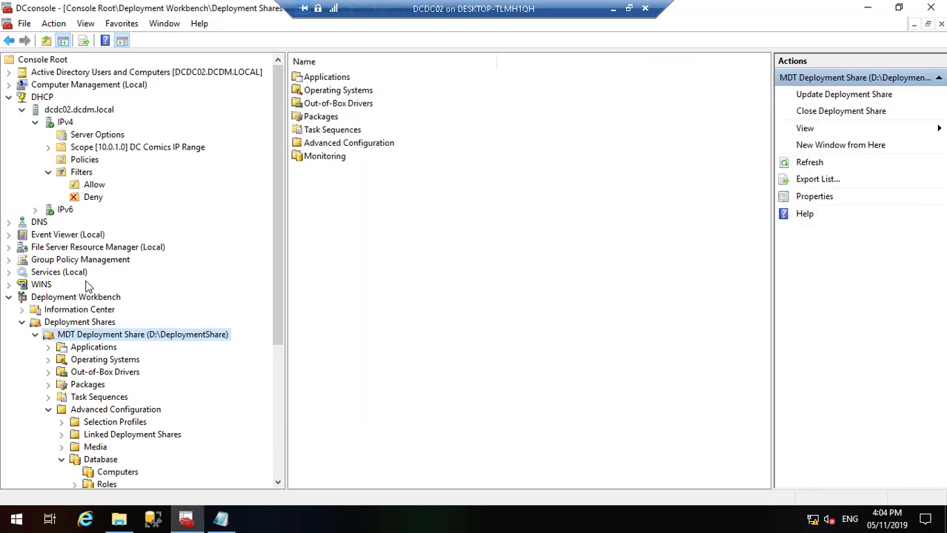
left_click(60, 273)
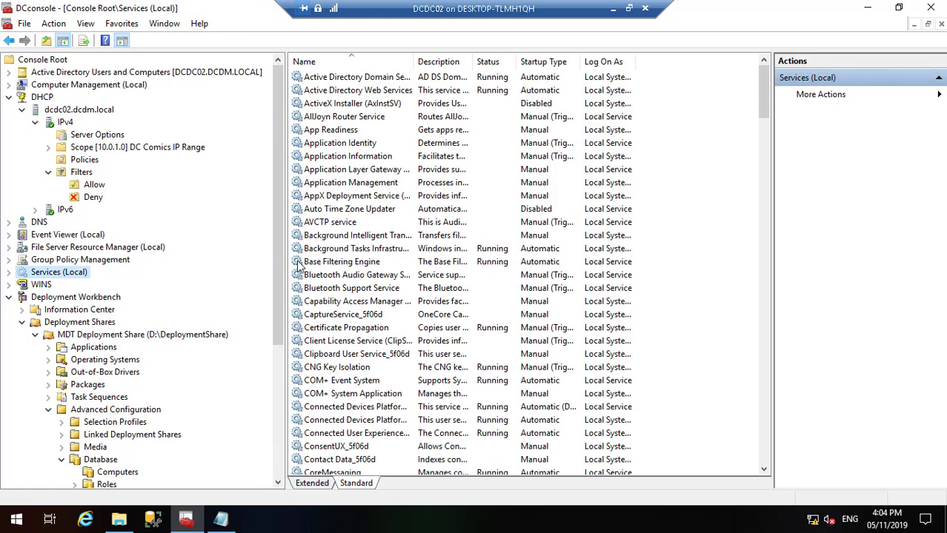
left_click(329, 265)
key("s")
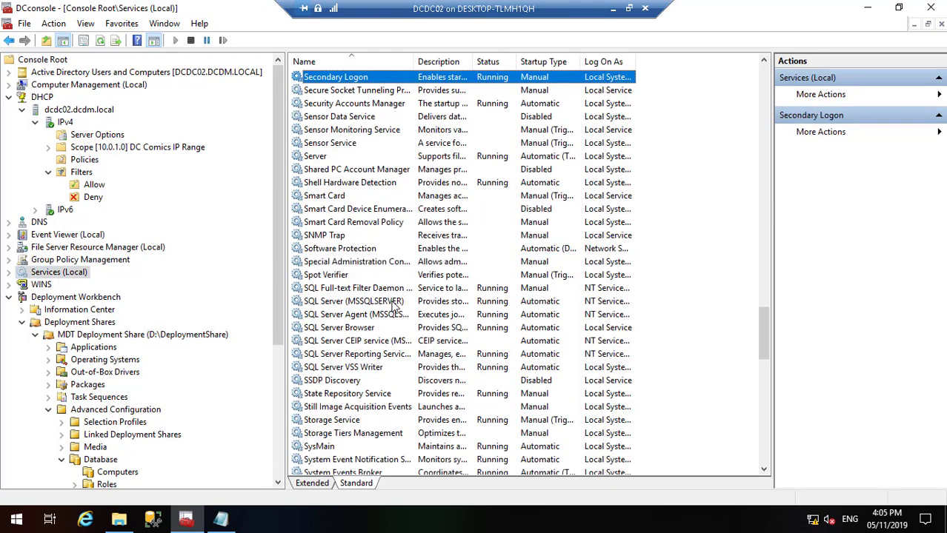
Step: Select SQL Server (MSSQLSERVER) with the Name column widened, then bring up the SolarWinds article
left_click(393, 302)
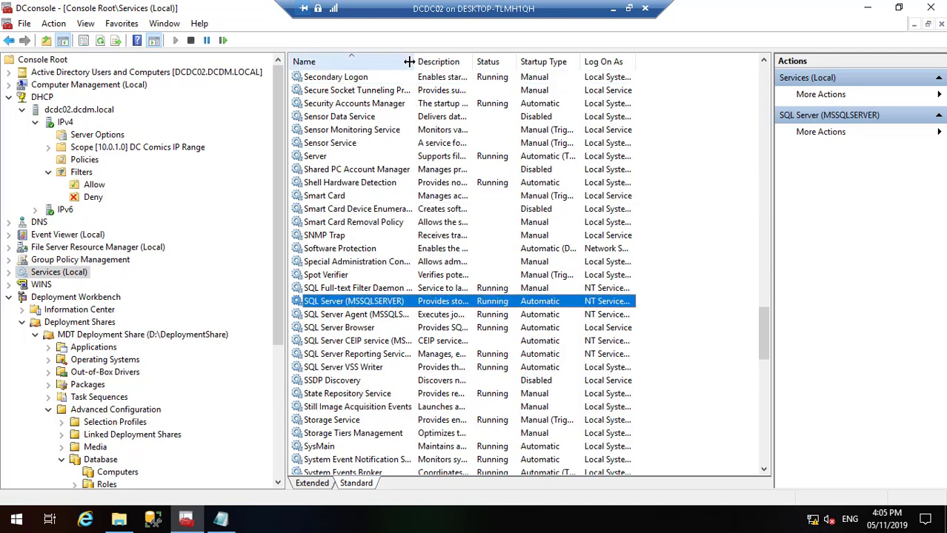
double_click(478, 52)
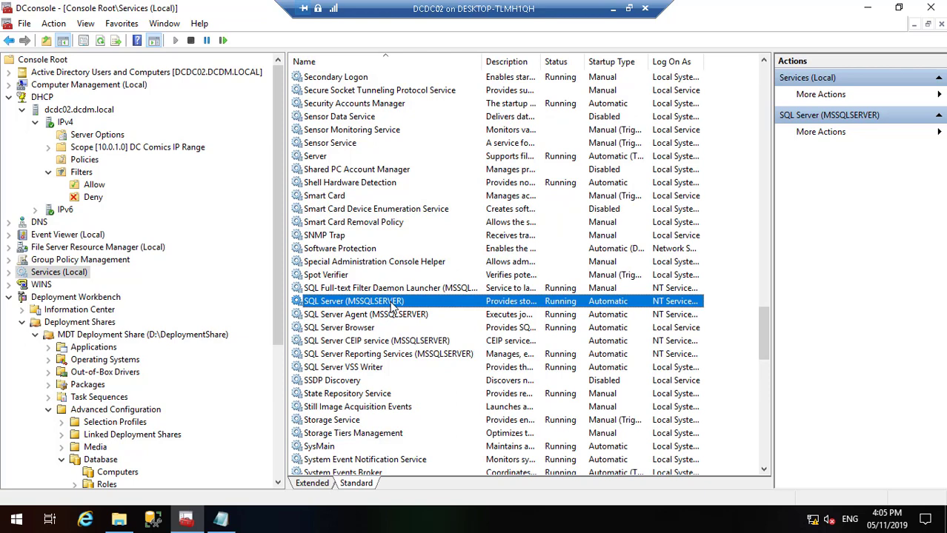
left_click(627, 9)
left_click(526, 519)
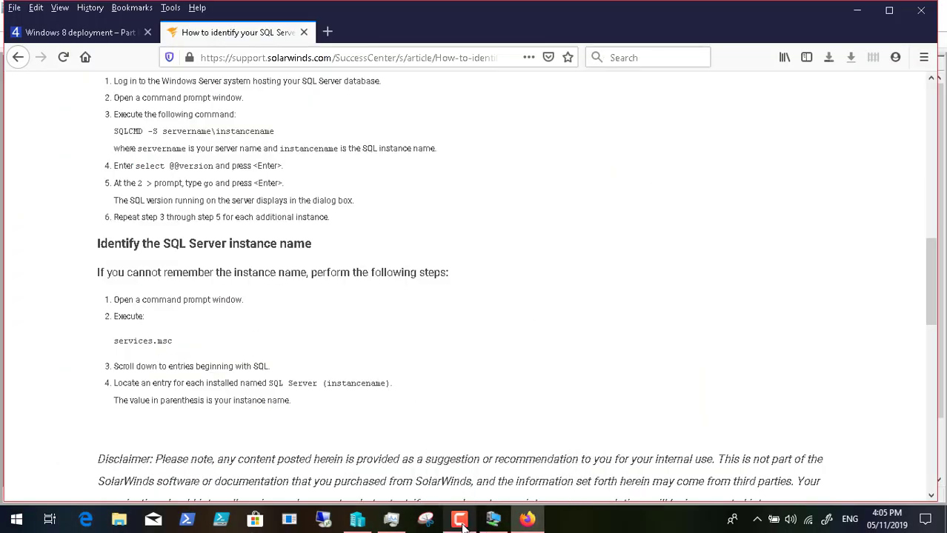
Step: Finish the SQLCMD instructions and return to the remote deployment share Rules tab
mouse_move(745, 465)
left_click(880, 456)
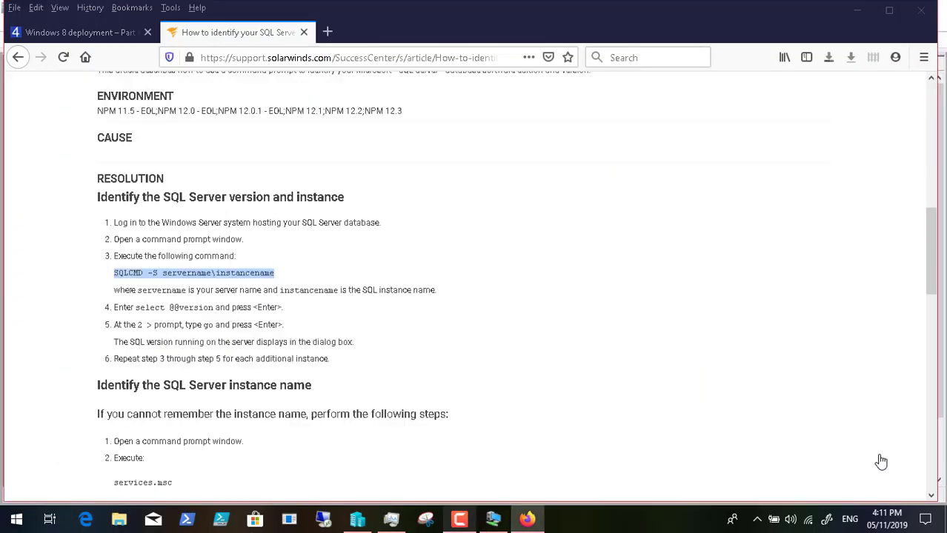
left_click(493, 519)
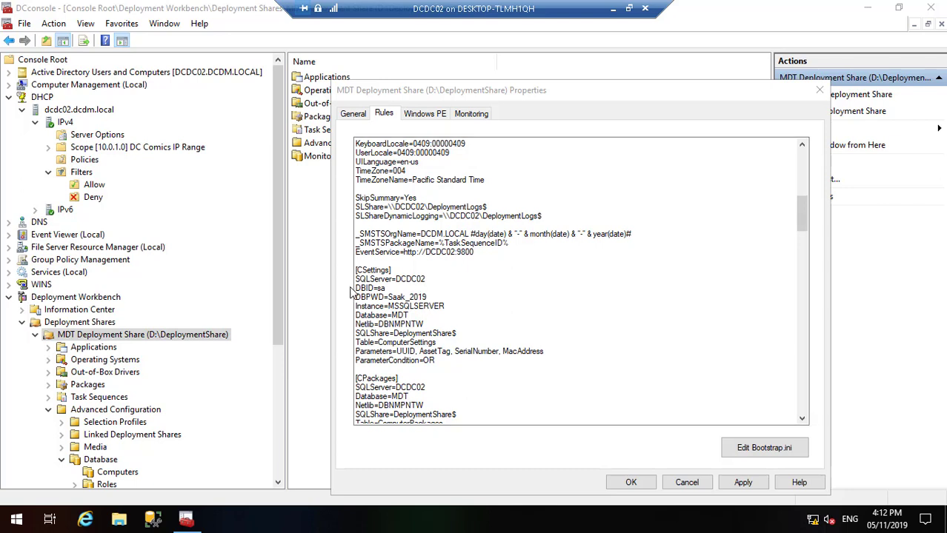
Step: Copy the DBID, DBPWD and Instance lines from CSettings and paste them into CPackages and CApps
left_click_drag(356, 289, 447, 307)
key("ctrl+c")
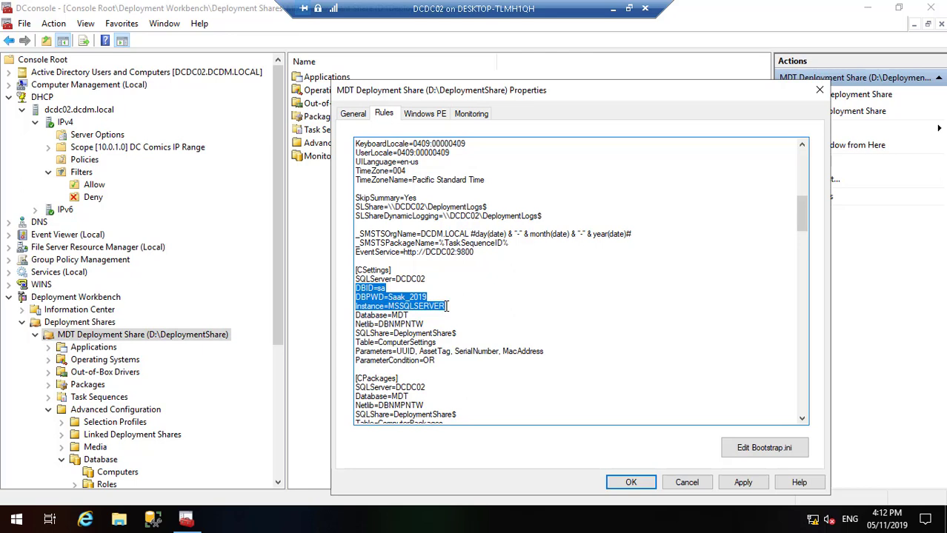
left_click(802, 419)
left_click(802, 419)
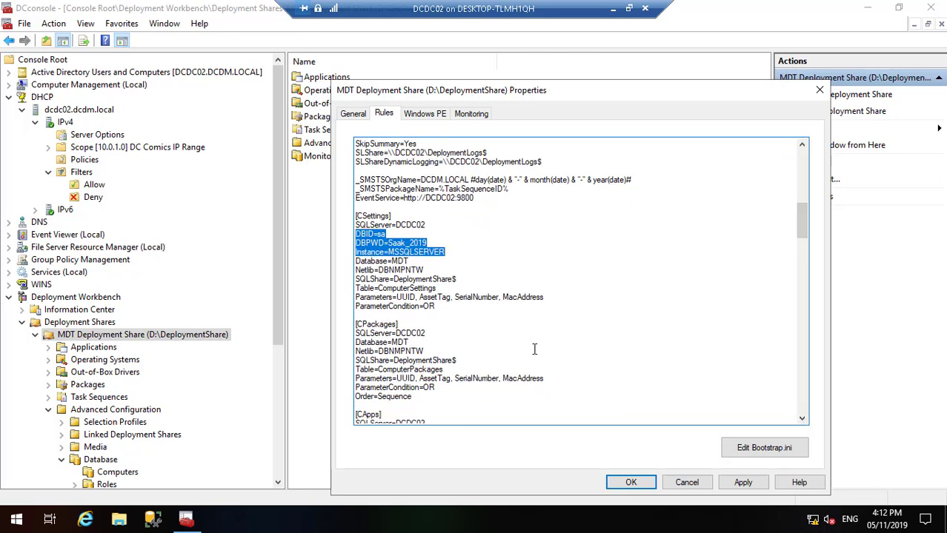
left_click(428, 333)
key("Return")
key("ctrl+v")
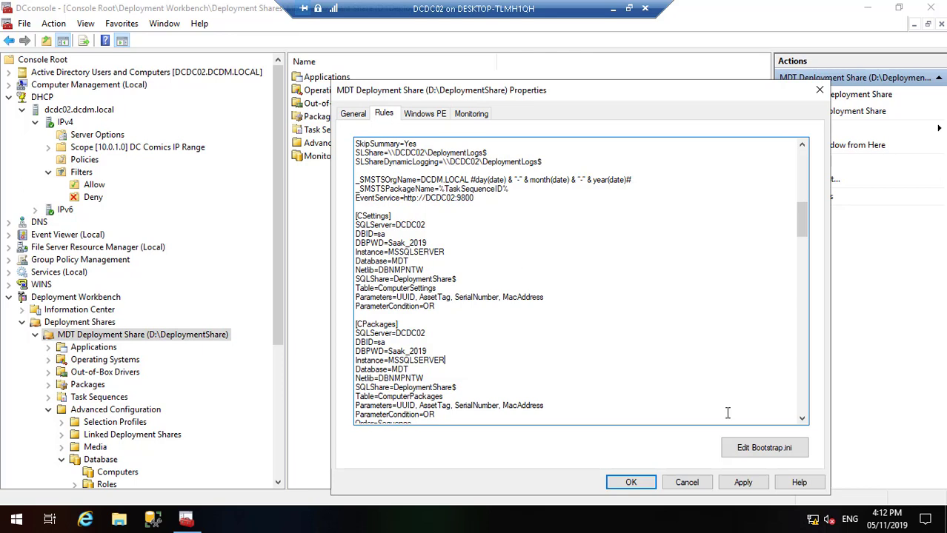
left_click(802, 421)
left_click(802, 420)
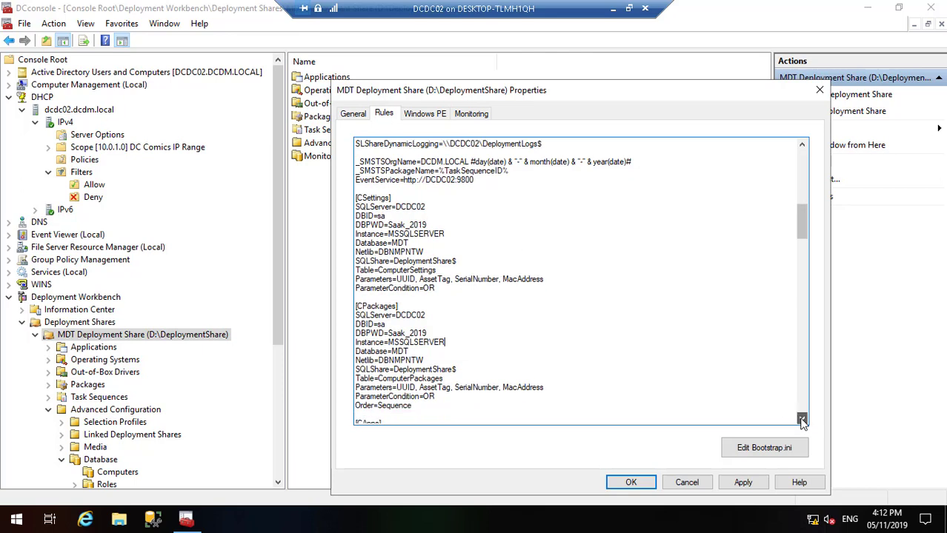
left_click(802, 421)
left_click(802, 420)
left_click(802, 421)
left_click(802, 421)
left_click(803, 421)
left_click(803, 420)
left_click(802, 420)
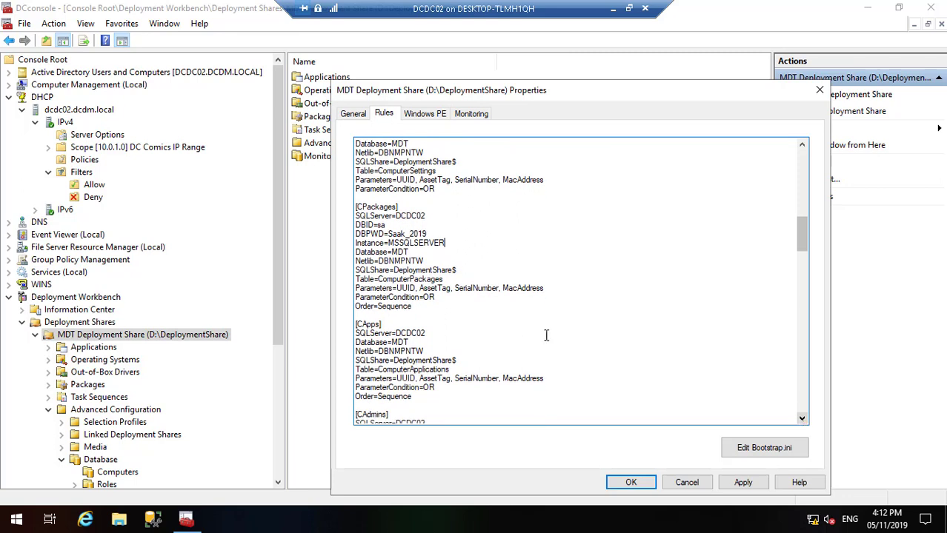
left_click(427, 333)
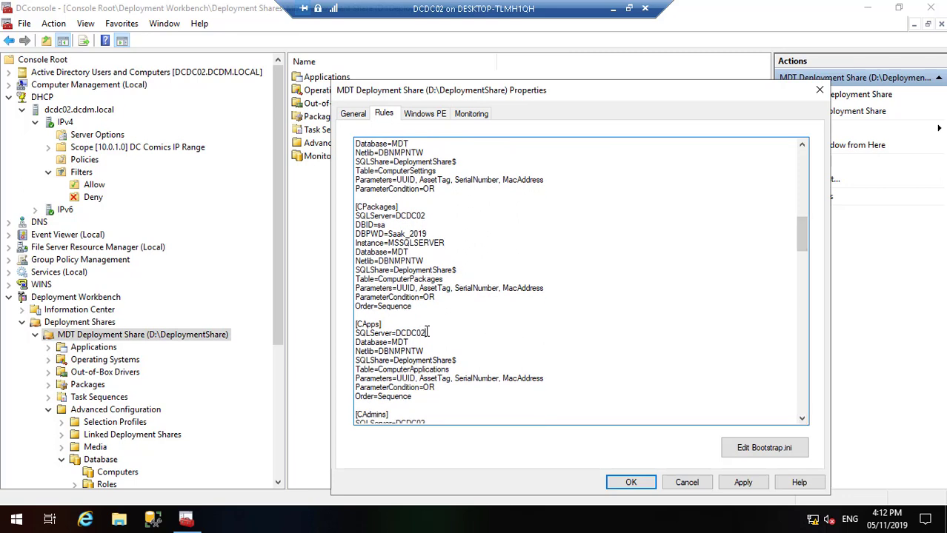
key("Return")
key("ctrl+v")
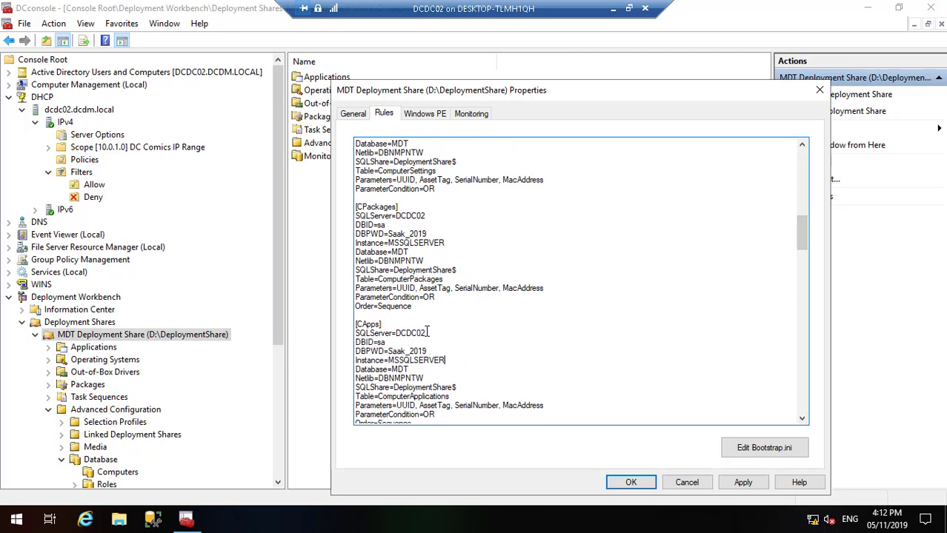
Step: Paste the database login and instance lines under the server entry in [CAdmins] and [CRoles]
left_click(801, 420)
left_click(801, 420)
left_click(801, 420)
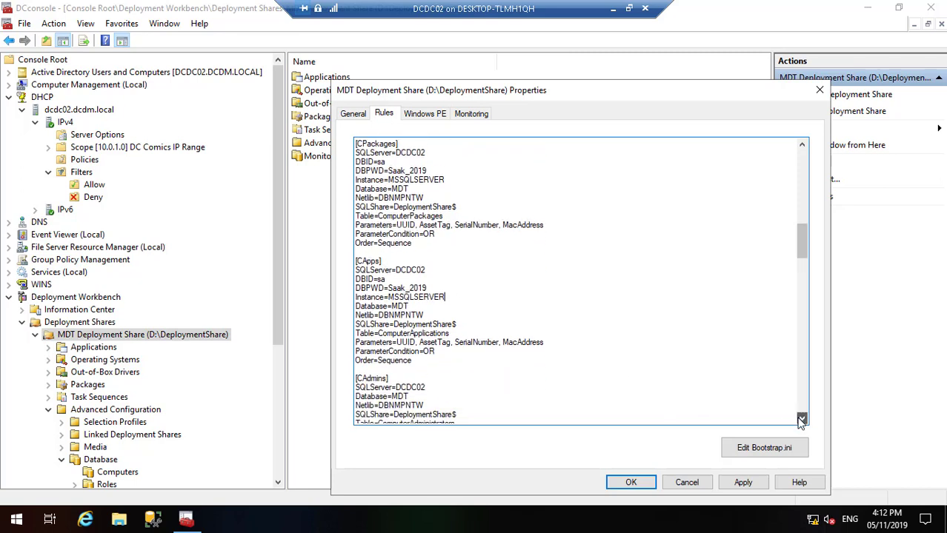
left_click(801, 420)
left_click(801, 420)
left_click(800, 420)
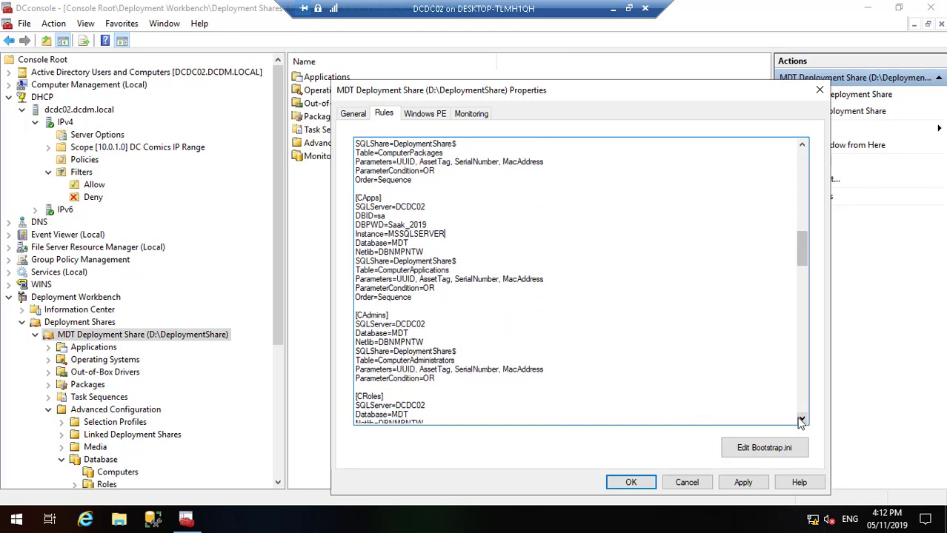
left_click(426, 324)
key("Return")
key("ctrl+v")
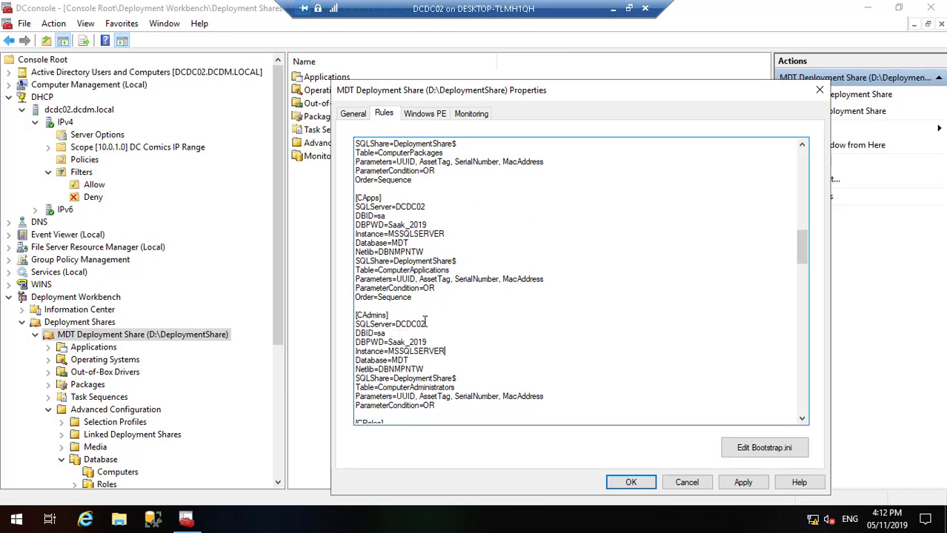
left_click(801, 420)
left_click(800, 420)
left_click(801, 420)
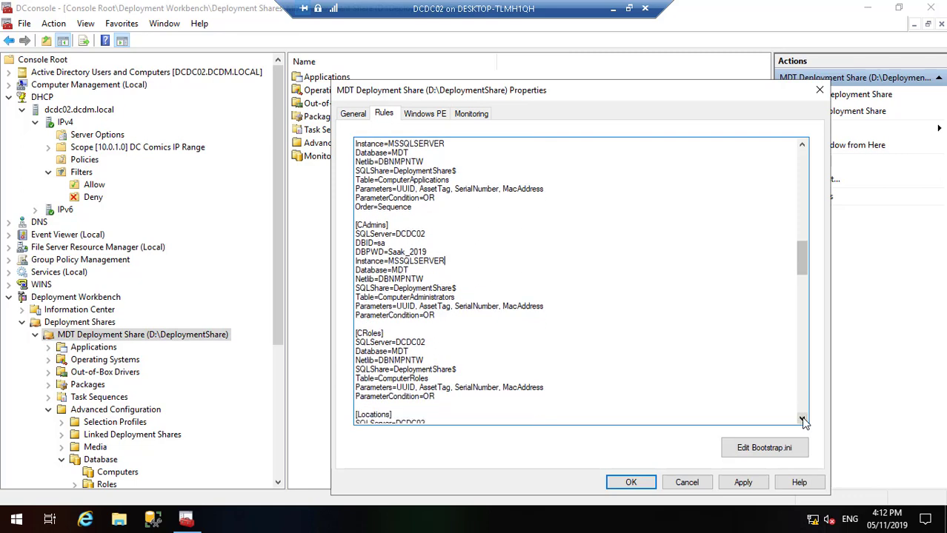
left_click(800, 420)
left_click(424, 323)
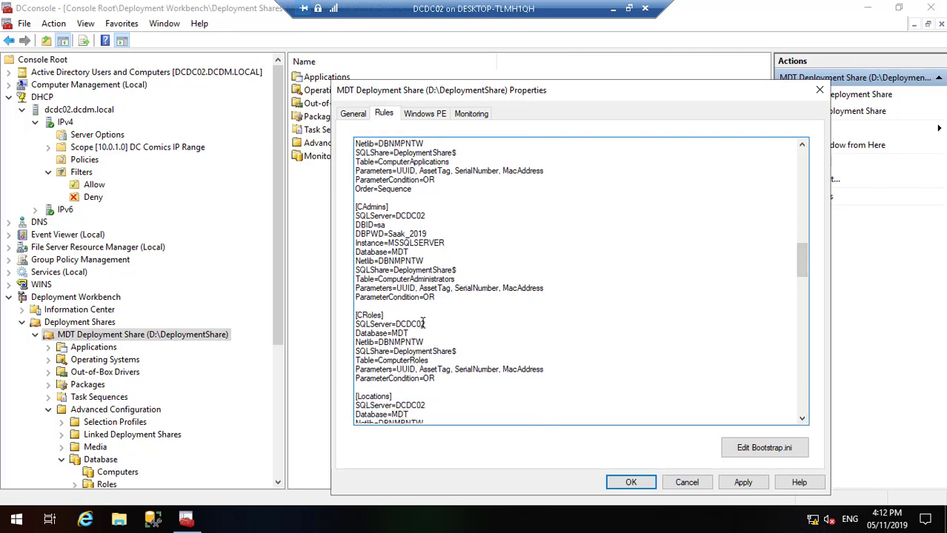
key("Return")
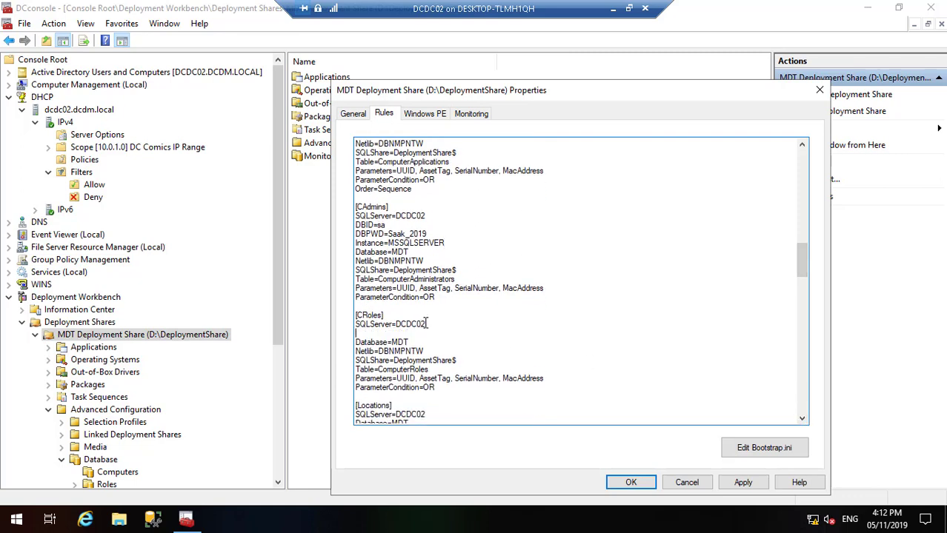
key("ctrl+v")
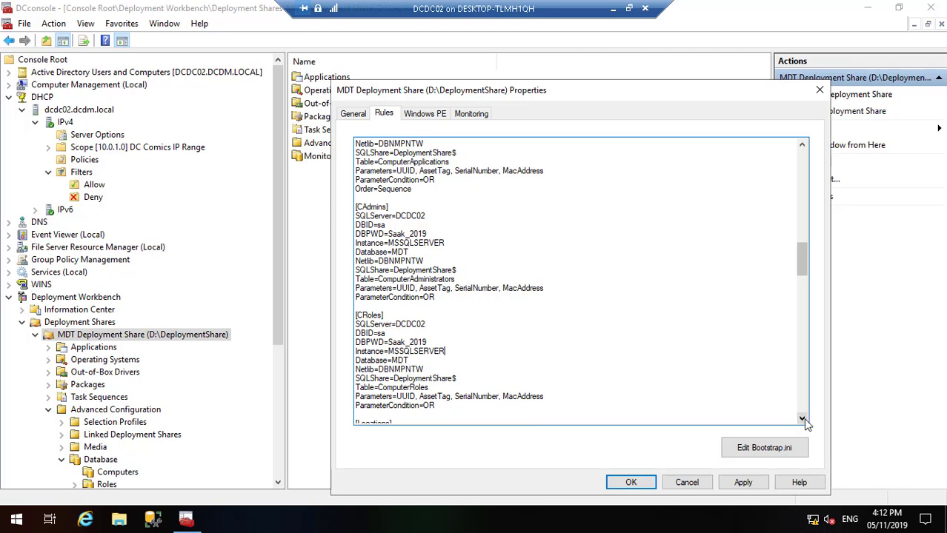
Step: Add the database login and instance lines to [Locations], [LSettings] and [LPackages]
left_click(802, 419)
left_click(802, 419)
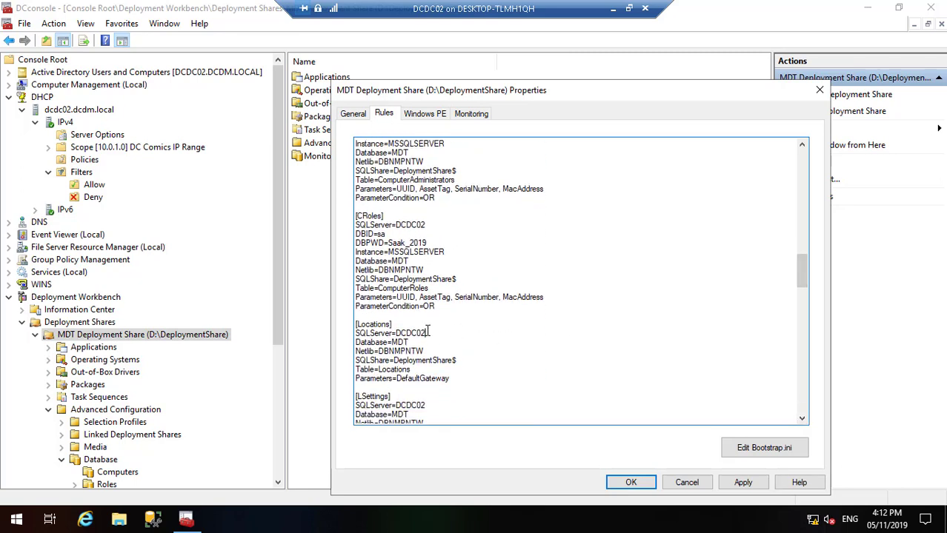
key("Return")
key("ctrl+v")
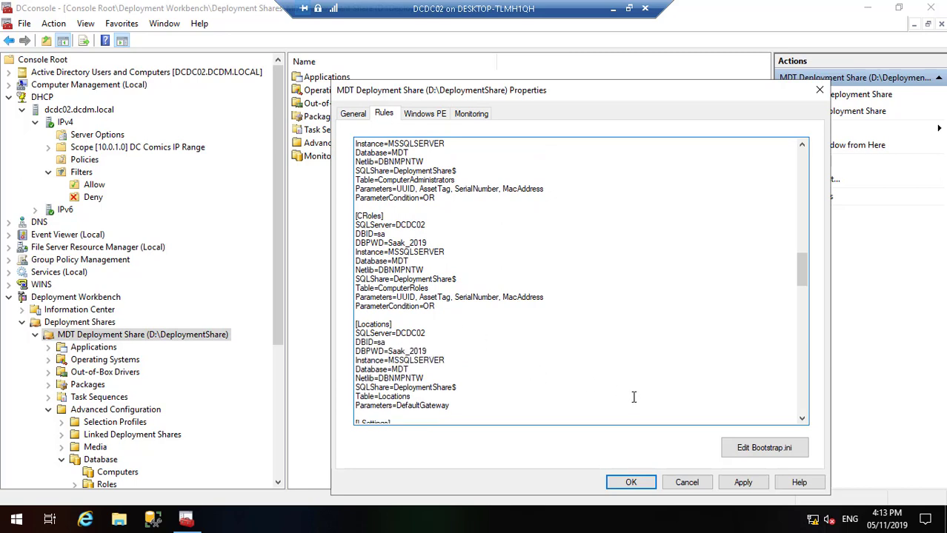
left_click(802, 420)
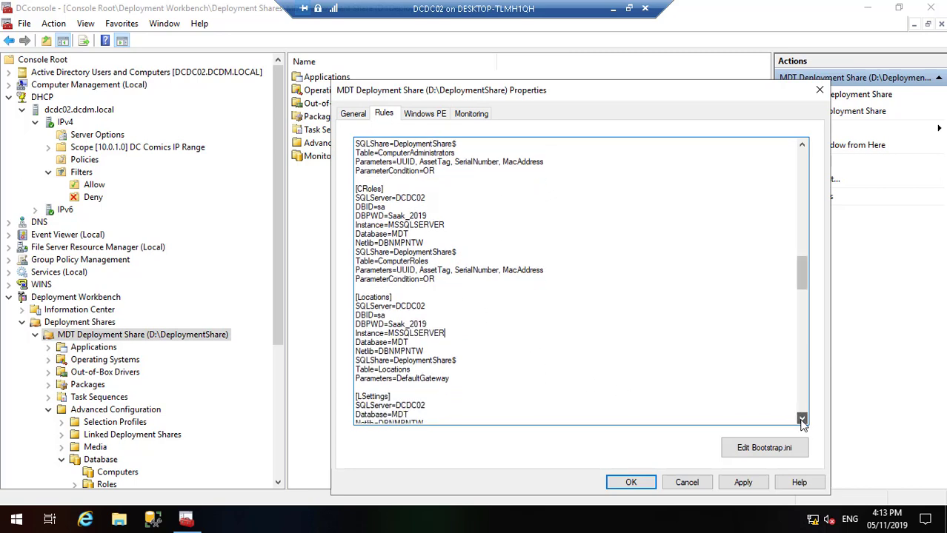
left_click(802, 419)
left_click(802, 419)
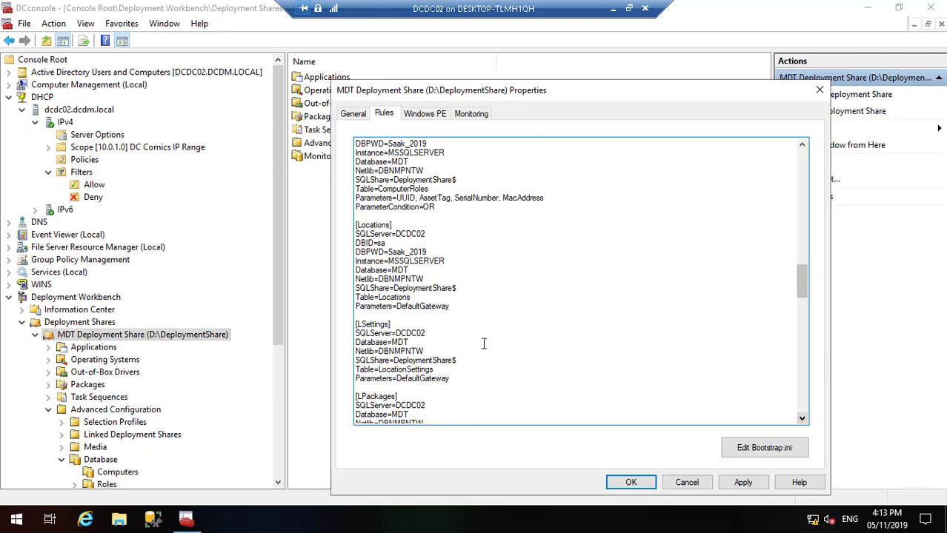
left_click(428, 332)
key("Return")
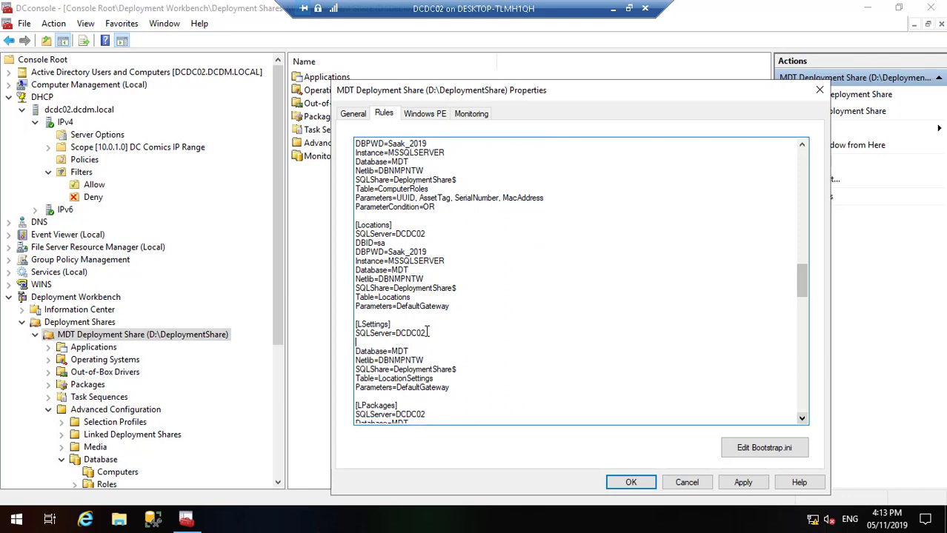
key("ctrl+v")
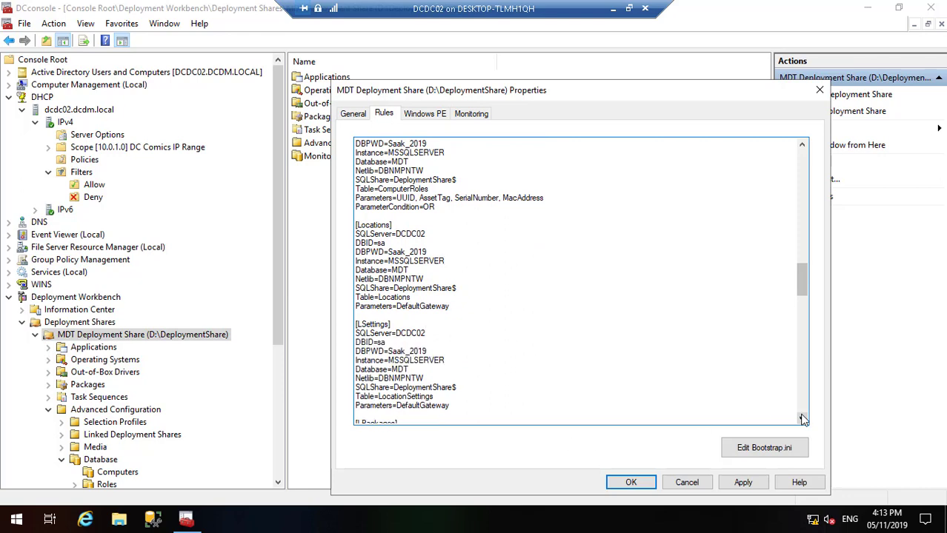
left_click(802, 420)
left_click(802, 420)
left_click(802, 419)
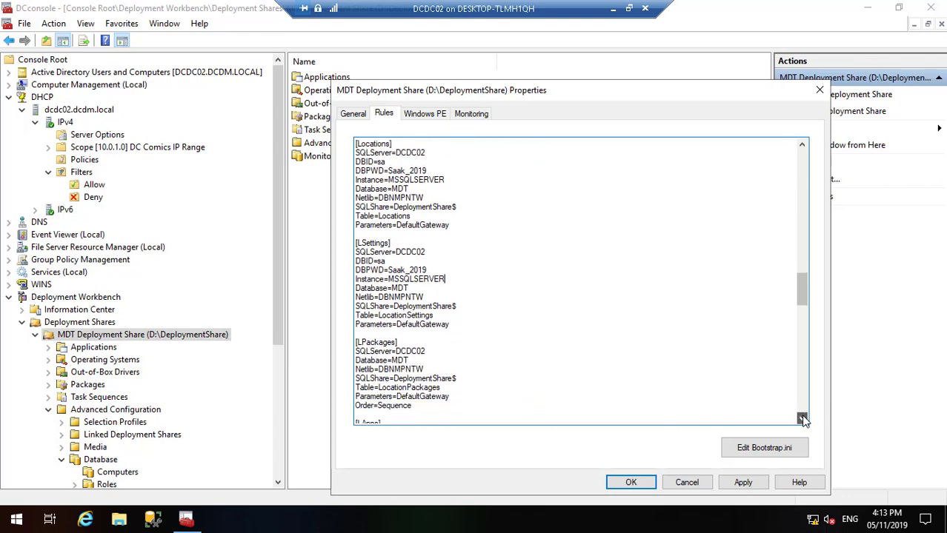
left_click(802, 419)
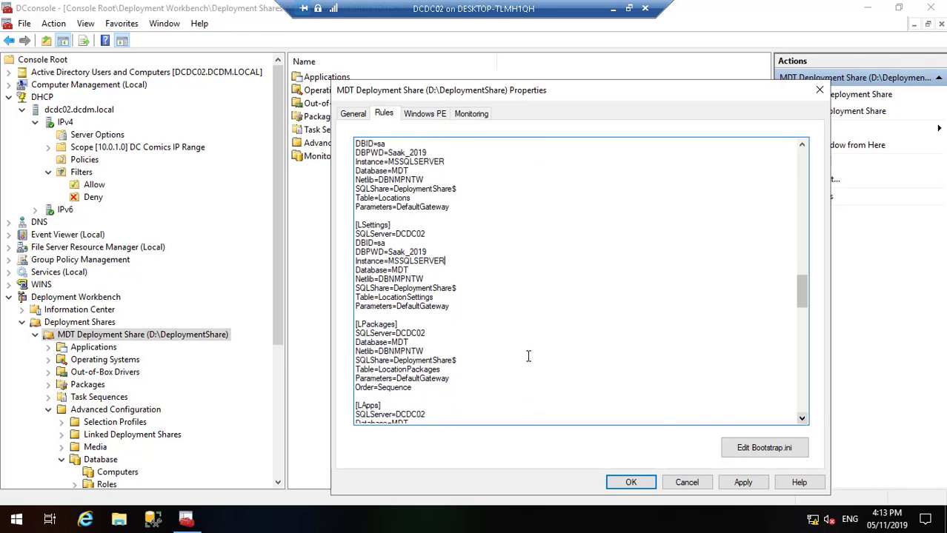
left_click(426, 333)
key("ctrl+v")
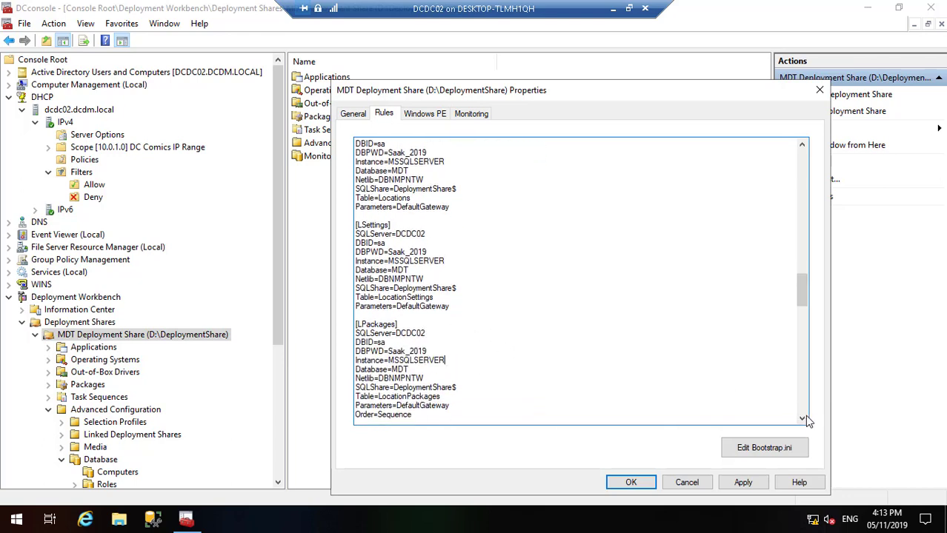
Step: Add the database login and instance lines to [LApps], [LAdmins] and [LRoles]
left_click(803, 419)
left_click(803, 419)
left_click(802, 419)
left_click(803, 419)
left_click(803, 419)
left_click(803, 420)
left_click(802, 419)
left_click(803, 419)
left_click(803, 420)
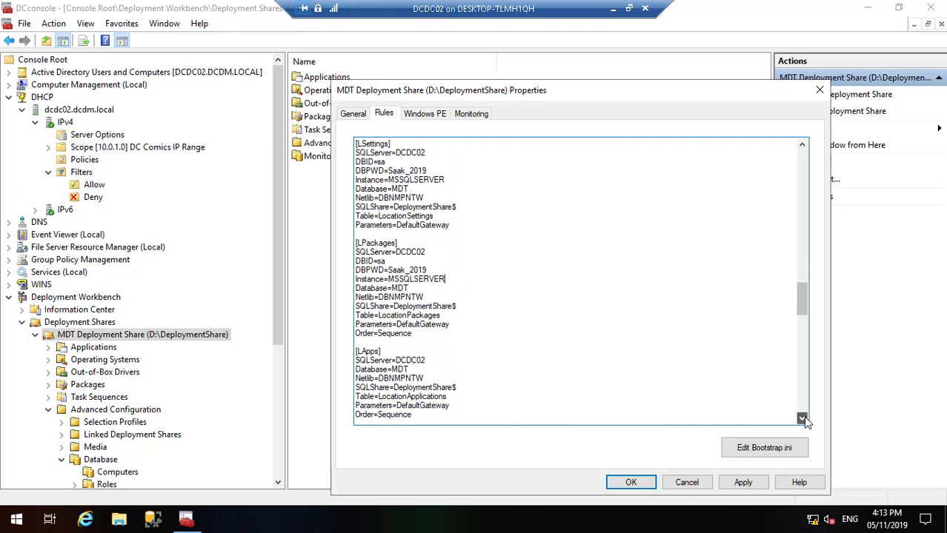
left_click(803, 419)
left_click(803, 419)
left_click(803, 420)
left_click(803, 420)
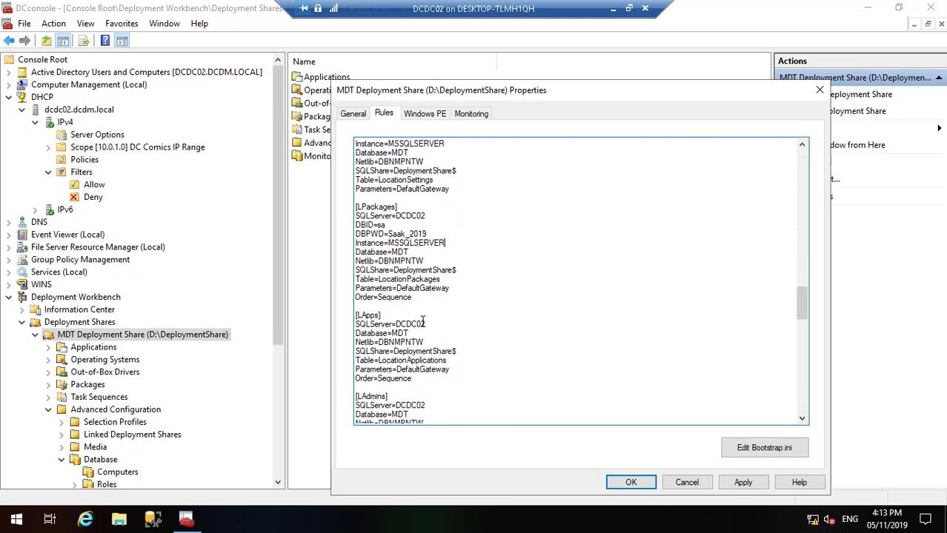
left_click(426, 323)
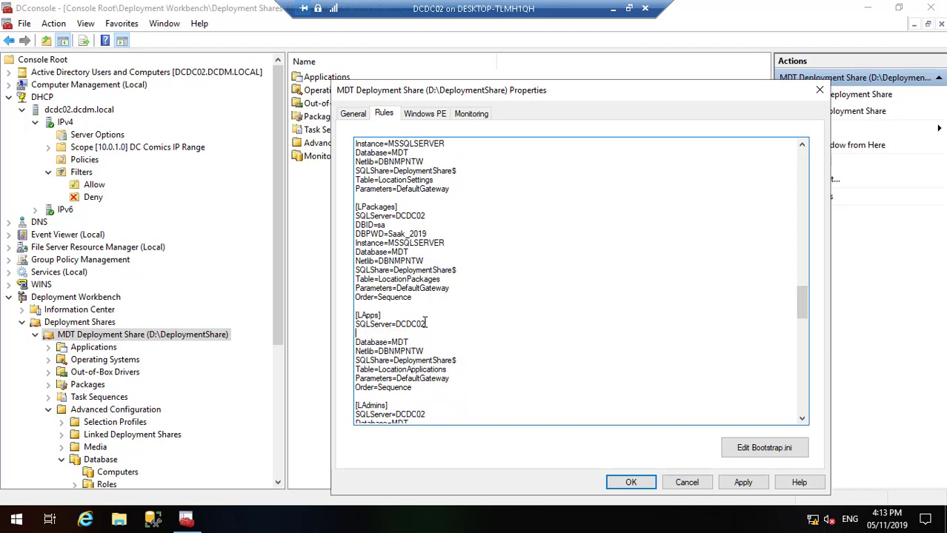
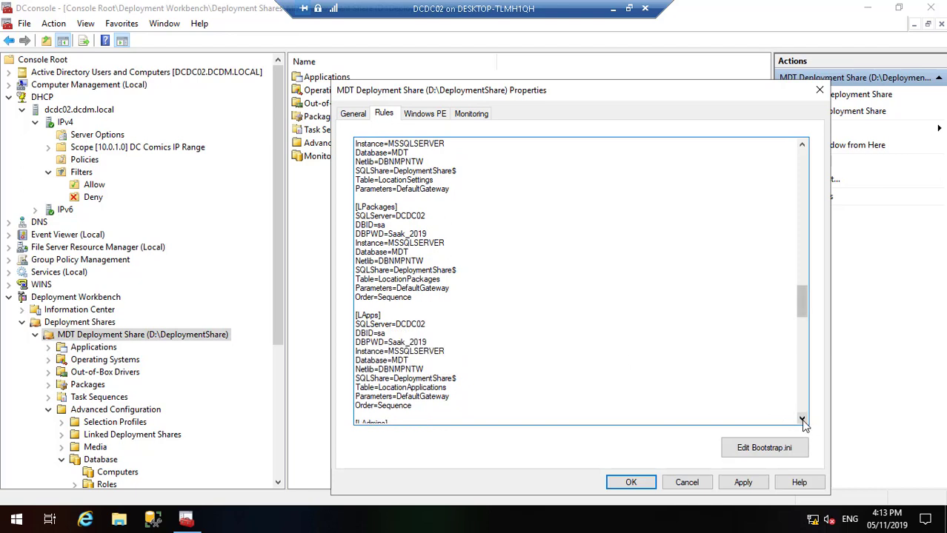
left_click(803, 419)
left_click(803, 420)
left_click(803, 420)
left_click(802, 420)
left_click(803, 420)
left_click(802, 420)
left_click(803, 420)
left_click(802, 419)
left_click(803, 419)
left_click(803, 419)
left_click(803, 419)
left_click(803, 419)
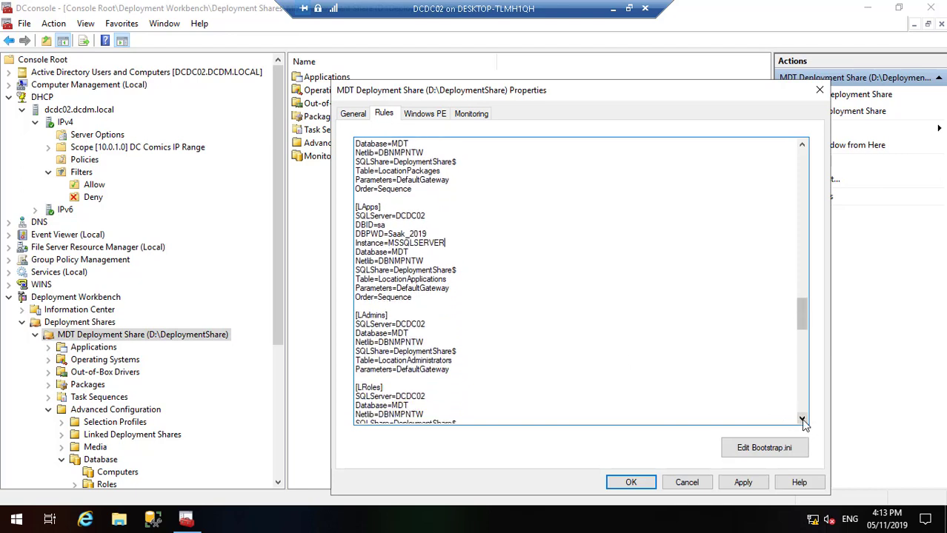
left_click(424, 319)
key("Return")
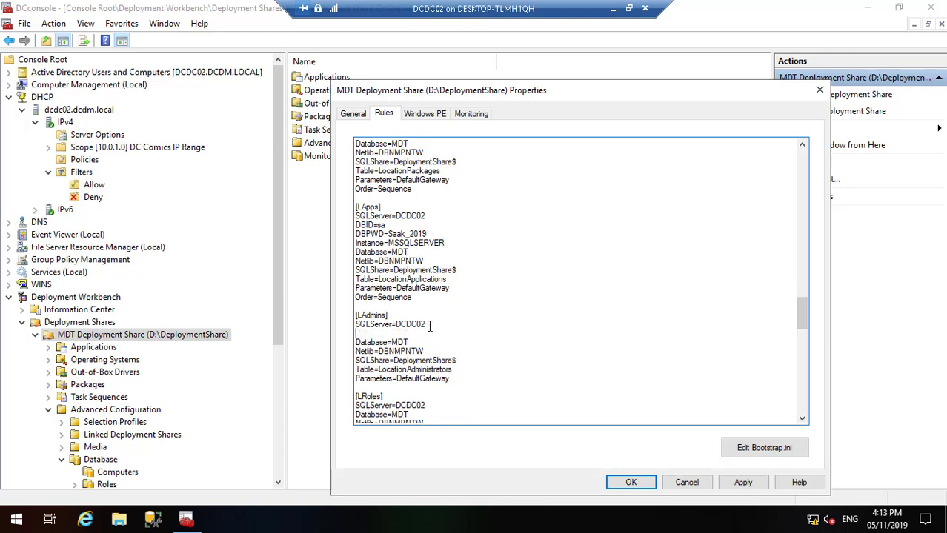
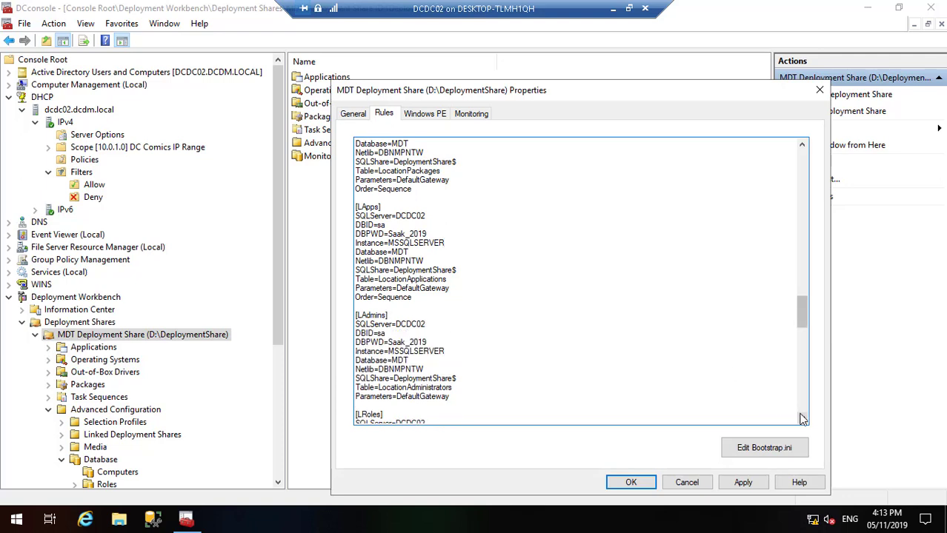
left_click(803, 419)
left_click(802, 419)
left_click(803, 419)
left_click(803, 419)
left_click(803, 419)
left_click(803, 419)
left_click(803, 419)
left_click(803, 420)
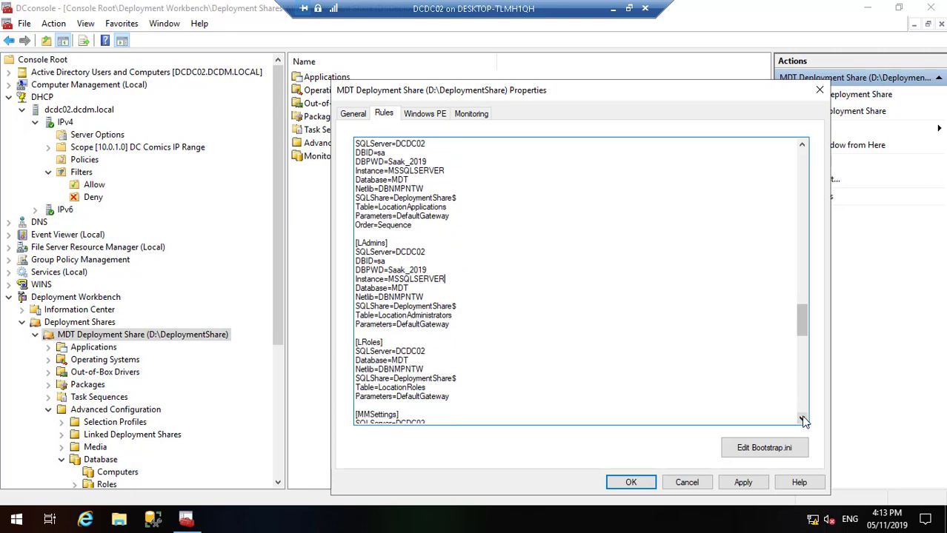
left_click(803, 419)
left_click(803, 419)
left_click(803, 419)
left_click(802, 419)
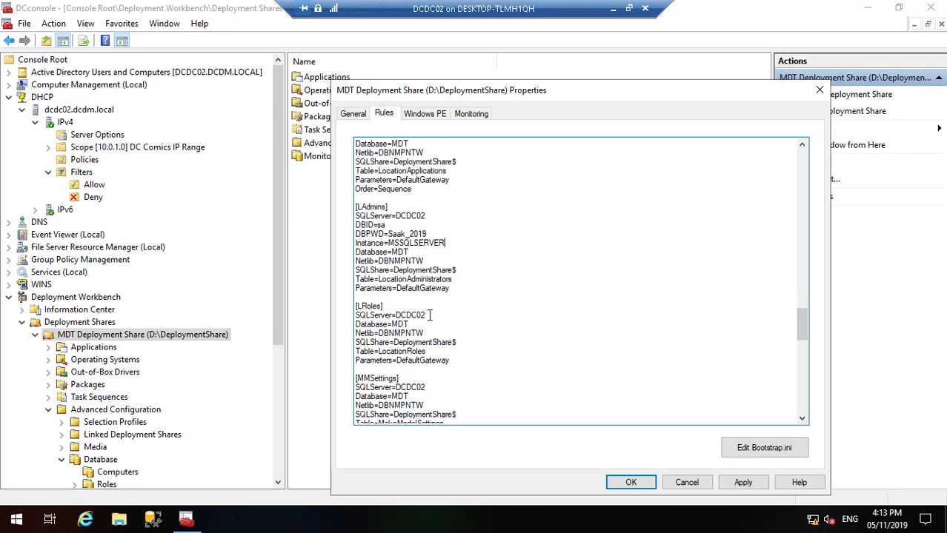
key("Return")
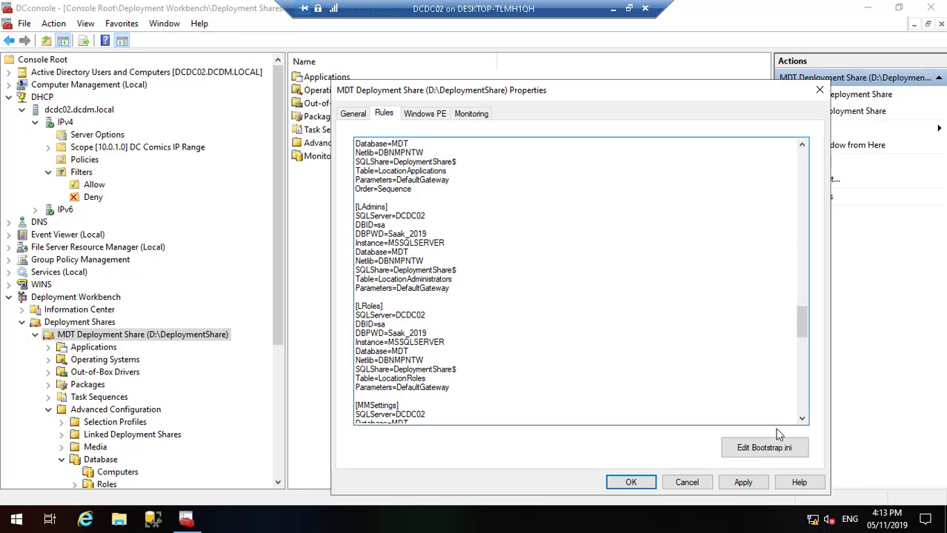
Step: Paste the DBID, DBPWD and Instance=MSSQLSERVER lines into [MMSettings] and [MMPackages]
left_click(801, 420)
left_click(801, 420)
left_click(802, 420)
left_click(802, 419)
left_click(801, 419)
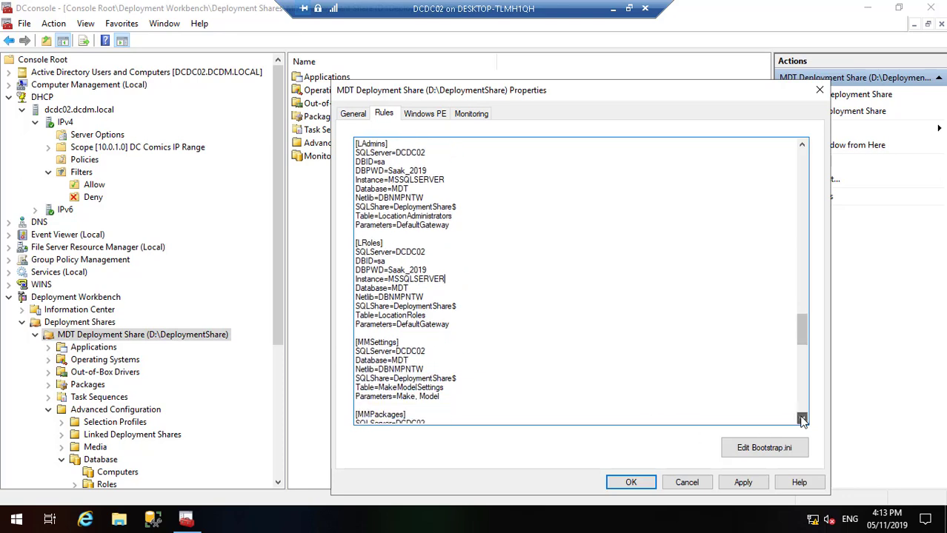
left_click(801, 420)
left_click(801, 420)
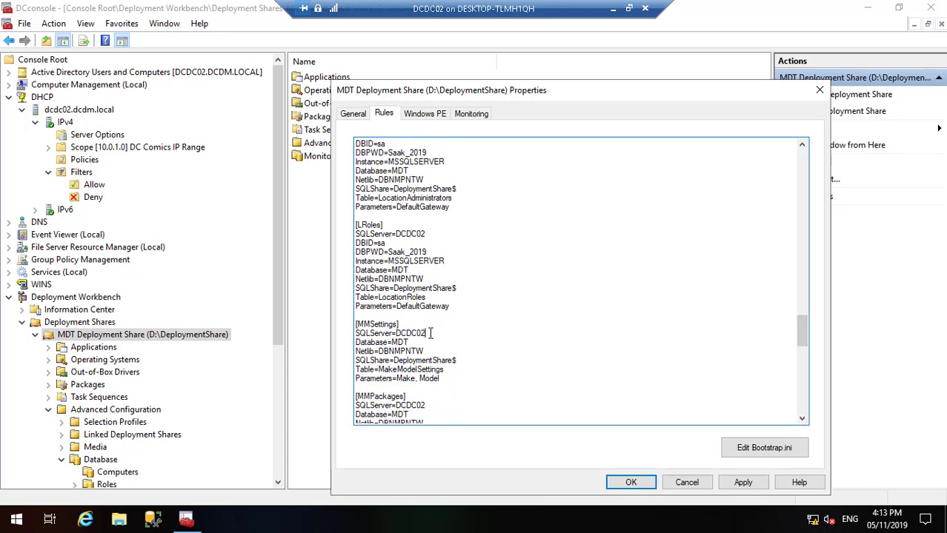
key("Return")
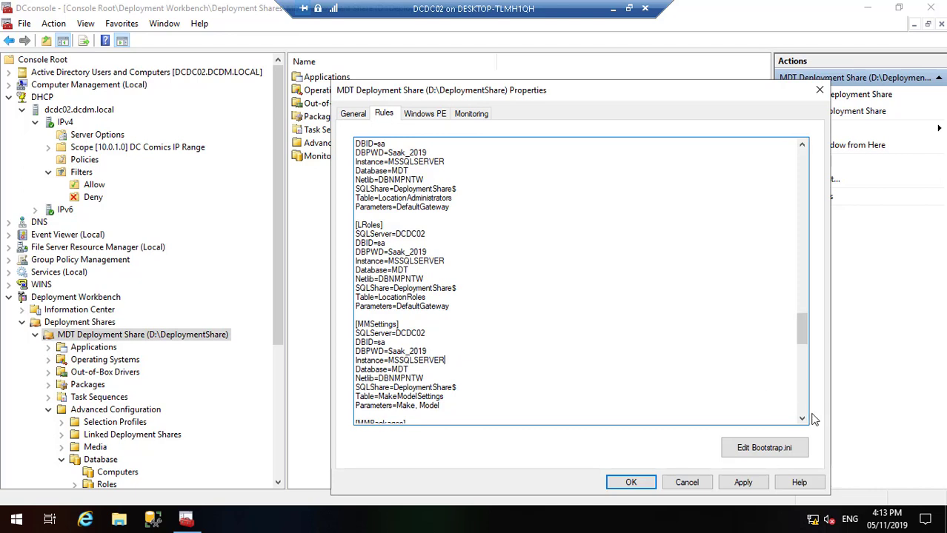
left_click(802, 419)
left_click(802, 420)
left_click(802, 419)
left_click(802, 419)
left_click(802, 419)
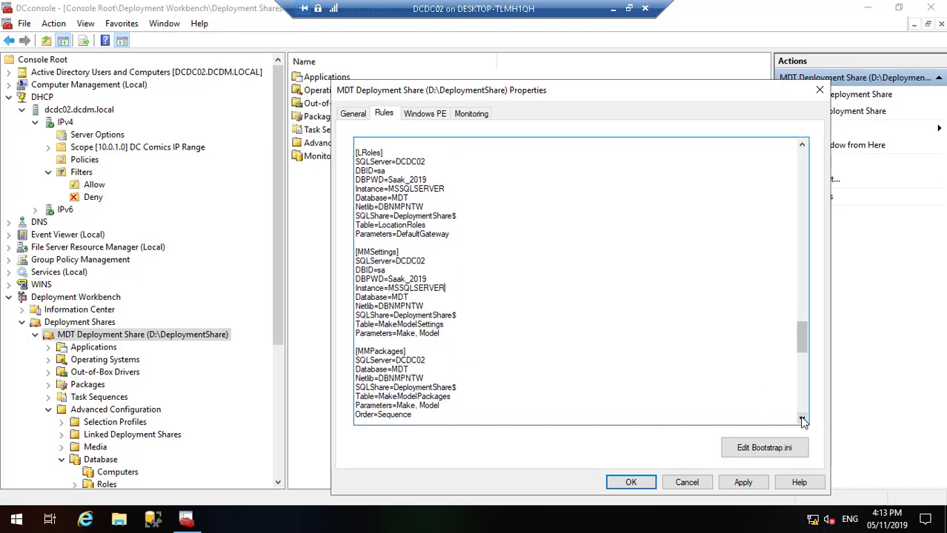
left_click(803, 419)
left_click(802, 420)
left_click(802, 419)
left_click(802, 419)
left_click(802, 419)
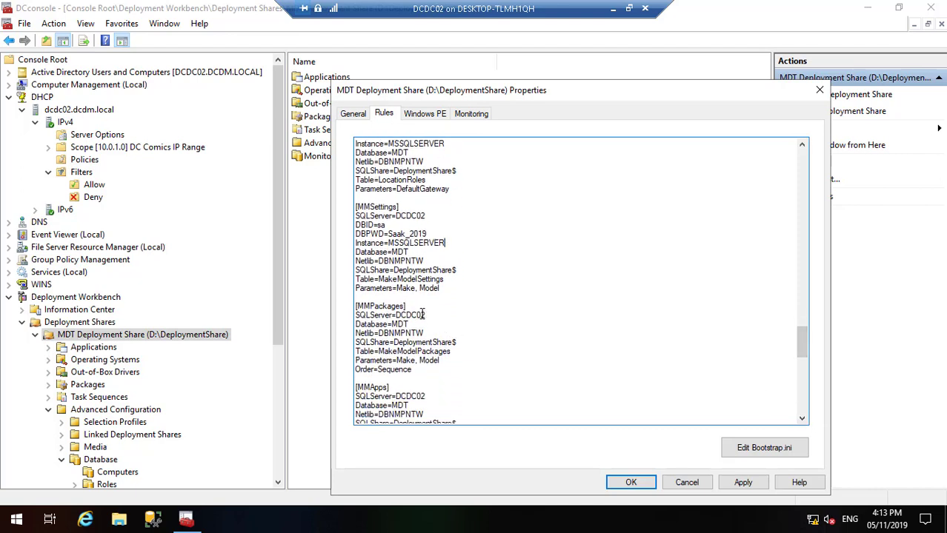
key("Return")
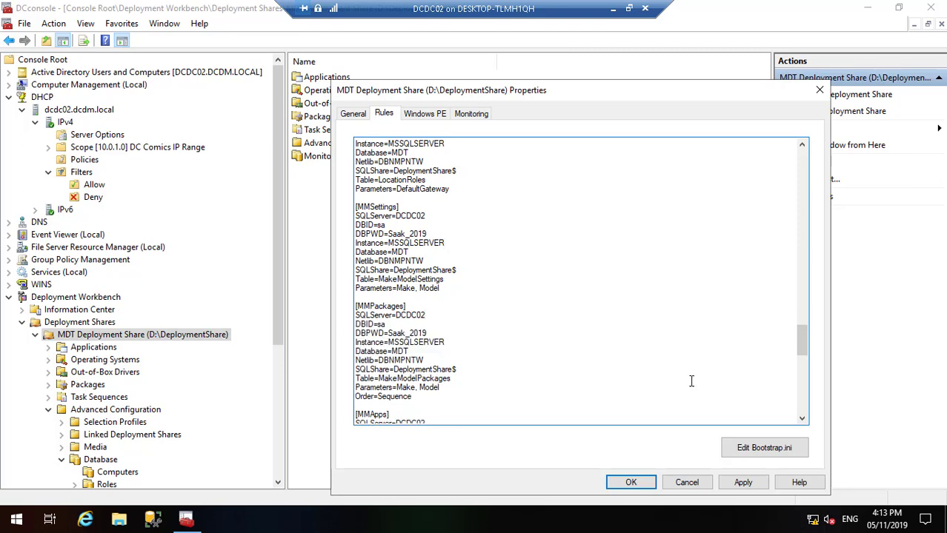
Step: Paste the DBID, DBPWD and Instance=MSSQLSERVER lines into [MMApps] and [MMAdmins]
left_click(802, 419)
left_click(803, 419)
left_click(802, 419)
left_click(802, 419)
left_click(802, 419)
left_click(802, 419)
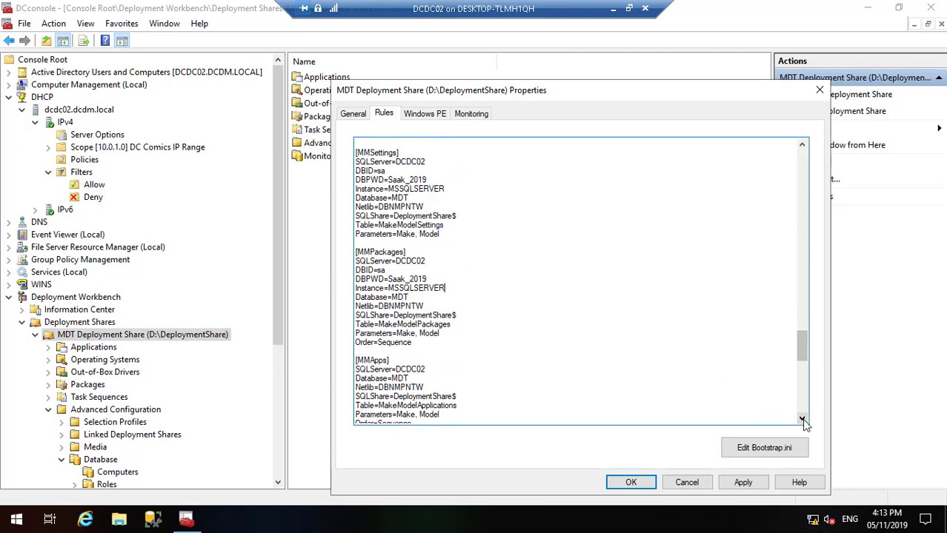
left_click(802, 419)
left_click(802, 419)
left_click(803, 419)
left_click(802, 419)
left_click(803, 420)
left_click(802, 419)
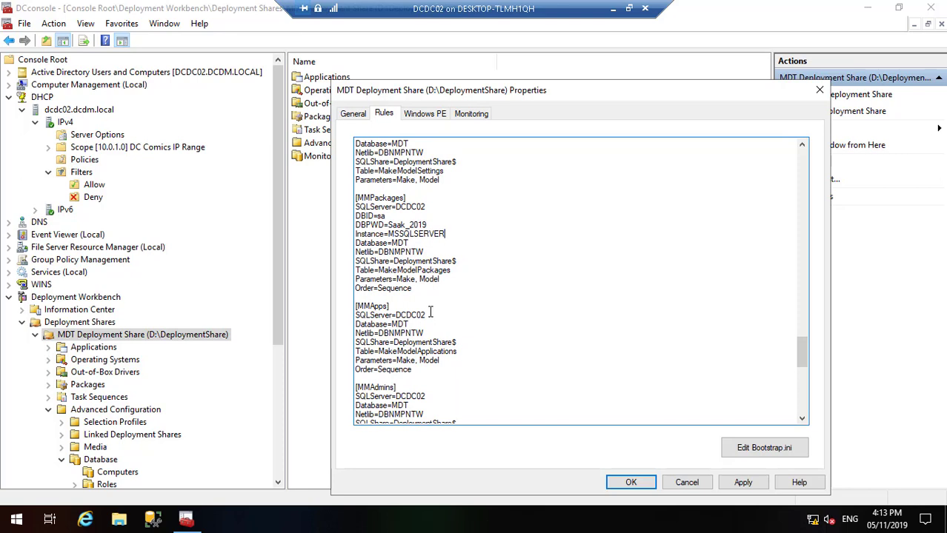
key("Return")
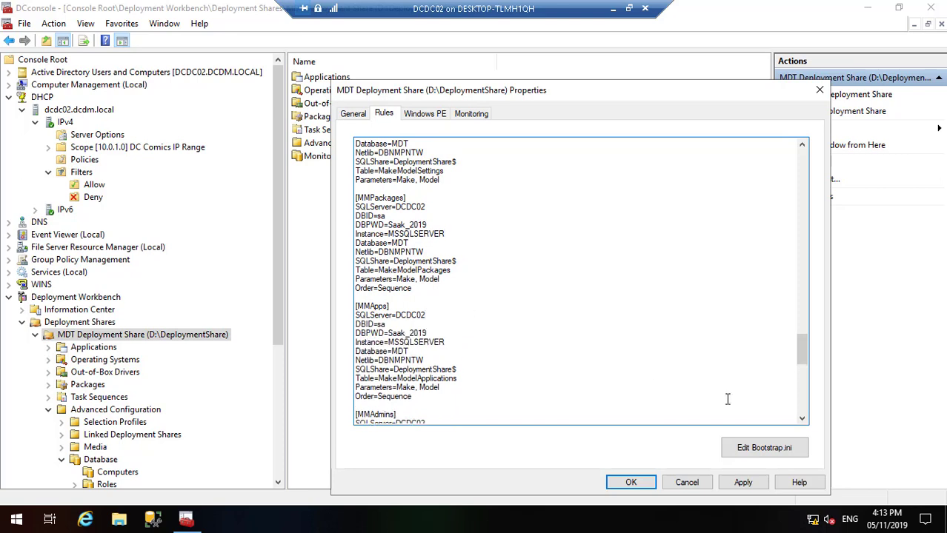
left_click(802, 419)
left_click(802, 419)
left_click(802, 419)
left_click(802, 419)
left_click(802, 419)
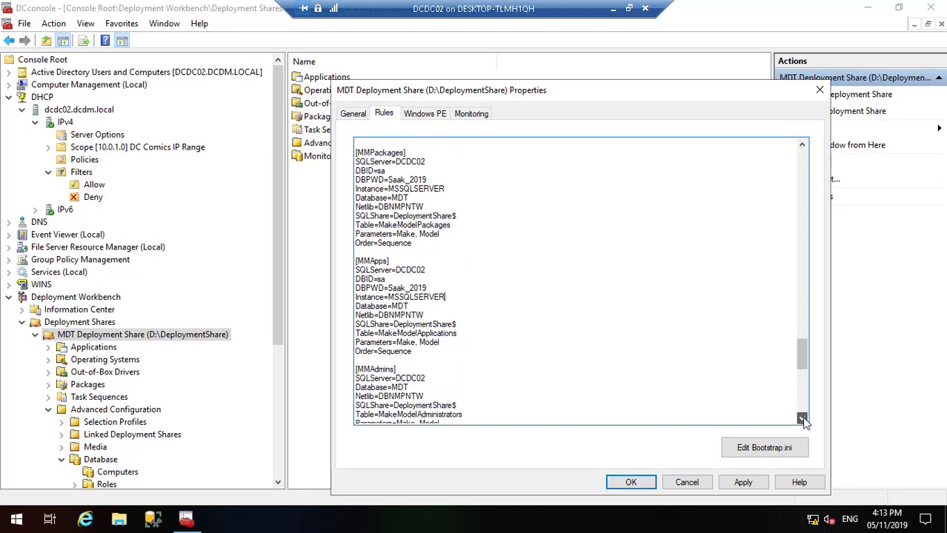
left_click(802, 420)
left_click(802, 420)
left_click(802, 419)
left_click(802, 420)
left_click(803, 419)
left_click(802, 419)
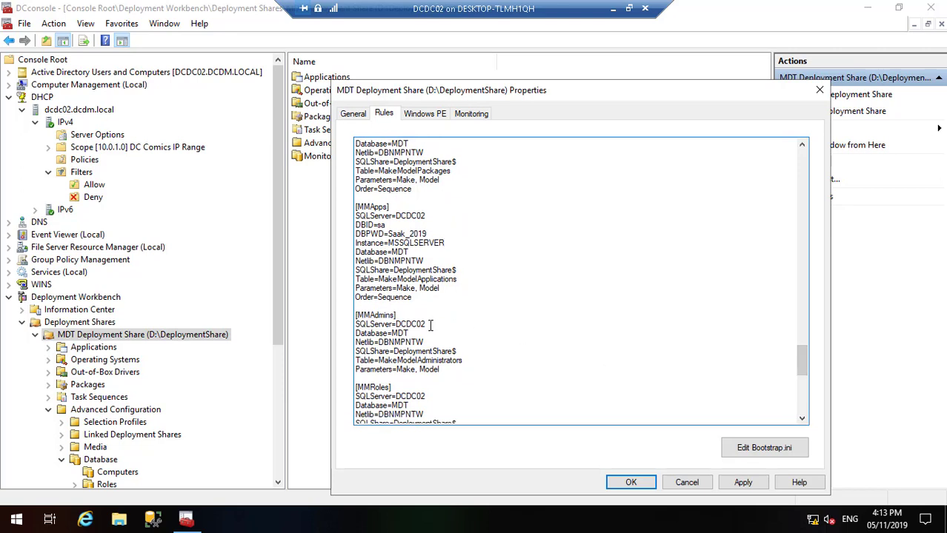
key("Return")
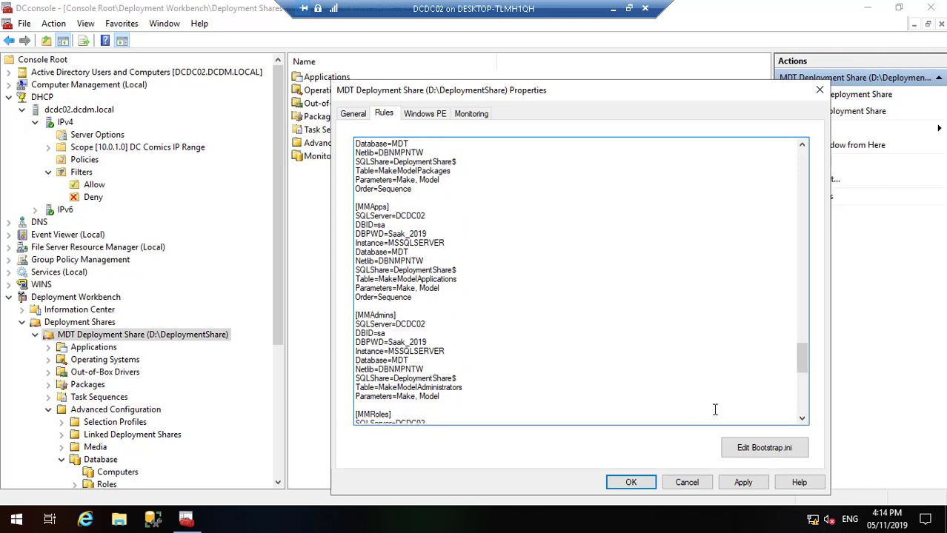
Step: Paste the DBID, DBPWD and Instance lines under SQLServer=DCDC02 in MMRoles and RSettings
triple_click(802, 419)
double_click(803, 419)
double_click(802, 419)
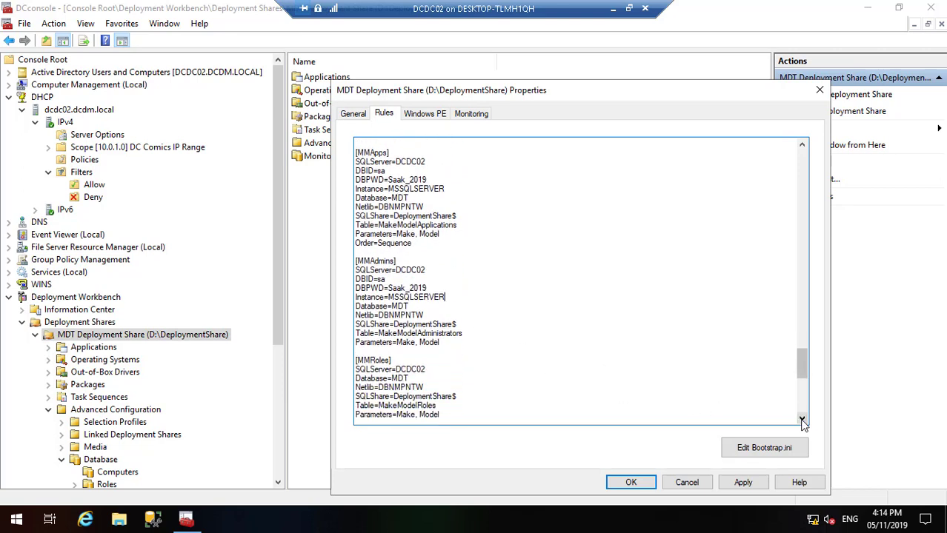
double_click(802, 419)
double_click(802, 419)
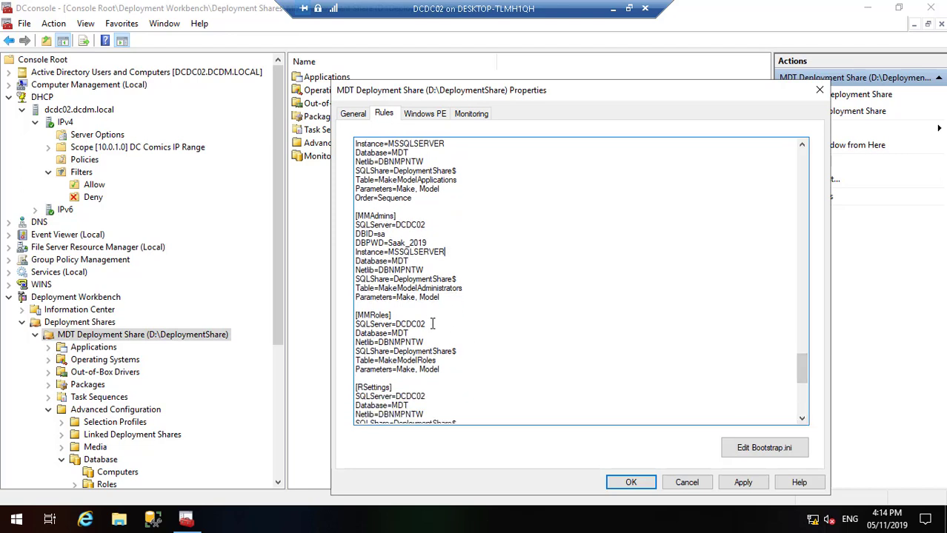
key("Return")
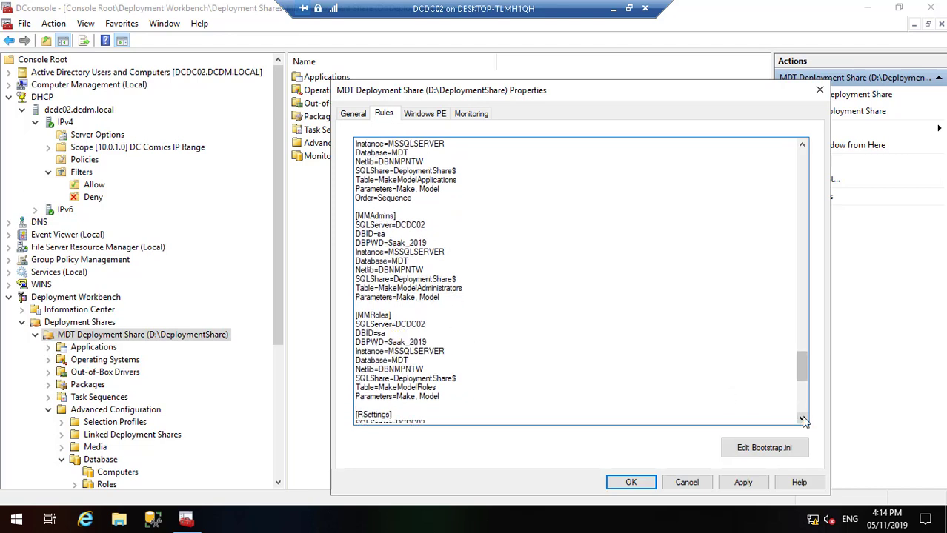
triple_click(803, 419)
triple_click(802, 419)
triple_click(802, 419)
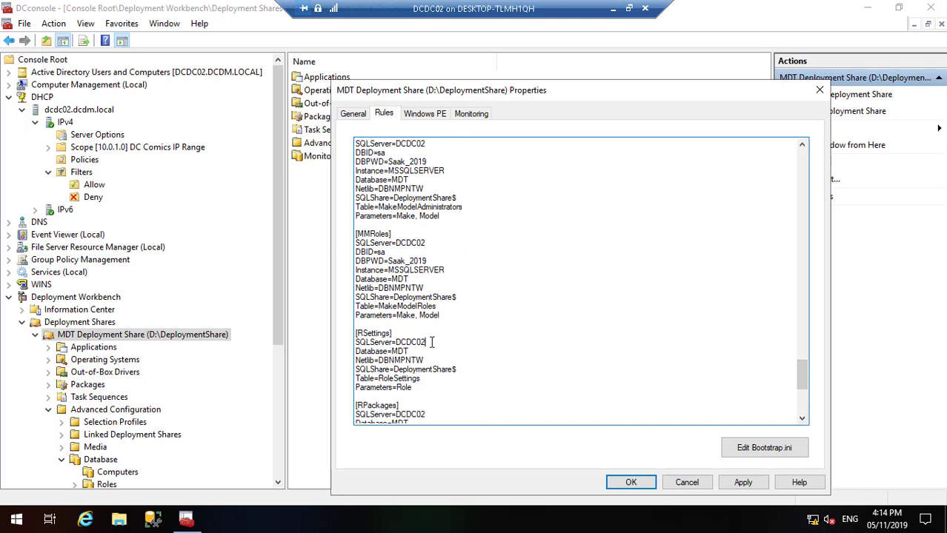
key("Return")
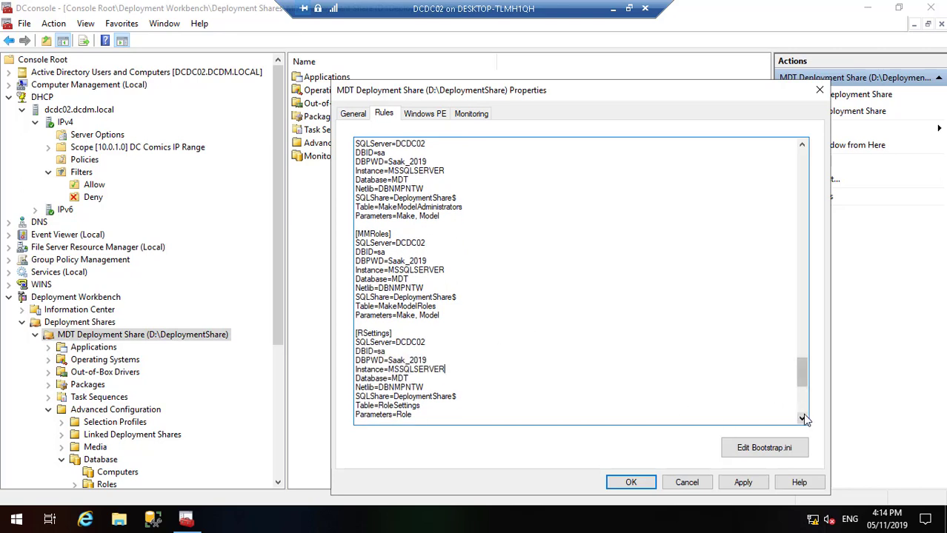
Step: Paste the same database credential and instance lines into the RPackages and RApps sections
double_click(803, 419)
triple_click(802, 419)
triple_click(802, 419)
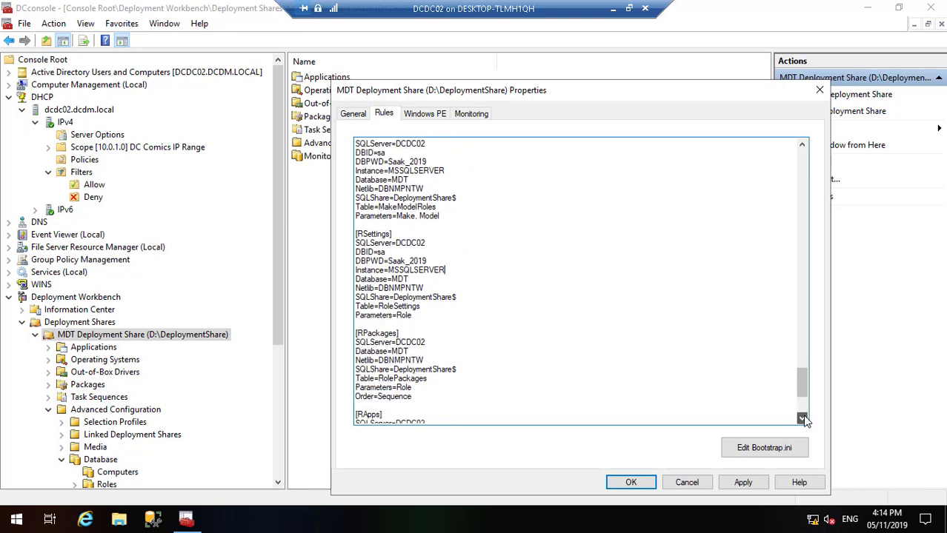
double_click(802, 420)
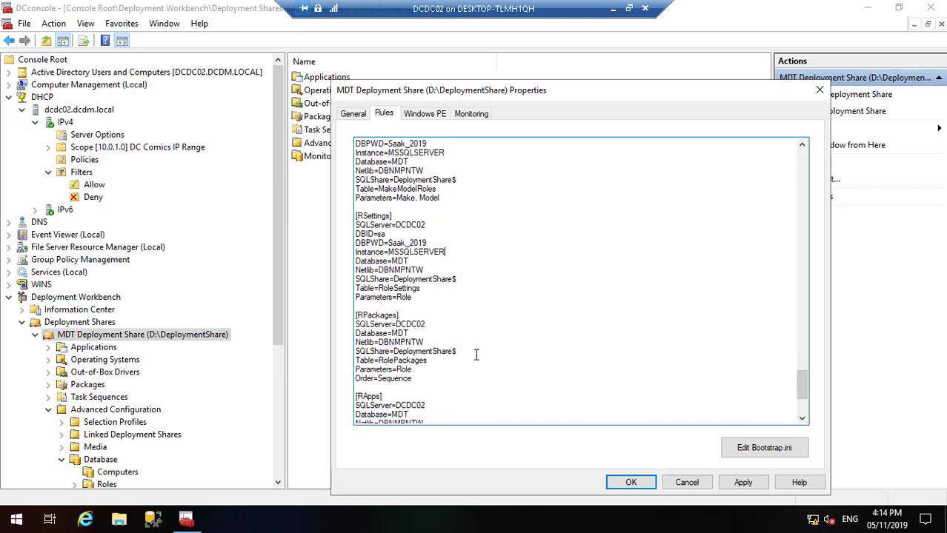
left_click(426, 324)
key("Return")
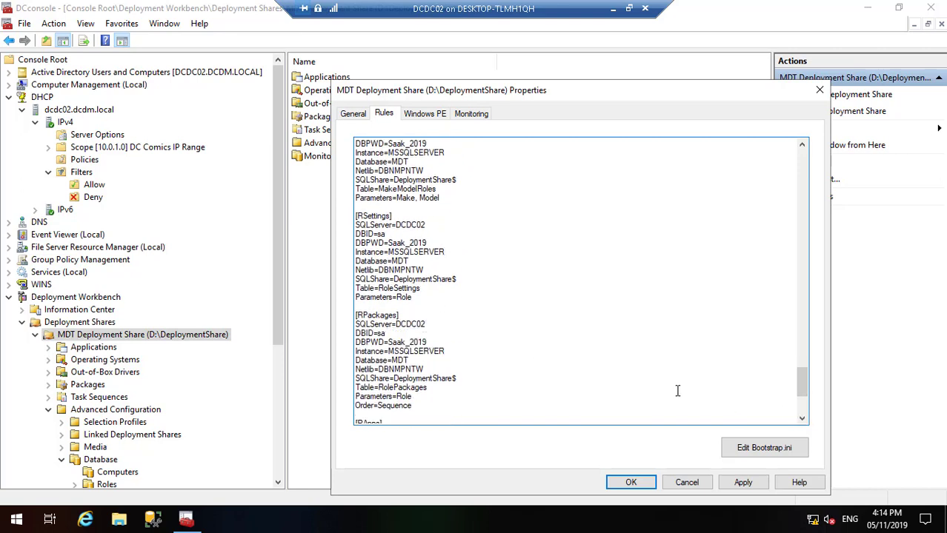
triple_click(802, 419)
triple_click(802, 420)
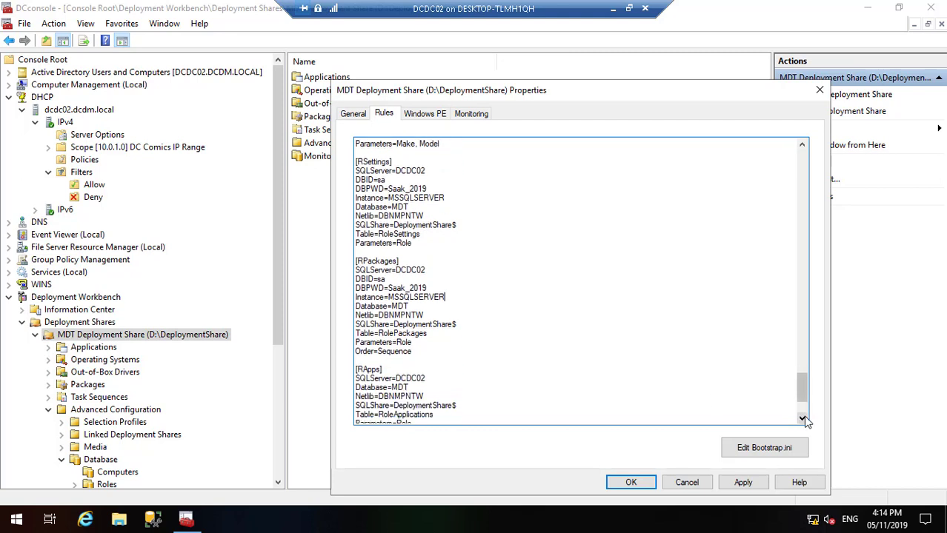
triple_click(802, 419)
triple_click(802, 419)
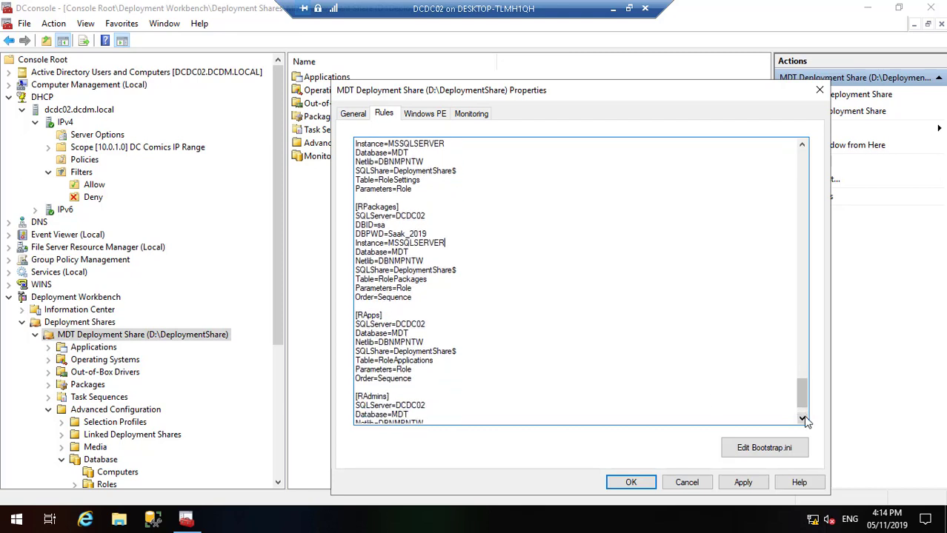
left_click(426, 325)
key("Return")
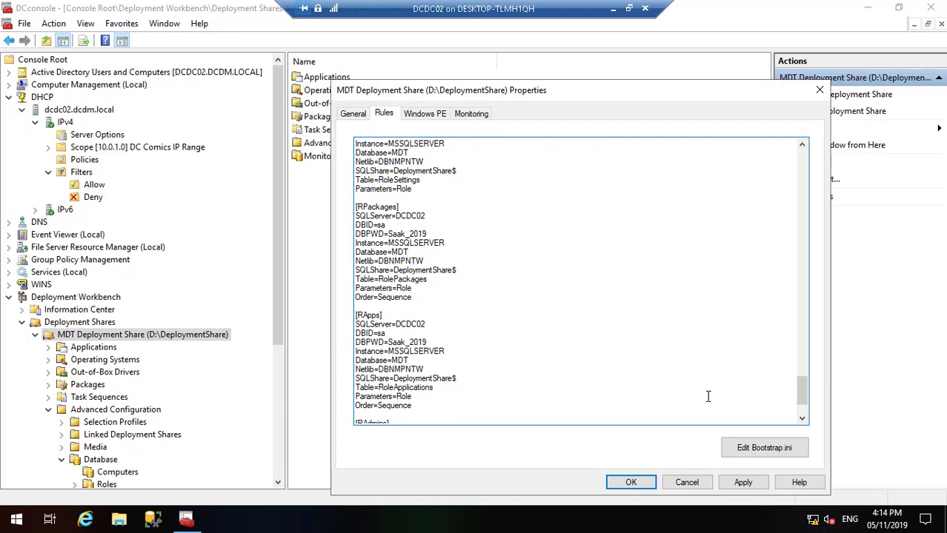
Step: Add the credential and instance lines to RAdmins, then apply the rules
triple_click(802, 419)
triple_click(802, 420)
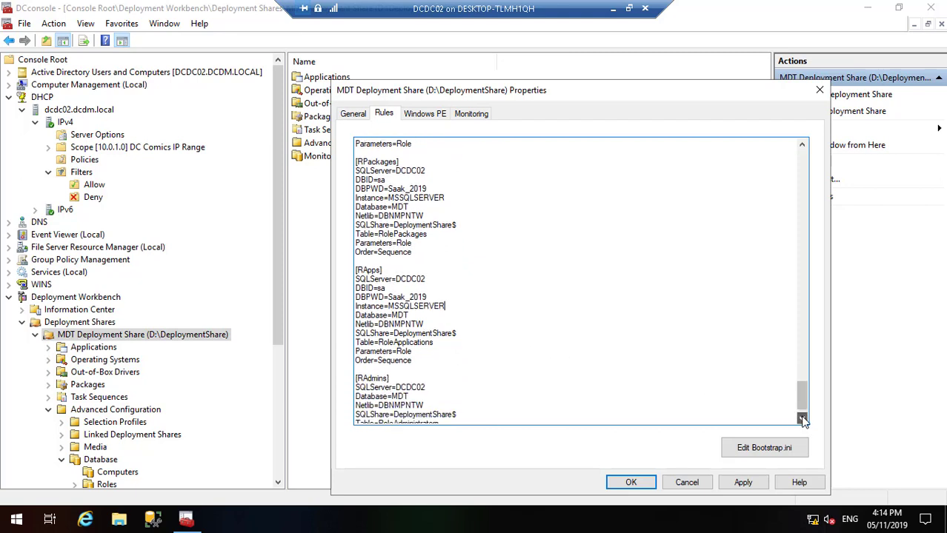
double_click(802, 419)
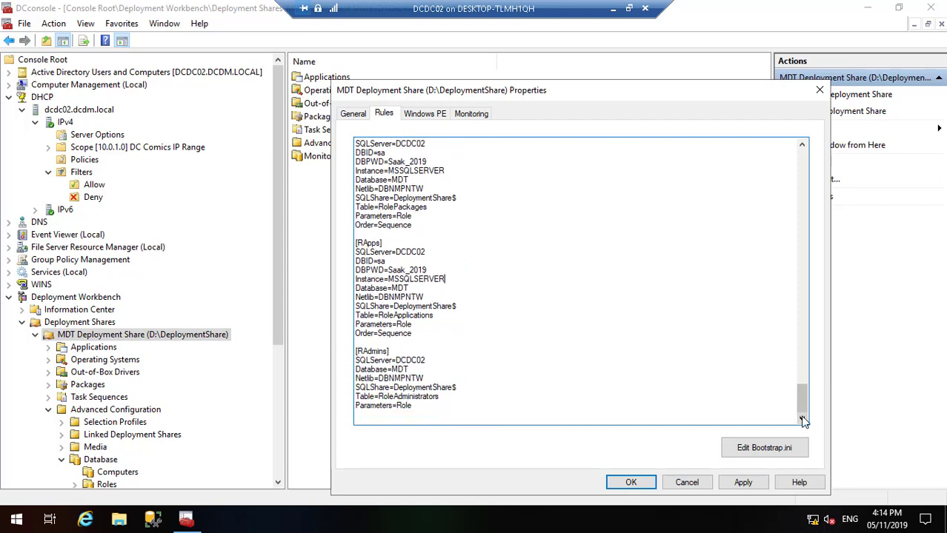
left_click(427, 361)
key("Return")
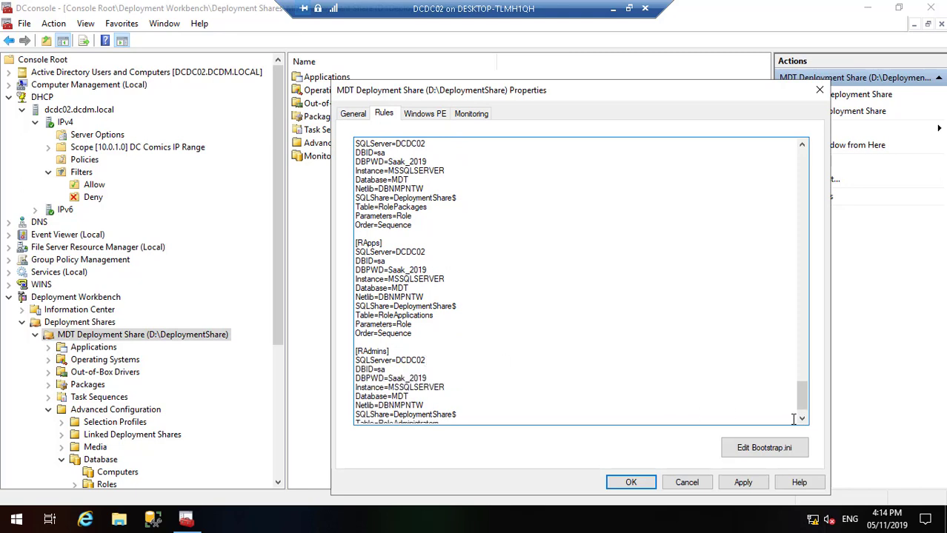
left_click(802, 419)
double_click(801, 419)
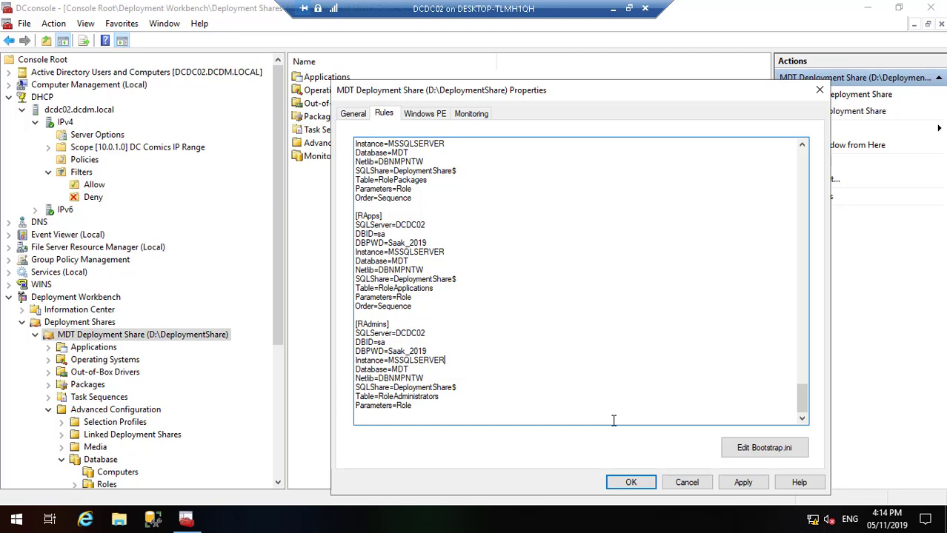
left_click(746, 481)
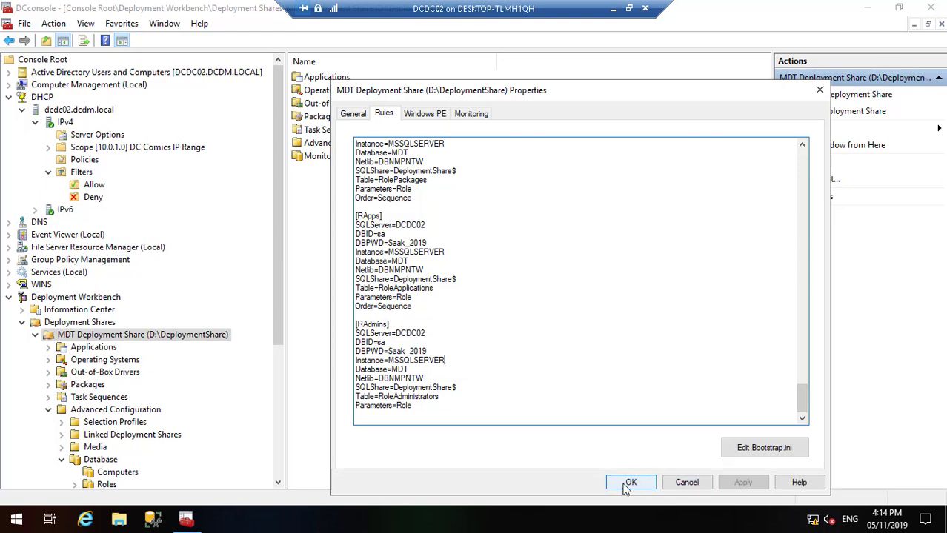
Step: Save the rules, close the share properties and close the MDT Deployment Share
left_click(630, 482)
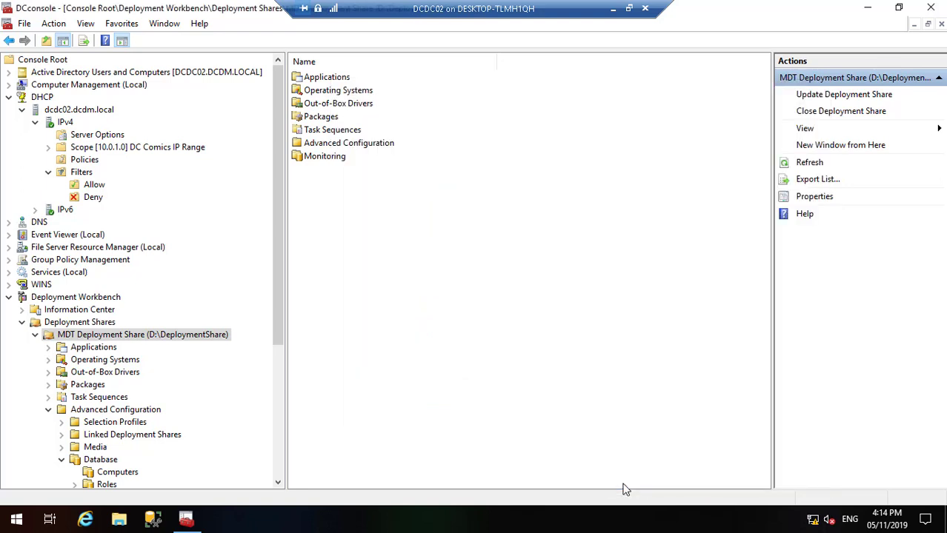
right_click(169, 335)
left_click(211, 359)
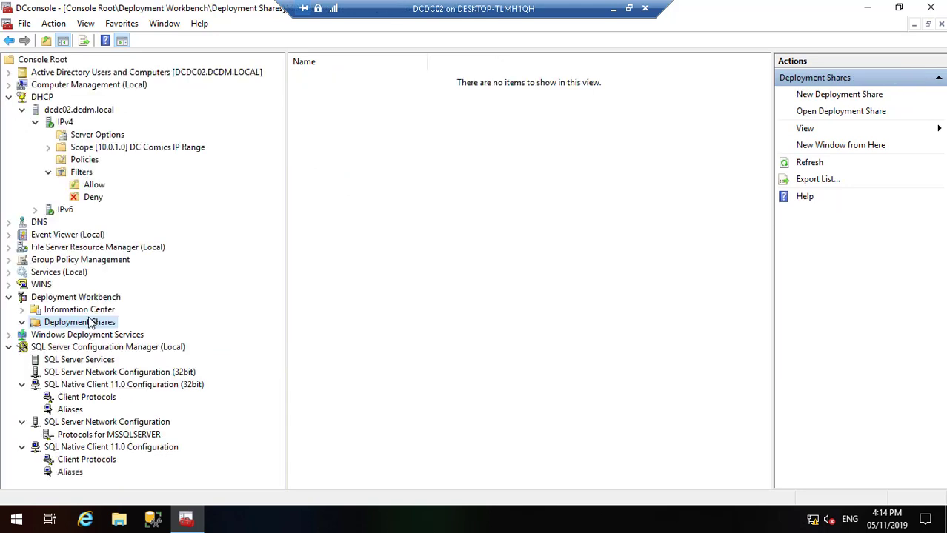
Step: Open D:\DeploymentShare on DCDC02 as an existing deployment share
right_click(91, 325)
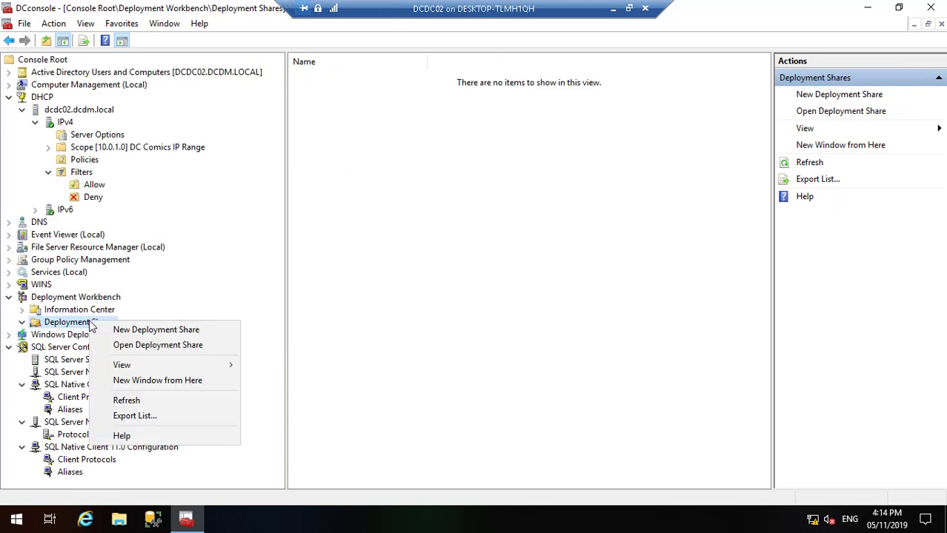
left_click(169, 345)
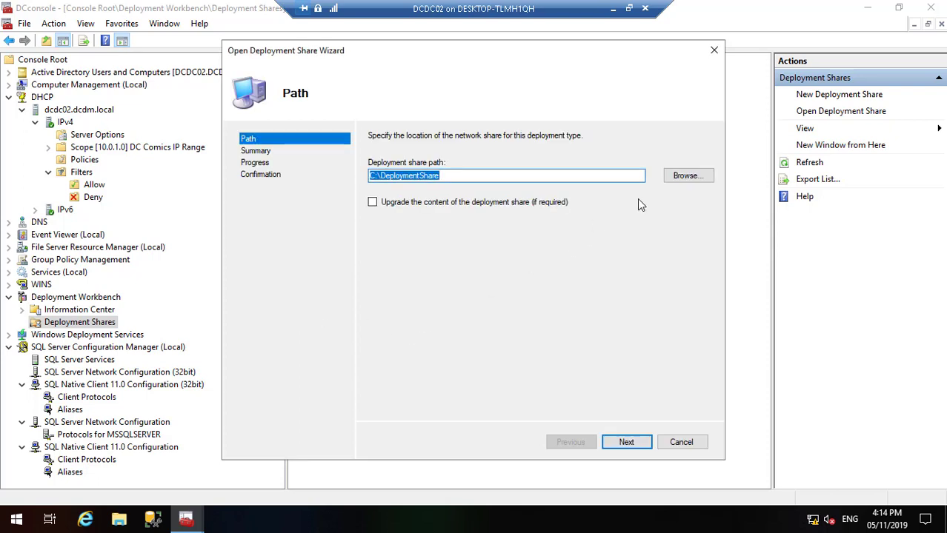
left_click(686, 177)
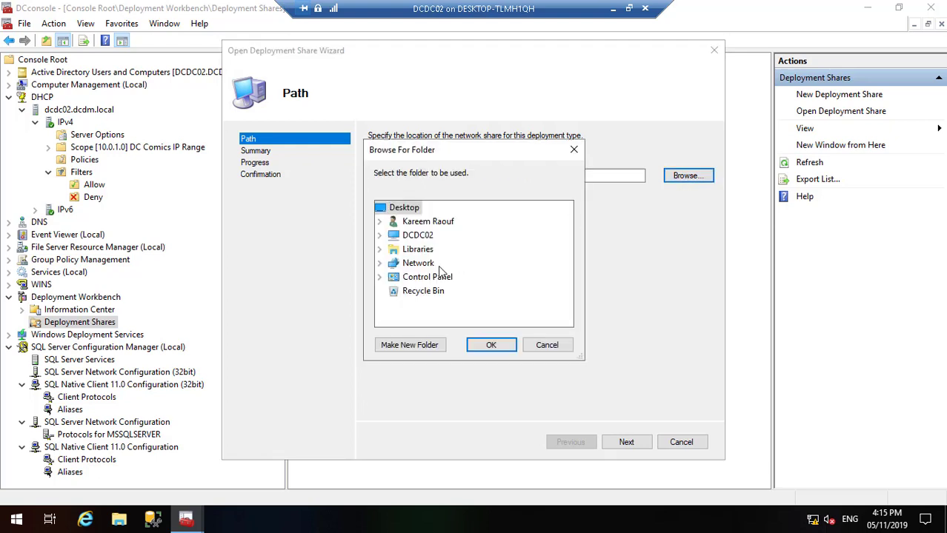
left_click(378, 236)
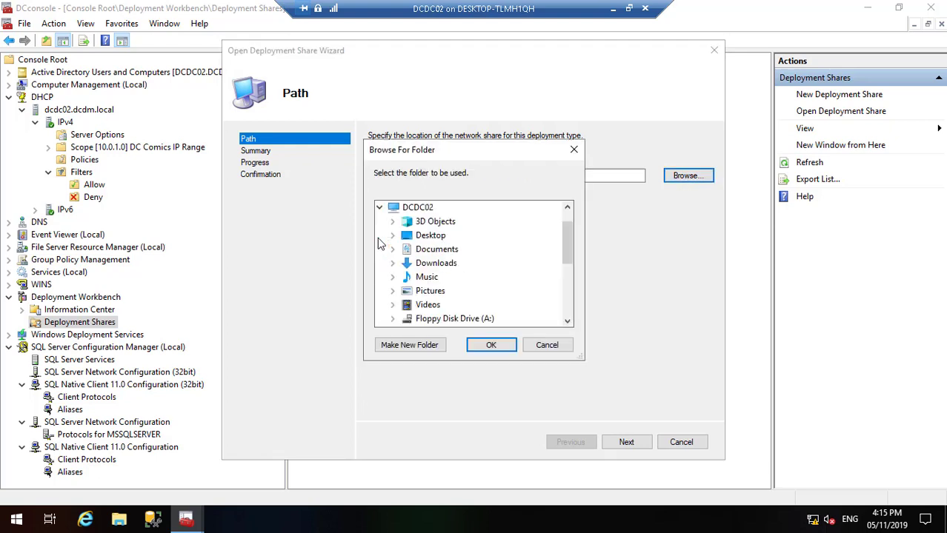
left_click(567, 322)
left_click(567, 321)
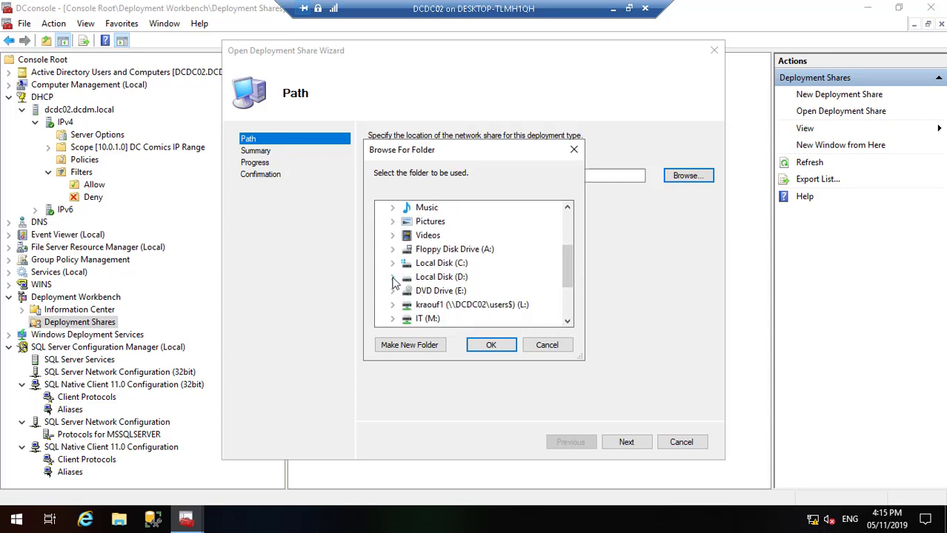
left_click(392, 278)
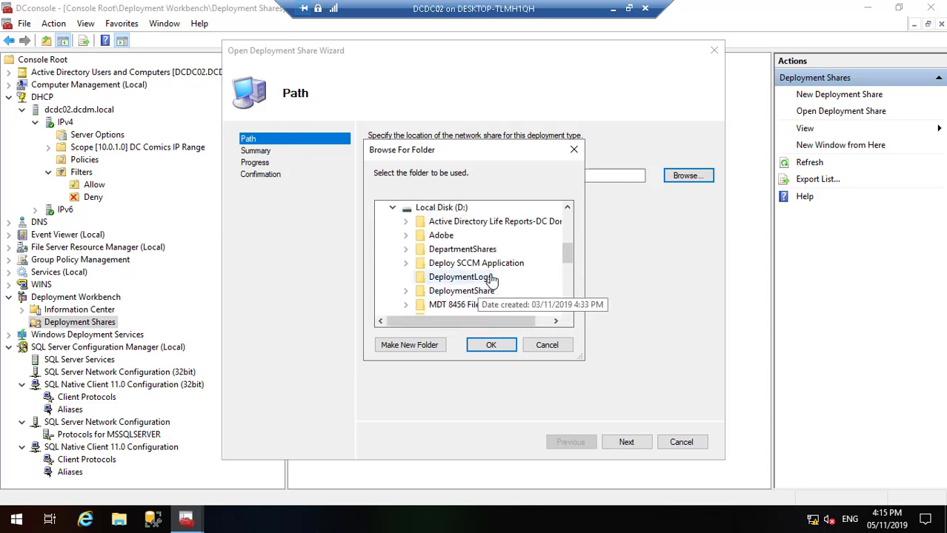
left_click(488, 293)
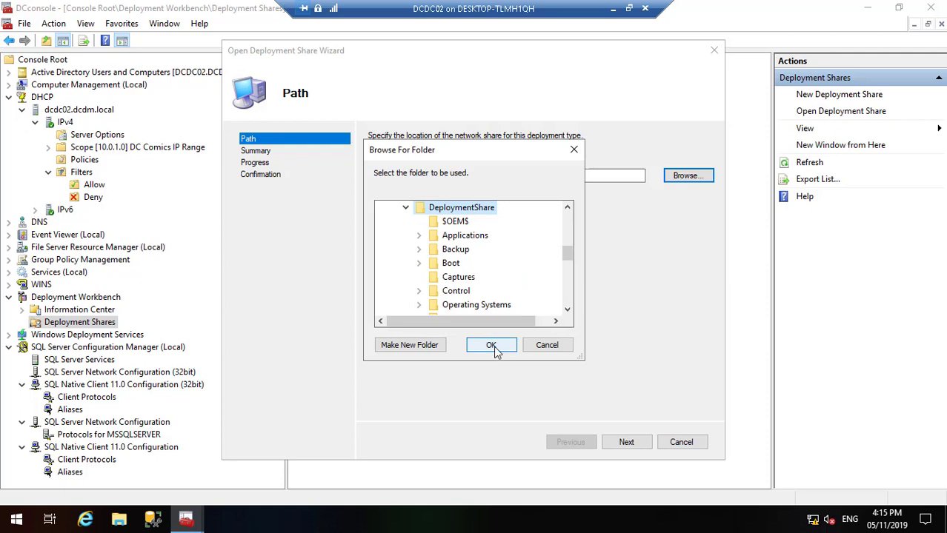
left_click(493, 347)
left_click(635, 446)
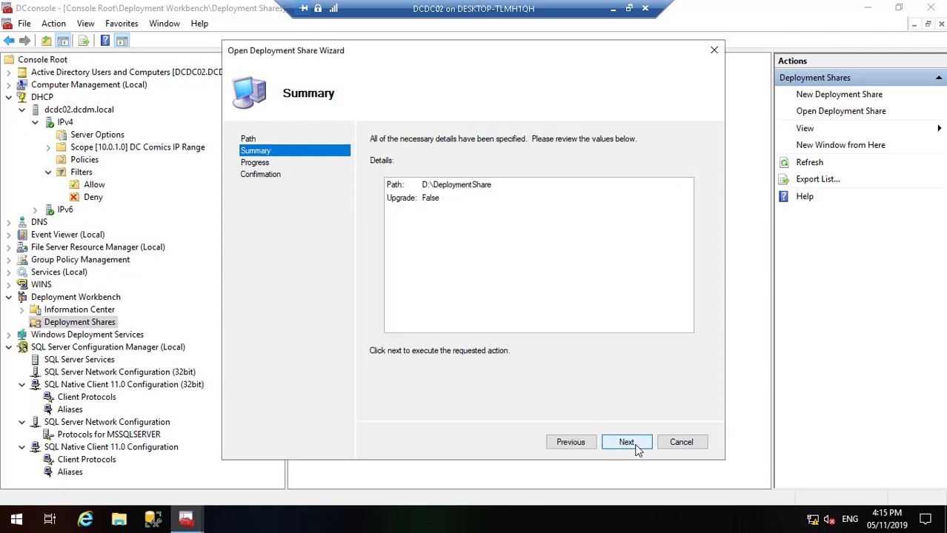
left_click(629, 443)
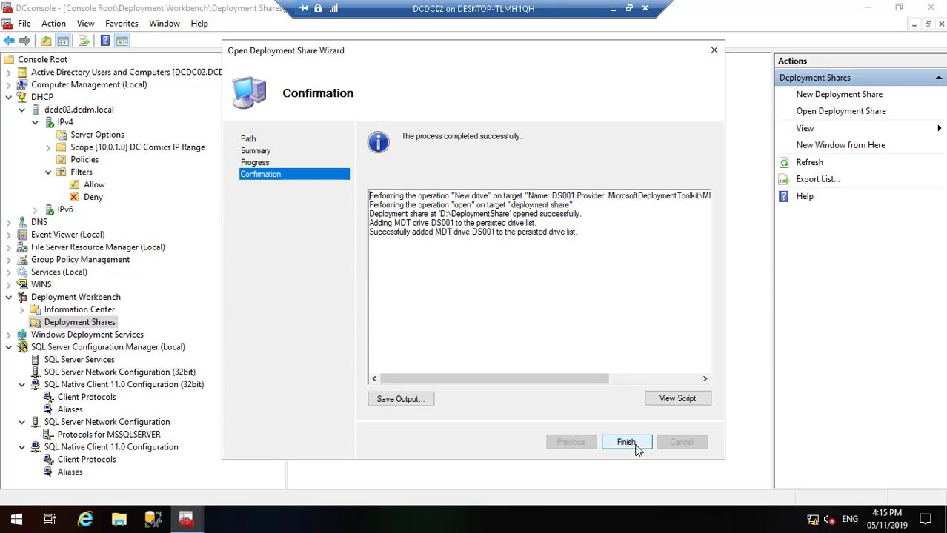
left_click(626, 443)
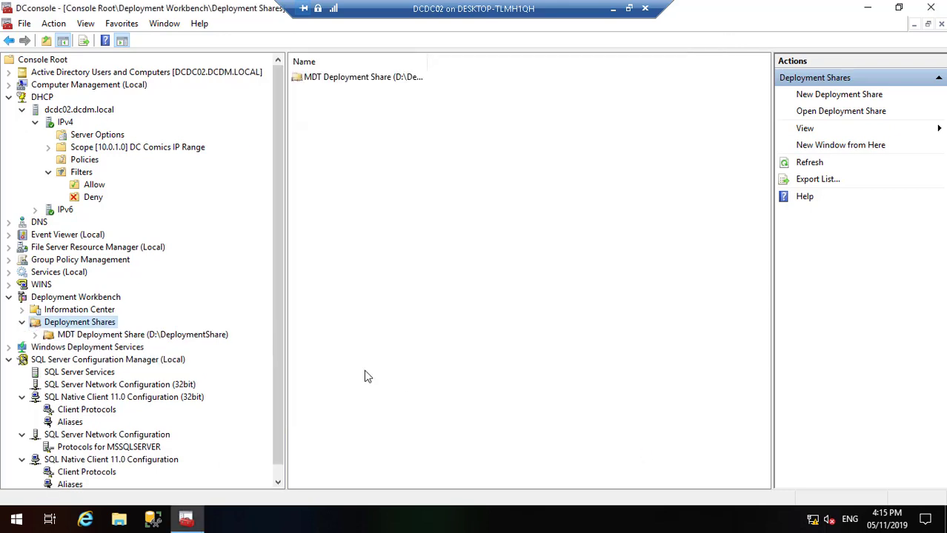
Step: Expand MDT Deployment Share, view its Applications, and review the Rules tab in its Properties
left_click(36, 335)
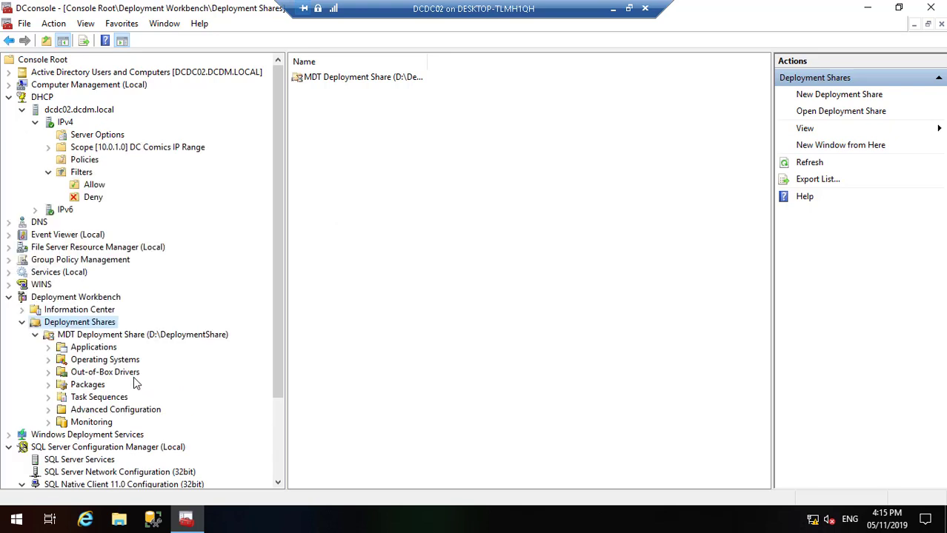
left_click(80, 349)
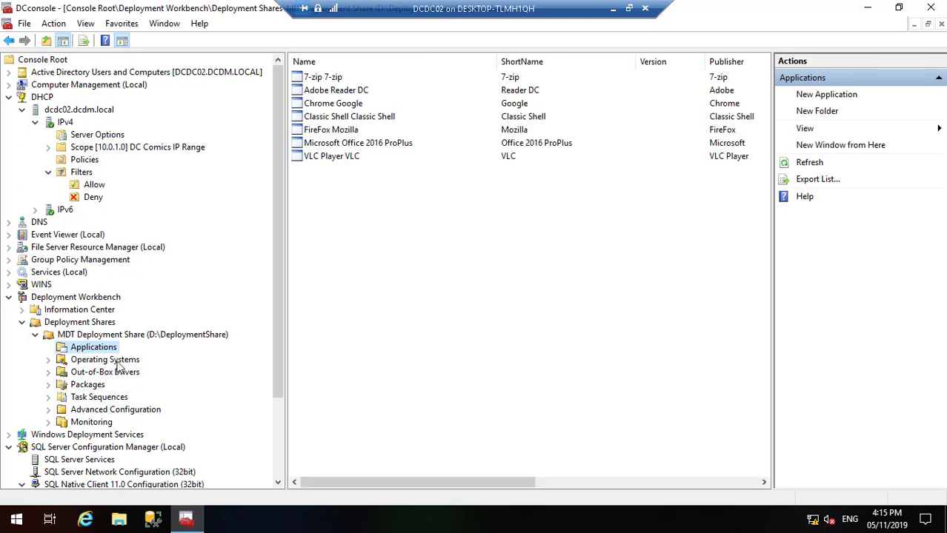
left_click(146, 337)
right_click(148, 339)
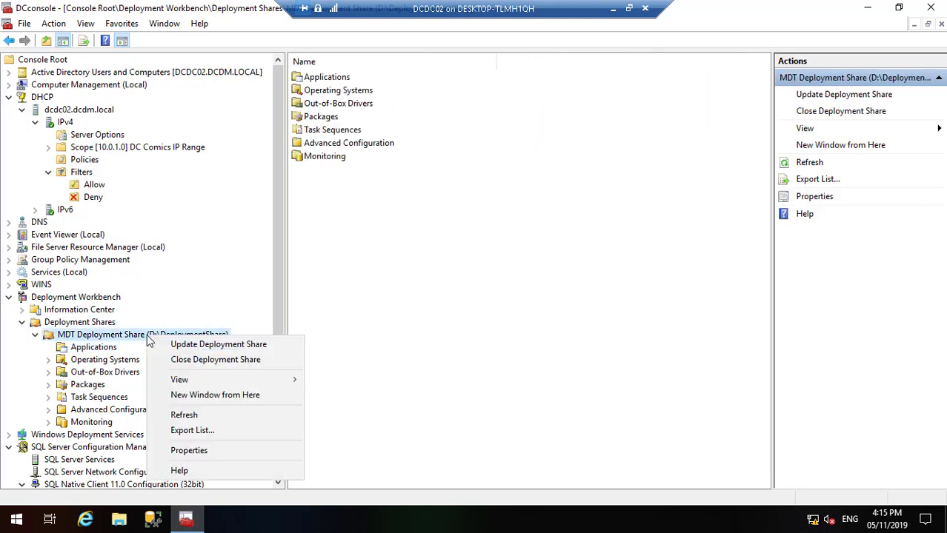
left_click(209, 452)
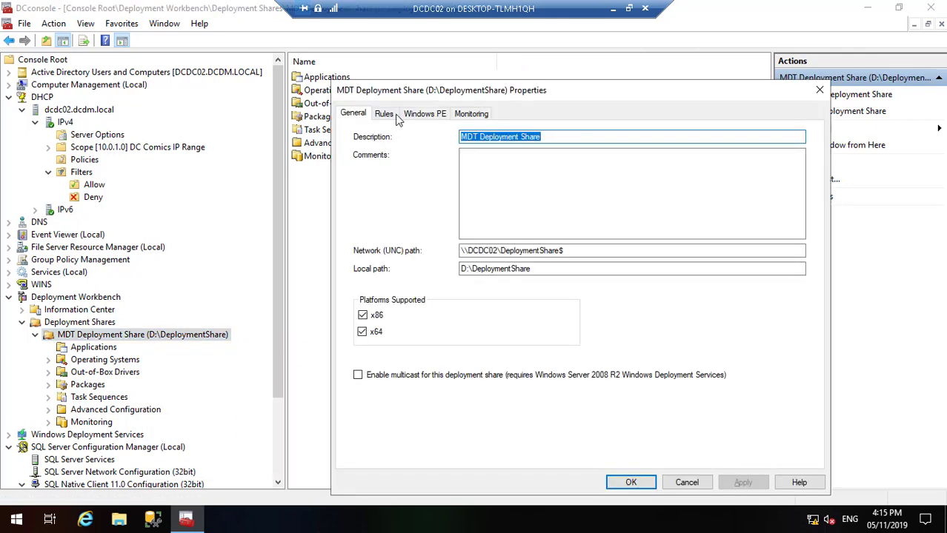
left_click(385, 114)
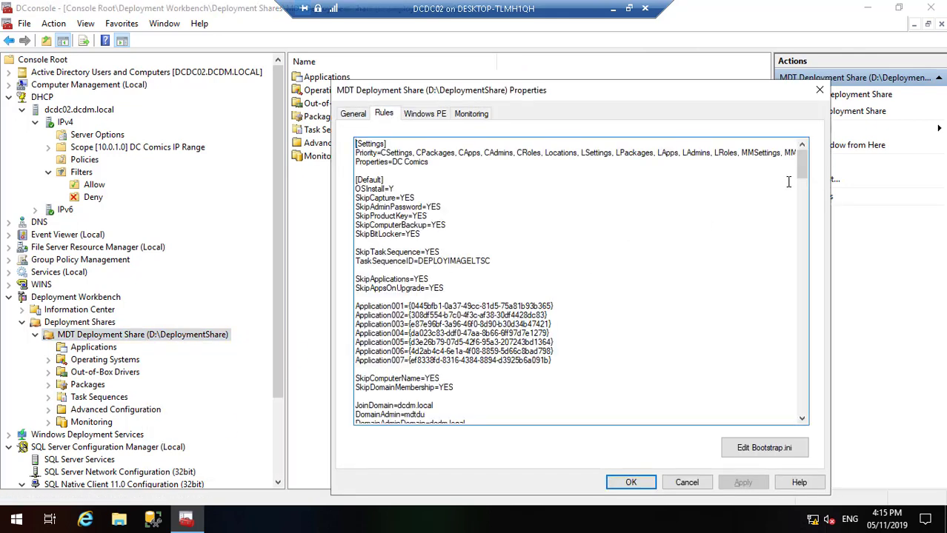
left_click_drag(803, 174, 804, 413)
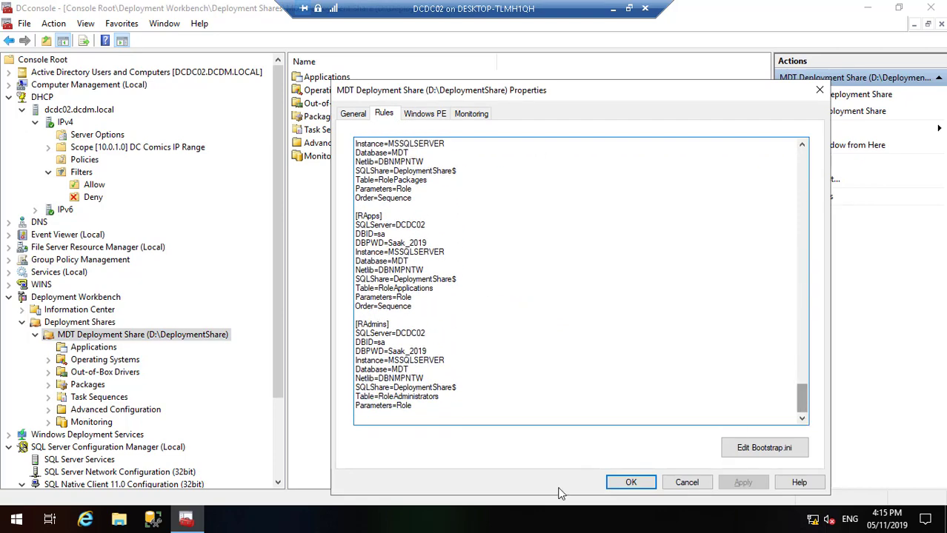
left_click(622, 482)
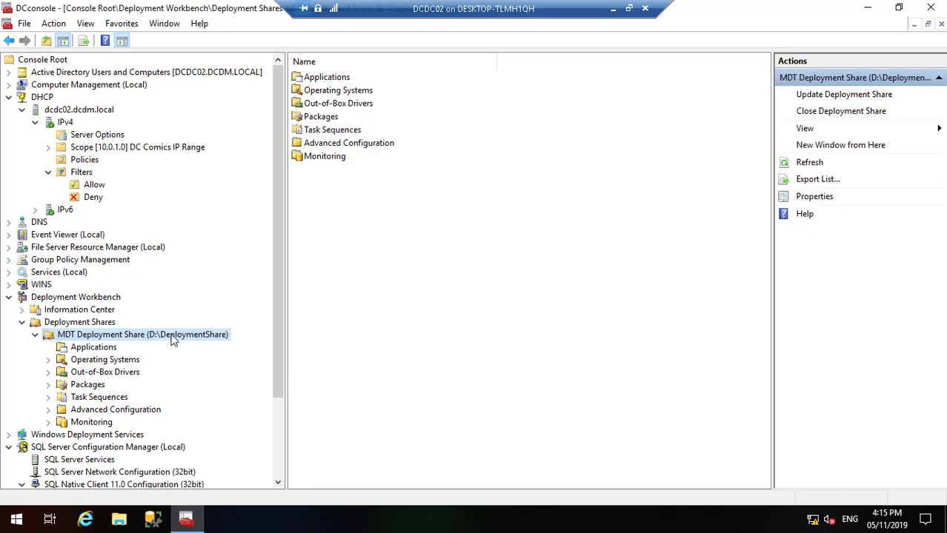
right_click(172, 339)
Step: Run Update Deployment Share with optimized boot image updating
left_click(209, 341)
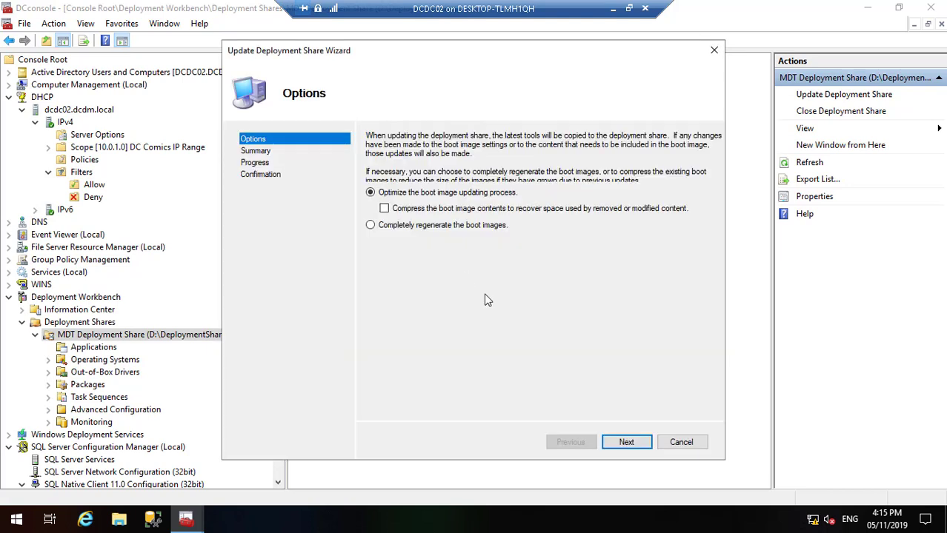
left_click(625, 443)
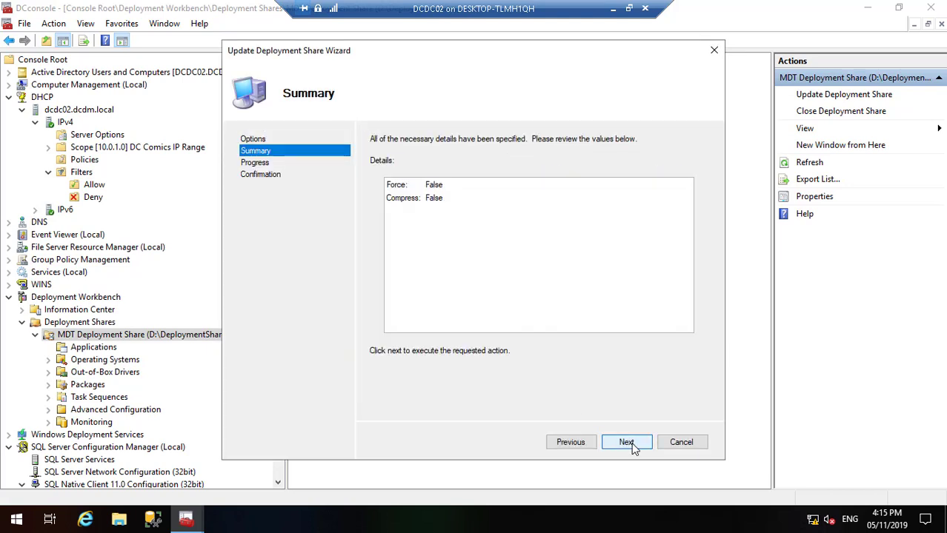
left_click(626, 444)
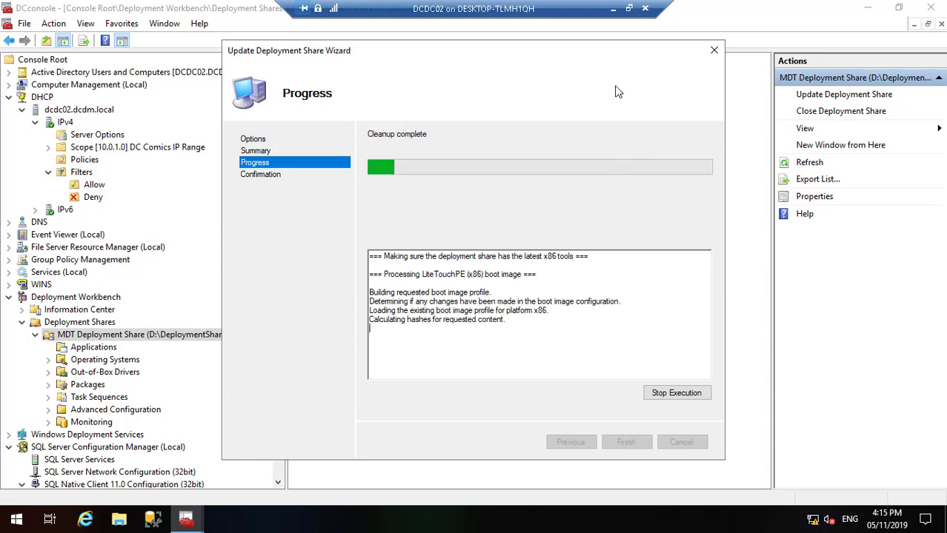
Step: Leave the remote session to return to Firefox
left_click(613, 9)
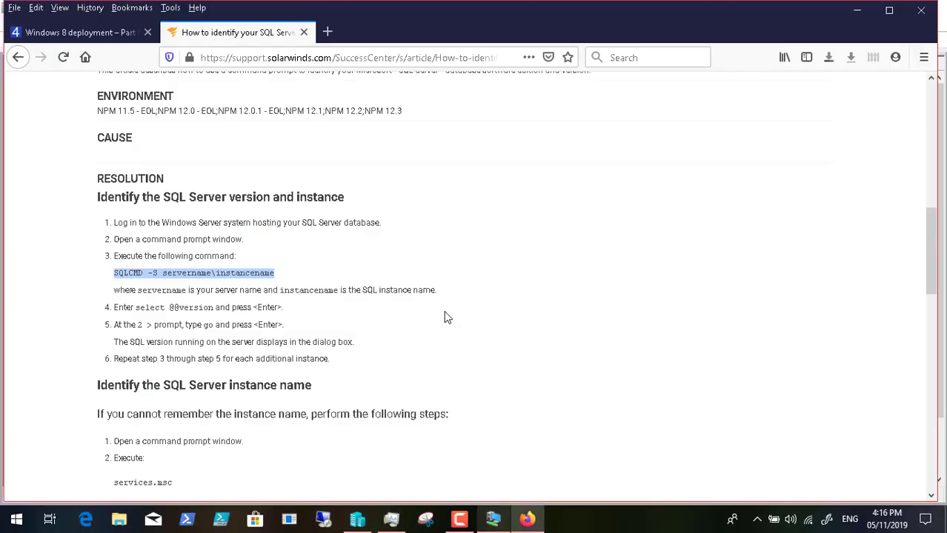
Step: Copy the 'List,MacAddress,Description' line from the blog post and return to the remote desktop
left_click(459, 518)
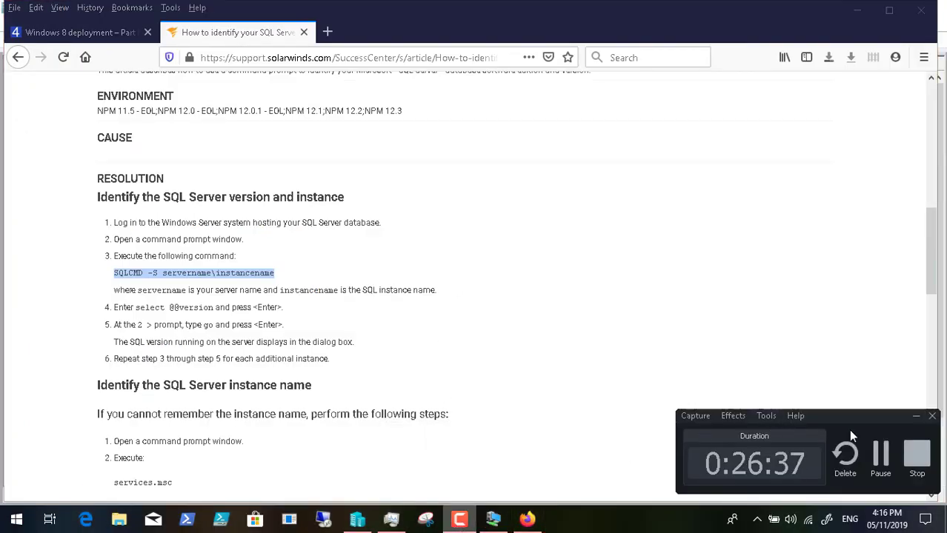
left_click(880, 453)
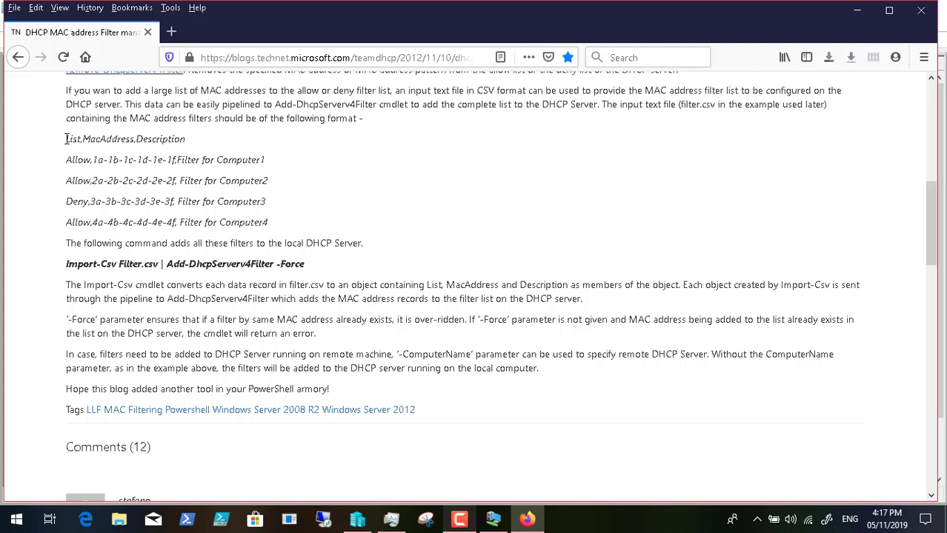
left_click_drag(67, 139, 197, 147)
right_click(175, 137)
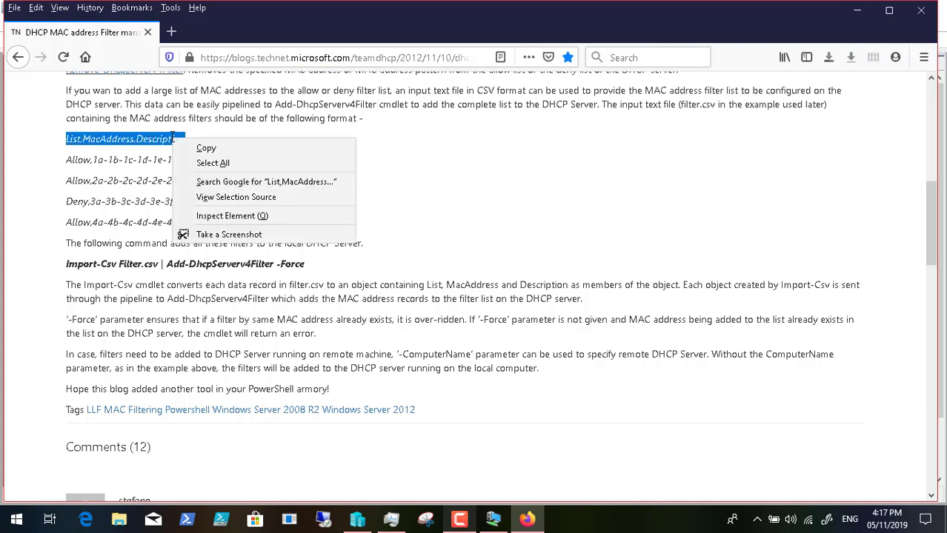
left_click(202, 147)
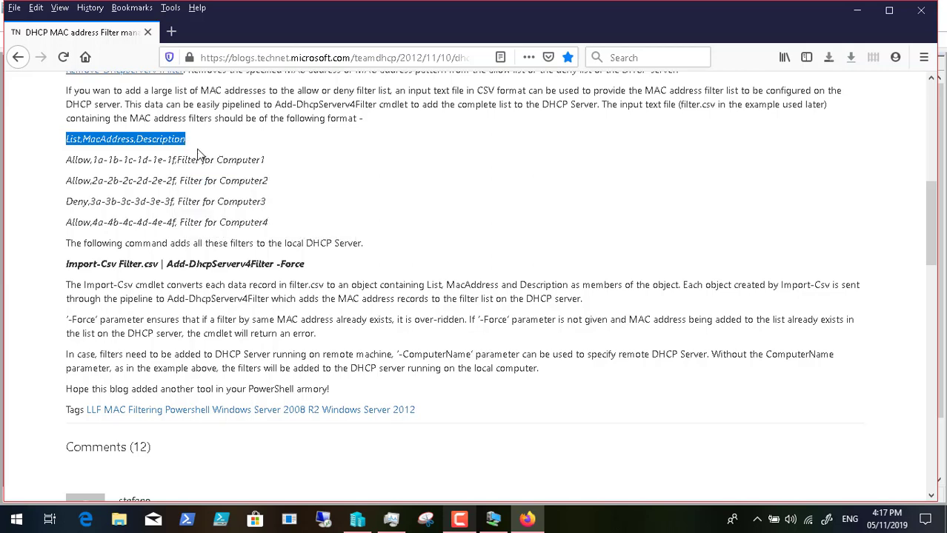
left_click(492, 519)
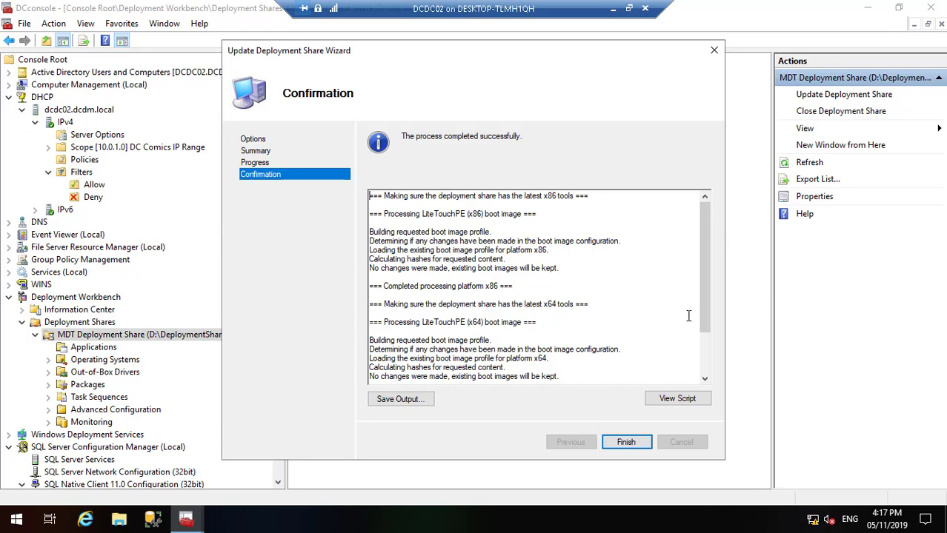
Step: Finish the update wizard, minimize the console, and move the Lock.jpg and Background icons left
left_click_drag(703, 306, 709, 394)
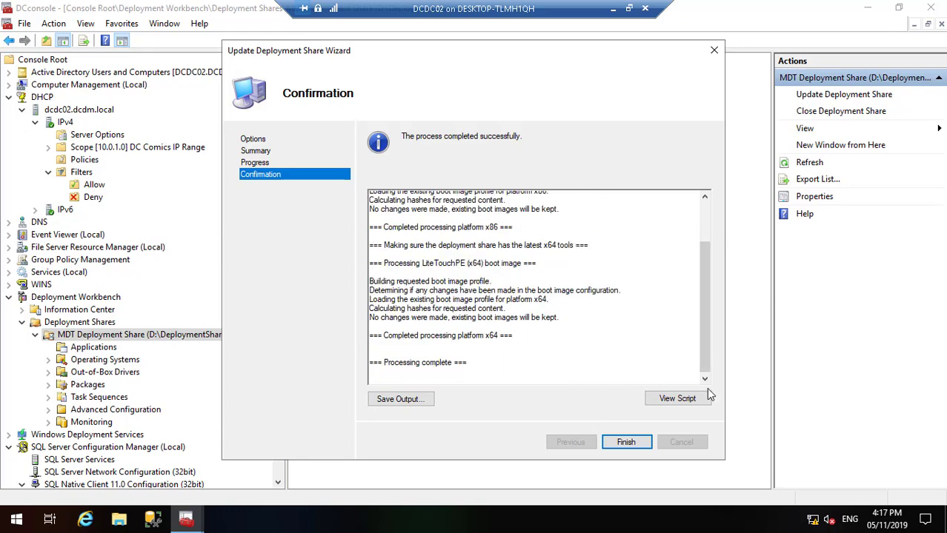
left_click(626, 442)
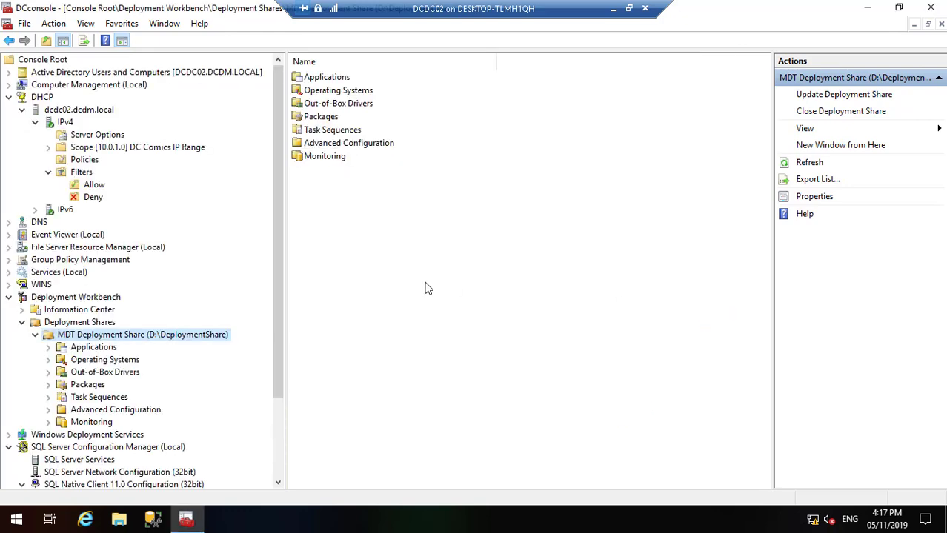
left_click(868, 9)
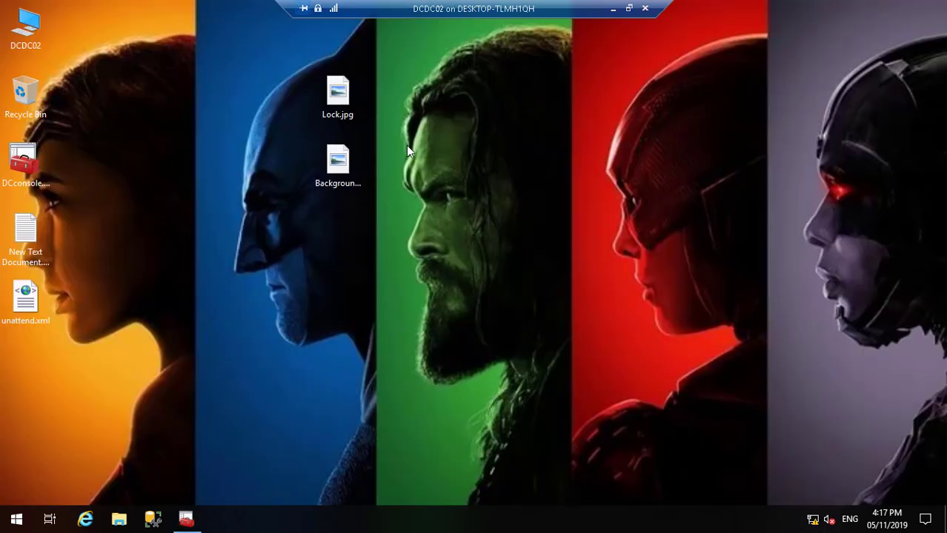
left_click_drag(293, 66, 404, 208)
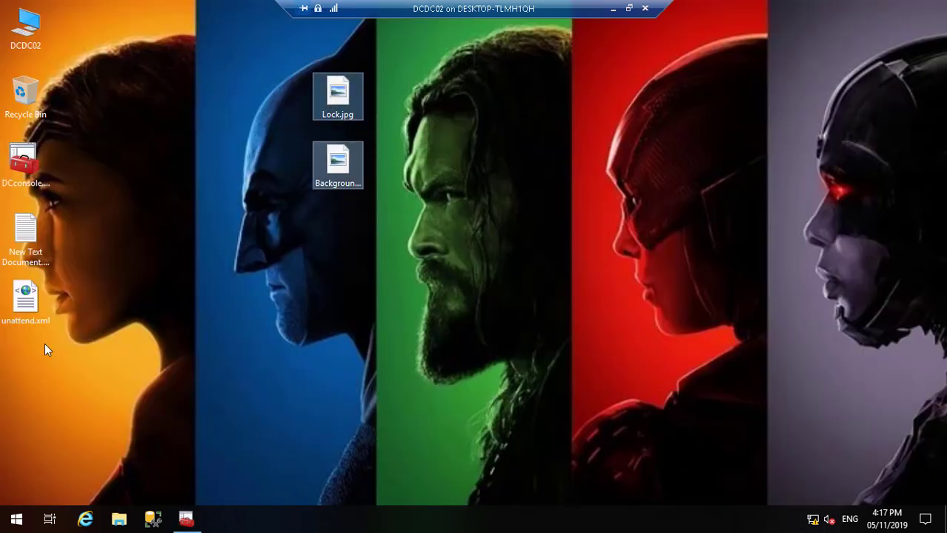
left_click_drag(44, 350, 29, 354)
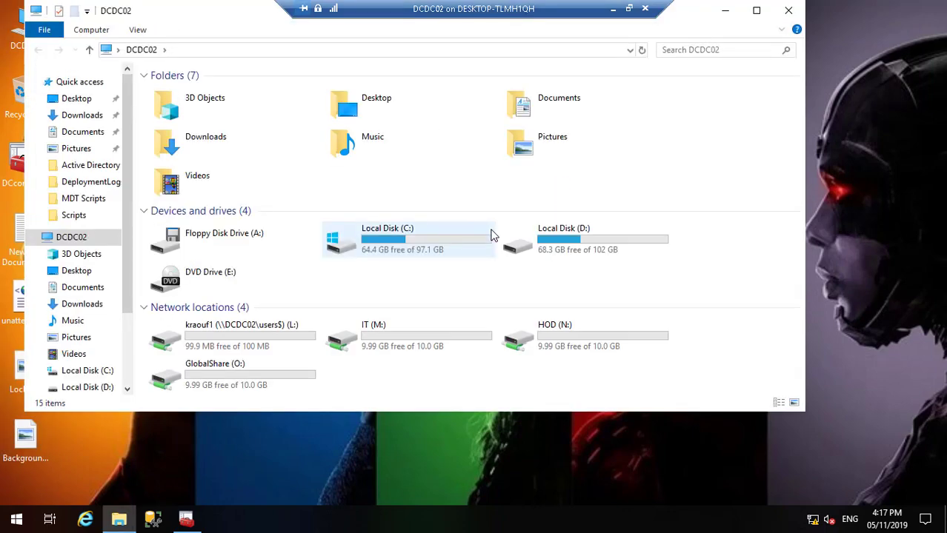
Step: Open D:\Scripts, then open the dcdc01 admin drive share from Run
double_click(540, 246)
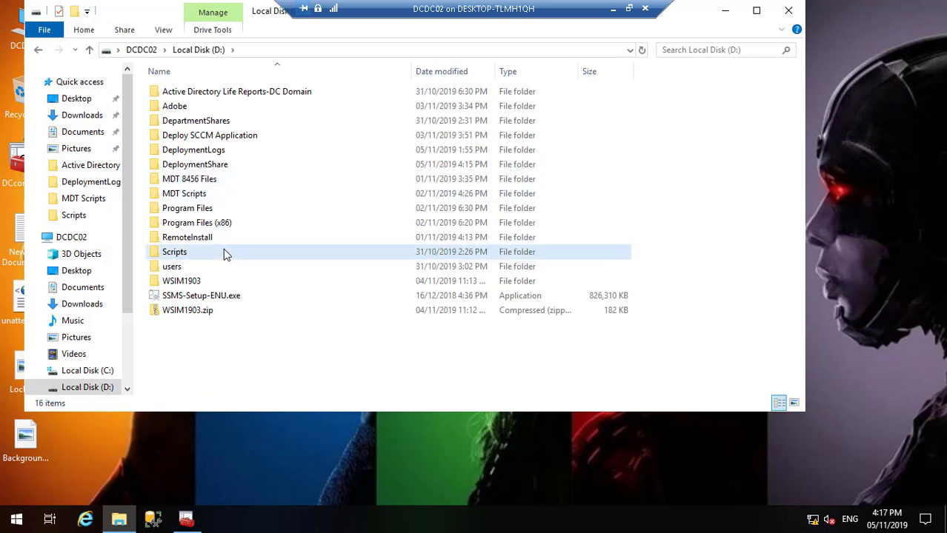
double_click(225, 252)
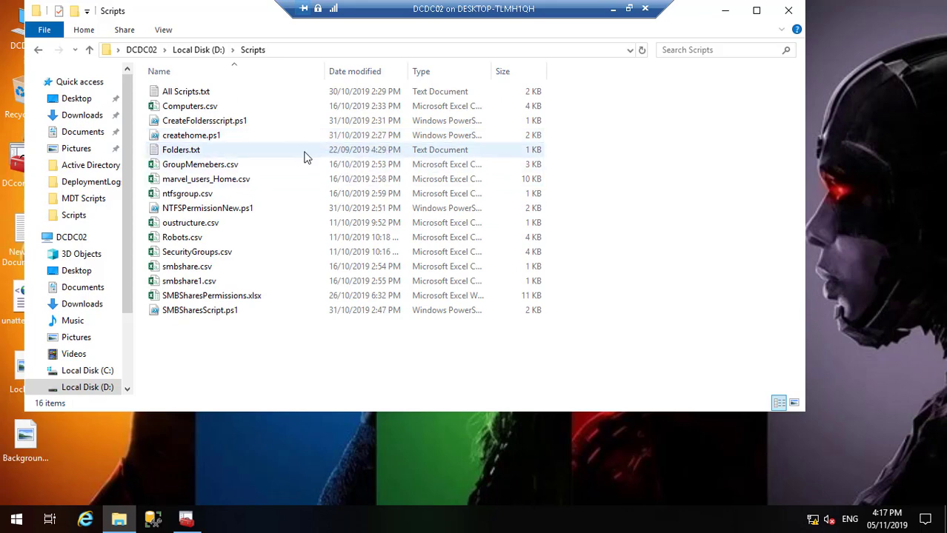
left_click(16, 523)
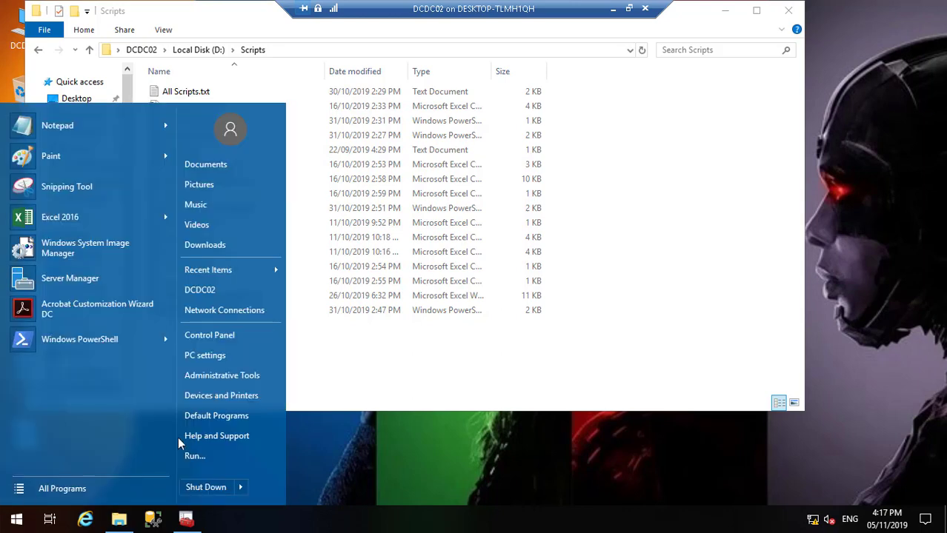
left_click(194, 458)
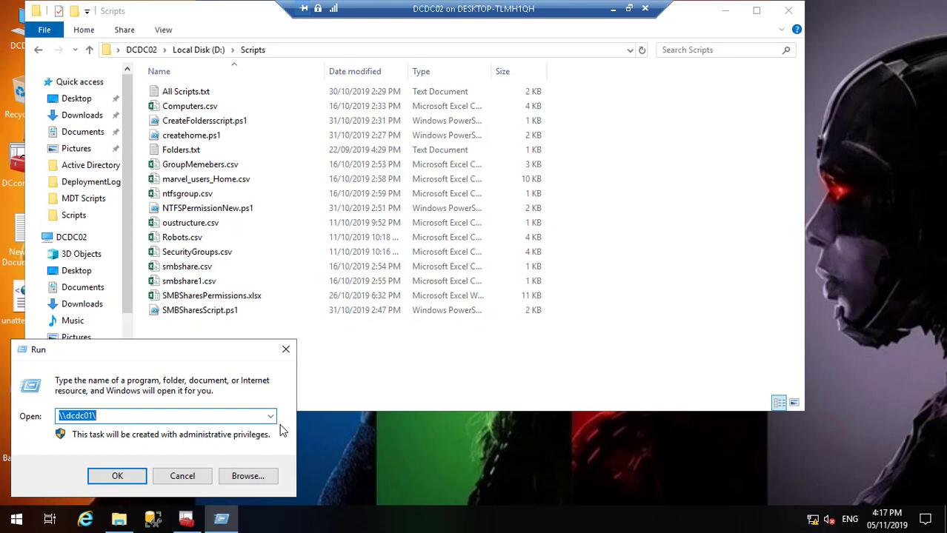
key("End")
type("c$")
key("Return")
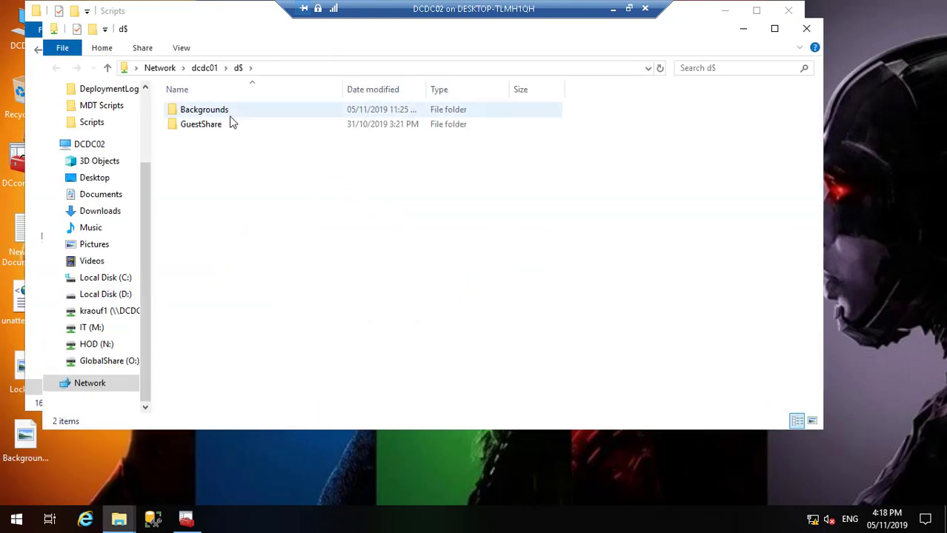
Step: Copy Computers.csv from GuestShare\DCDomain and close both Explorer windows
double_click(225, 125)
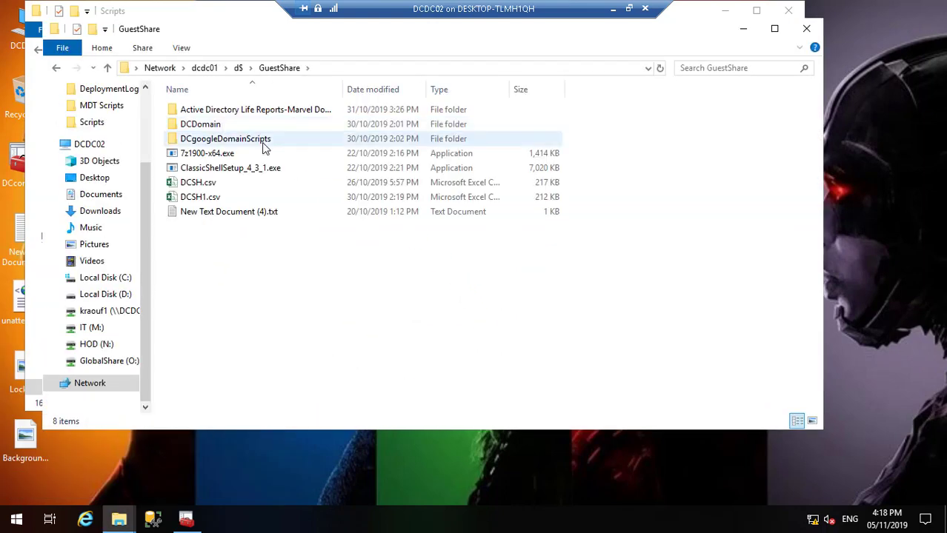
left_click(215, 131)
double_click(215, 130)
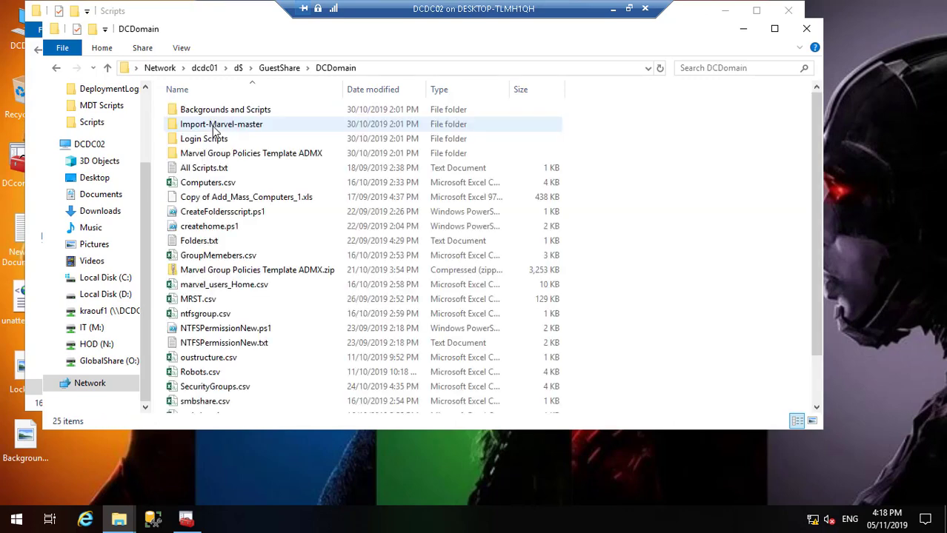
left_click(215, 185)
right_click(215, 186)
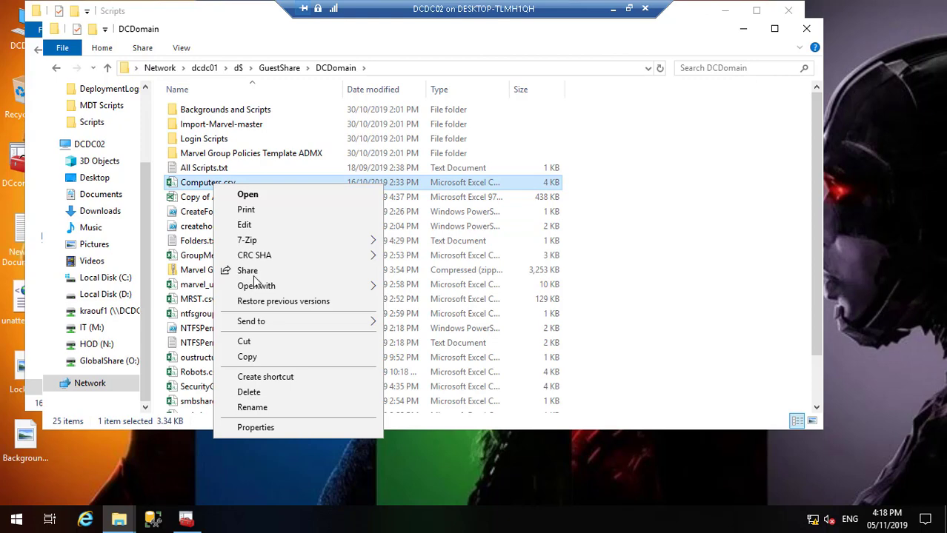
left_click(276, 359)
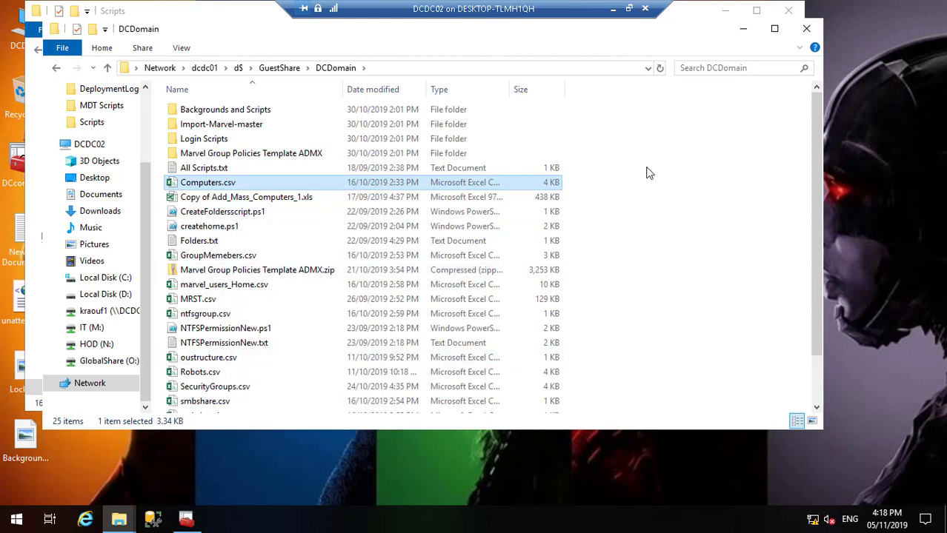
left_click(805, 31)
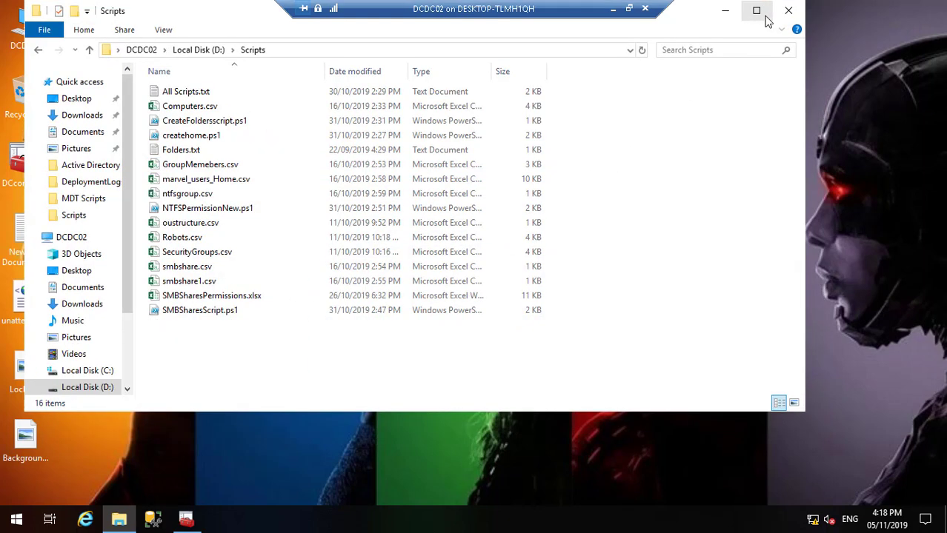
left_click(788, 11)
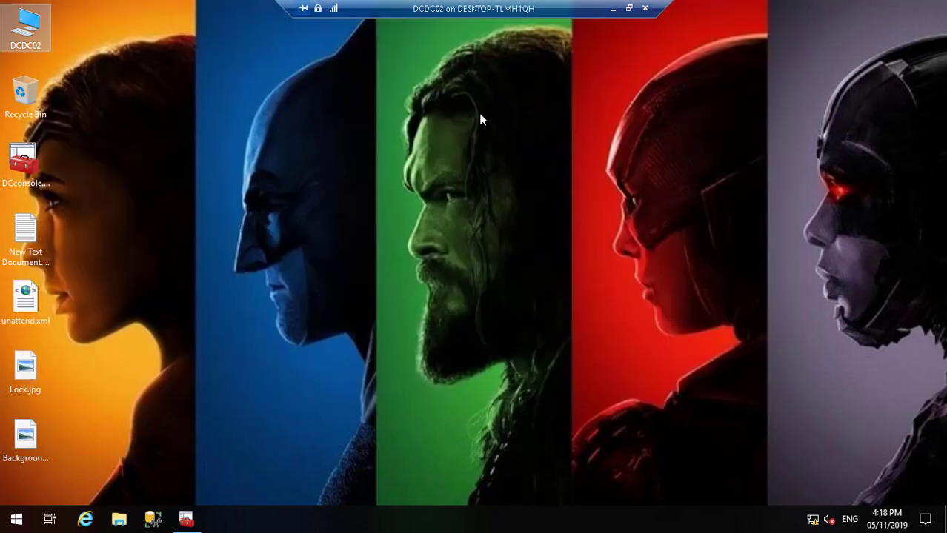
Step: Paste Computers.csv onto the desktop, open it in Excel, then switch to the blog page
right_click(300, 119)
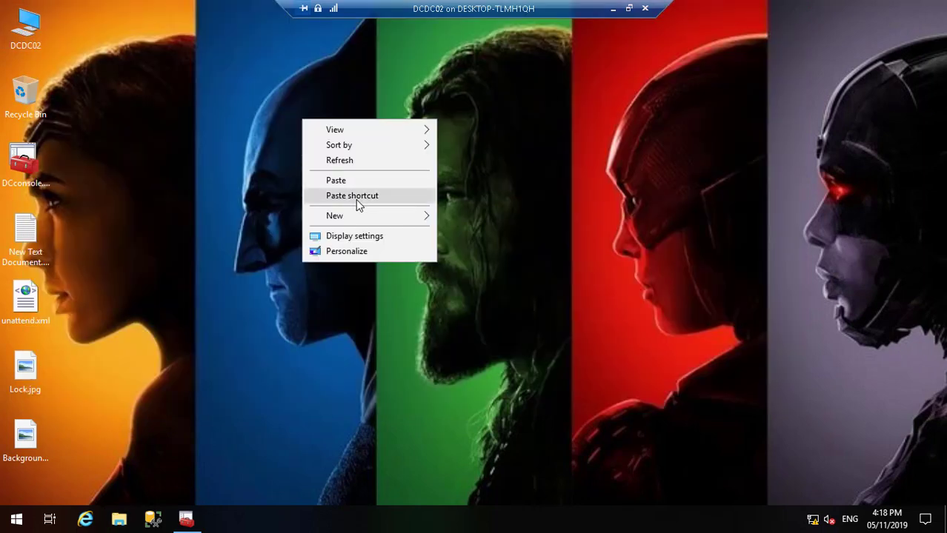
left_click(362, 183)
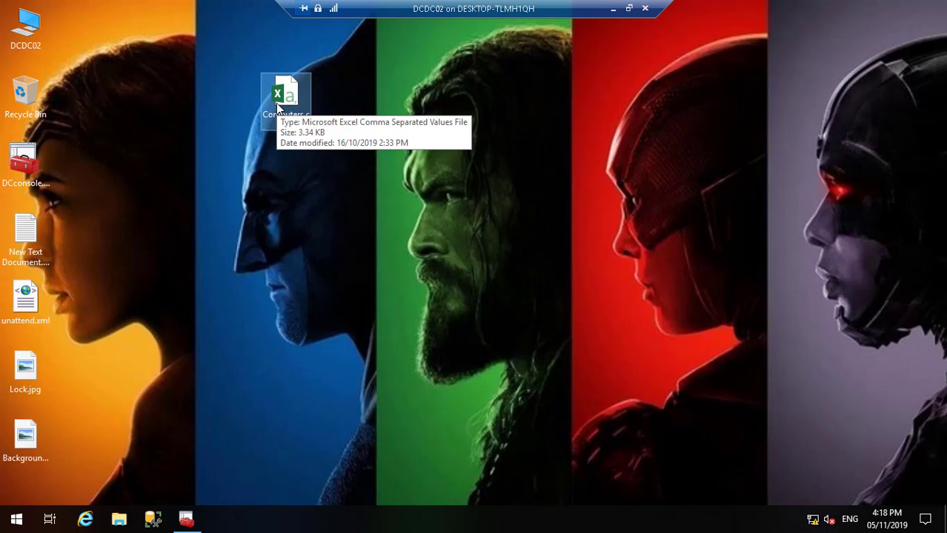
double_click(276, 104)
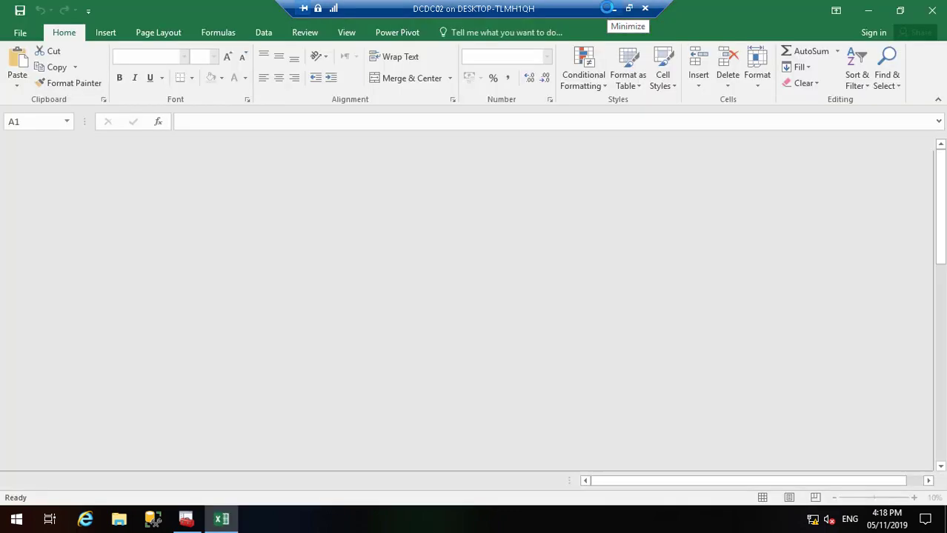
left_click(611, 8)
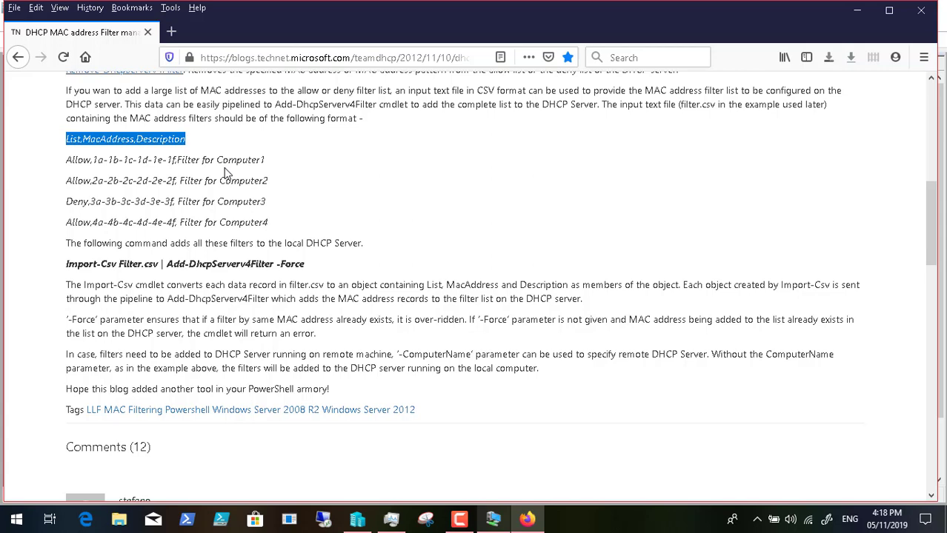
Step: Delete the SamAccountName and Path columns from the Computers sheet
left_click(493, 521)
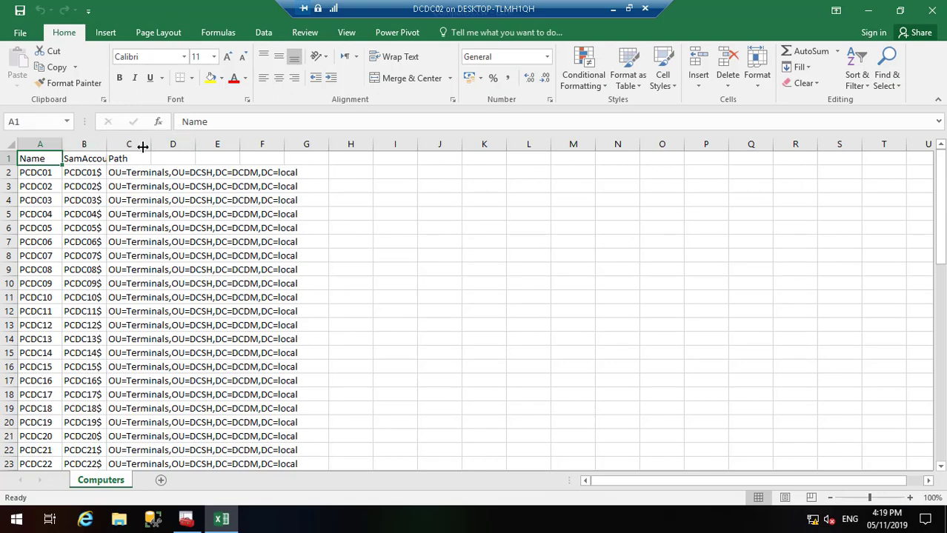
double_click(106, 145)
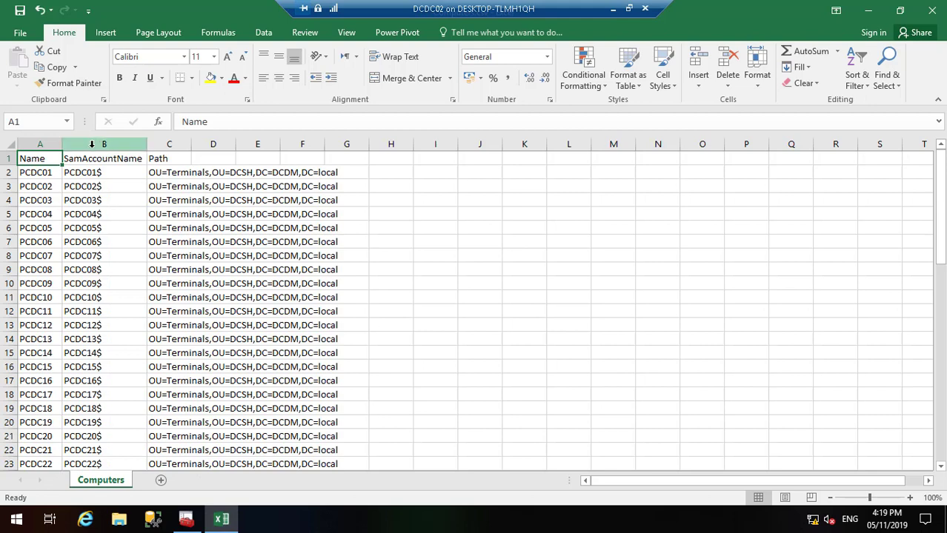
left_click_drag(131, 146, 172, 148)
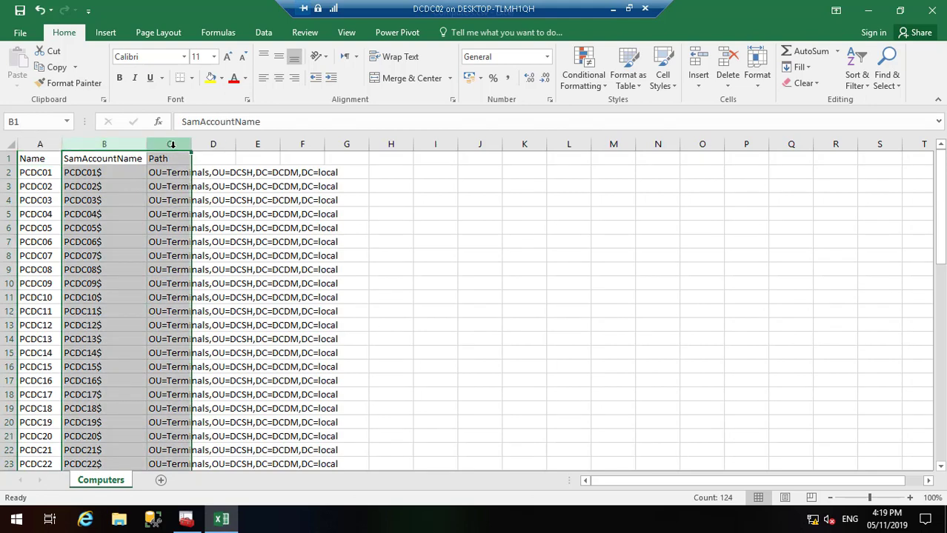
right_click(171, 145)
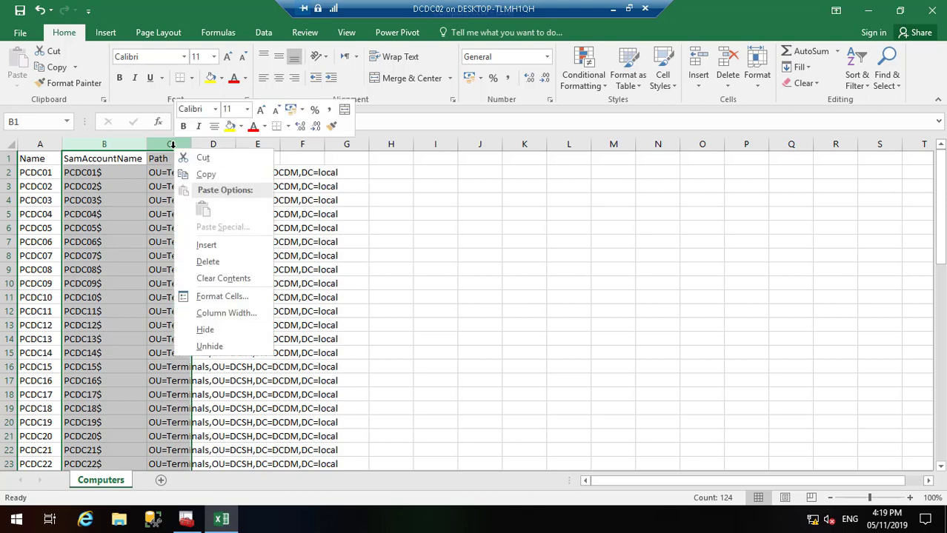
left_click(222, 263)
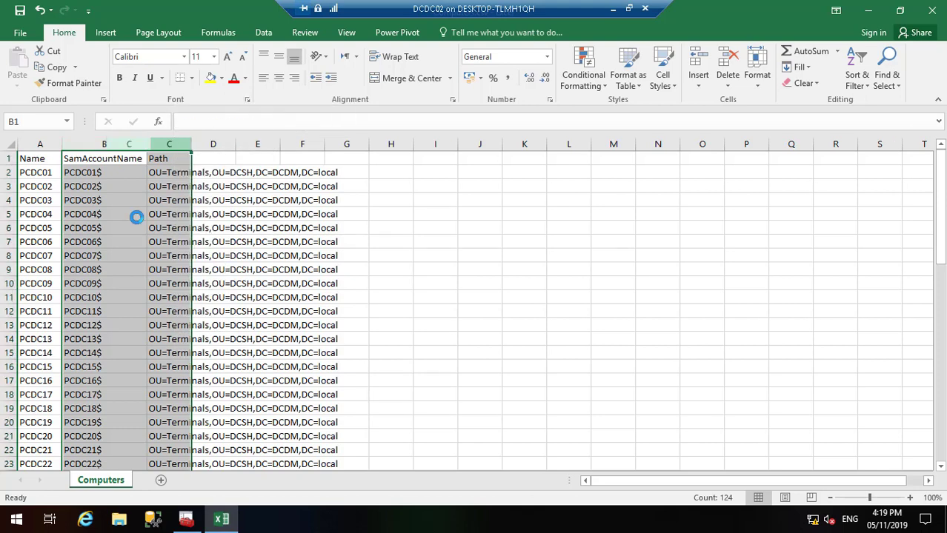
Step: Insert two empty columns before Name and enter 'List' as the A1 header
left_click(31, 144)
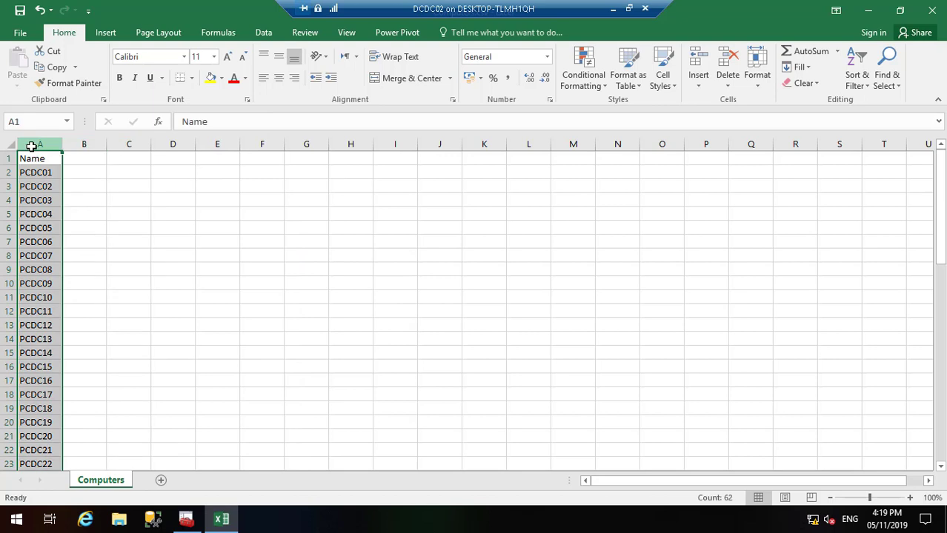
right_click(31, 144)
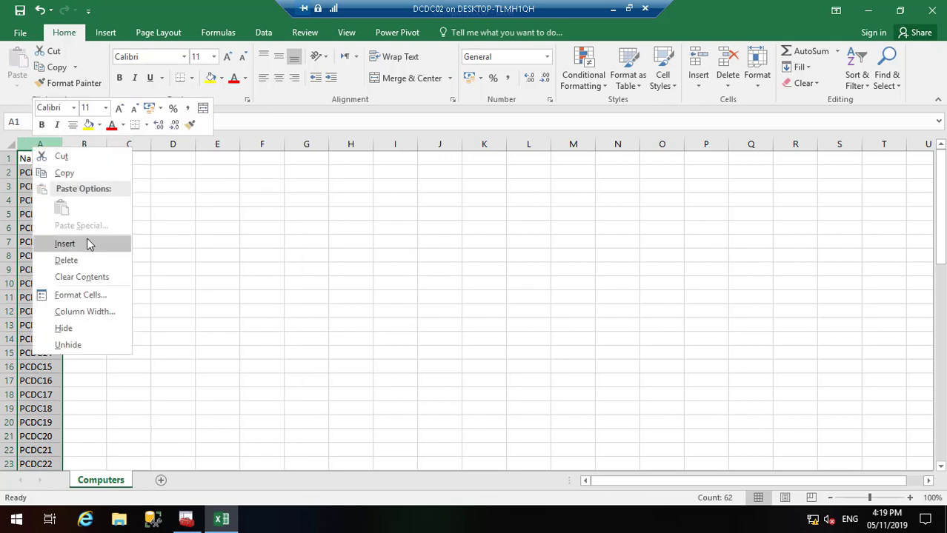
left_click(88, 243)
right_click(44, 144)
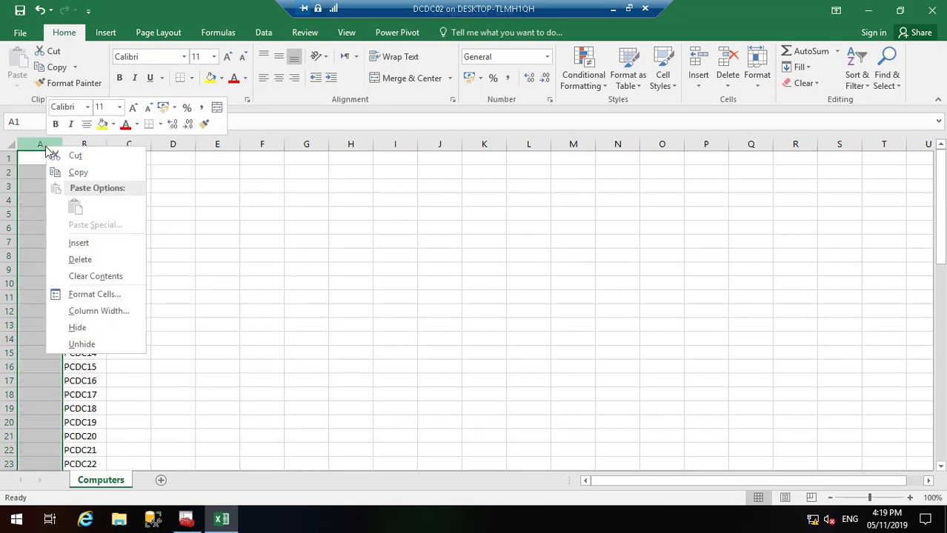
left_click(104, 247)
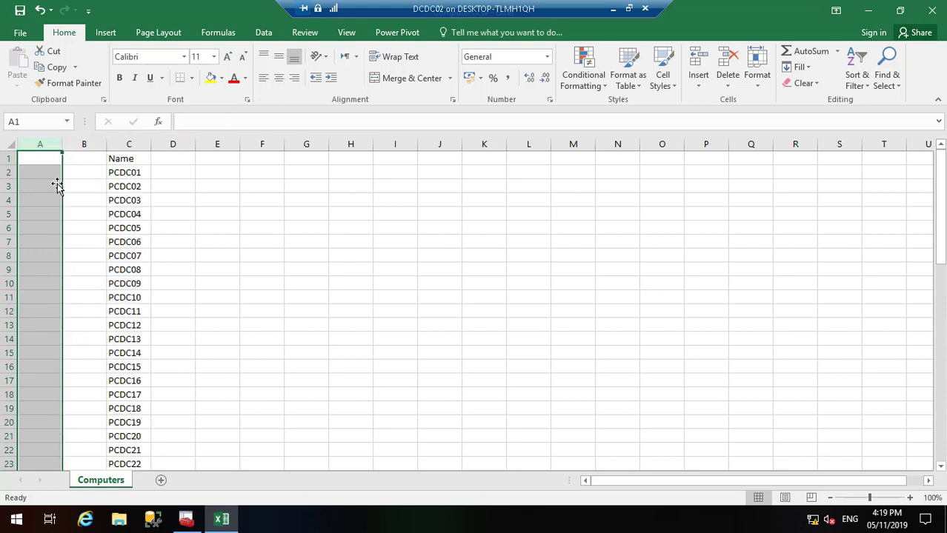
left_click(29, 159)
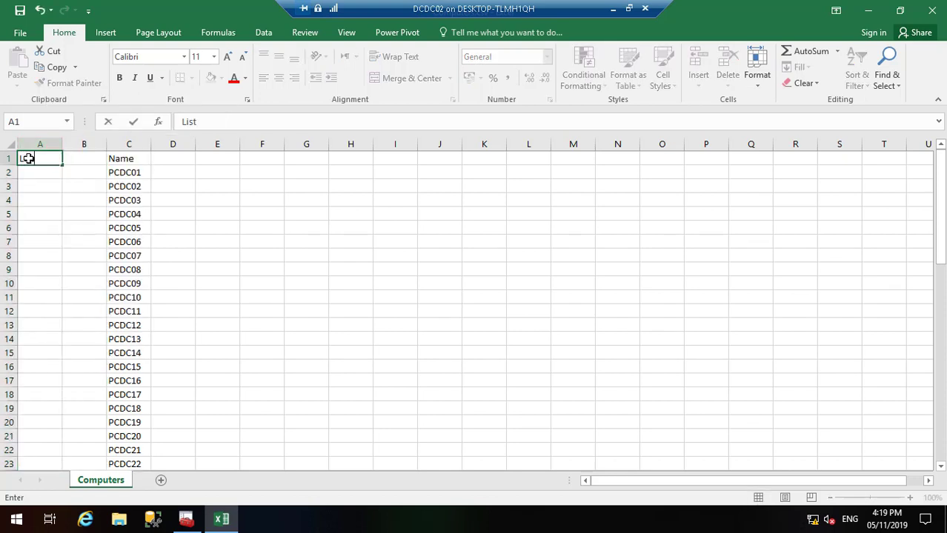
left_click(91, 168)
left_click(90, 158)
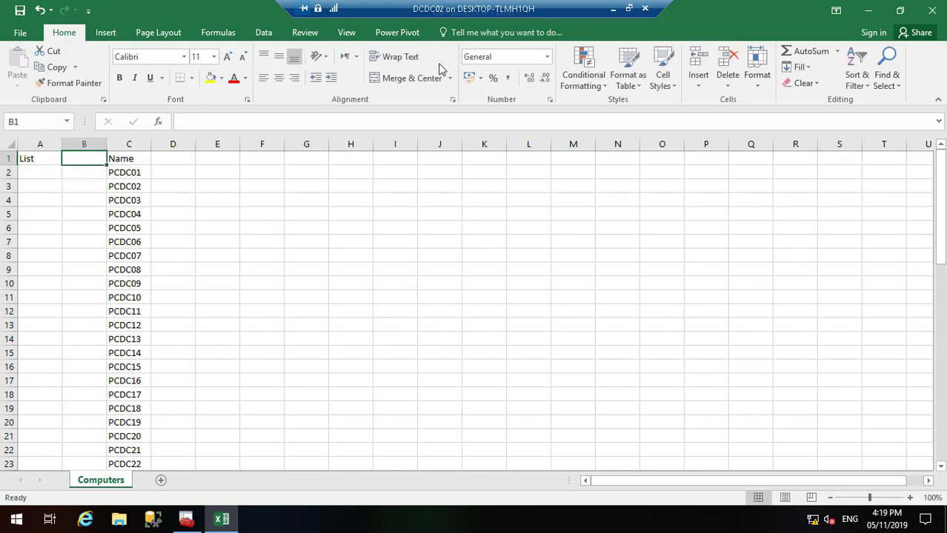
left_click(613, 9)
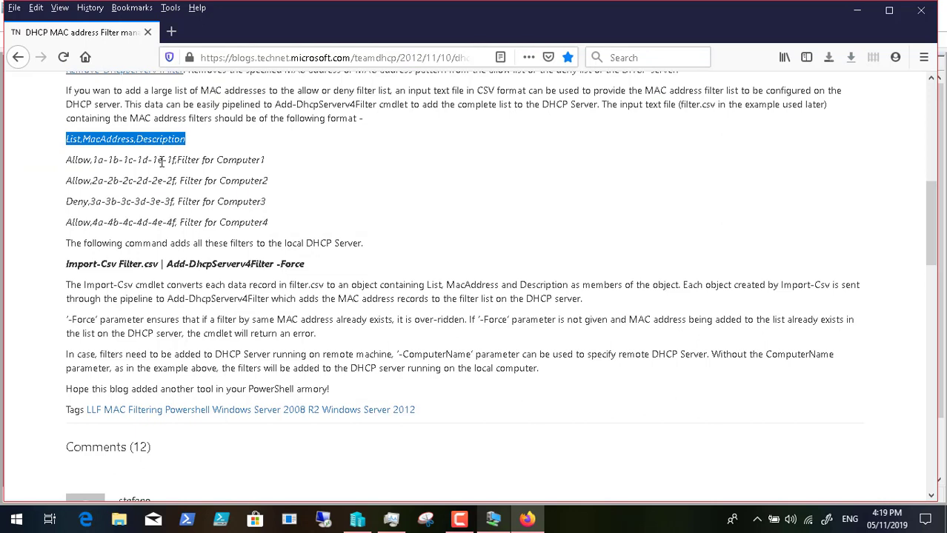
Step: Enter 'MacAddress' in B1 via the VM clipboard and autofit column B
left_click(84, 136)
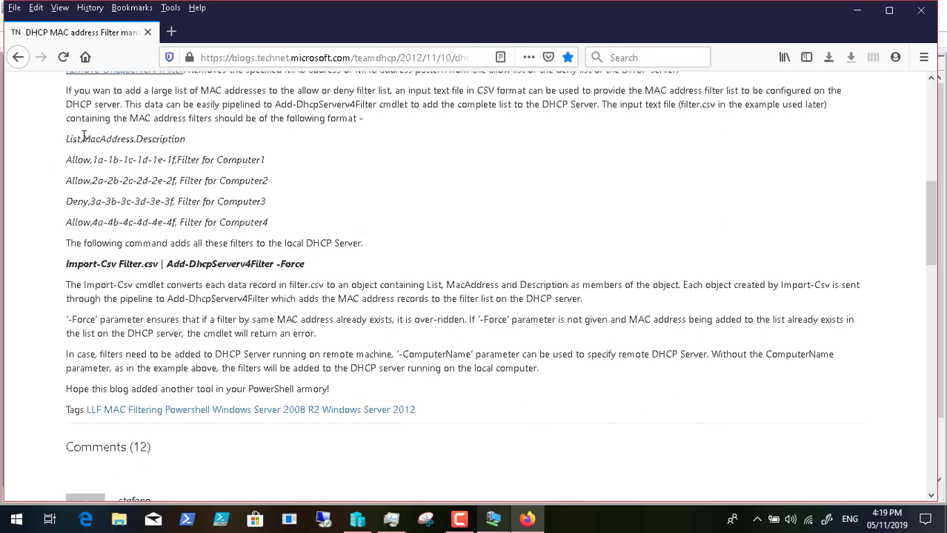
left_click_drag(84, 138, 134, 139)
right_click(134, 138)
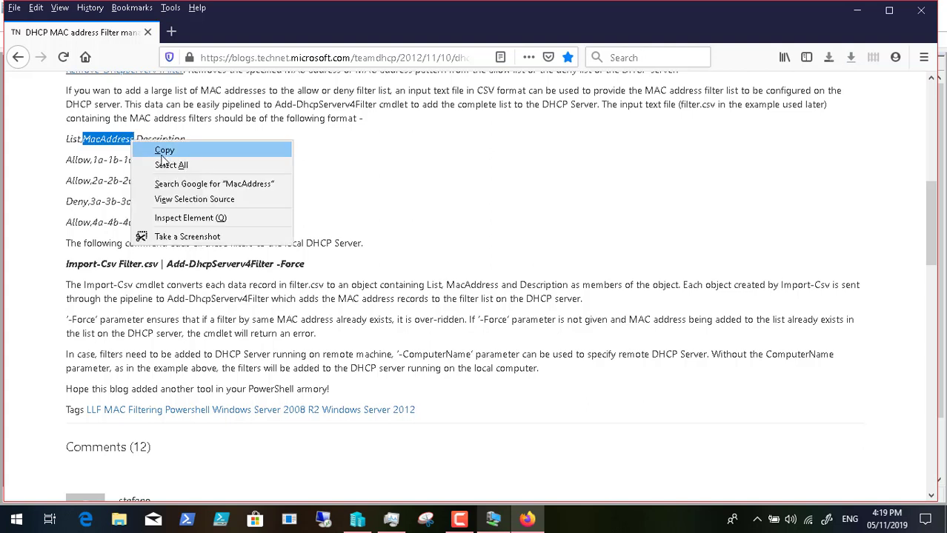
left_click(159, 148)
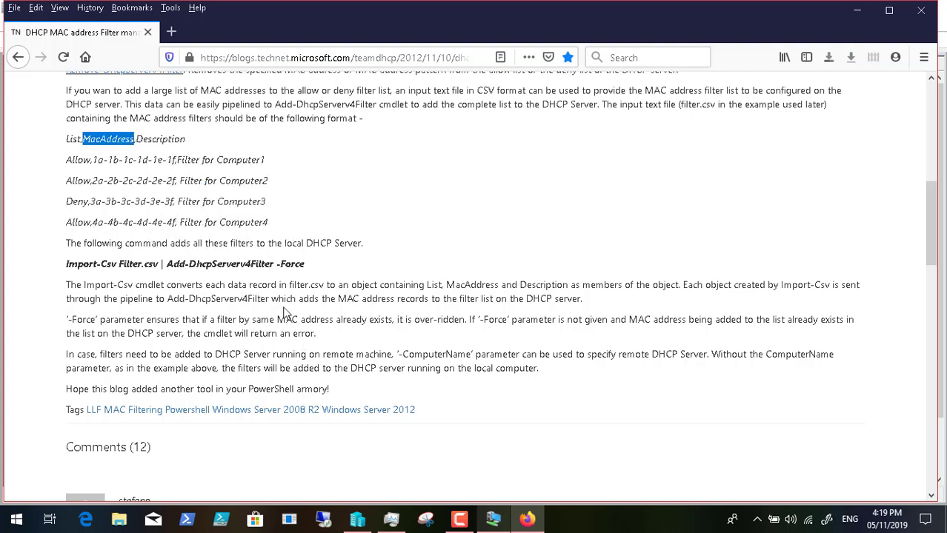
left_click(492, 519)
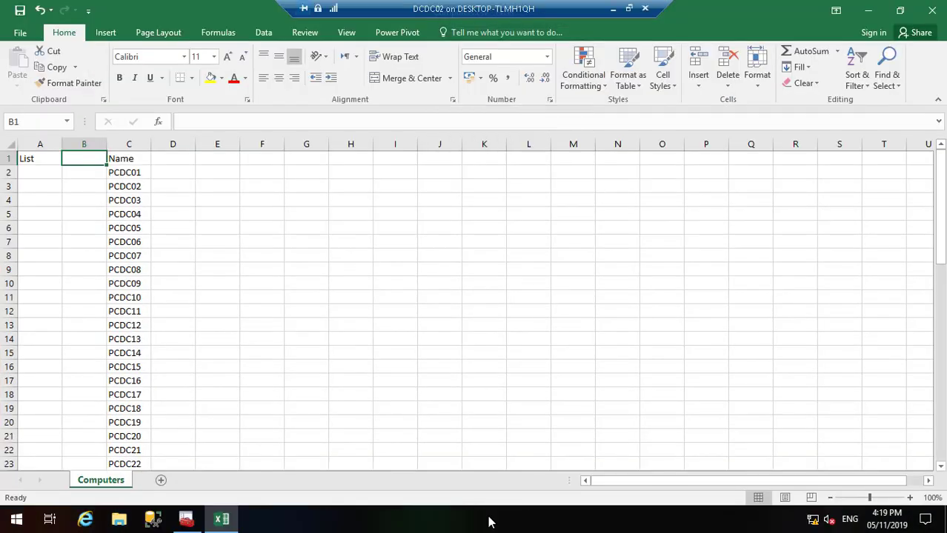
double_click(81, 156)
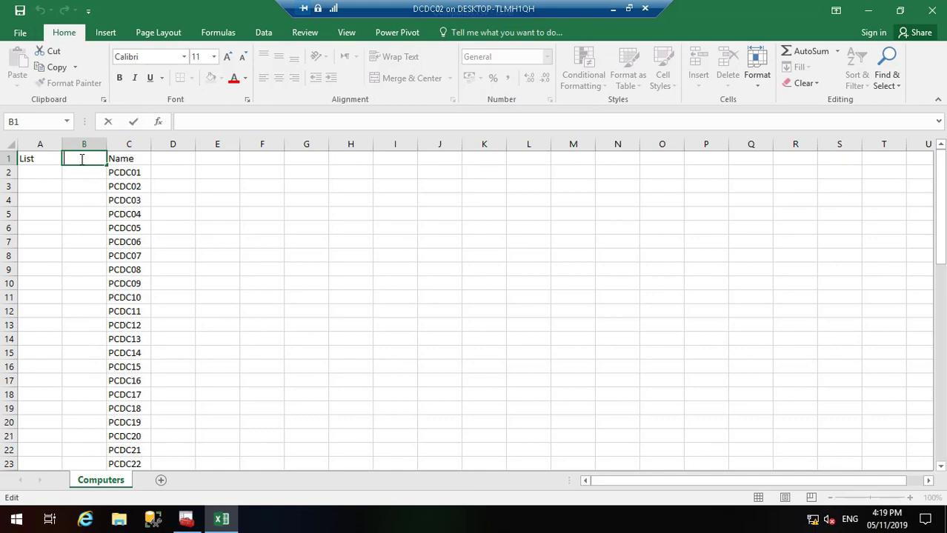
left_click(628, 8)
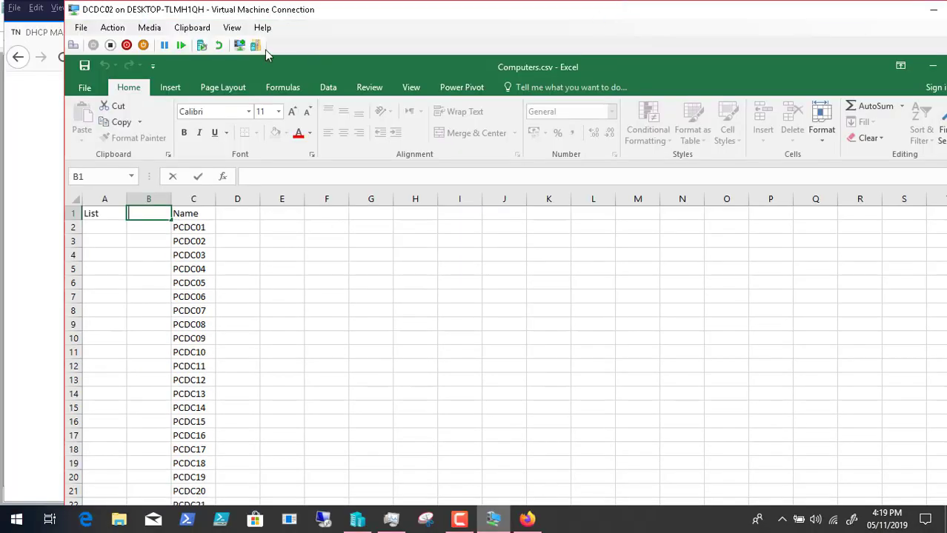
left_click(192, 28)
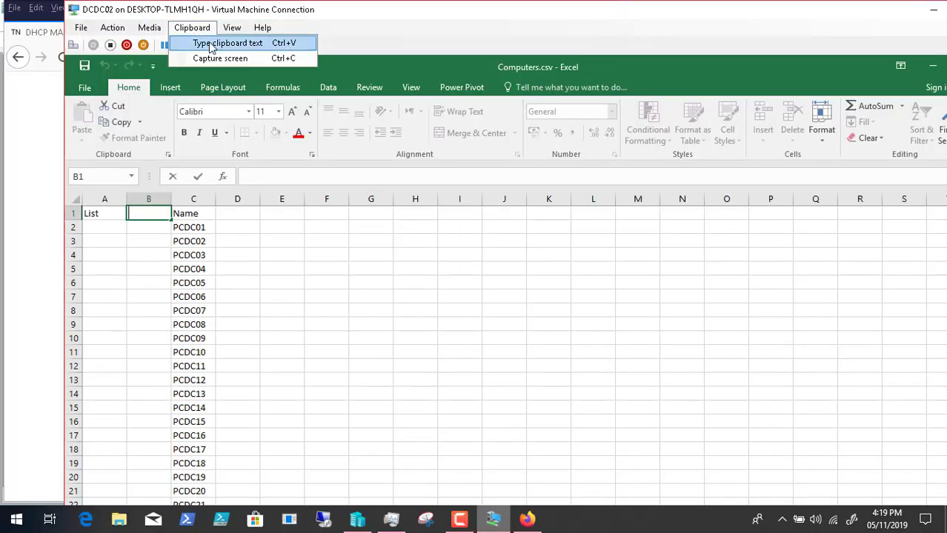
left_click(213, 44)
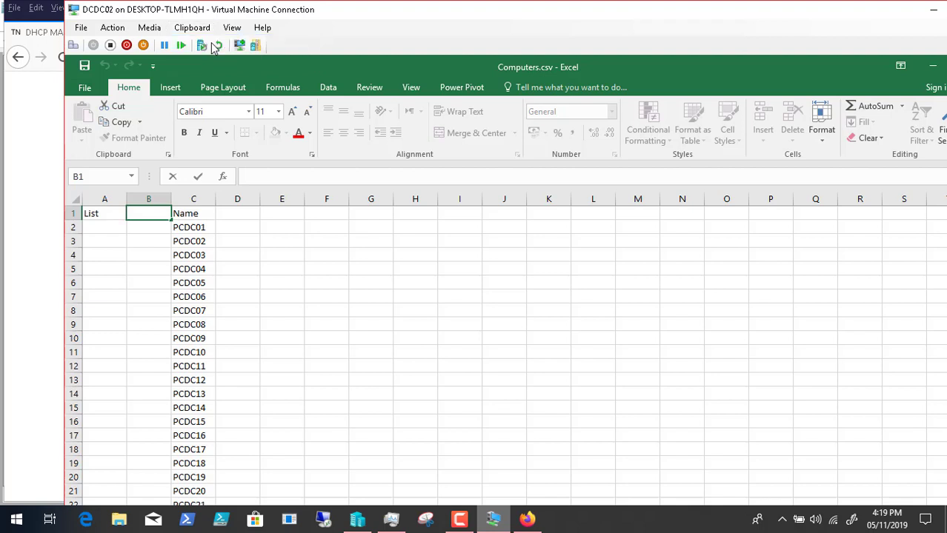
left_click(216, 46)
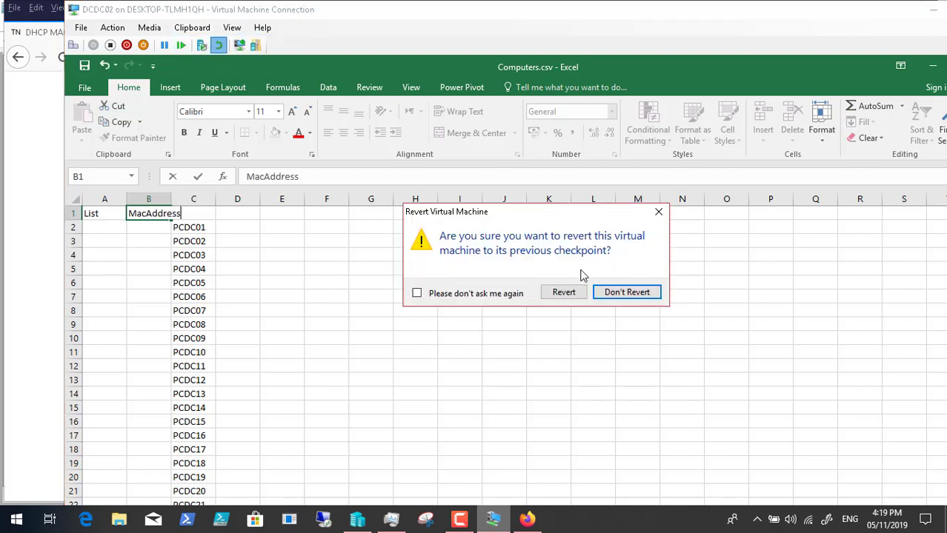
left_click(635, 293)
left_click(165, 199)
double_click(171, 199)
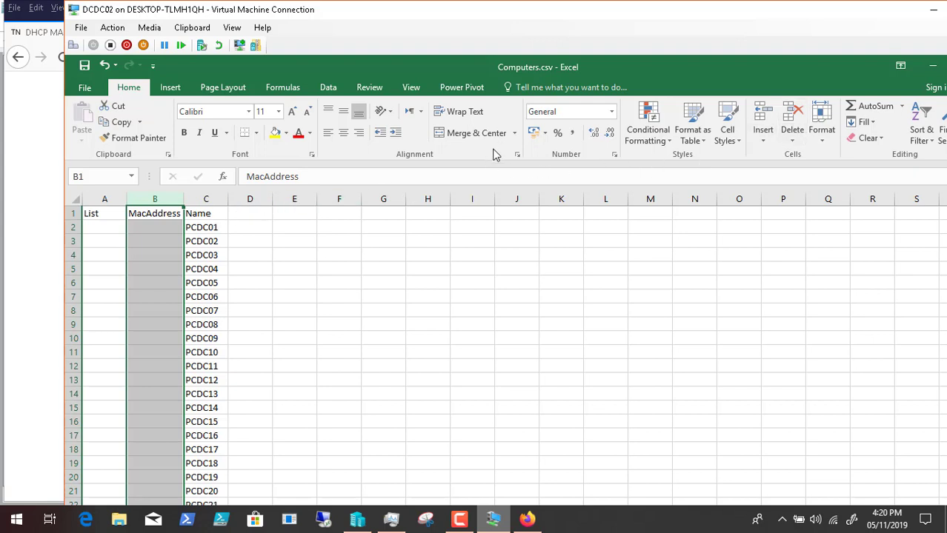
Step: Replace the Name heading in C1 with 'Description' and widen column C to fit
left_click(932, 10)
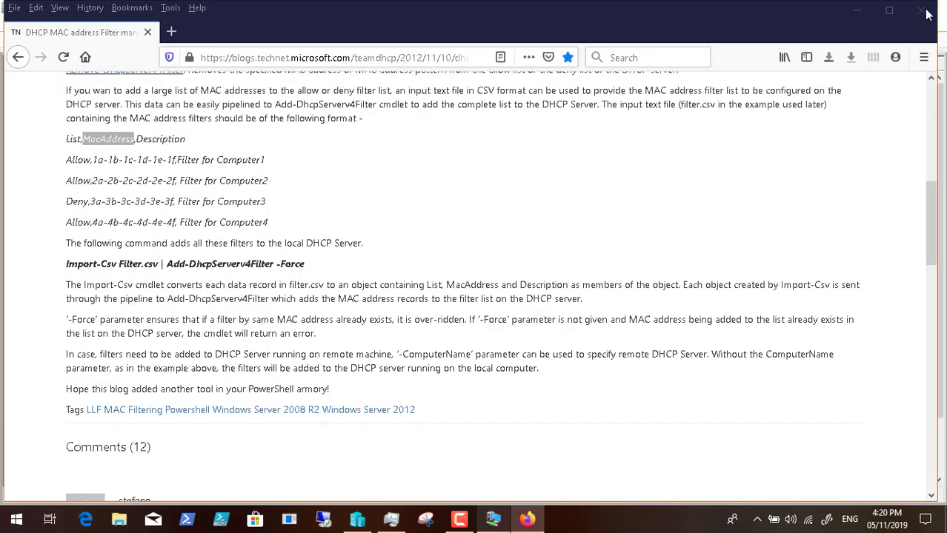
double_click(250, 159)
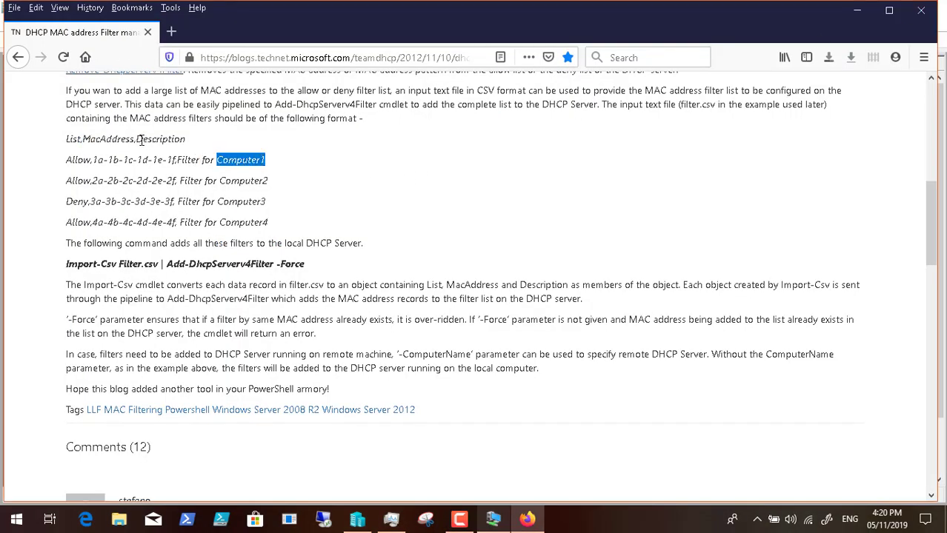
left_click_drag(138, 141, 192, 143)
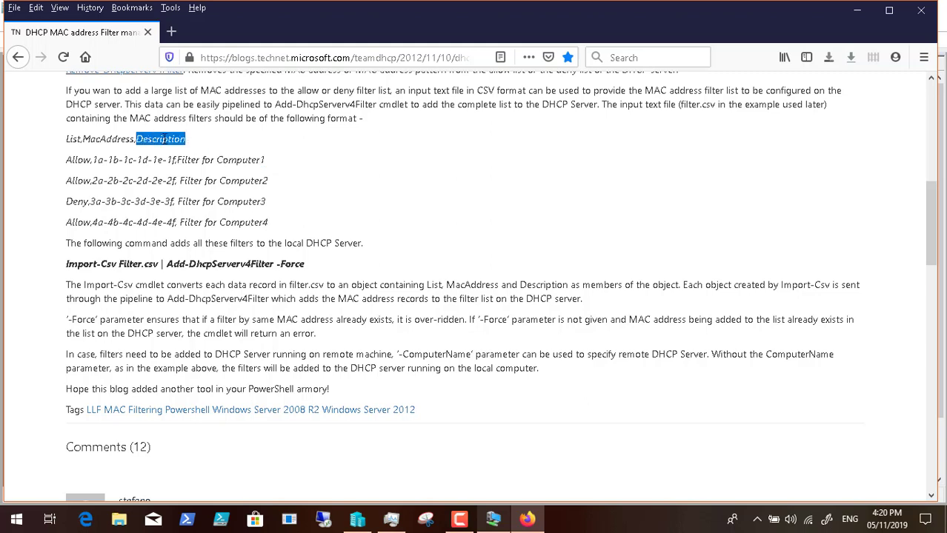
right_click(162, 139)
left_click(180, 149)
left_click(493, 519)
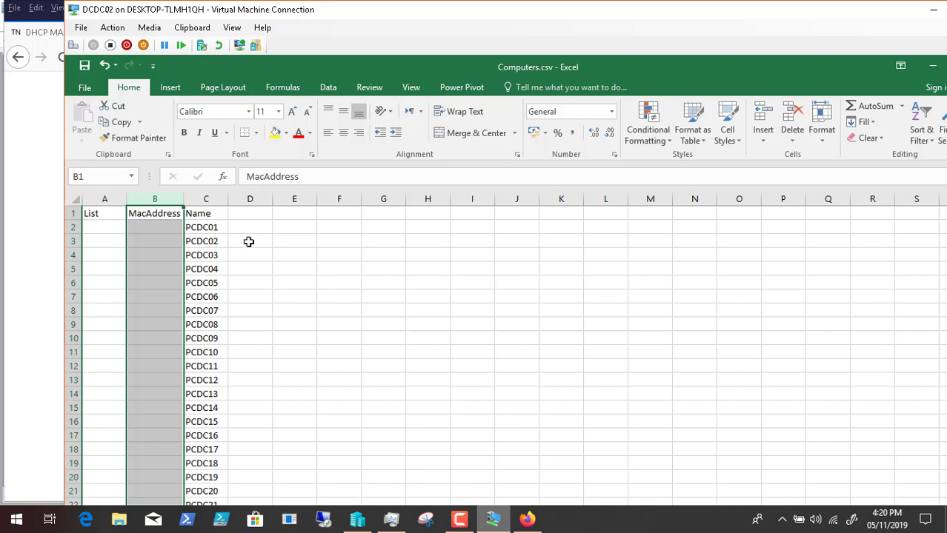
left_click(207, 212)
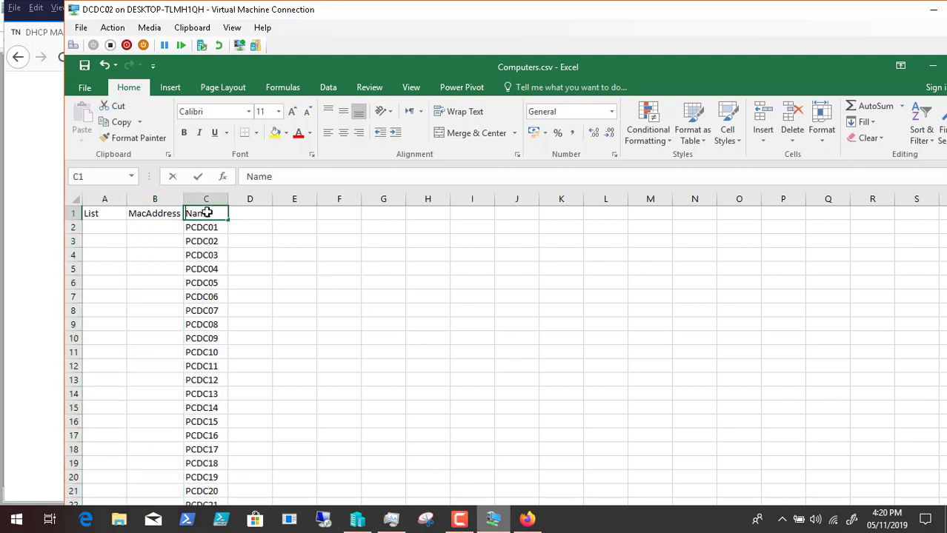
key("BackSpace")
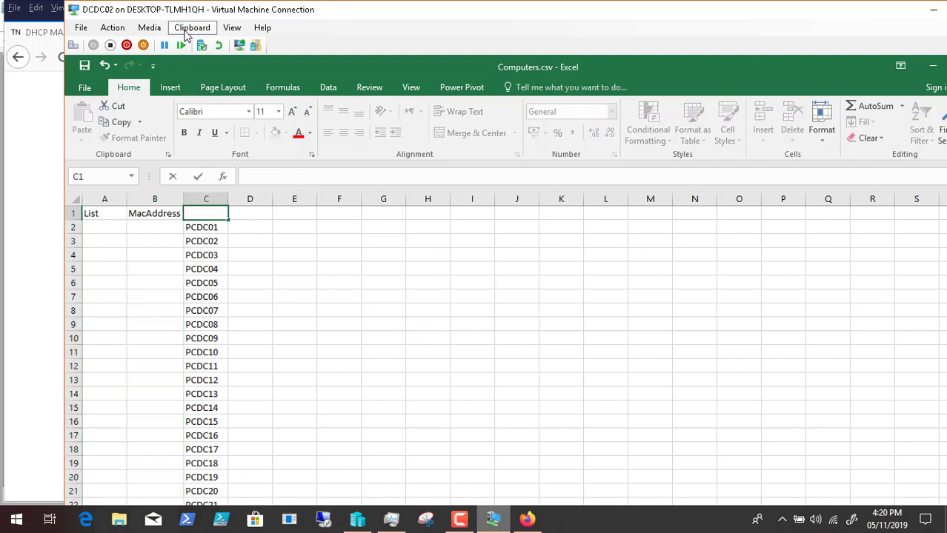
left_click(189, 28)
left_click(228, 43)
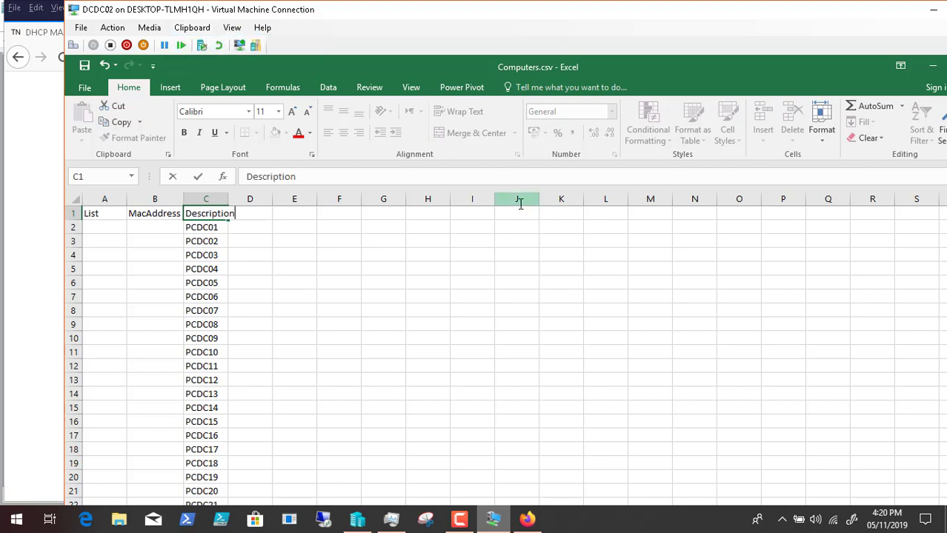
left_click(267, 296)
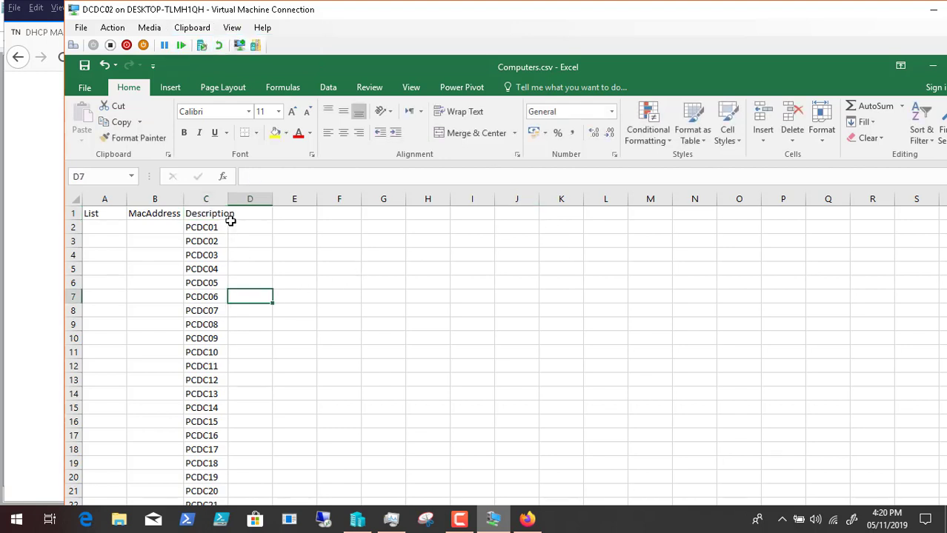
double_click(227, 198)
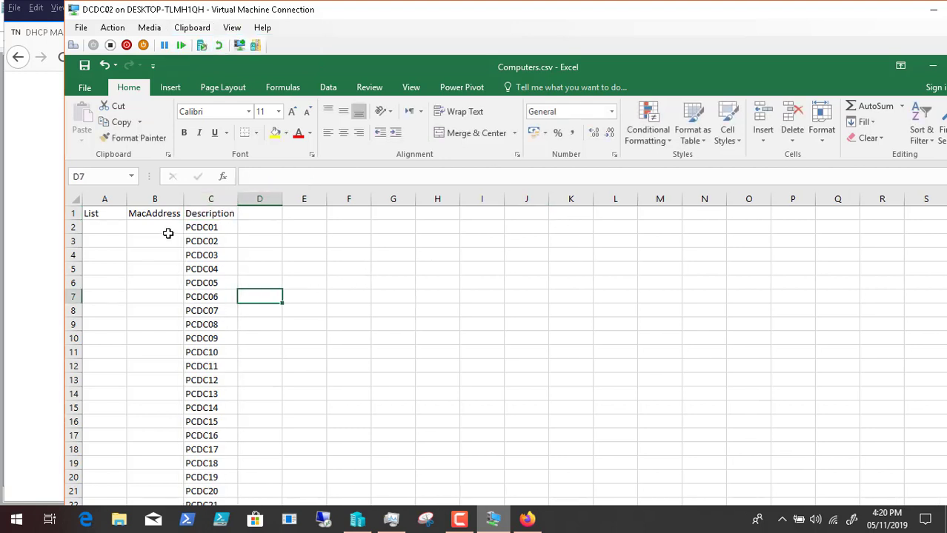
left_click(159, 227)
left_click(87, 226)
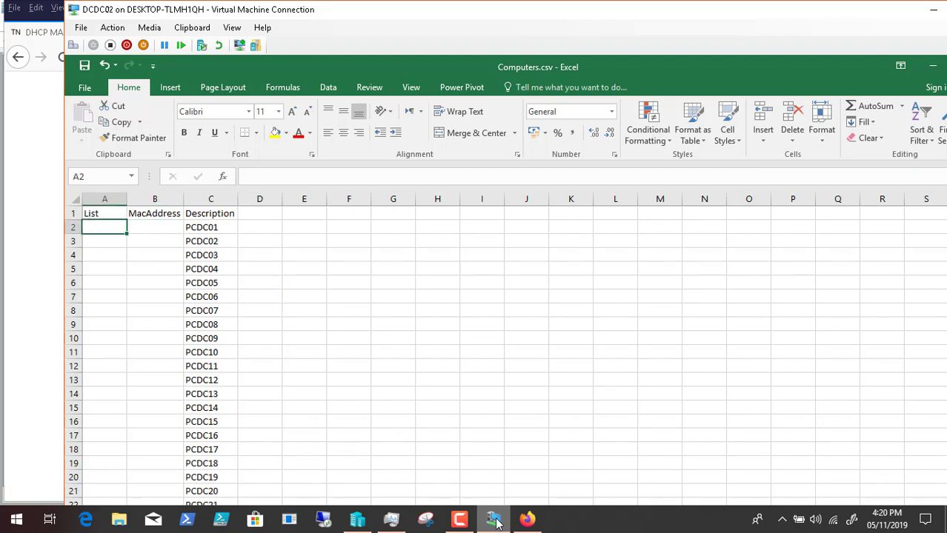
Step: Copy 'Allow' from the blog into A2 and fill it down the whole List column
left_click(526, 519)
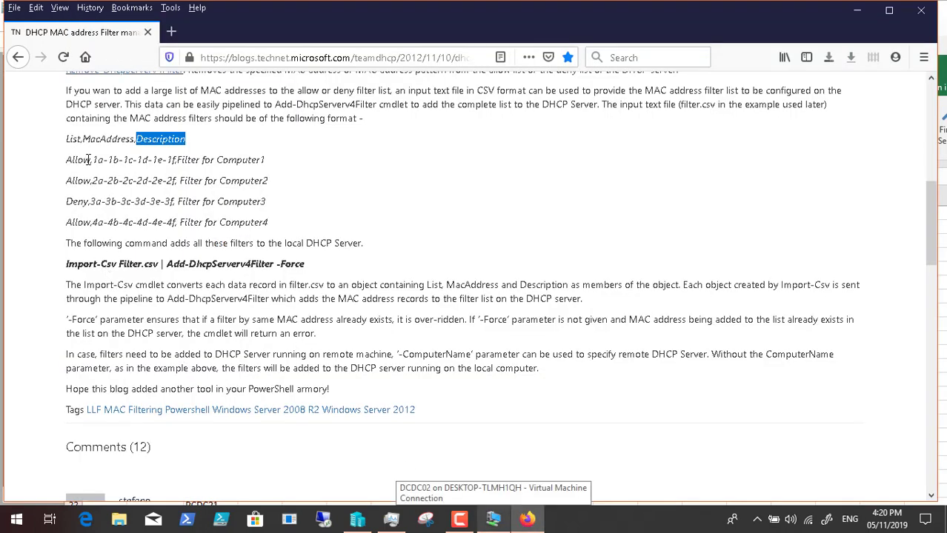
left_click_drag(91, 161, 67, 161)
right_click(72, 163)
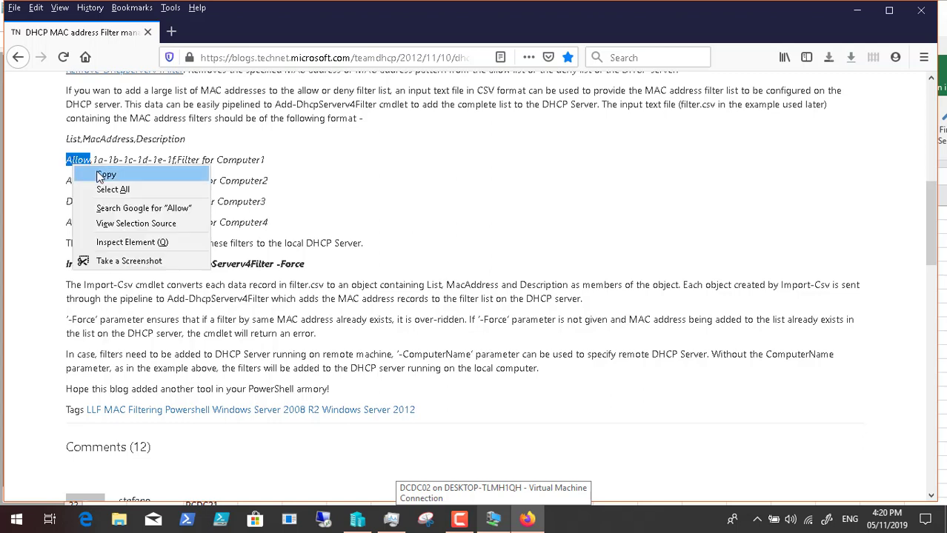
left_click(98, 175)
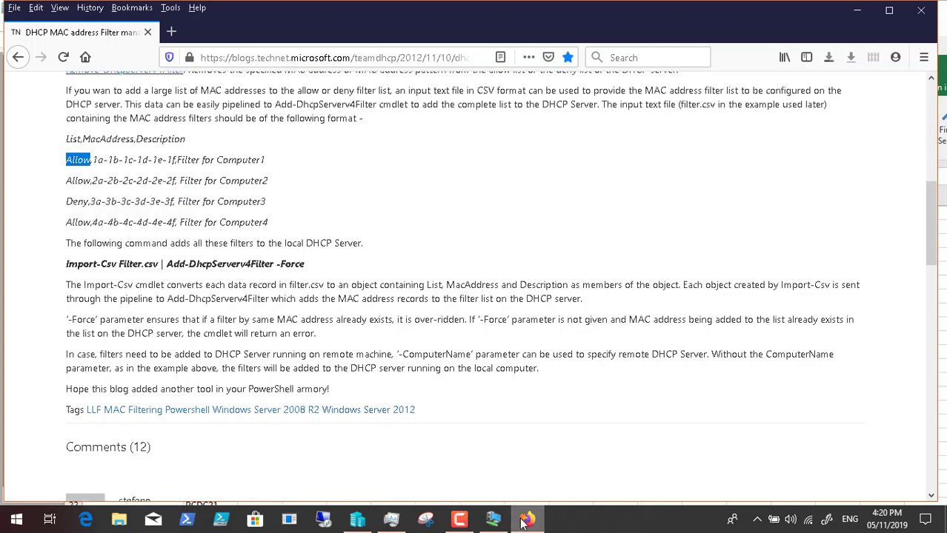
left_click(494, 521)
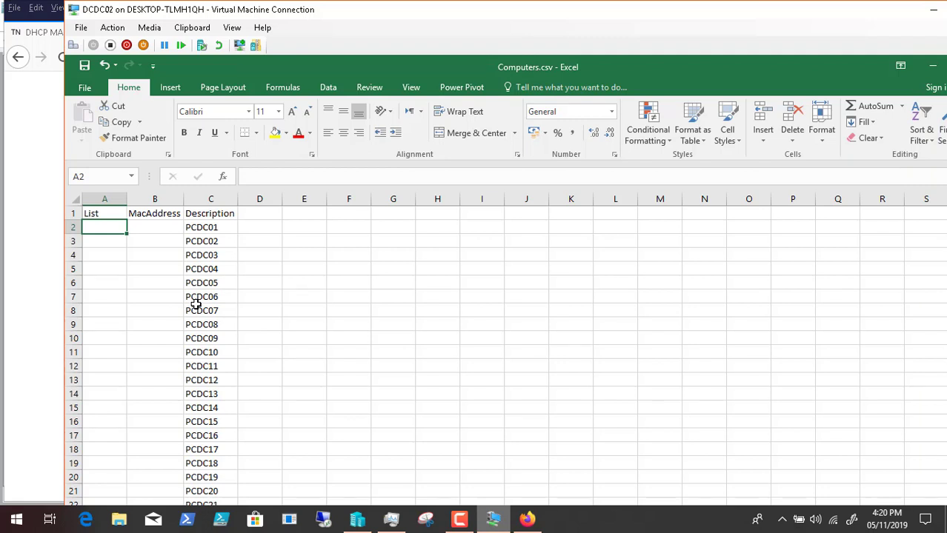
left_click(192, 28)
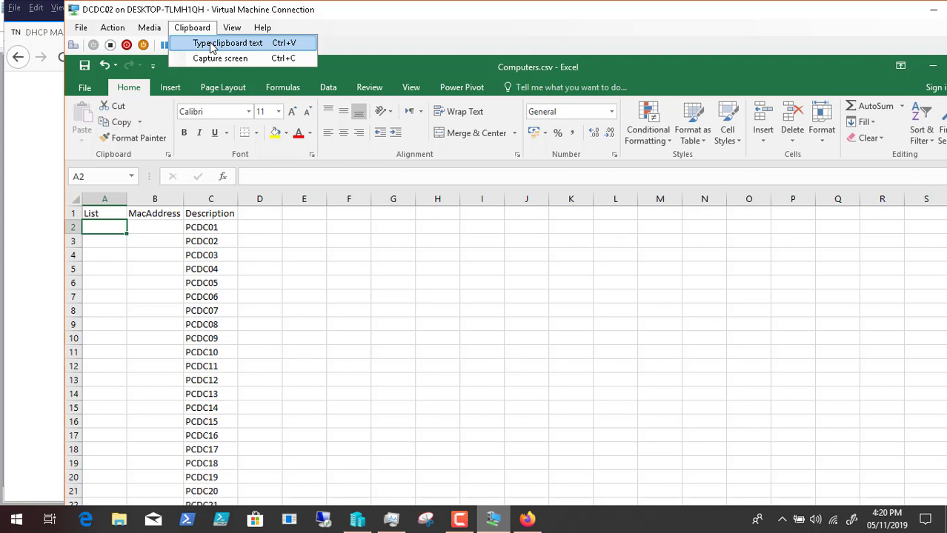
left_click(212, 44)
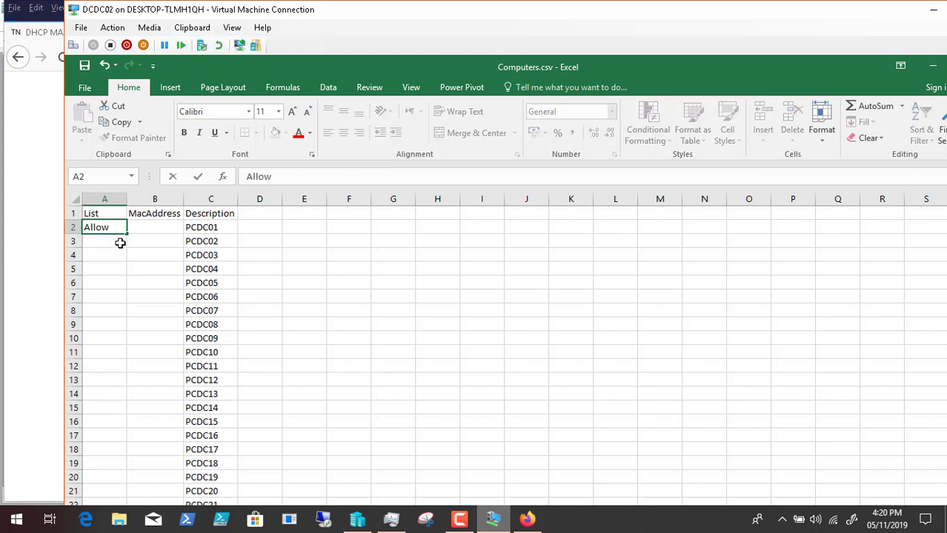
left_click(120, 241)
left_click(120, 228)
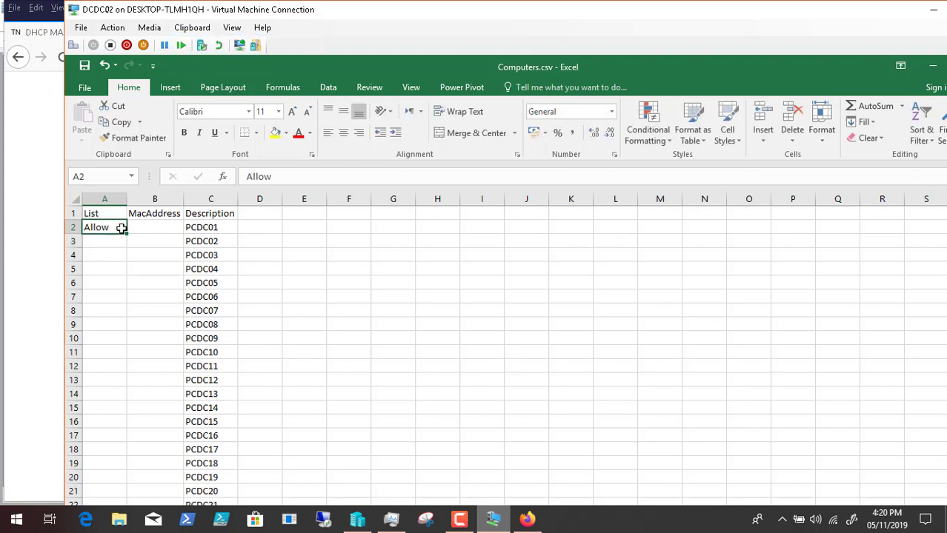
double_click(127, 234)
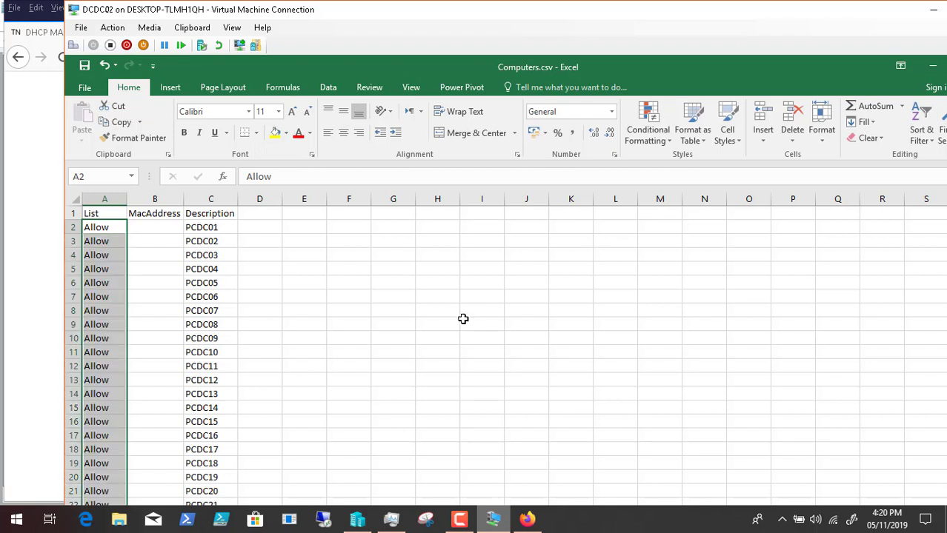
Step: Switch the virtual machine to full-screen view
left_click(171, 228)
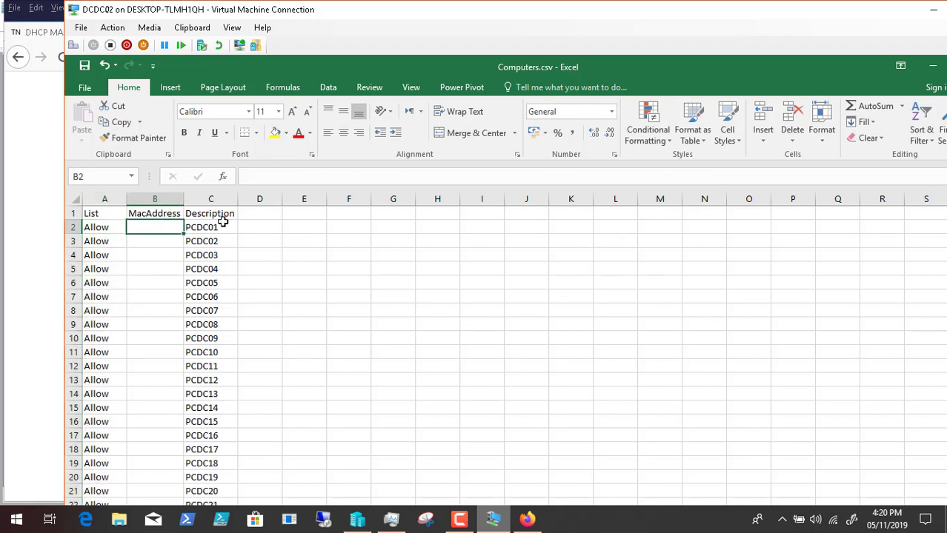
left_click(234, 28)
left_click(268, 46)
left_click(234, 28)
left_click(242, 29)
left_click(235, 29)
left_click(263, 44)
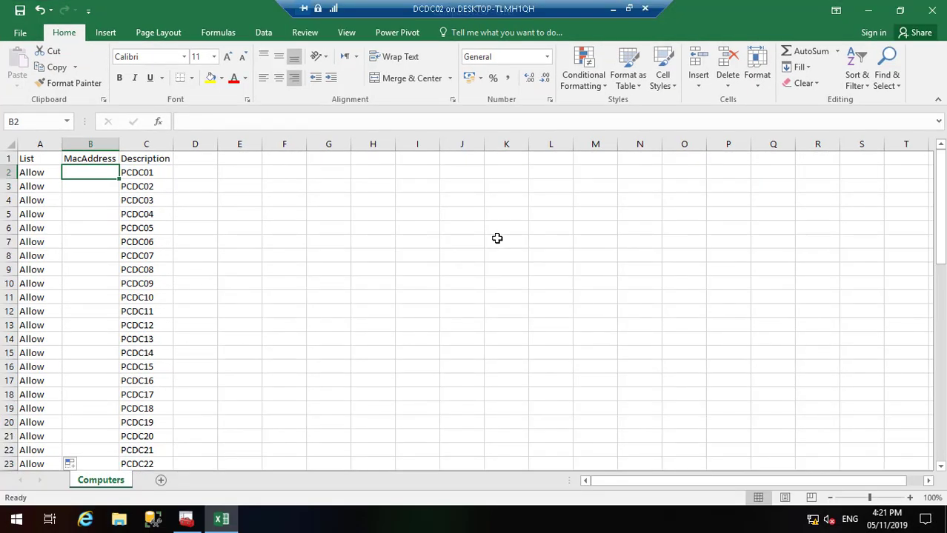
Step: Copy PCDC01's MAC address 00-15-5D-38-01-0D from the DHCP Allow filter into cell B2
left_click(871, 10)
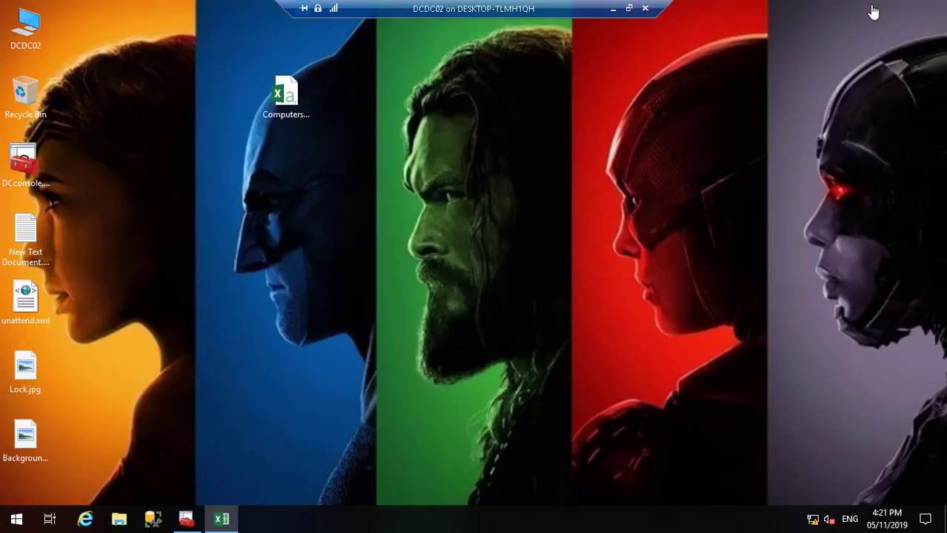
left_click(186, 519)
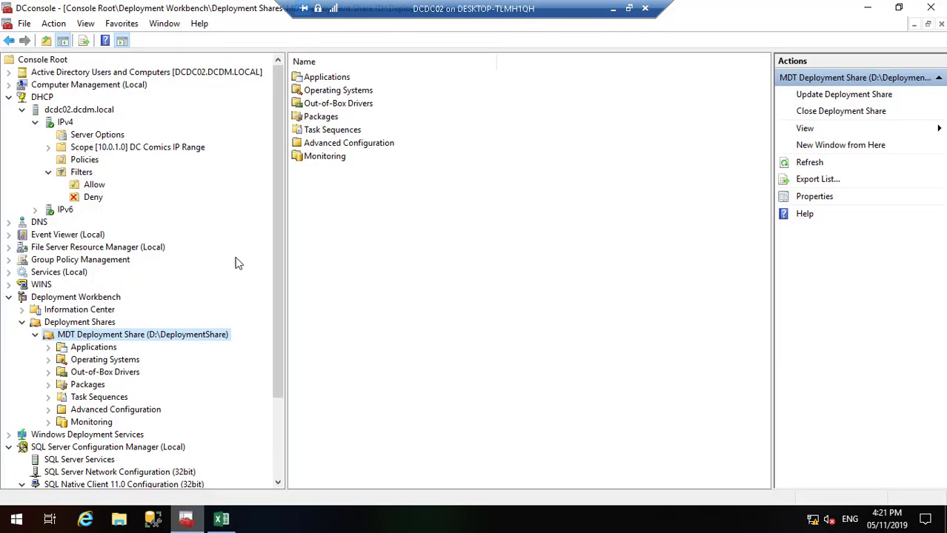
left_click(98, 187)
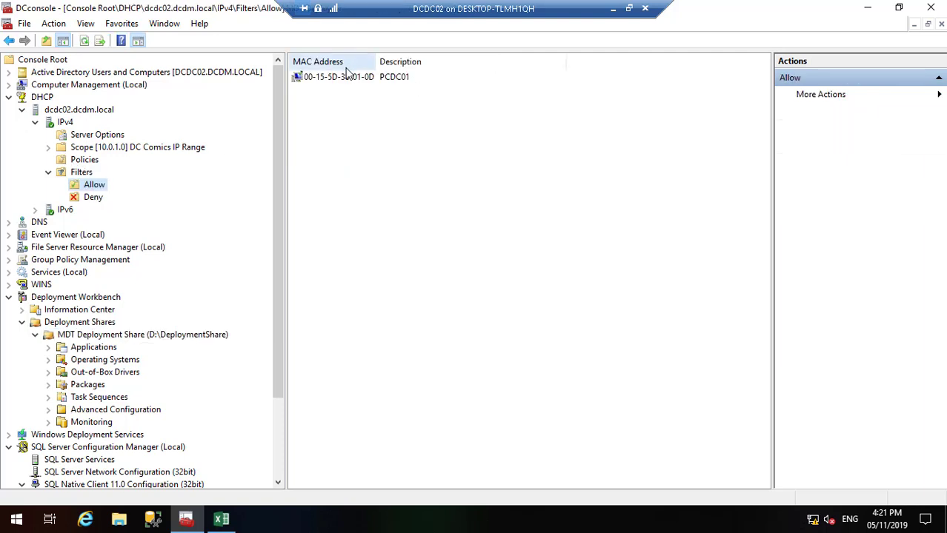
left_click(348, 80)
right_click(346, 80)
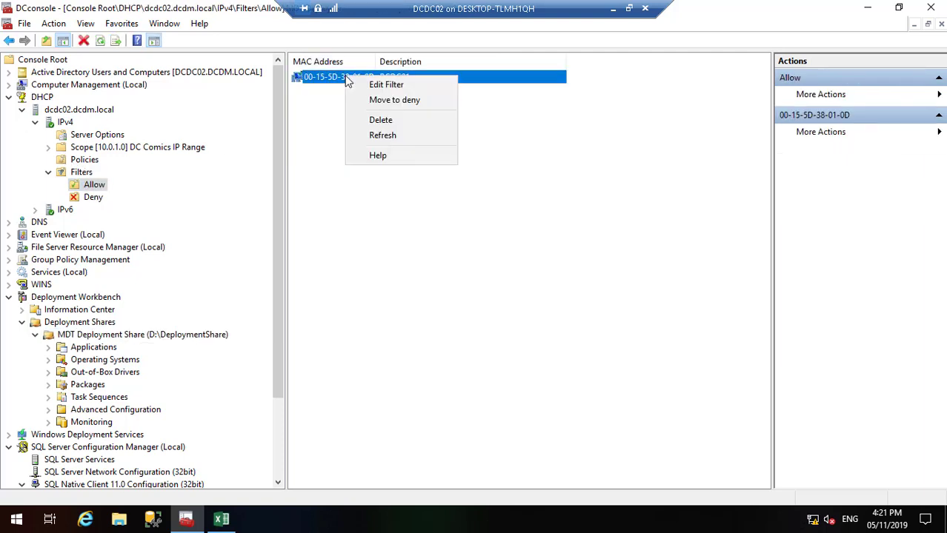
left_click(380, 88)
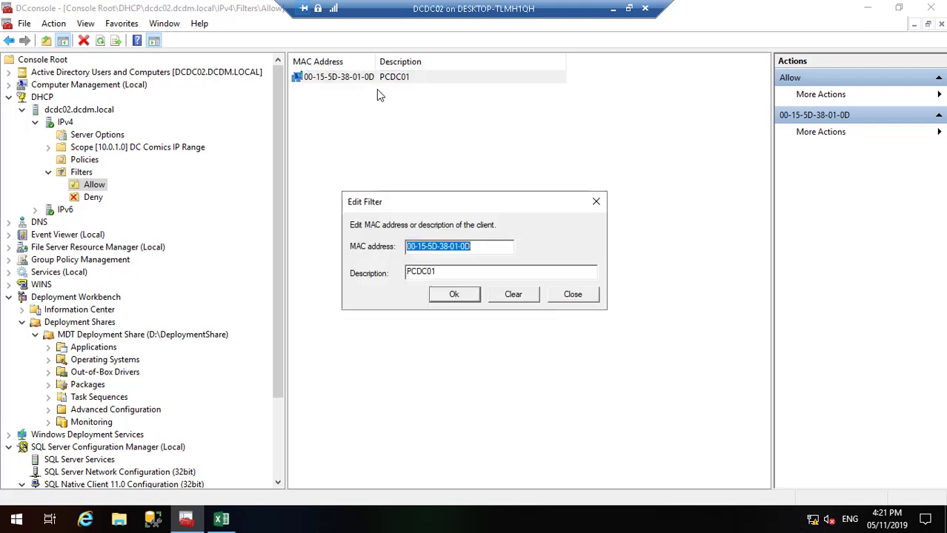
right_click(460, 245)
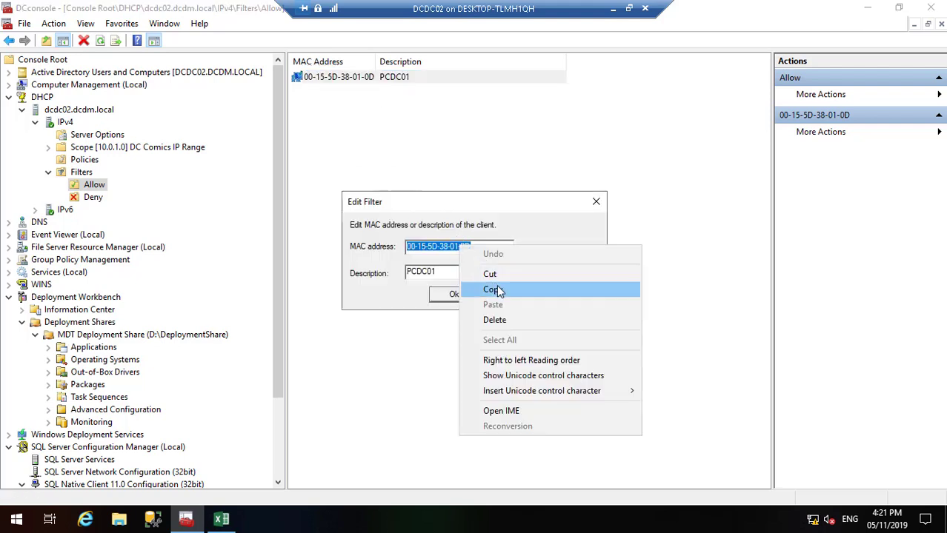
left_click(497, 290)
left_click(221, 518)
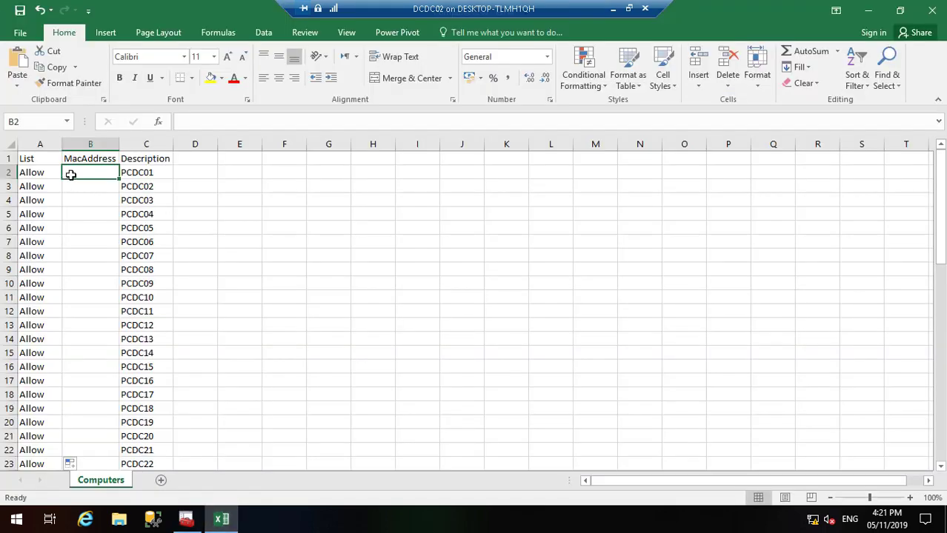
right_click(71, 175)
left_click(103, 243)
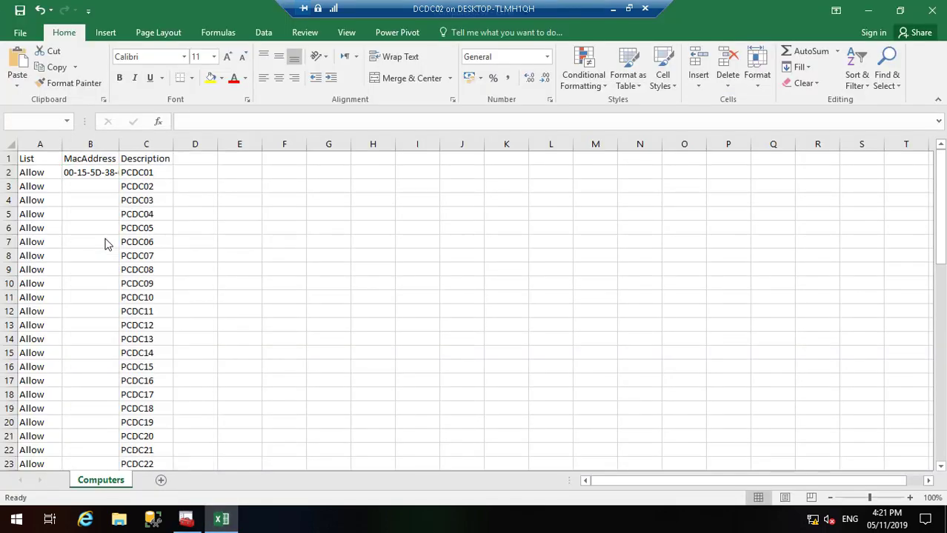
Step: Widen column B to fit the MAC address, then undo the address filled down the whole column
left_click_drag(119, 146, 119, 146)
double_click(118, 147)
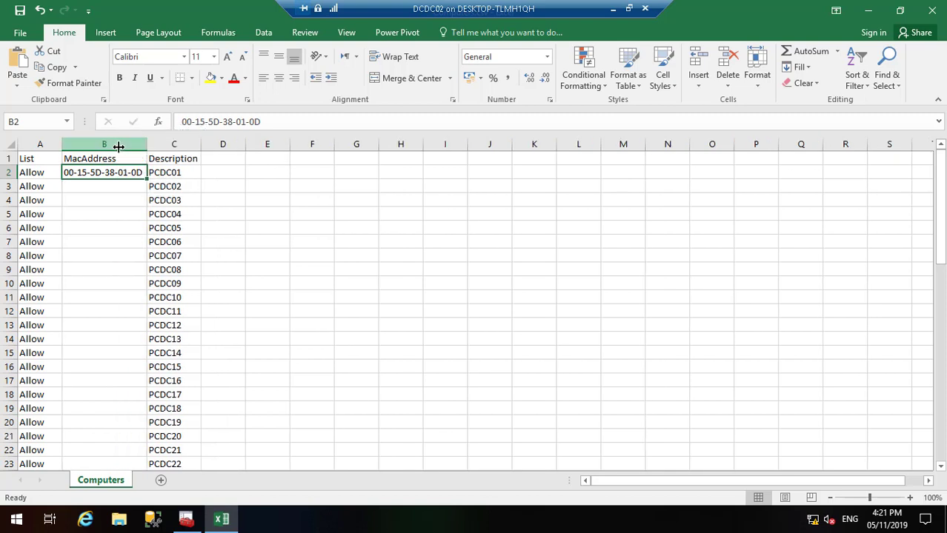
double_click(147, 179)
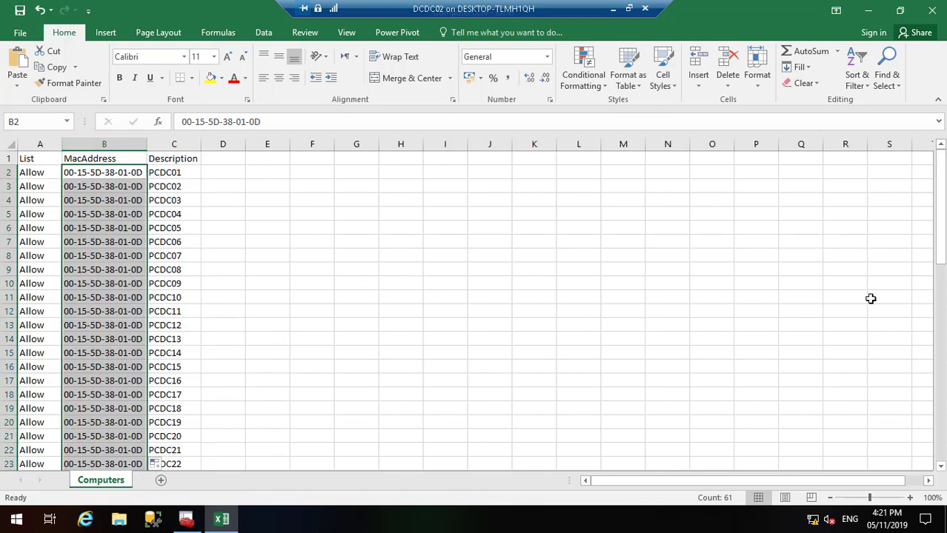
left_click_drag(941, 247, 941, 441)
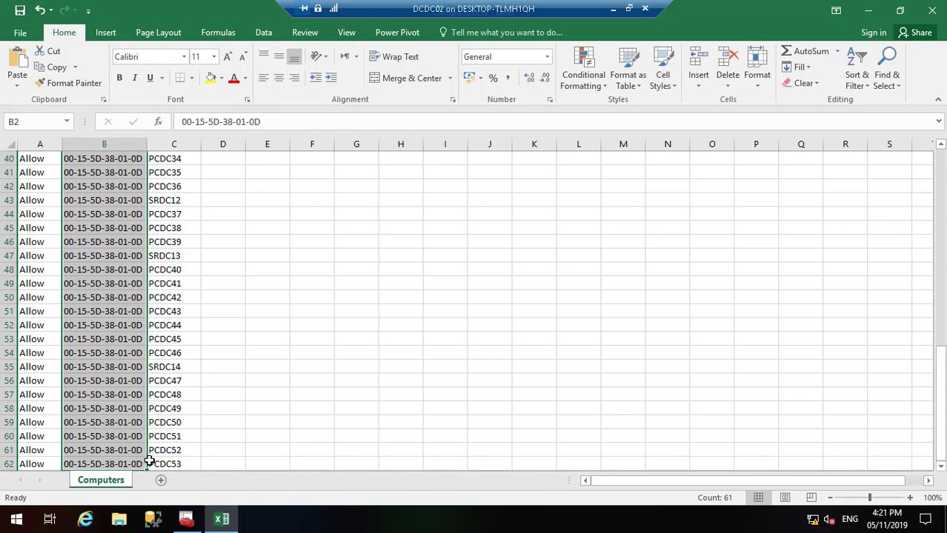
left_click(941, 169)
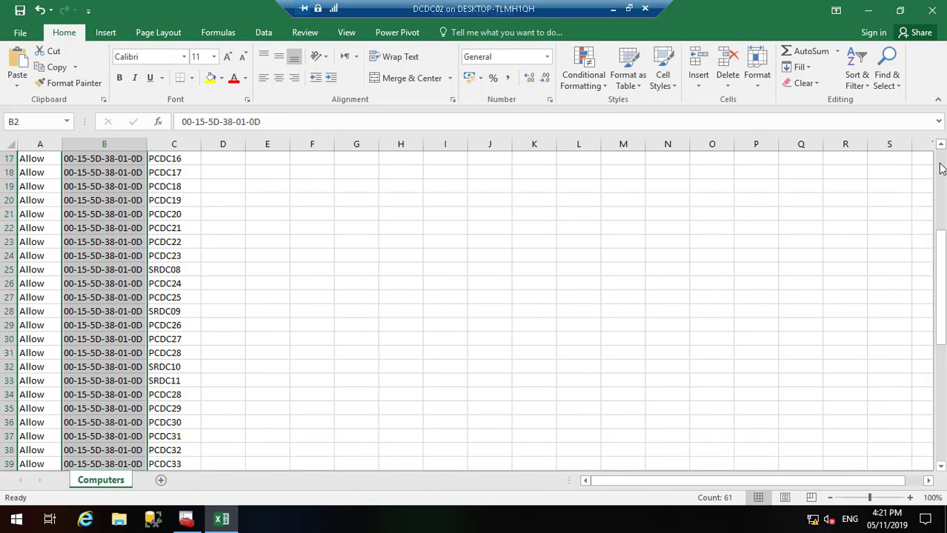
left_click(941, 169)
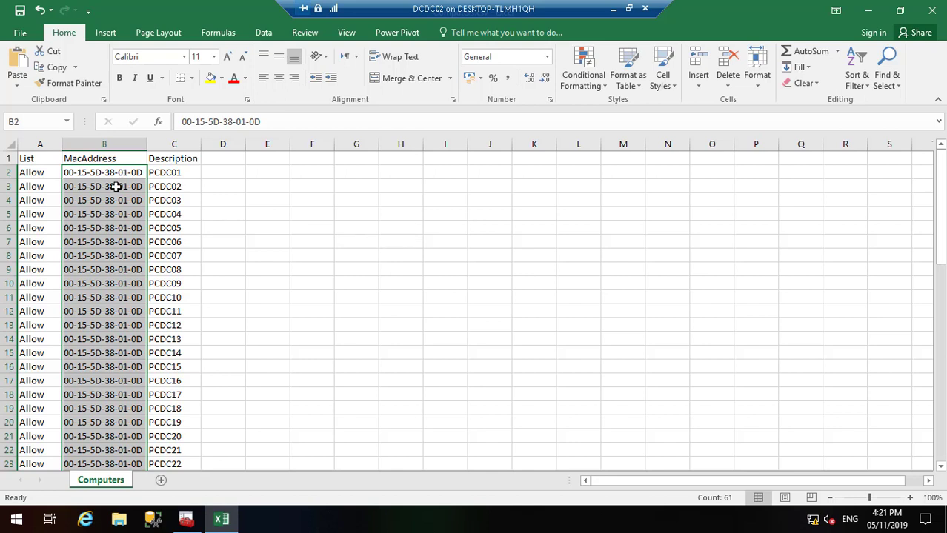
key("ctrl+z")
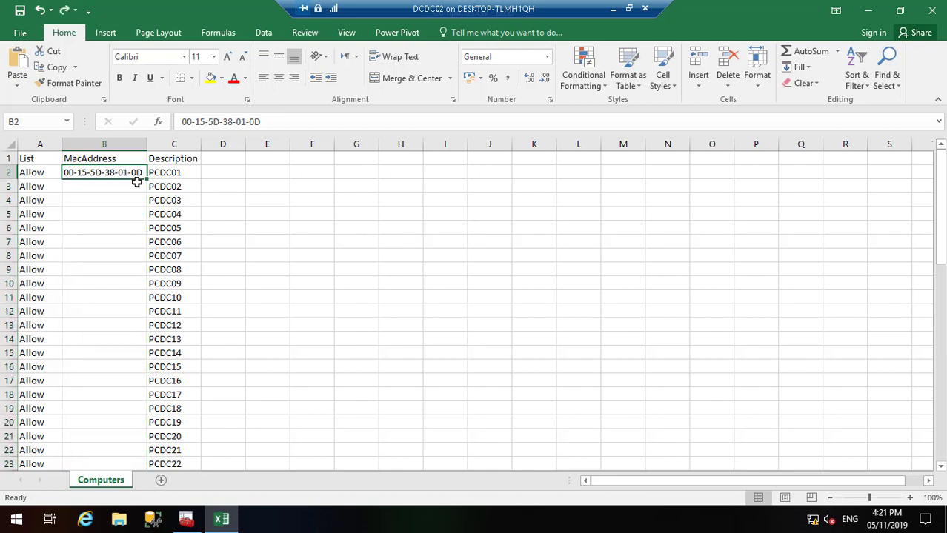
Step: Copy B2's address into B3, after trying Flash Fill there and undoing it
left_click_drag(146, 179, 146, 192)
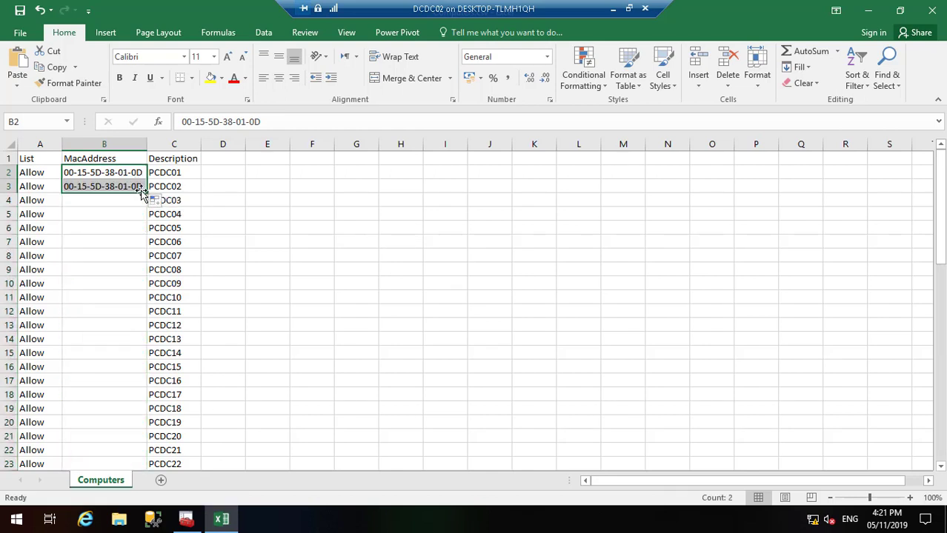
left_click(163, 204)
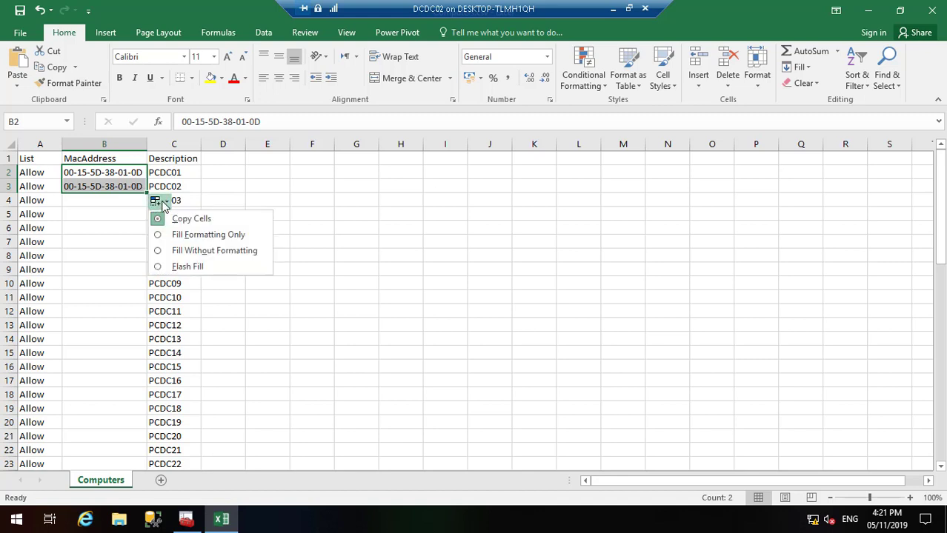
left_click(188, 267)
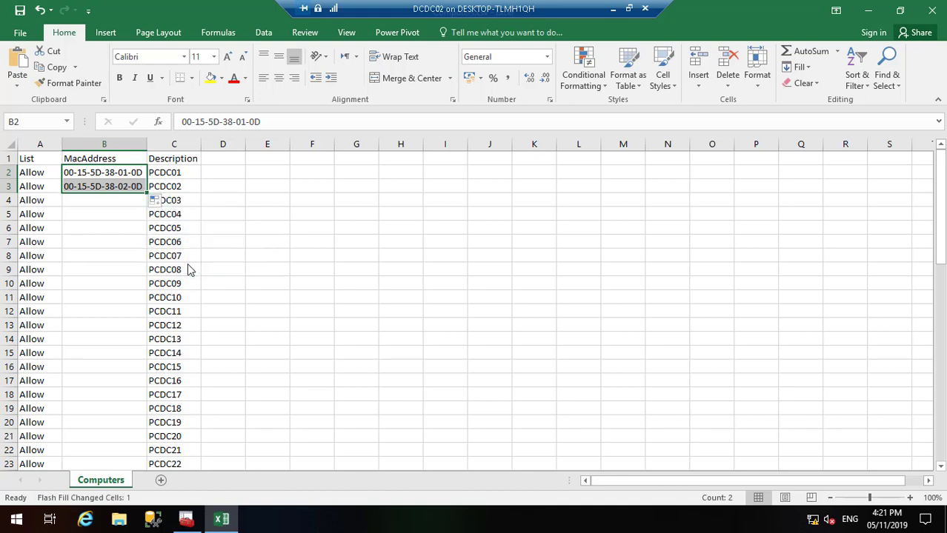
key("ctrl+z")
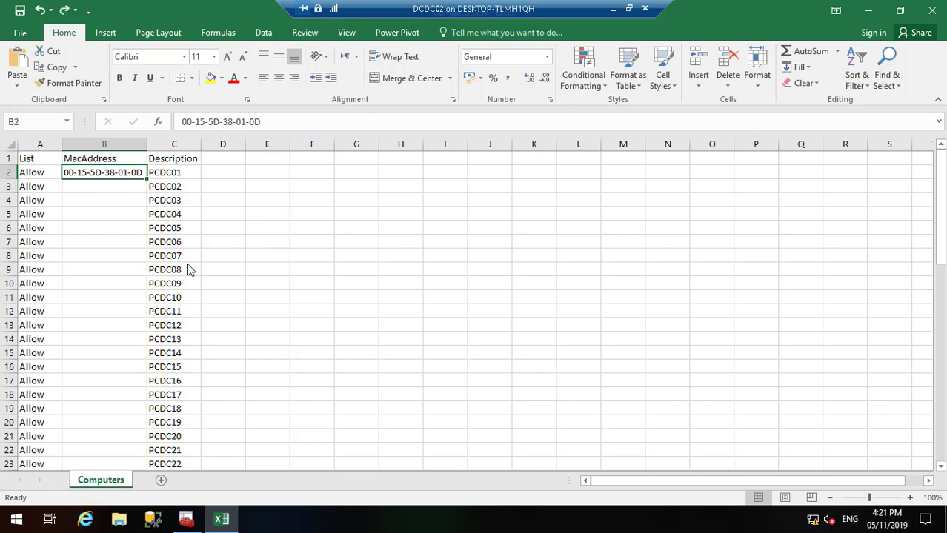
left_click_drag(147, 180, 152, 190)
left_click(159, 202)
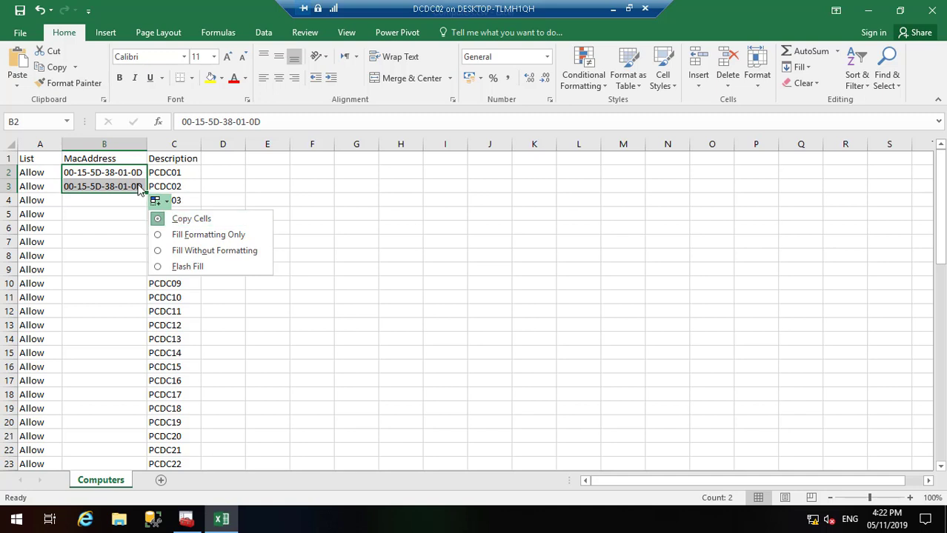
Step: Change B3's address to end in 0F, then try Flash Fill into B4 and undo it
left_click(137, 187)
double_click(143, 186)
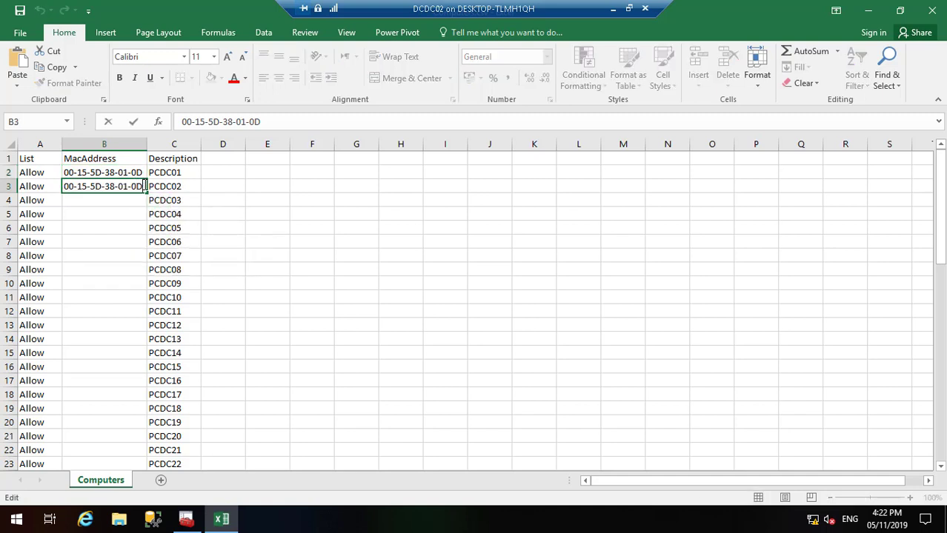
key("BackSpace")
left_click(137, 203)
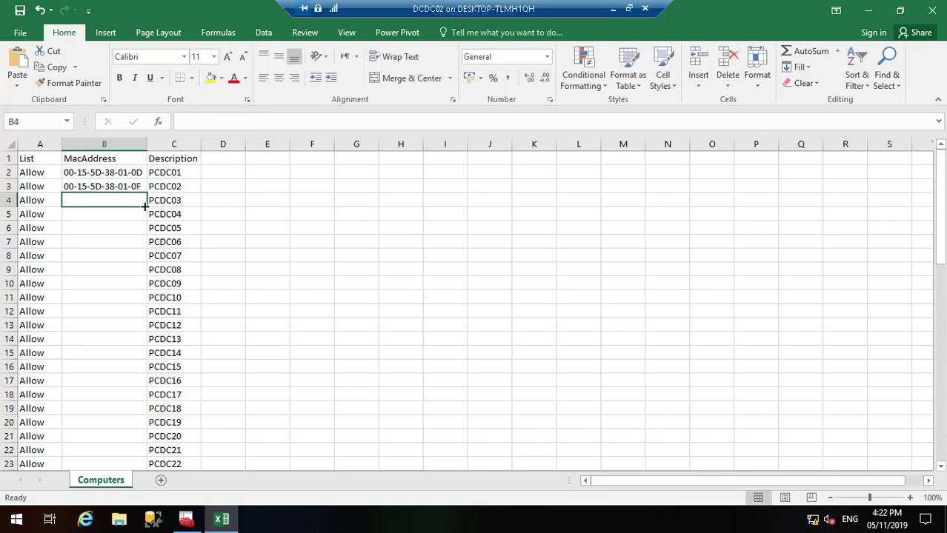
left_click(138, 186)
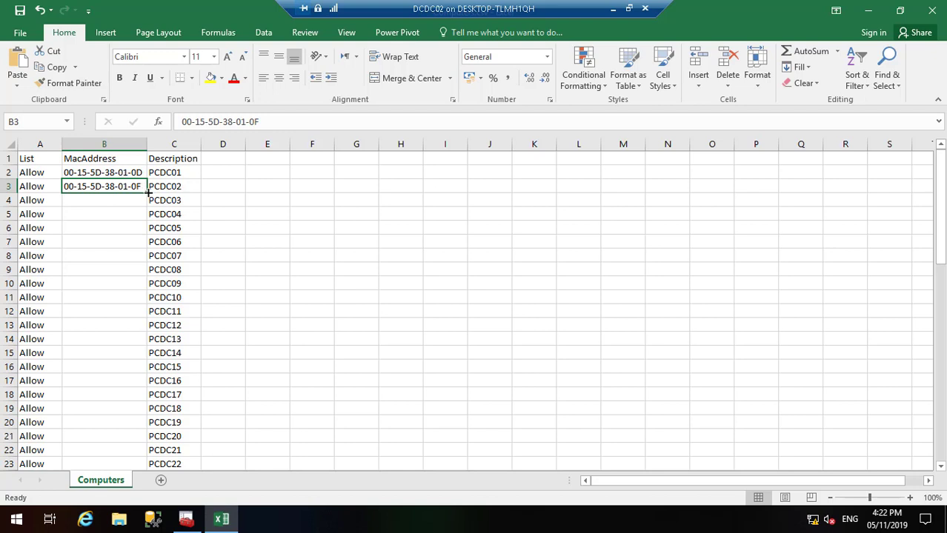
left_click_drag(138, 172, 153, 209)
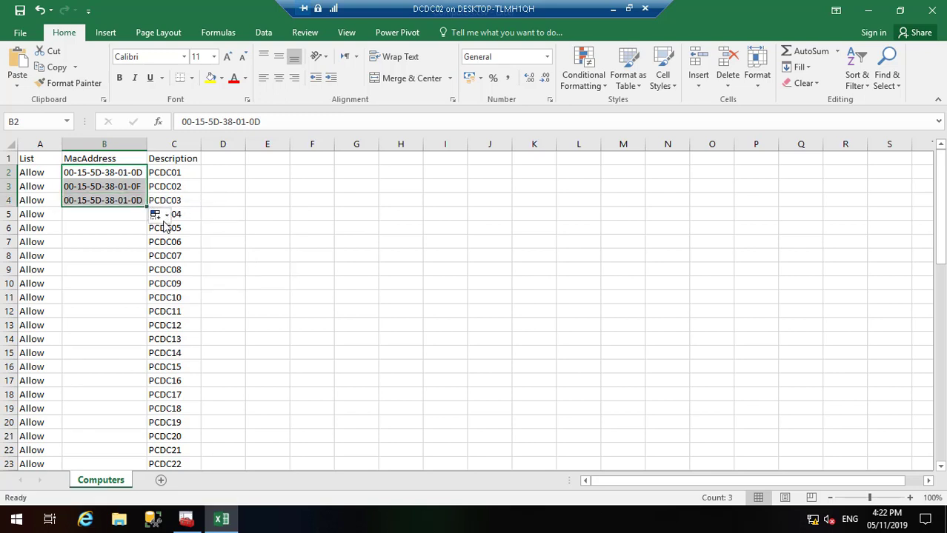
left_click(163, 215)
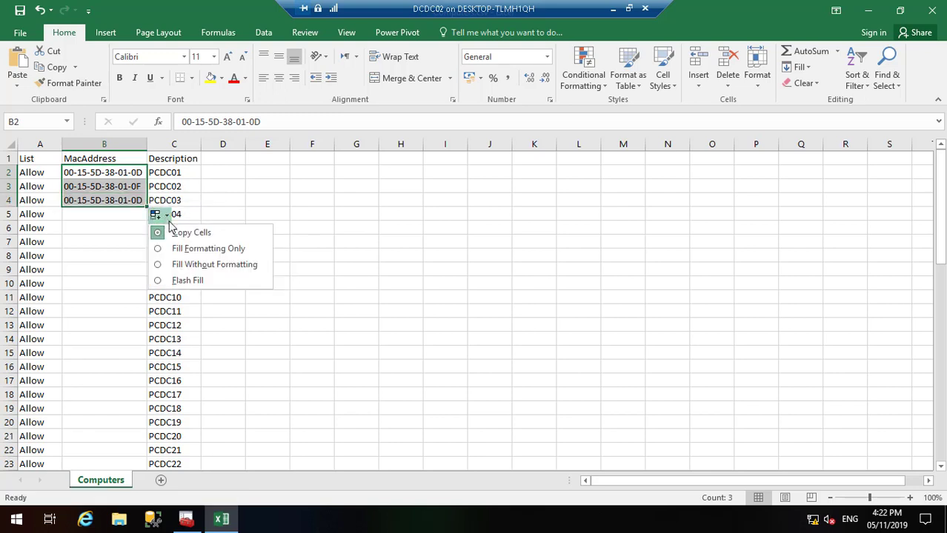
left_click(195, 281)
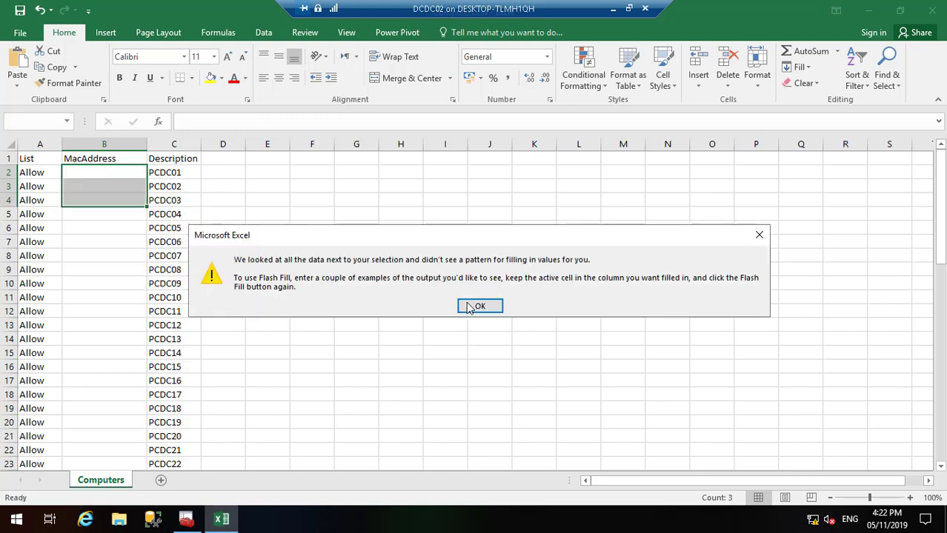
left_click(480, 307)
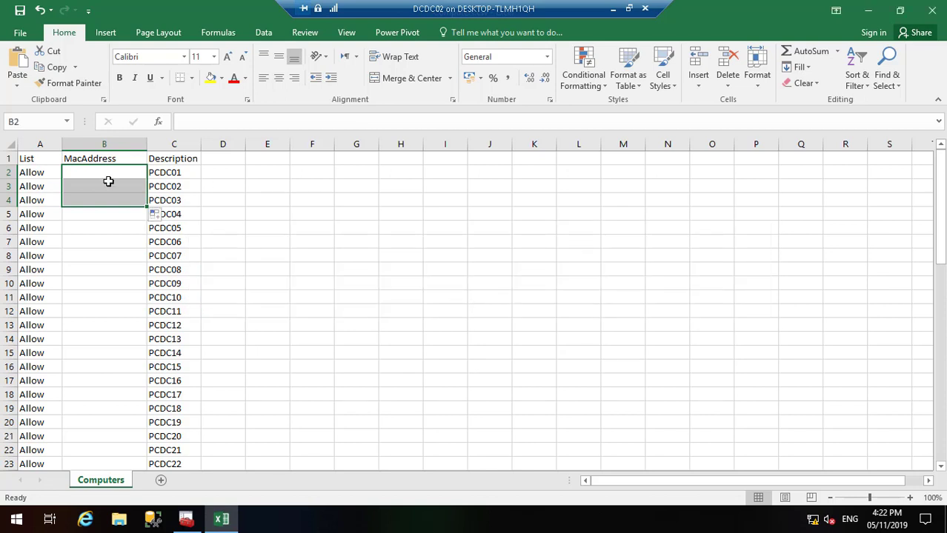
key("ctrl+z")
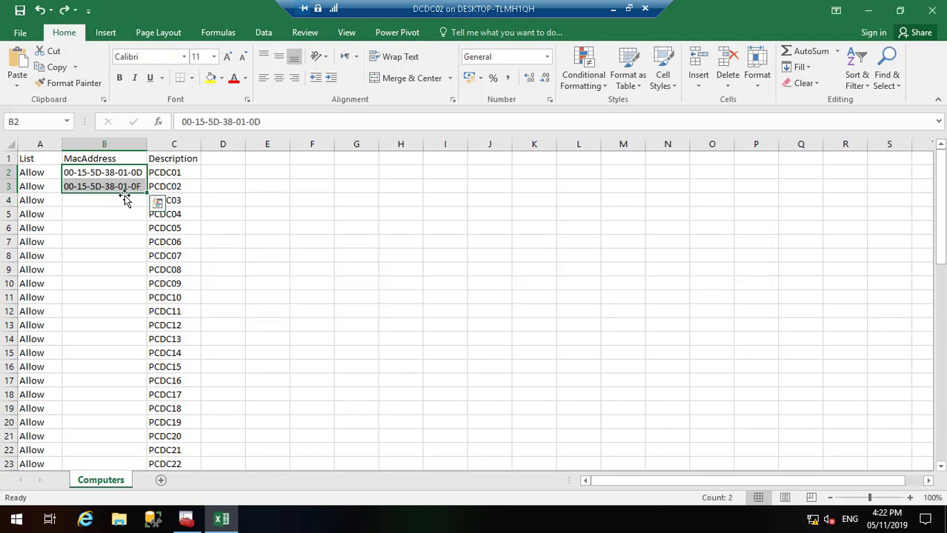
Step: Correct B3's MAC address to 00-15-5D-38-01-0E
key("Down")
key("Down")
left_click(142, 186)
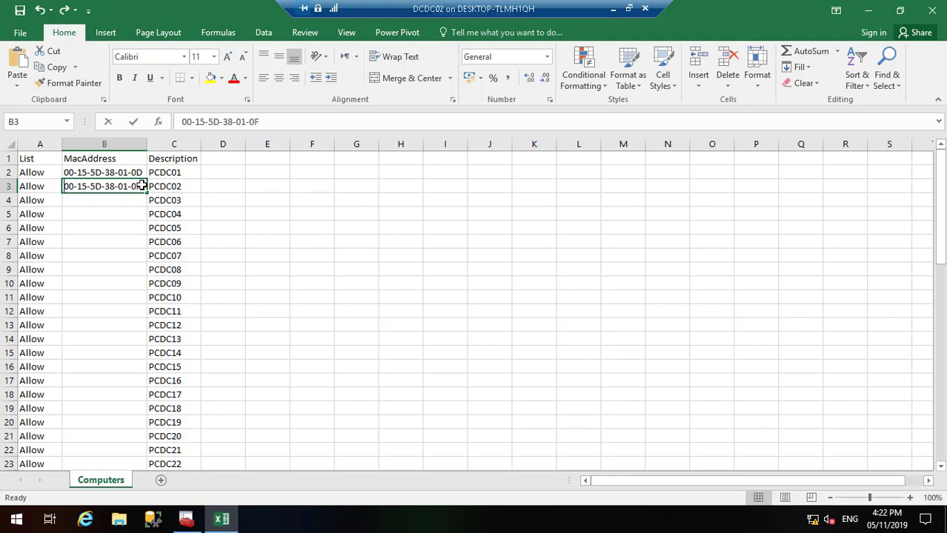
key("F2")
key("BackSpace")
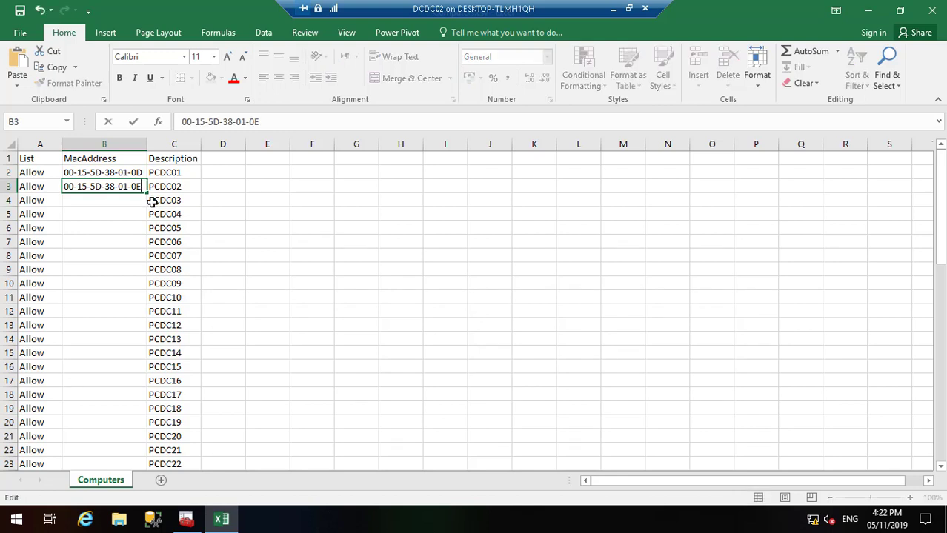
type("E")
key("Return")
left_click(137, 187)
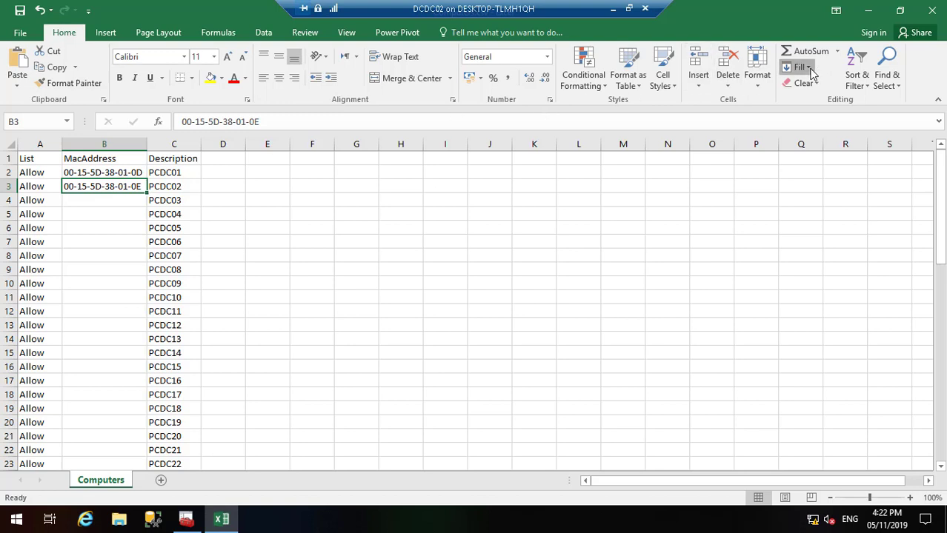
left_click(800, 67)
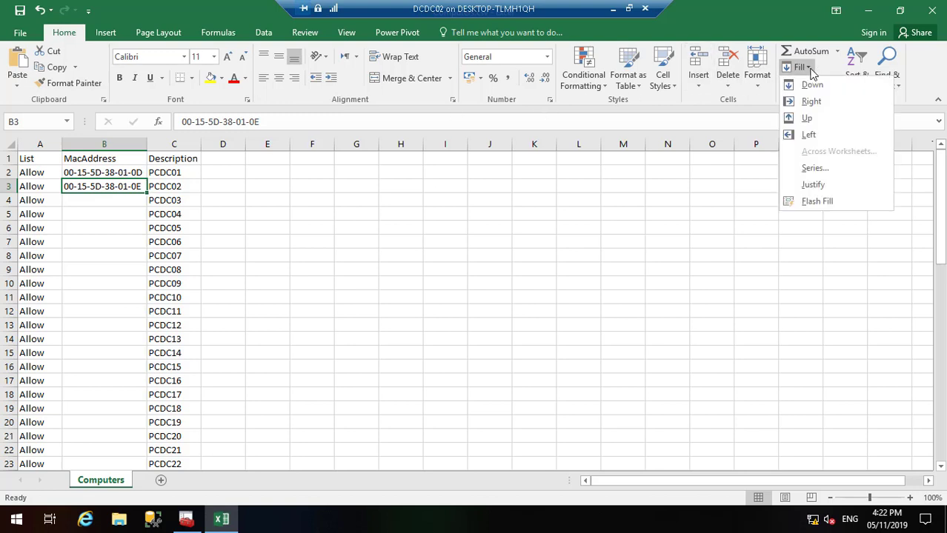
left_click(834, 203)
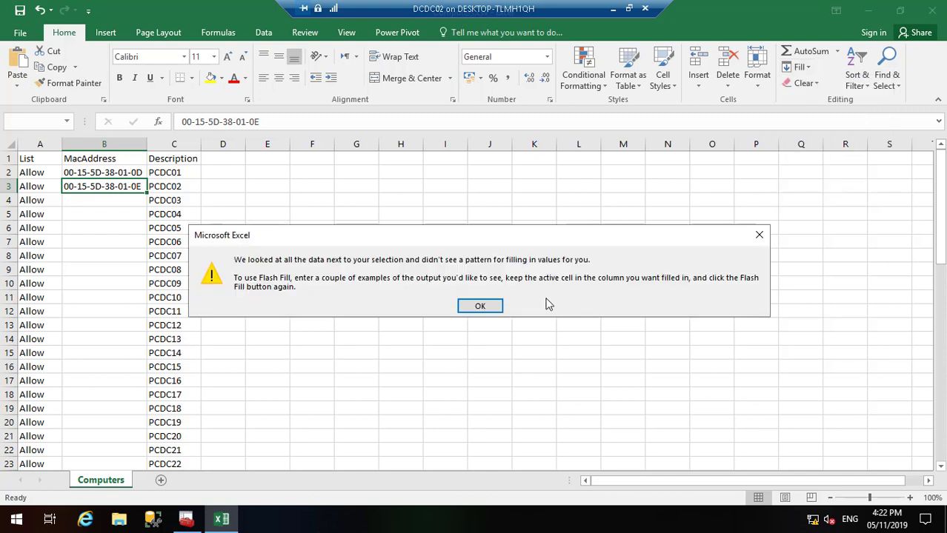
left_click(480, 306)
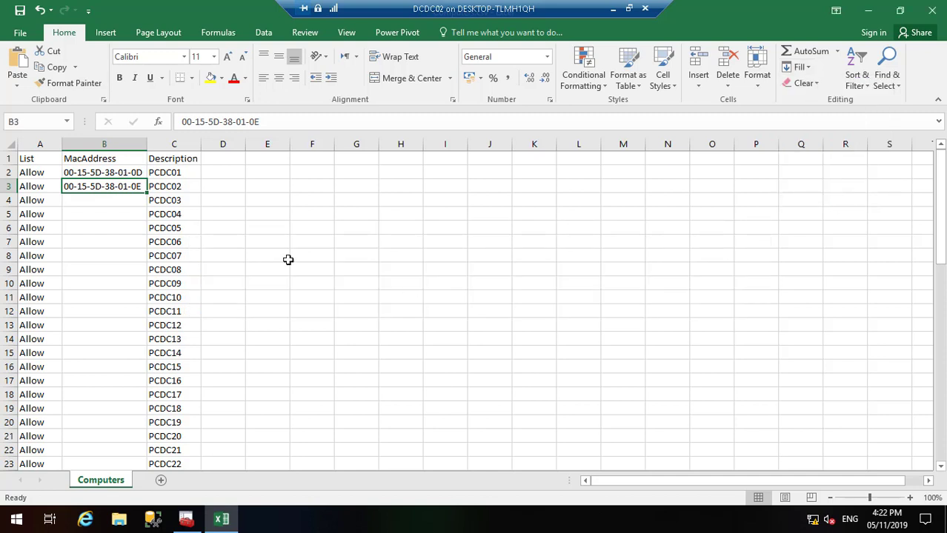
left_click(135, 198)
left_click(812, 66)
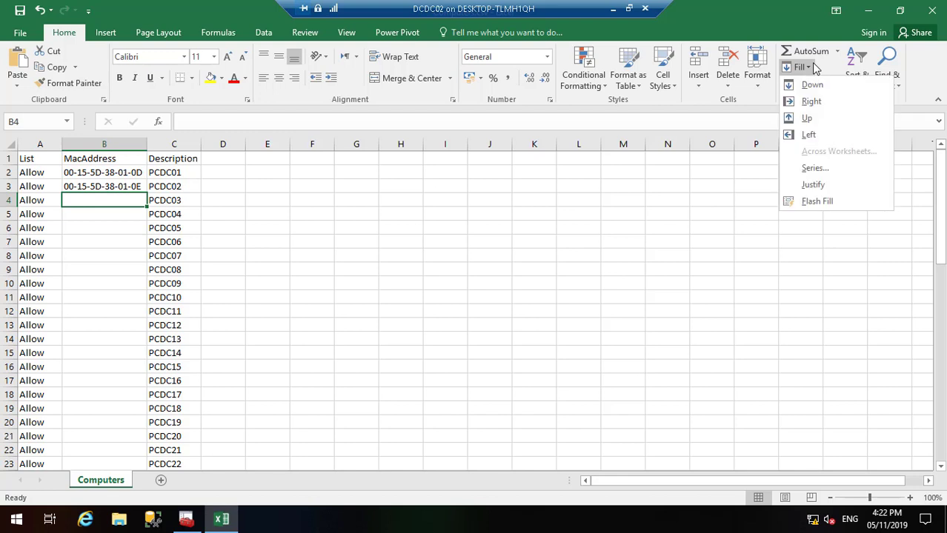
left_click(839, 208)
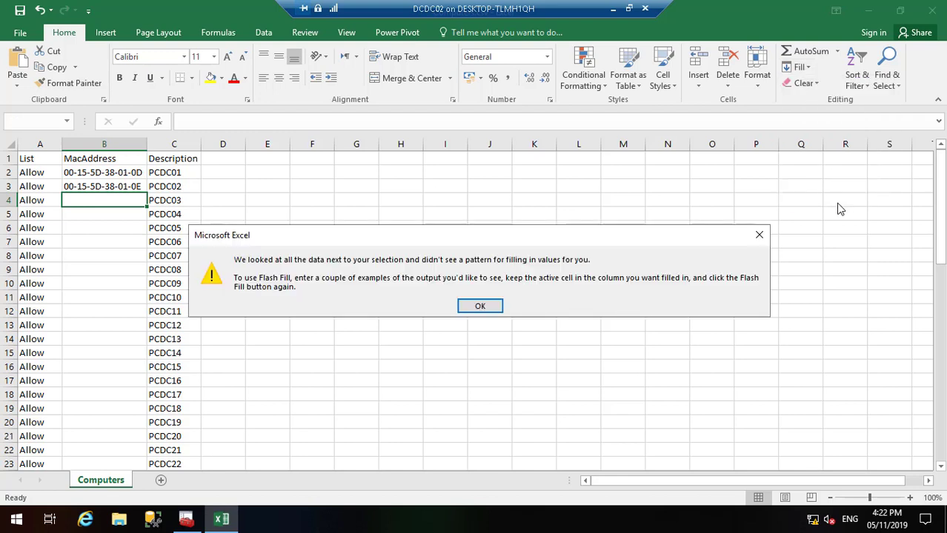
left_click(490, 308)
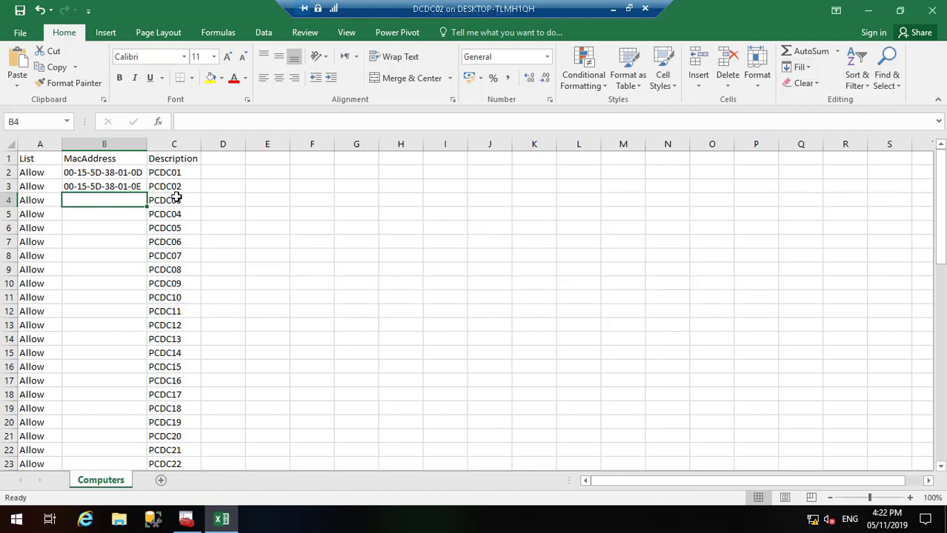
left_click(133, 187)
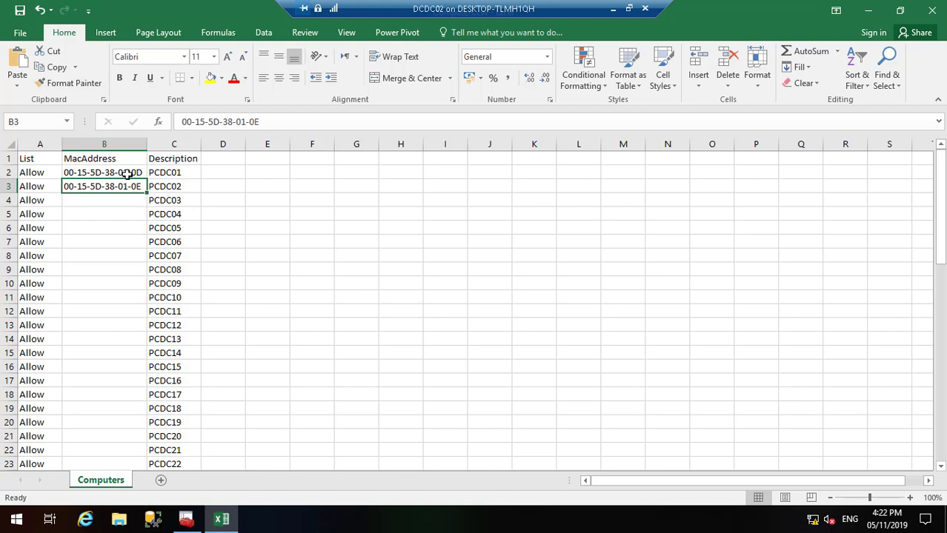
left_click(128, 173)
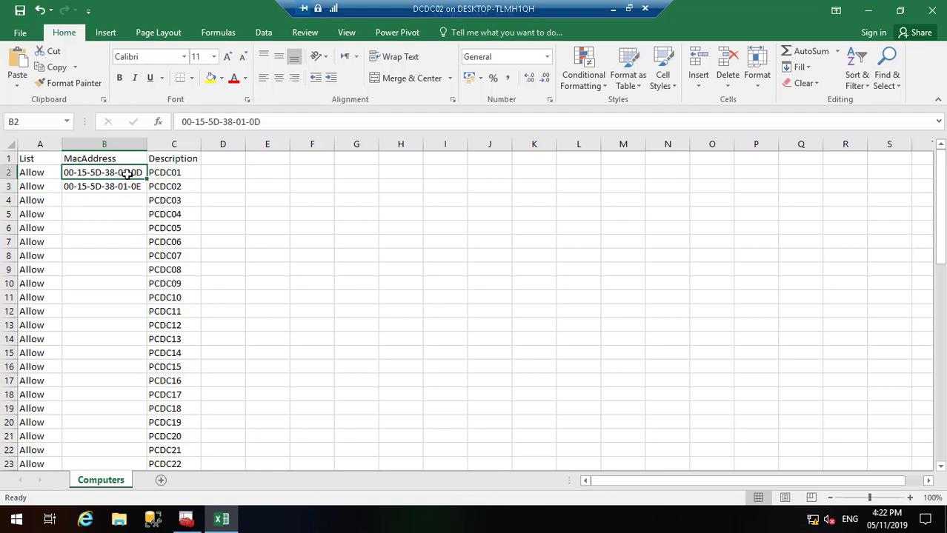
left_click(797, 66)
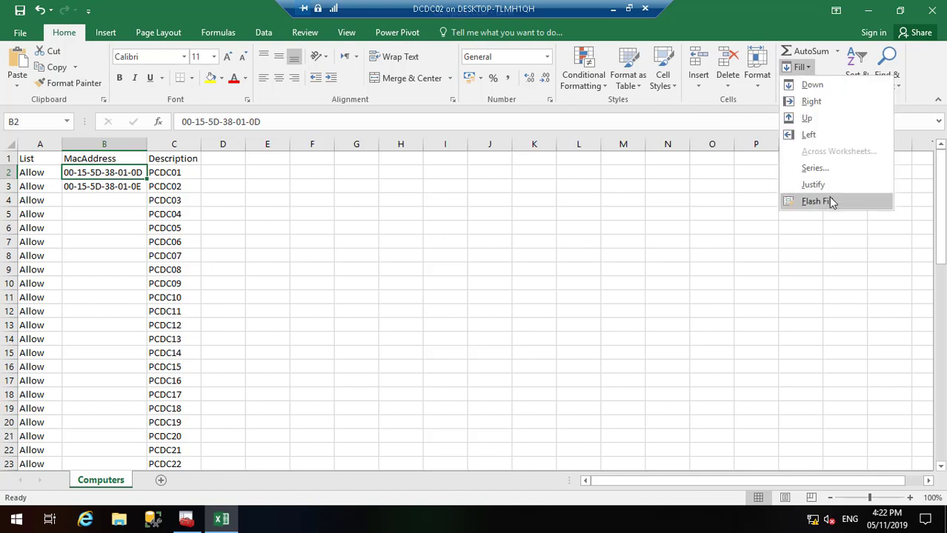
left_click(831, 201)
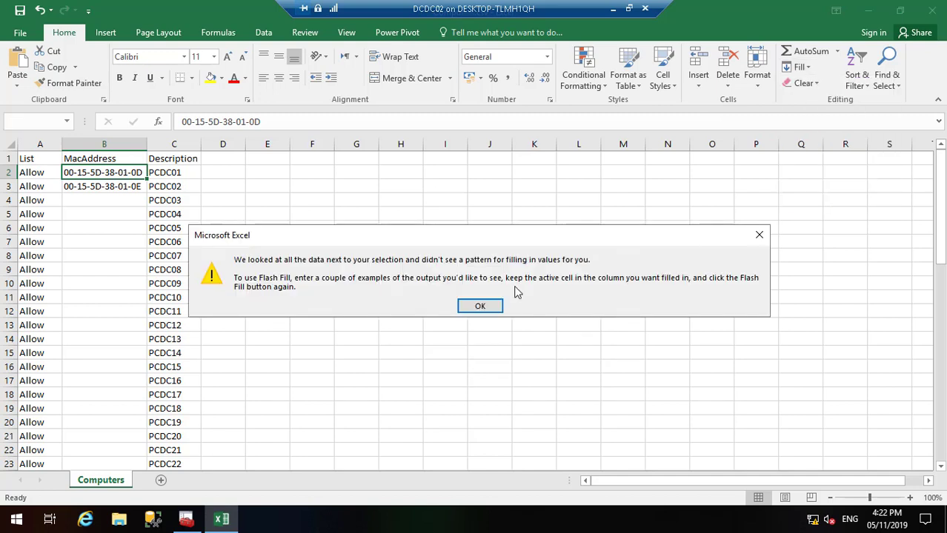
left_click(479, 304)
left_click(129, 191)
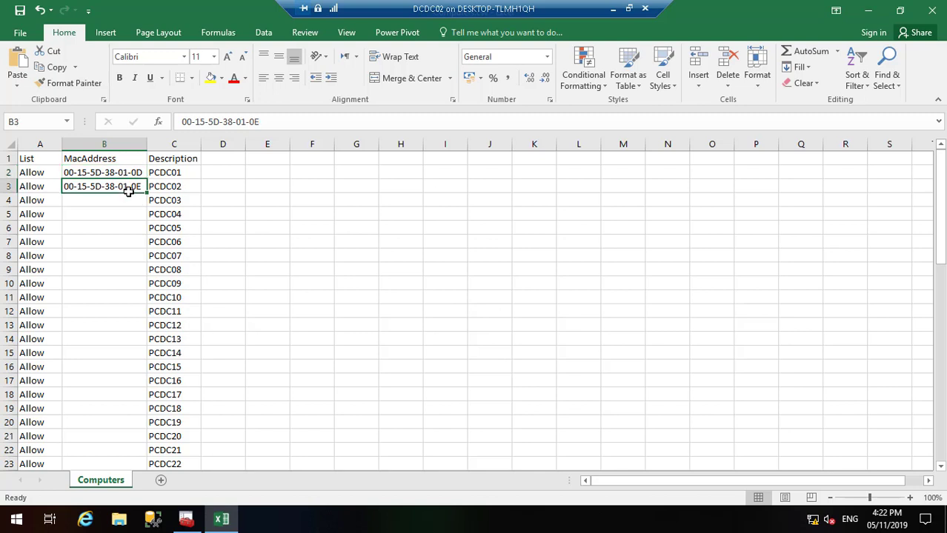
Step: Copy B3's address into B4 and edit it to 00-15-5D-38-01-0F
left_click_drag(146, 193, 147, 212)
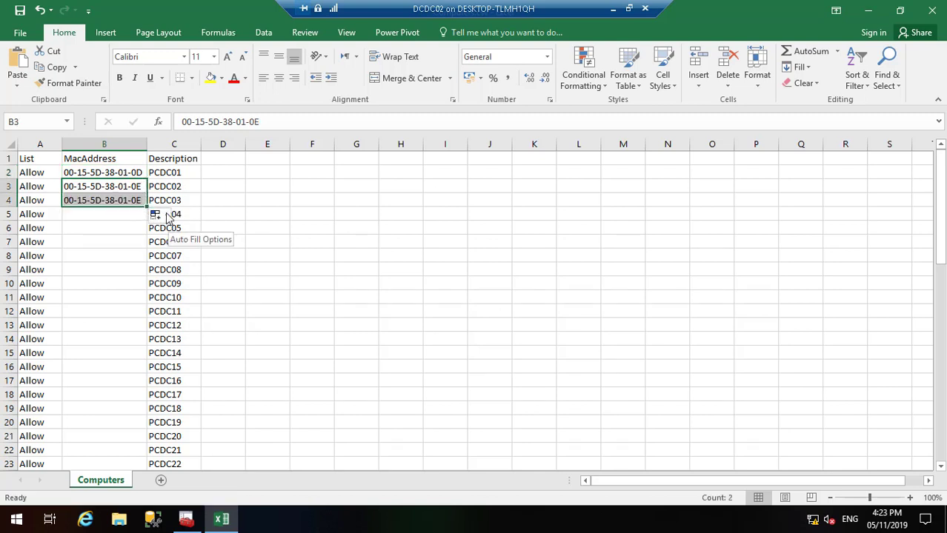
double_click(139, 200)
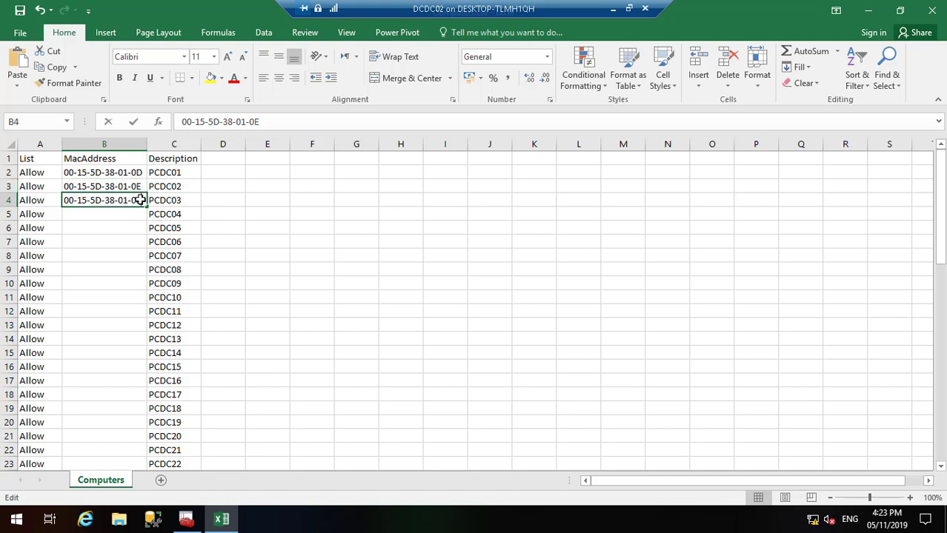
key("BackSpace")
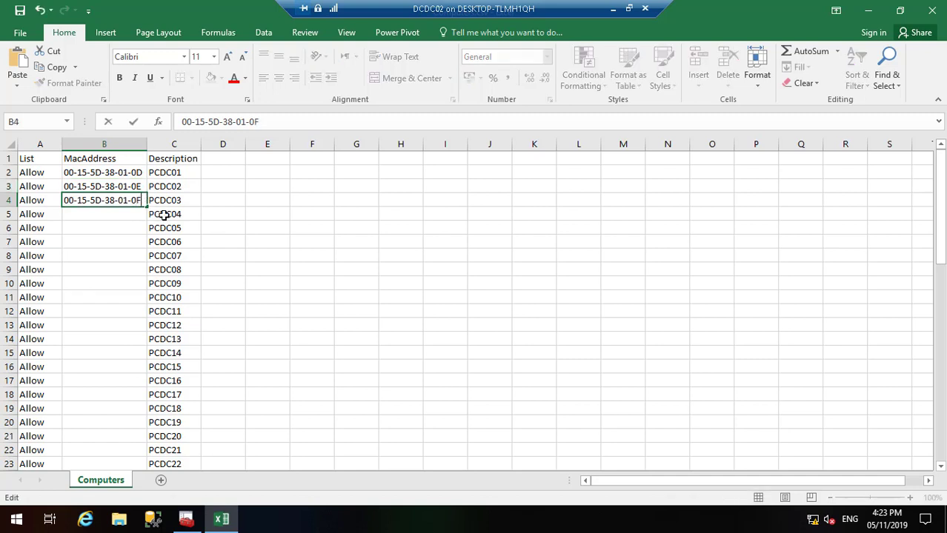
key("Return")
left_click(137, 200)
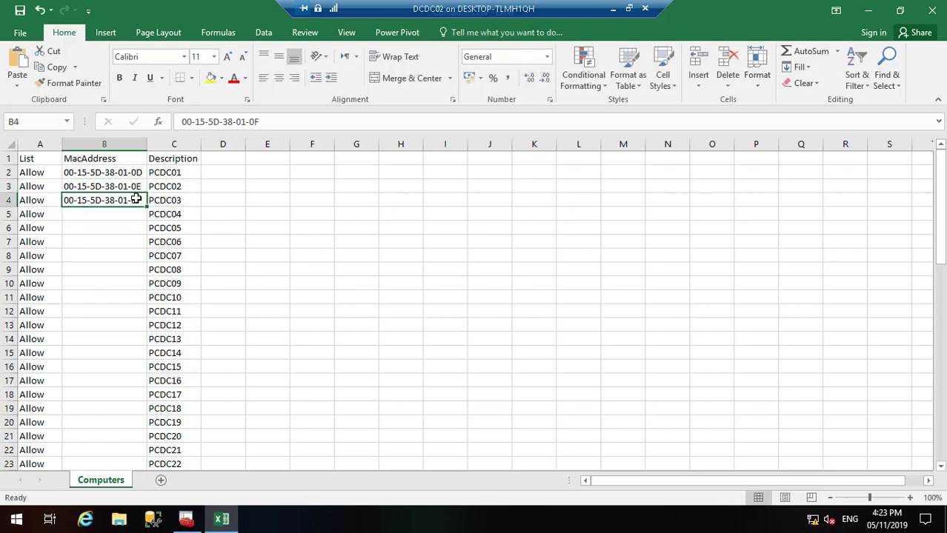
Step: Copy B4's address down column B to row 62, try Flash Fill, then undo it
left_click(135, 214)
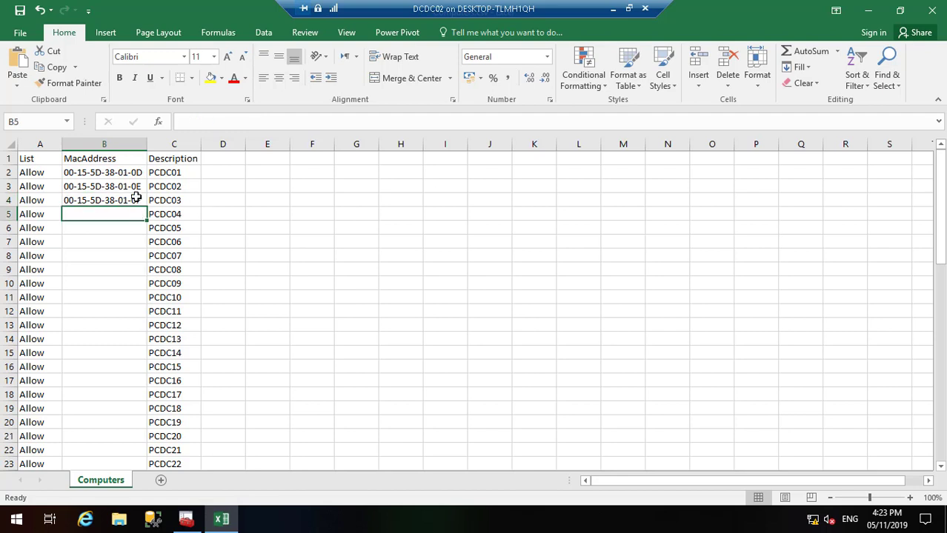
left_click(136, 200)
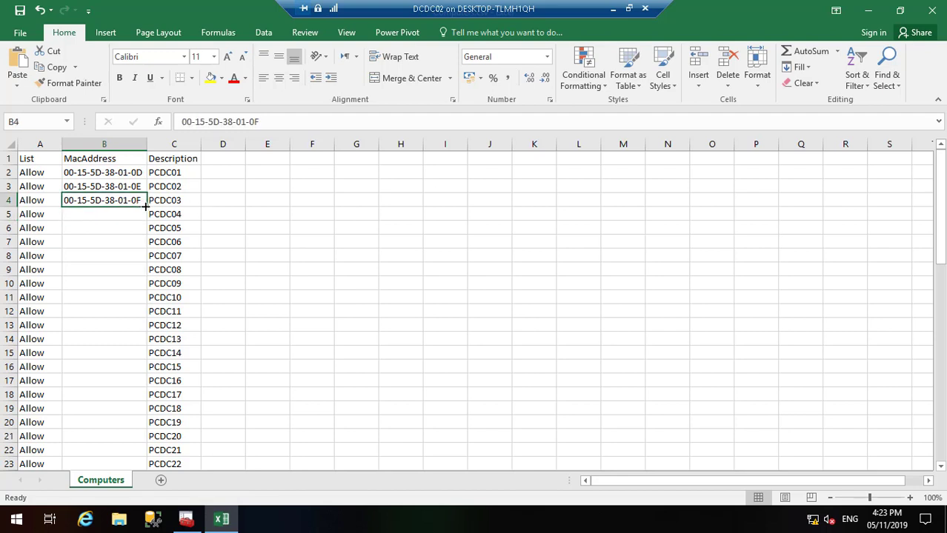
left_click_drag(145, 207, 137, 440)
left_click(161, 453)
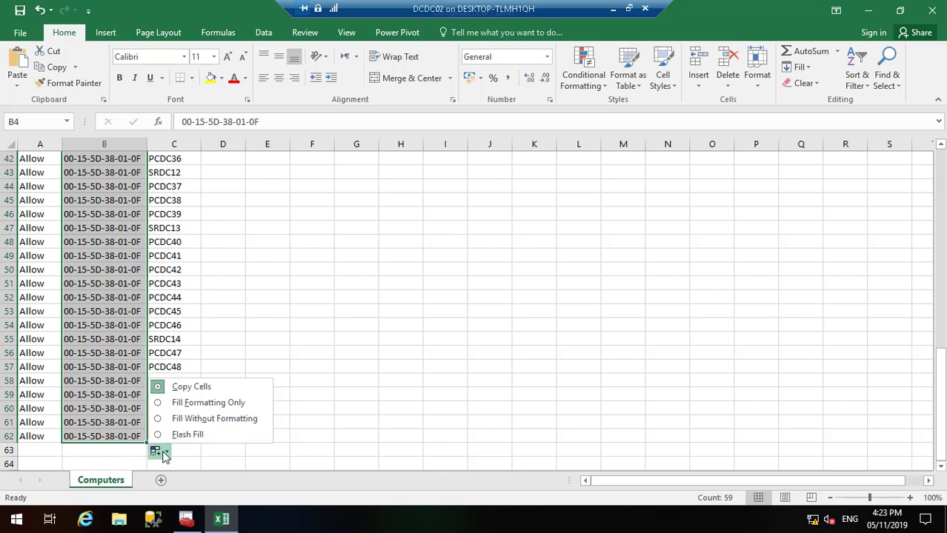
left_click(189, 435)
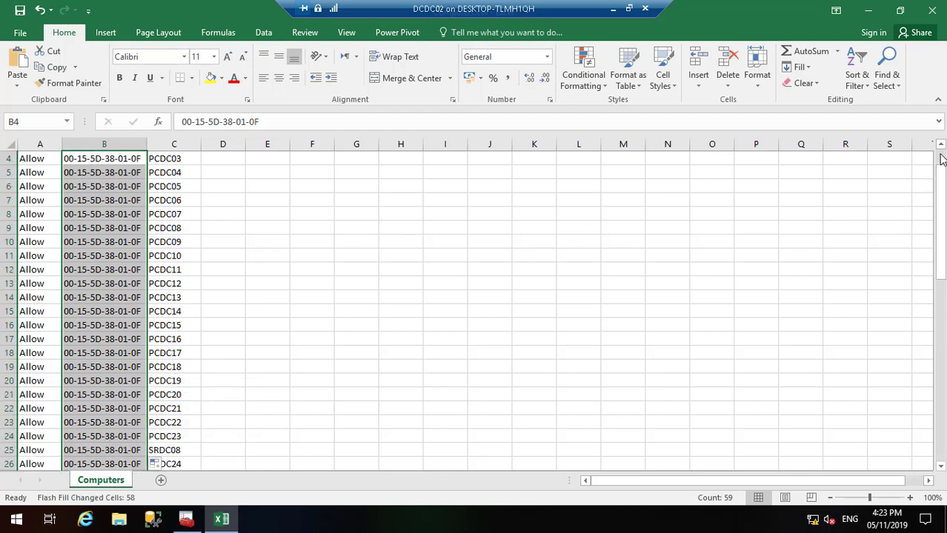
scroll(941, 159, "up", 1)
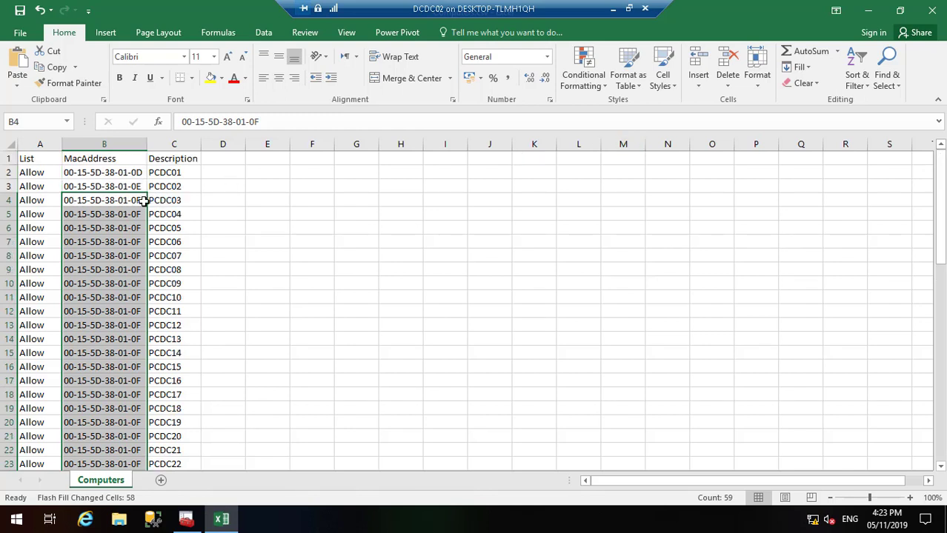
key("ctrl+z")
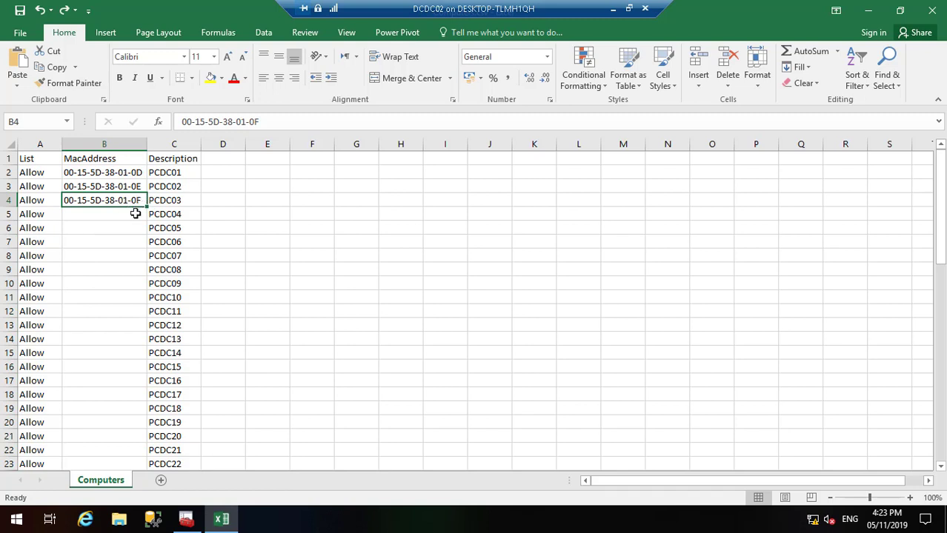
Step: Try Fill Down into B5 from B4, then undo it
left_click(136, 214)
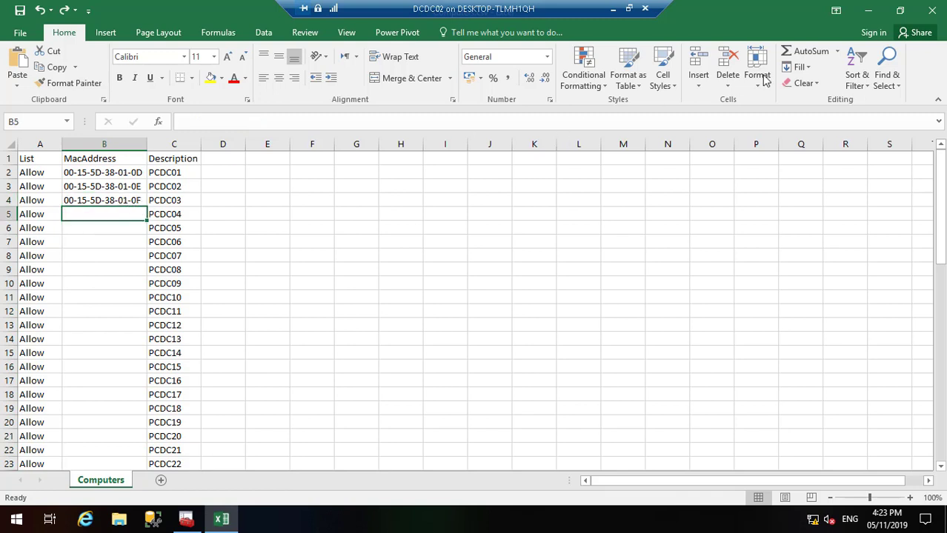
left_click(808, 70)
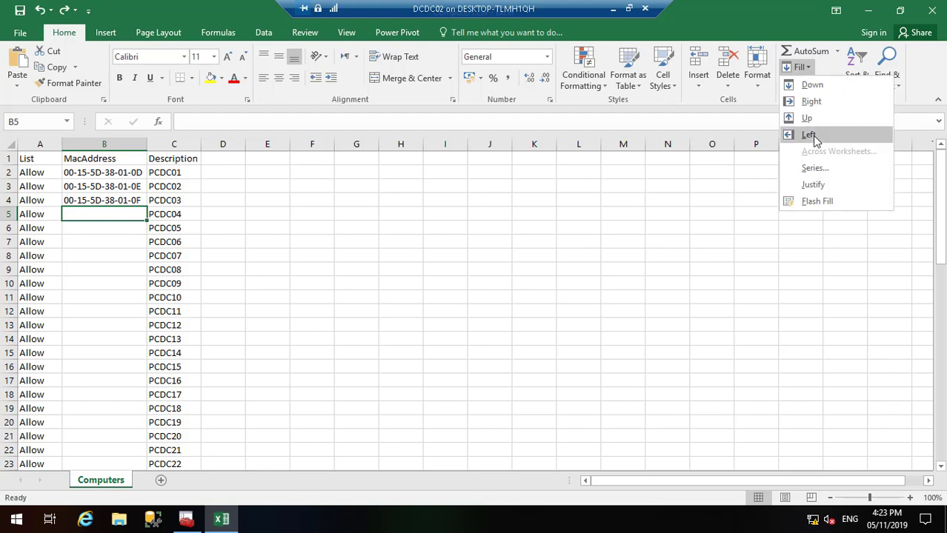
left_click(825, 84)
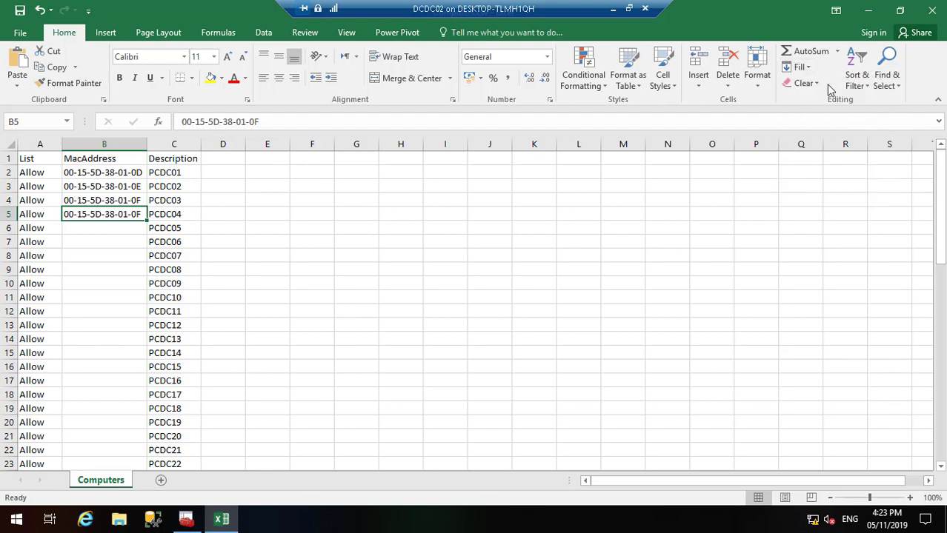
key("ctrl+z")
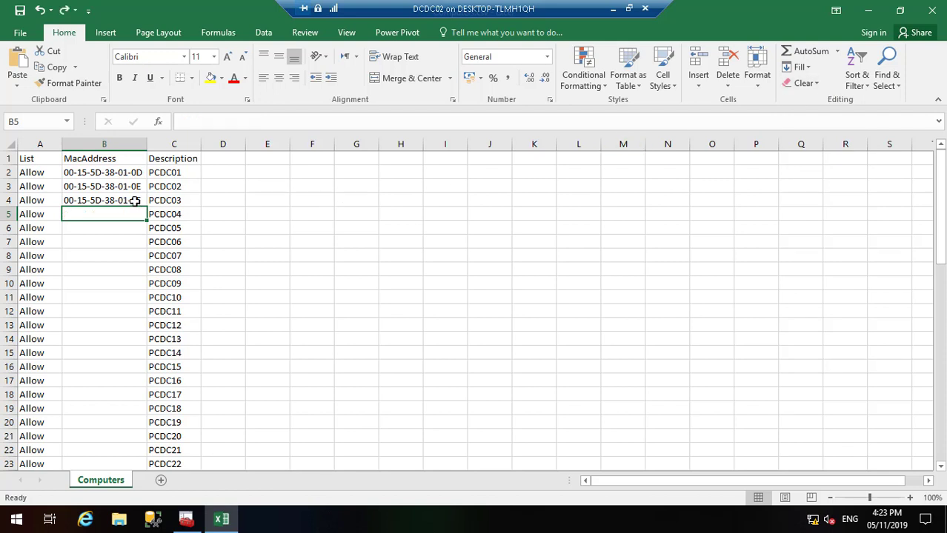
Step: Open Quick Analysis on the three addresses in B2:B4, then close it
left_click(134, 201)
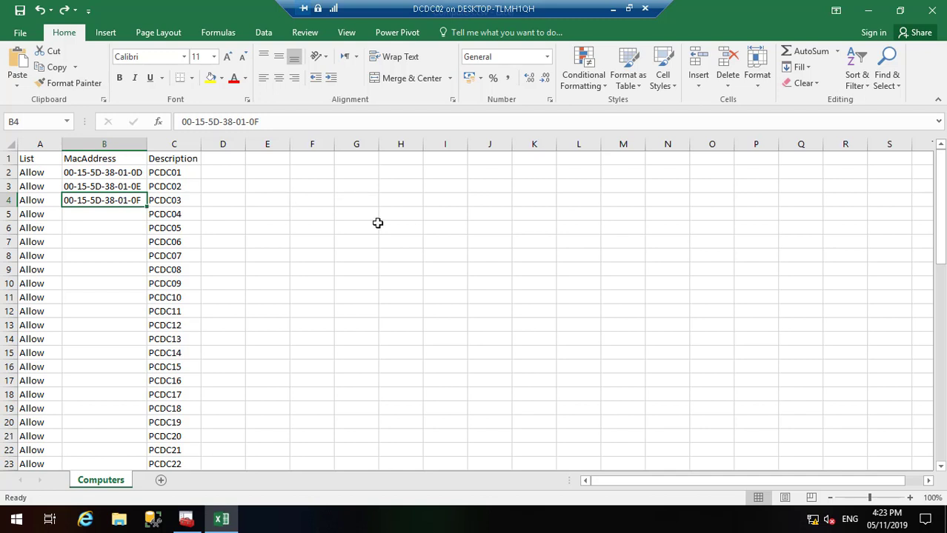
left_click_drag(126, 170, 131, 203)
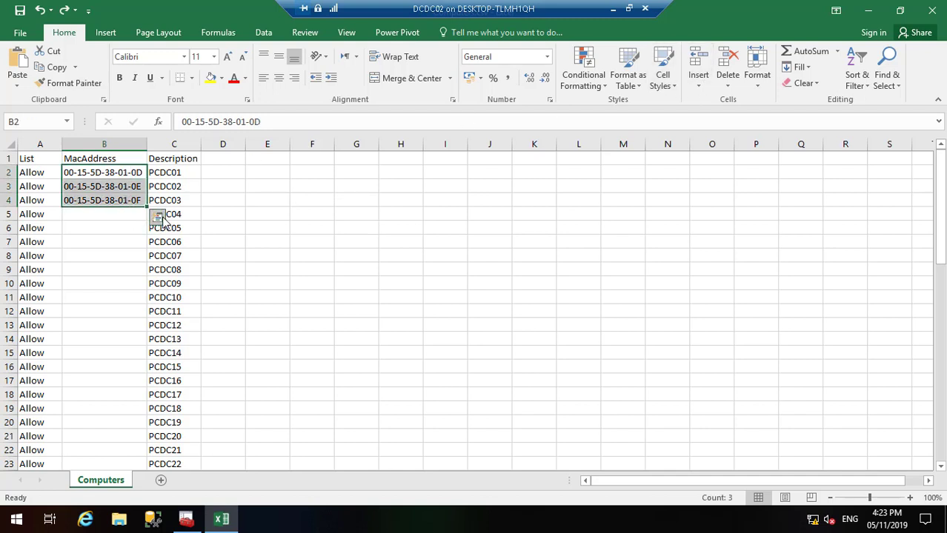
left_click(158, 217)
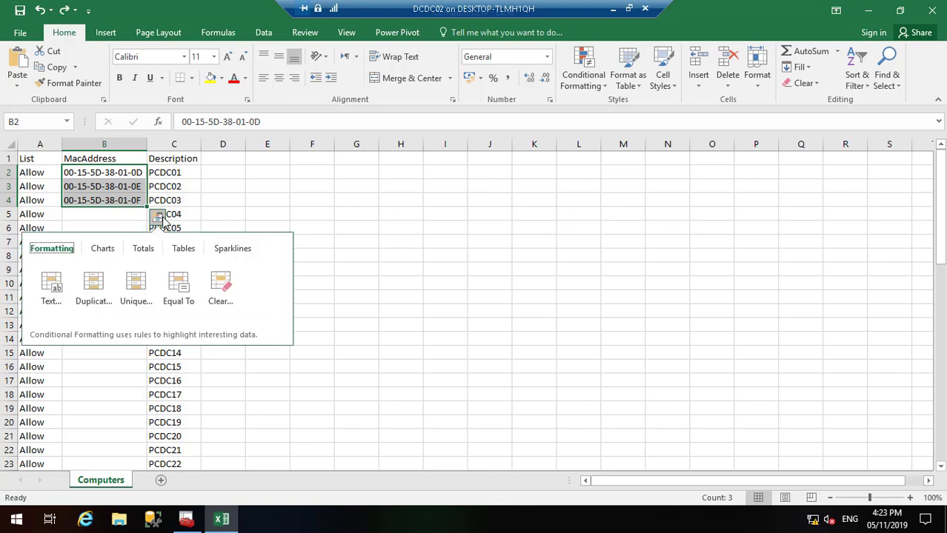
left_click(310, 213)
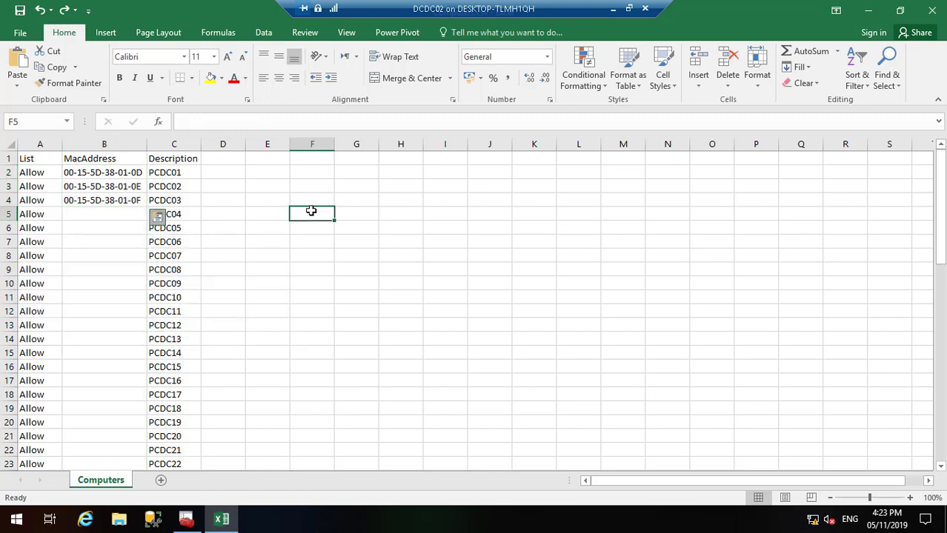
Step: Try Flash Fill from B4 and dismiss the no-pattern message
left_click(129, 200)
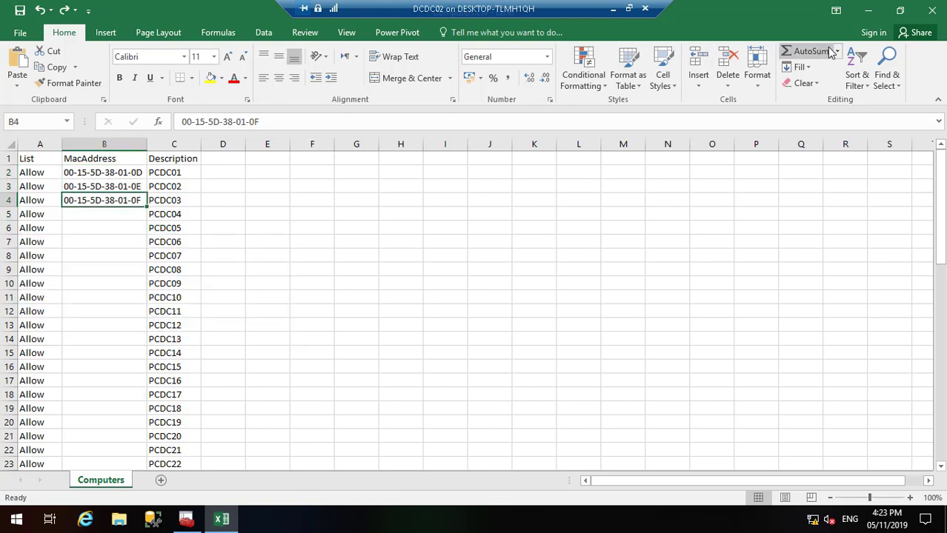
left_click(799, 67)
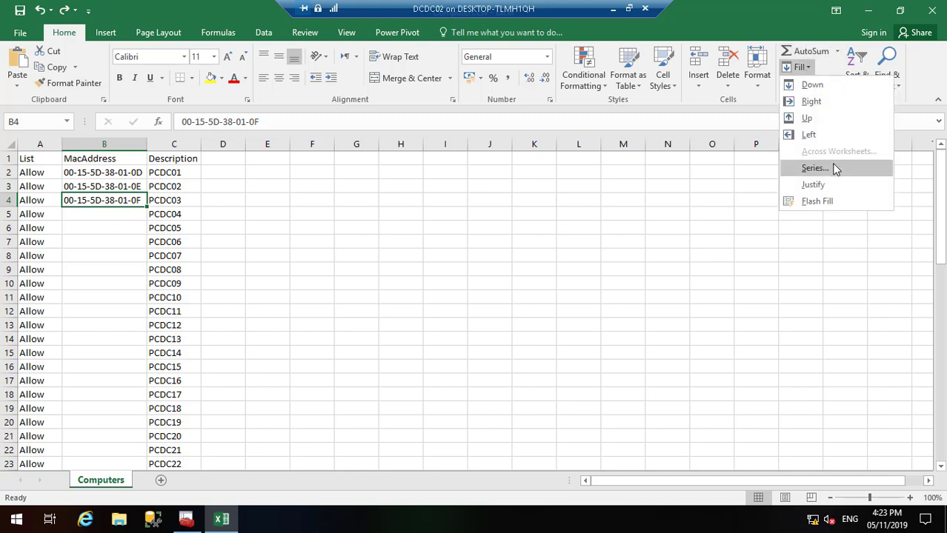
left_click(837, 203)
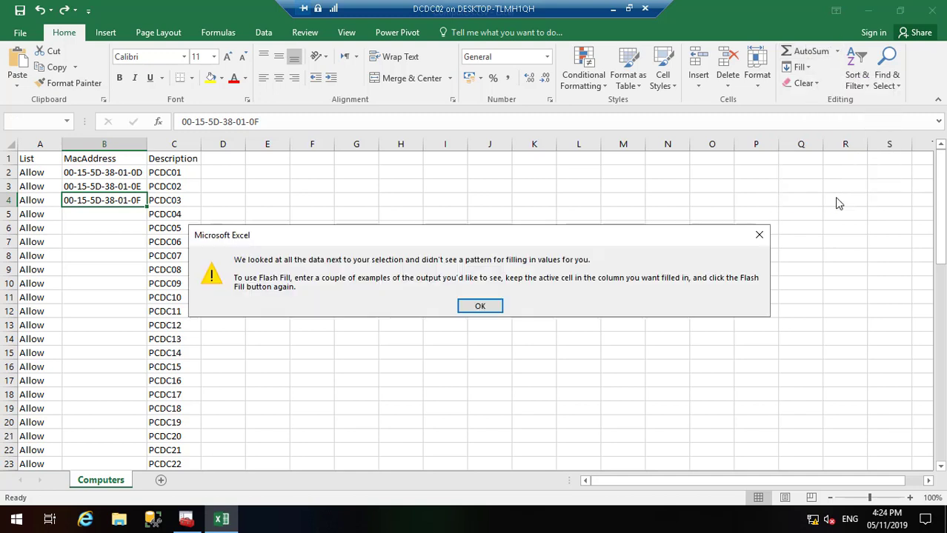
left_click(479, 306)
left_click(126, 219)
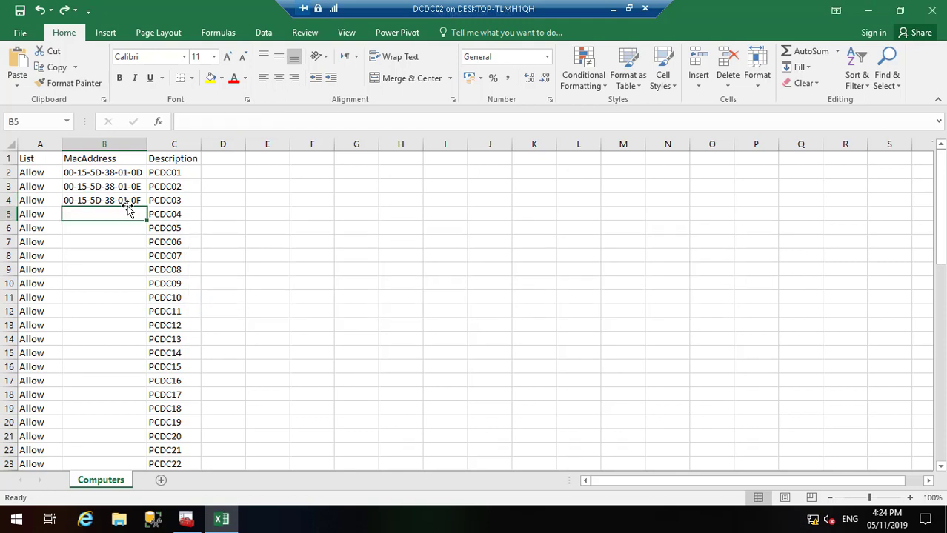
left_click(104, 201)
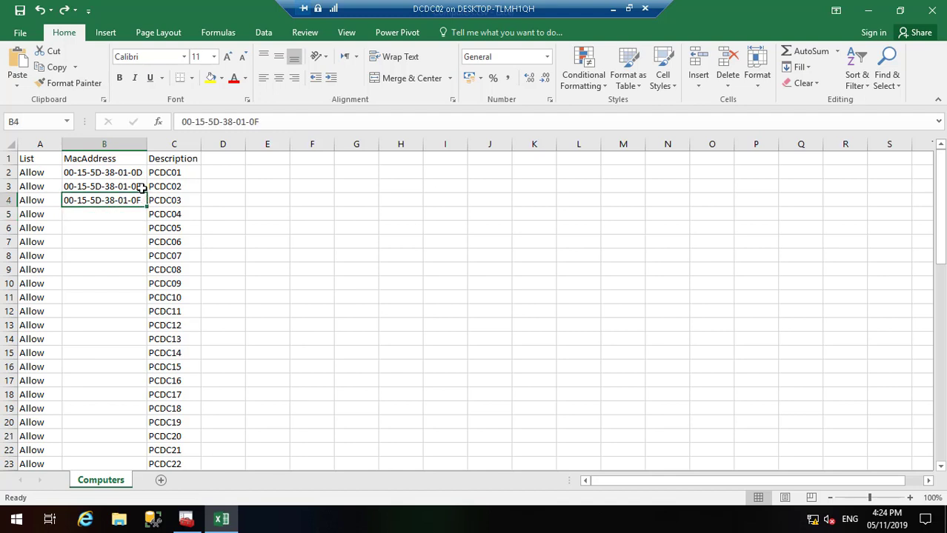
left_click_drag(145, 208, 131, 443)
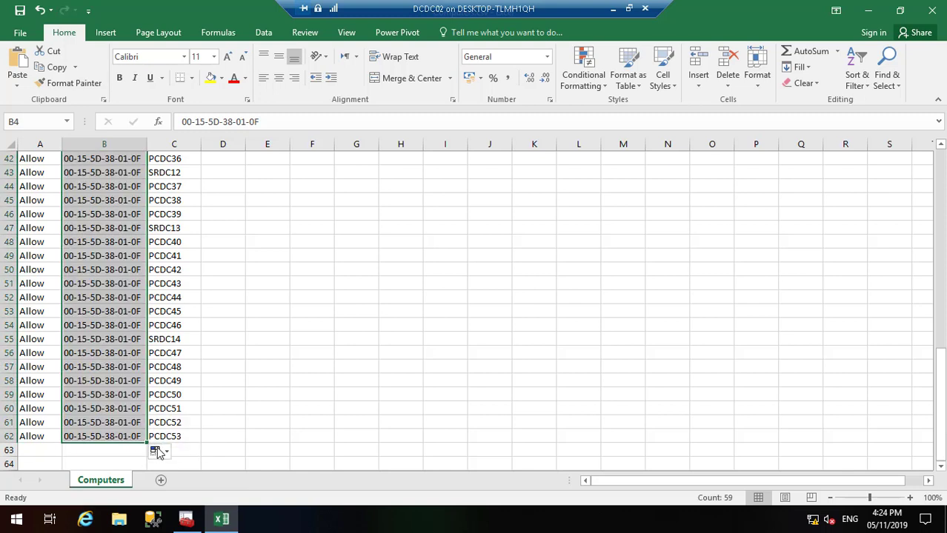
left_click(163, 452)
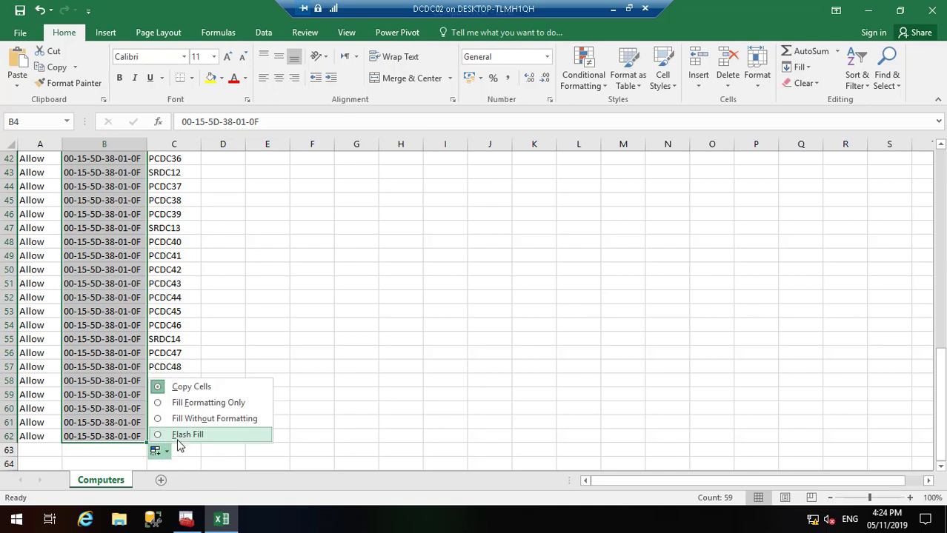
left_click(182, 435)
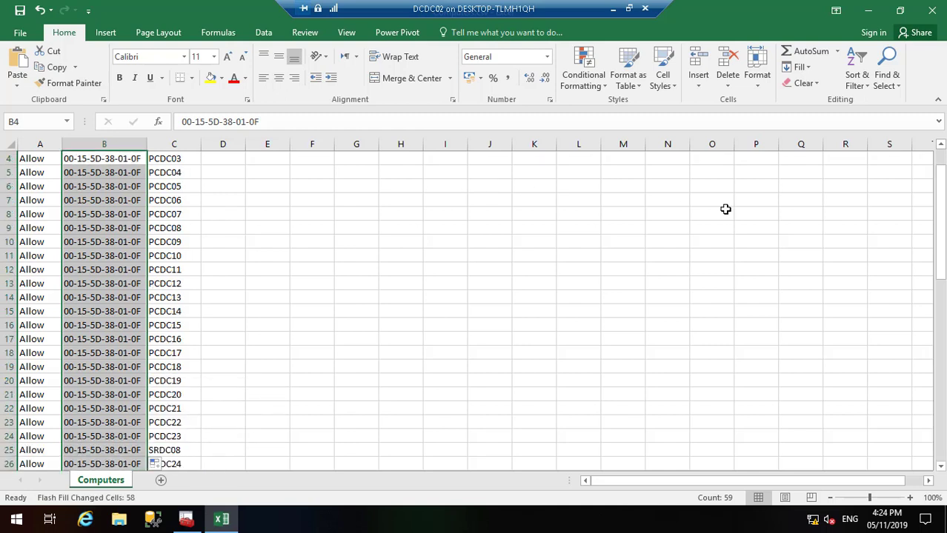
key("ctrl+z")
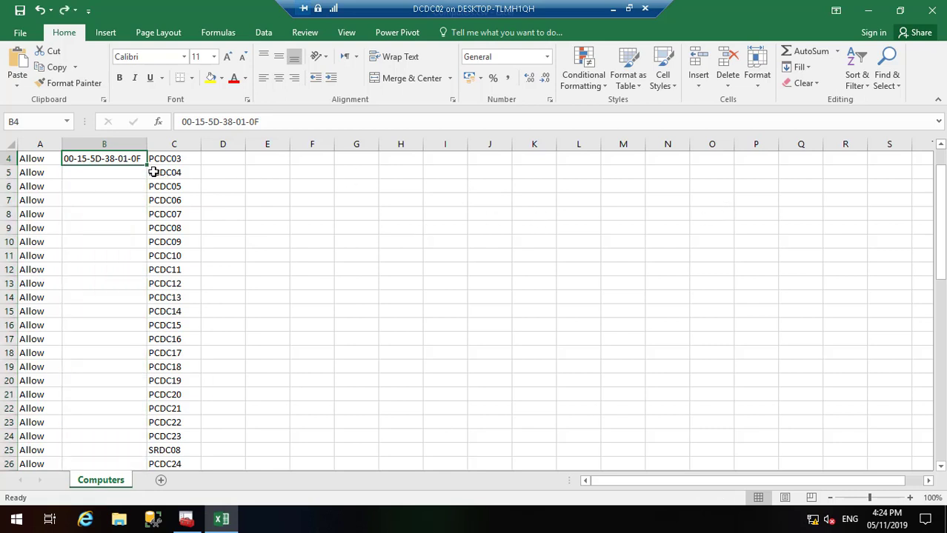
Step: Copy B4's address into B5 and edit it to end in 0G
left_click_drag(148, 169, 148, 179)
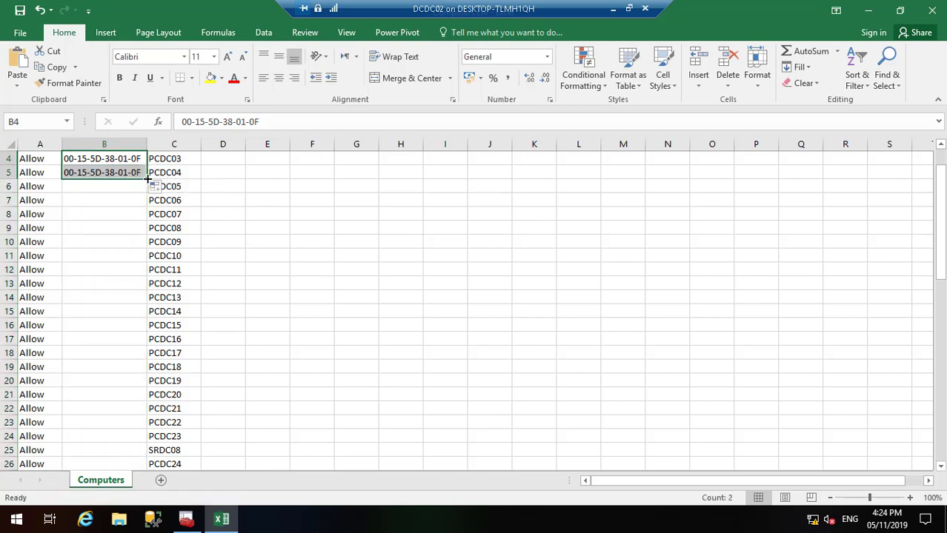
double_click(141, 172)
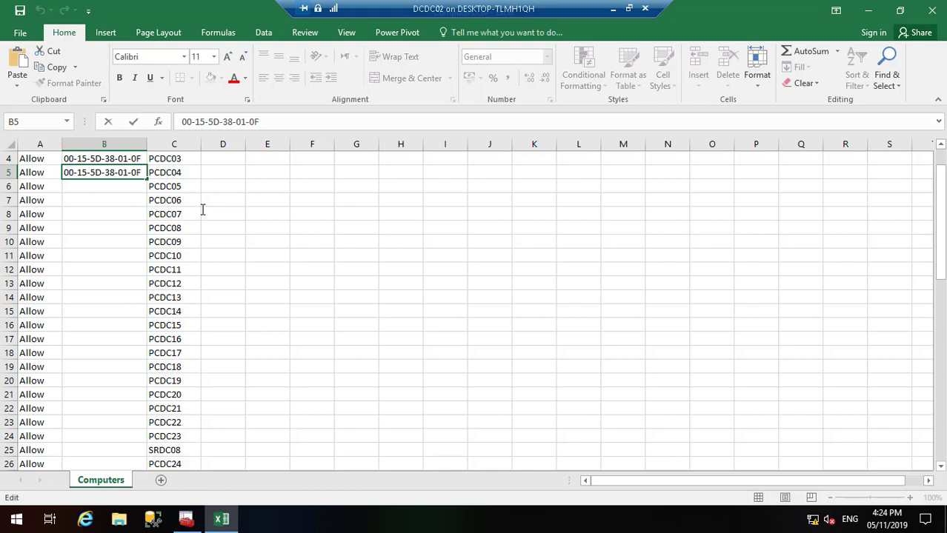
left_click(118, 190)
scroll(944, 158, "up", 1)
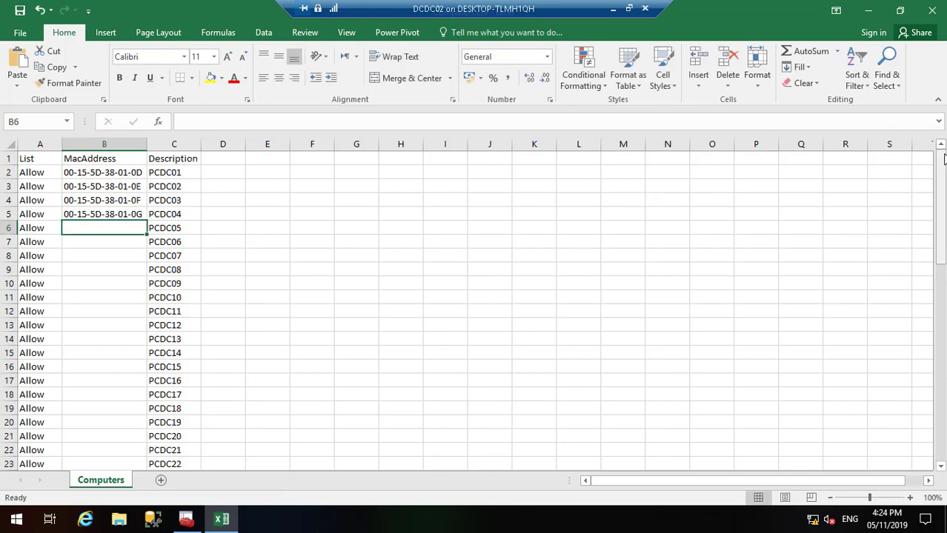
left_click(137, 213)
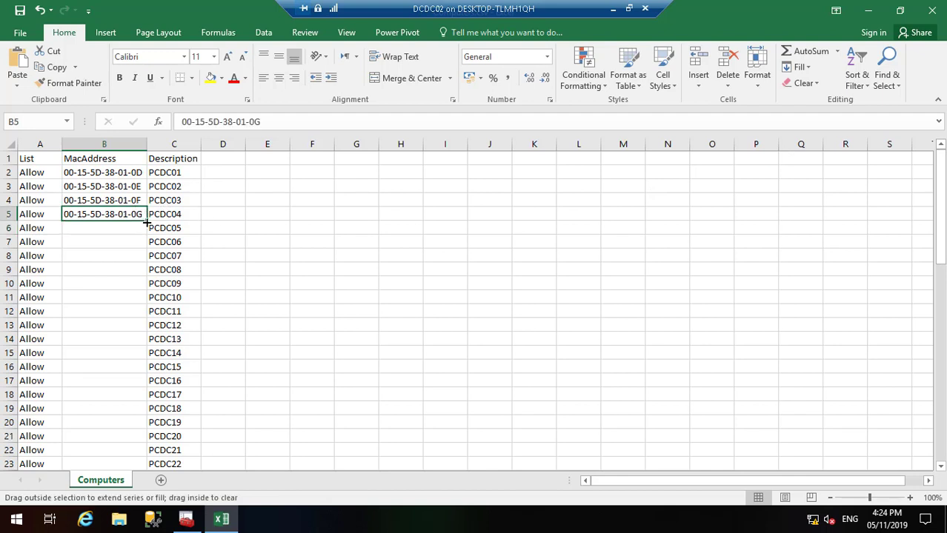
Step: Flash Fill B5's address down column B, undo it, and exit full screen
left_click_drag(147, 222, 140, 428)
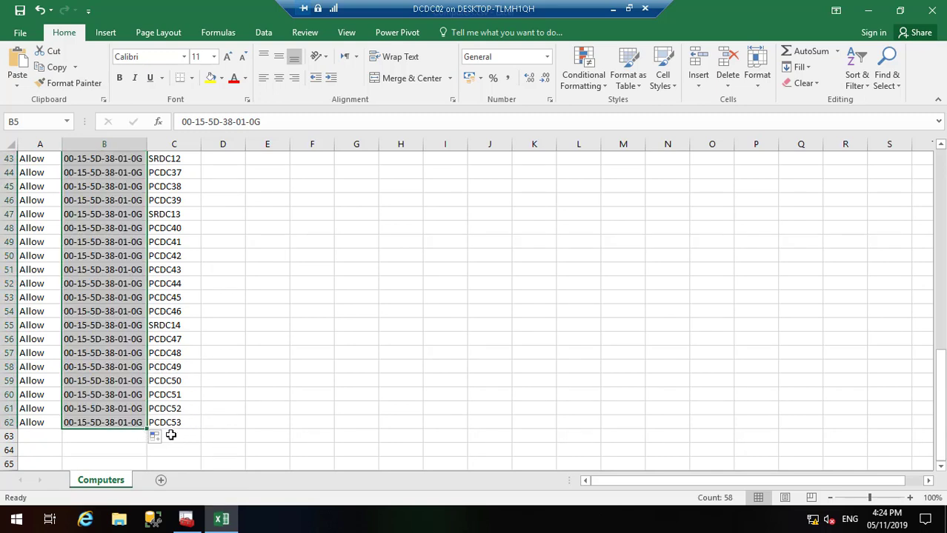
left_click(157, 437)
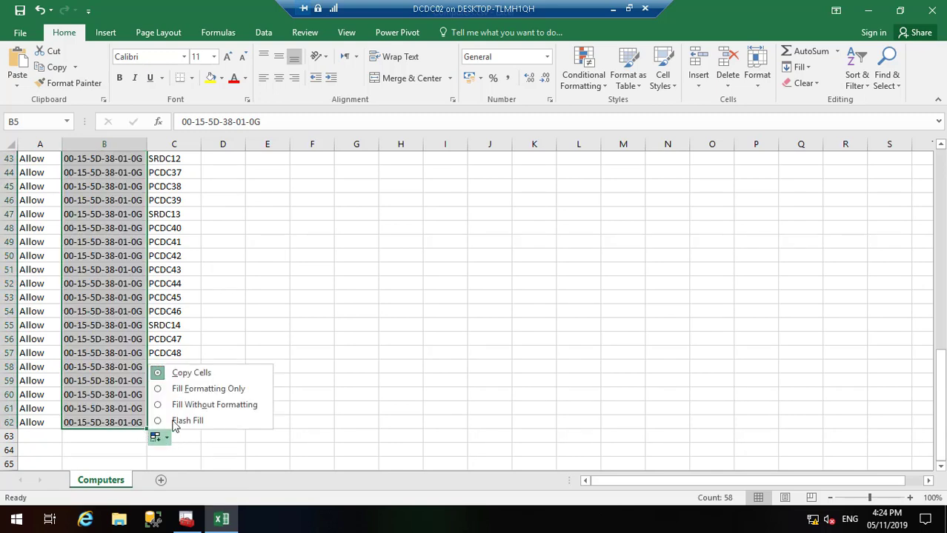
left_click(198, 421)
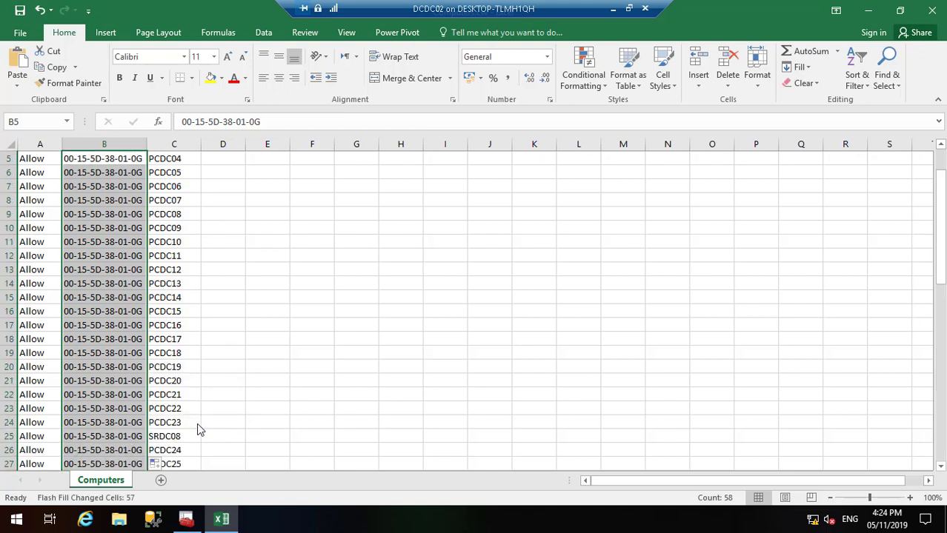
scroll(942, 159, "up", 2)
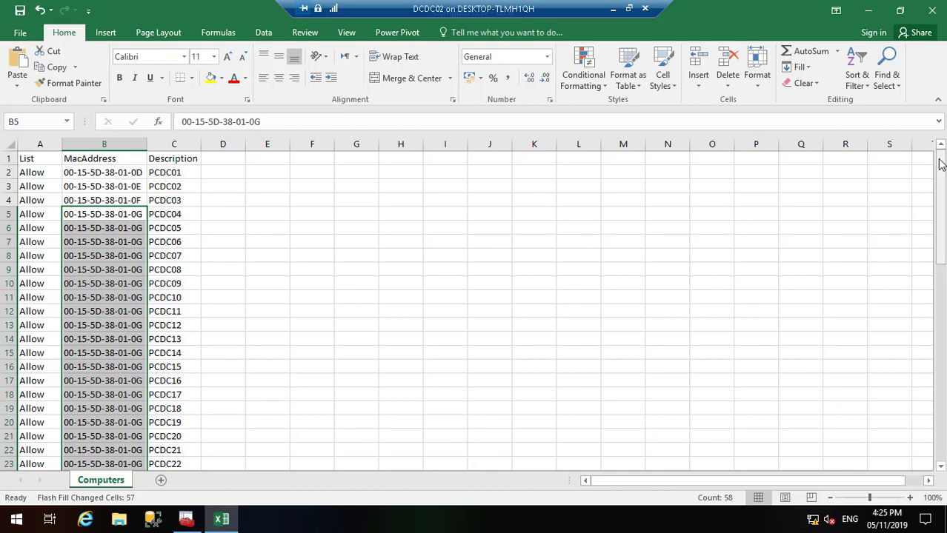
key("ctrl+z")
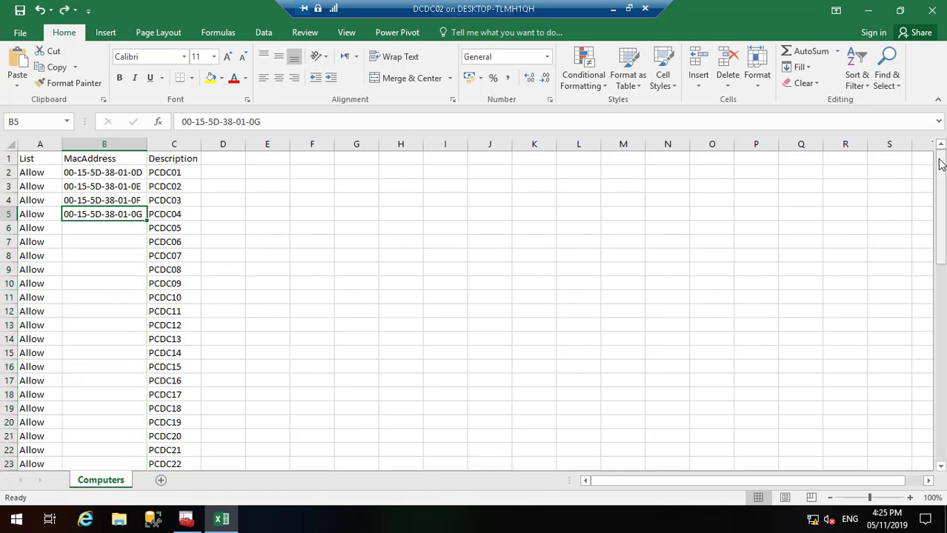
left_click(629, 8)
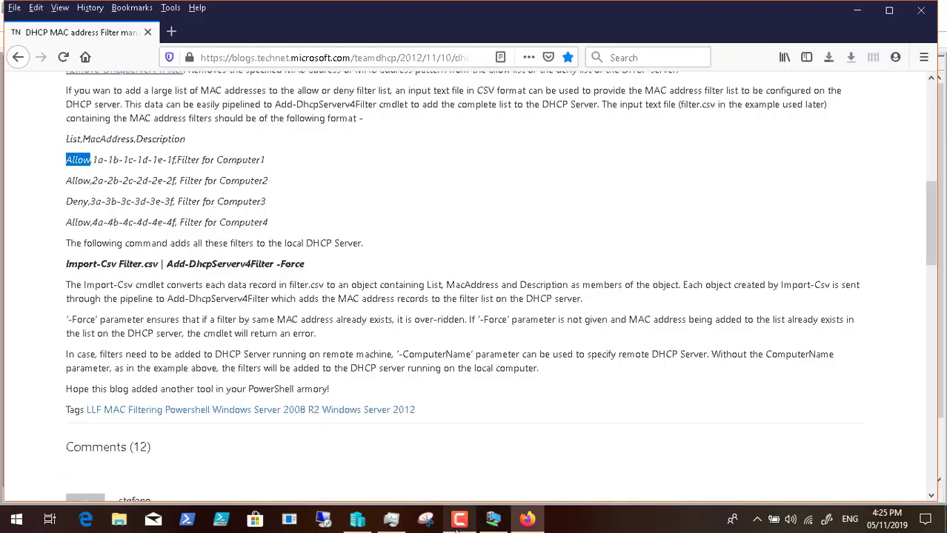
left_click(459, 519)
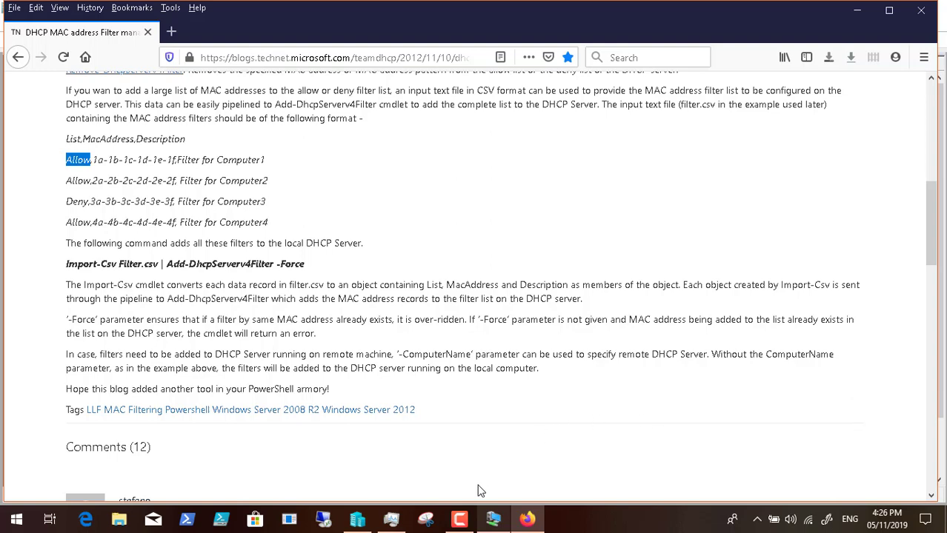
left_click(493, 518)
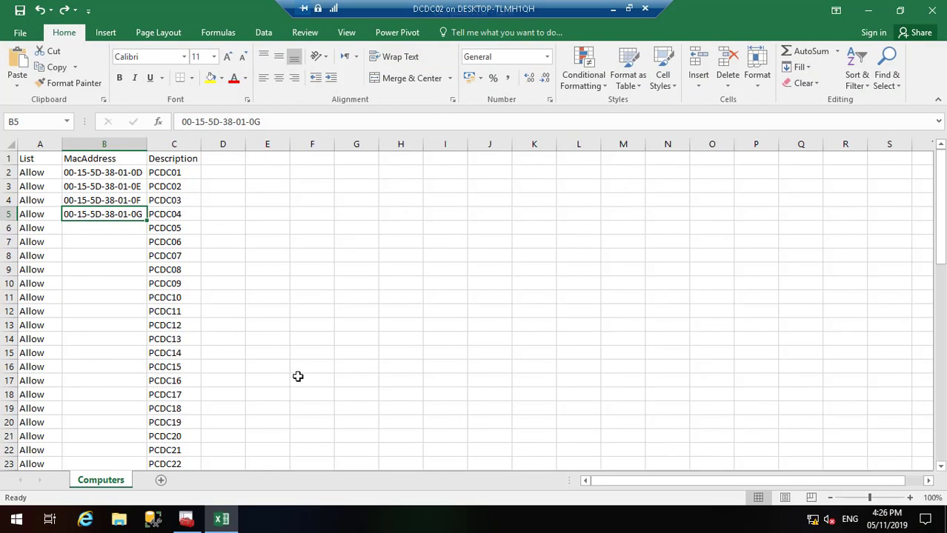
left_click(614, 10)
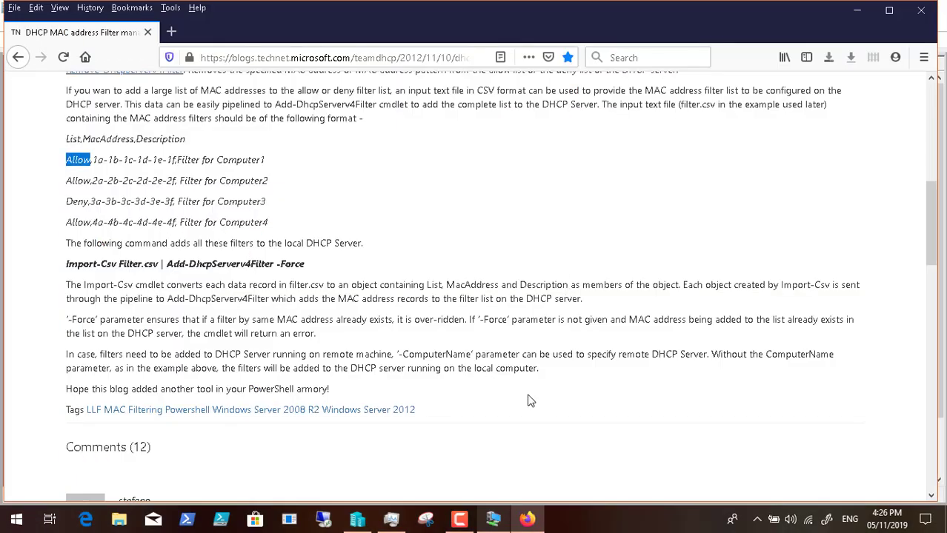
left_click(460, 520)
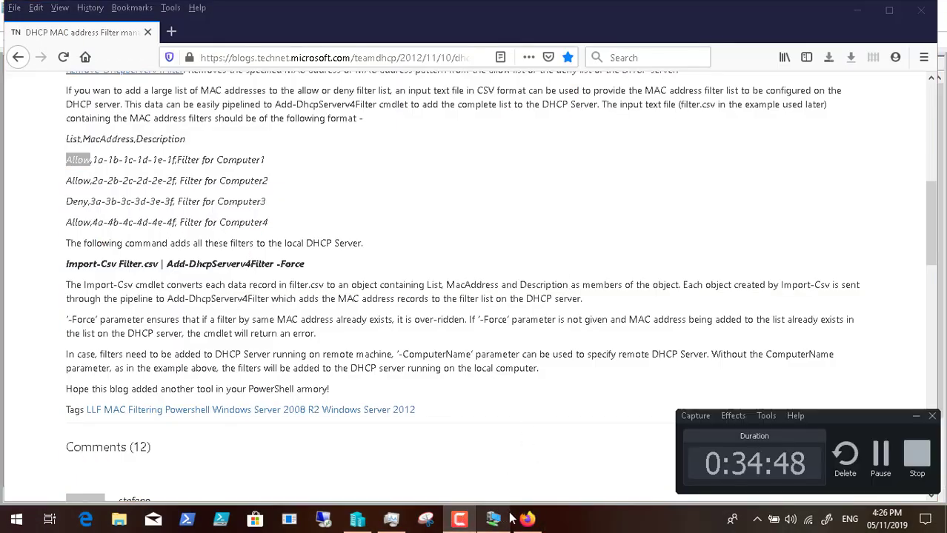
left_click(493, 520)
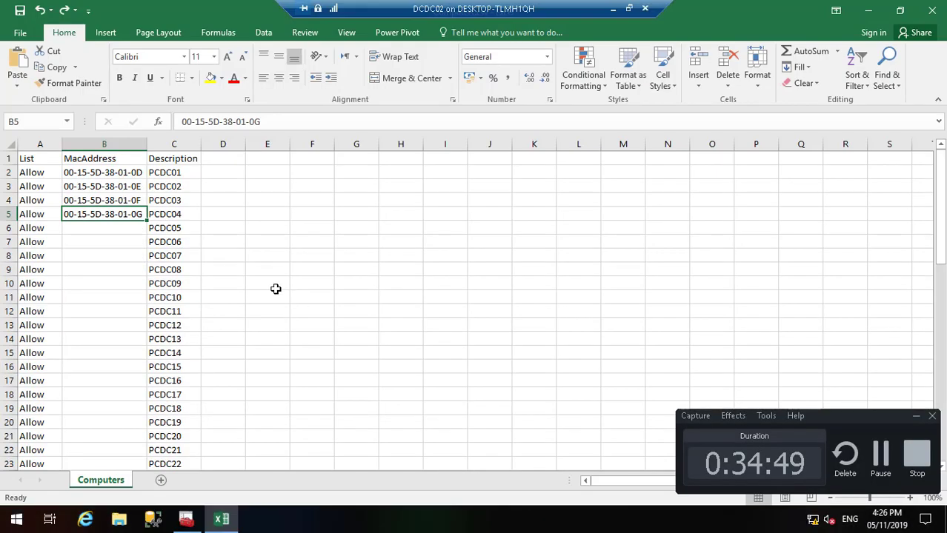
Step: Run Flash Fill from B4 and dismiss Excel's no-pattern warning
left_click(130, 203)
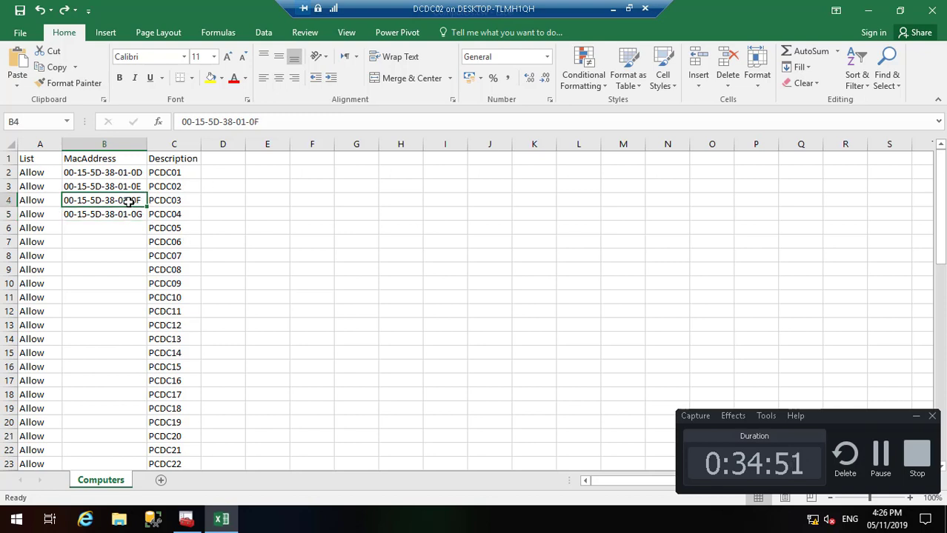
left_click(803, 68)
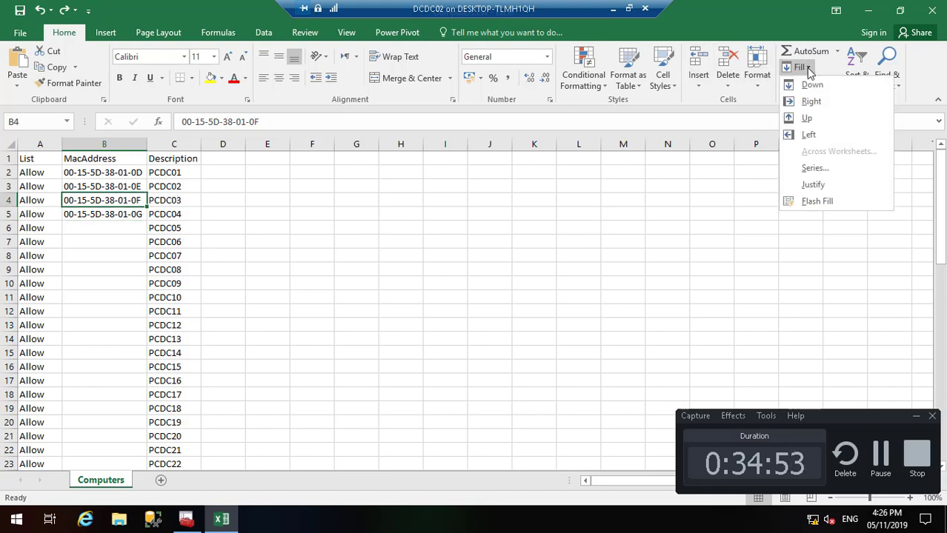
left_click(837, 202)
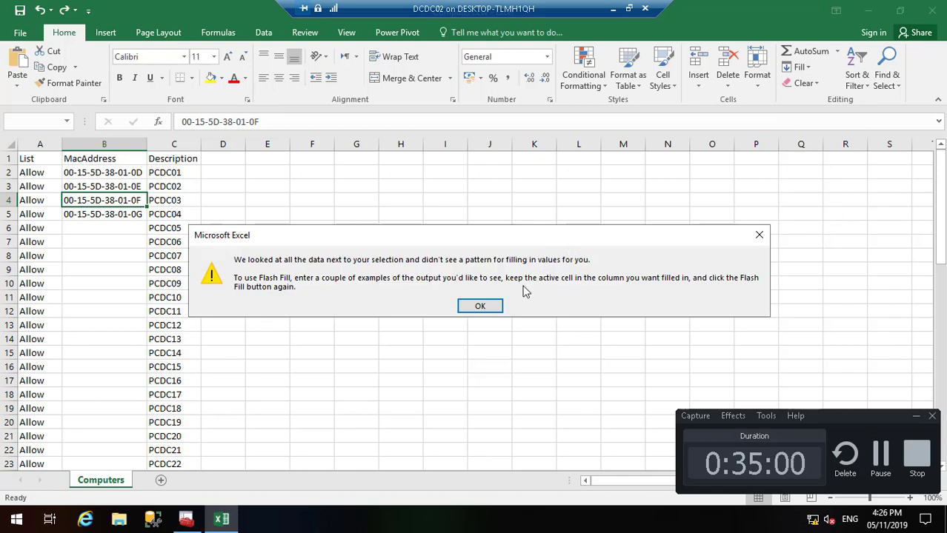
left_click(489, 304)
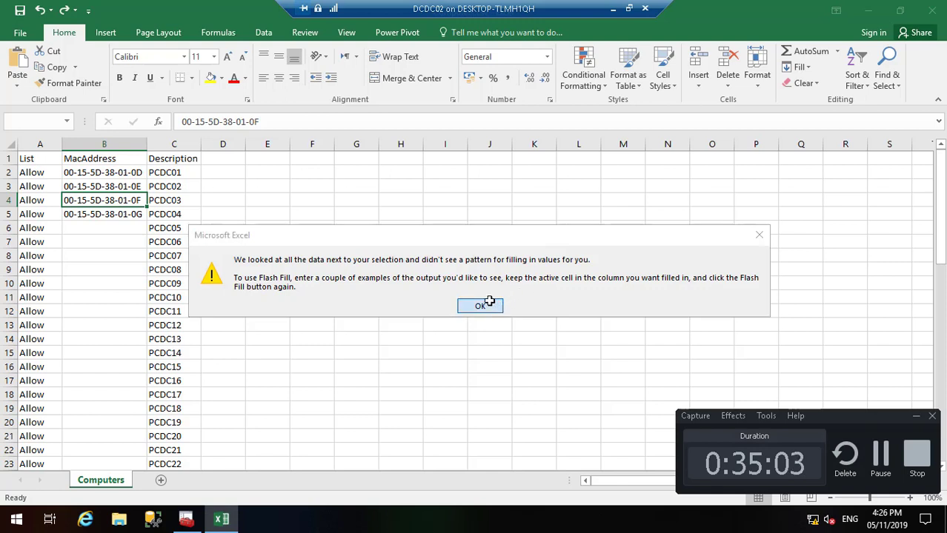
Step: Run Flash Fill again, this time starting from cell B5
left_click(131, 215)
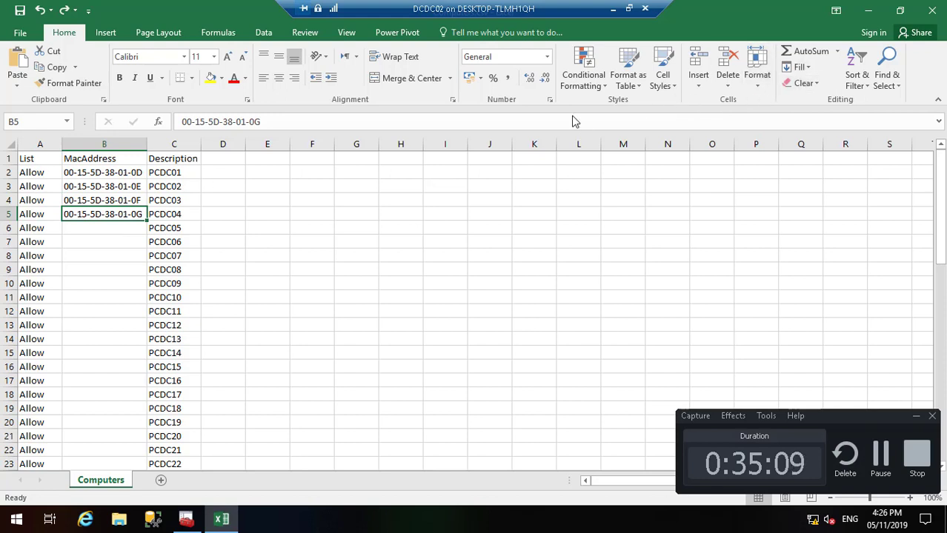
left_click(130, 230)
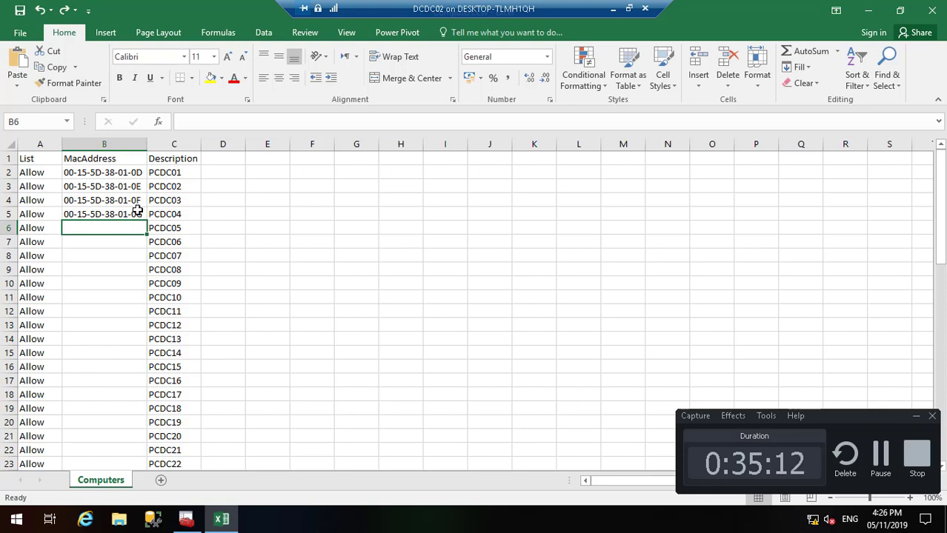
left_click_drag(133, 214, 134, 227)
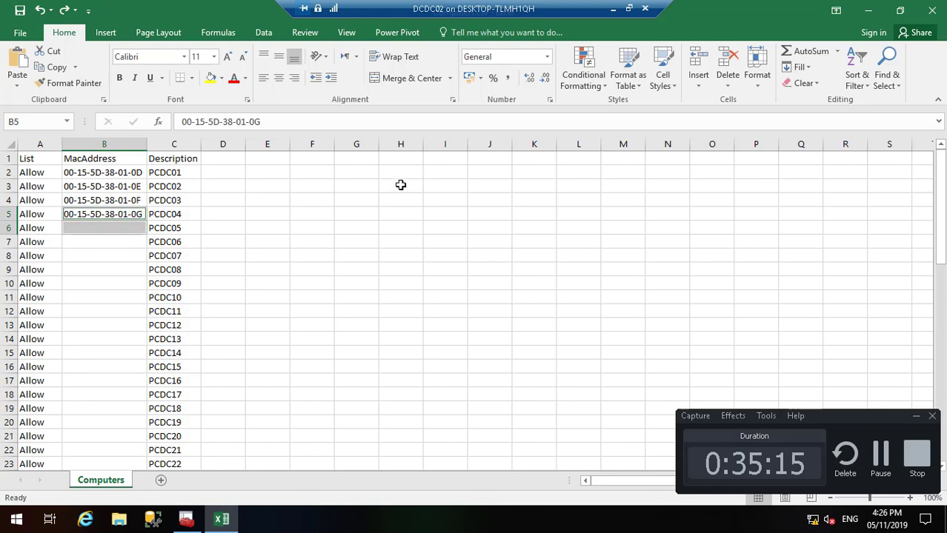
left_click(800, 67)
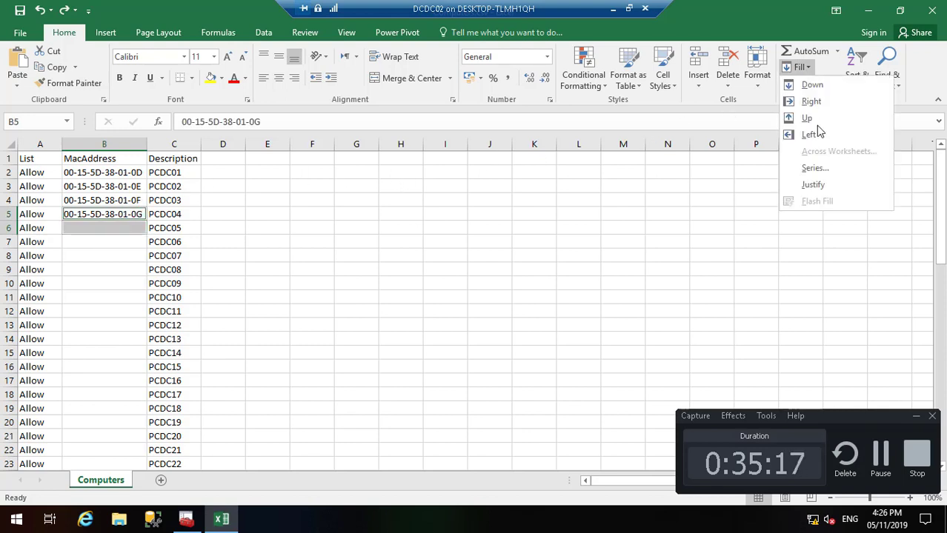
key("Escape")
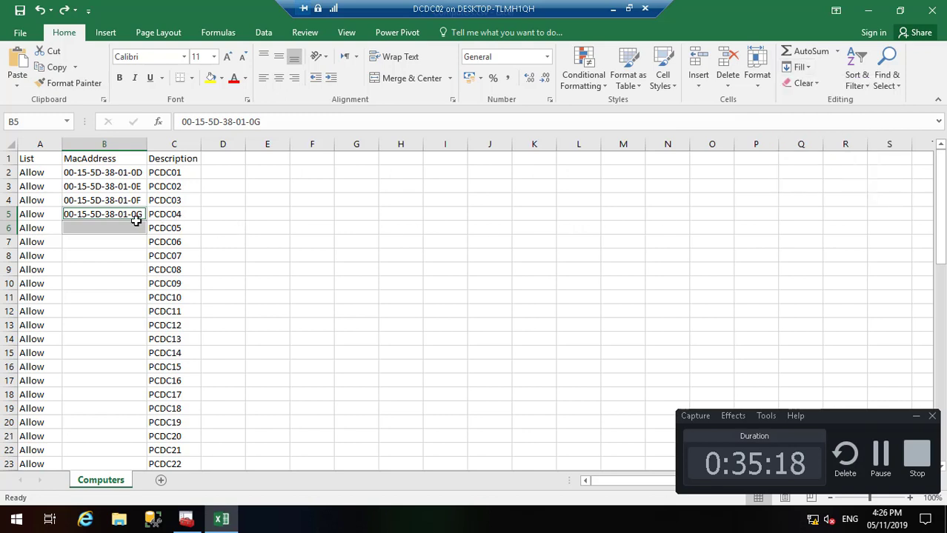
left_click(127, 226)
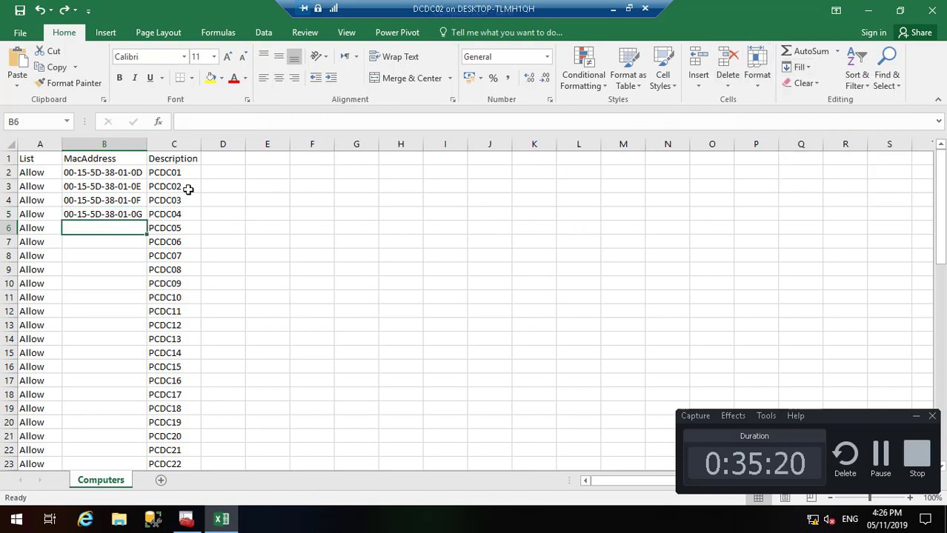
left_click(145, 211)
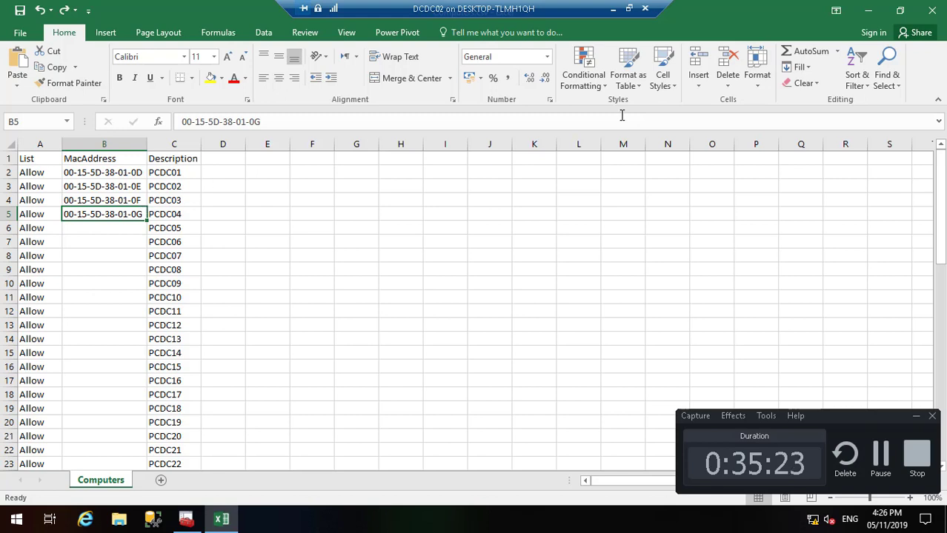
left_click(807, 68)
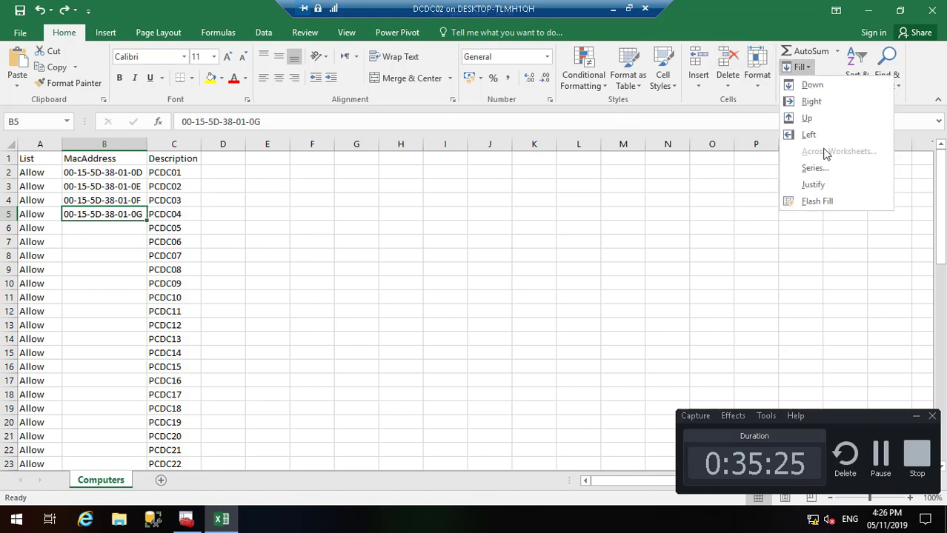
left_click(818, 201)
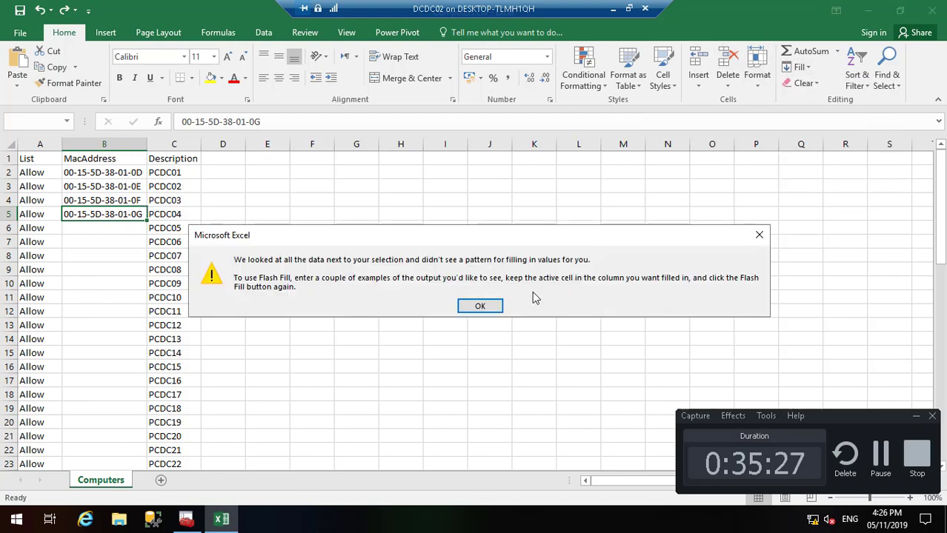
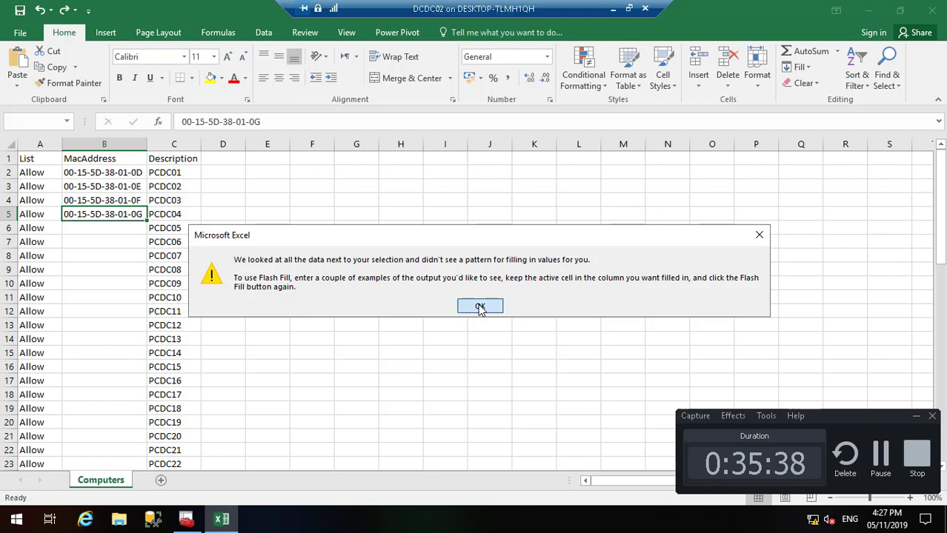
Step: Retry Flash Fill on the MAC addresses in B2:B5 and dismiss the no-pattern warning
left_click(480, 307)
left_click(90, 200)
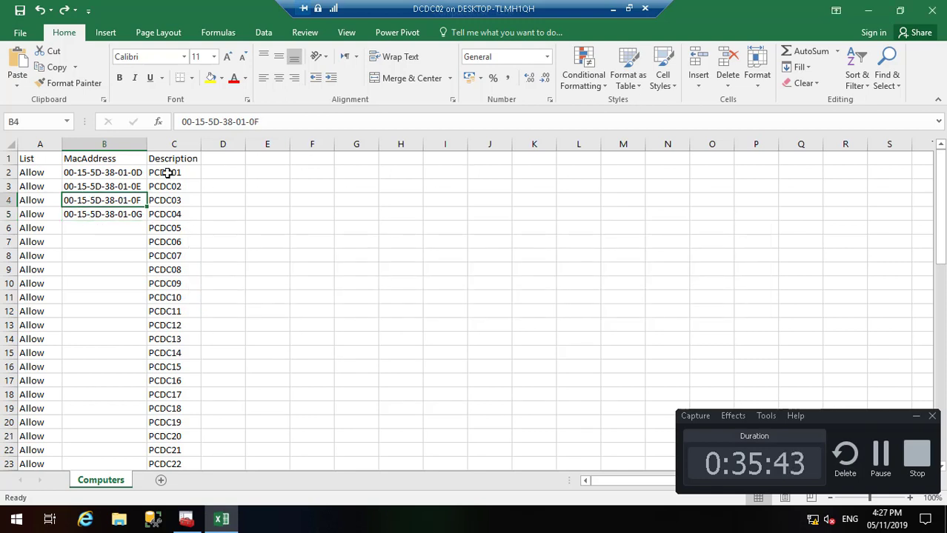
left_click_drag(131, 172, 131, 214)
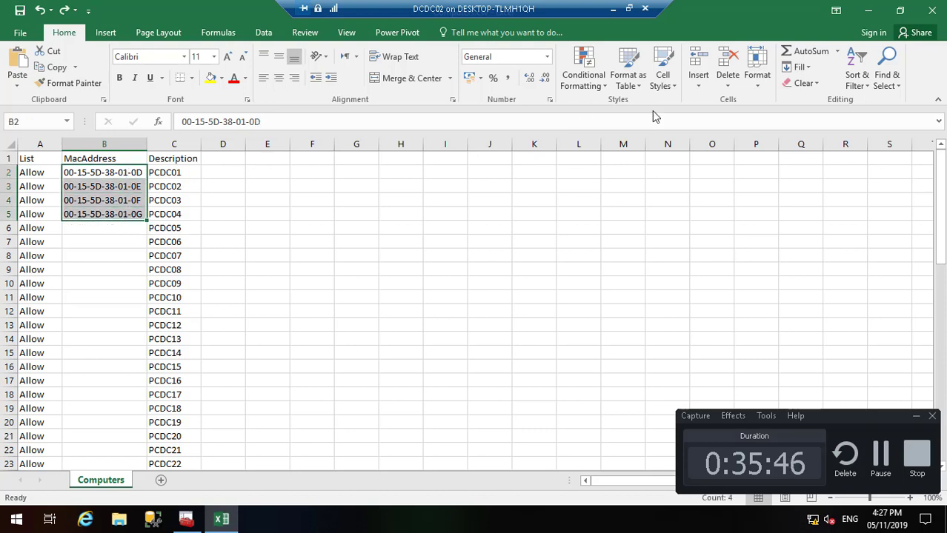
left_click(804, 69)
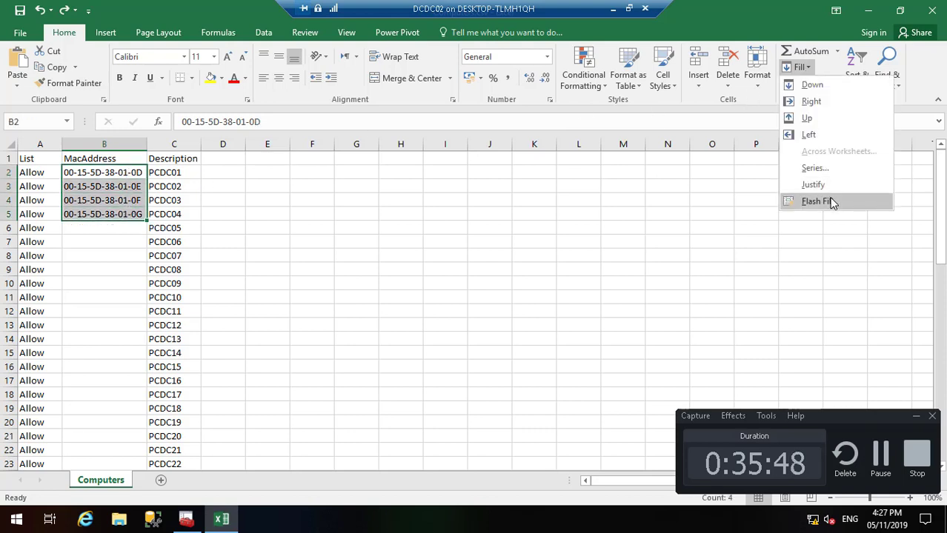
left_click(831, 203)
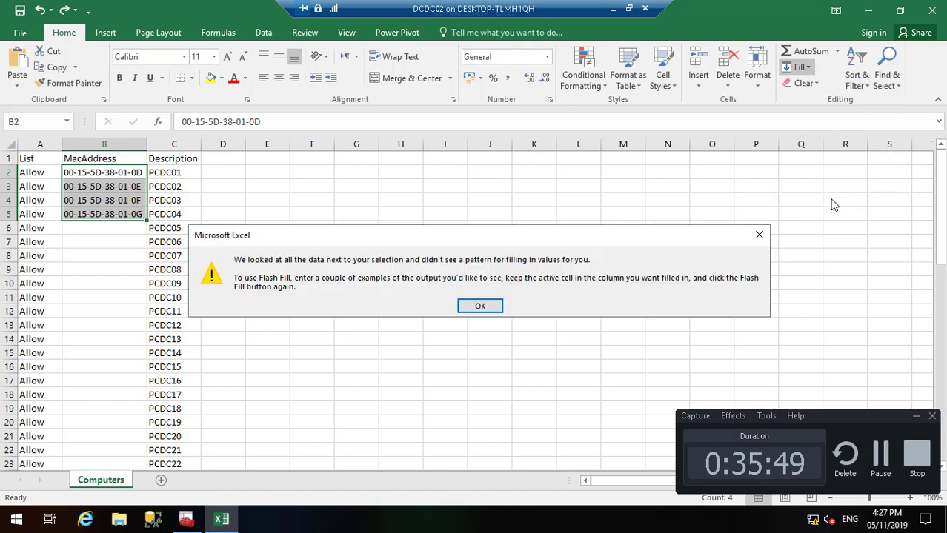
left_click(492, 307)
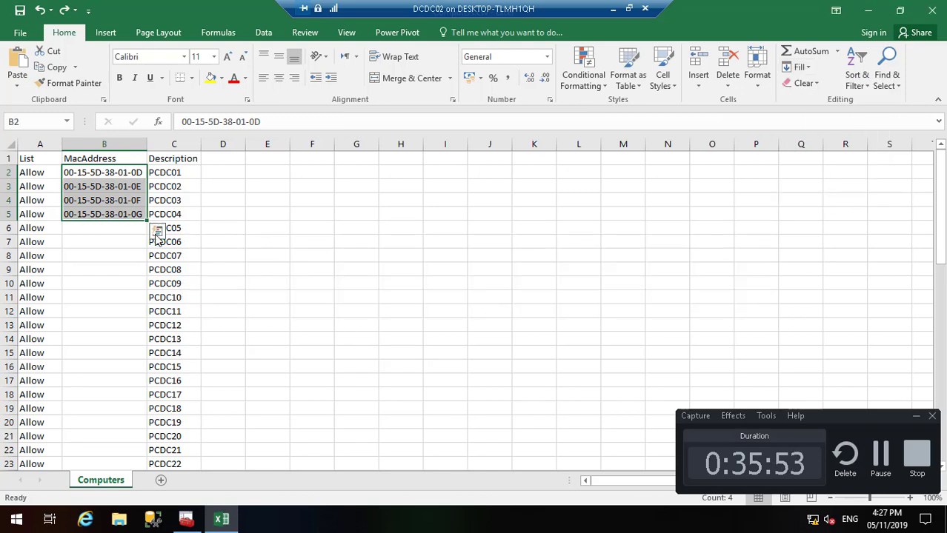
Step: Drag B2's address down the MacAddress column as Flash Fill, then undo the fill
left_click(115, 223)
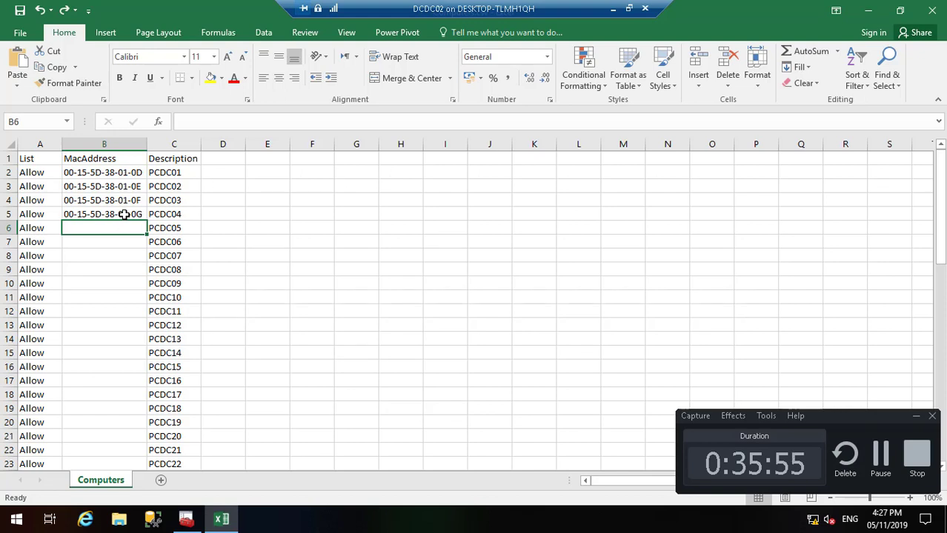
left_click(129, 214)
left_click(133, 172)
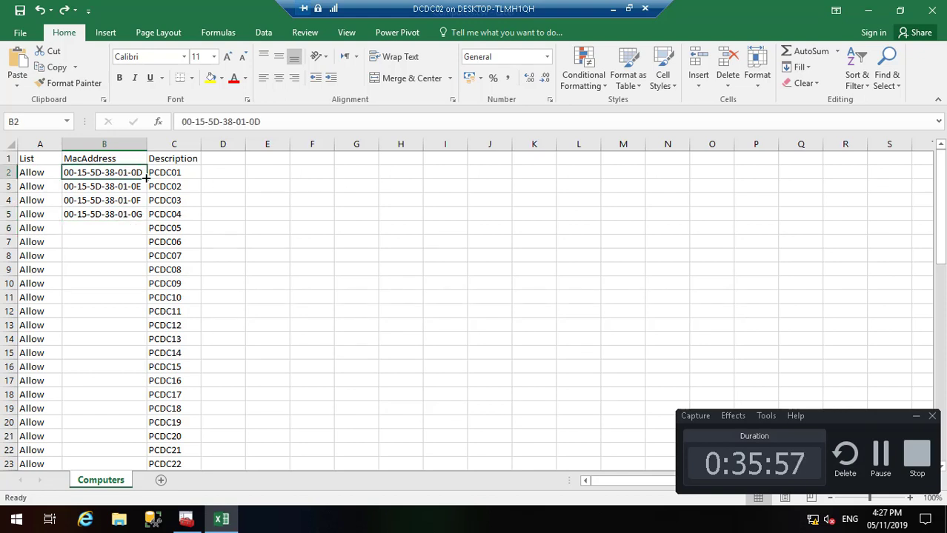
left_click_drag(146, 179, 127, 216)
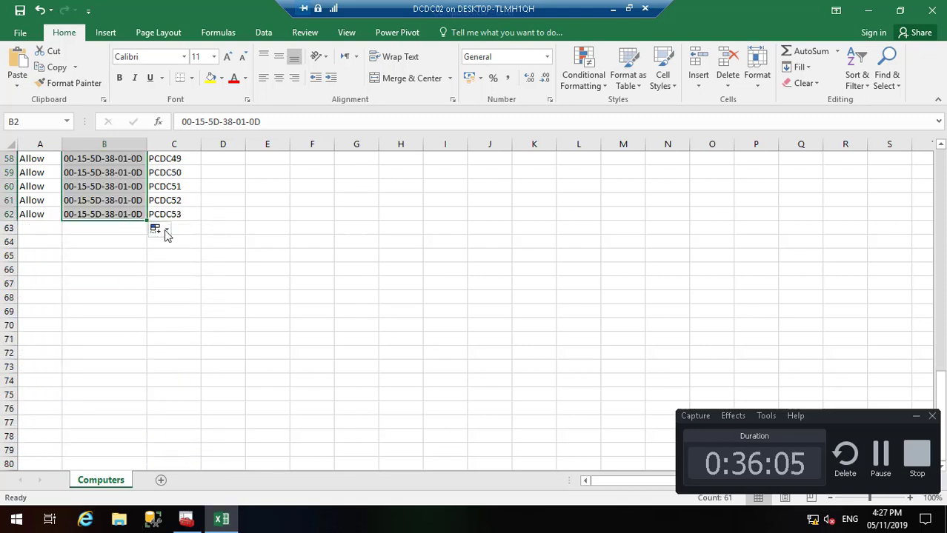
left_click(163, 231)
left_click(203, 299)
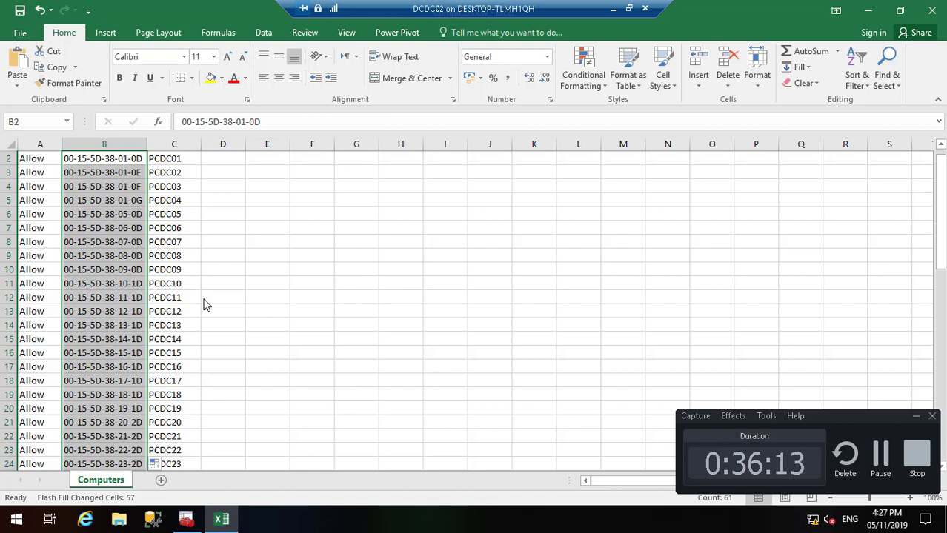
key("ctrl+z")
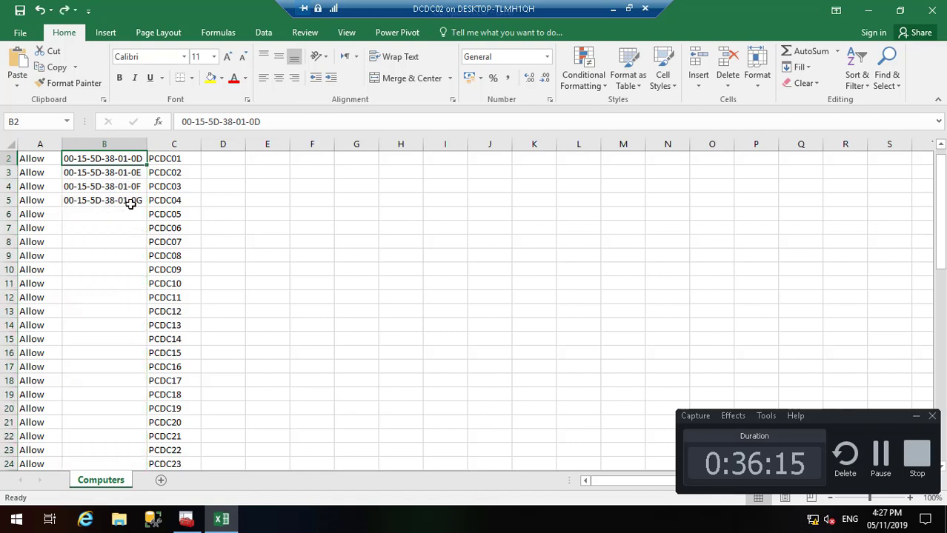
Step: Copy B5's address into B6 and change its ending to 0H, giving 00-15-5D-38-01-0H
left_click(130, 204)
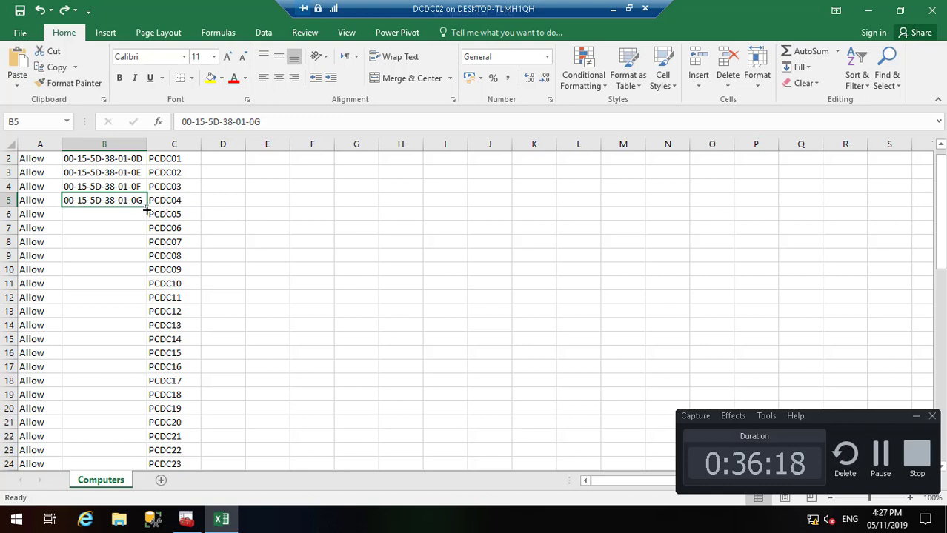
mouse_move(147, 210)
left_mouse_down()
mouse_move(145, 250)
mouse_move(145, 218)
left_mouse_up()
left_click(141, 214)
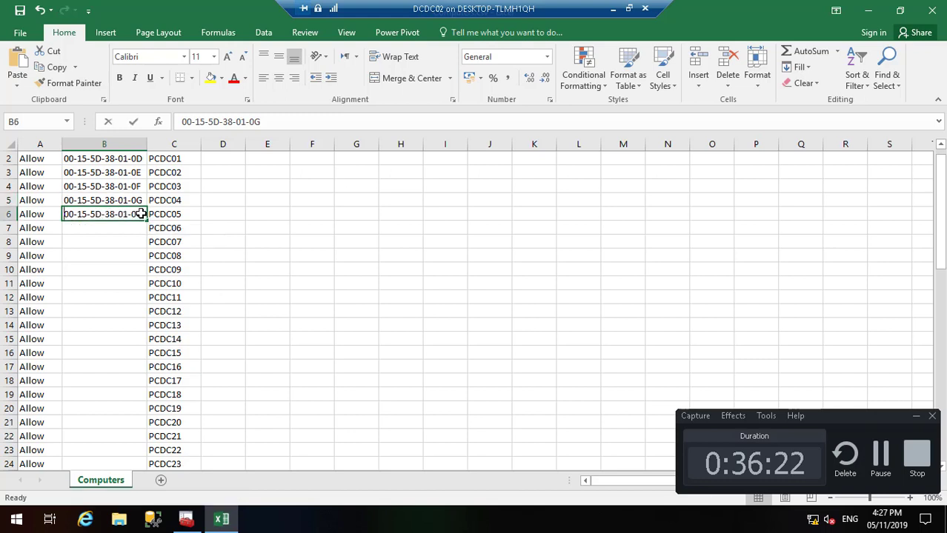
double_click(141, 214)
key("BackSpace")
type("H")
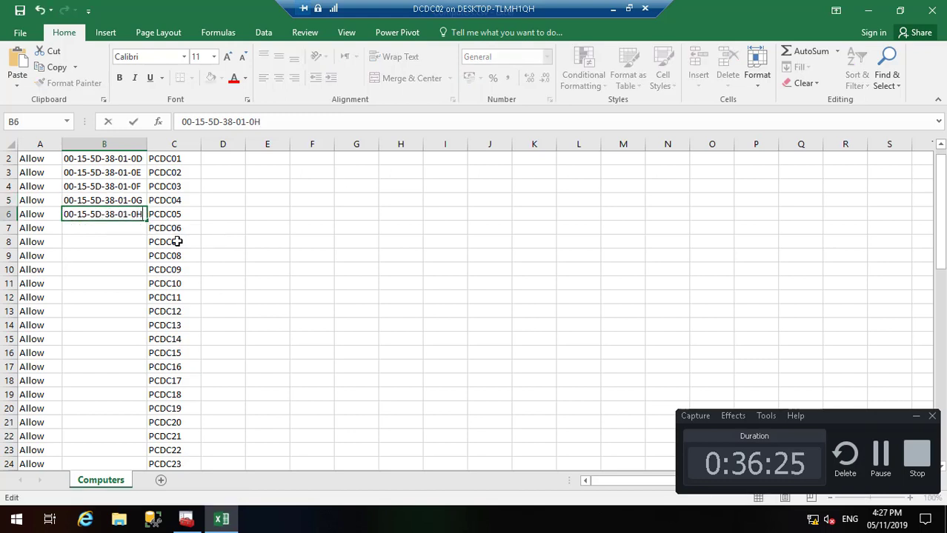
left_click(124, 228)
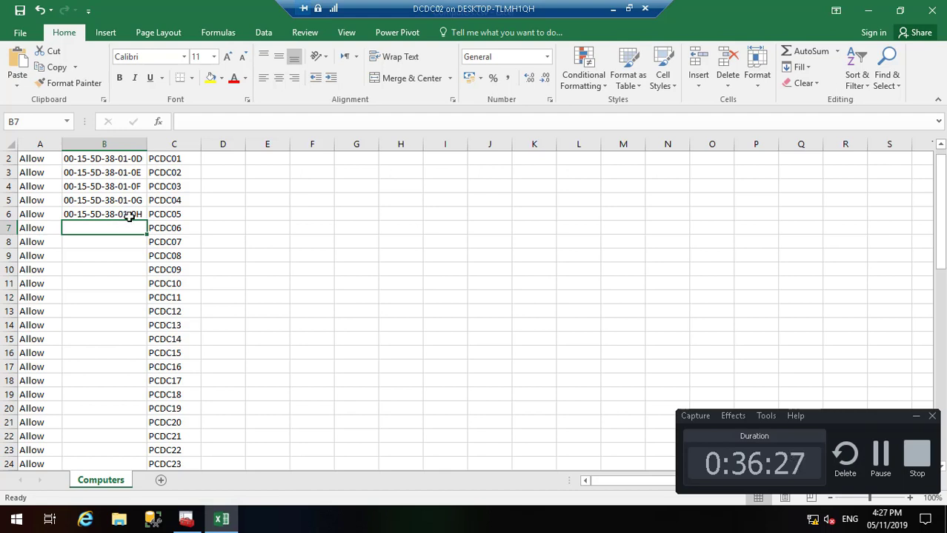
Step: After Flash Fill fails, copy B6's address down column B through row 61
left_click(130, 216)
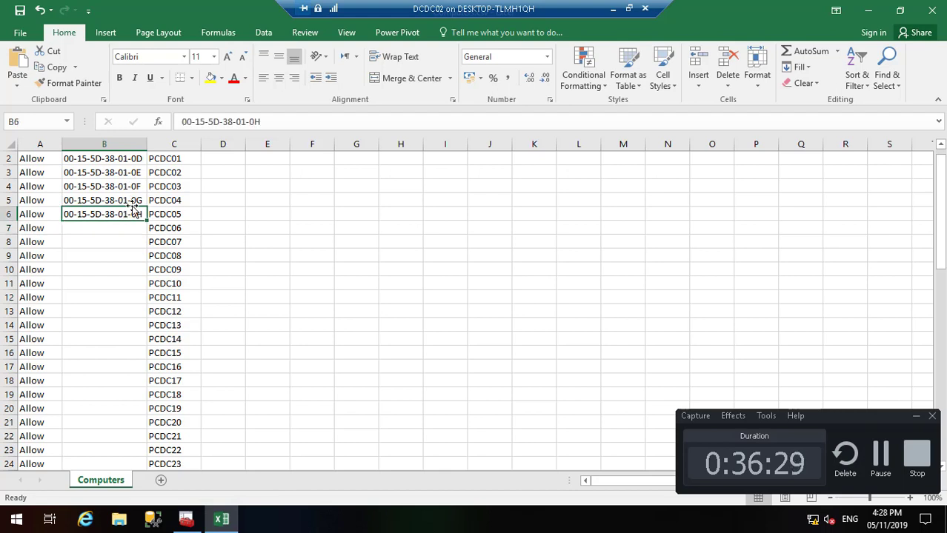
left_click(800, 67)
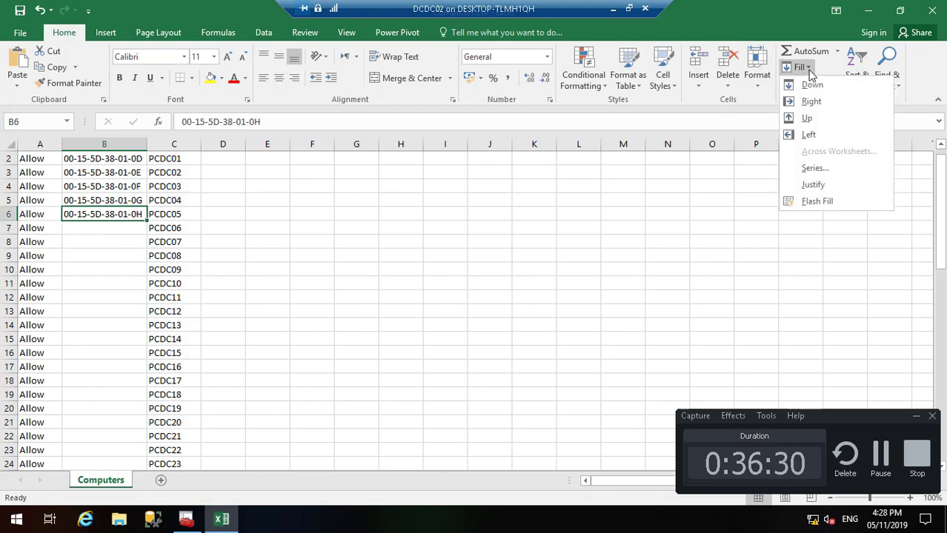
left_click(817, 201)
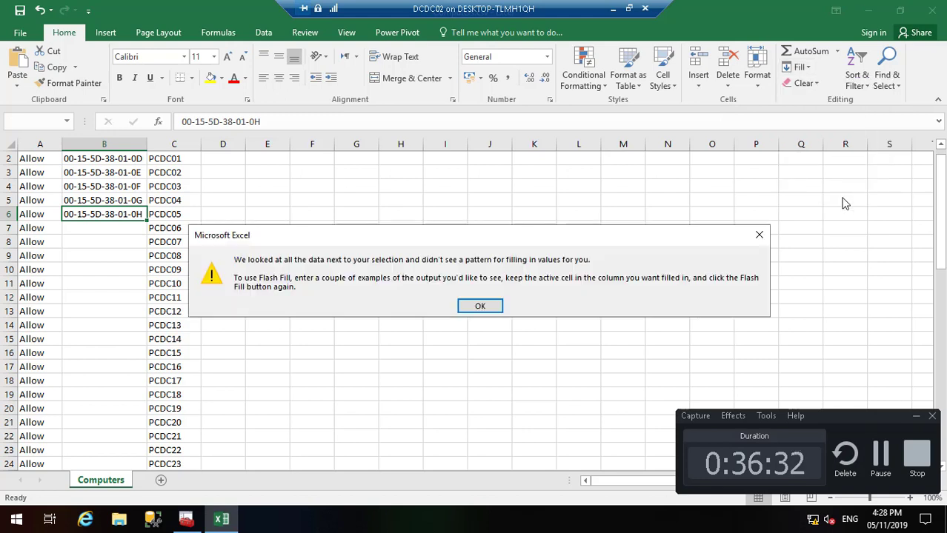
left_click(481, 305)
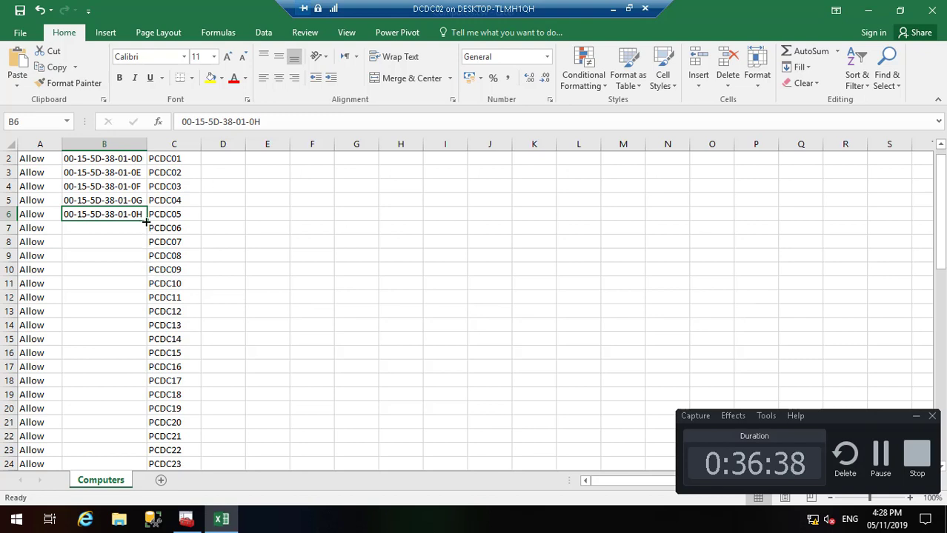
left_click_drag(146, 220, 141, 444)
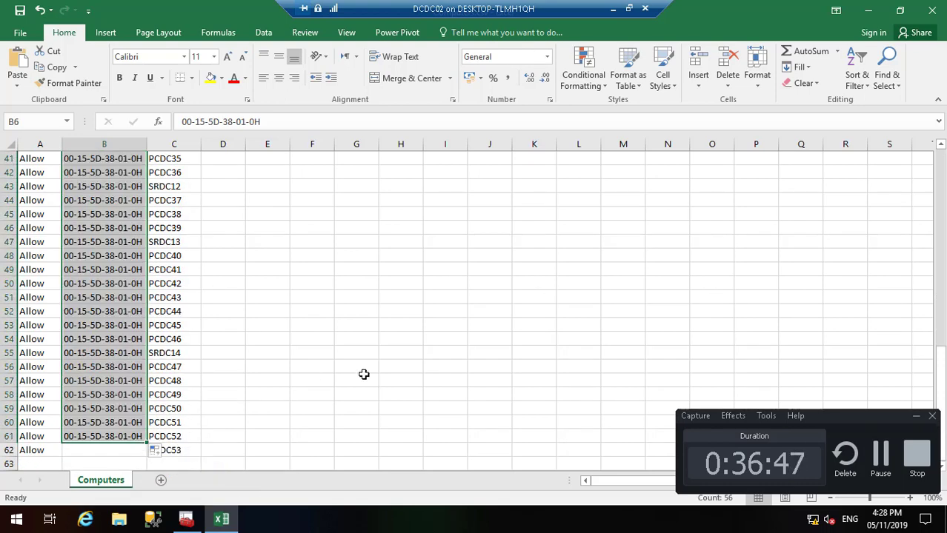
left_click(163, 450)
left_click(127, 437)
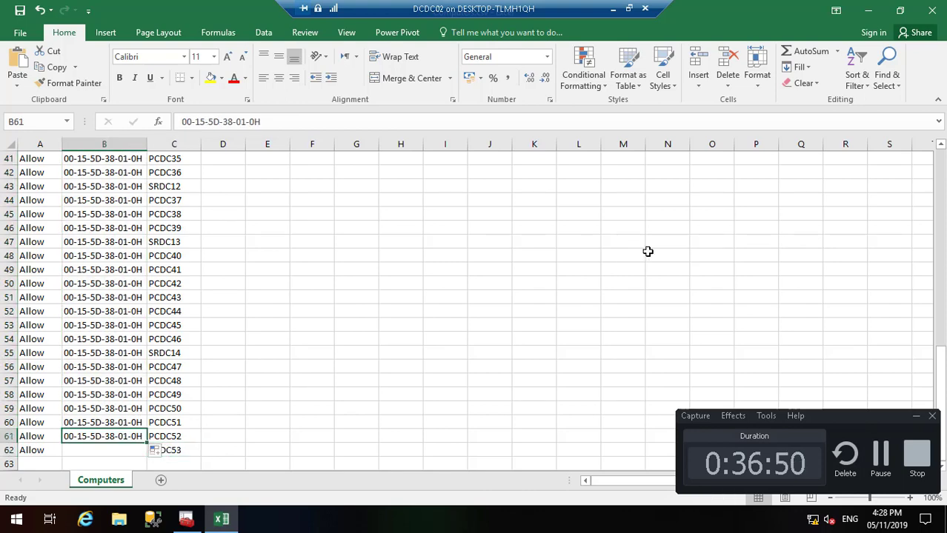
left_click_drag(940, 359, 942, 161)
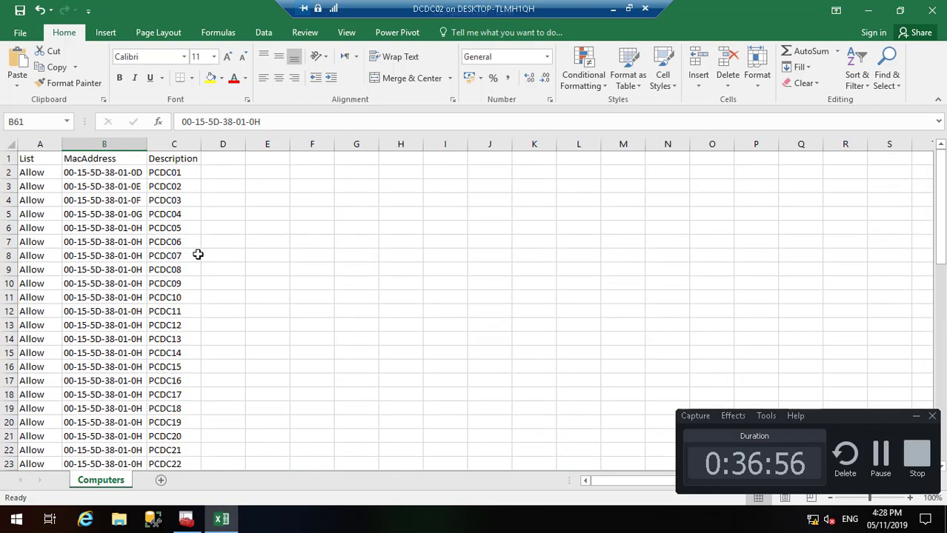
Step: Select rows 7–62 and delete them, leaving only PCDC01 through PCDC05 and their addresses
left_click(16, 255)
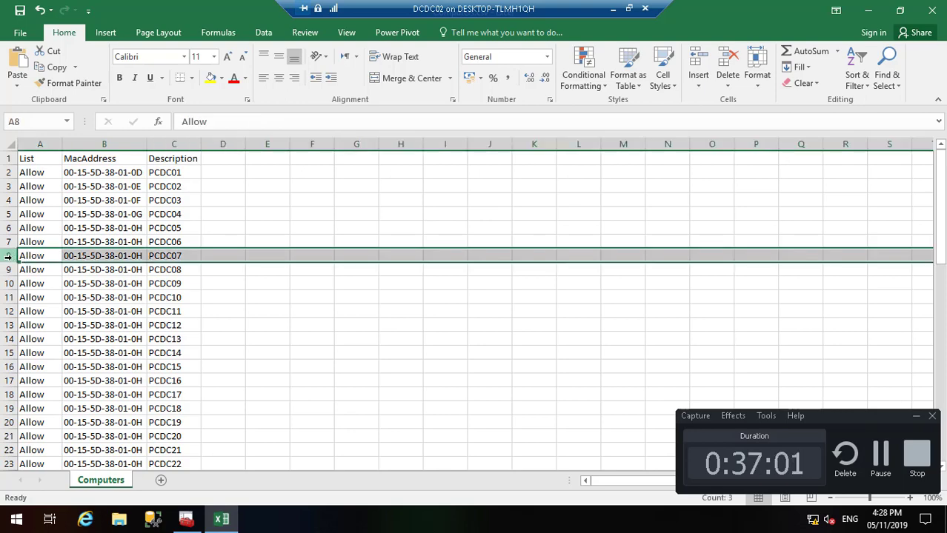
left_click_drag(18, 297, 25, 325)
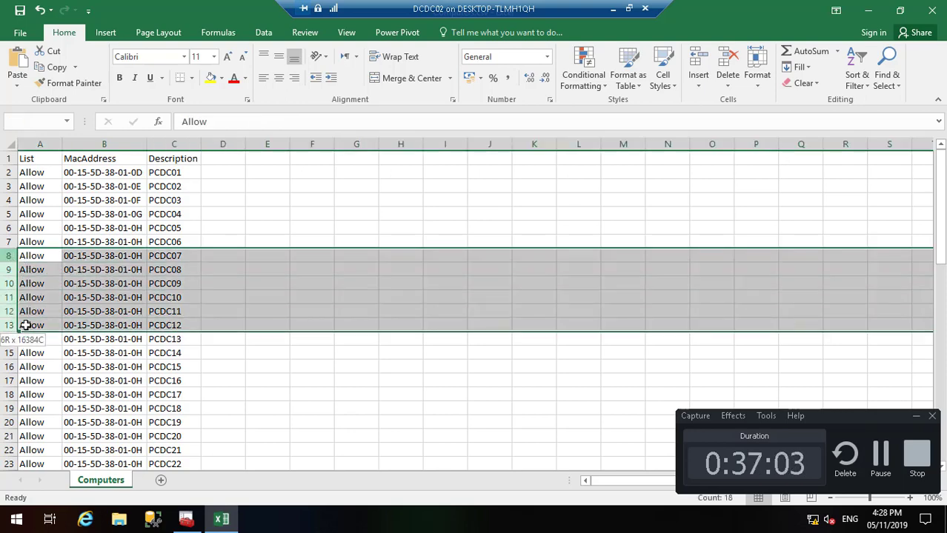
left_click(5, 241)
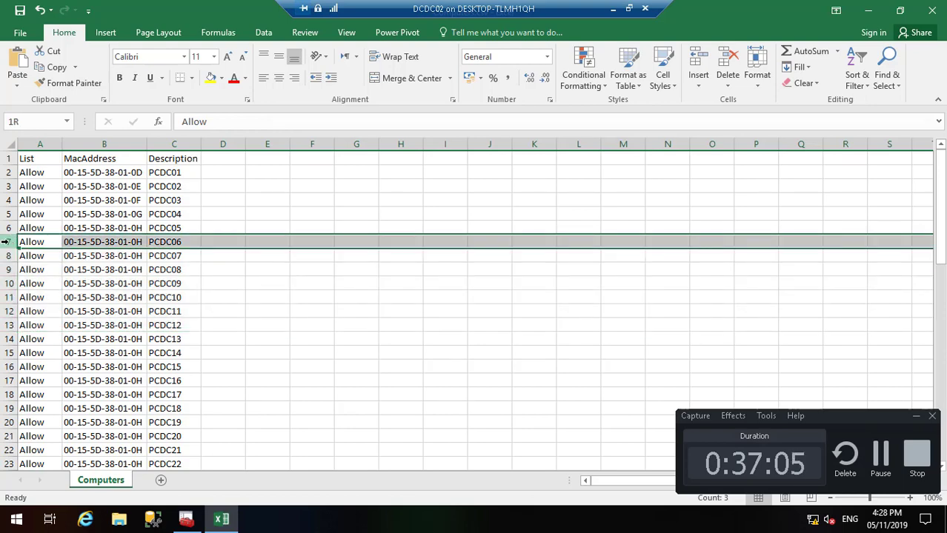
left_click_drag(40, 523, 65, 448)
right_click(85, 387)
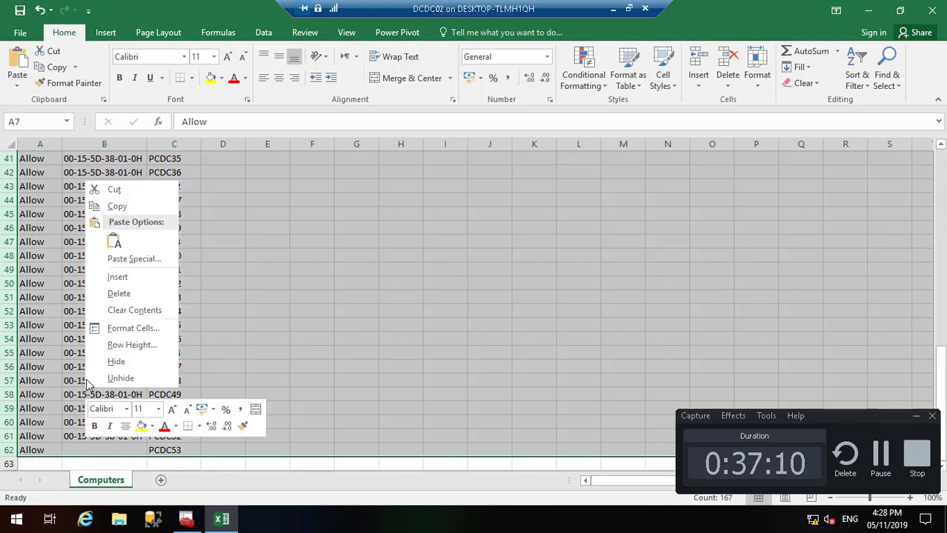
left_click(118, 294)
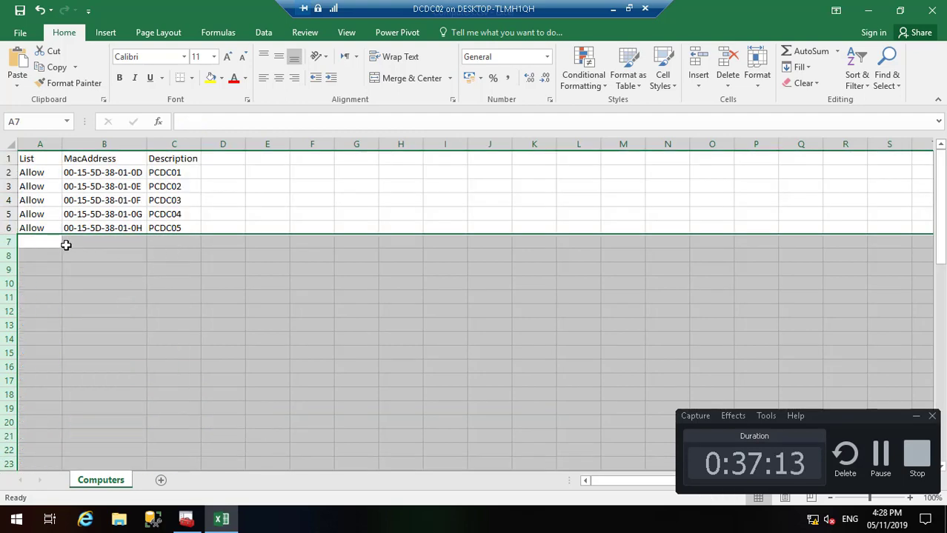
left_click(66, 243)
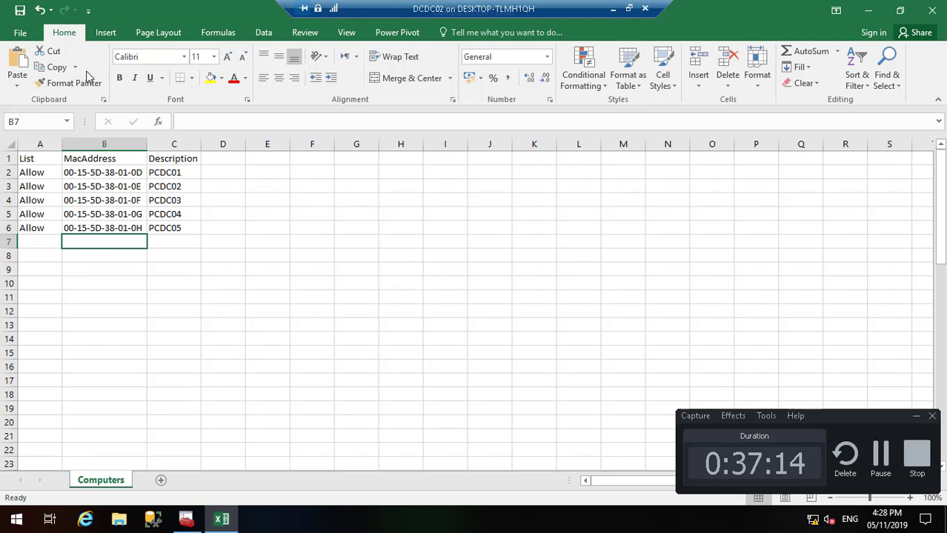
left_click(219, 198)
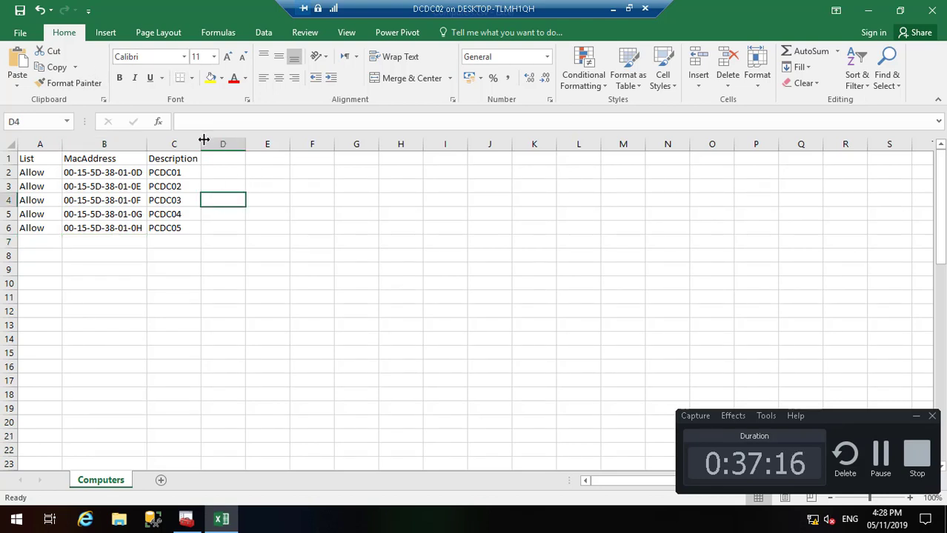
Step: Overwrite Computers.csv with the list, keeping CSV format, and close the workbook
left_click(20, 11)
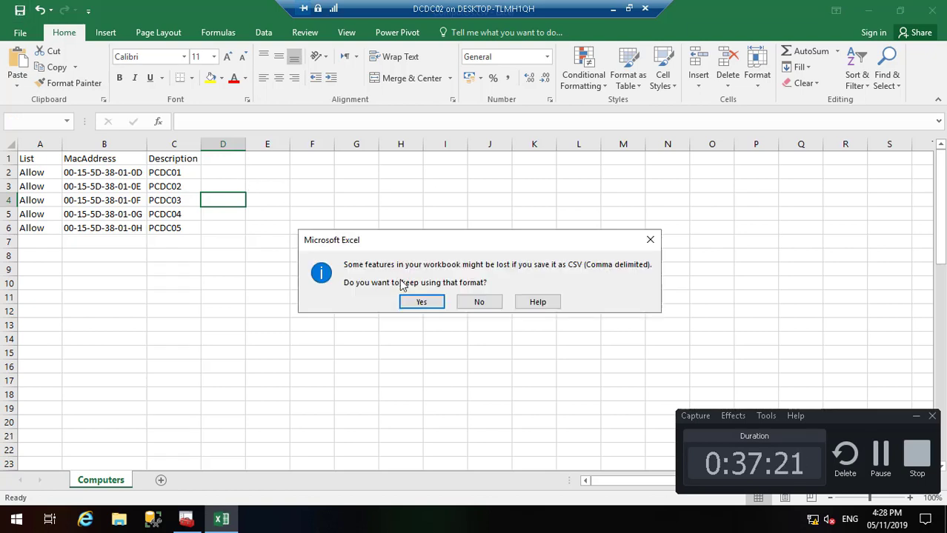
left_click(420, 302)
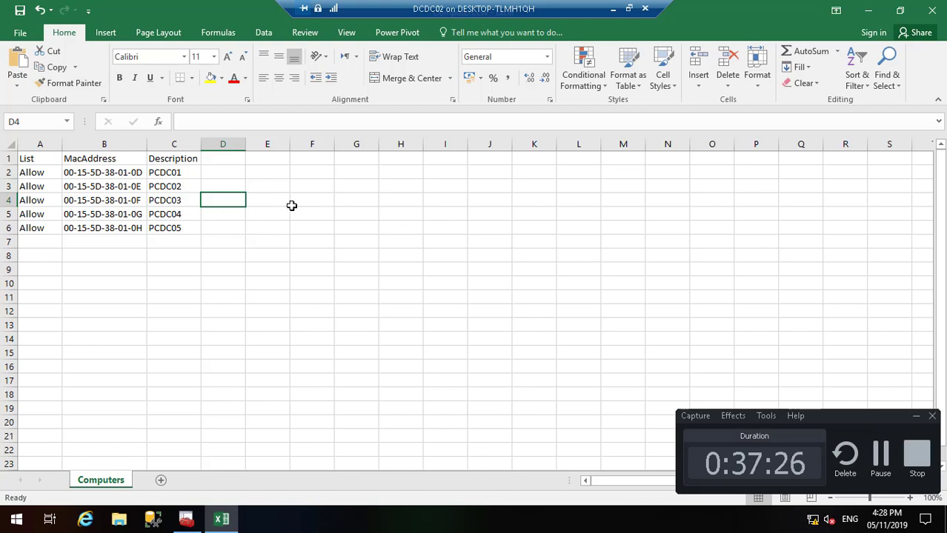
left_click(933, 15)
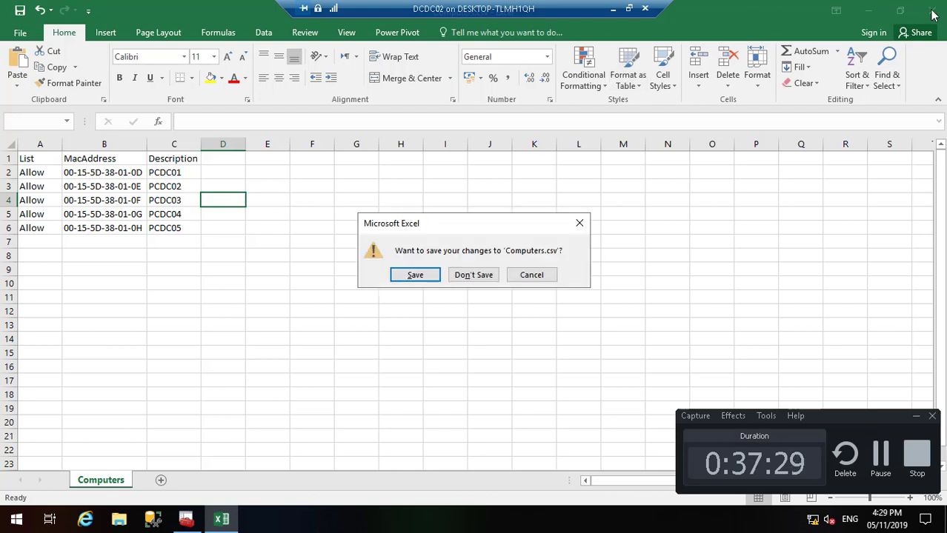
left_click(428, 280)
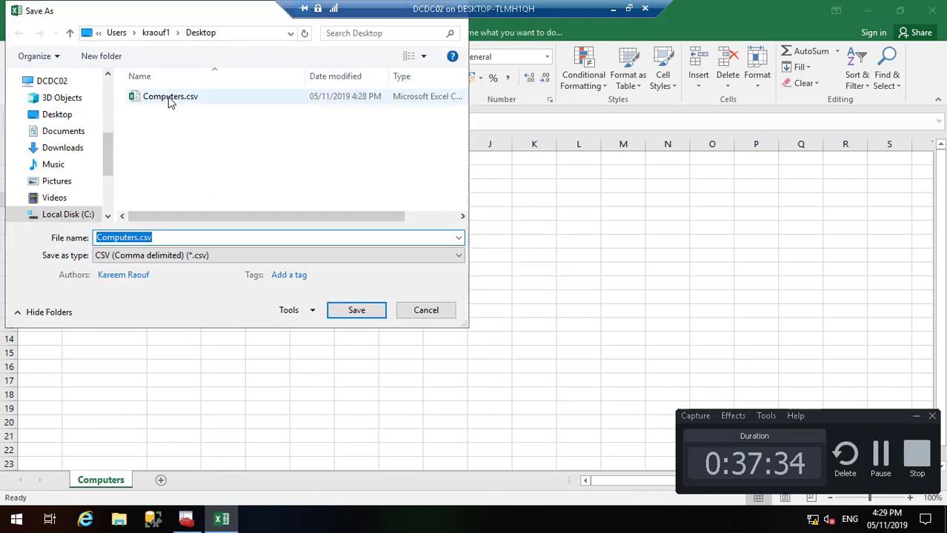
left_click(170, 97)
left_click(356, 312)
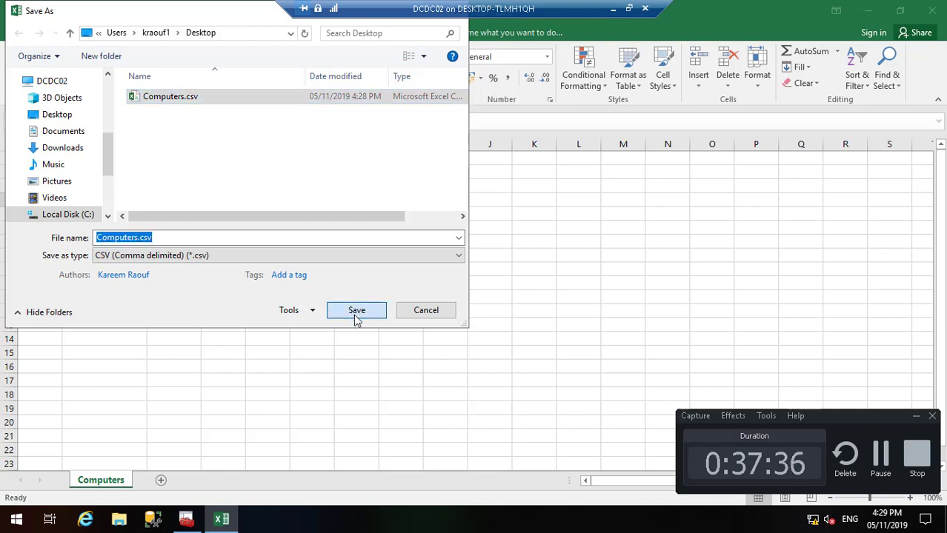
left_click(507, 260)
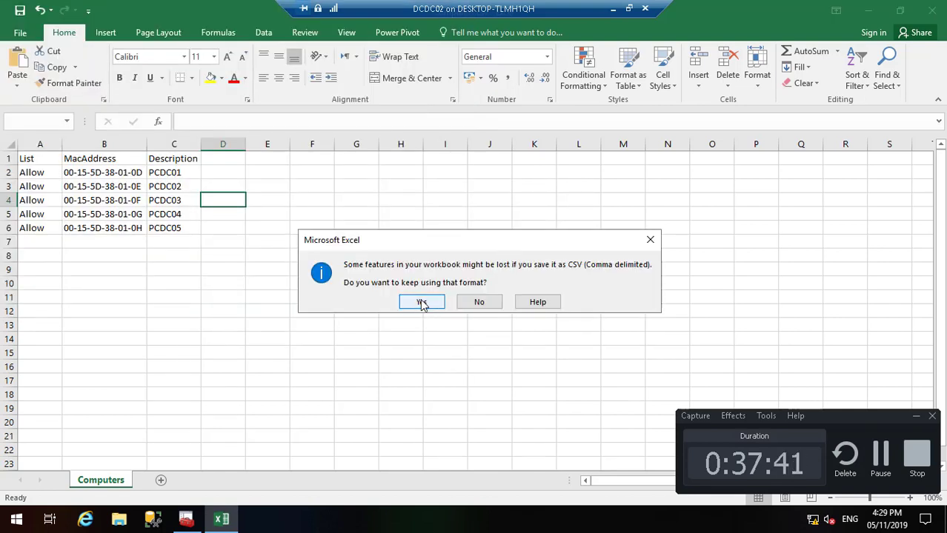
left_click(422, 302)
key("alt+Tab")
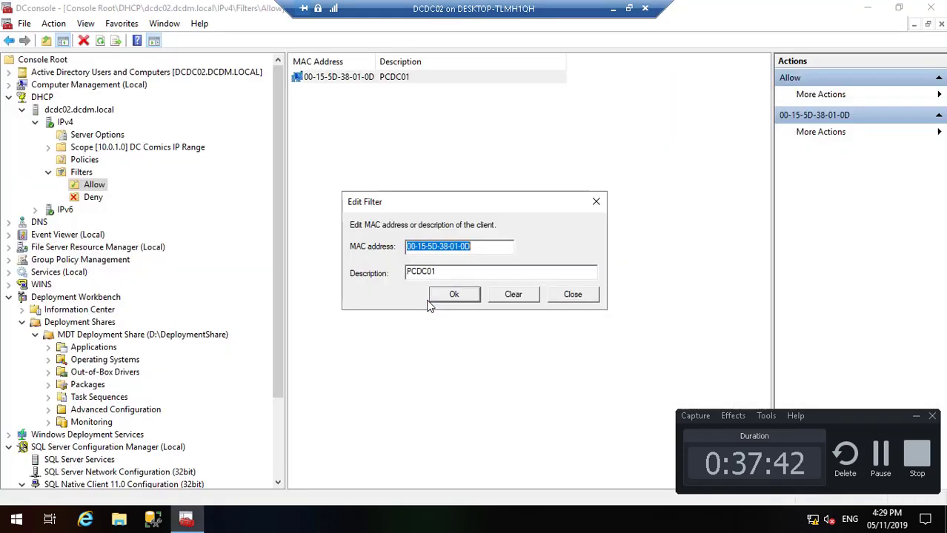
Step: Close the Edit Filter dialog and launch Windows PowerShell as administrator on the server
left_click(582, 294)
left_click(865, 10)
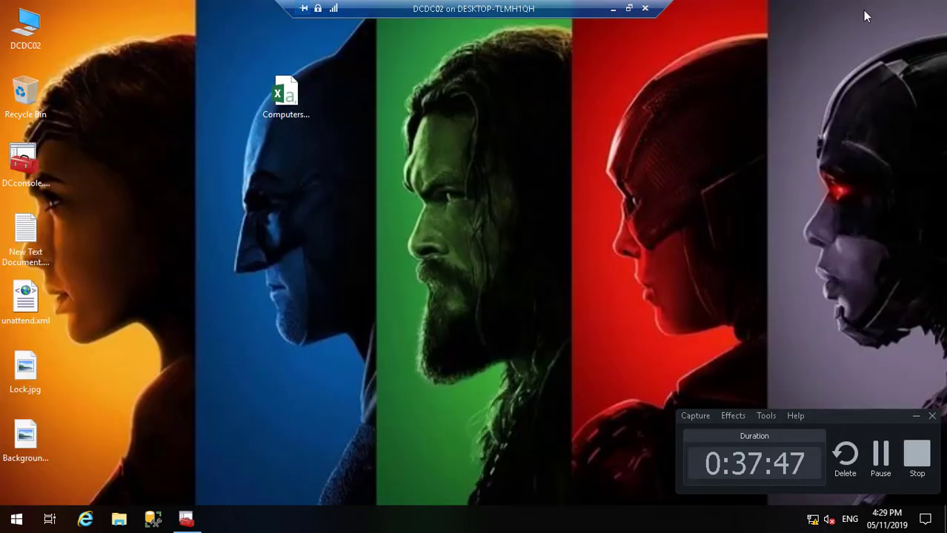
left_click(18, 520)
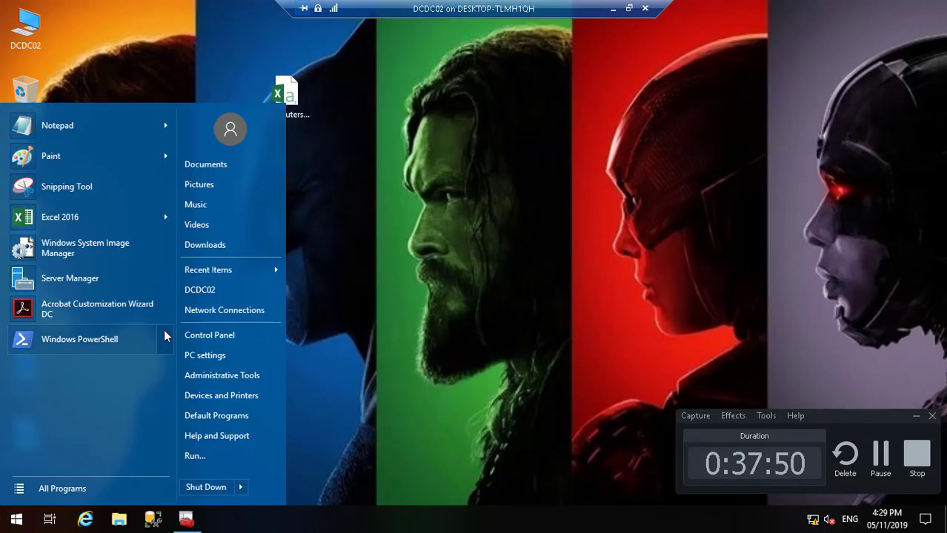
mouse_move(165, 331)
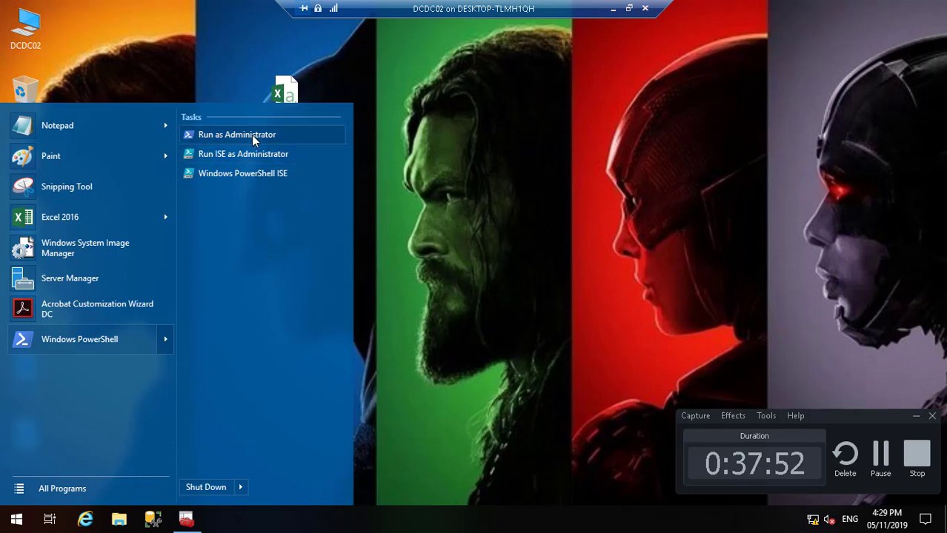
left_click(252, 141)
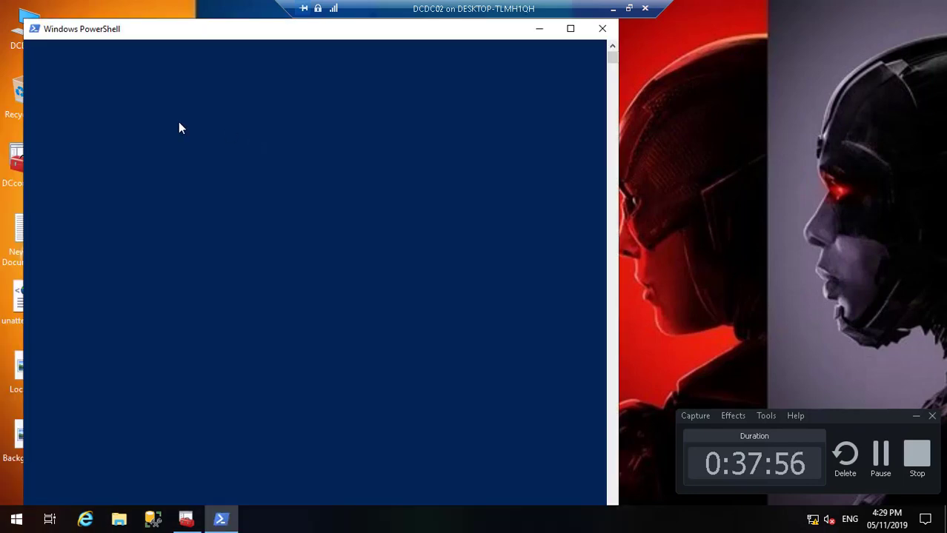
left_click(611, 8)
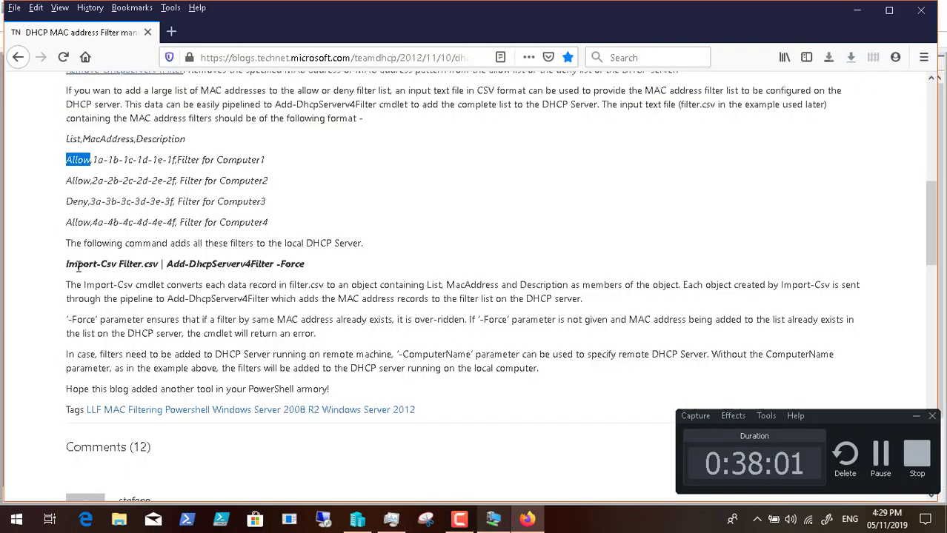
Step: Copy the 'Import-Csv Filter.csv | Add-DhcpServerv4Filter -Force' command from the blog post
left_click_drag(66, 265, 277, 265)
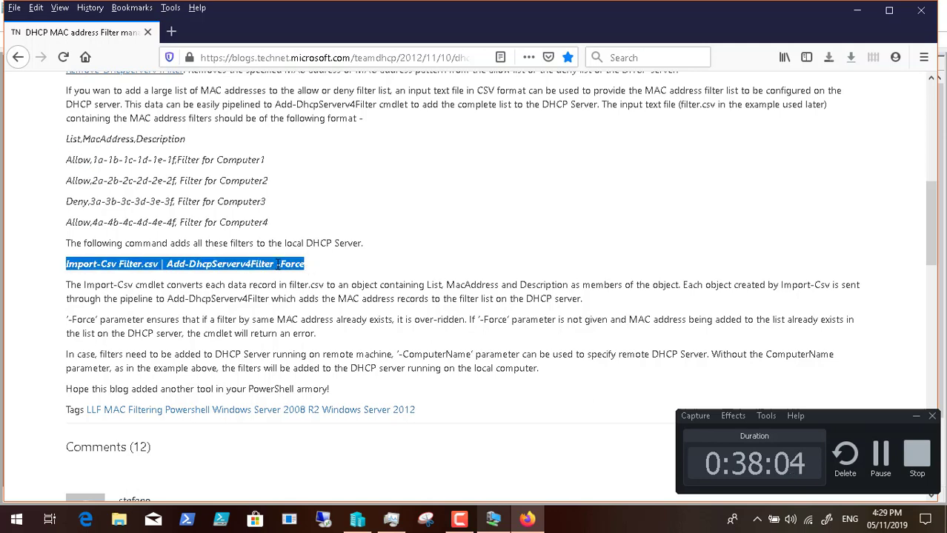
right_click(278, 266)
left_click(308, 276)
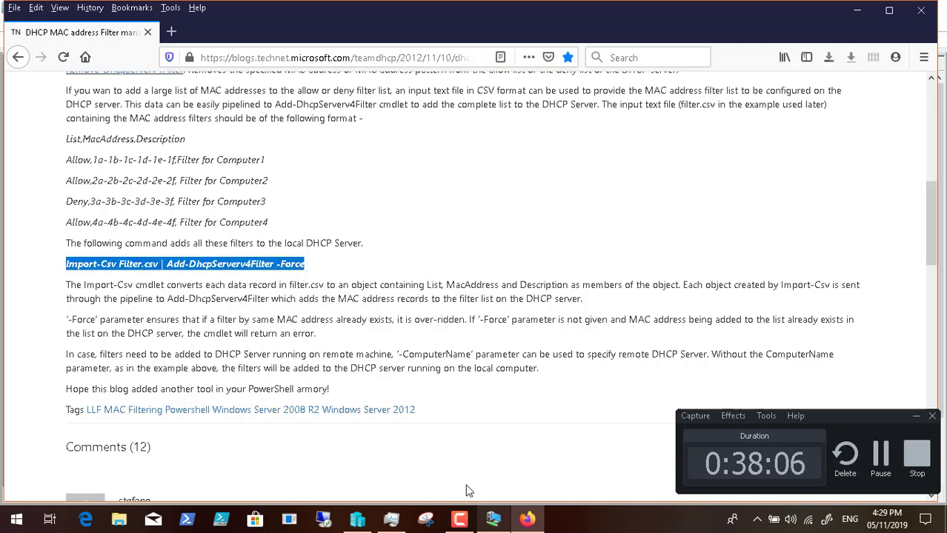
left_click(495, 519)
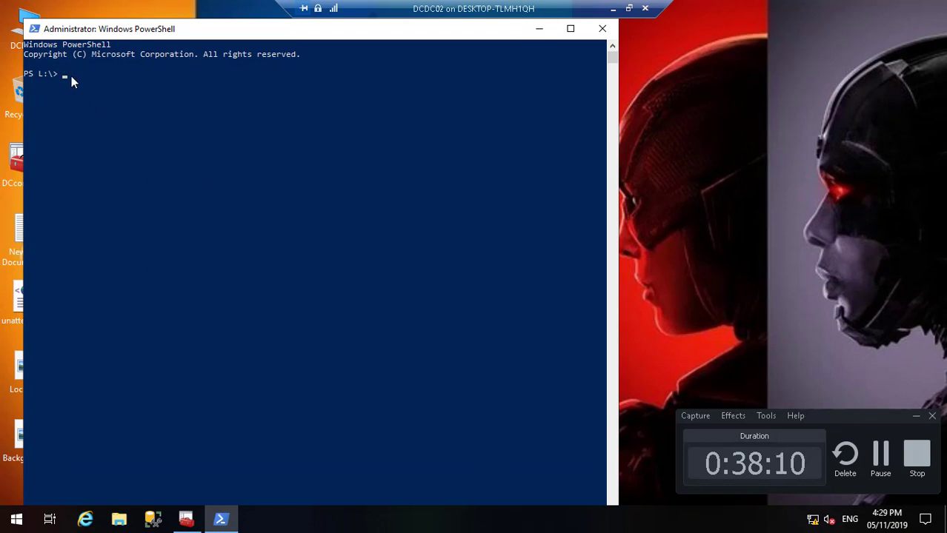
Step: Change PowerShell's location to the C: drive's users folder, the user's profile, then Desktop
type("cd")
type("..")
type("c")
type(":")
key("Return")
type("cd kra")
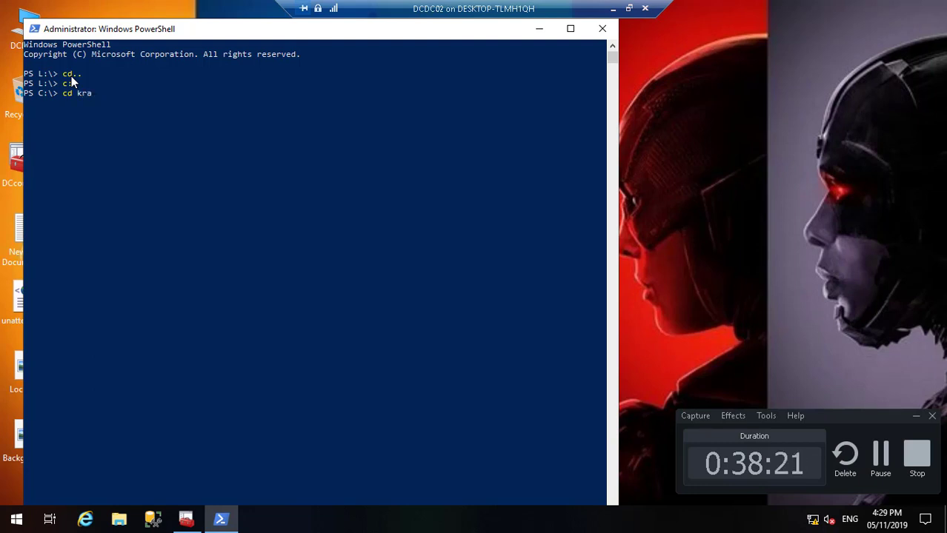
type("ou")
key("BackSpace")
key("BackSpace")
type("ers")
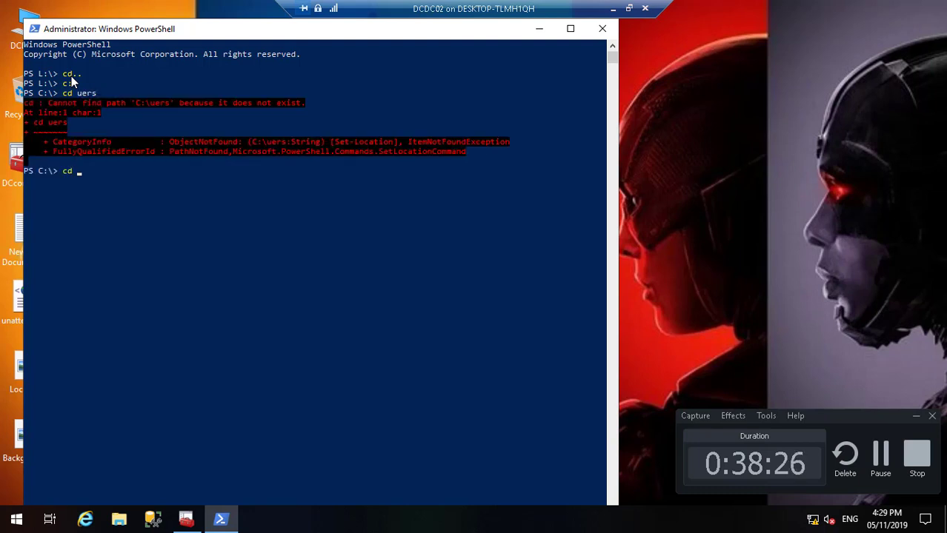
type("users")
key("Return")
type("c")
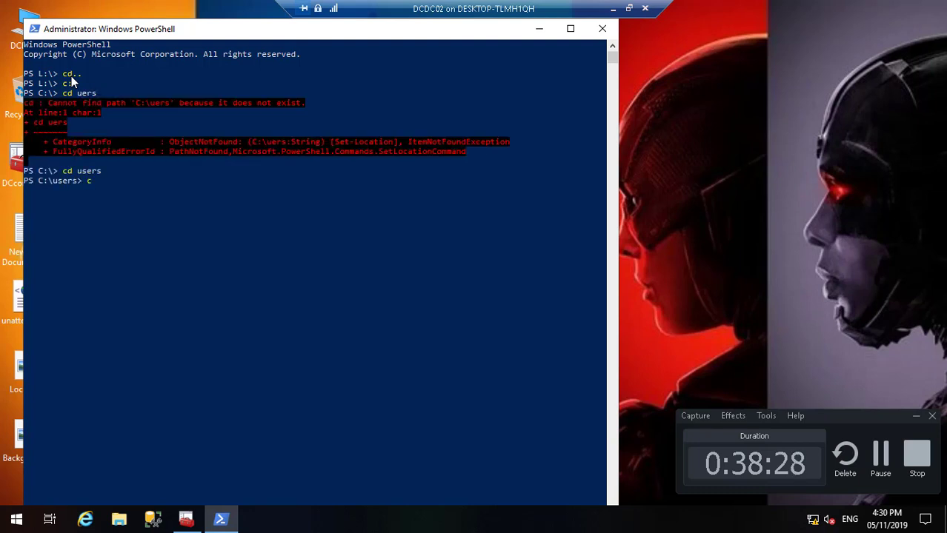
type("d kraouf")
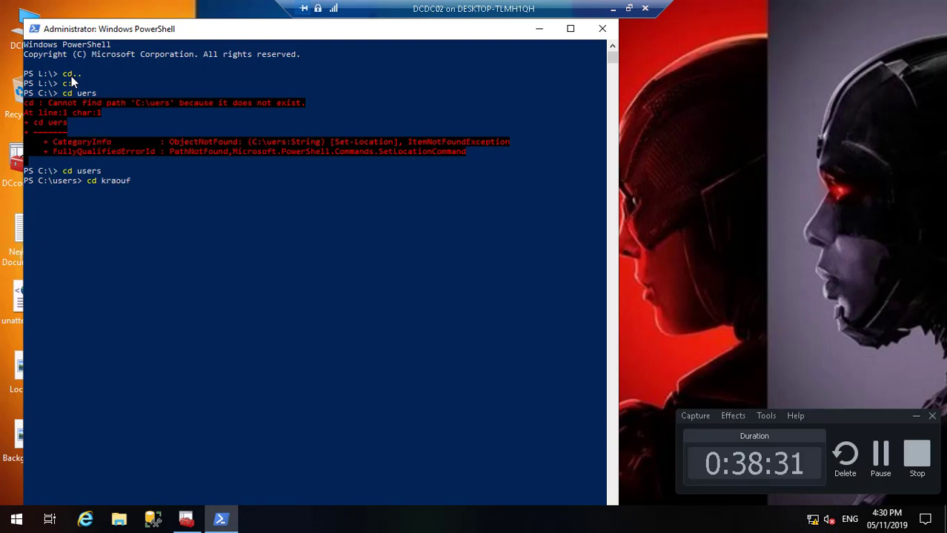
type("1")
key("Return")
type("cd")
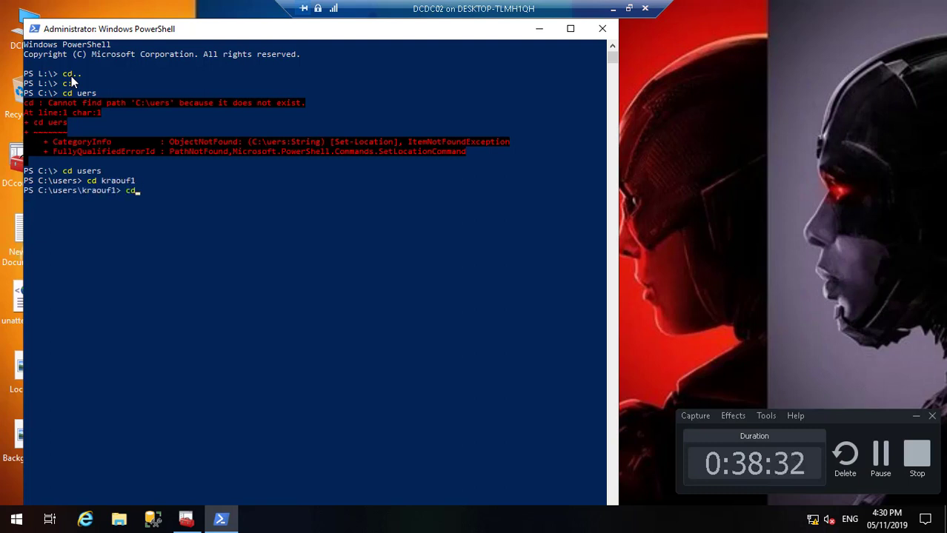
type(" desktop")
key("Return")
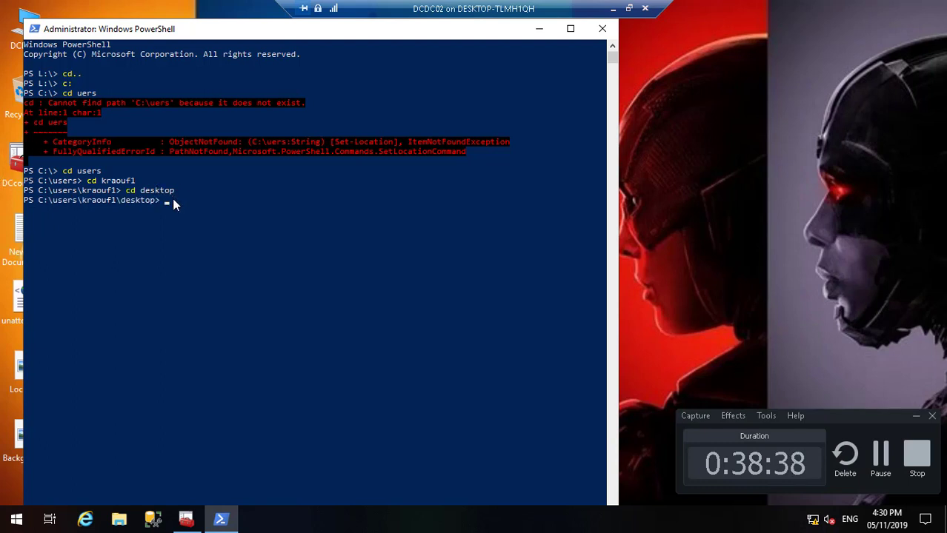
Step: Type the copied Import-Csv command into the VM's PowerShell prompt via the clipboard option
left_click(629, 8)
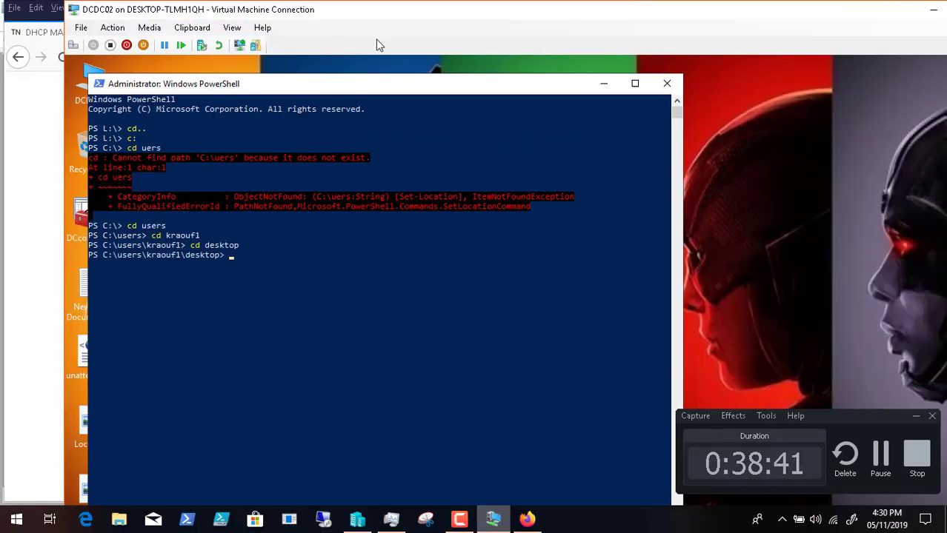
left_click(192, 27)
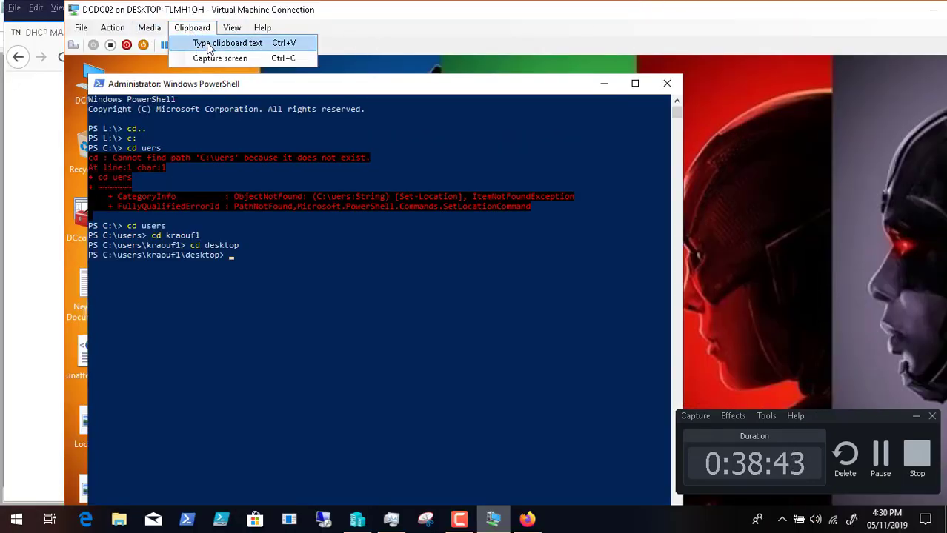
left_click(207, 45)
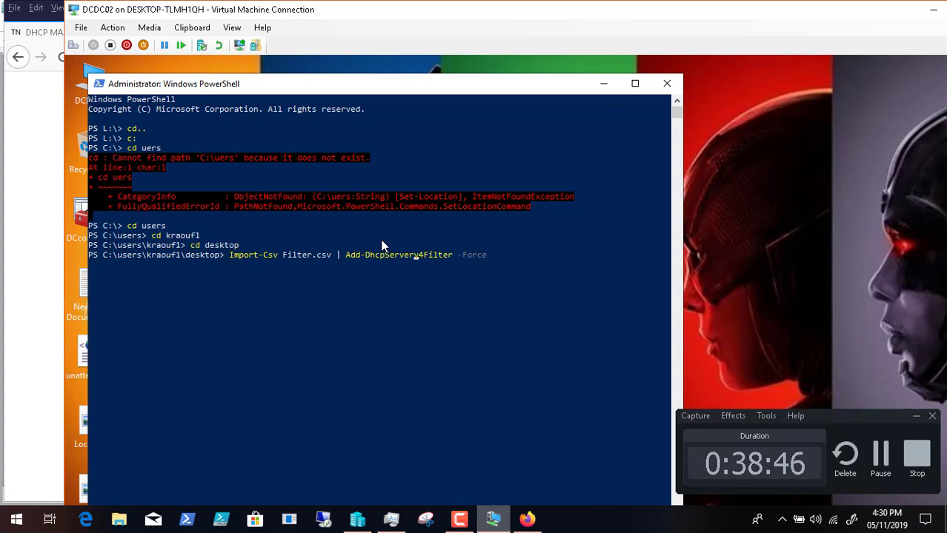
key("Left")
key("Left")
key("Left")
key("Left")
key("Left")
key("Left")
key("Left")
key("Left")
key("Left")
key("Left")
key("Left")
key("Left")
key("Left")
key("Left")
key("Left")
key("Left")
key("Left")
key("Left")
key("Left")
key("Left")
Step: Copy the name 'Computers' from Computers.csv's rename box without renaming the file
left_click(604, 84)
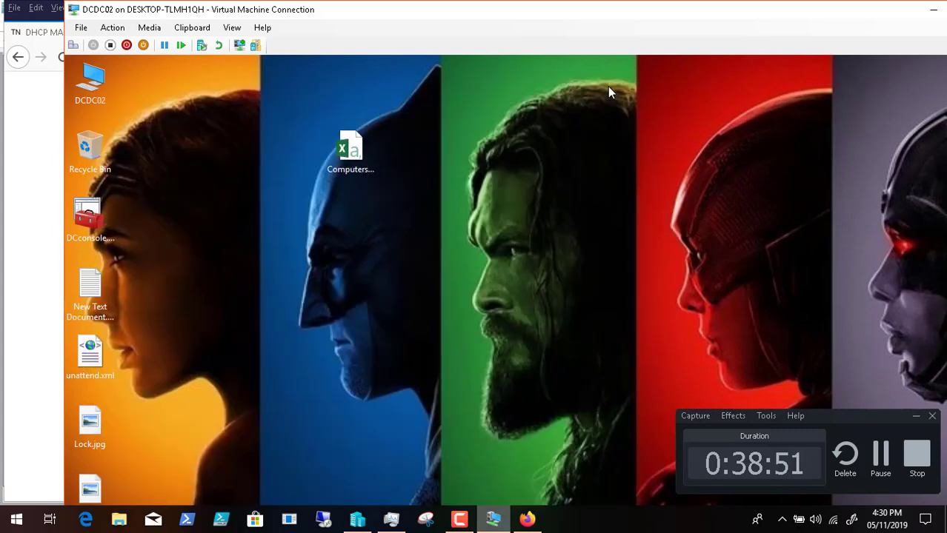
right_click(359, 159)
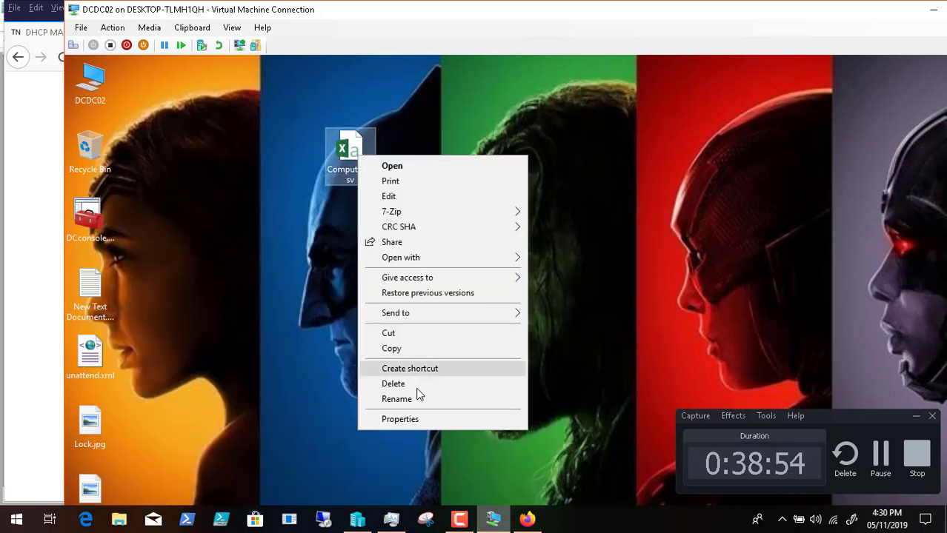
left_click(418, 397)
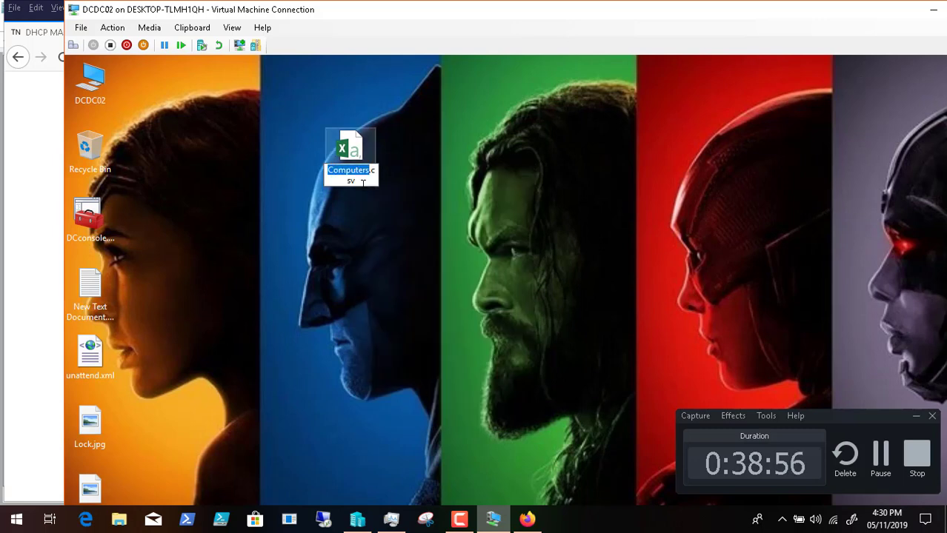
right_click(361, 171)
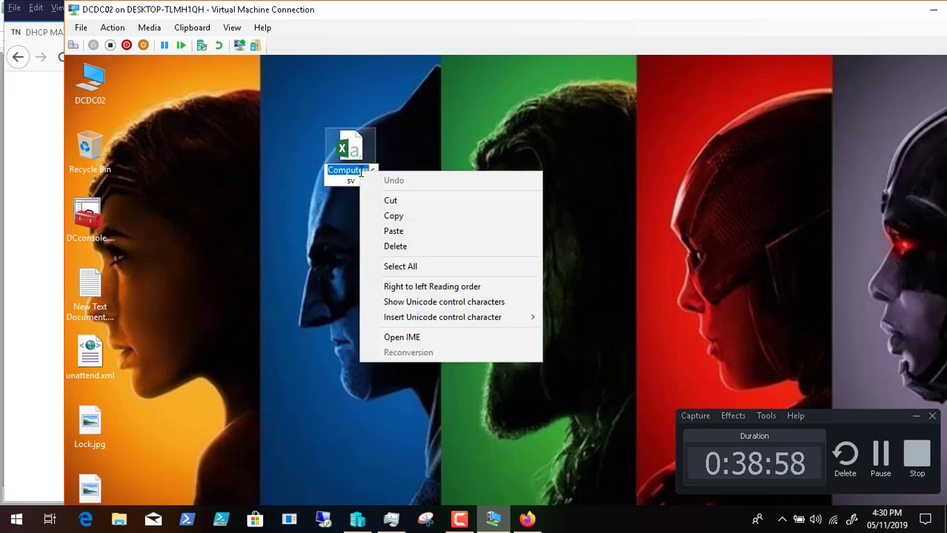
left_click(406, 214)
key("Return")
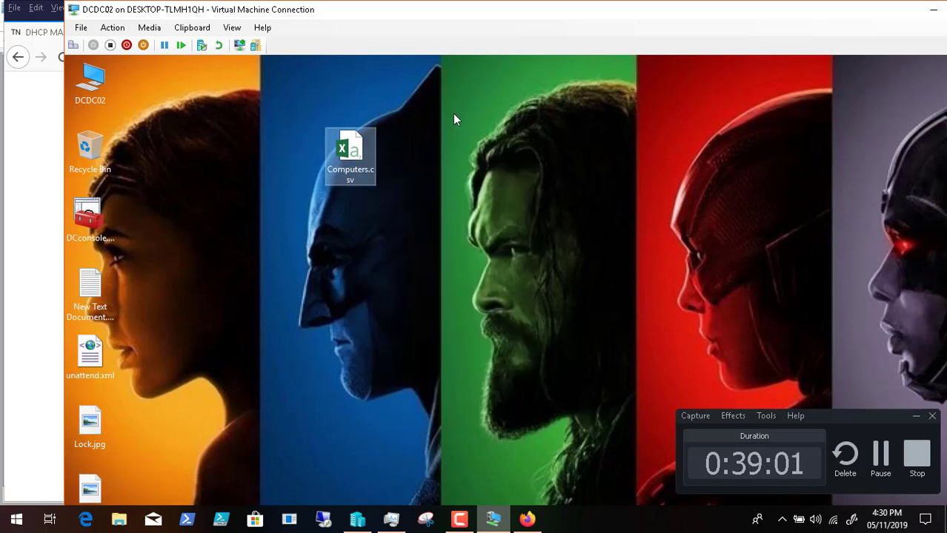
left_click(231, 28)
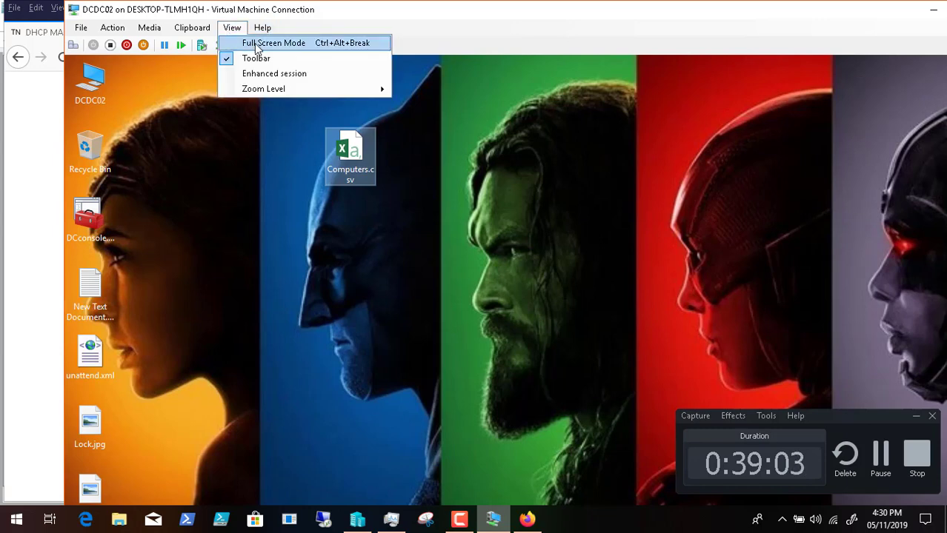
left_click(256, 43)
left_click(220, 521)
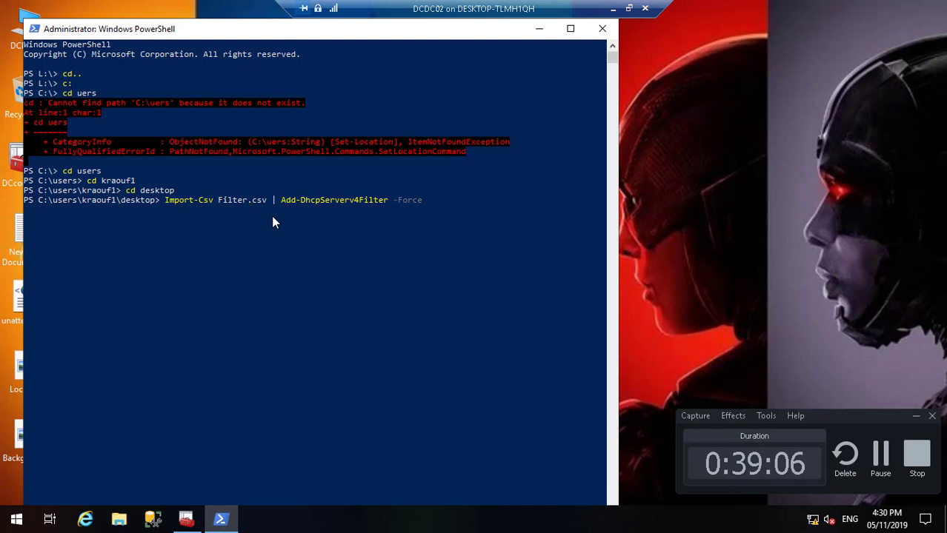
Step: Replace Filter.csv with Computers.csv in the command and run it to add the MAC filters
key("BackSpace")
key("BackSpace")
key("BackSpace")
key("BackSpace")
key("BackSpace")
key("BackSpace")
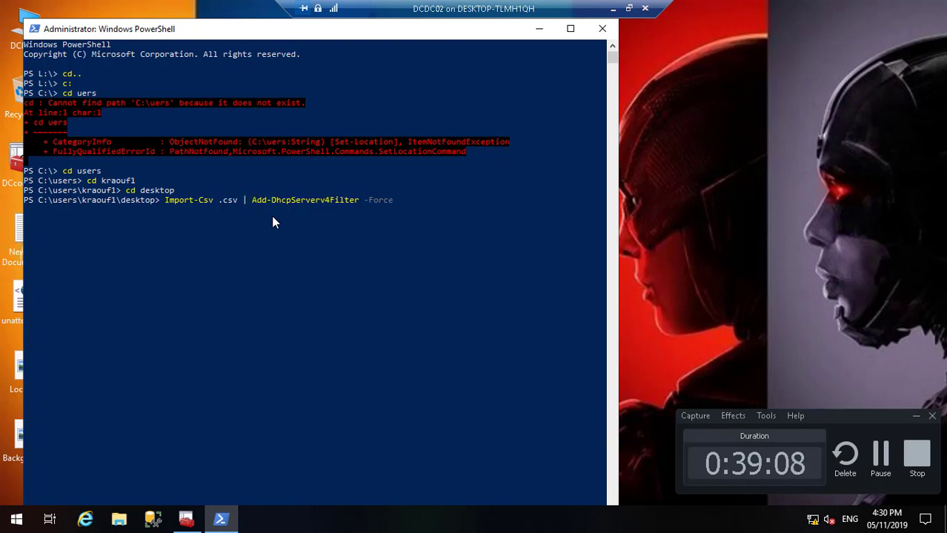
right_click(228, 216)
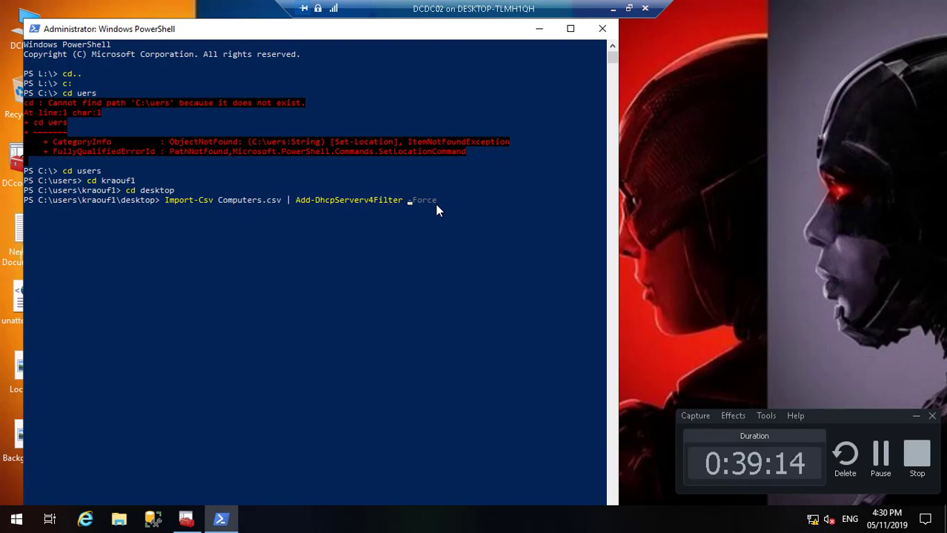
key("Right")
key("Right")
key("Right")
key("Return")
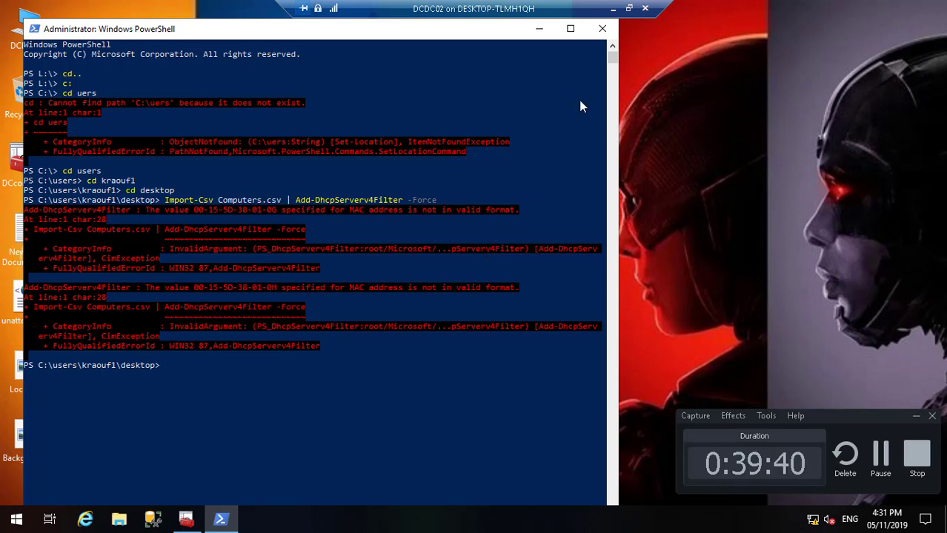
left_click(614, 9)
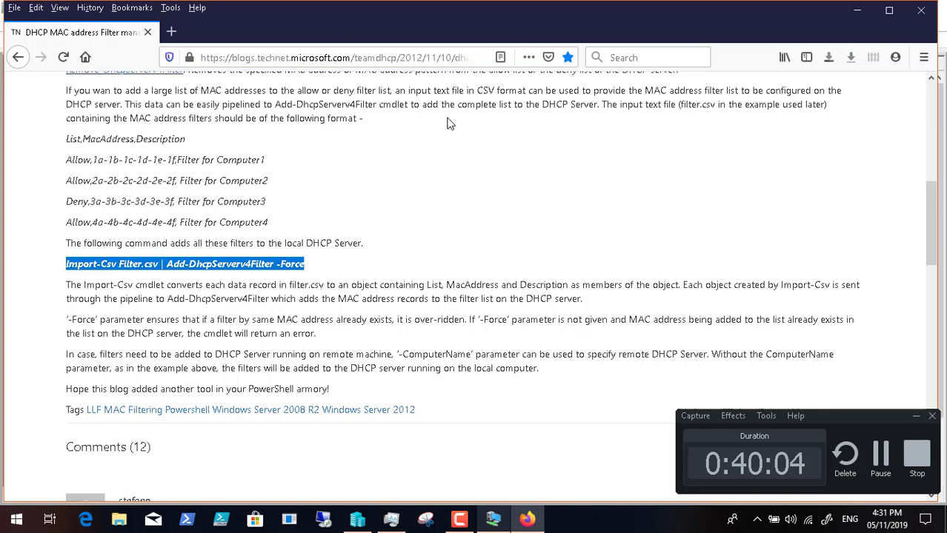
Step: Return to the remote server session to view the PowerShell import results
left_click(498, 523)
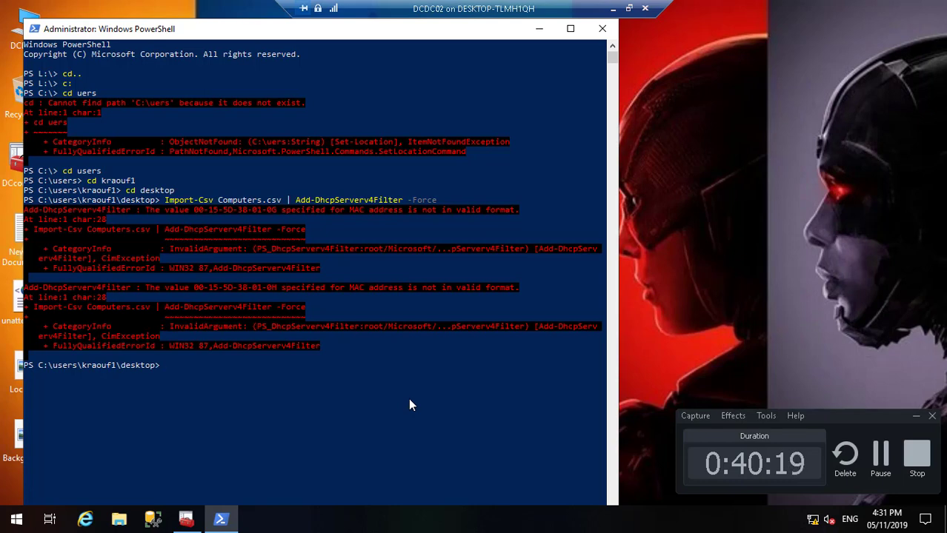
Step: Refresh the DHCP IPv4 Allow filter list in DCconsole
left_click(186, 520)
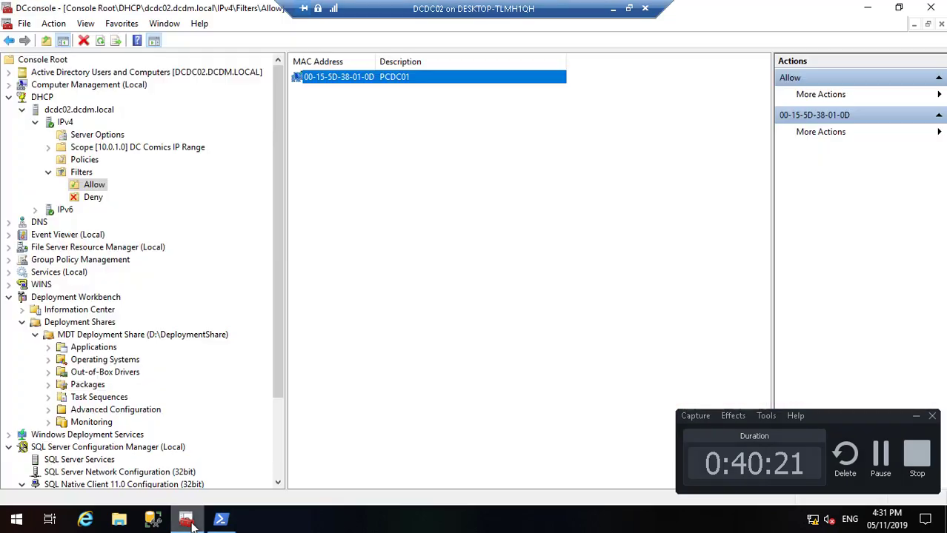
right_click(99, 186)
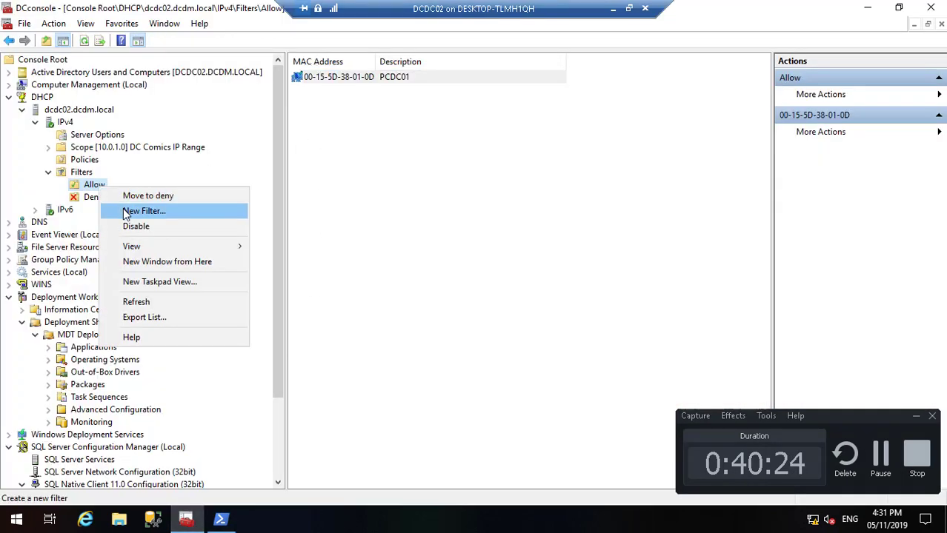
left_click(162, 301)
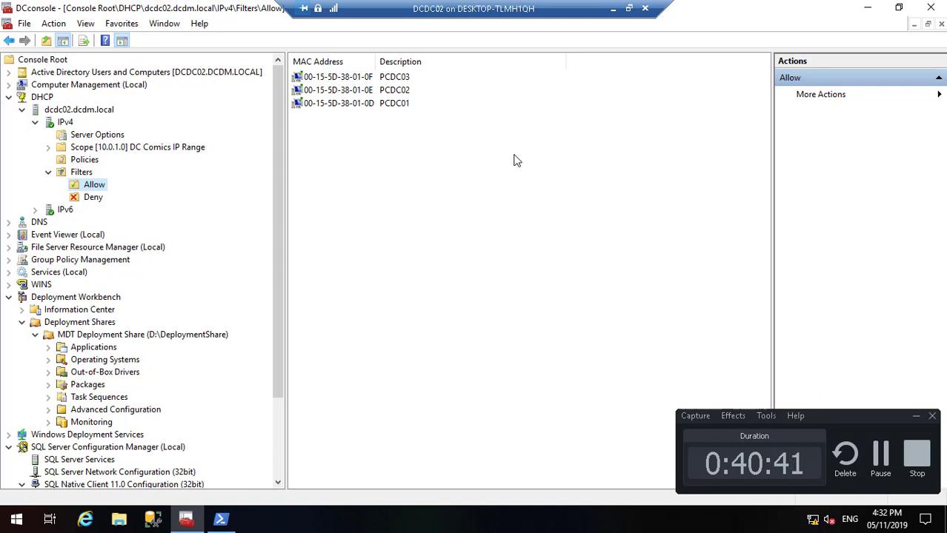
Step: Return to the management console and select the MDT Deployment Share
left_click(883, 452)
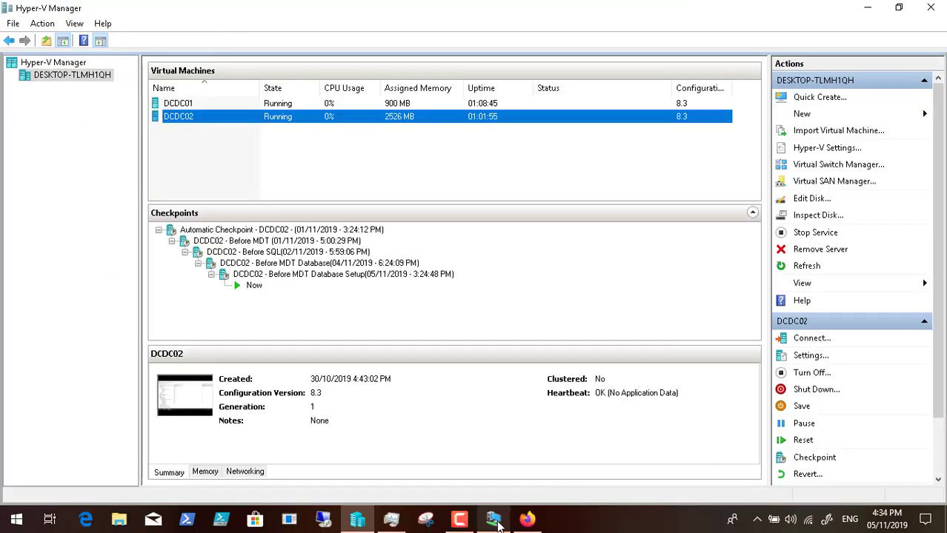
left_click(495, 522)
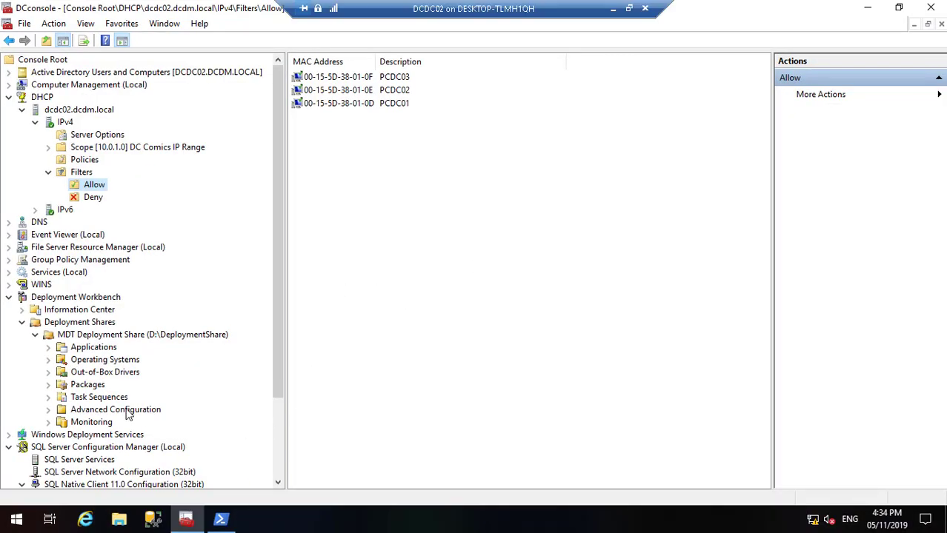
left_click(153, 337)
Step: Open the MDT Deployment Share properties to its Rules text
right_click(154, 338)
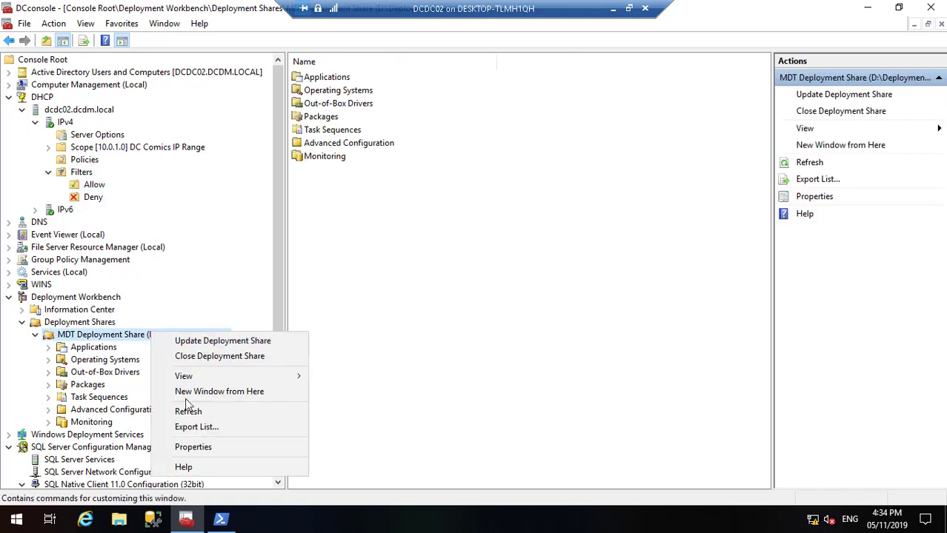
left_click(199, 448)
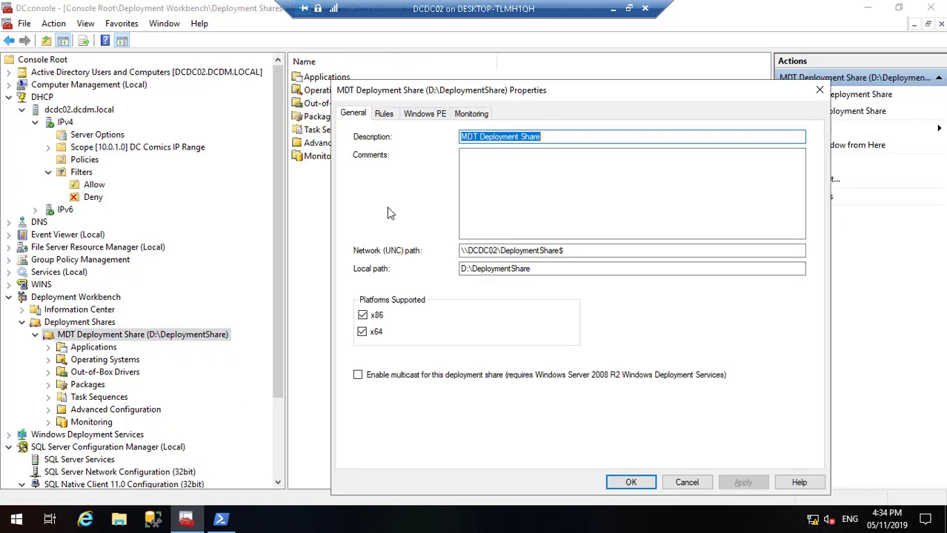
left_click(386, 116)
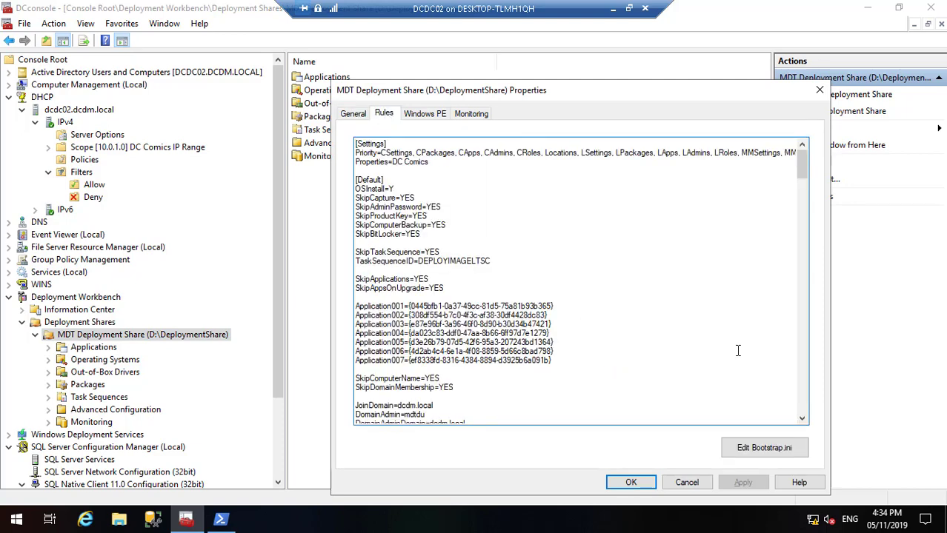
left_click_drag(801, 175, 801, 236)
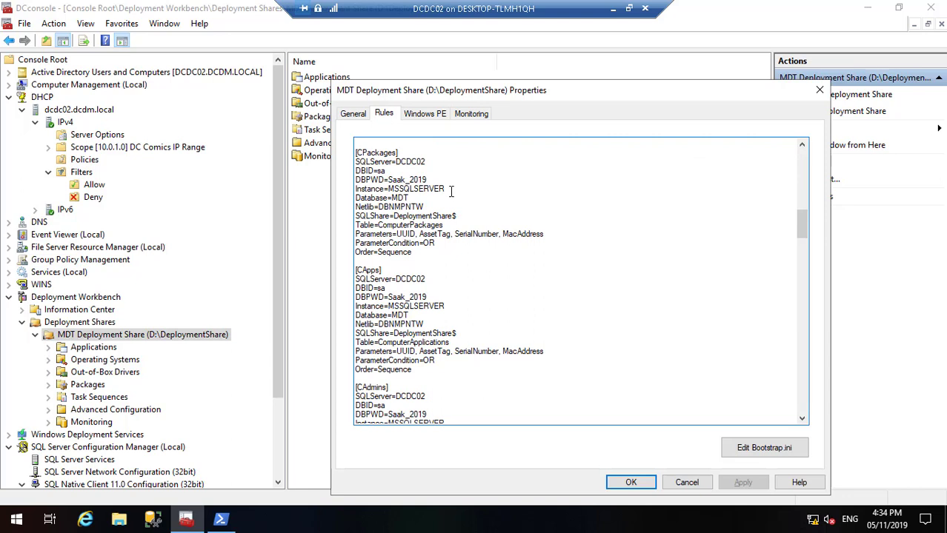
Step: Delete the Instance=MSSQLSERVER lines from CPackages, CApps, CAdmins and CRoles
left_click_drag(446, 190, 355, 190)
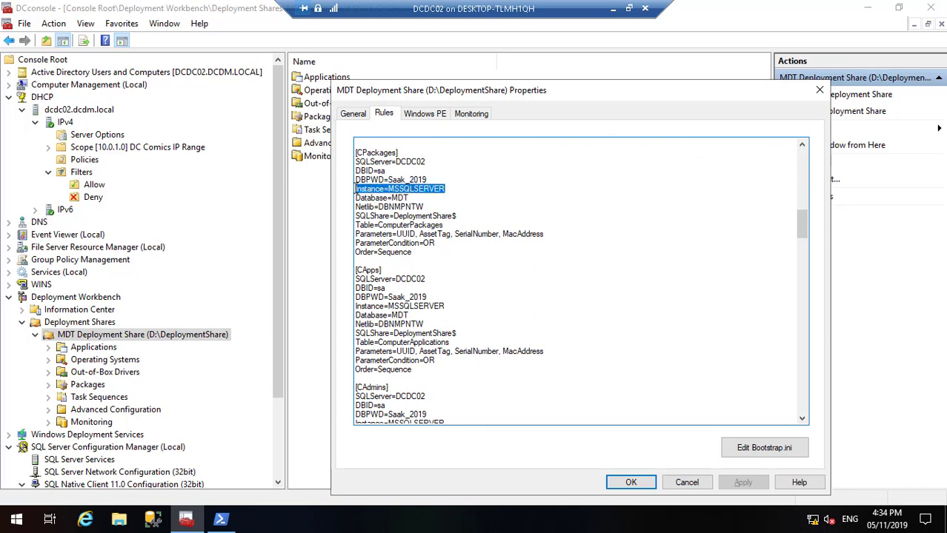
key("Delete")
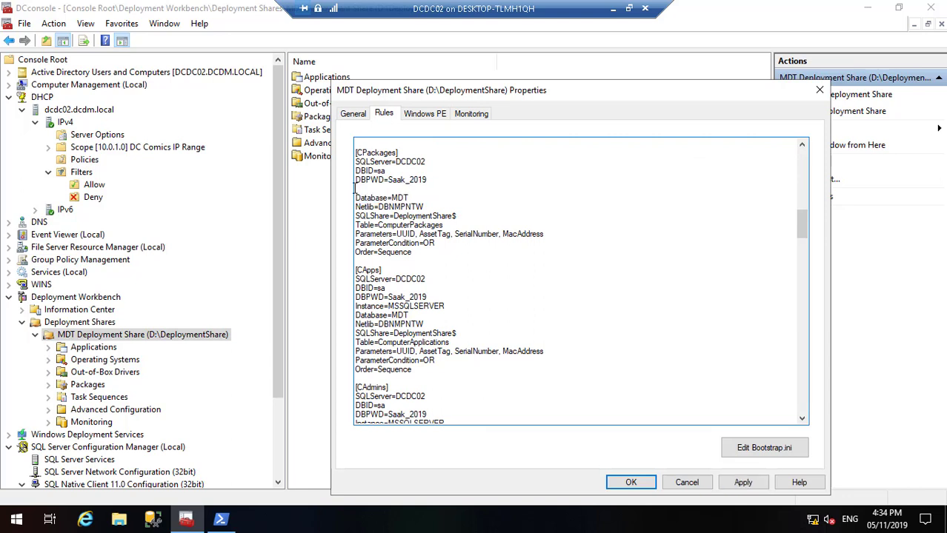
key("BackSpace")
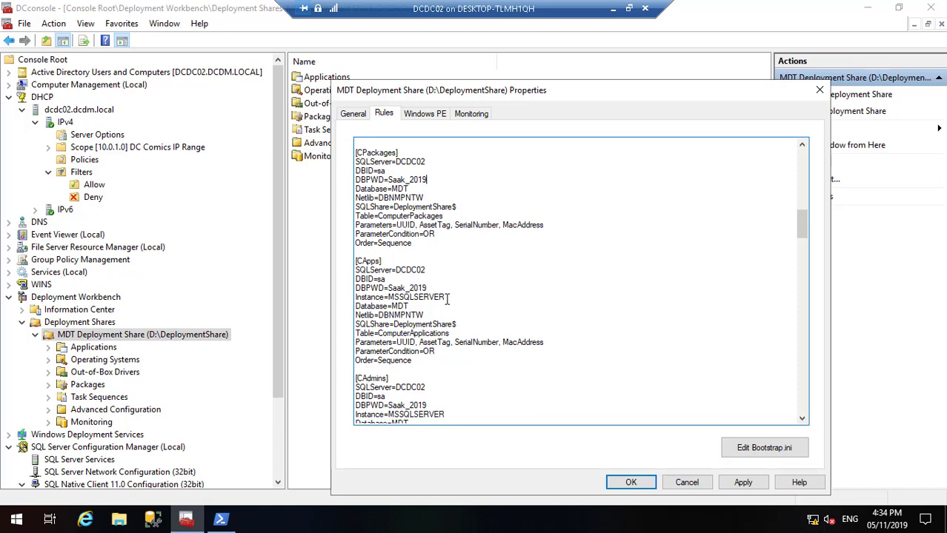
left_click_drag(446, 299, 351, 300)
key("BackSpace")
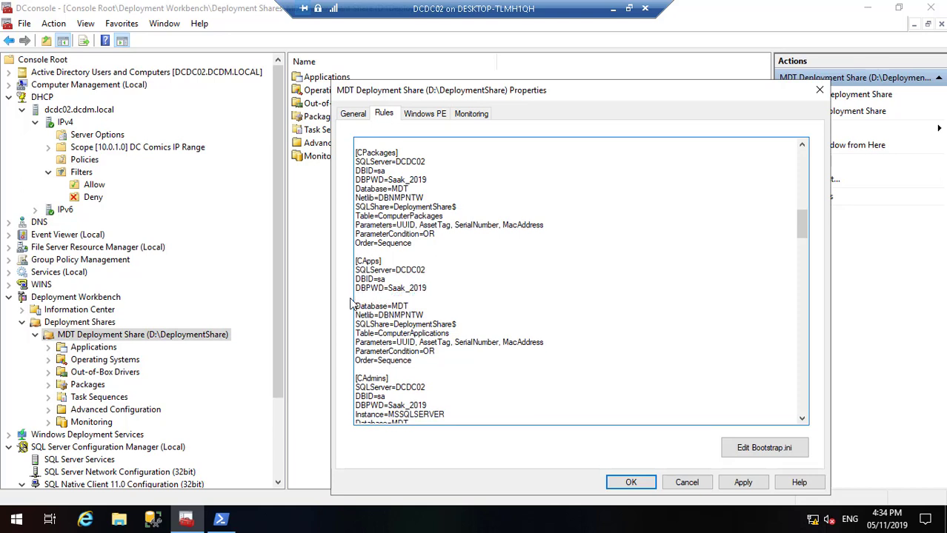
key("BackSpace")
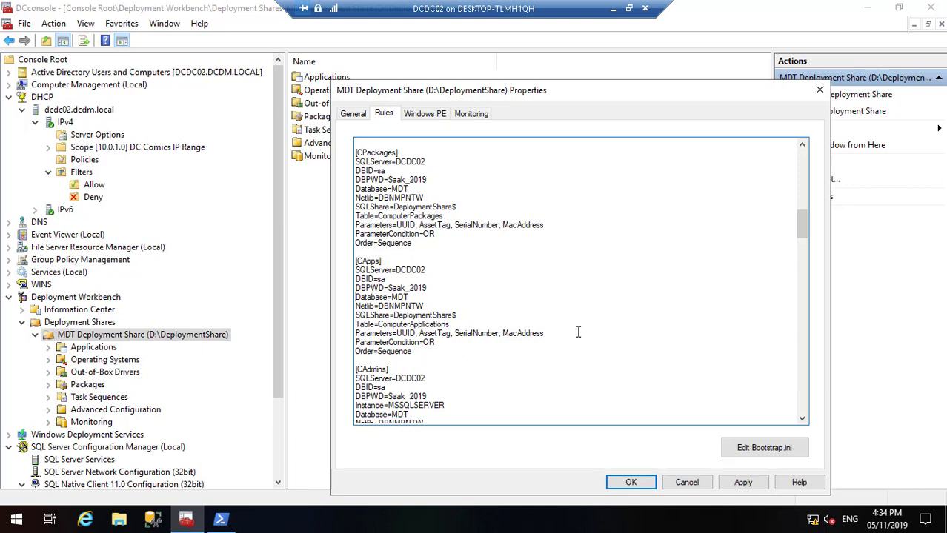
left_click_drag(803, 232, 805, 244)
left_click(446, 271)
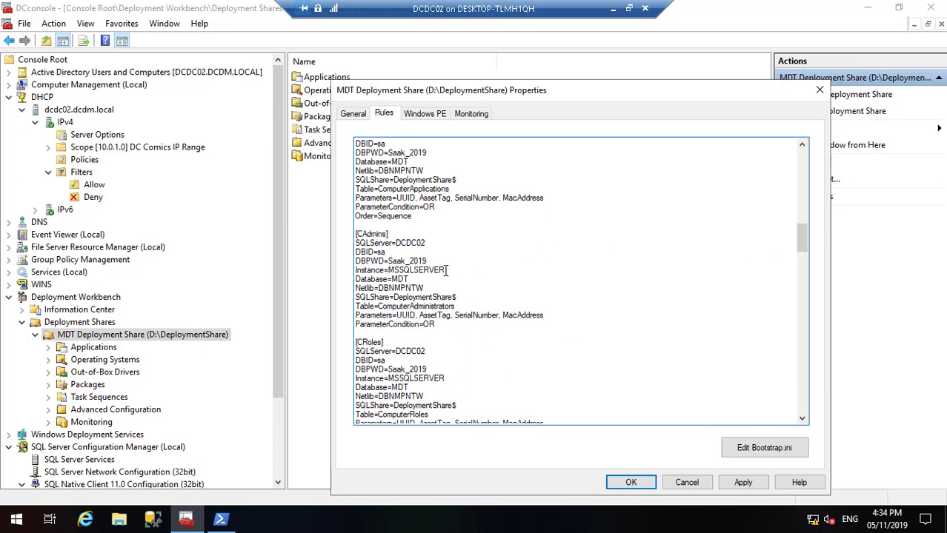
key("BackSpace")
key("BackSpace")
key("BackSpace")
key("BackSpace")
key("BackSpace")
key("BackSpace")
key("BackSpace")
key("BackSpace")
key("BackSpace")
key("BackSpace")
key("BackSpace")
key("BackSpace")
key("BackSpace")
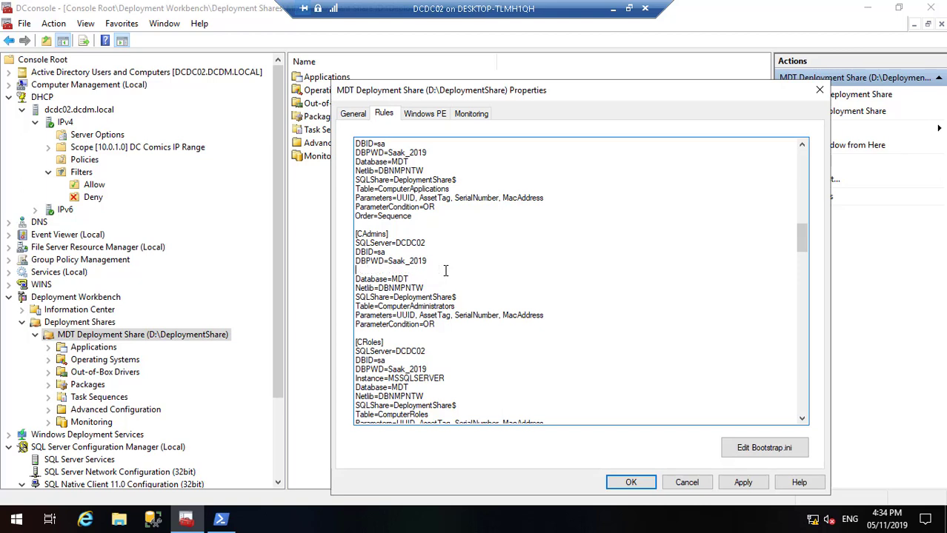
key("Delete")
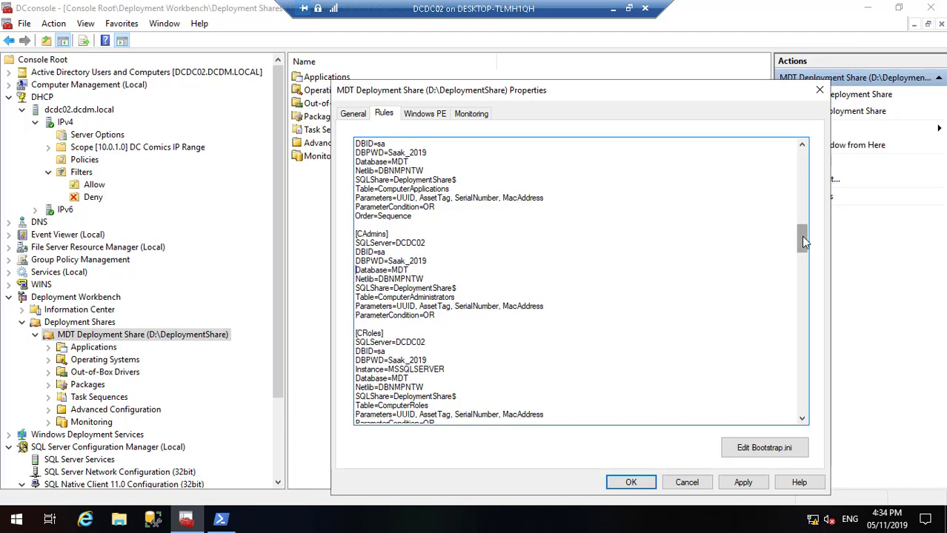
left_click_drag(802, 238, 803, 243)
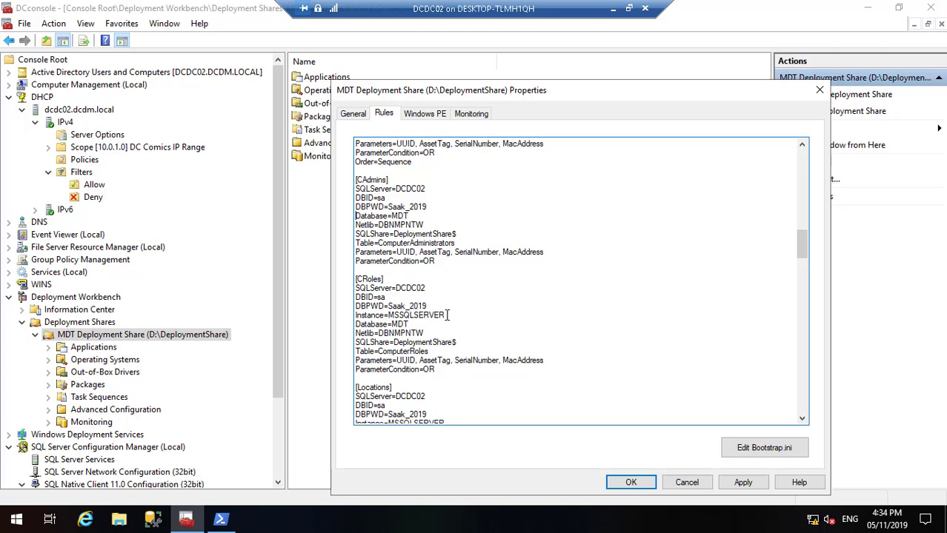
left_click_drag(447, 315, 353, 317)
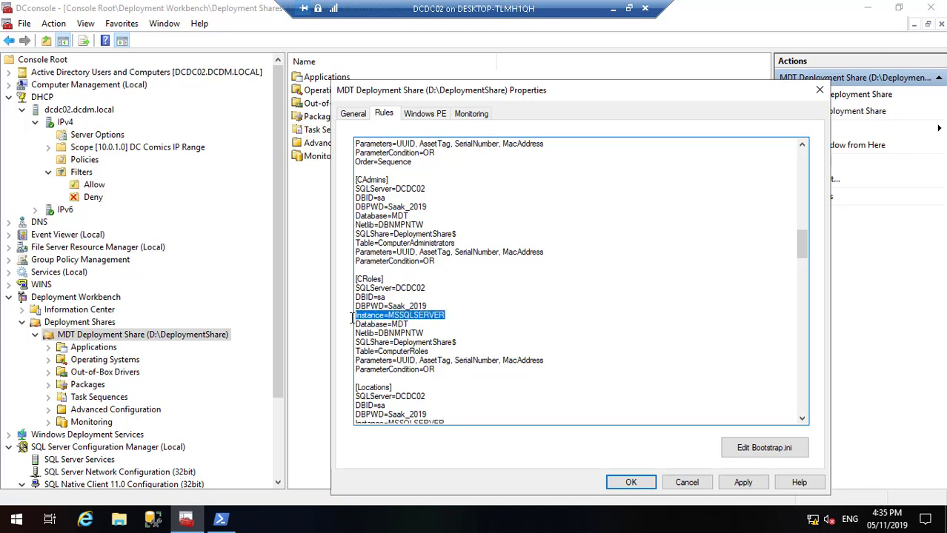
key("Delete")
key("Delete")
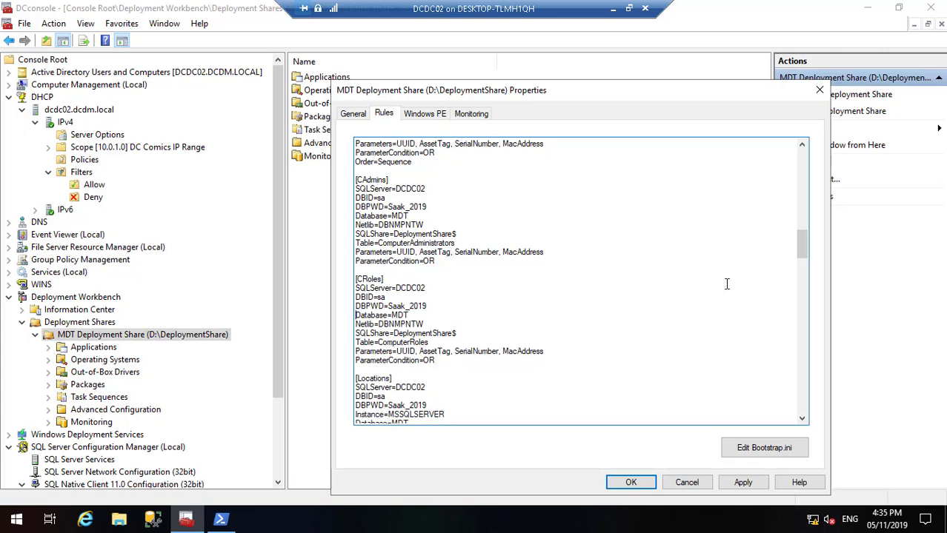
Step: Delete the Instance=MSSQLSERVER lines from Locations, LSettings, LPackages, LApps, LAdmins and LRoles
left_click_drag(801, 242, 801, 265)
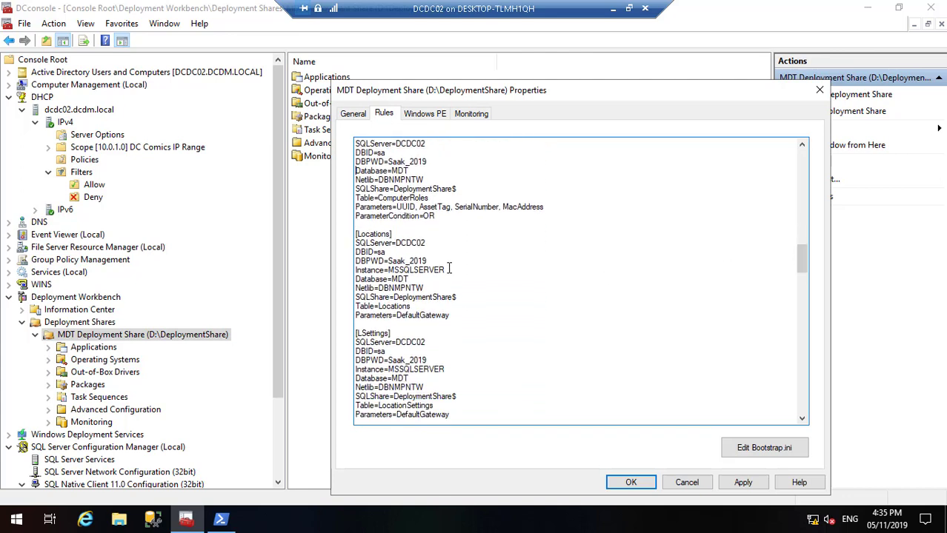
left_click_drag(448, 269, 343, 273)
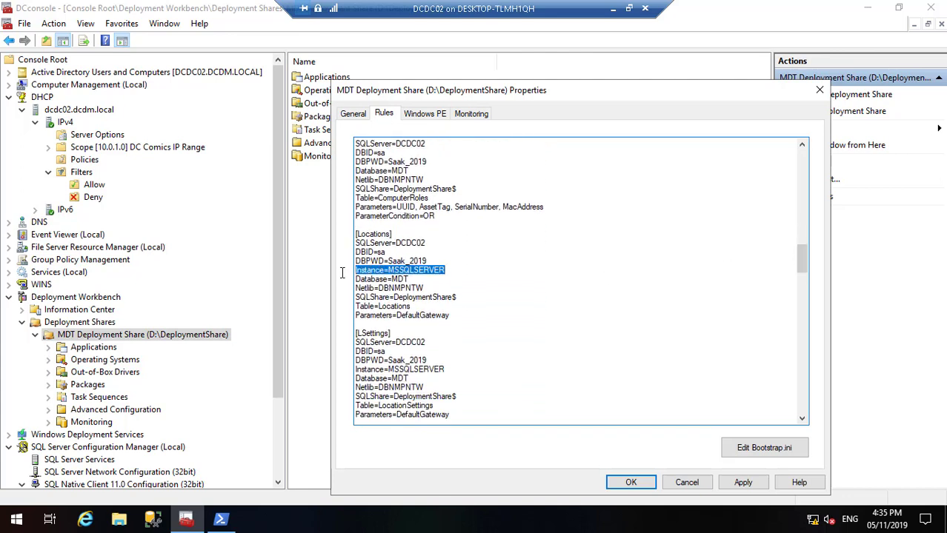
key("Delete")
key("Delete")
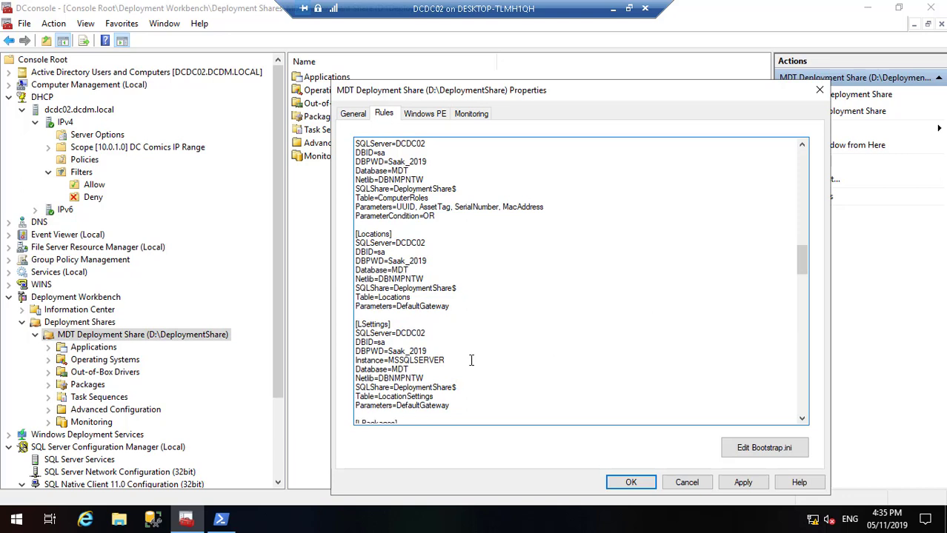
double_click(353, 361)
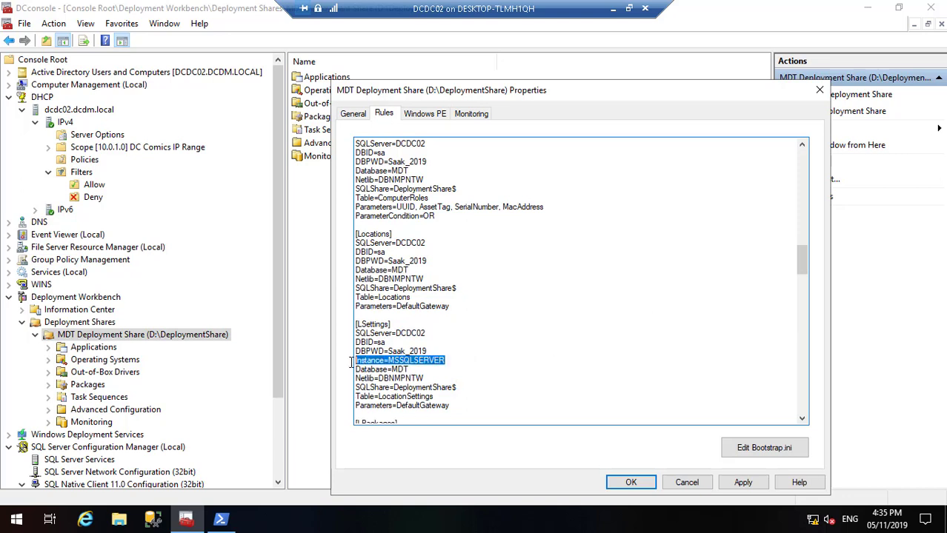
key("Delete")
key("Delete")
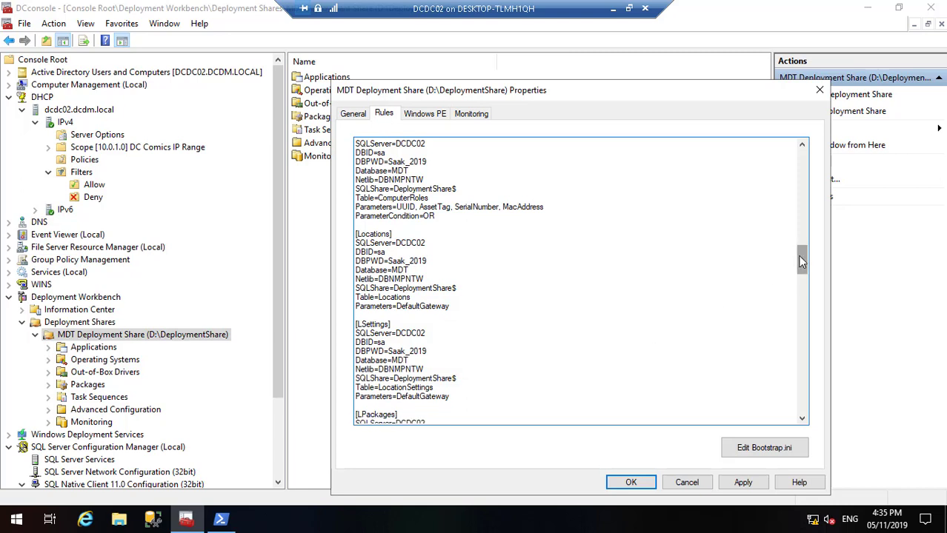
scroll(802, 261, "down", 6)
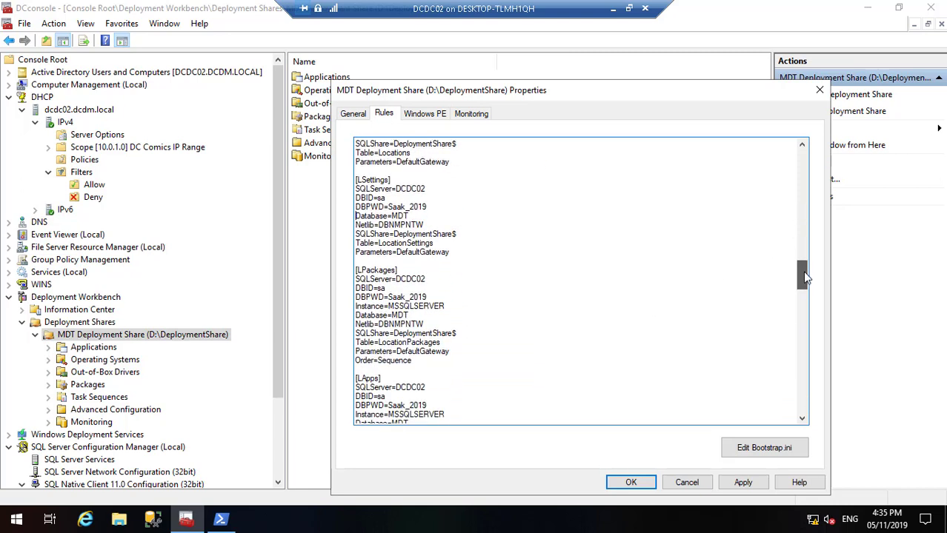
left_click_drag(445, 297, 348, 295)
key("Delete")
key("Delete")
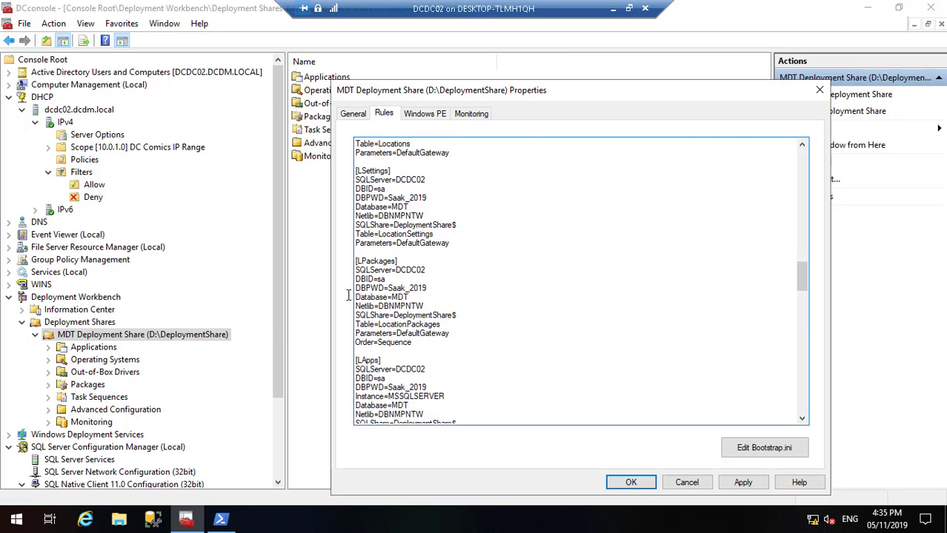
left_click_drag(804, 280, 801, 288)
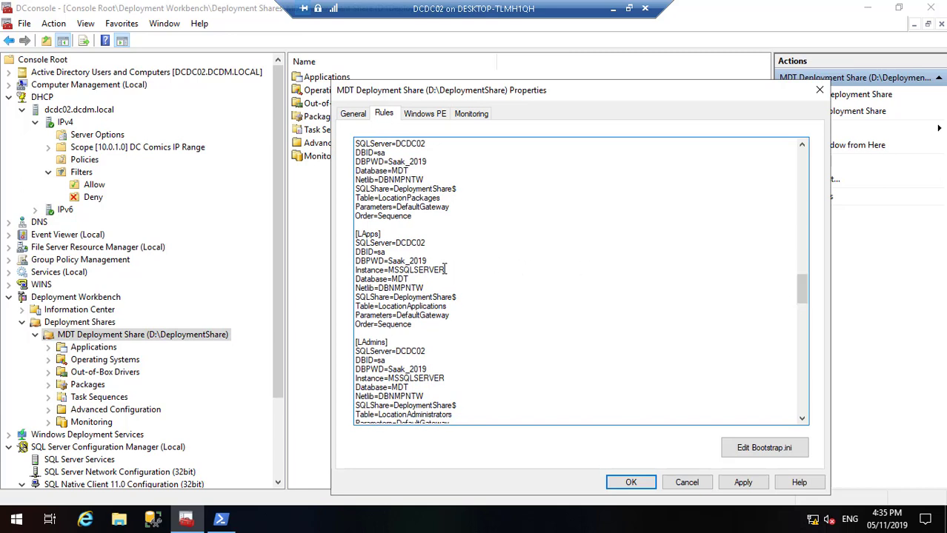
left_click_drag(446, 270, 345, 271)
key("Delete")
key("Delete")
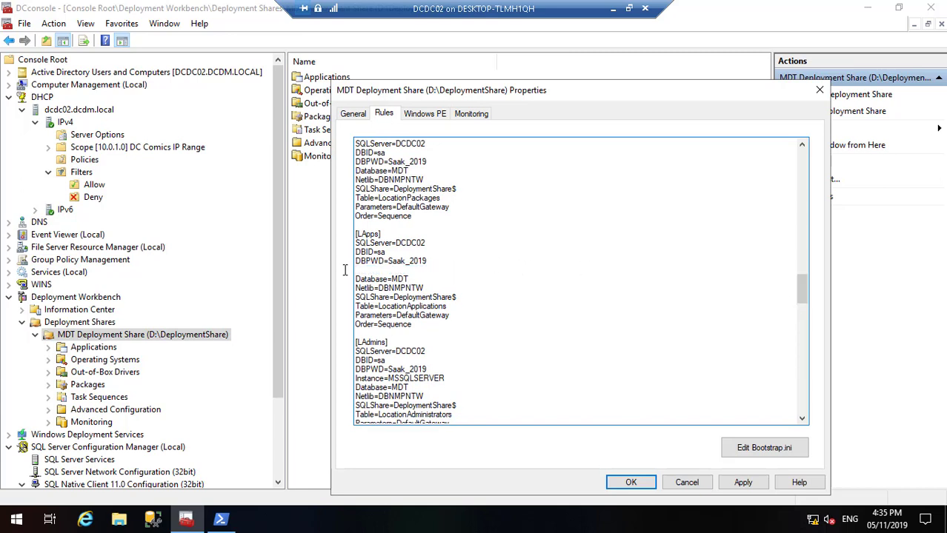
left_click_drag(448, 369, 345, 369)
key("Delete")
key("Delete")
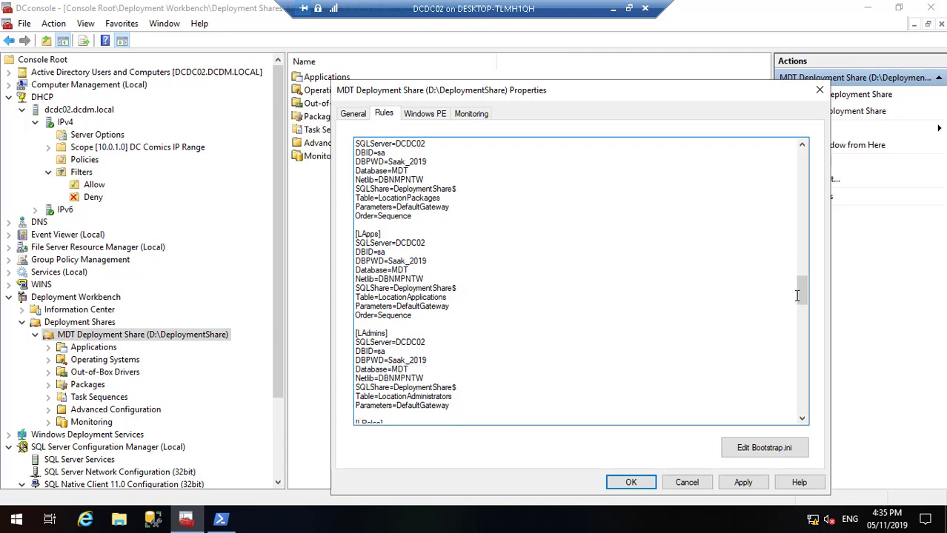
scroll(803, 302, "down", 5)
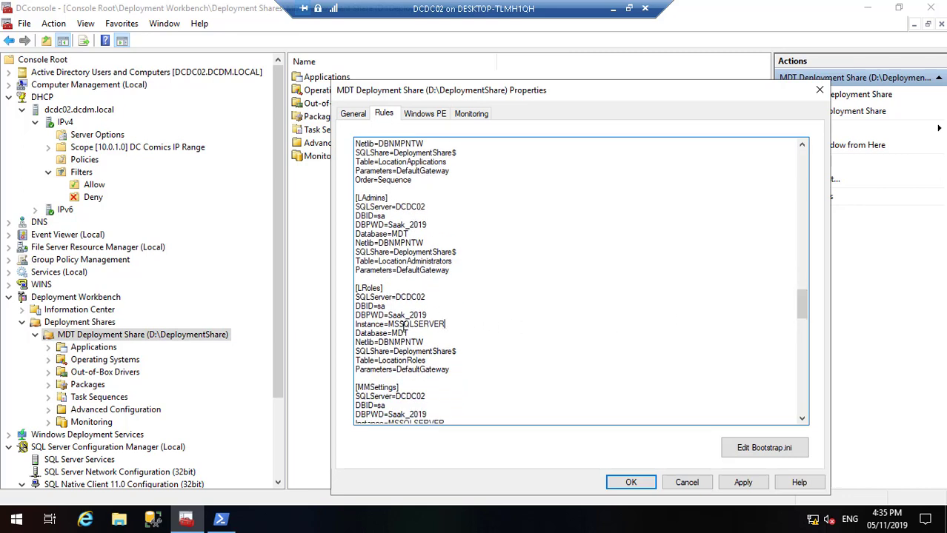
double_click(356, 324)
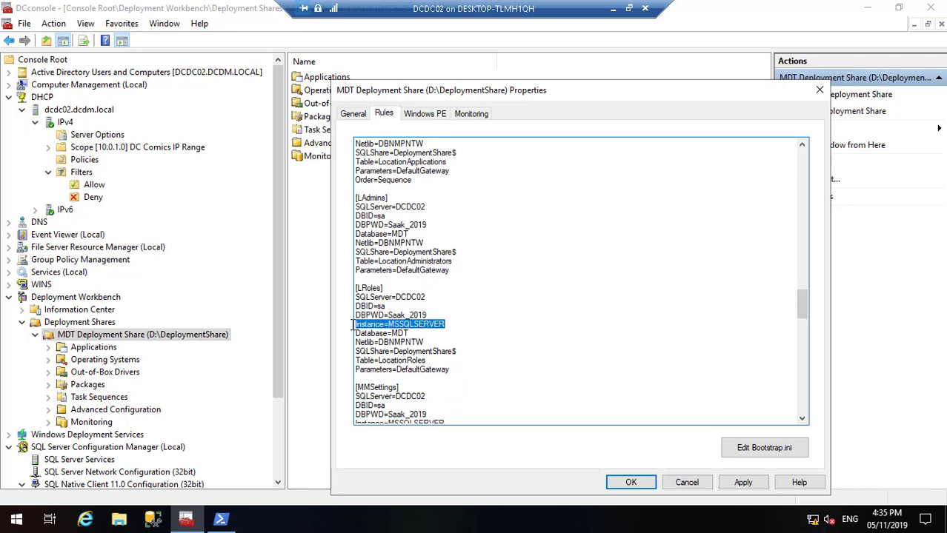
key("Delete")
key("Delete")
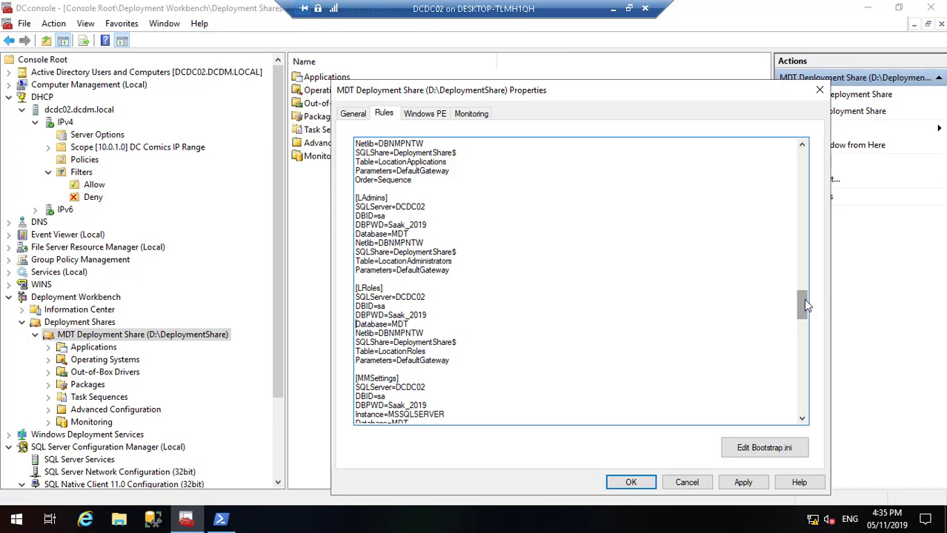
Step: Delete the Instance=MSSQLSERVER lines from MMSettings, MMPackages, MMApps, MMAdmins and MMRoles
left_click_drag(803, 303, 802, 311)
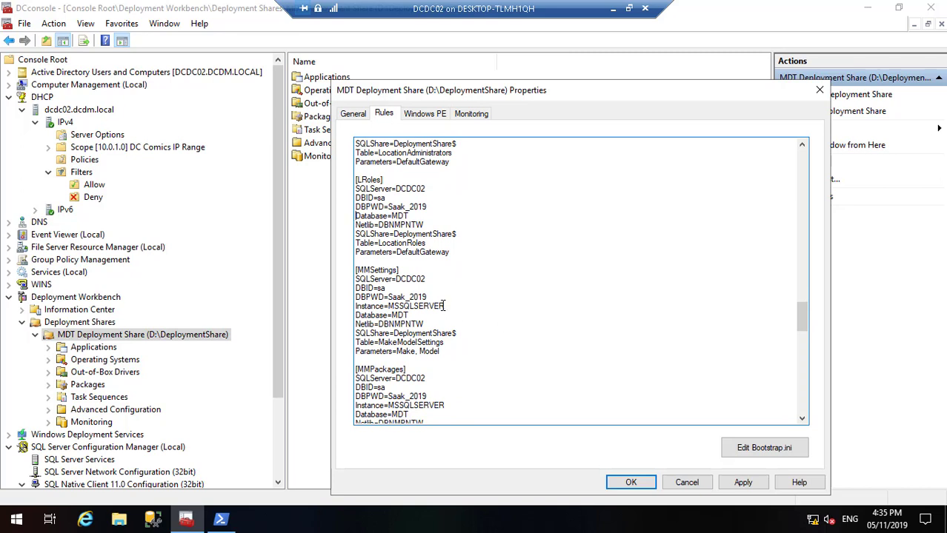
left_click_drag(443, 306, 352, 306)
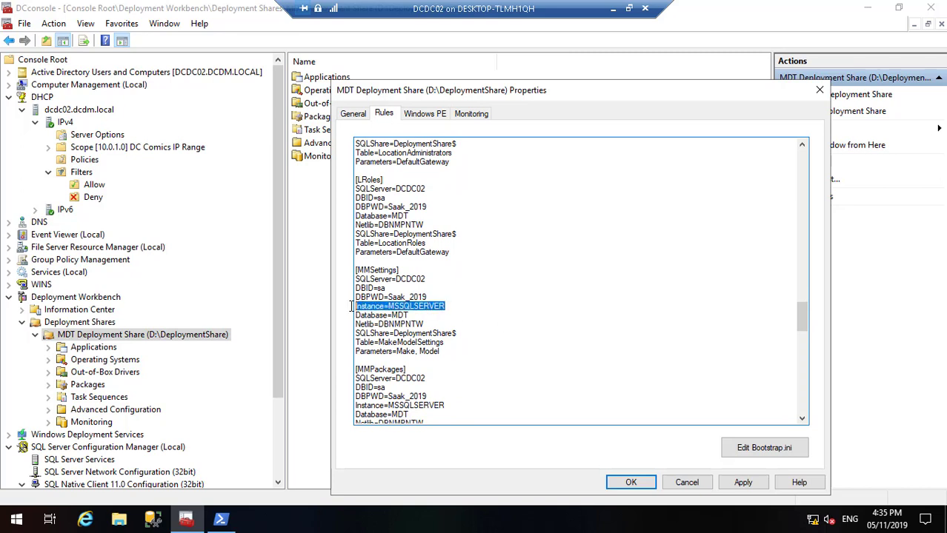
key("Delete")
key("Delete")
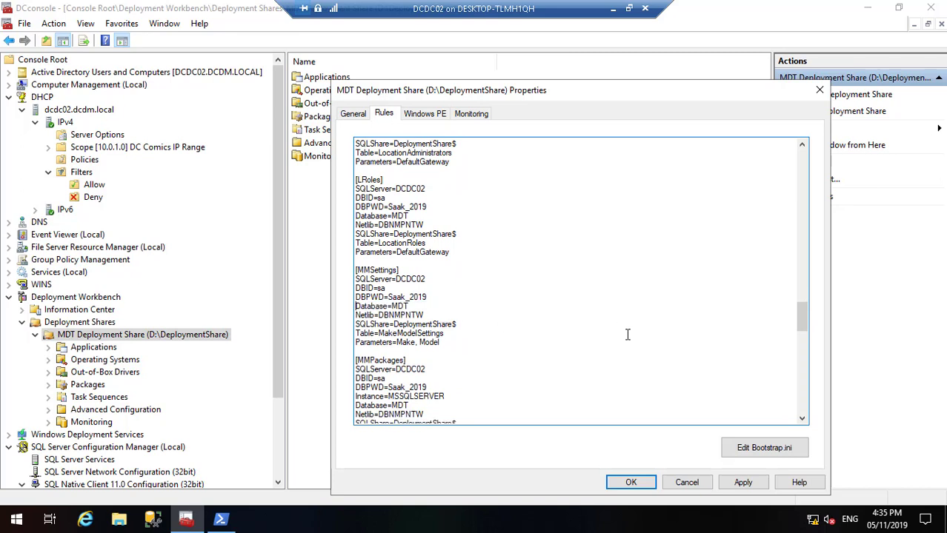
scroll(800, 323, "down", 3)
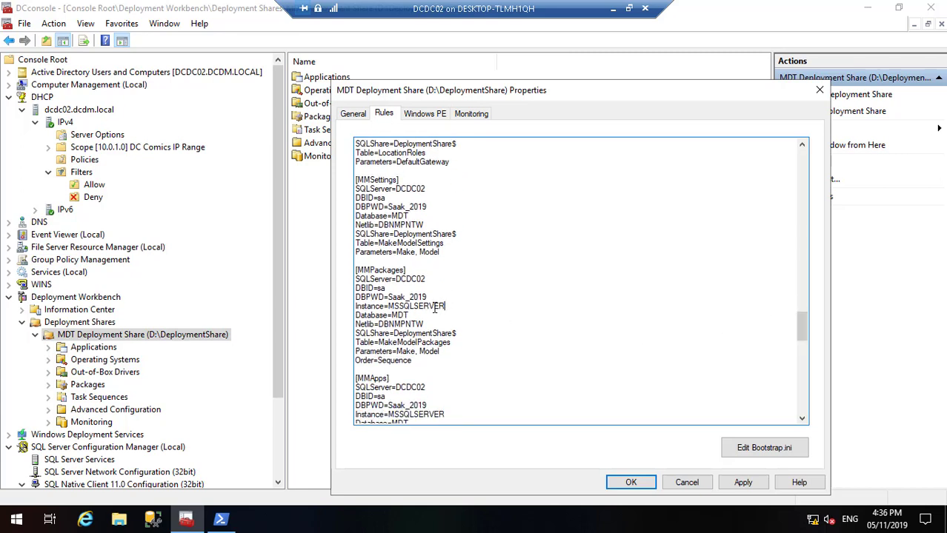
left_click_drag(444, 307, 353, 307)
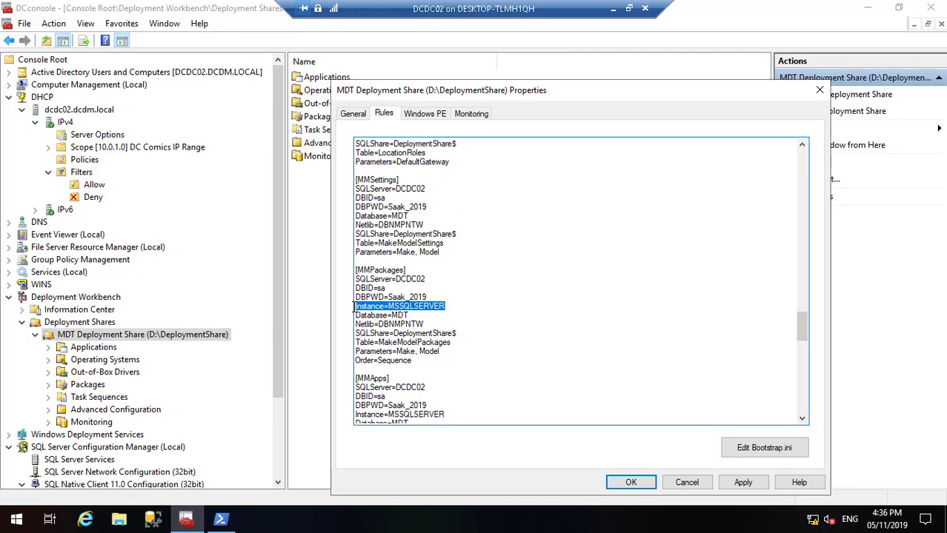
key("Delete")
key("Delete")
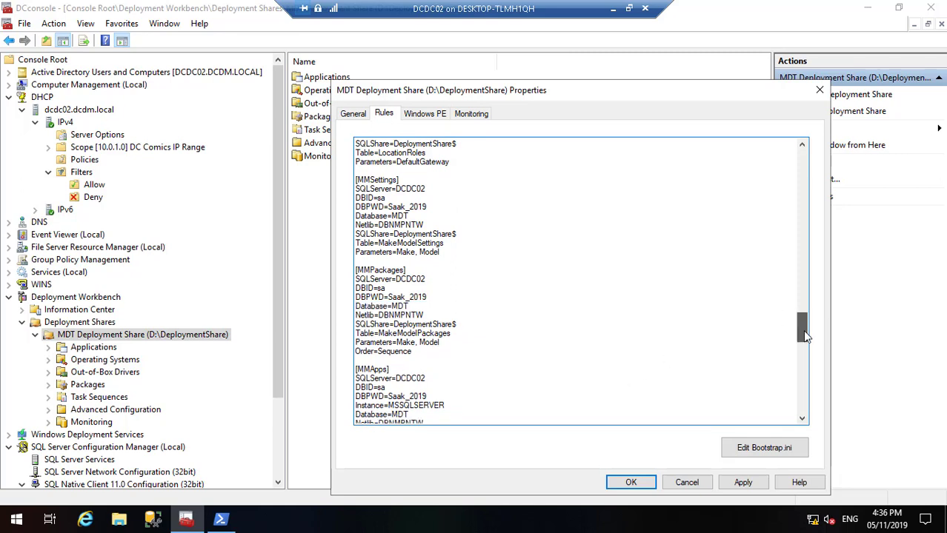
scroll(804, 333, "down", 4)
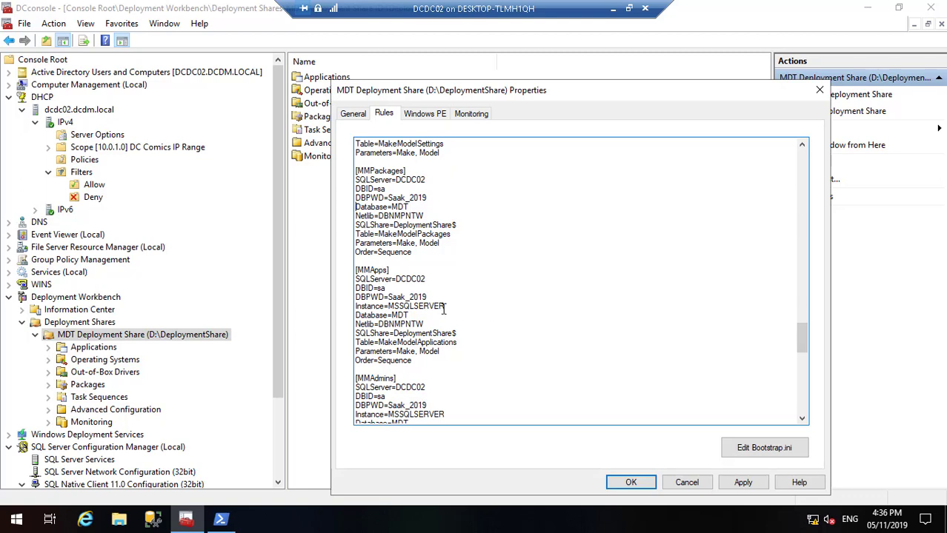
left_click_drag(445, 307, 350, 308)
key("Delete")
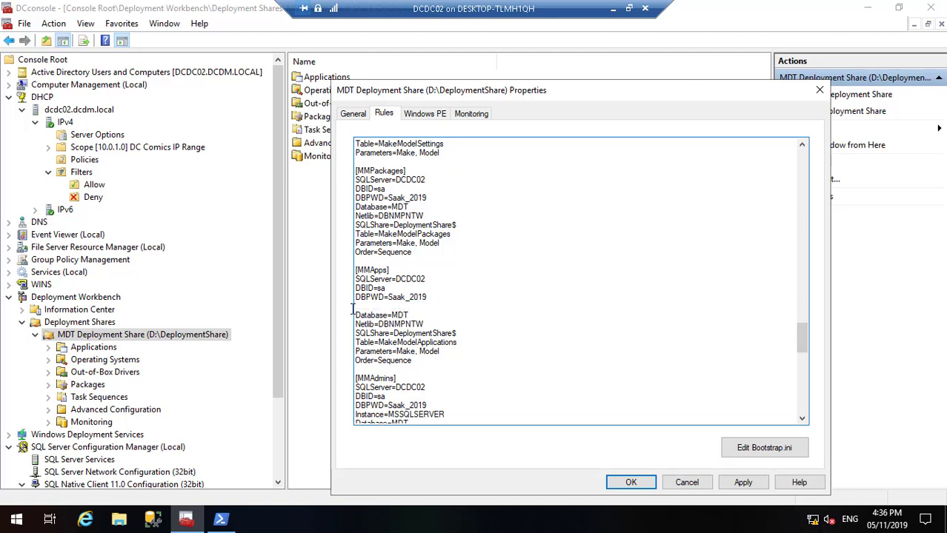
key("Delete")
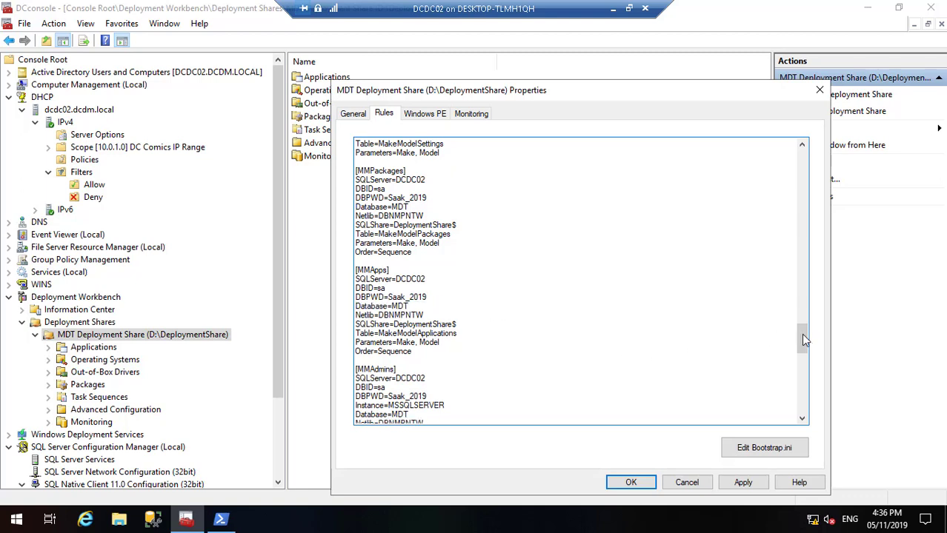
left_click_drag(804, 339, 804, 351)
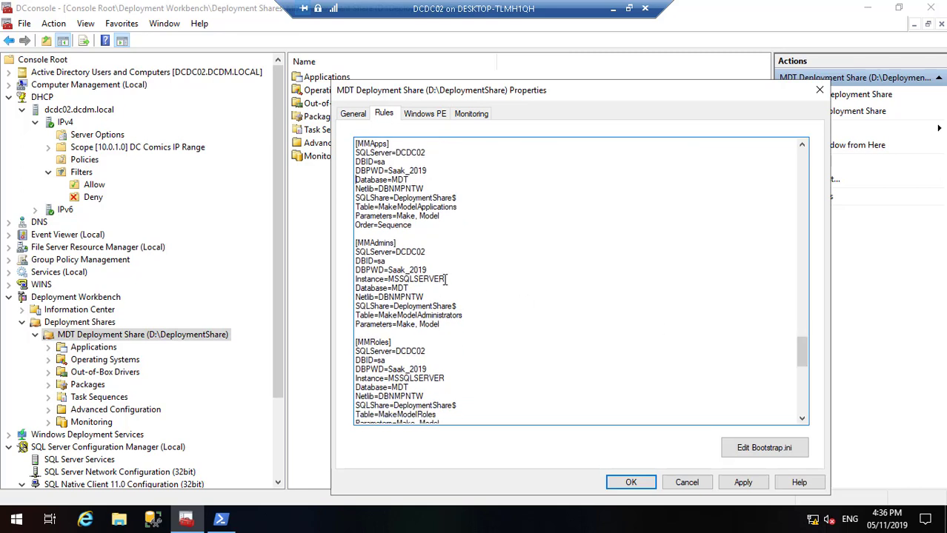
left_click_drag(445, 279, 353, 279)
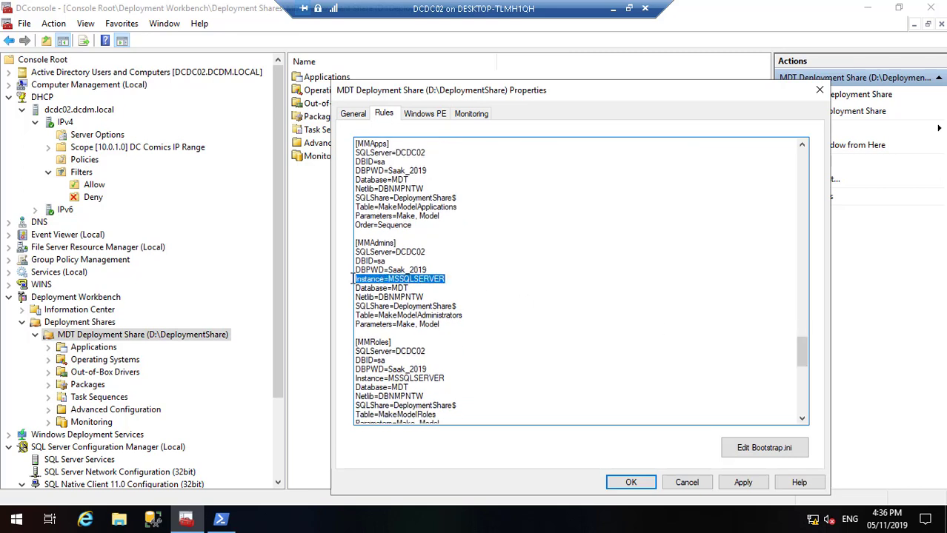
key("Delete")
key("Delete")
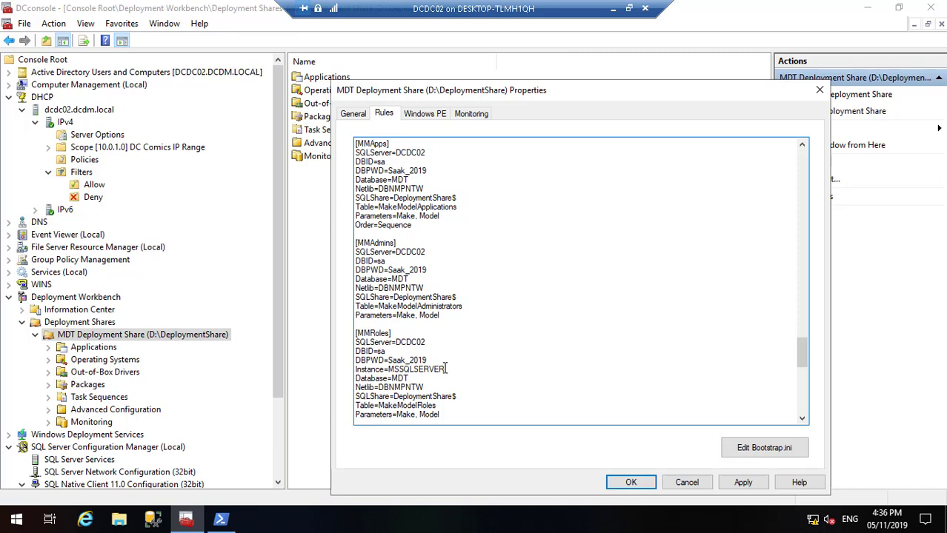
left_click_drag(445, 369, 354, 374)
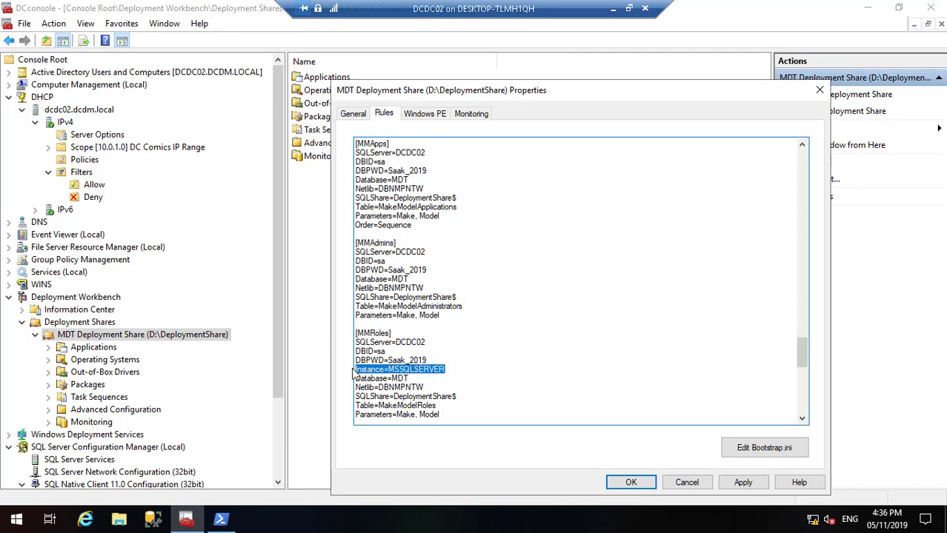
key("Delete")
key("Delete")
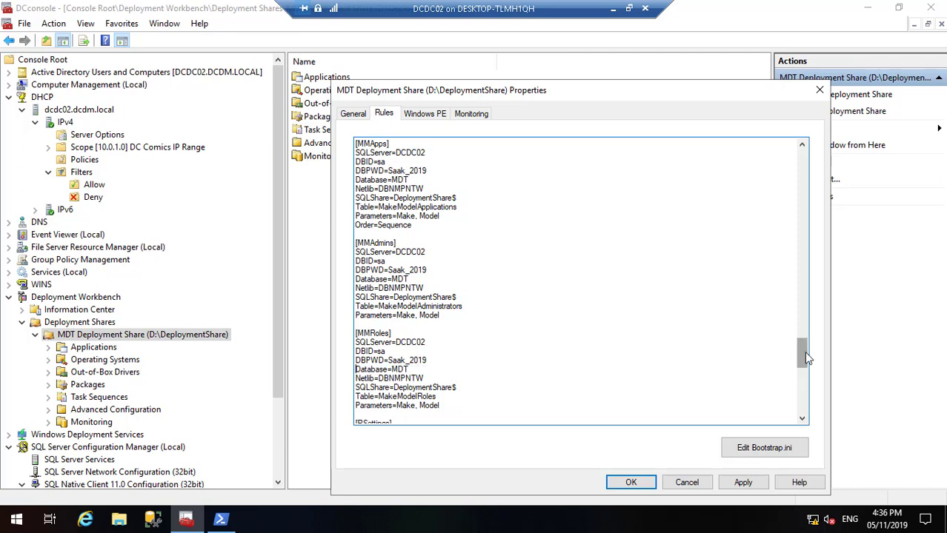
Step: Delete the Instance lines from RSettings, RPackages, RApps and RAdmins, then apply the rules
left_click_drag(804, 356, 811, 383)
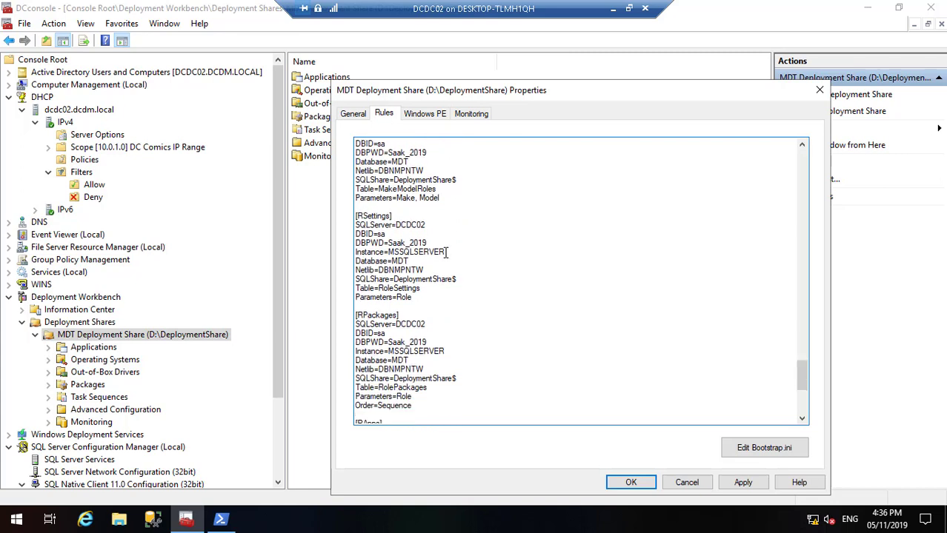
left_click_drag(447, 252, 344, 249)
key("Delete")
key("Delete")
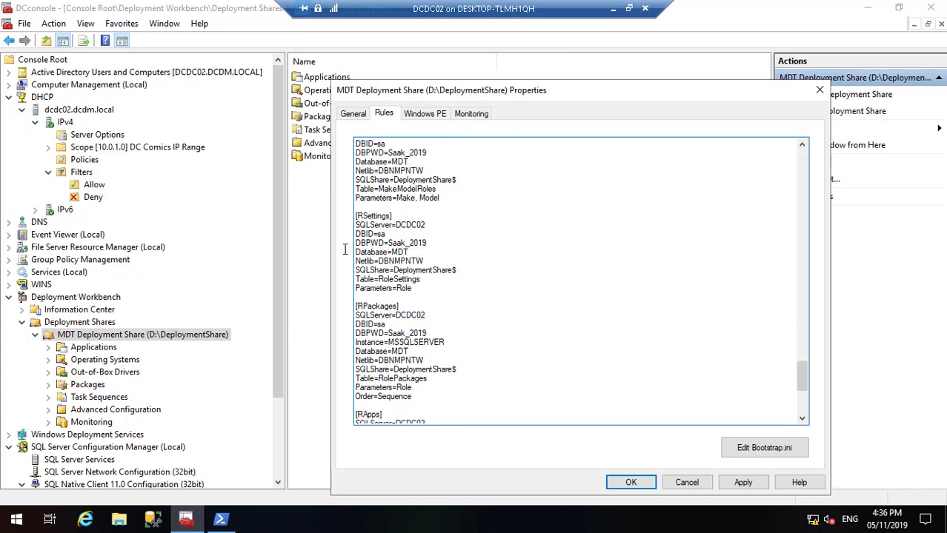
left_click_drag(445, 341, 348, 345)
key("Delete")
key("Delete")
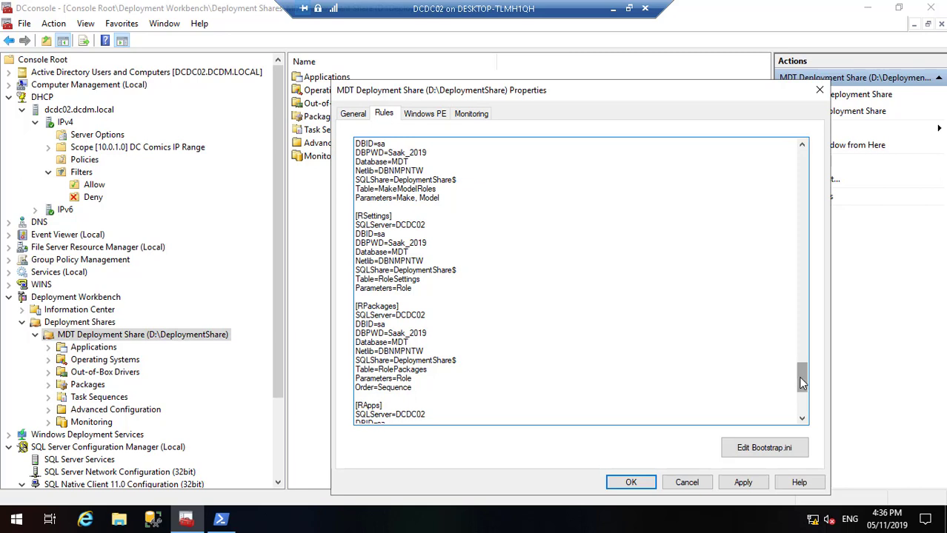
left_click_drag(800, 382, 800, 397)
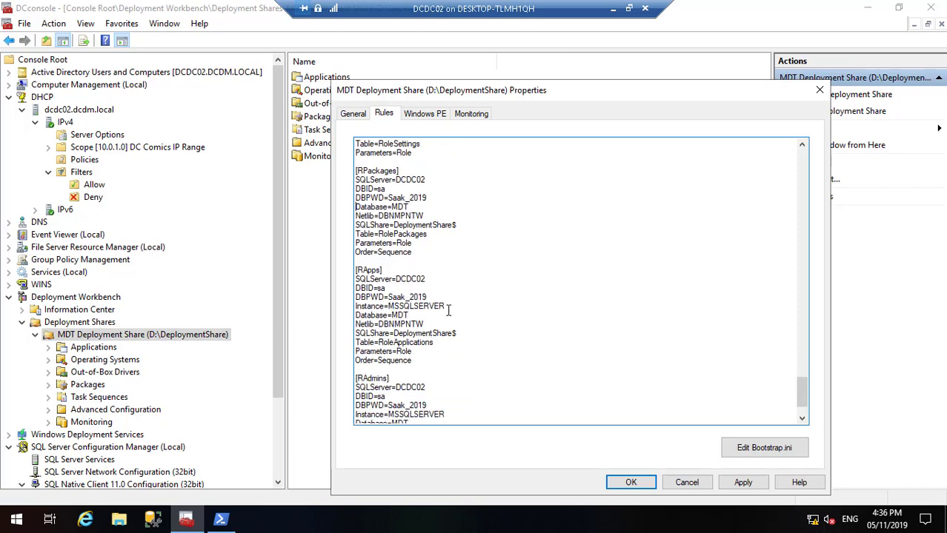
left_click_drag(446, 308, 348, 311)
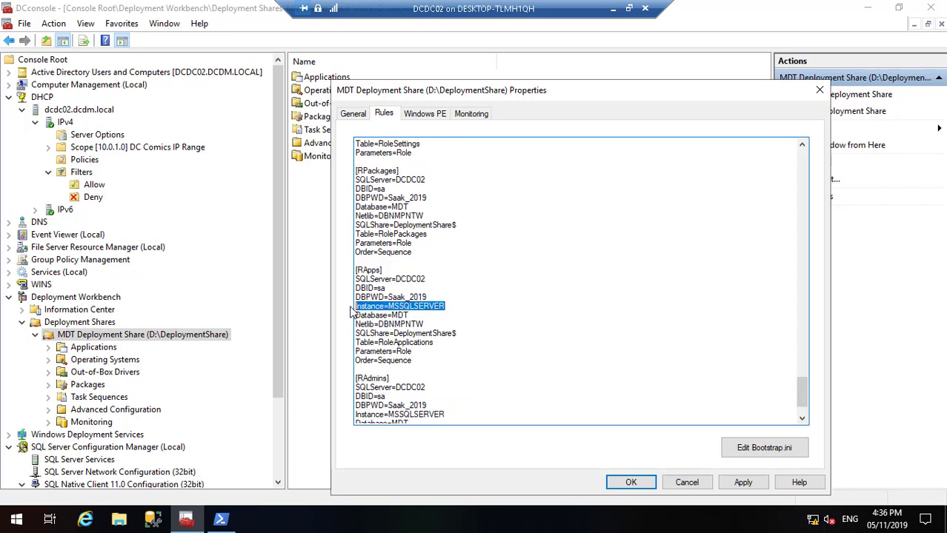
key("Delete")
key("Delete")
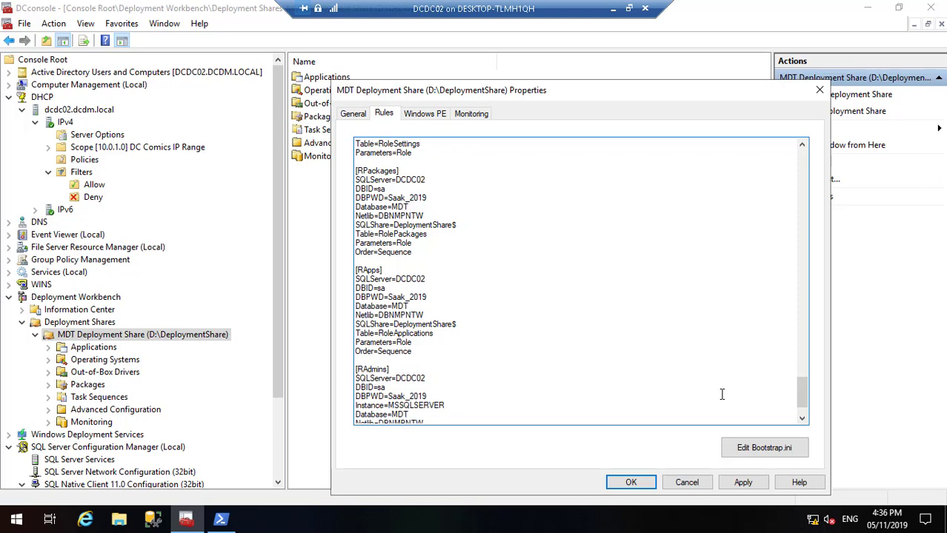
left_click_drag(801, 395, 802, 413)
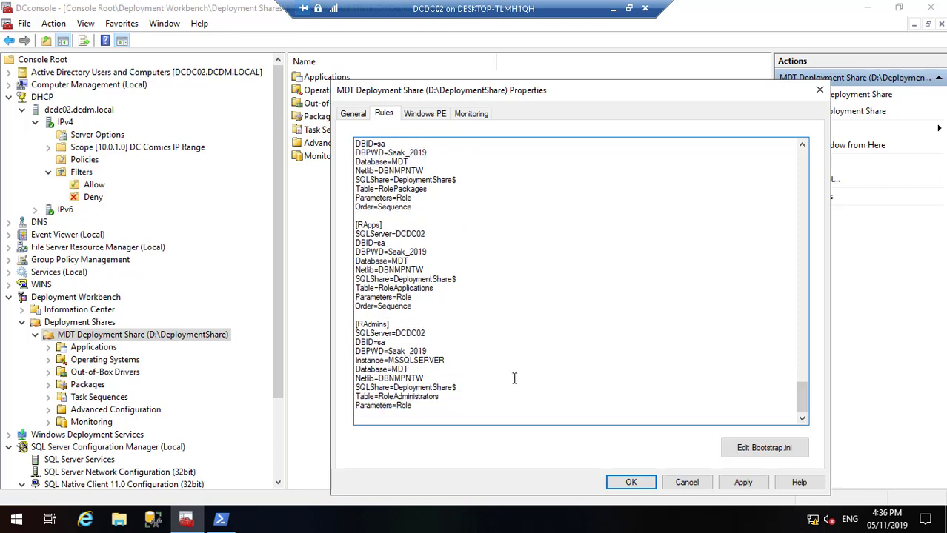
left_click_drag(447, 360, 346, 359)
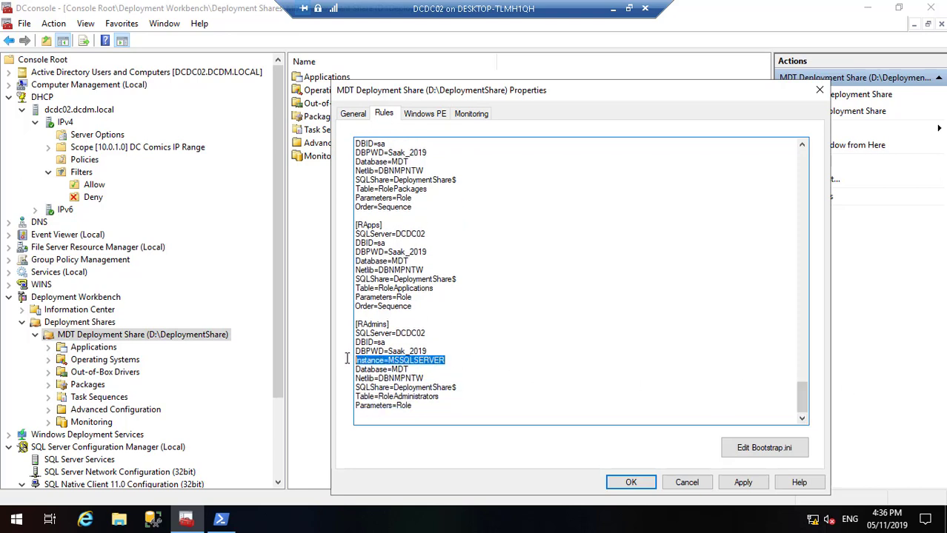
key("Delete")
key("Delete")
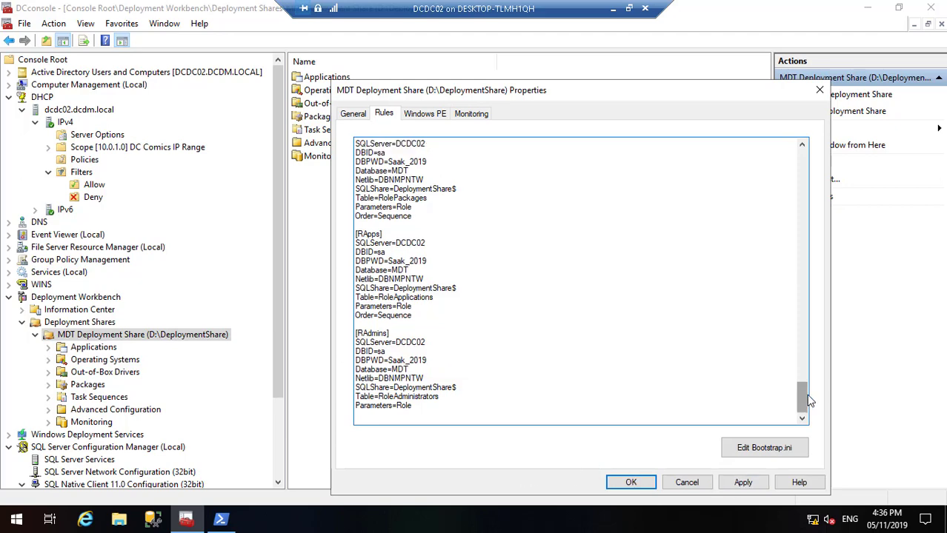
left_click_drag(806, 378, 824, 410)
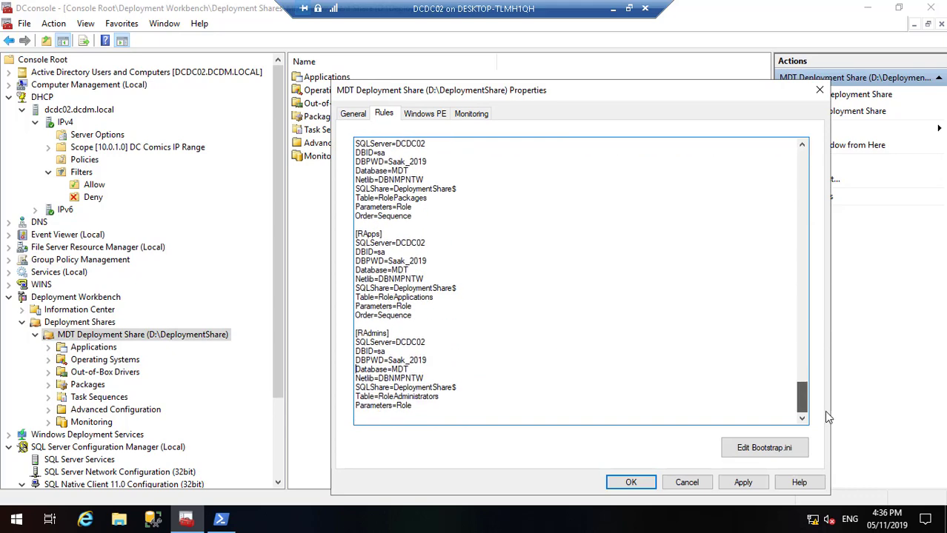
left_click(745, 484)
Step: Confirm the rules with OK, then run Update Deployment Share with default options to completion
left_click(631, 484)
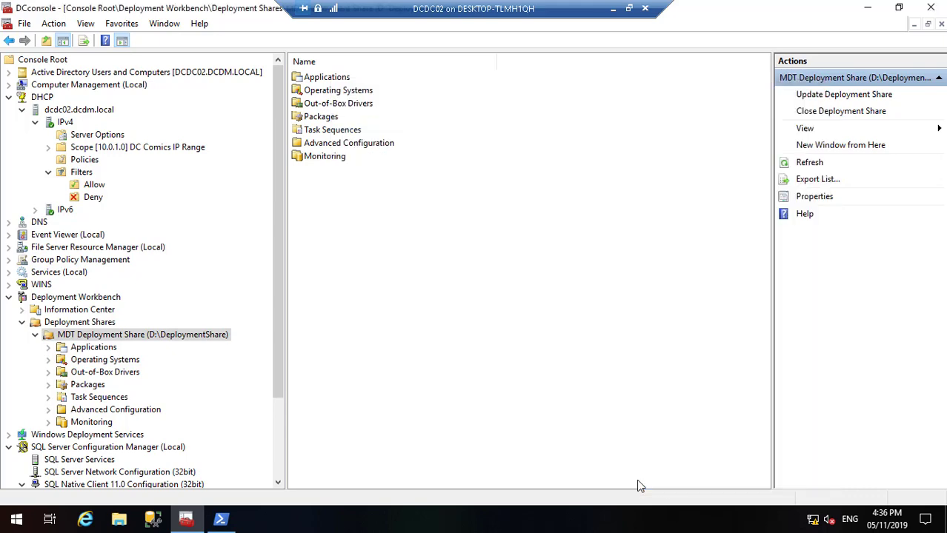
right_click(185, 337)
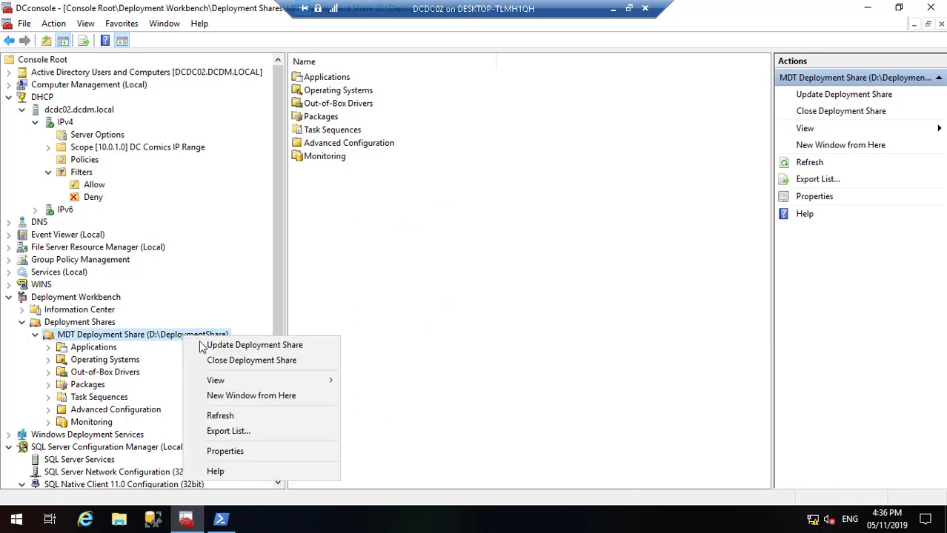
left_click(208, 347)
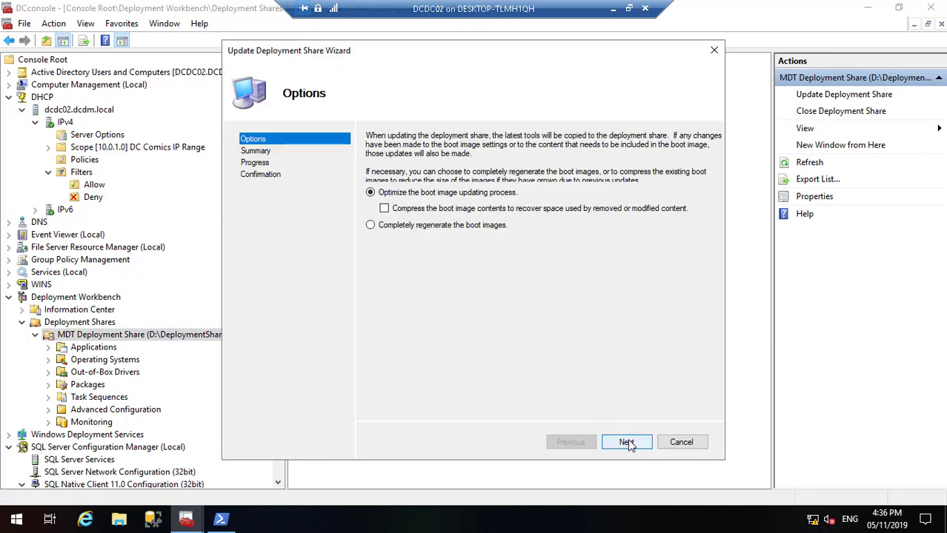
left_click(627, 443)
left_click(627, 442)
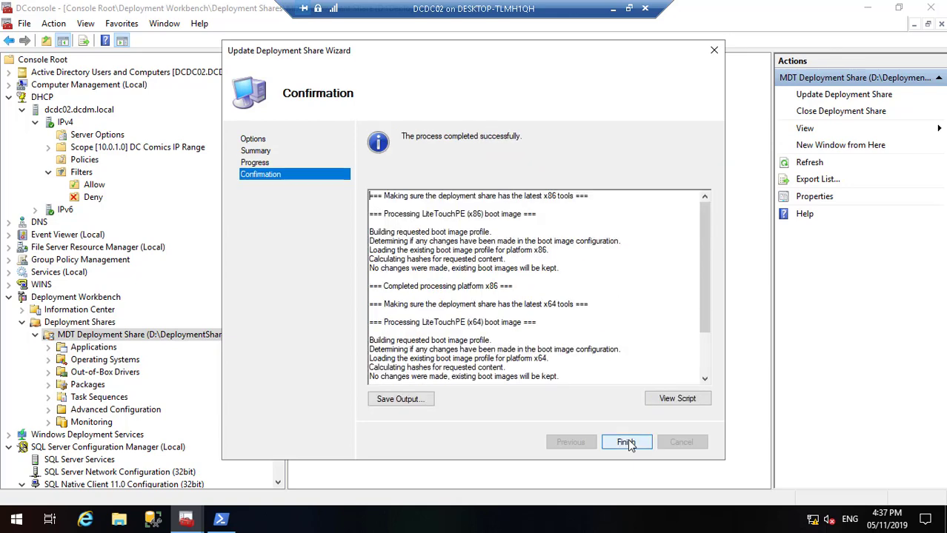
left_click(626, 443)
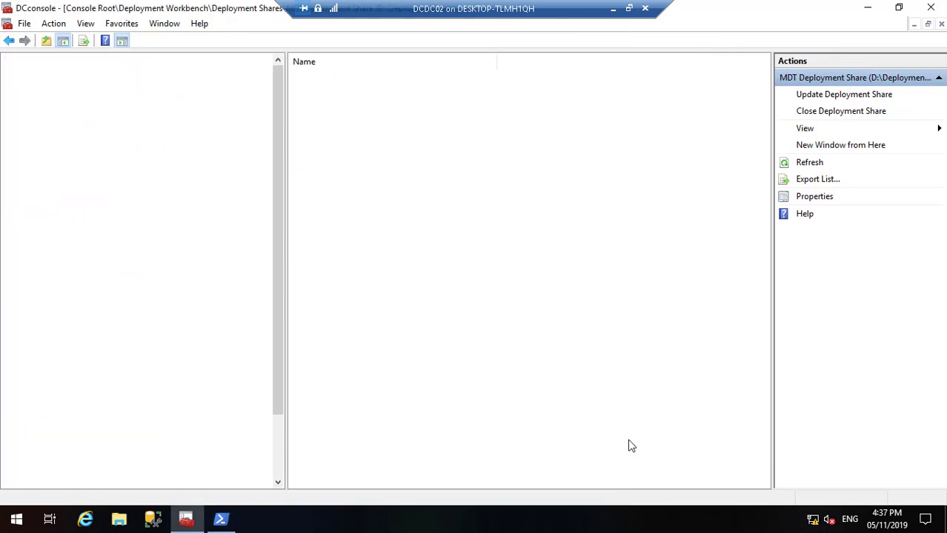
left_click(612, 8)
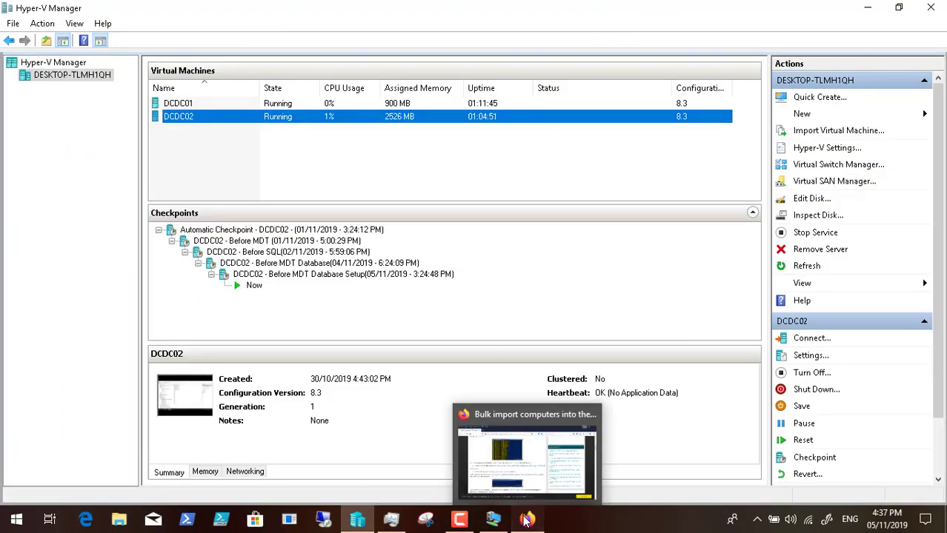
Step: In Firefox, load the sourcedaddy 'Filling the MDT Database Using PowerShell' page from the mdt suggestion
left_click(526, 518)
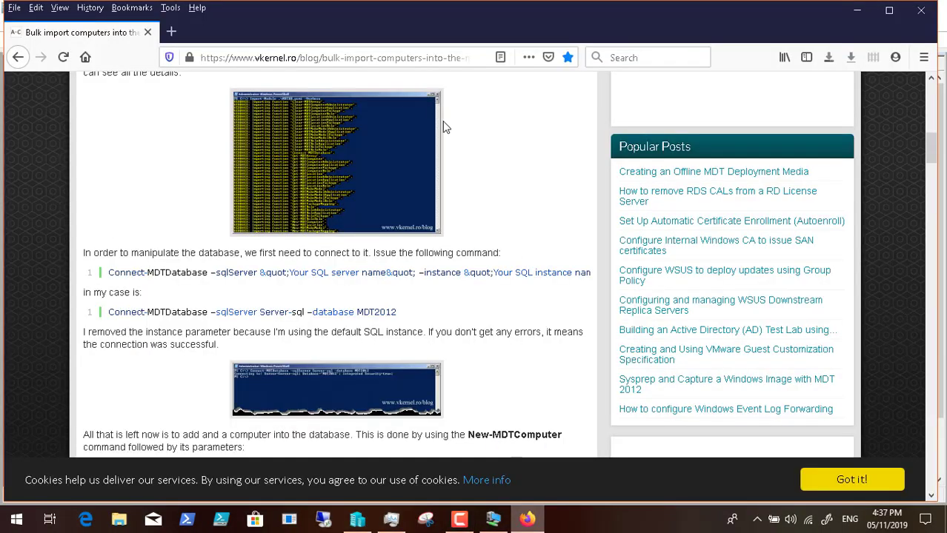
left_click(315, 59)
key("BackSpace")
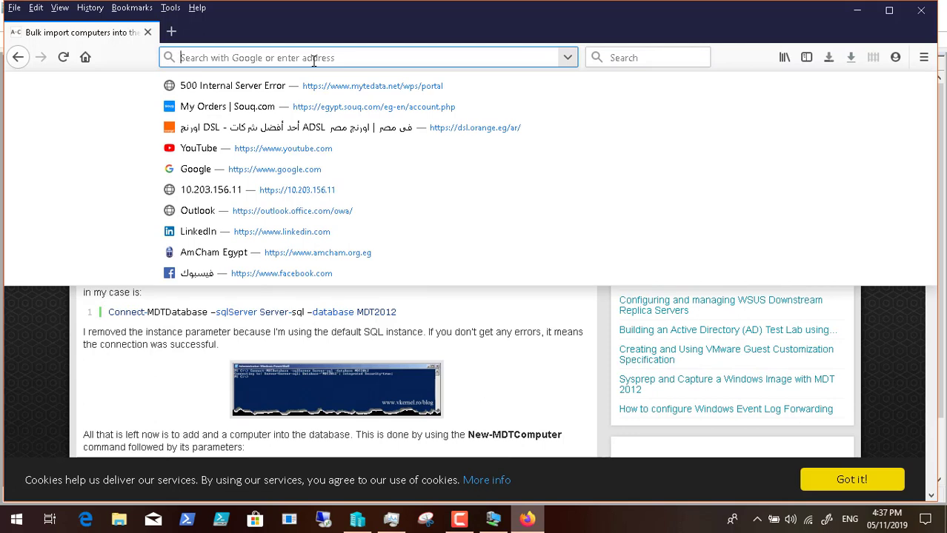
type("mdt")
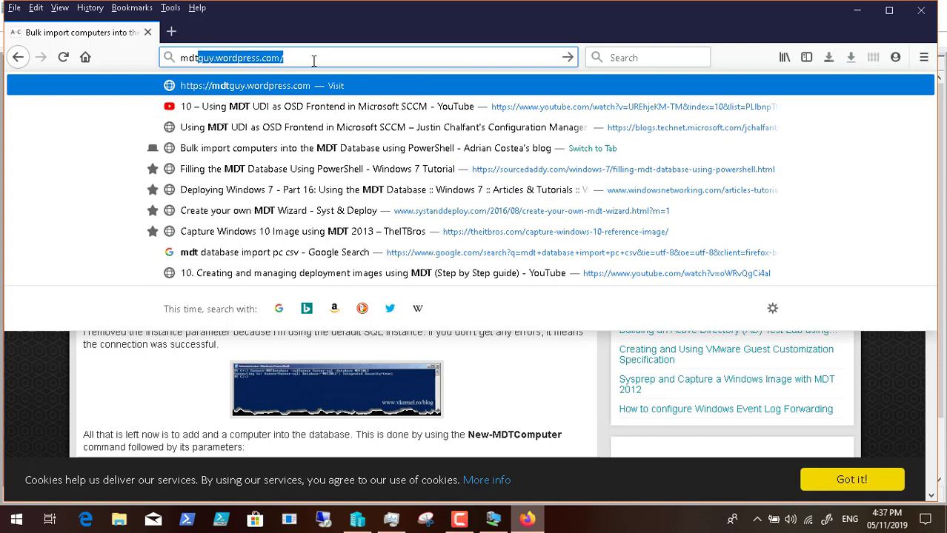
key("Down")
key("Down")
key("Down")
key("Down")
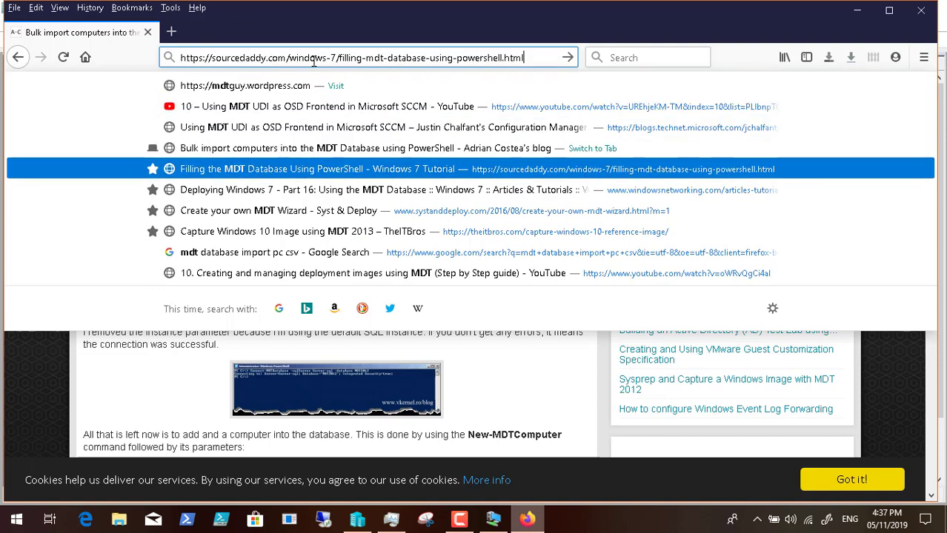
key("Return")
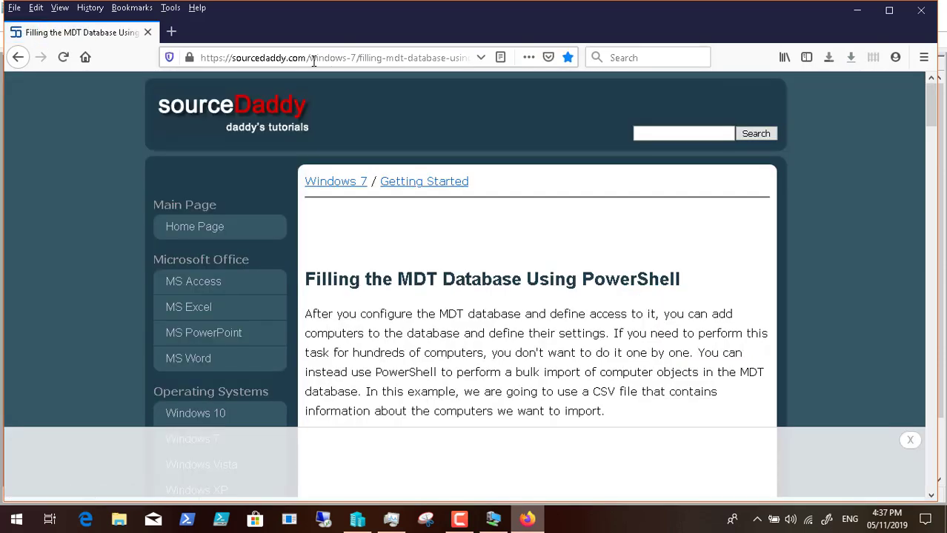
Step: Restore the recently closed 4sysops MDT database article from History
left_click(90, 9)
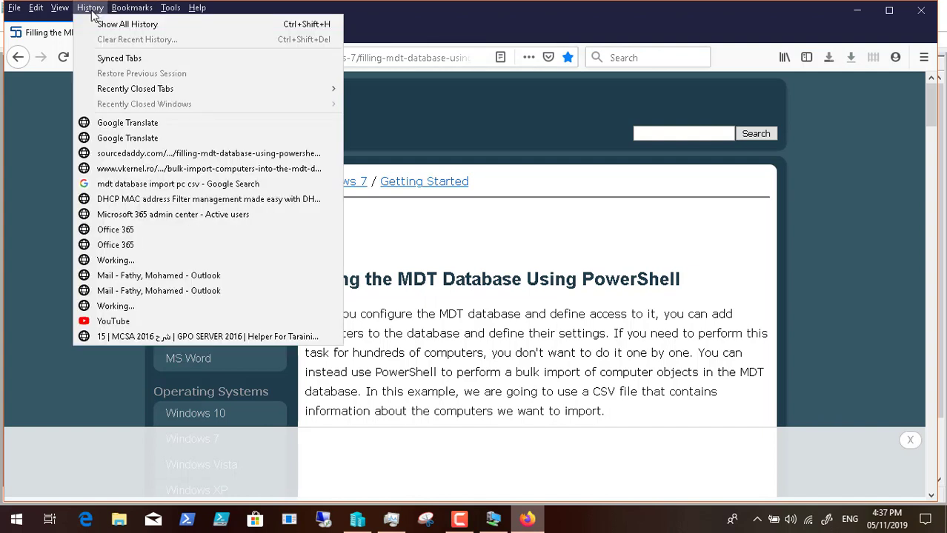
mouse_move(167, 90)
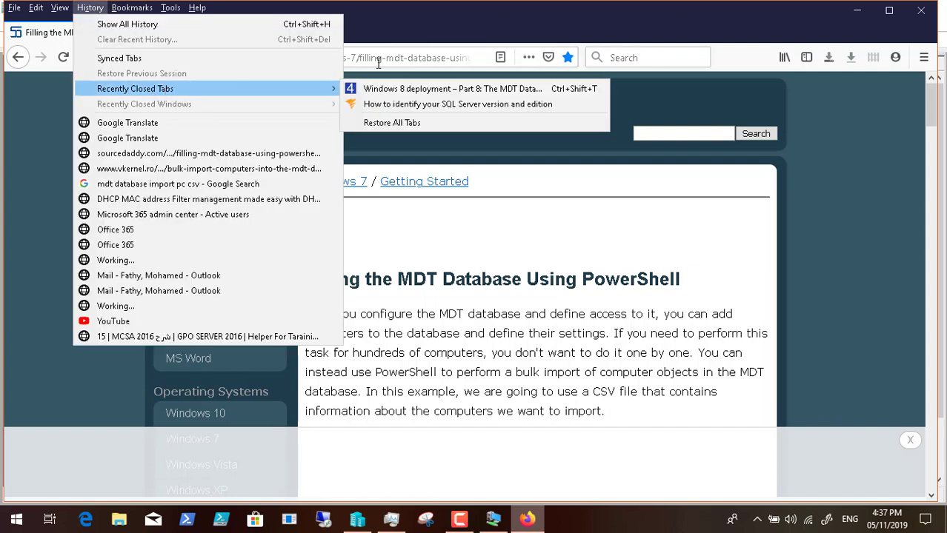
mouse_move(290, 86)
left_click(356, 88)
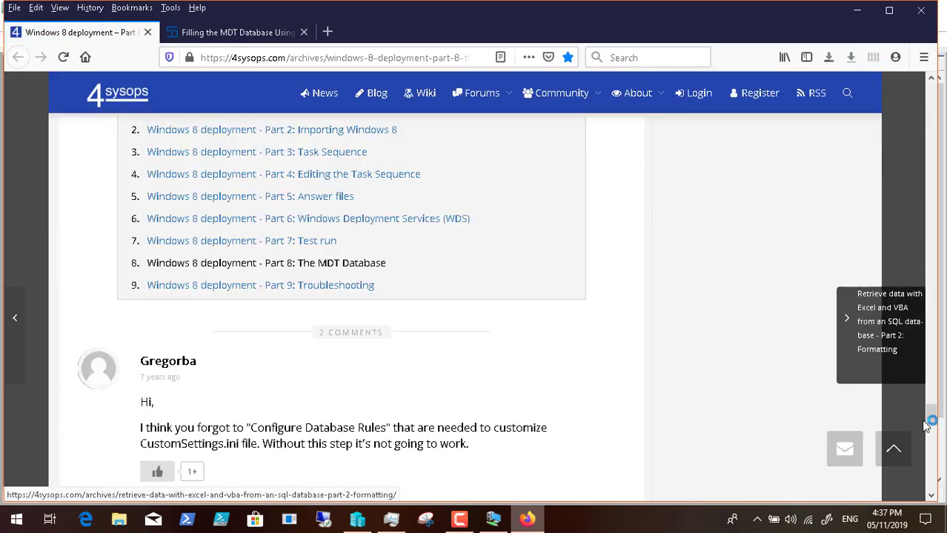
Step: Scroll through the article, then close Firefox along with both tabs
scroll(931, 410, "up", 3)
left_click_drag(932, 410, 930, 386)
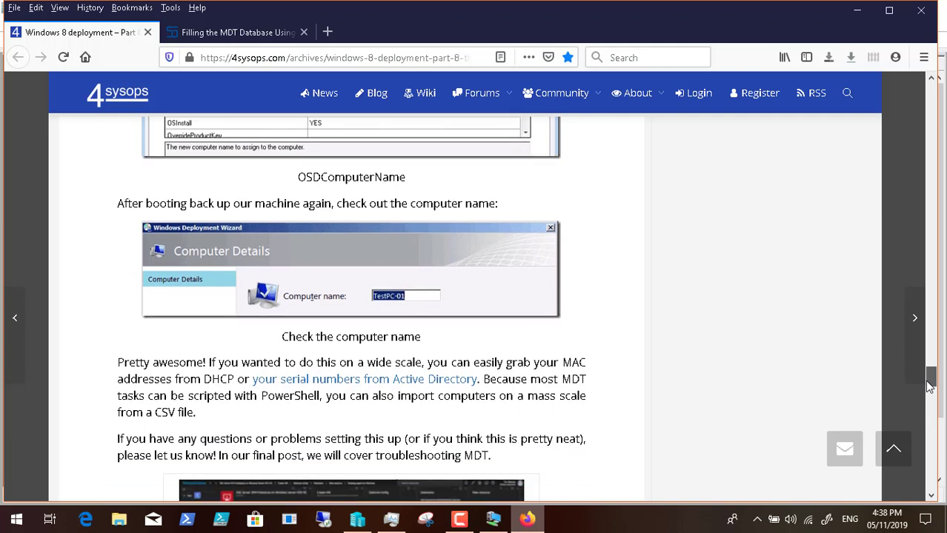
left_click_drag(931, 386, 931, 387)
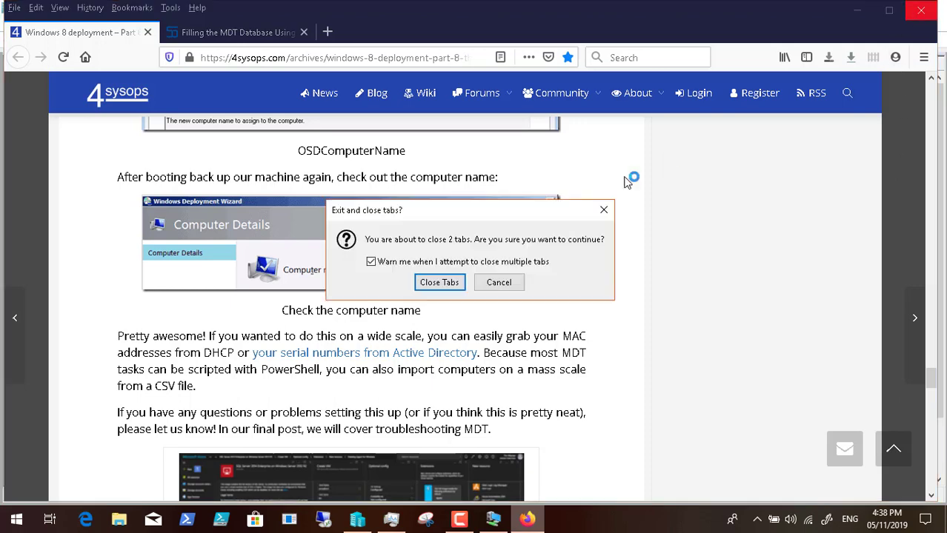
left_click(441, 285)
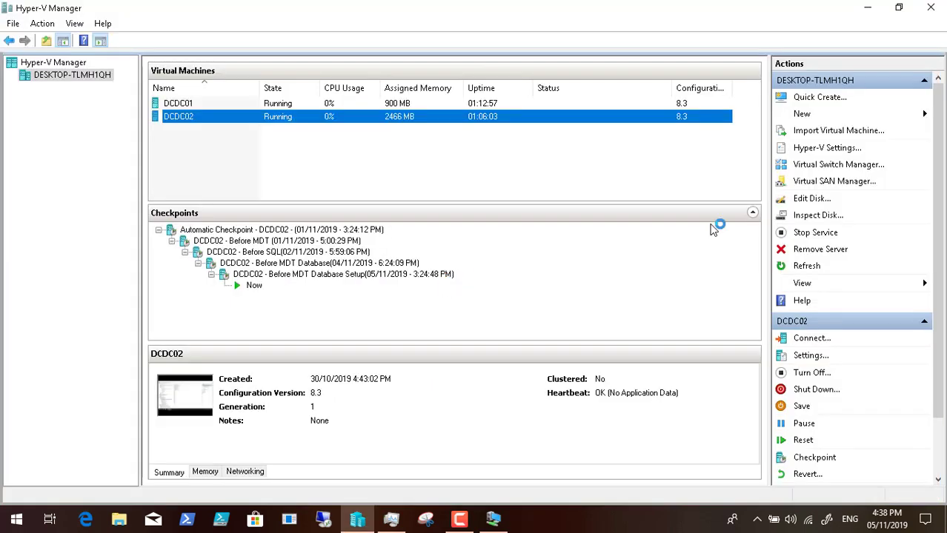
Step: On DCDC02, open the Database settings under Advanced Configuration
left_click(497, 521)
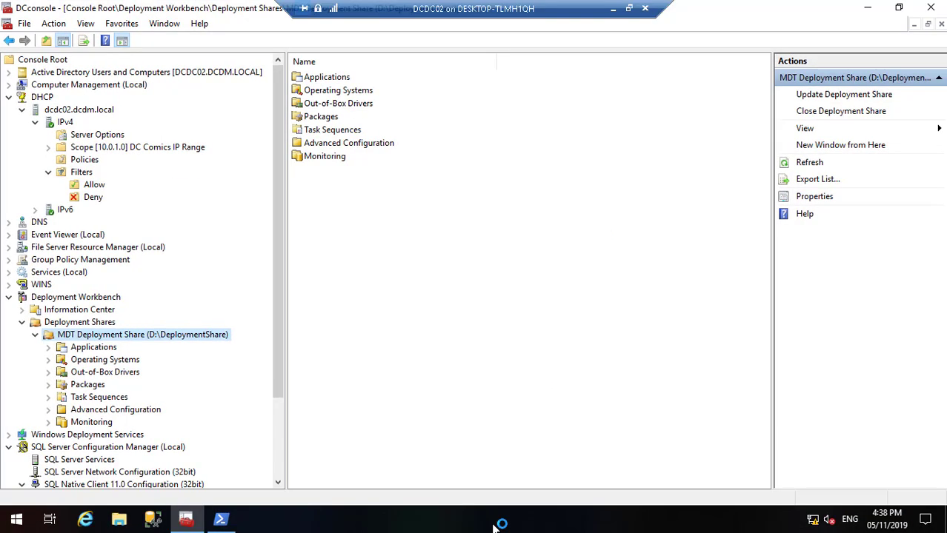
left_click(109, 411)
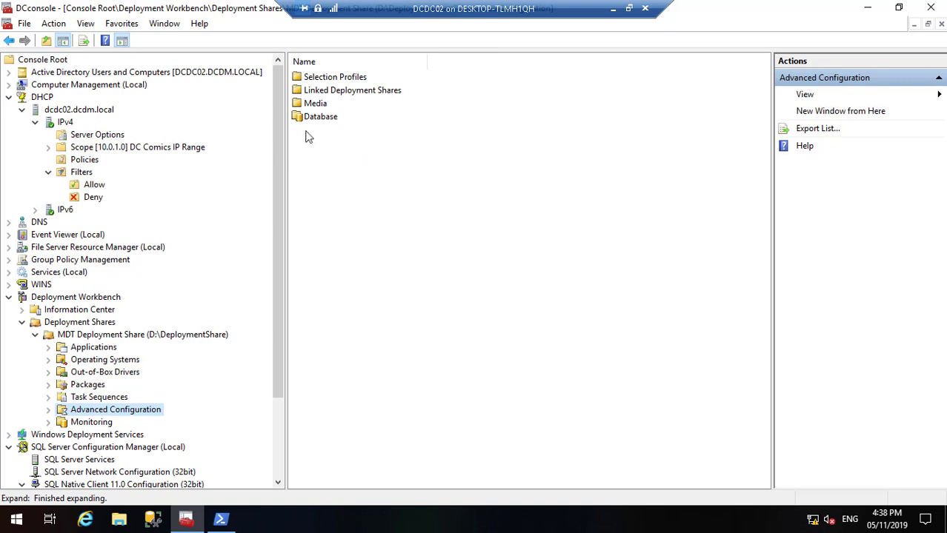
double_click(314, 117)
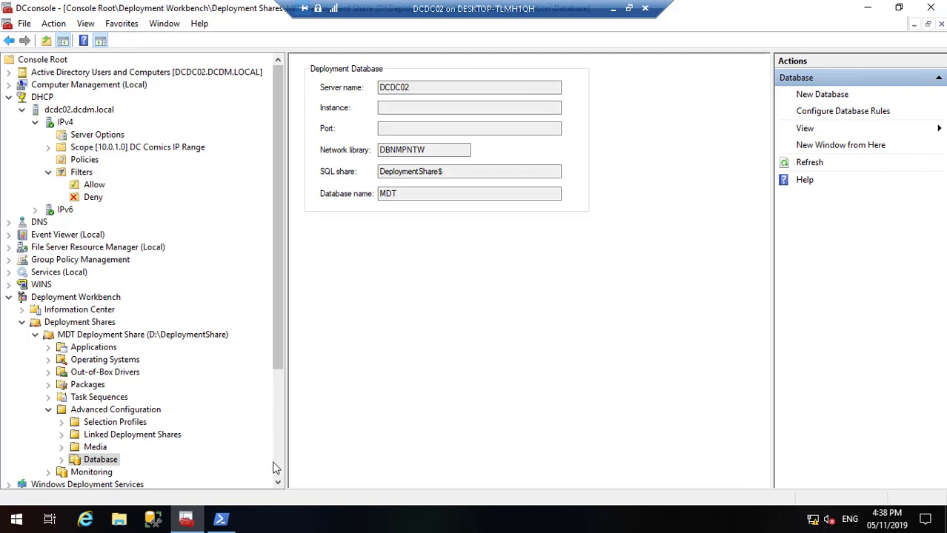
left_click(278, 482)
left_click(279, 483)
left_click(279, 483)
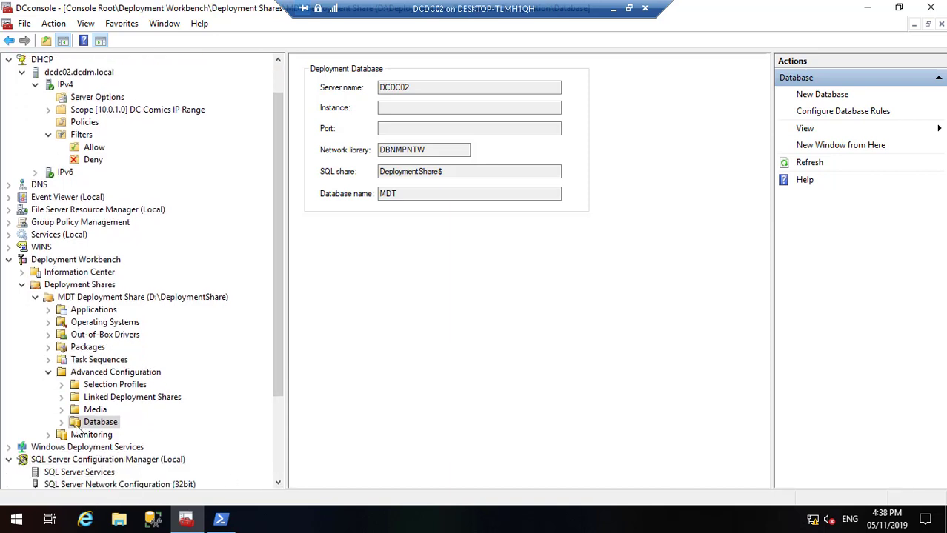
Step: Show the database Computers list and review the PCDC01 Computer record's properties
left_click(62, 422)
left_click(108, 435)
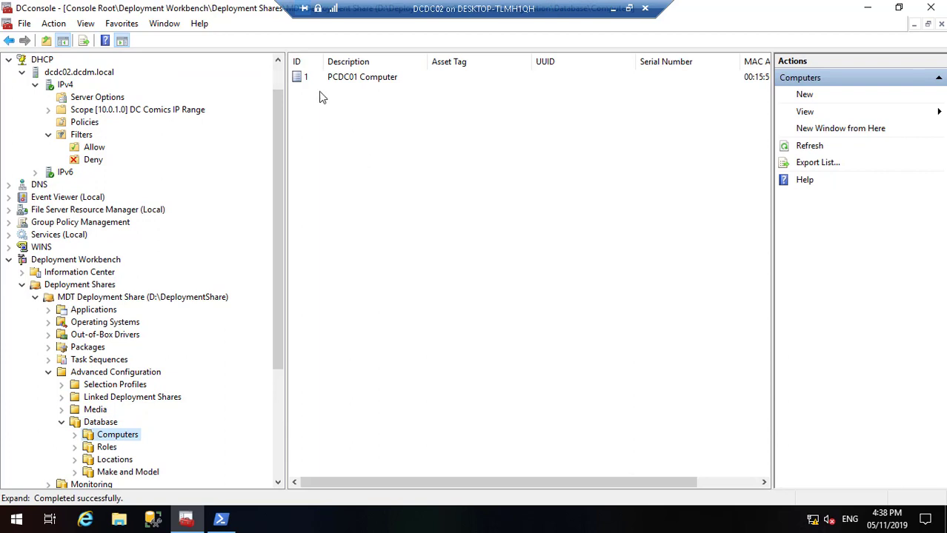
double_click(320, 79)
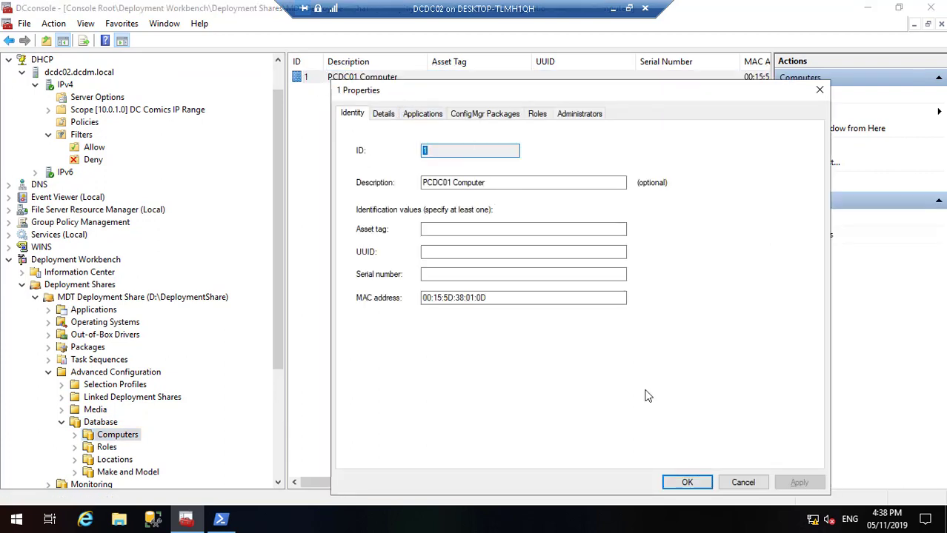
left_click(688, 483)
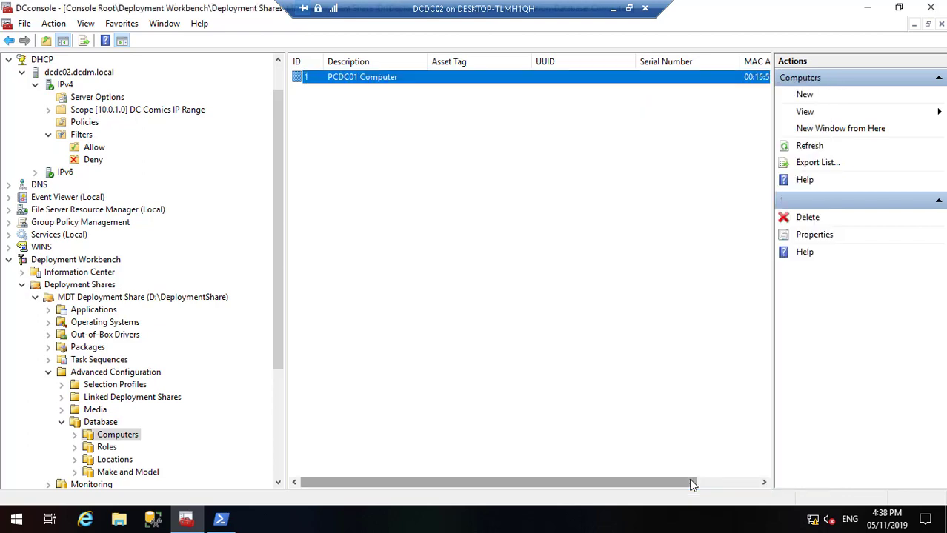
left_click(206, 299)
Step: Open the MDT Deployment Share properties and scroll down through the Rules text
right_click(206, 298)
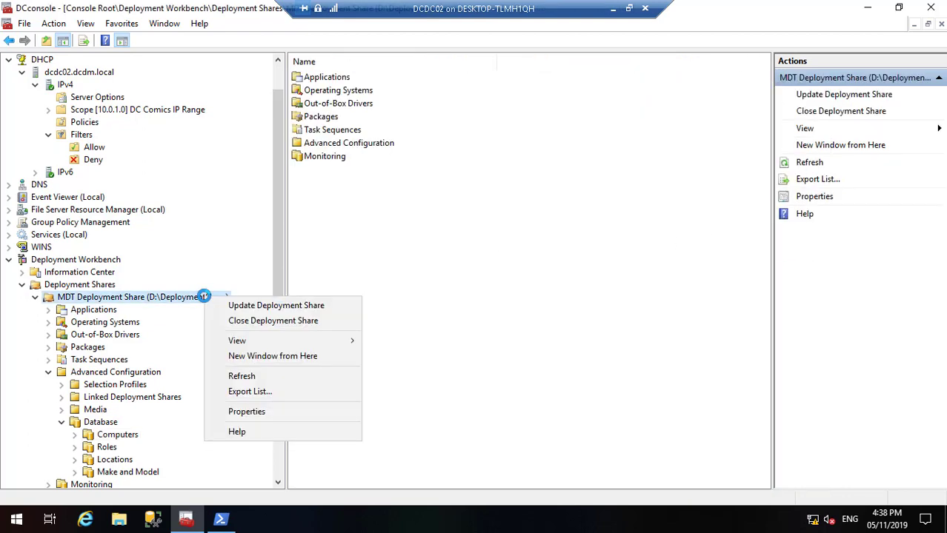
left_click(252, 412)
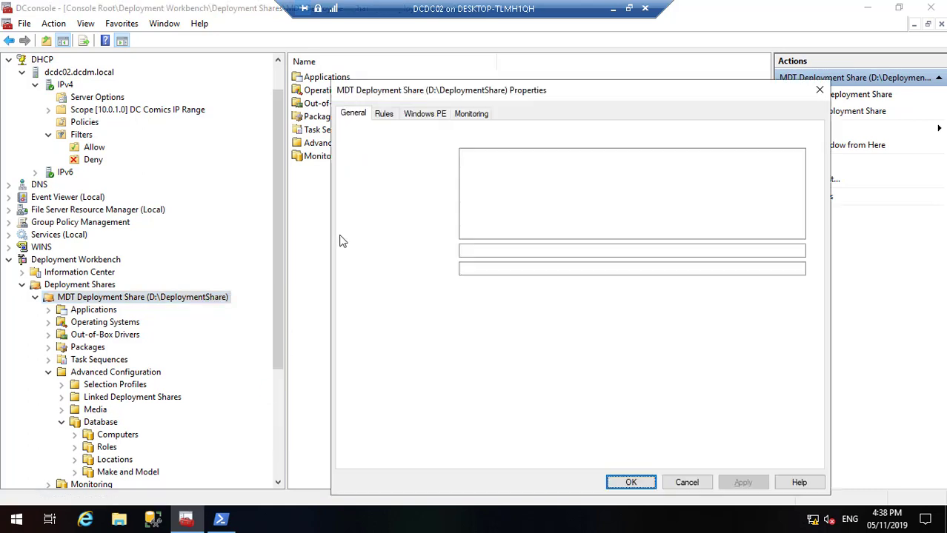
left_click(383, 114)
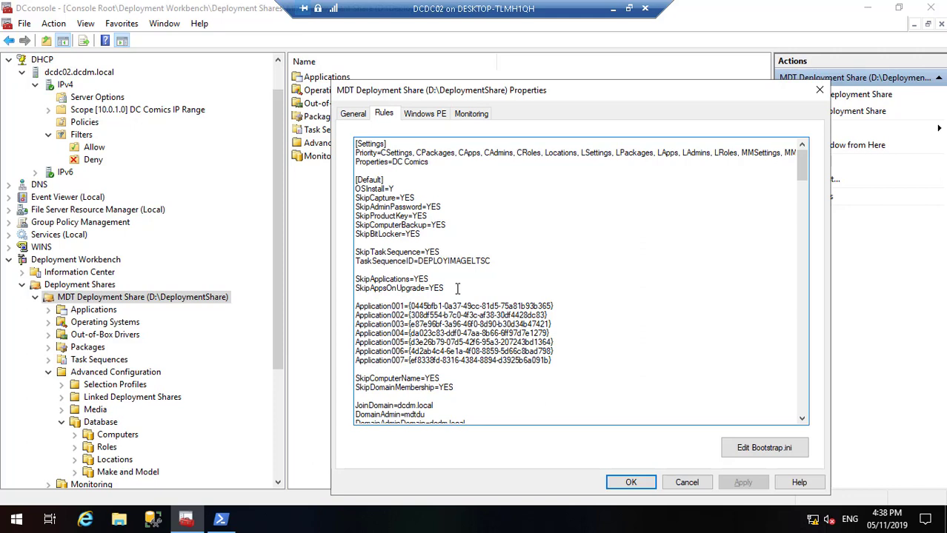
left_click(801, 419)
left_click(802, 419)
left_click(801, 419)
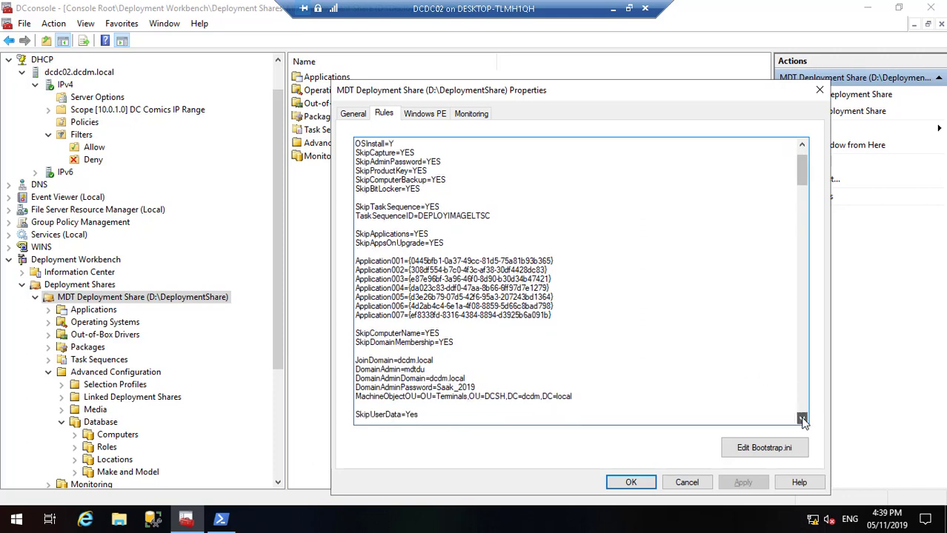
left_click(802, 420)
left_click(801, 419)
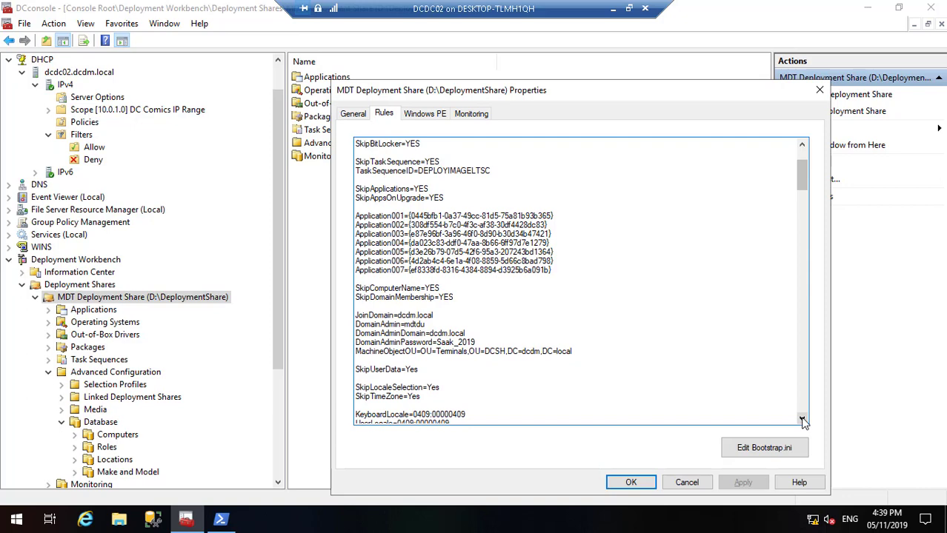
left_click(801, 420)
left_click(801, 420)
left_click(801, 420)
left_click(802, 419)
left_click(802, 419)
left_click(801, 419)
left_click(802, 419)
left_click(802, 420)
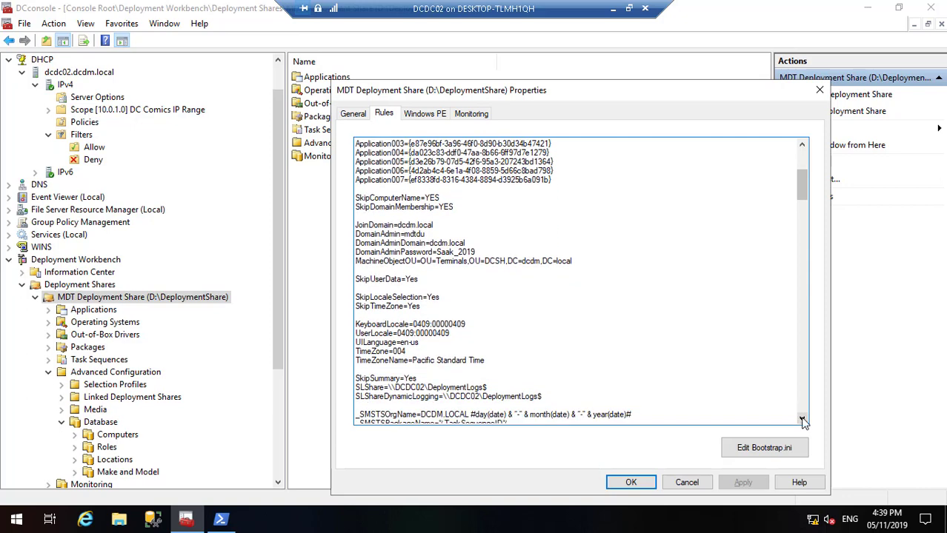
left_click(801, 419)
left_click(802, 419)
left_click(801, 419)
left_click(801, 420)
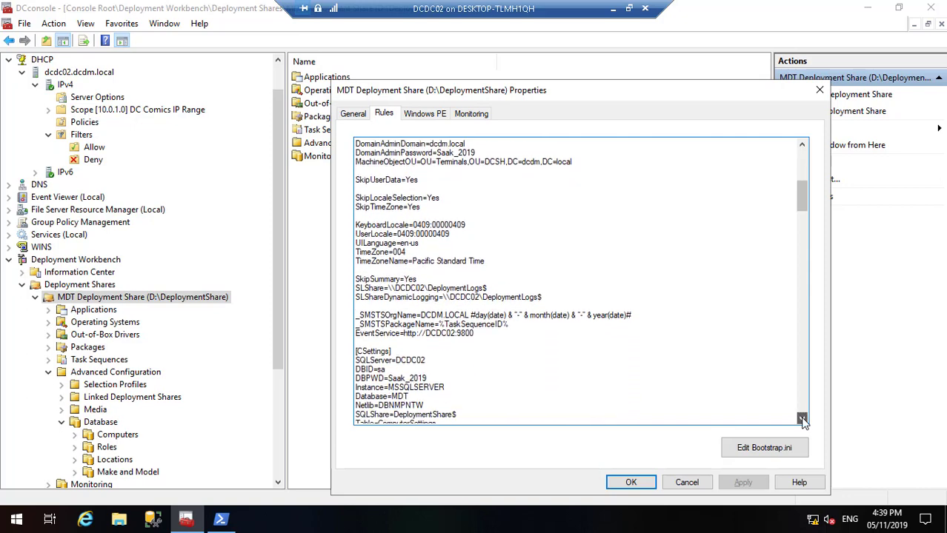
left_click(801, 419)
left_click(801, 419)
left_click(801, 420)
left_click(801, 419)
left_click(802, 419)
left_click(801, 419)
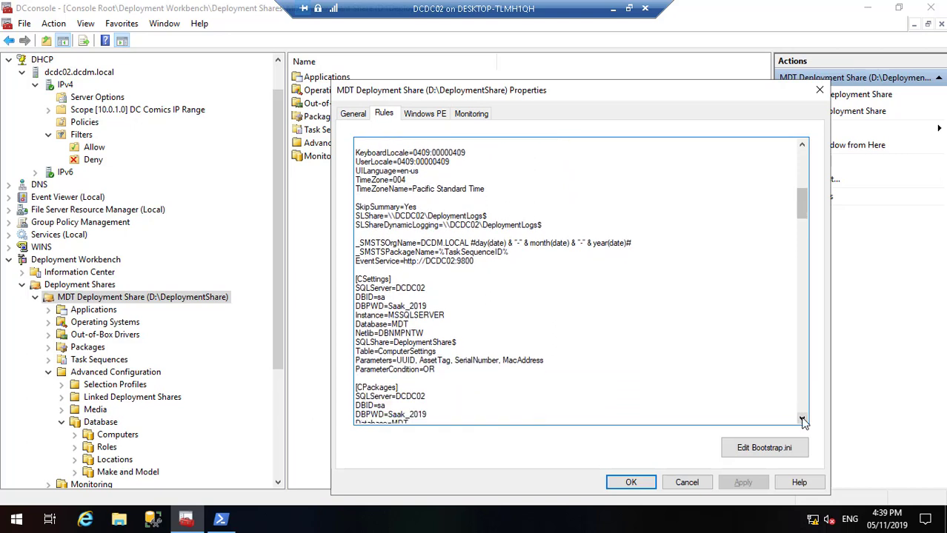
left_click(801, 419)
left_click(802, 419)
left_click(802, 419)
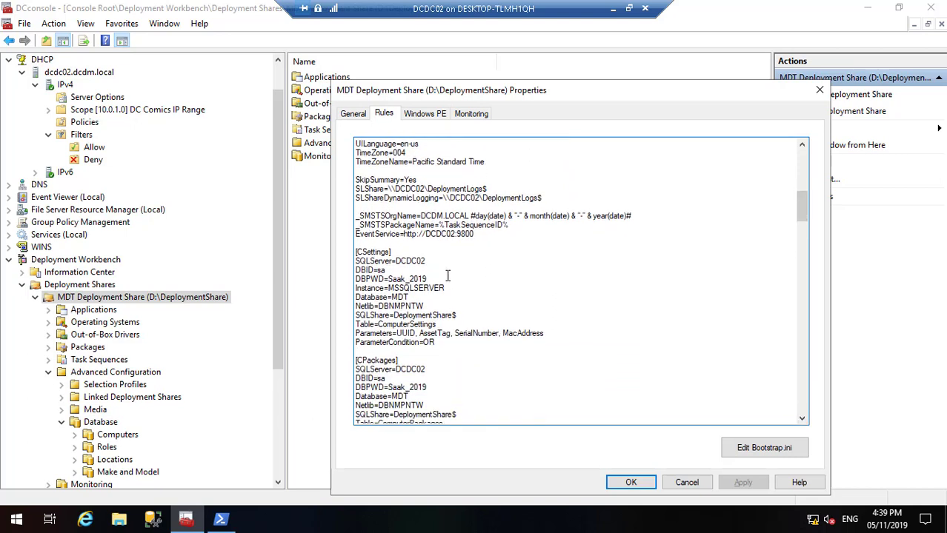
Step: Delete the Instance=MSSQLSERVER line from [CSettings], then apply and close the properties
left_click_drag(447, 287, 356, 289)
key("Delete")
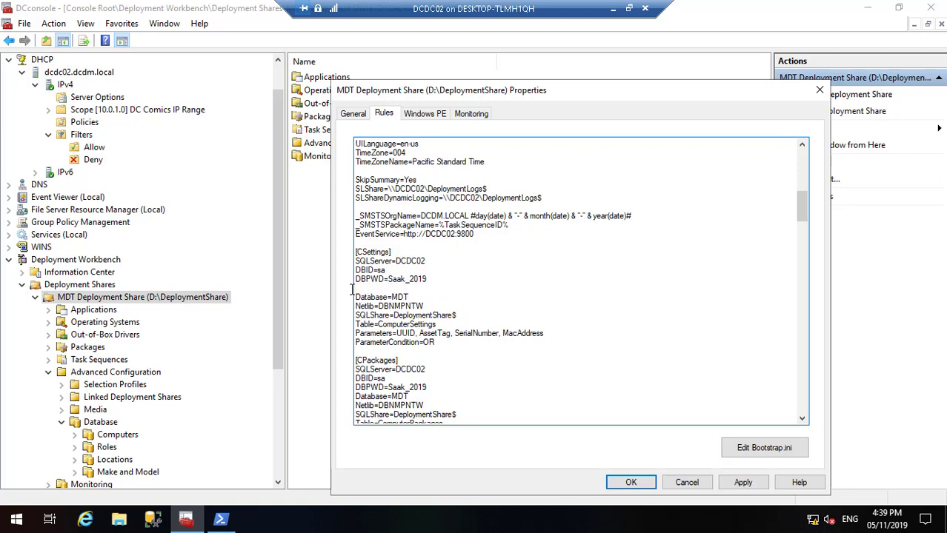
key("Delete")
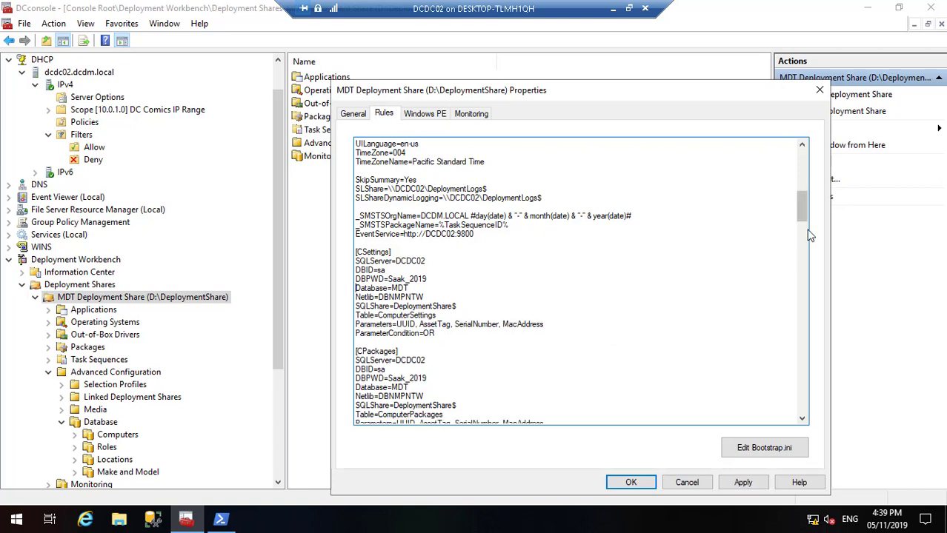
left_click_drag(801, 217, 811, 425)
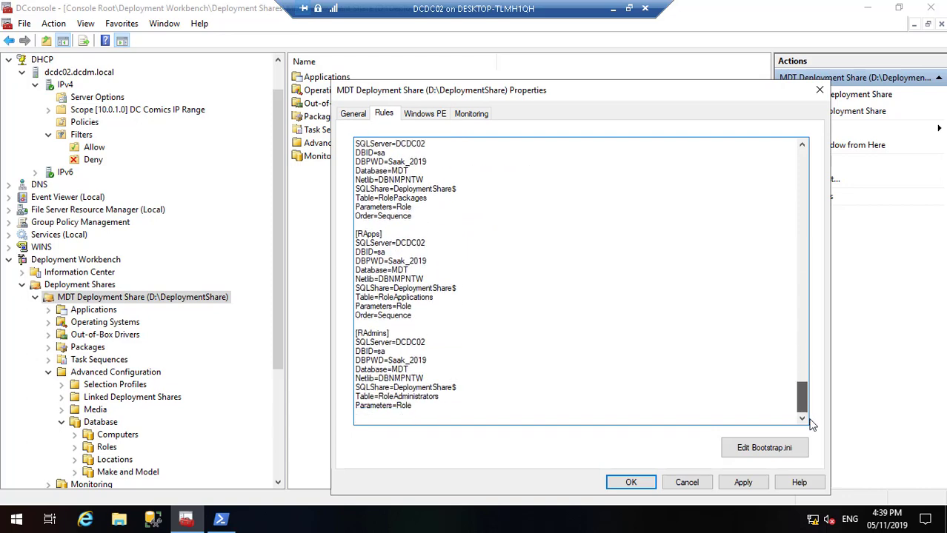
left_click(743, 482)
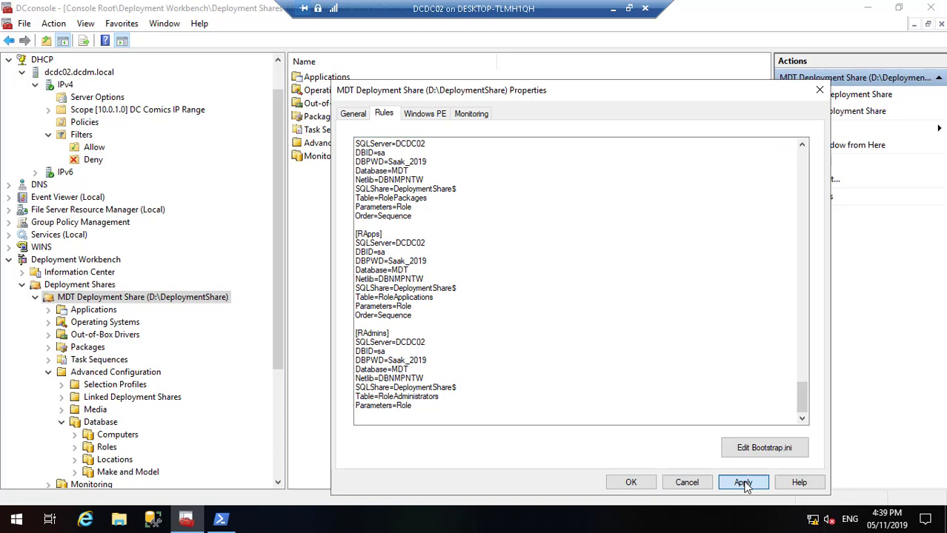
left_click(638, 483)
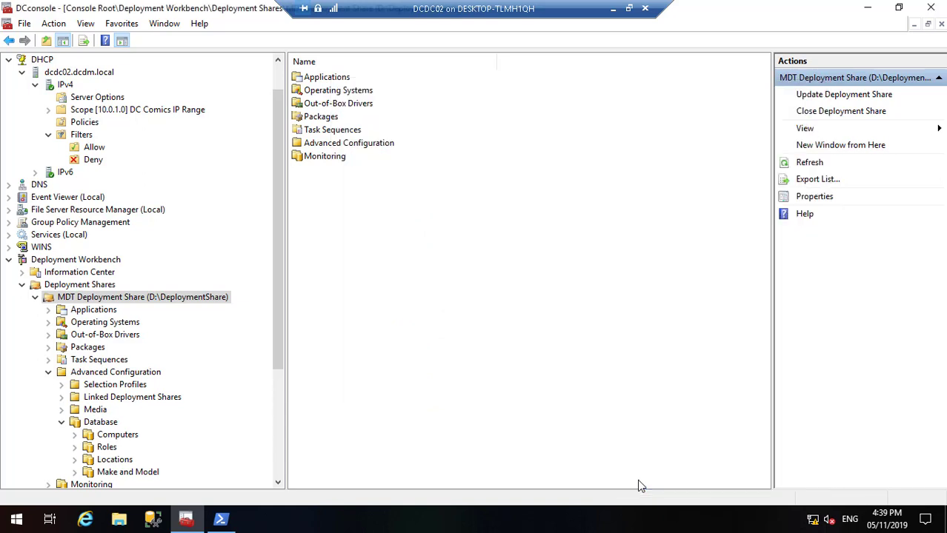
Step: Run Update Deployment Share with default boot image options through to Finish
right_click(208, 297)
left_click(228, 302)
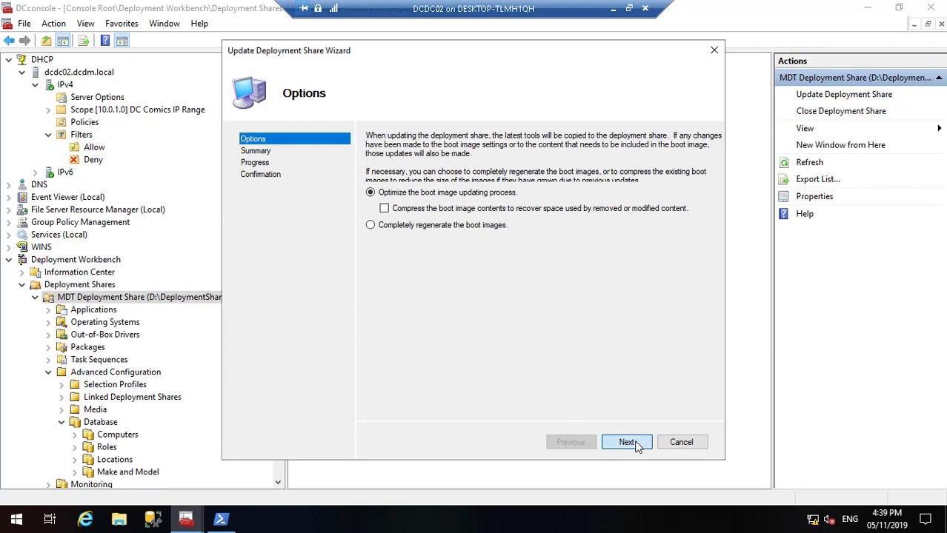
left_click(636, 445)
left_click(636, 445)
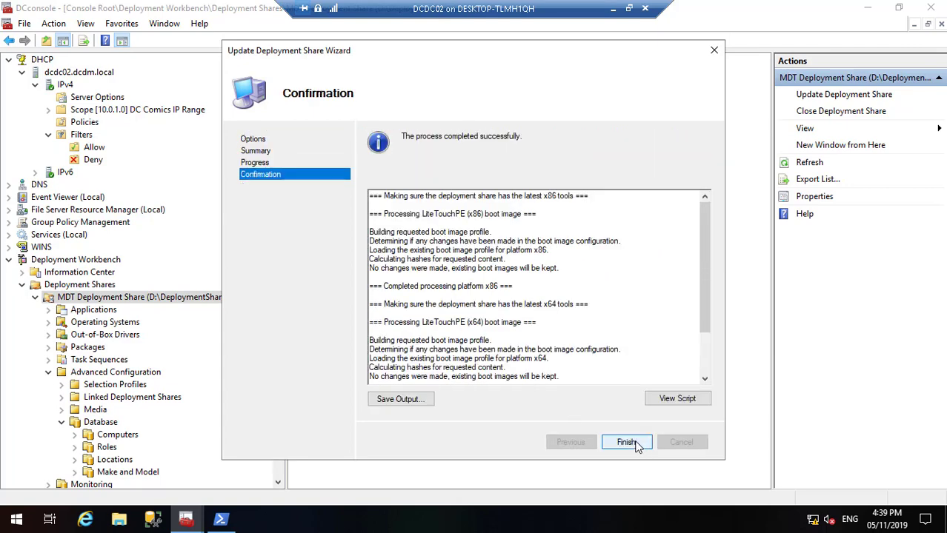
left_click(636, 445)
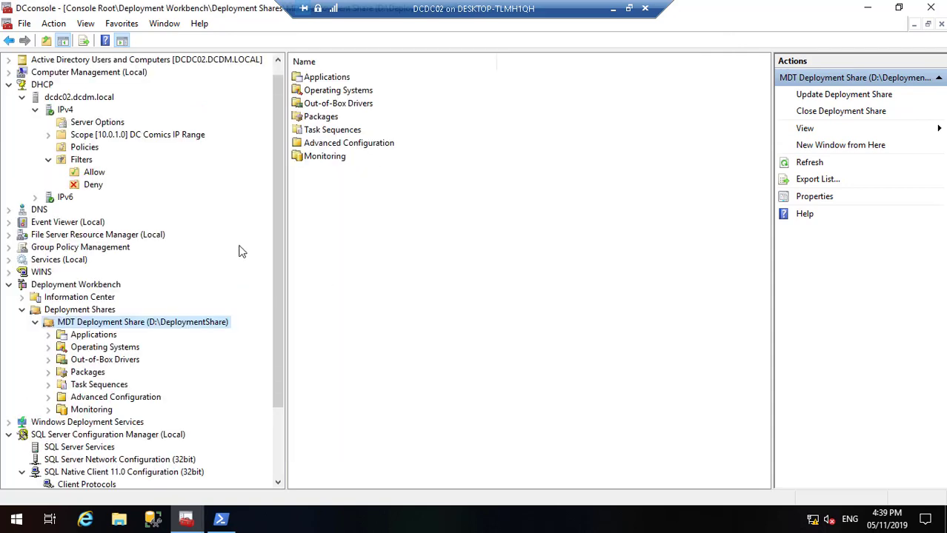
Step: Check PCDC01's entry in the DHCP Allow filter, then minimize the console and close PowerShell
left_click(93, 172)
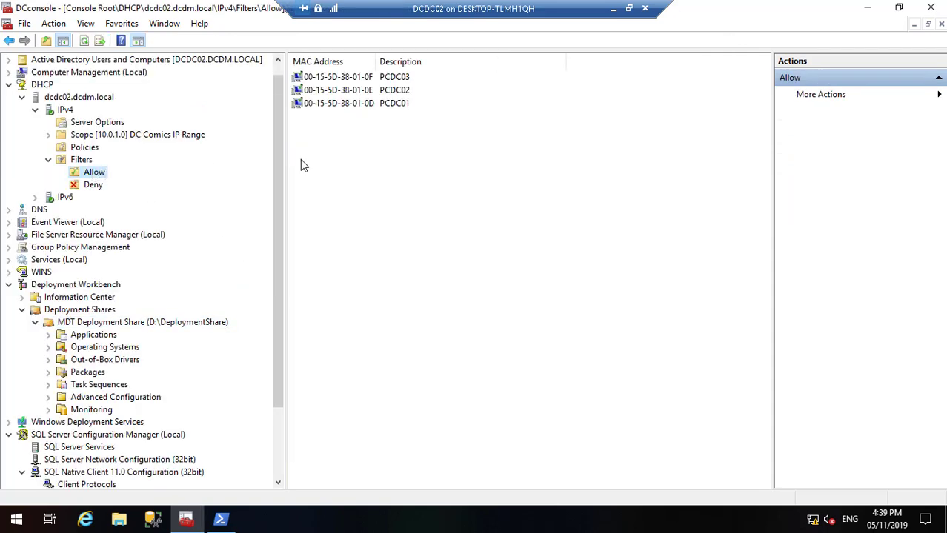
left_click(348, 106)
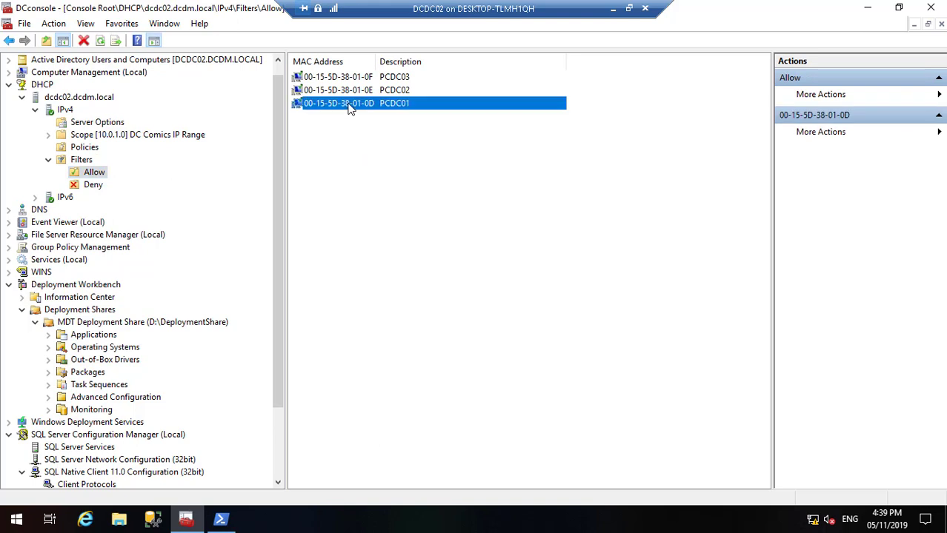
left_click(869, 8)
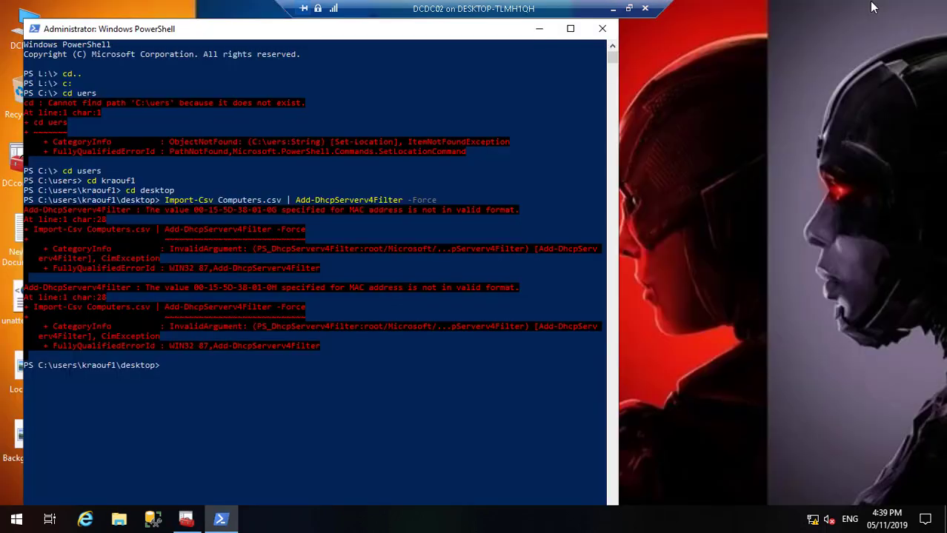
left_click(602, 29)
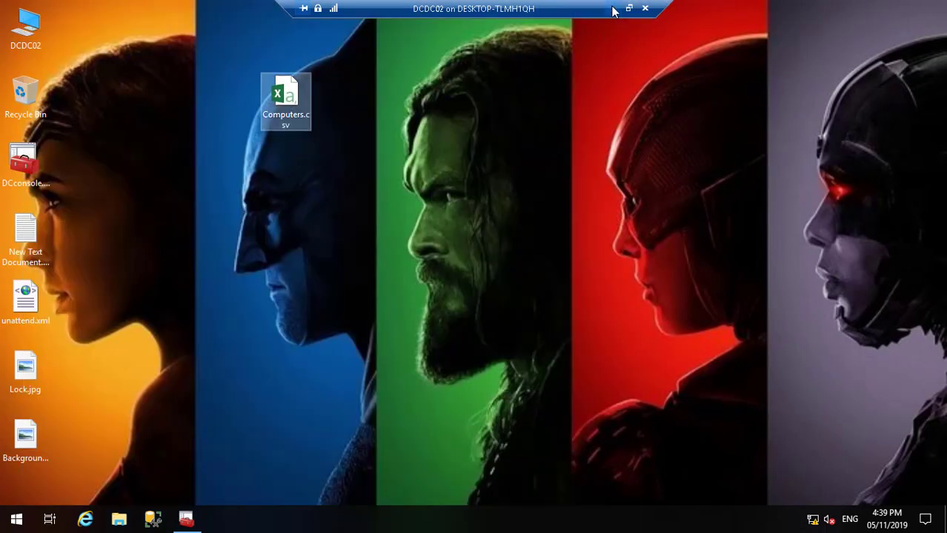
left_click(612, 8)
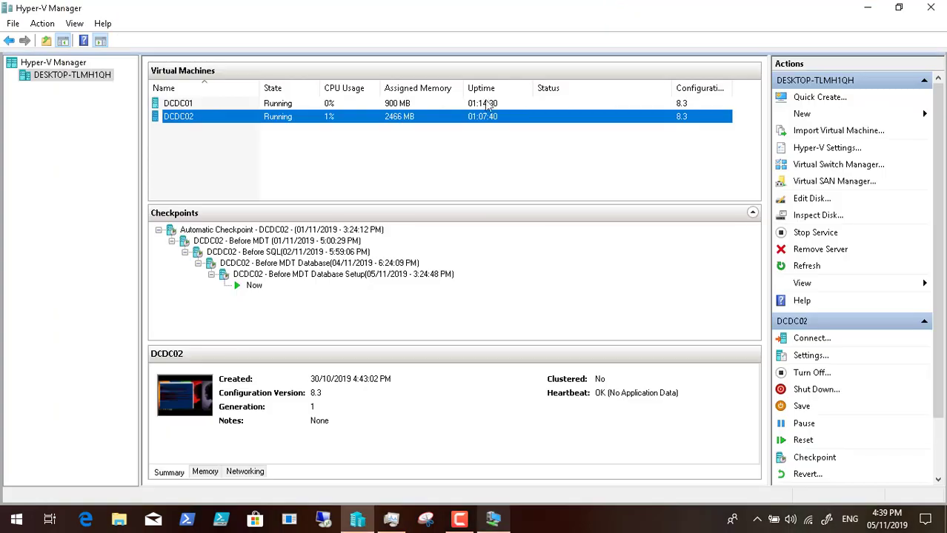
Step: Start a new Generation 1 virtual machine named PCDC01 and adjust its startup memory
left_click(826, 115)
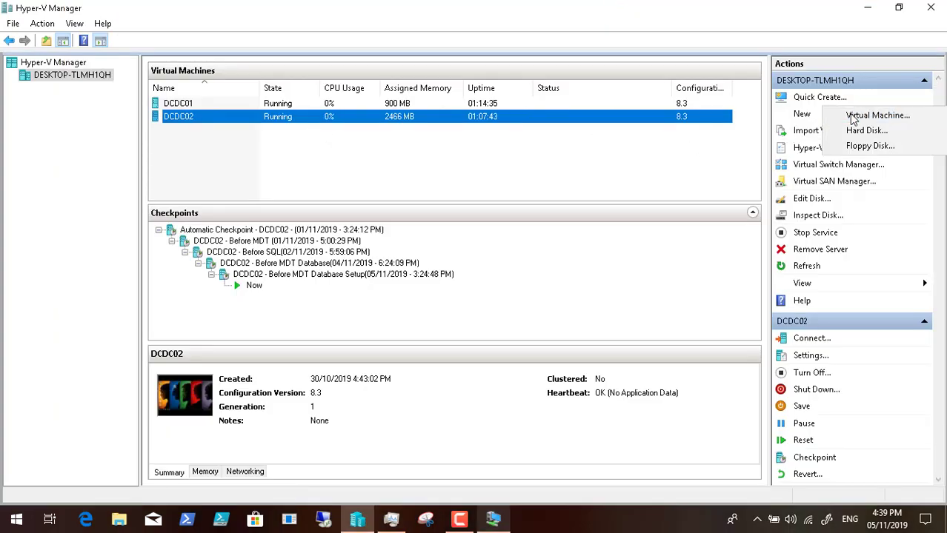
left_click(852, 116)
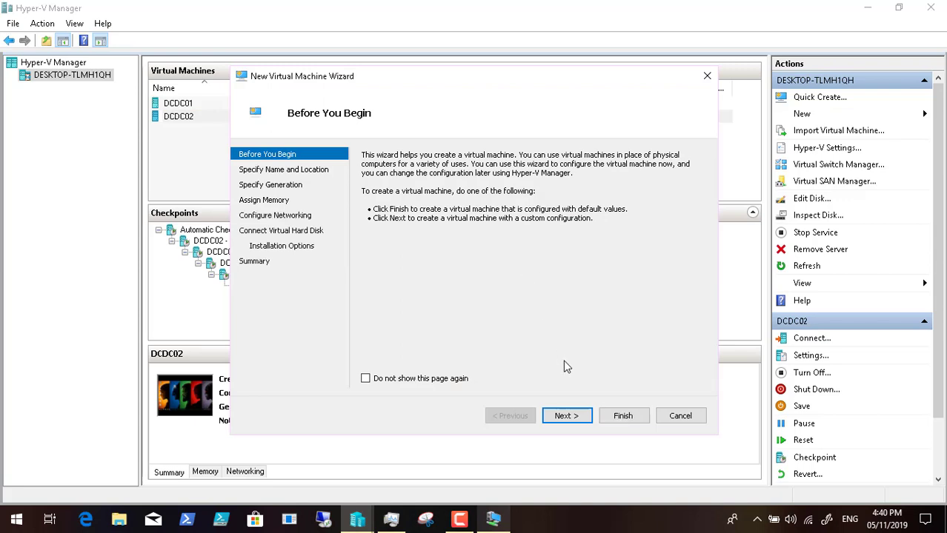
left_click(566, 416)
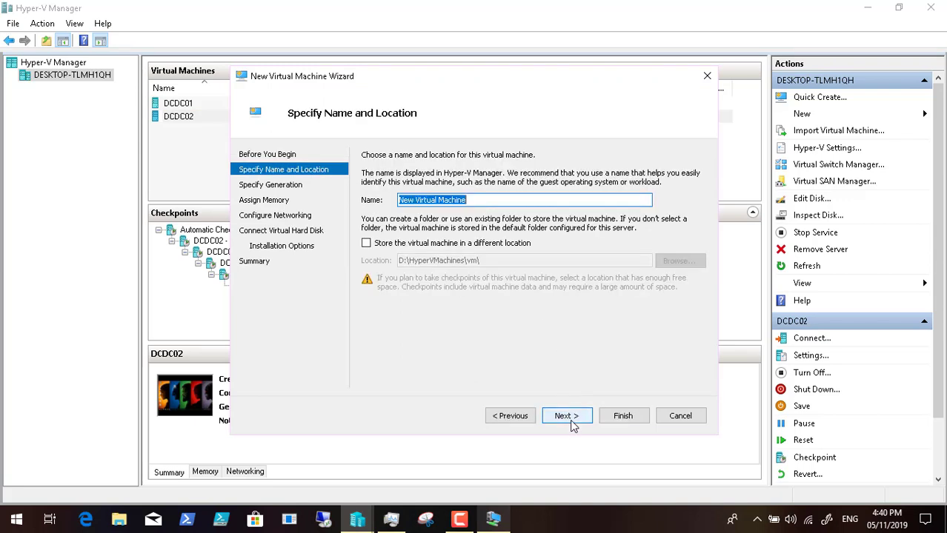
key("BackSpace")
type("PC")
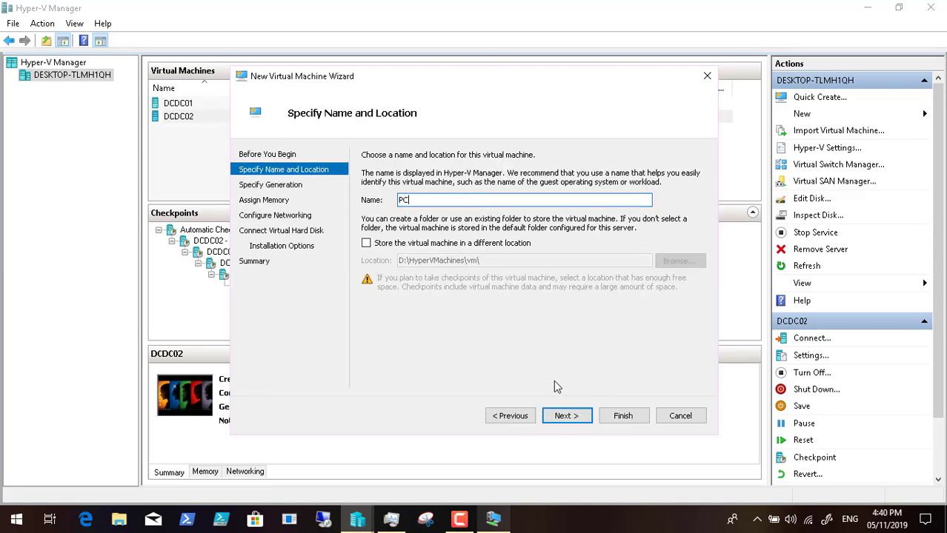
type("DC02")
left_click(568, 415)
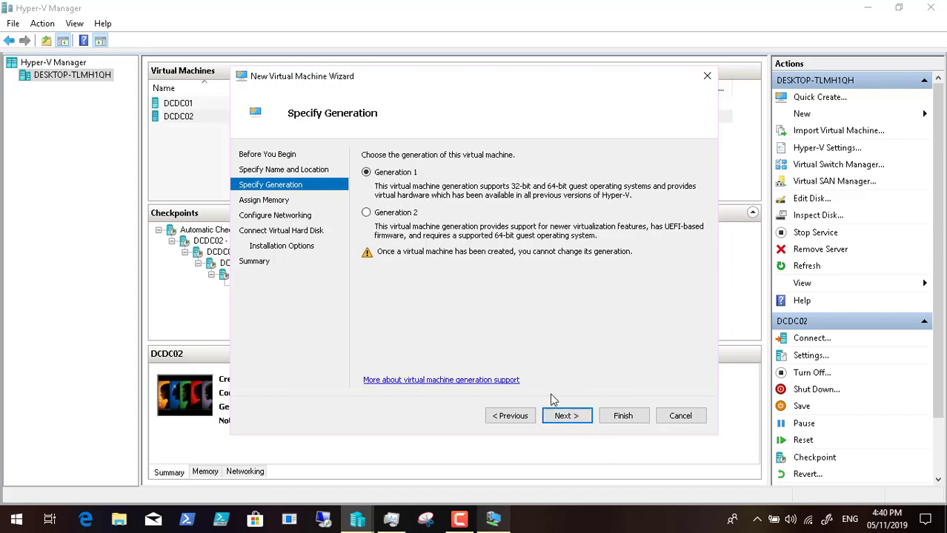
left_click(568, 416)
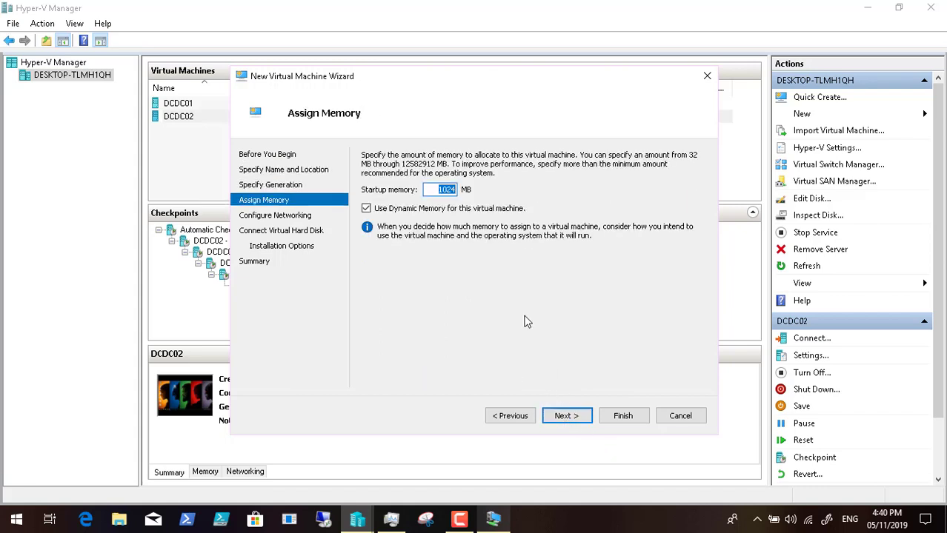
left_click(443, 190)
key("BackSpace")
type("2")
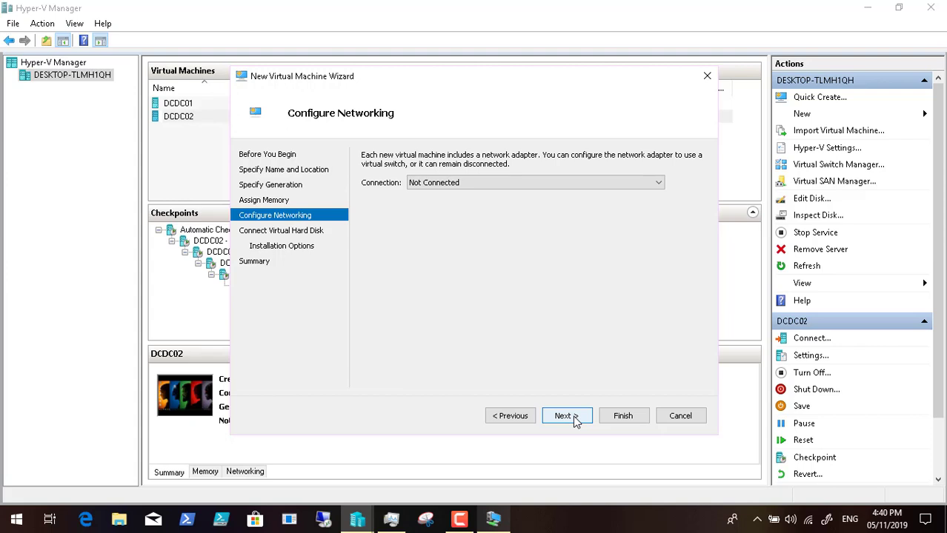
Step: Connect it to DCInternalSwitch with a 200 GB disk, installing the OS later, and finish
left_click(519, 182)
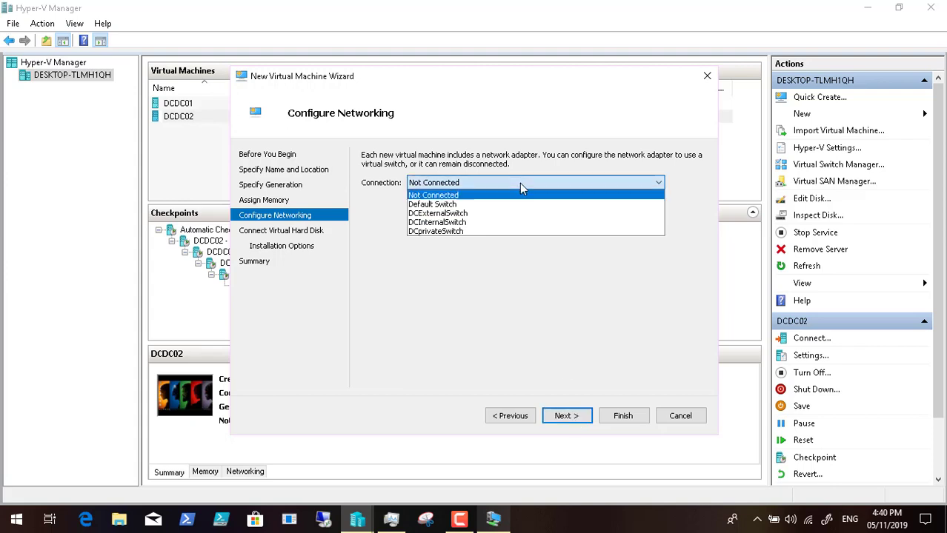
left_click(514, 222)
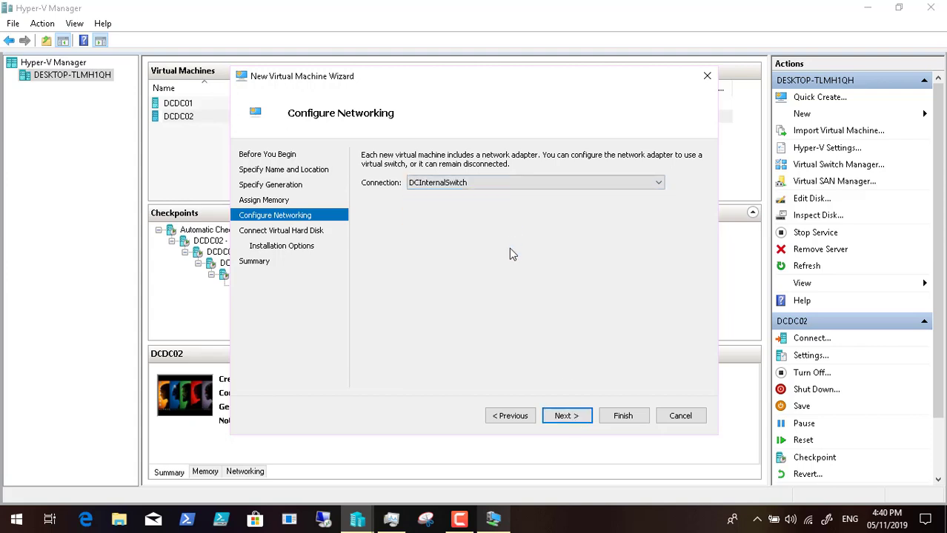
left_click(560, 416)
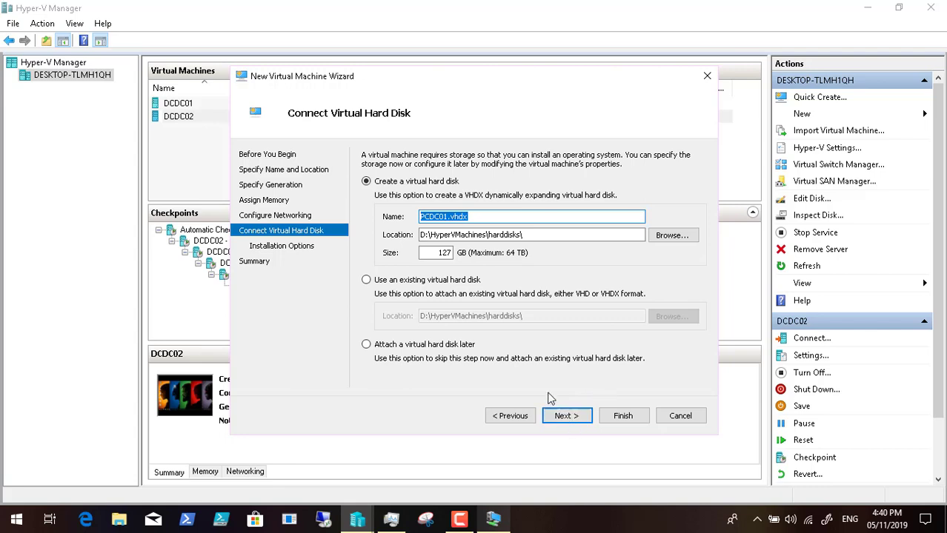
double_click(444, 252)
key("BackSpace")
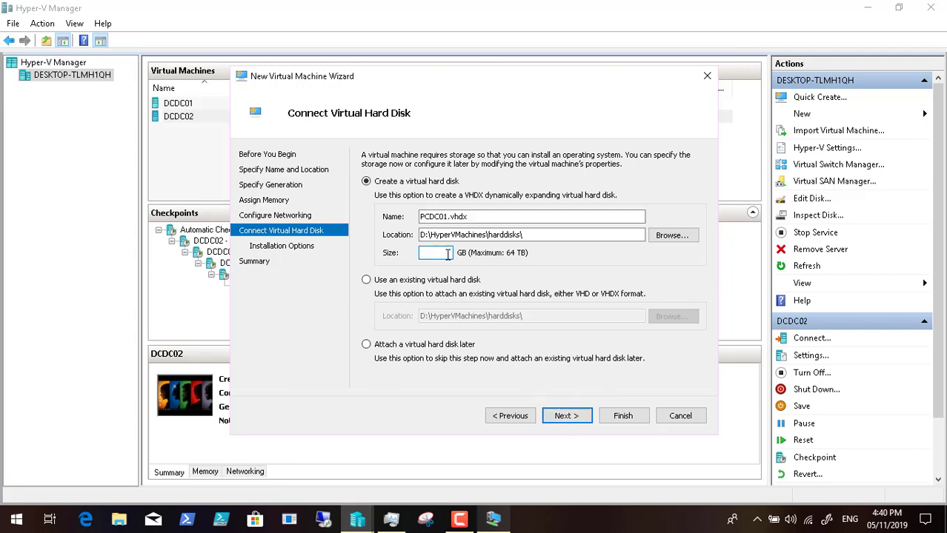
type("200")
left_click(567, 417)
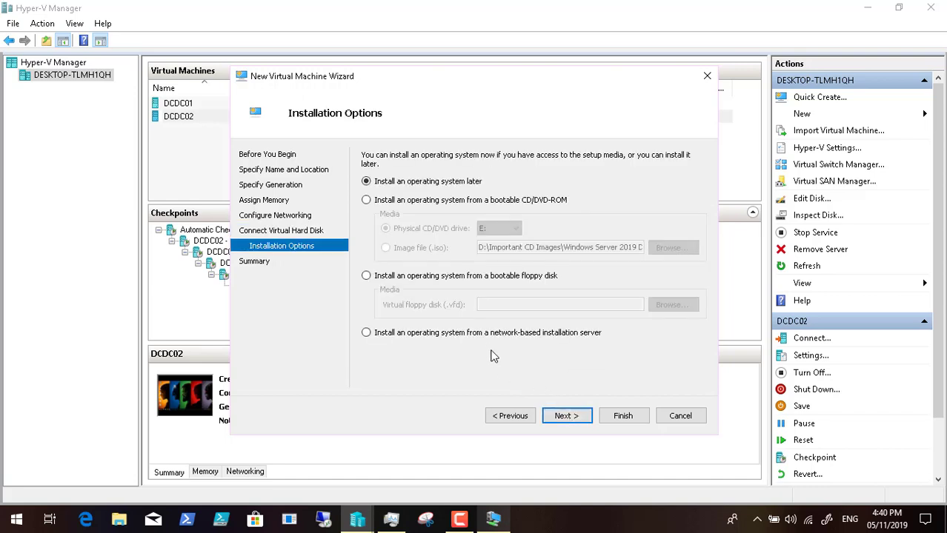
left_click(569, 419)
left_click(621, 417)
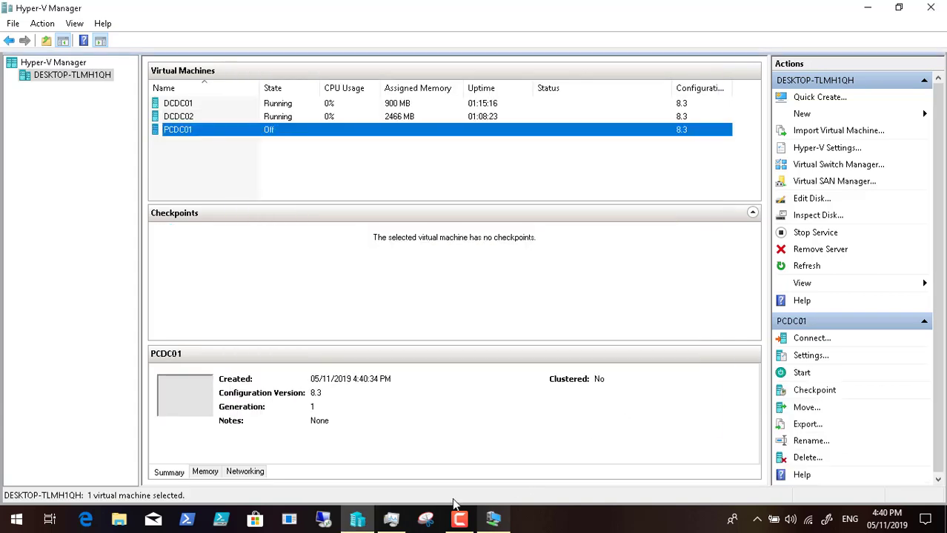
left_click(494, 521)
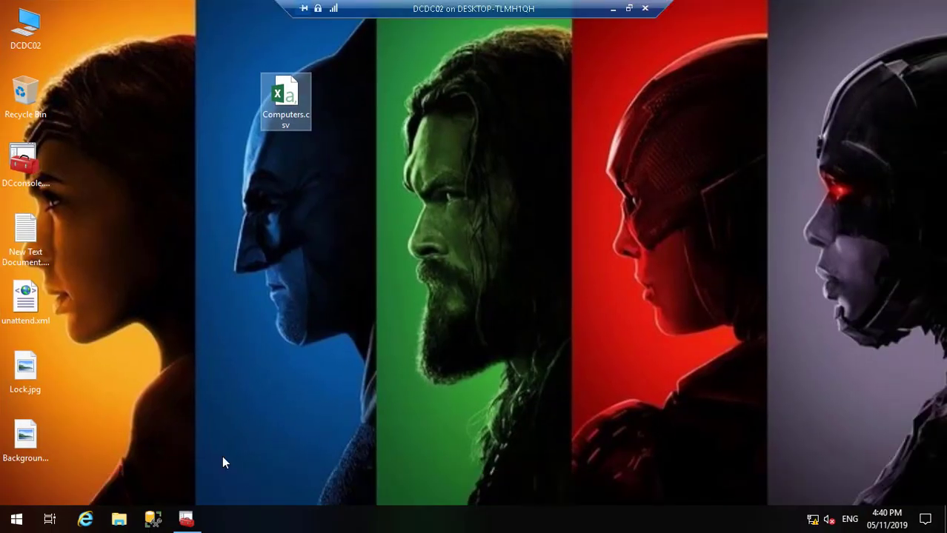
Step: Restore DCconsole on DCDC02 and expand Windows Deployment Services in the tree
left_click(186, 521)
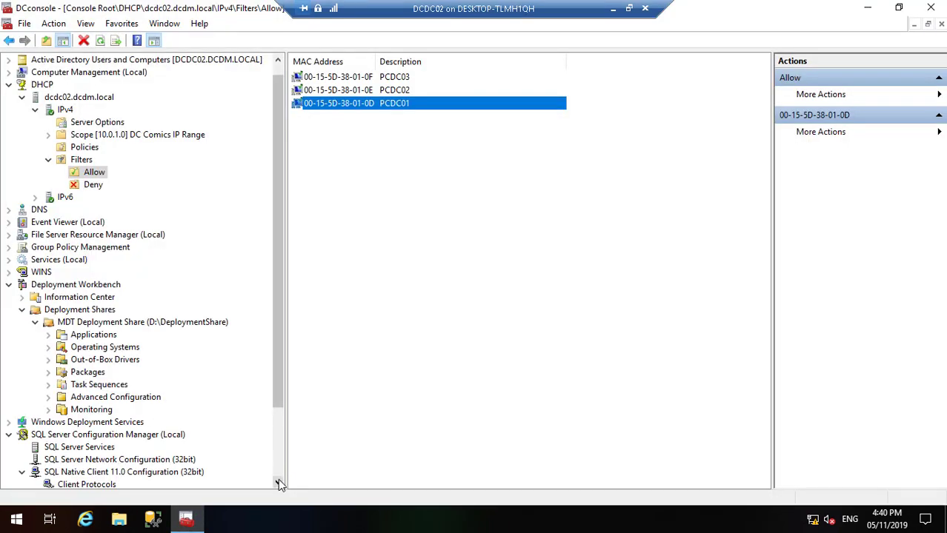
left_click_drag(277, 482, 278, 482)
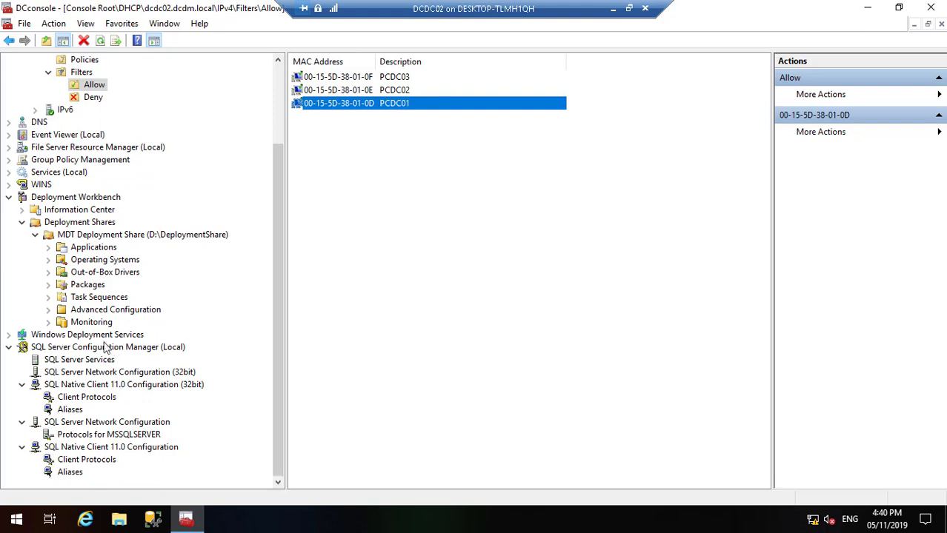
left_click(9, 335)
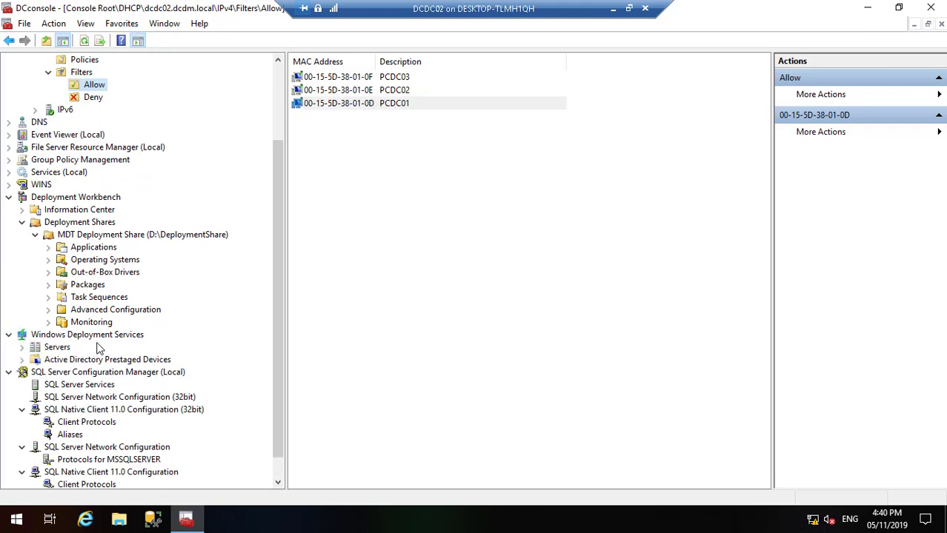
Step: Set DCDC02.DCDM.LOCAL to continue PXE boot unless ESC is pressed, for known and unknown clients
left_click(21, 348)
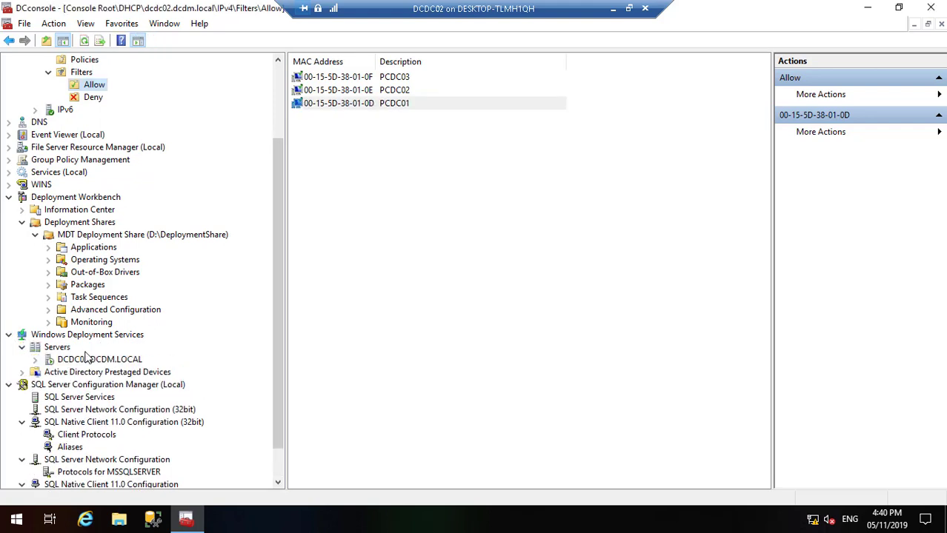
left_click(35, 360)
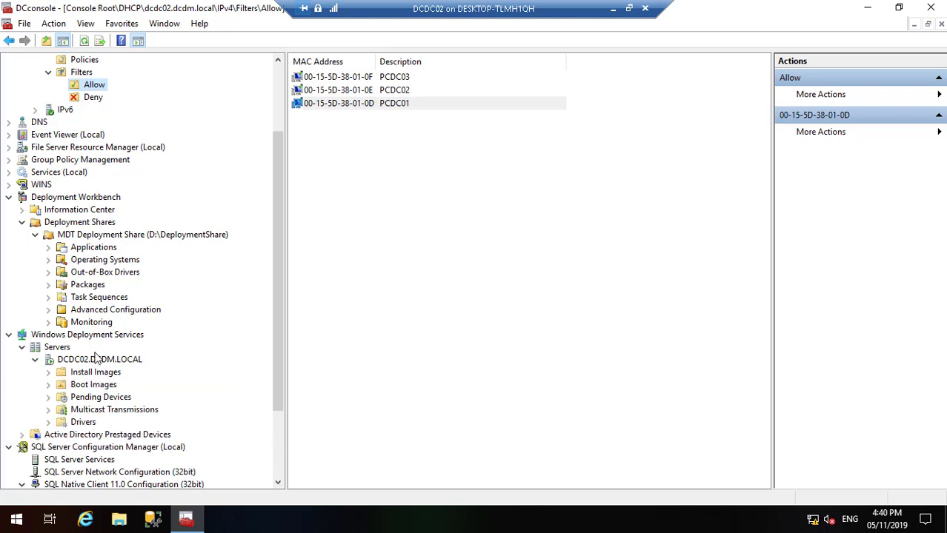
right_click(97, 360)
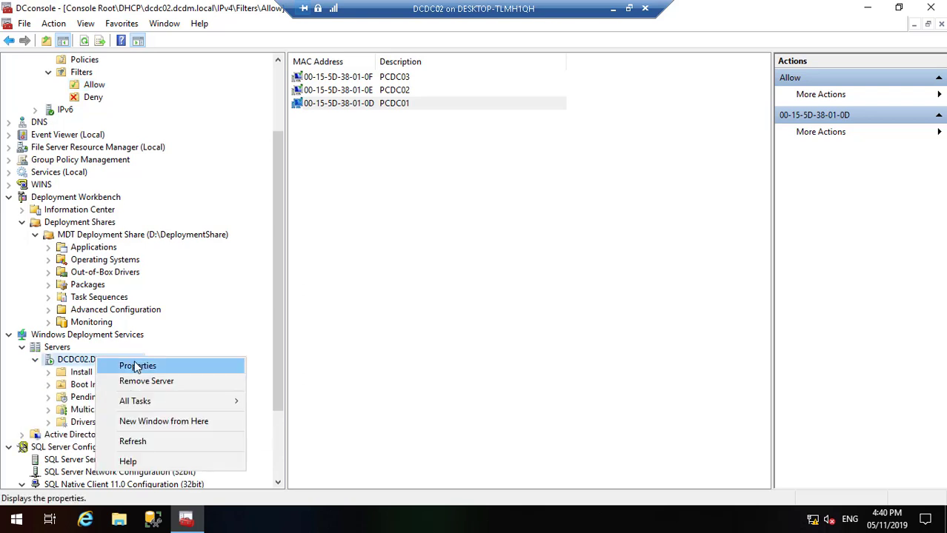
left_click(135, 366)
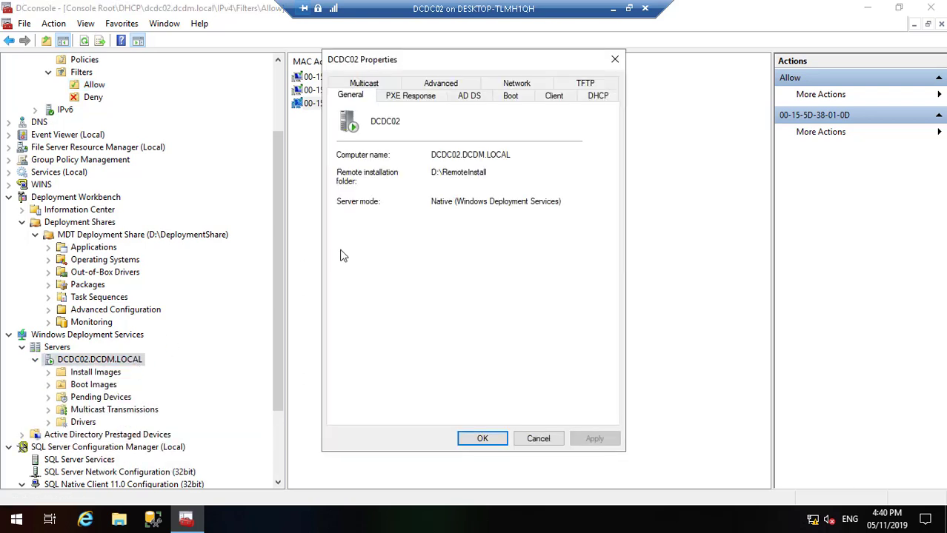
left_click(517, 95)
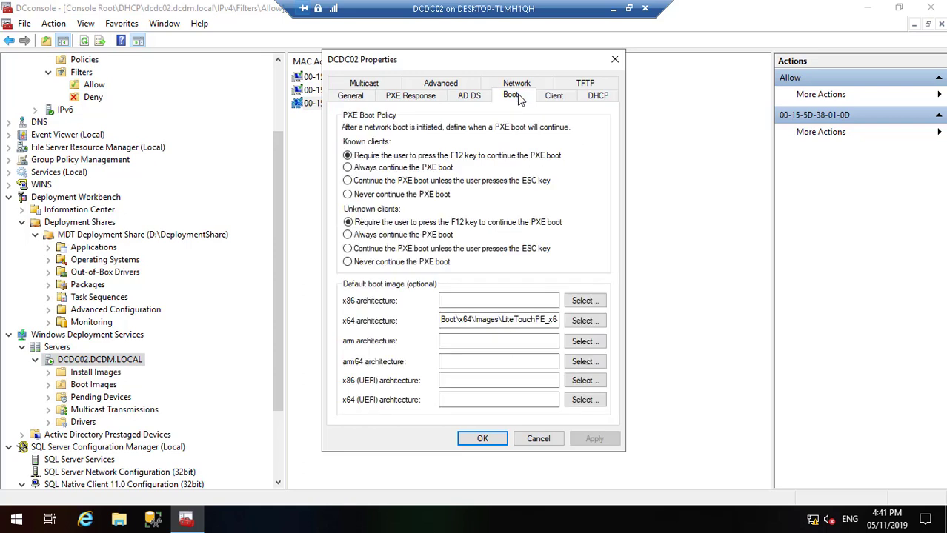
left_click(383, 249)
left_click(349, 181)
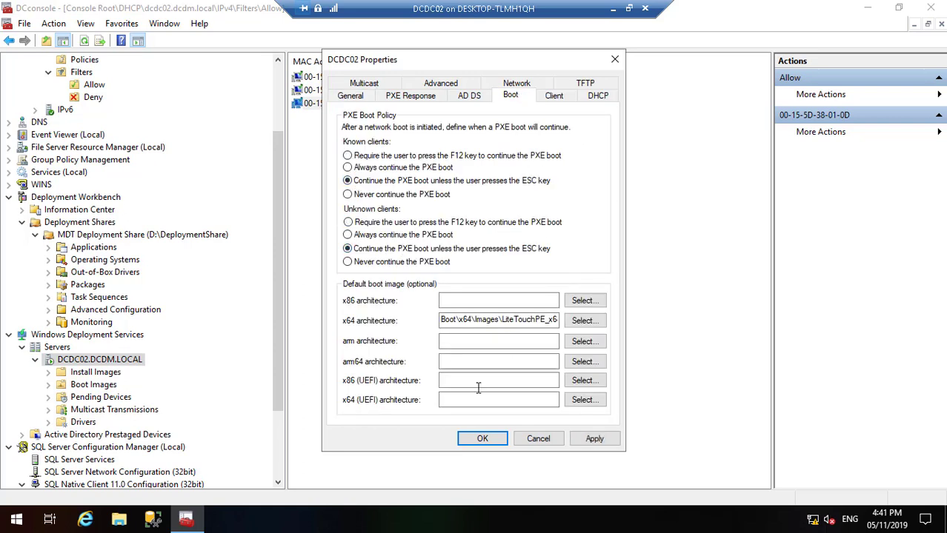
left_click(604, 440)
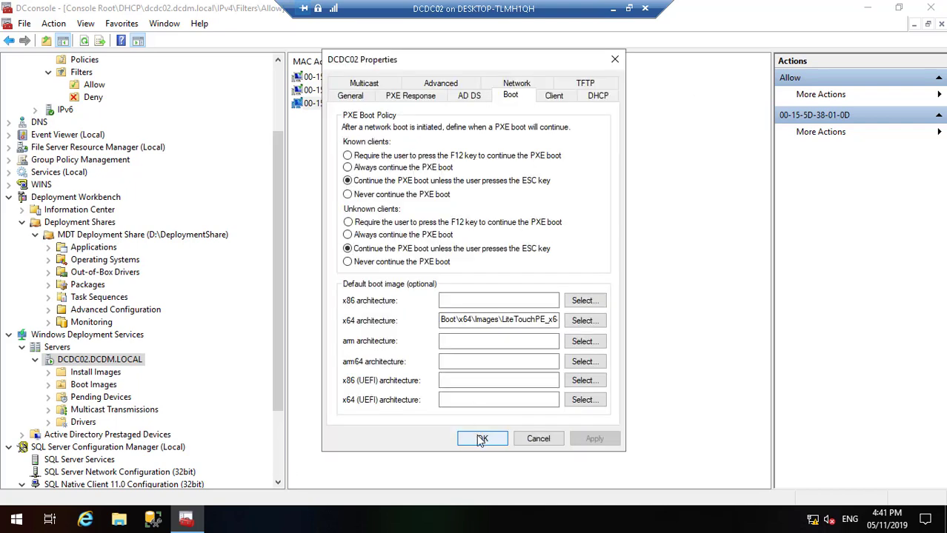
left_click(482, 439)
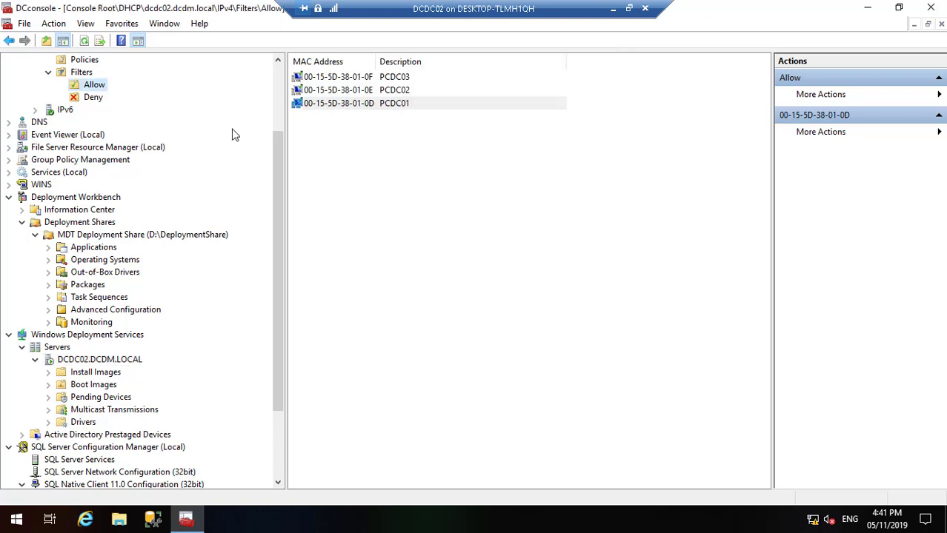
left_click(278, 91)
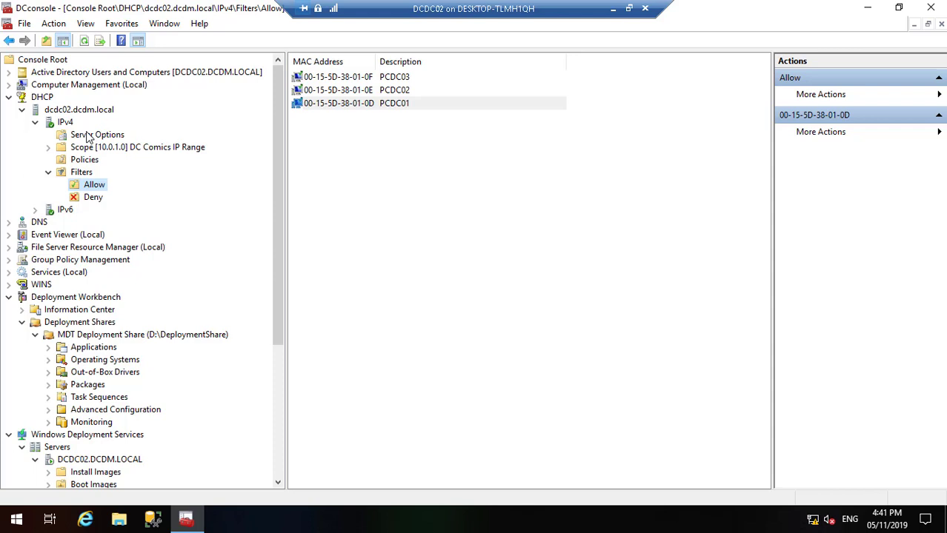
Step: List the computer accounts in the DCSH > Terminals OU of Active Directory Users and Computers
left_click(9, 84)
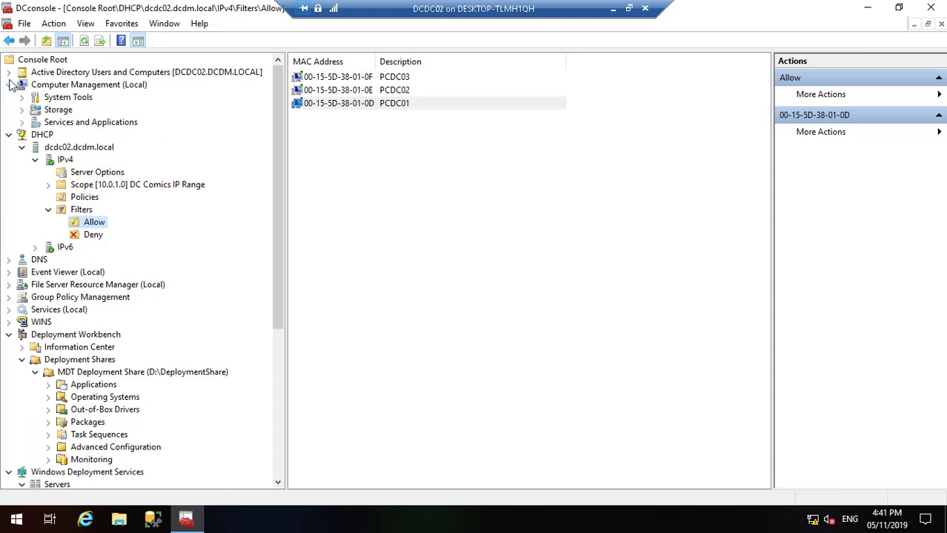
left_click(9, 85)
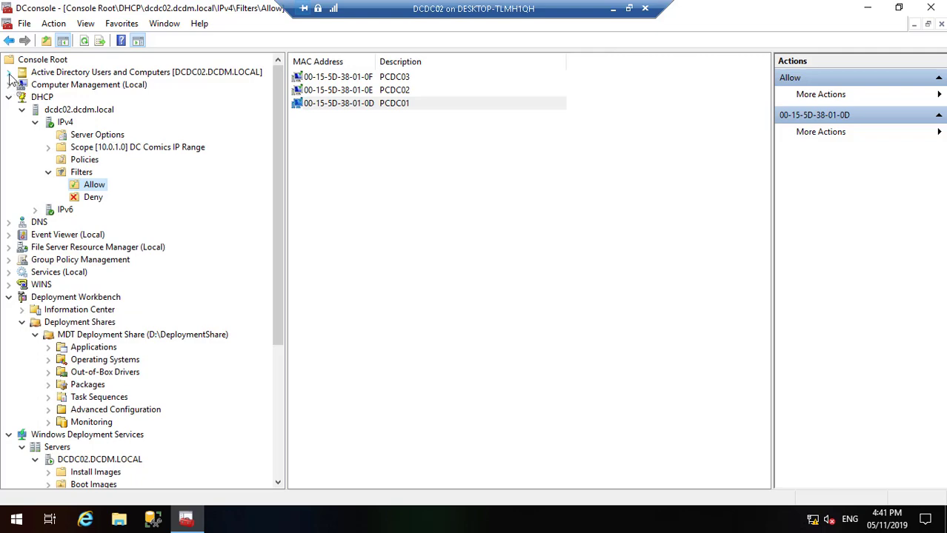
left_click(9, 73)
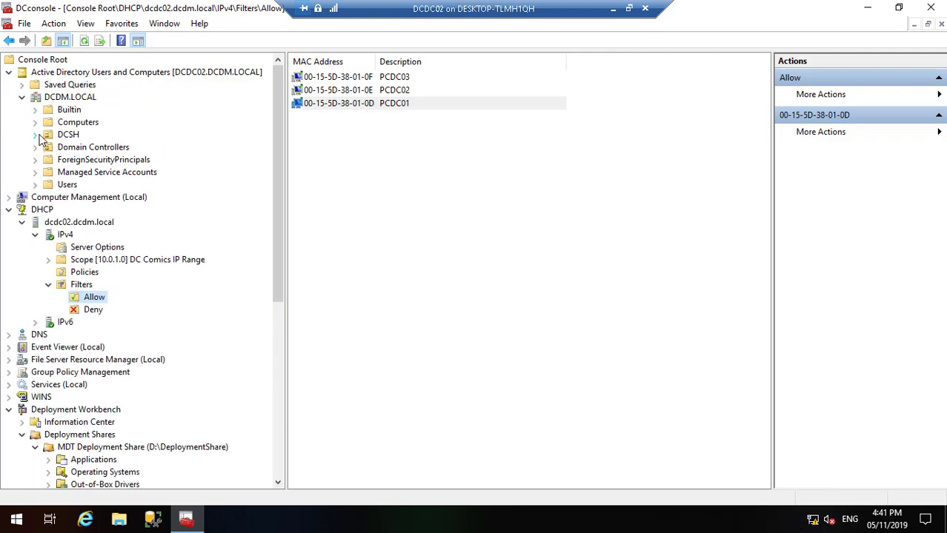
left_click(37, 136)
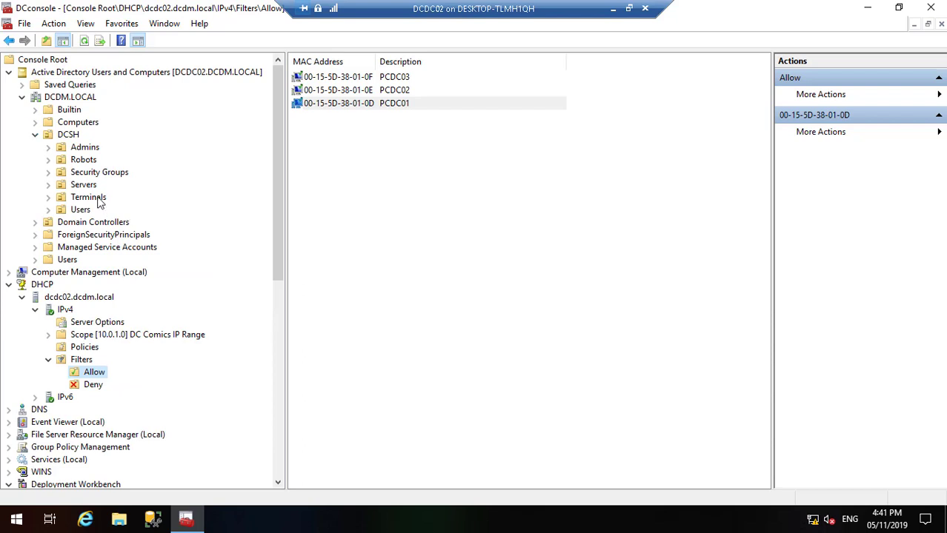
left_click(98, 199)
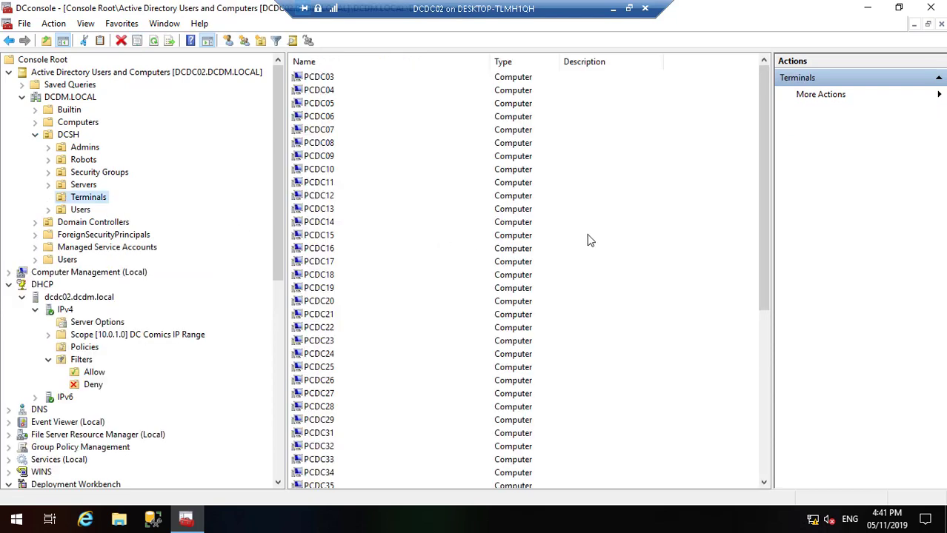
left_click_drag(763, 257, 781, 448)
Step: Delete the stale computers WIN-TVU4T3QBFRR and WIN-5BA1NQ59232, including their contained objects
left_click(368, 472)
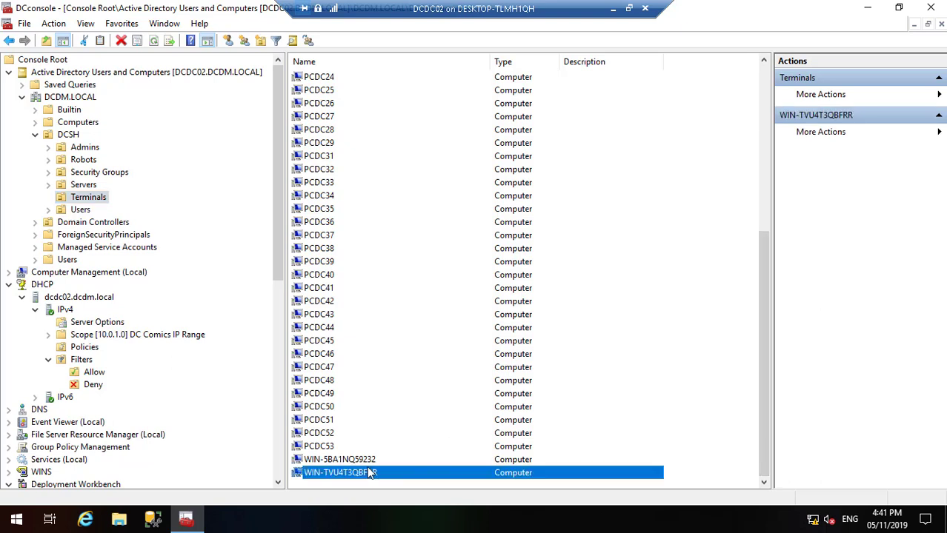
left_click(356, 460, "ctrl")
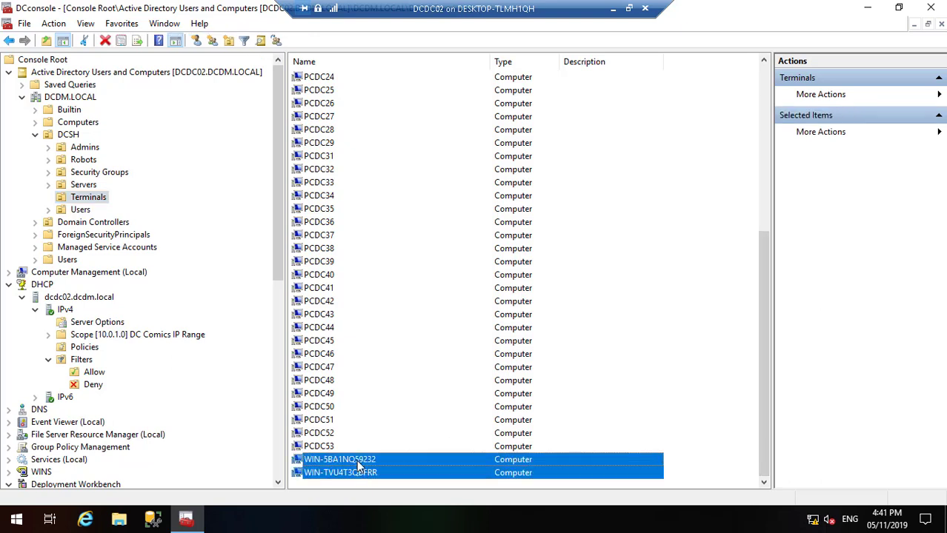
right_click(356, 461)
left_click(389, 412)
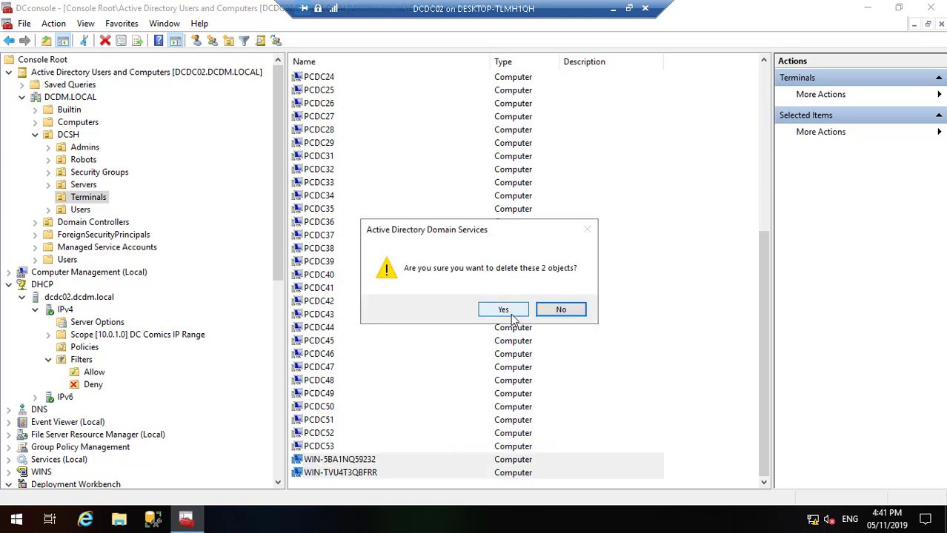
left_click(504, 311)
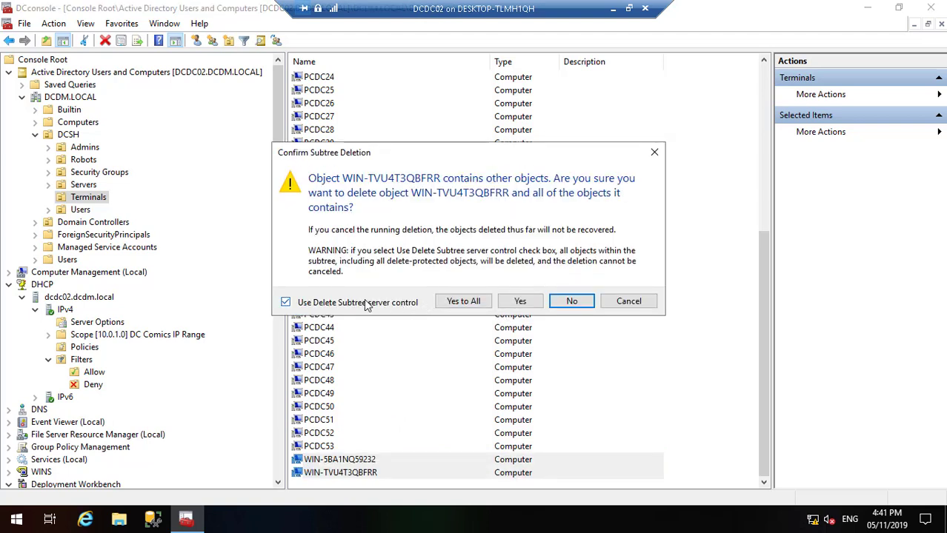
left_click(462, 302)
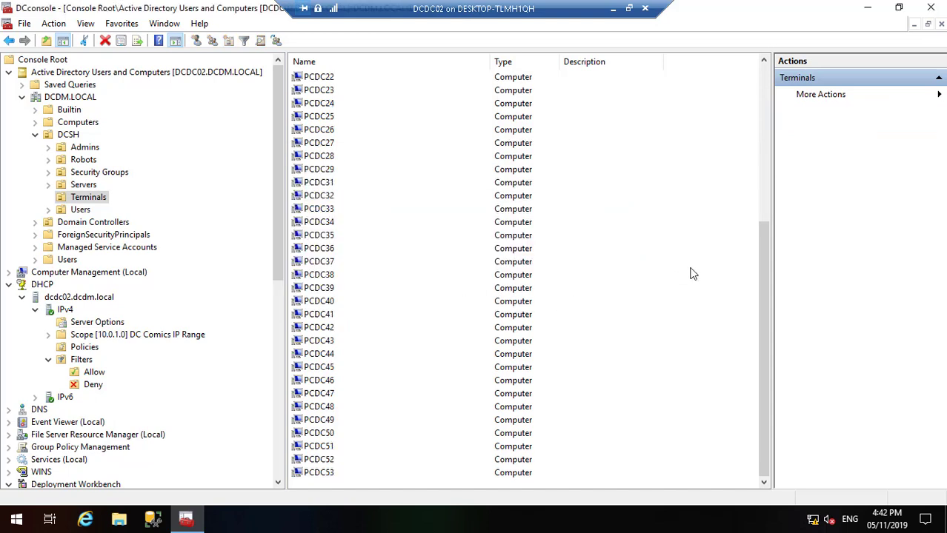
left_click(764, 86)
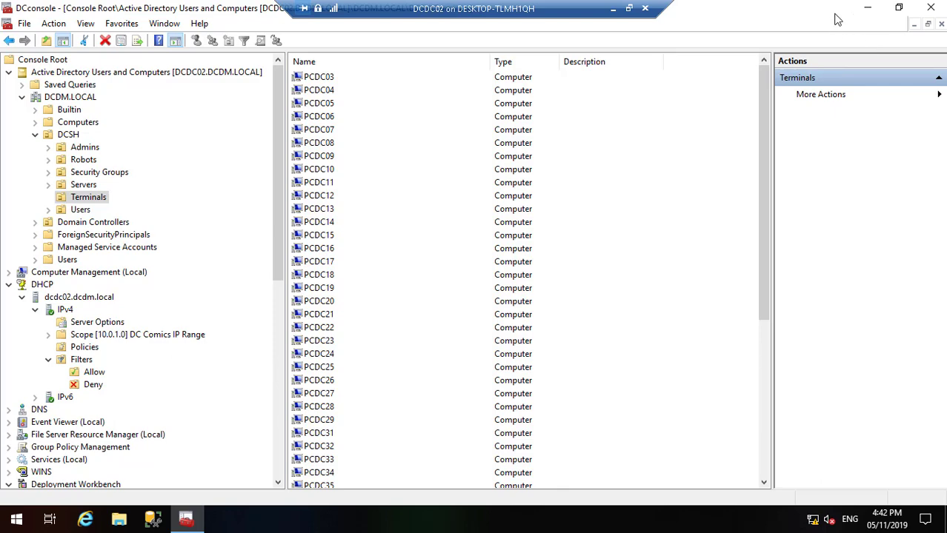
Step: Return to the Hyper-V host and connect to the PCDC01 virtual machine
left_click(865, 8)
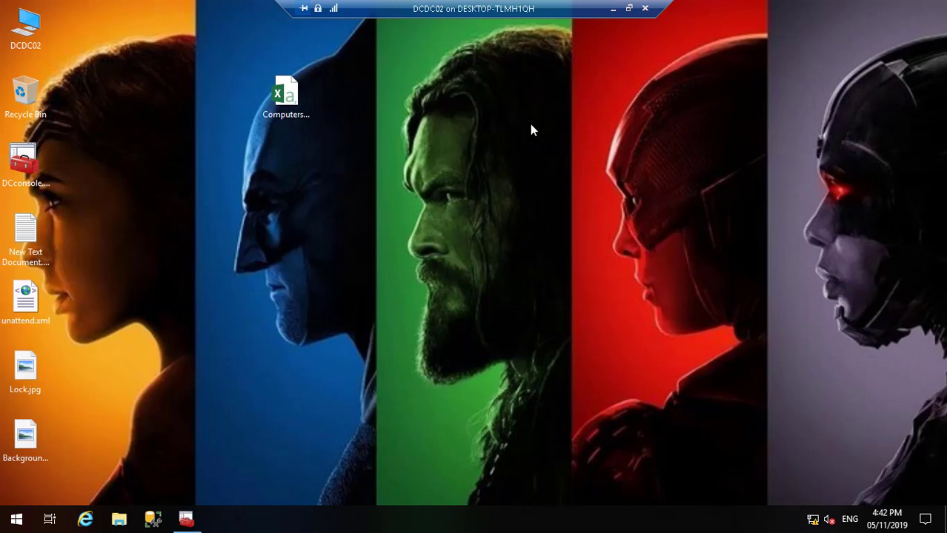
left_click(612, 9)
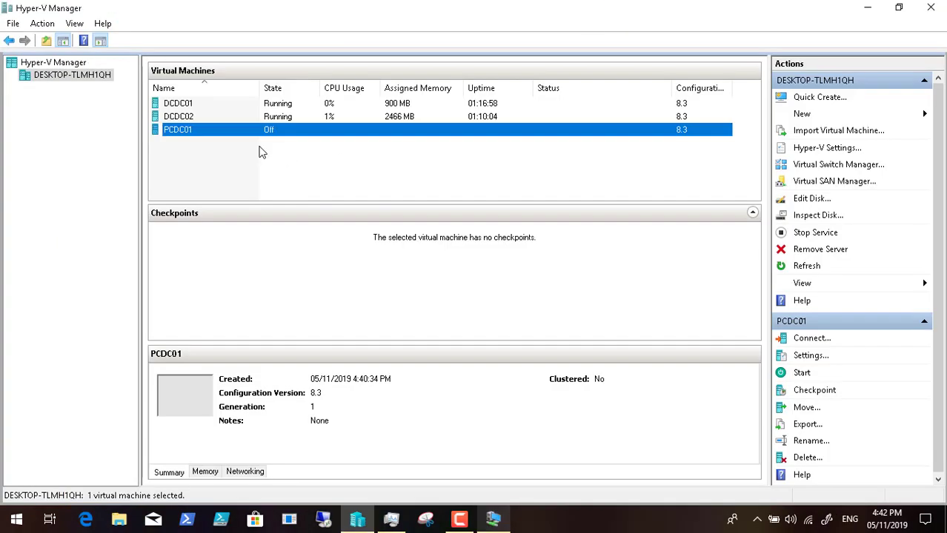
right_click(213, 132)
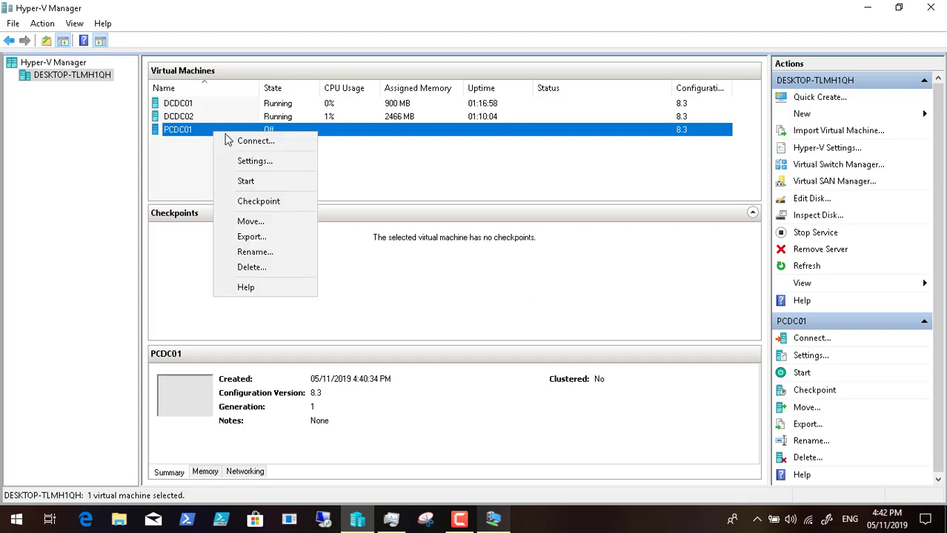
left_click(237, 141)
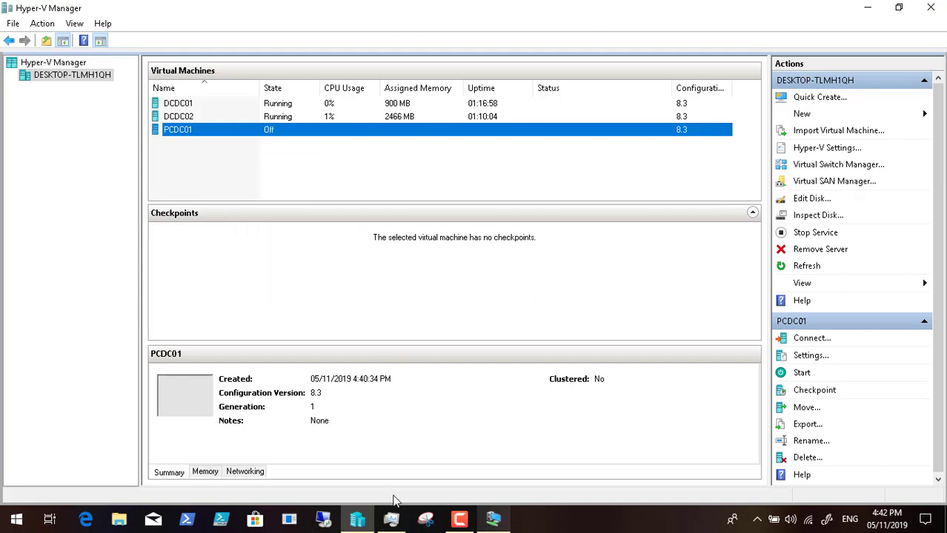
left_click(391, 523)
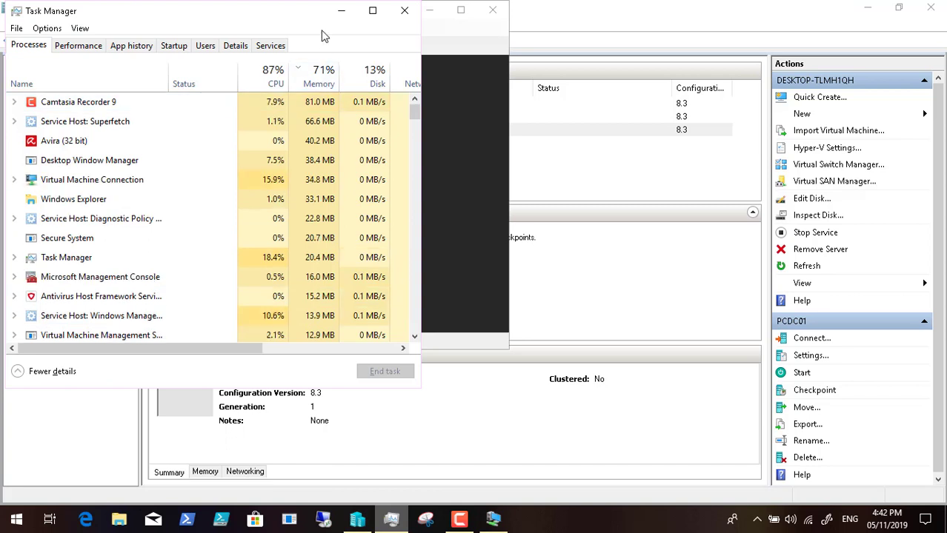
left_click(339, 15)
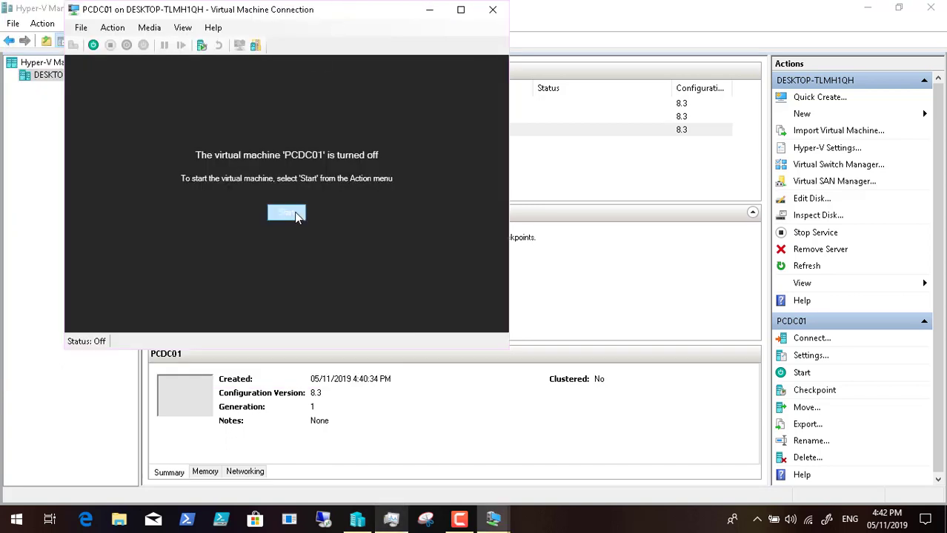
Step: Power on PCDC01 and show its console in full screen
left_click(286, 213)
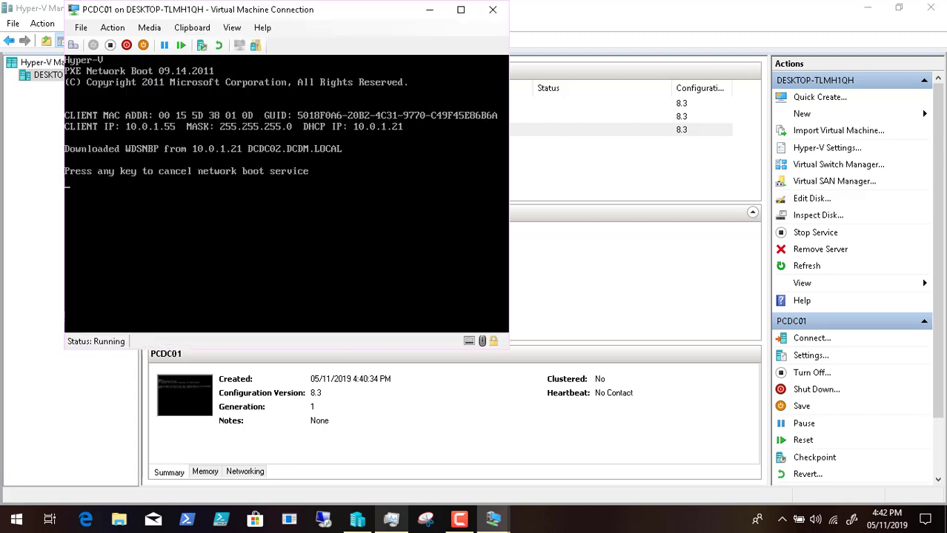
left_click(233, 30)
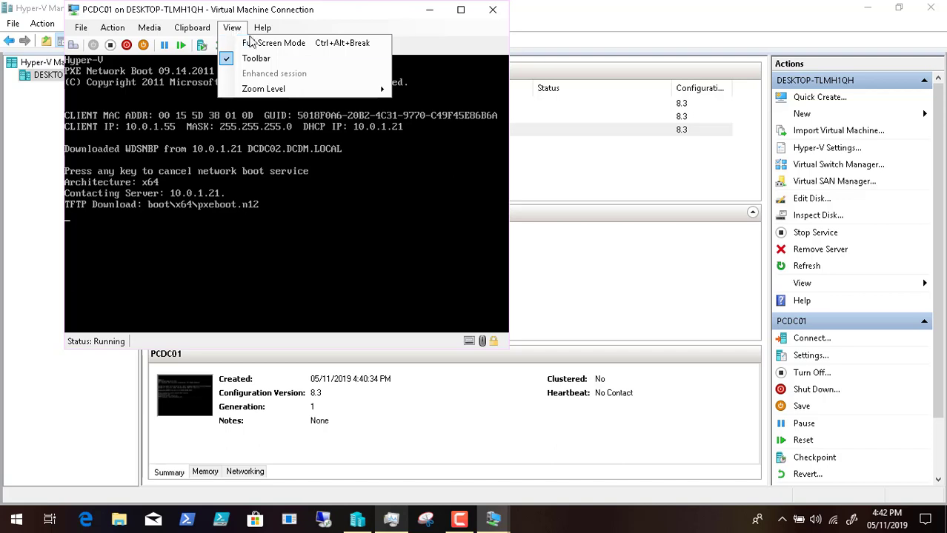
left_click(255, 43)
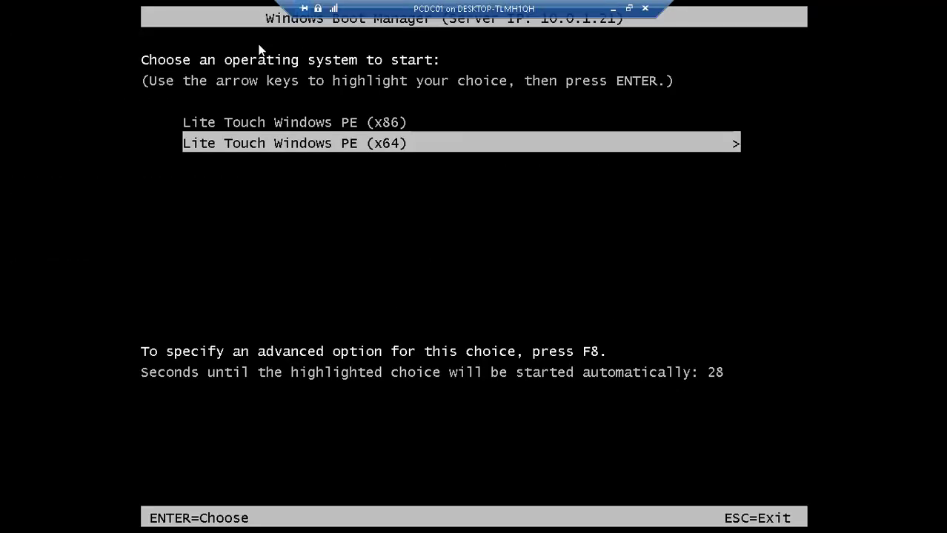
Step: Boot Lite Touch Windows PE (x64) and minimize the full-screen PCDC01 console
key("Return")
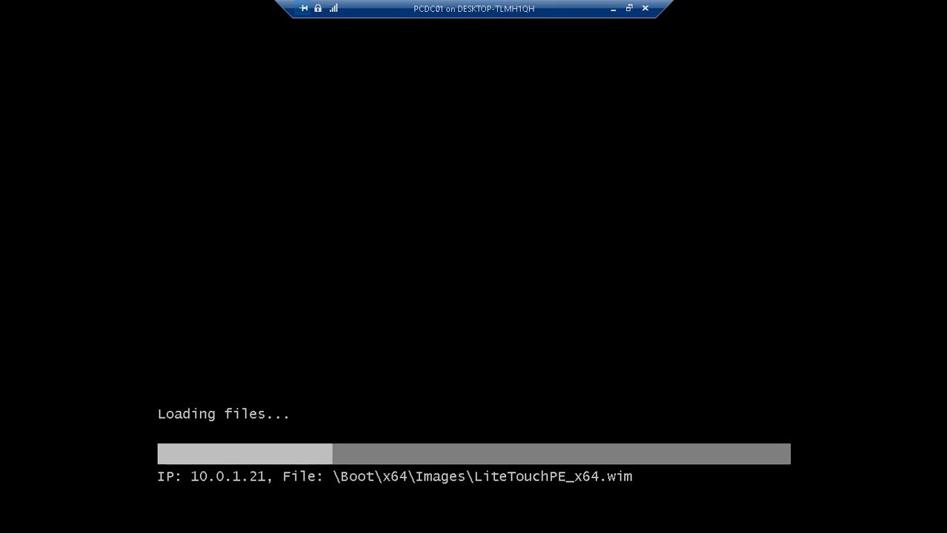
left_click(612, 8)
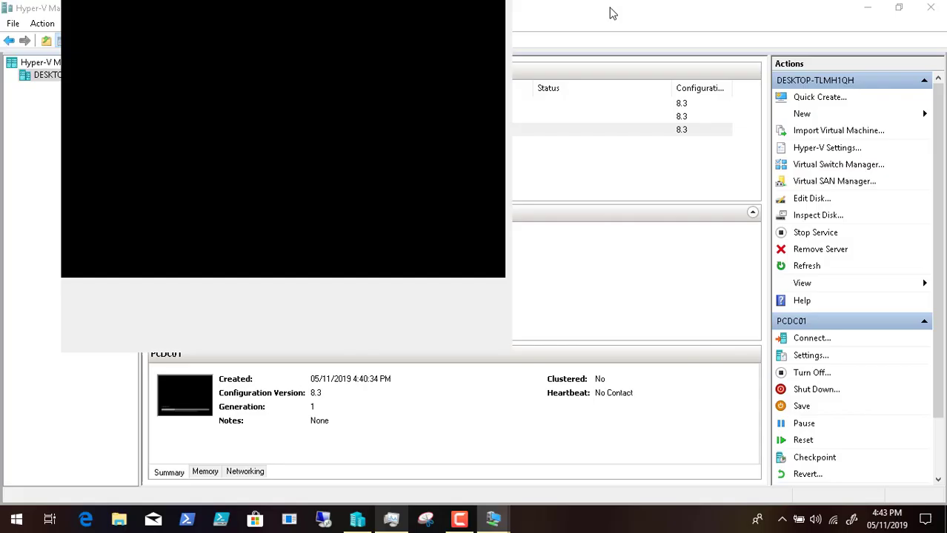
Step: Back on DCDC02, list the computers in the MDT deployment database under Advanced Configuration
mouse_move(492, 520)
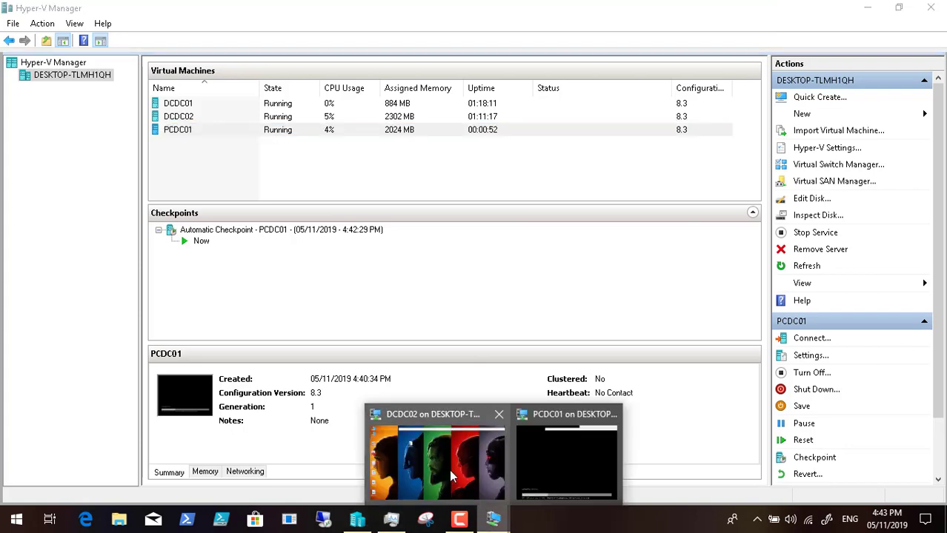
left_click(426, 456)
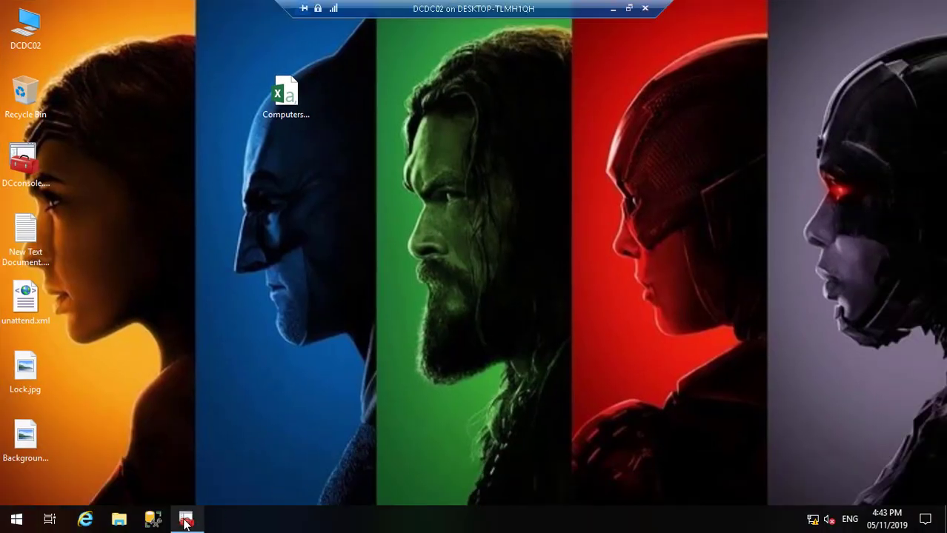
left_click(186, 519)
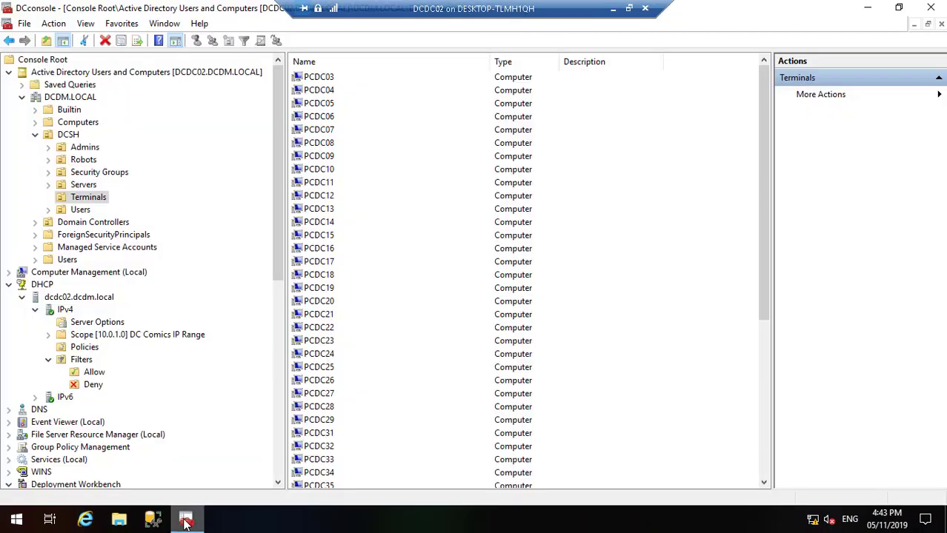
left_click(277, 456)
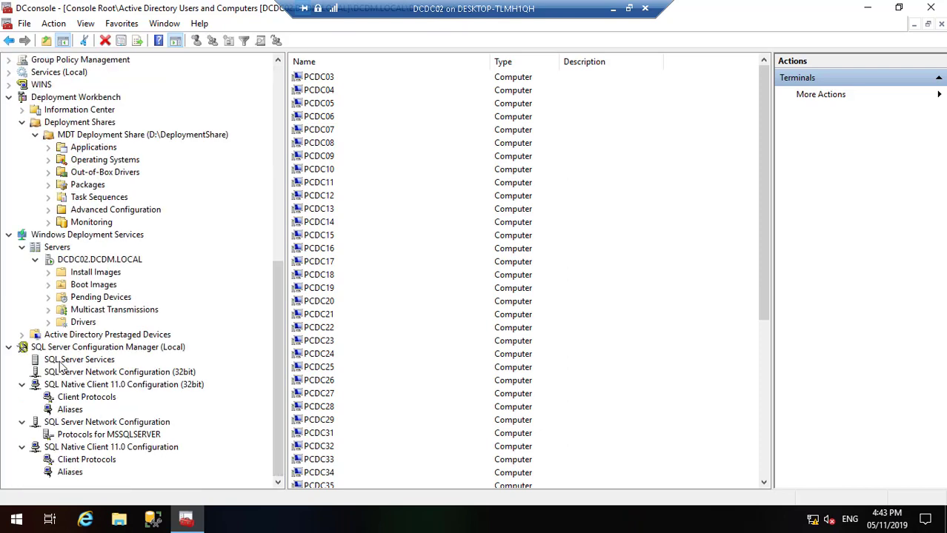
left_click(47, 213)
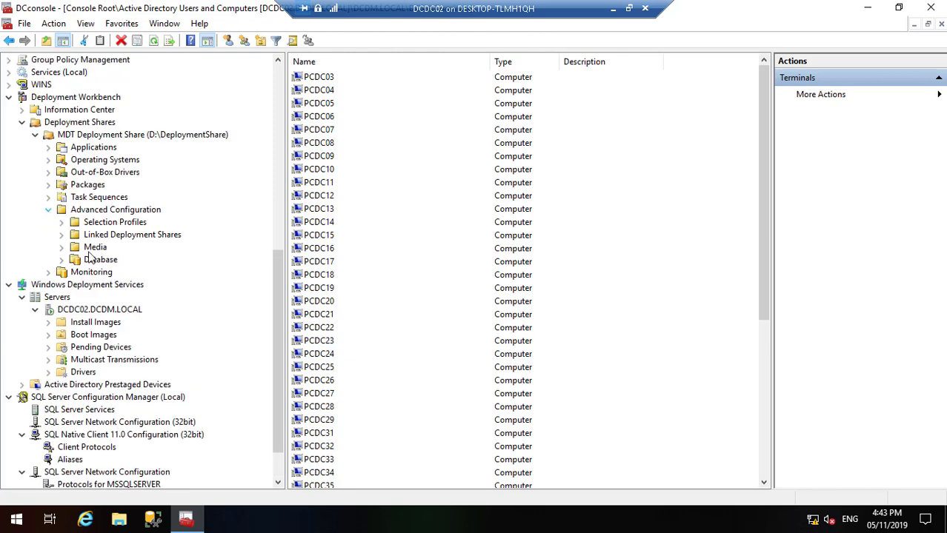
left_click(98, 260)
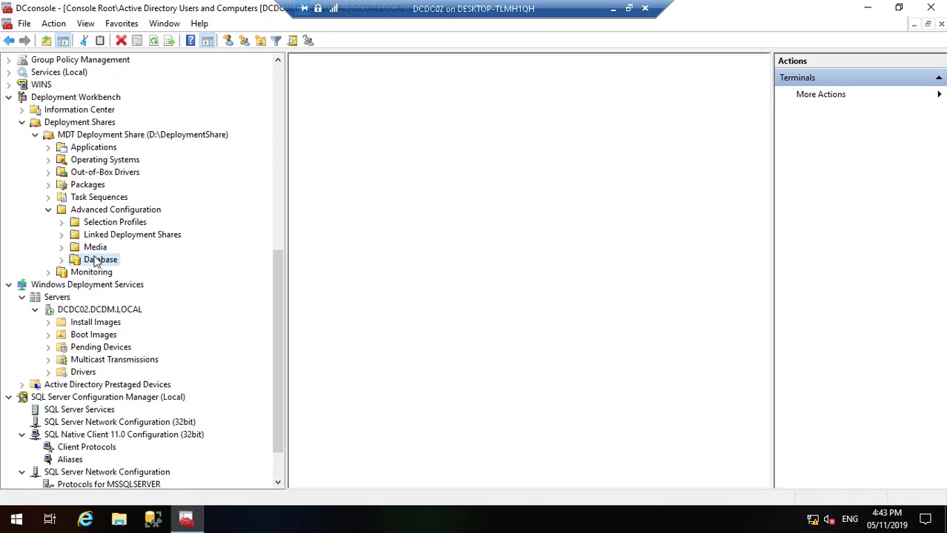
left_click(63, 260)
left_click(115, 275)
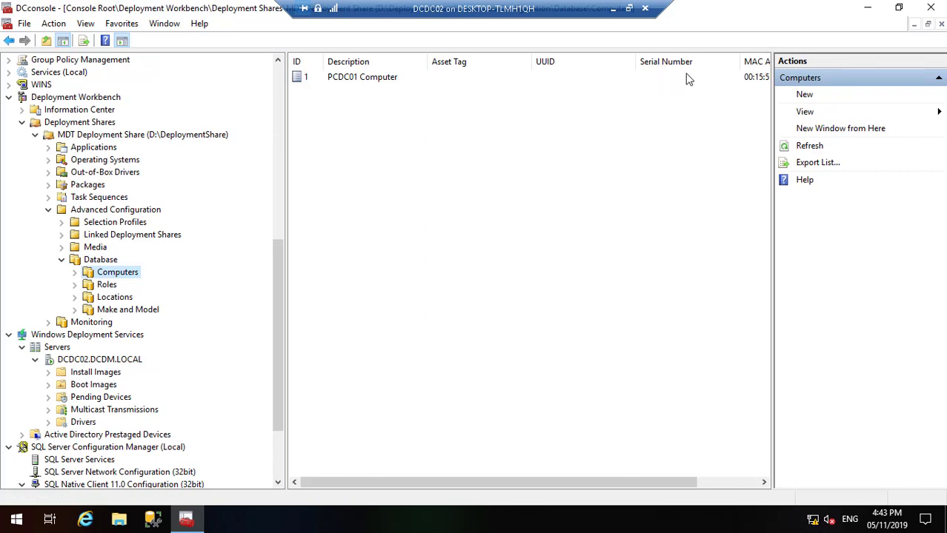
Step: Verify PCDC01 Computer's MAC address is 00:15:5D:38:01:0D, then return to the host
double_click(306, 76)
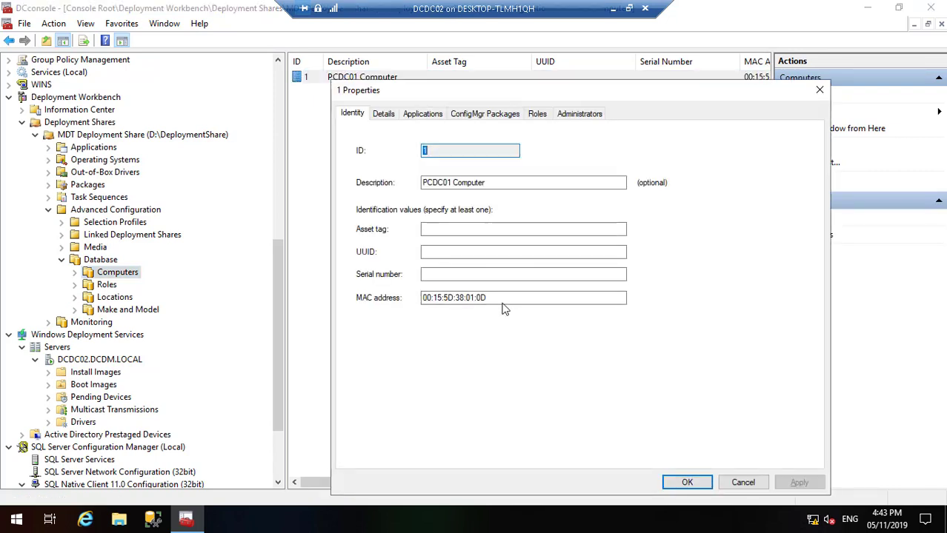
left_click(501, 299)
double_click(464, 299)
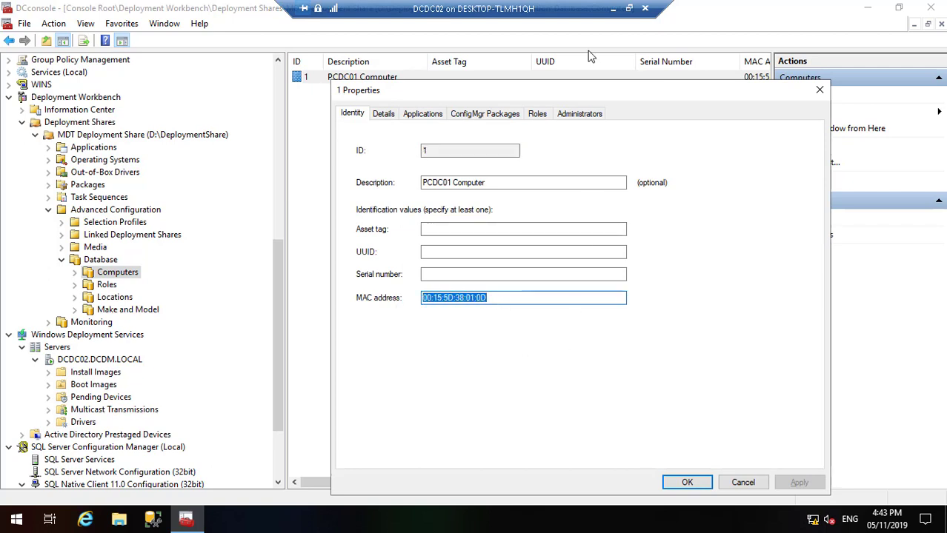
left_click(612, 9)
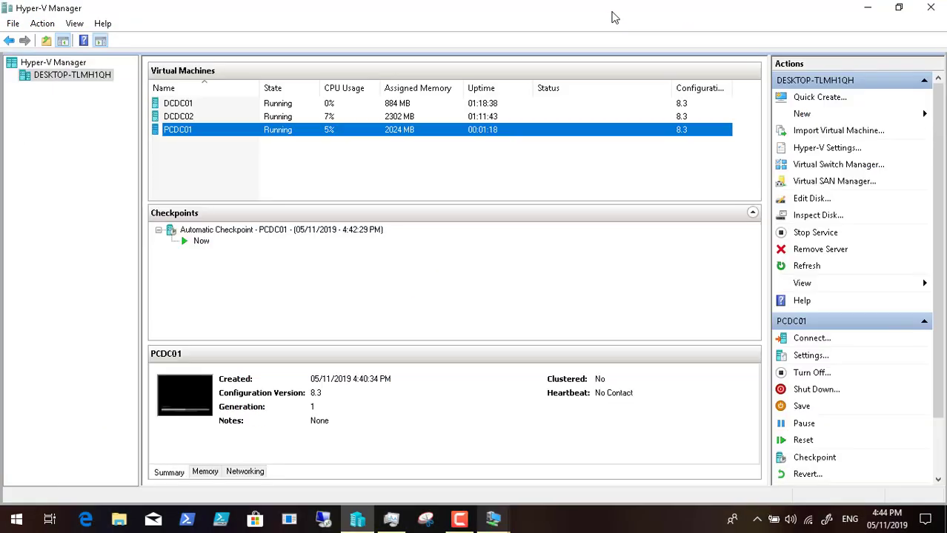
Step: Bring PCDC01's console back to the front to watch LiteTouchPE_x64.wim load
left_click(495, 521)
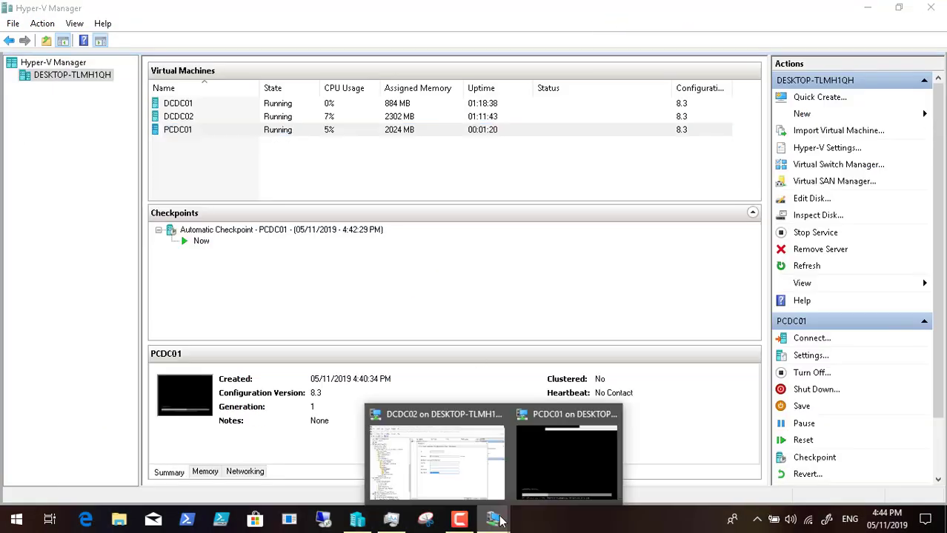
left_click(574, 459)
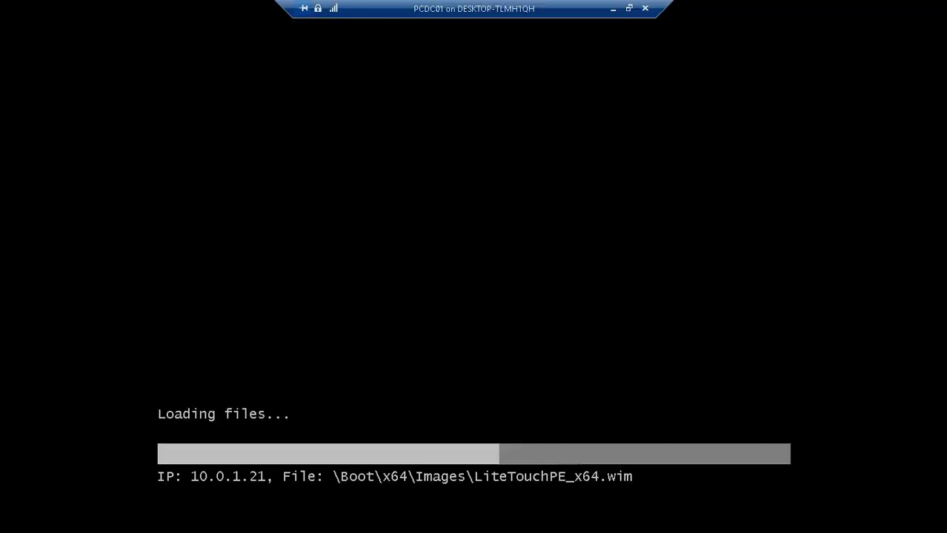
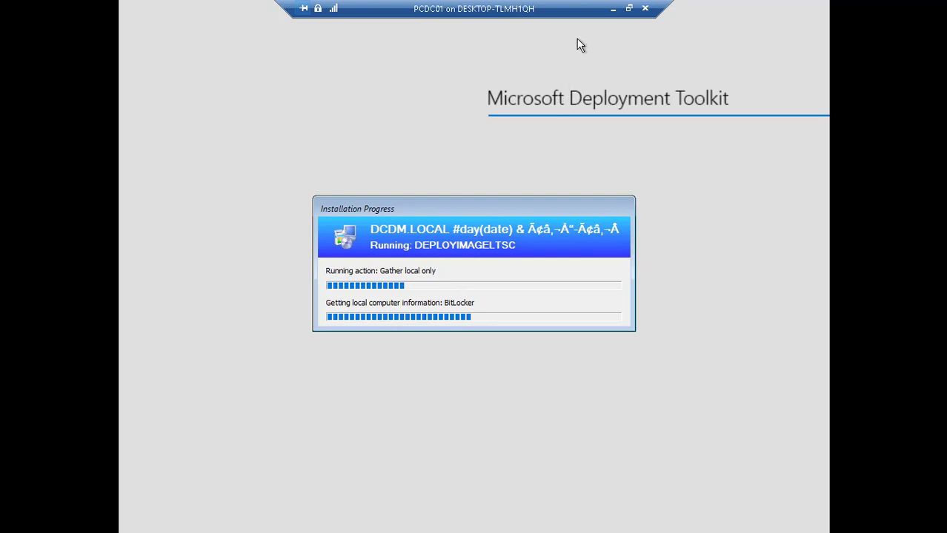
Step: Minimize the PCDC01 window, switch to DCDC02 and close the PCDC01 Computer properties
left_click(612, 11)
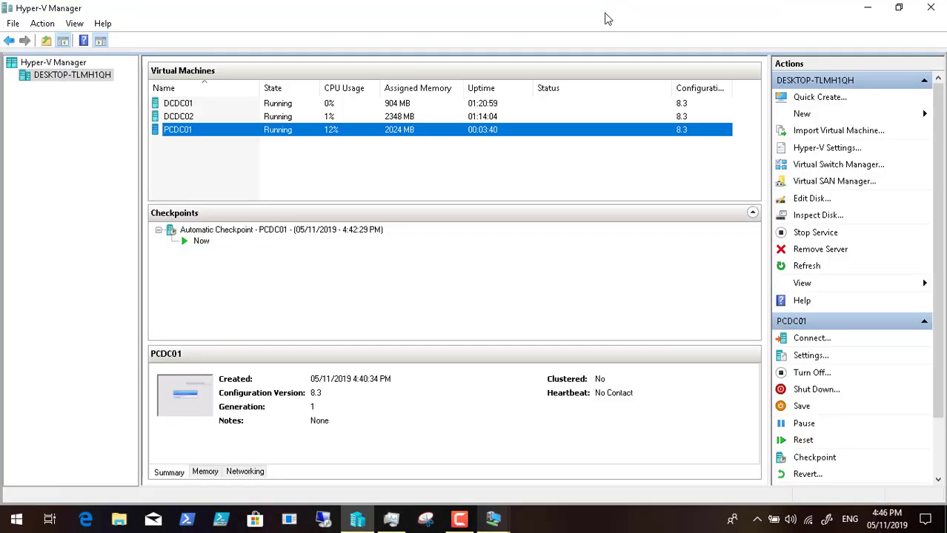
mouse_move(491, 518)
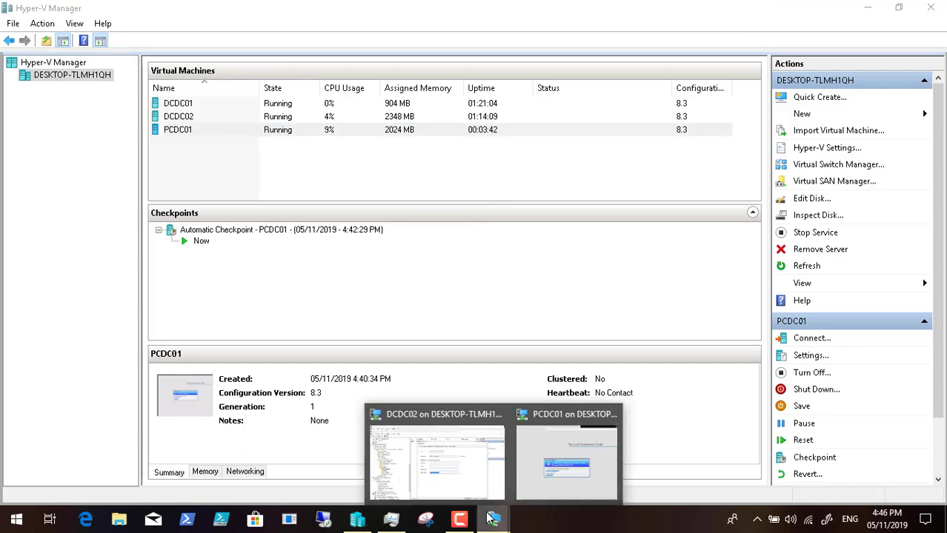
left_click(430, 450)
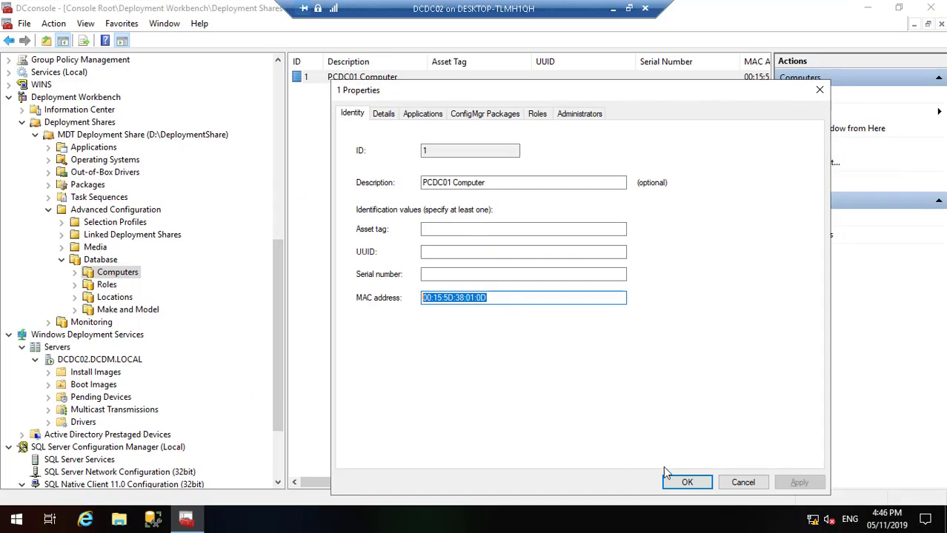
left_click(686, 482)
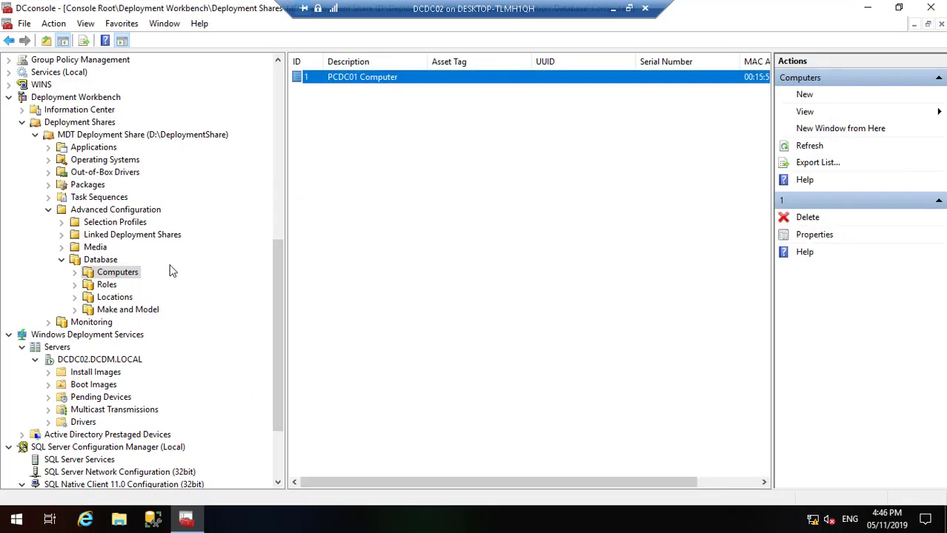
Step: Refresh the still-empty Monitoring list, then minimize Deployment Workbench to the desktop
left_click(99, 324)
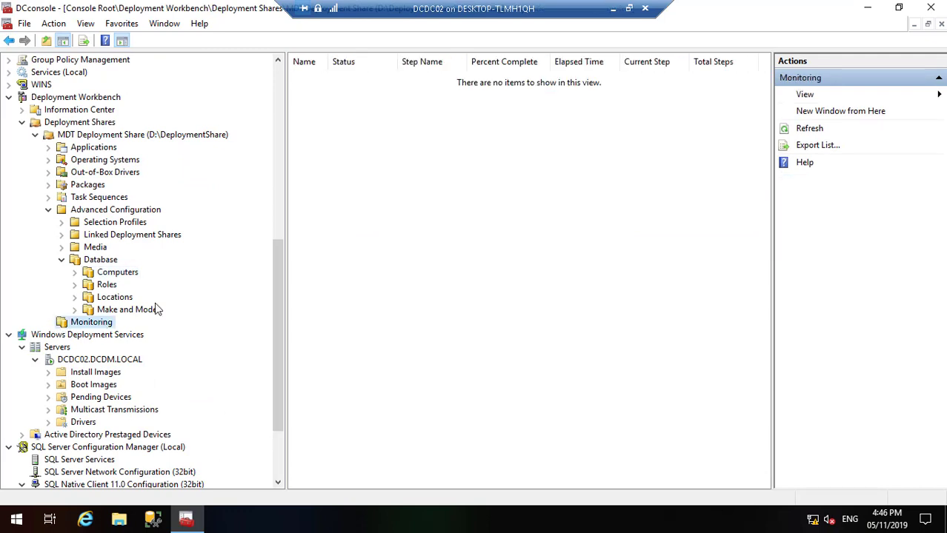
right_click(94, 330)
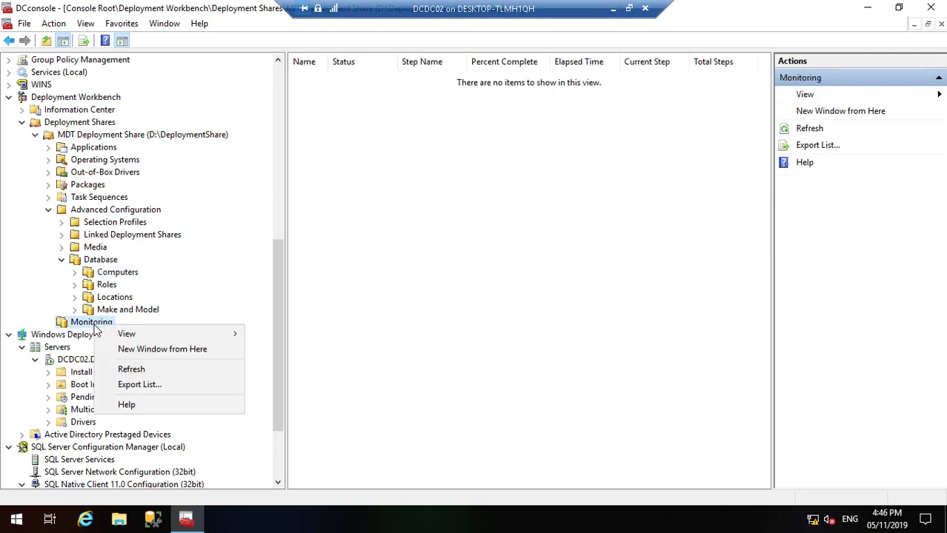
left_click(140, 373)
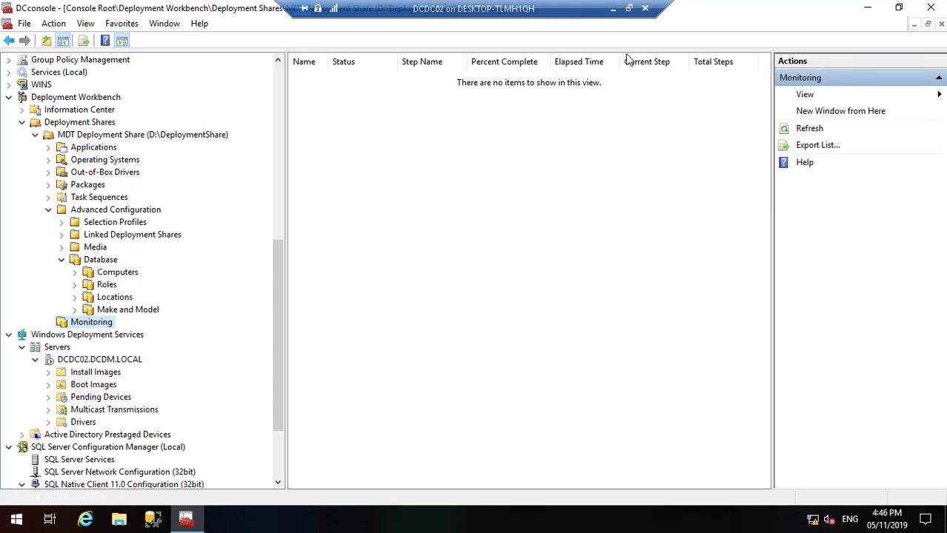
left_click(867, 7)
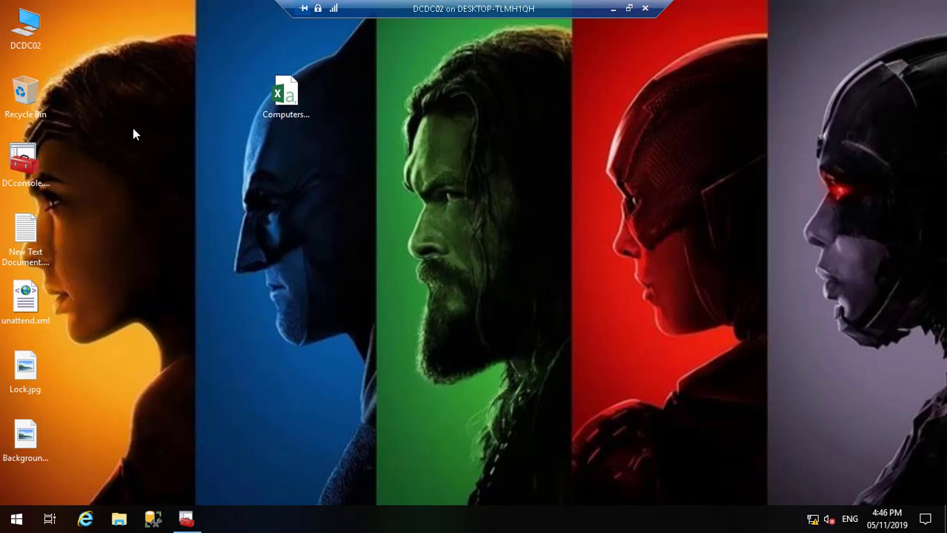
Step: Browse from This PC to D:\DeploymentLogs and open BDD.log in Notepad
double_click(30, 19)
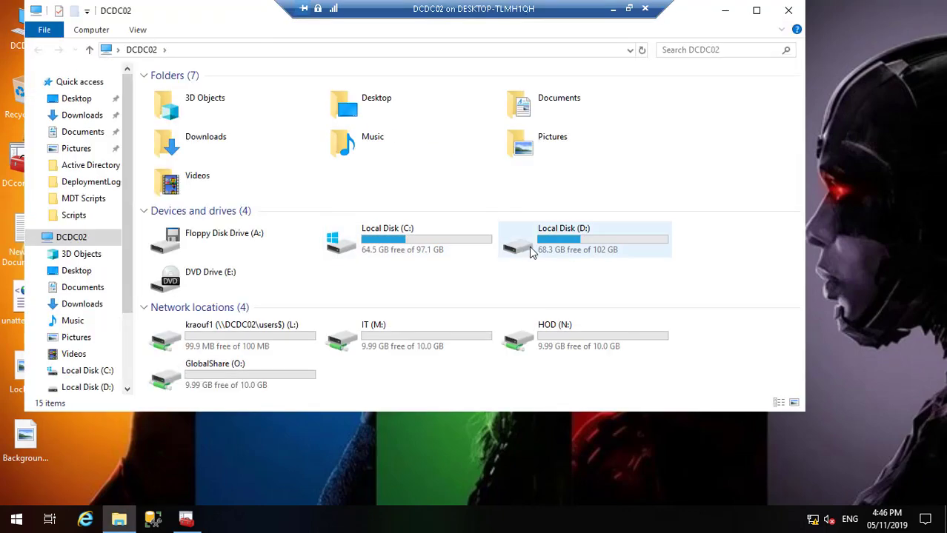
double_click(529, 251)
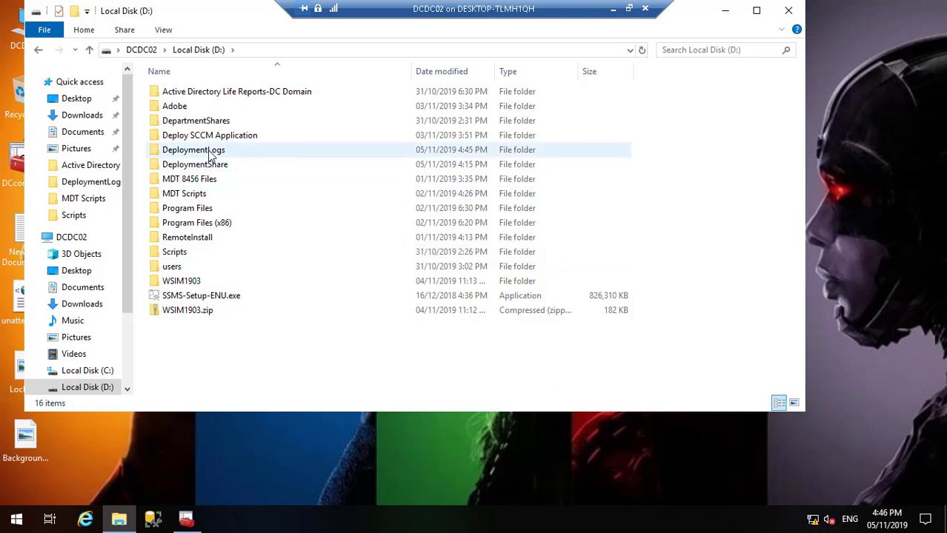
double_click(212, 153)
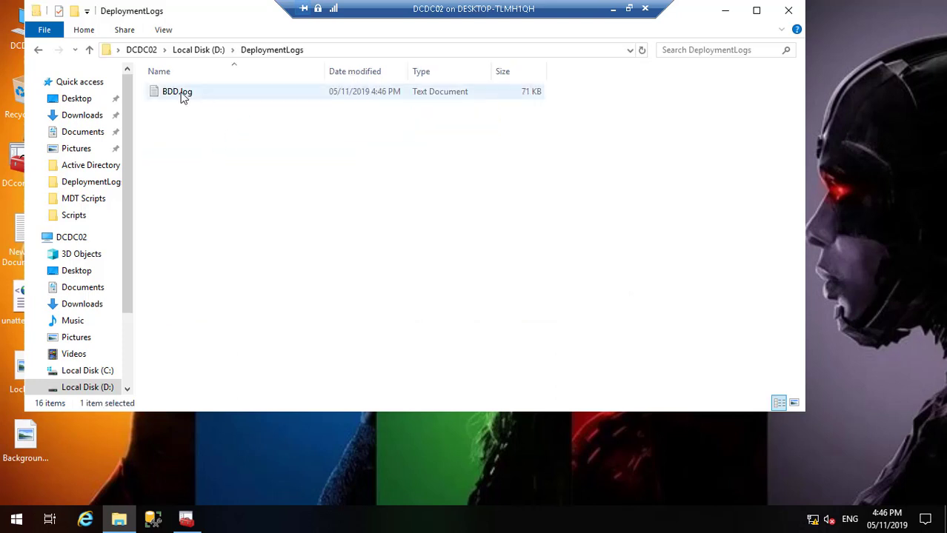
left_click(184, 99)
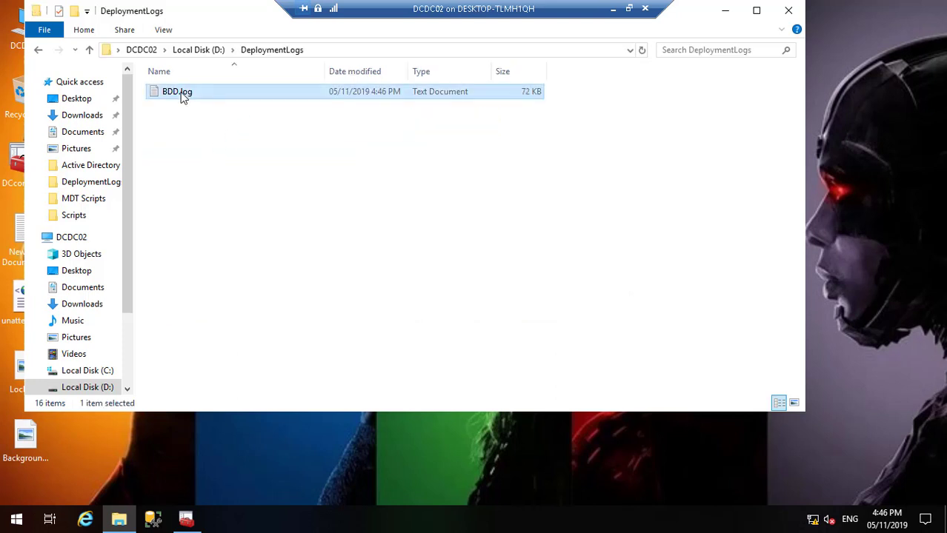
double_click(184, 98)
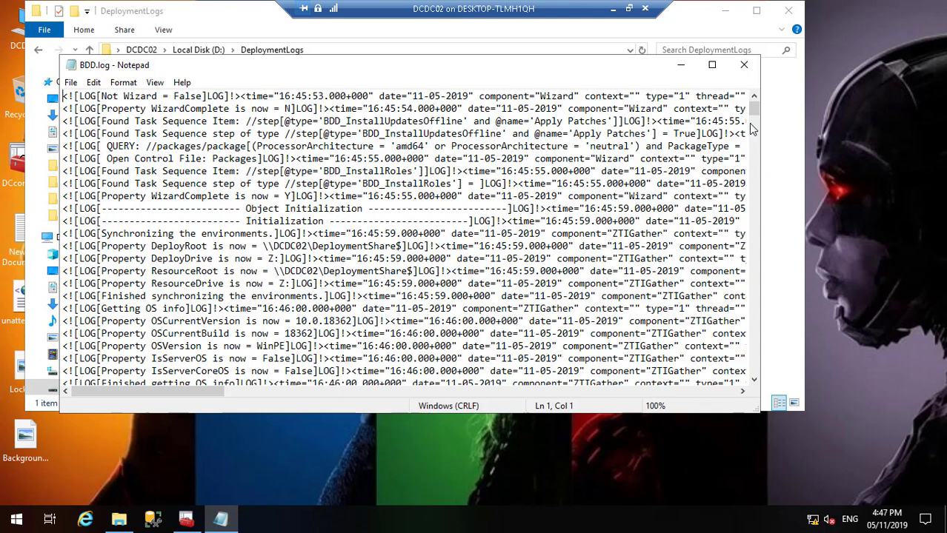
left_click_drag(752, 115, 753, 120)
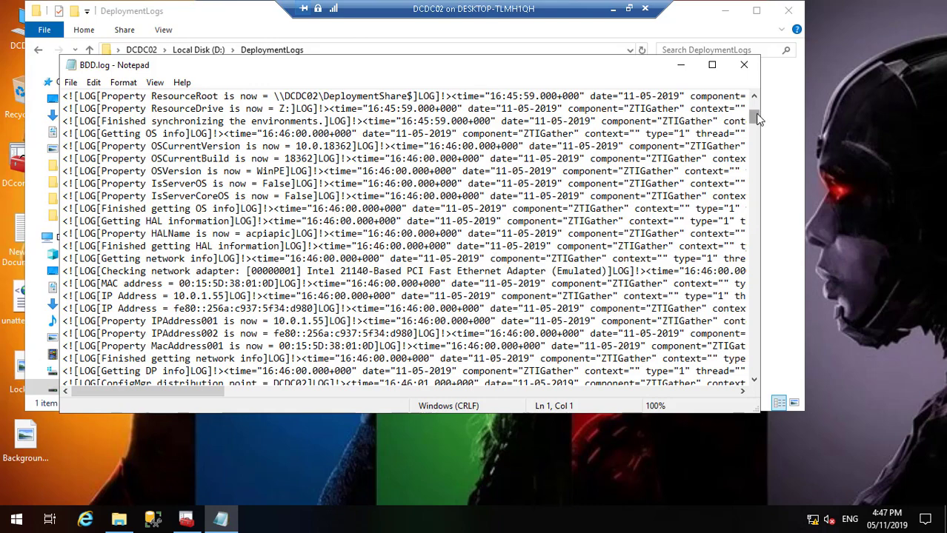
left_click_drag(756, 112, 757, 128)
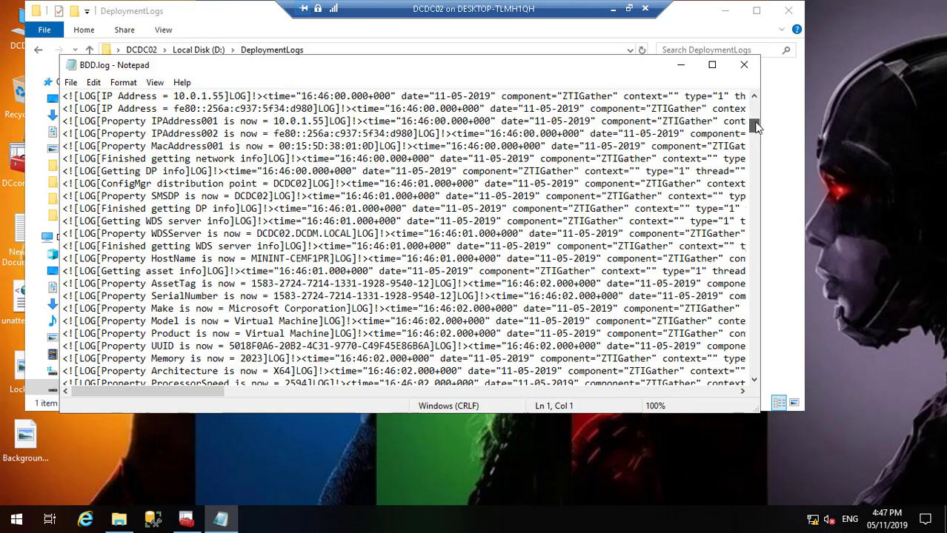
left_click_drag(757, 128, 755, 179)
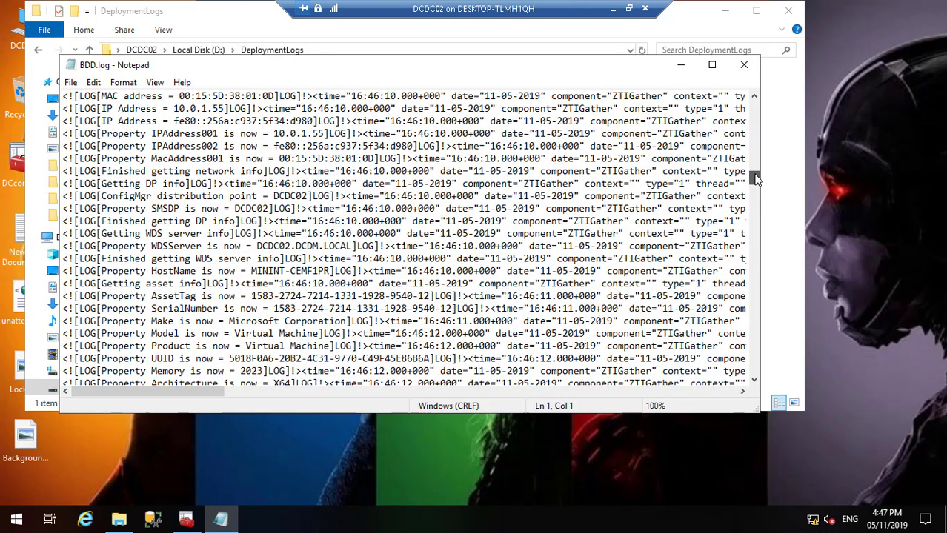
left_click_drag(756, 179, 748, 95)
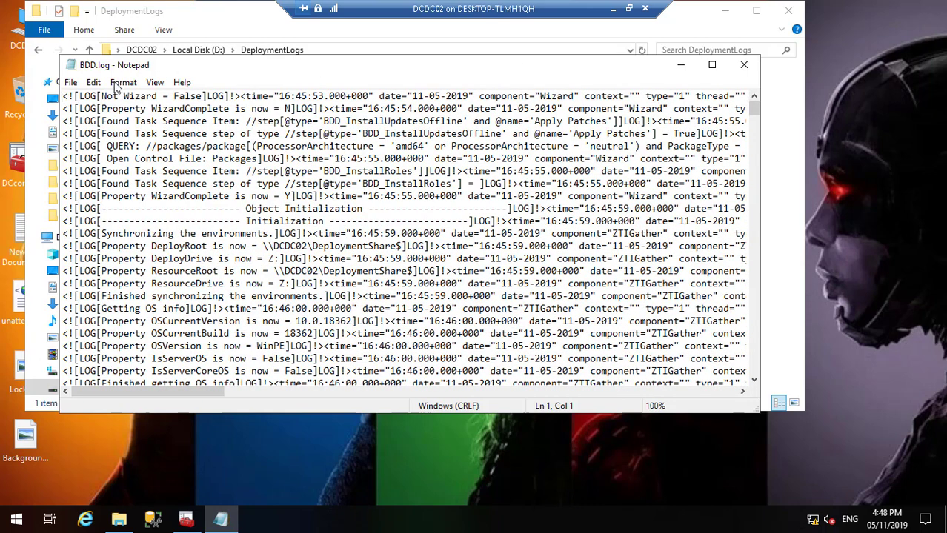
Step: Search BDD.log for 'PCDC', which is not found
left_click(93, 83)
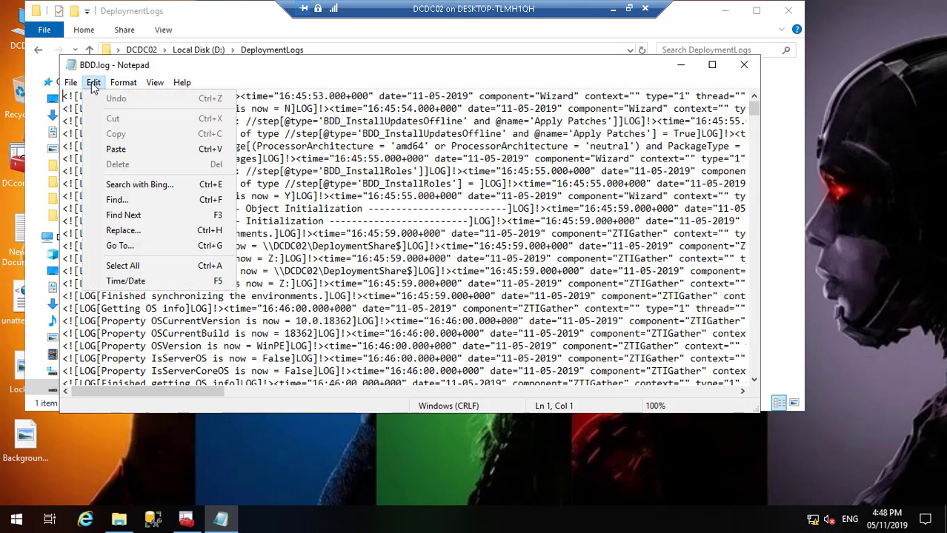
left_click(155, 211)
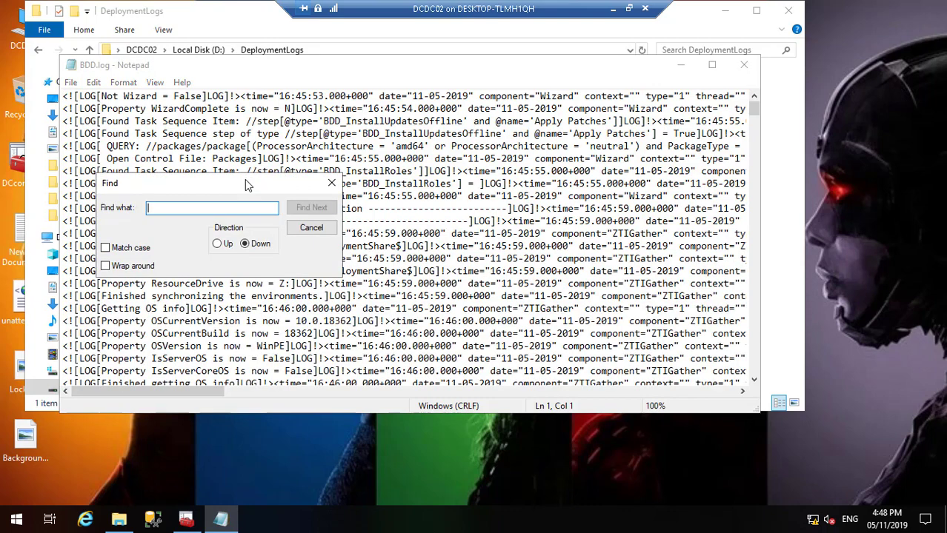
type("PCD")
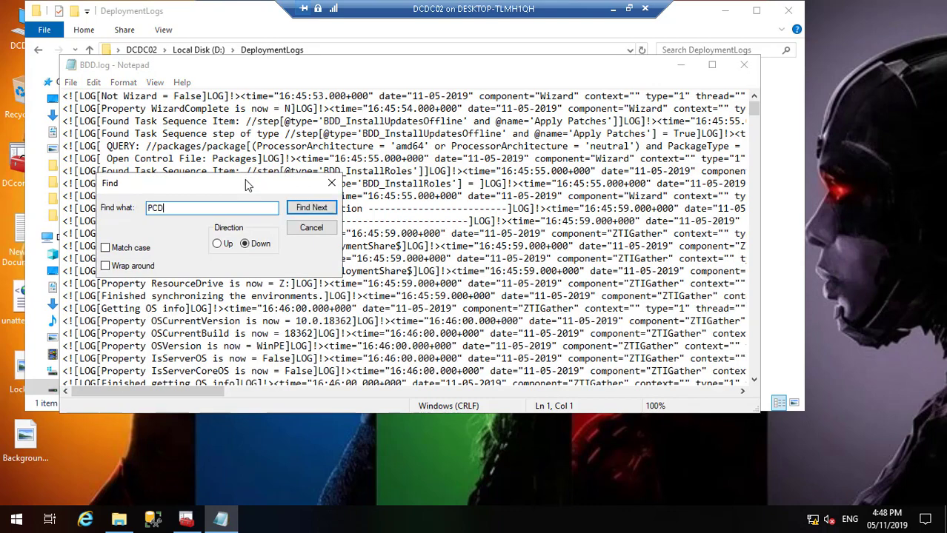
type("C")
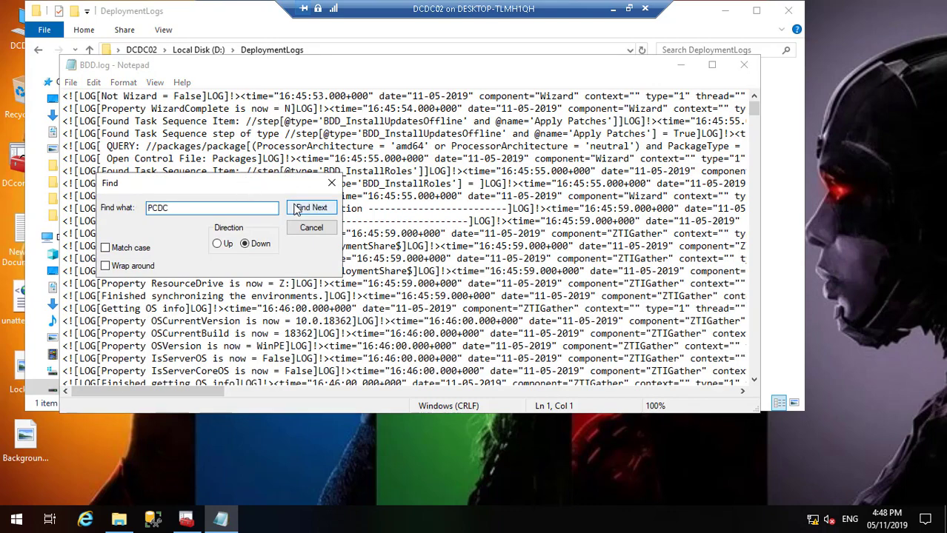
left_click(296, 209)
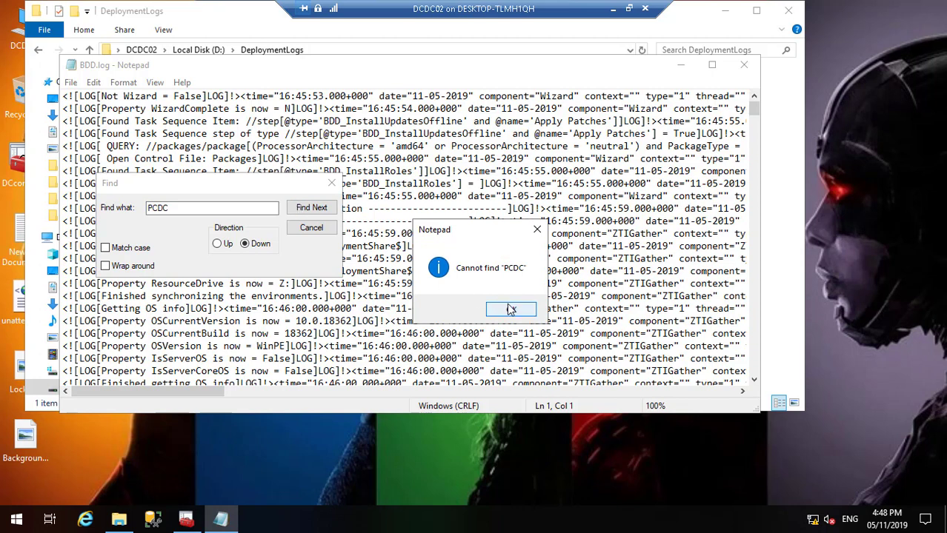
left_click(509, 310)
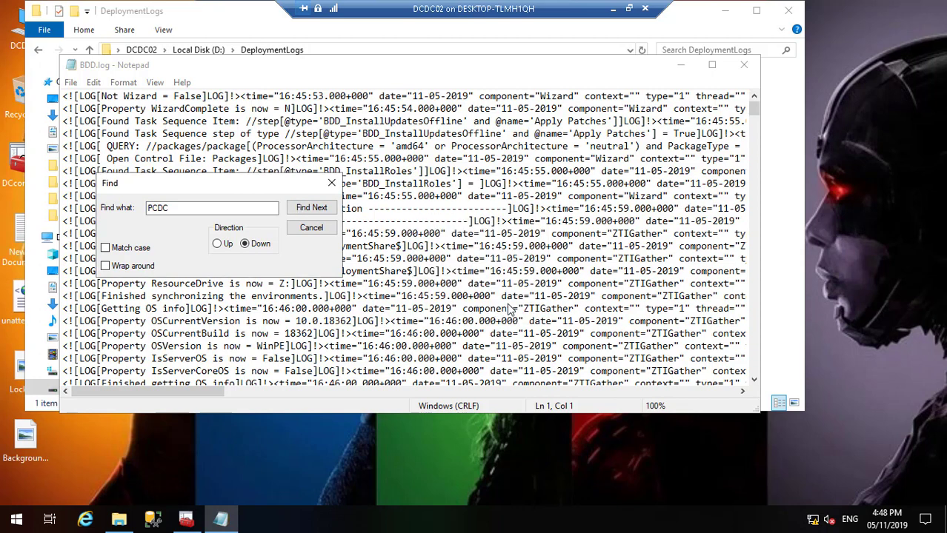
left_click(316, 232)
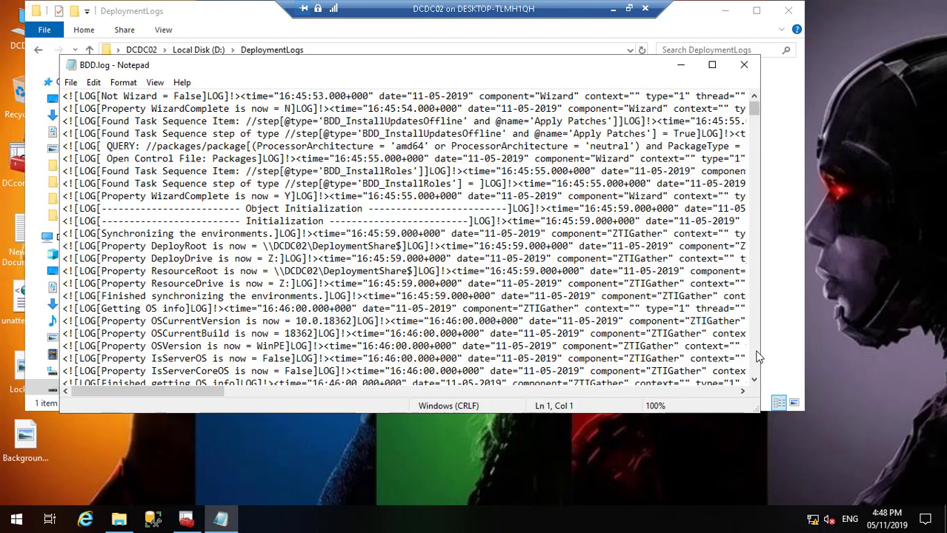
Step: Scroll BDD.log down to the HAL information and HALName entries
left_click(754, 379)
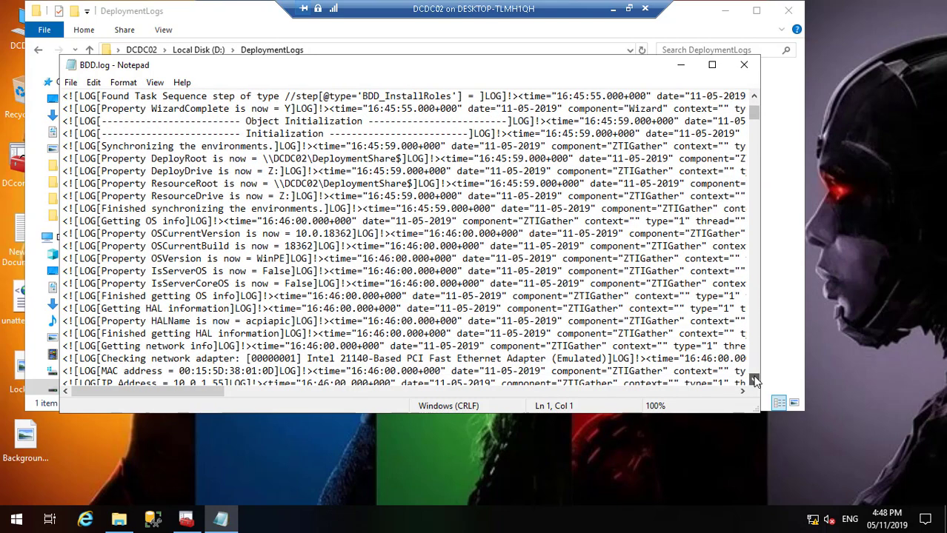
left_click(754, 379)
left_click(754, 379)
left_click(754, 379)
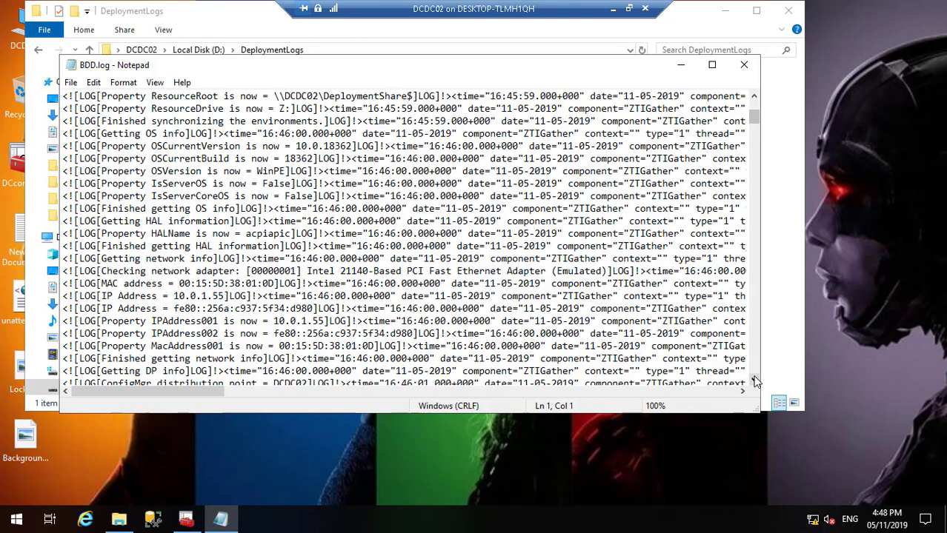
left_click(754, 379)
left_click(754, 380)
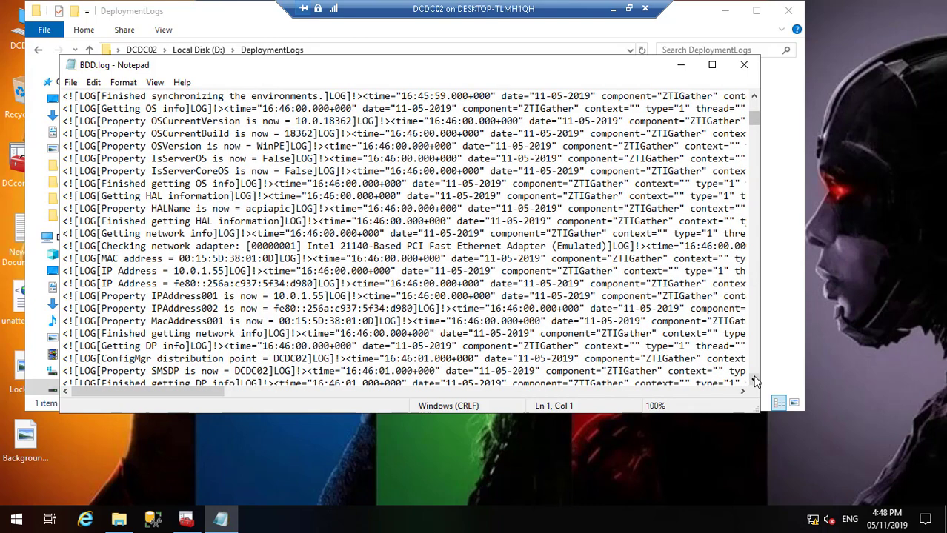
left_click(754, 379)
left_click(754, 379)
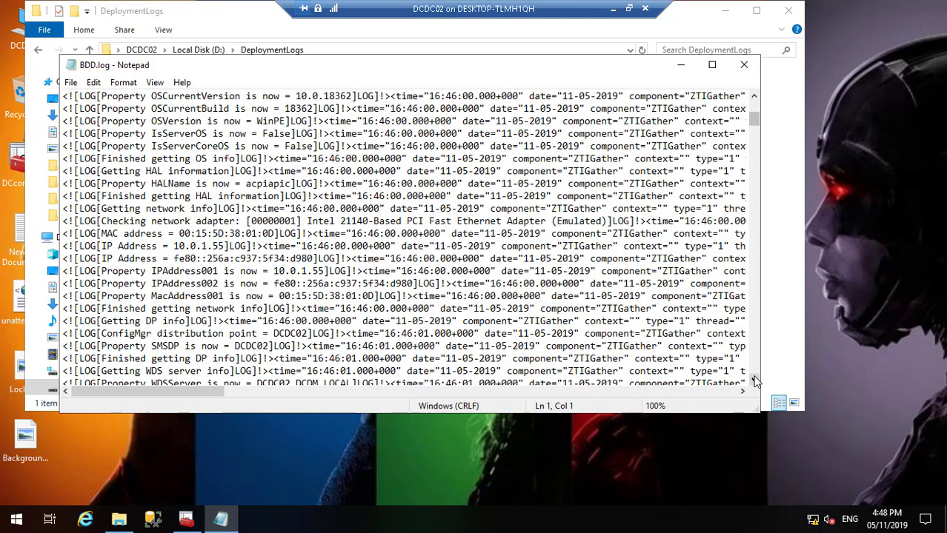
left_click(754, 379)
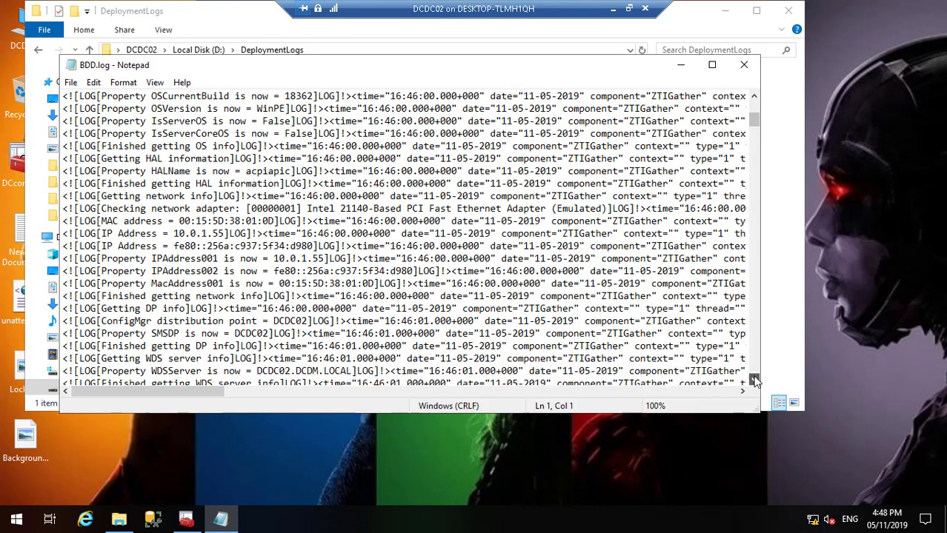
left_click(754, 379)
left_click(754, 379)
left_click(754, 379)
left_click(754, 380)
left_click(754, 379)
left_click(754, 379)
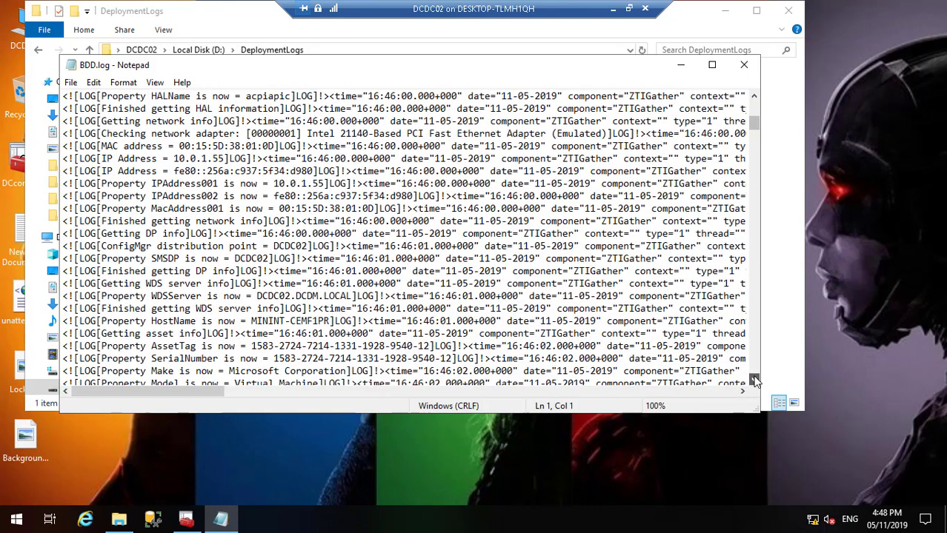
Step: Scroll on through the network adapter and IP address entries to the WDSServer line
left_click(754, 379)
left_click(754, 379)
left_click(754, 379)
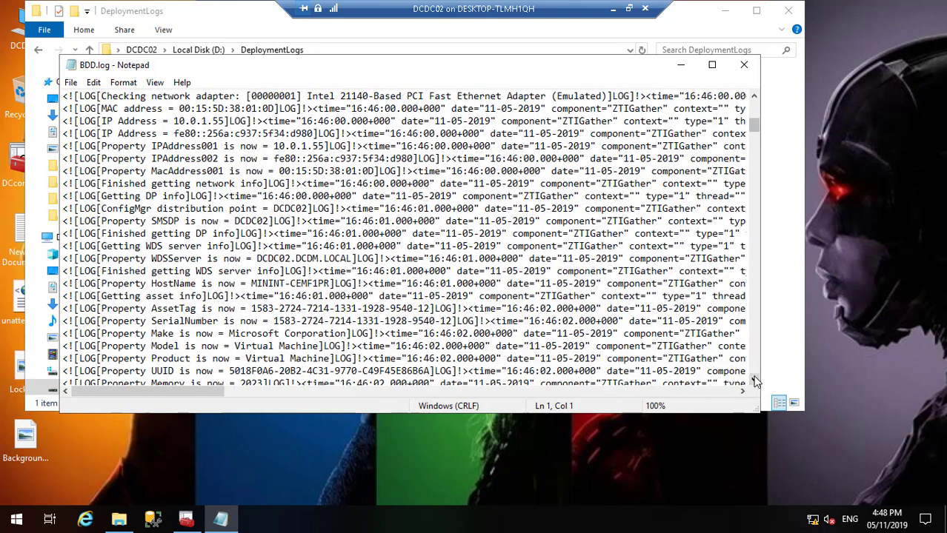
left_click(754, 380)
left_click(754, 379)
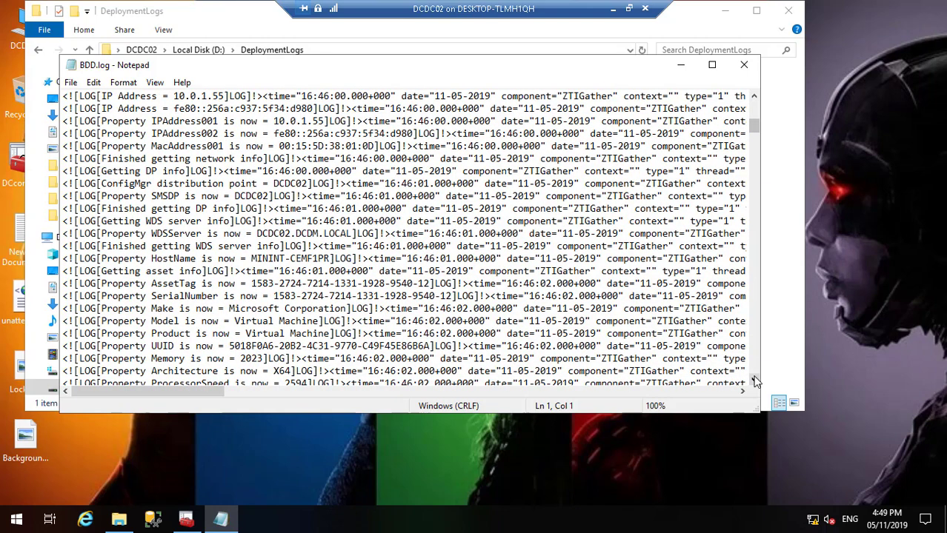
left_click(754, 380)
left_click(754, 379)
left_click(754, 379)
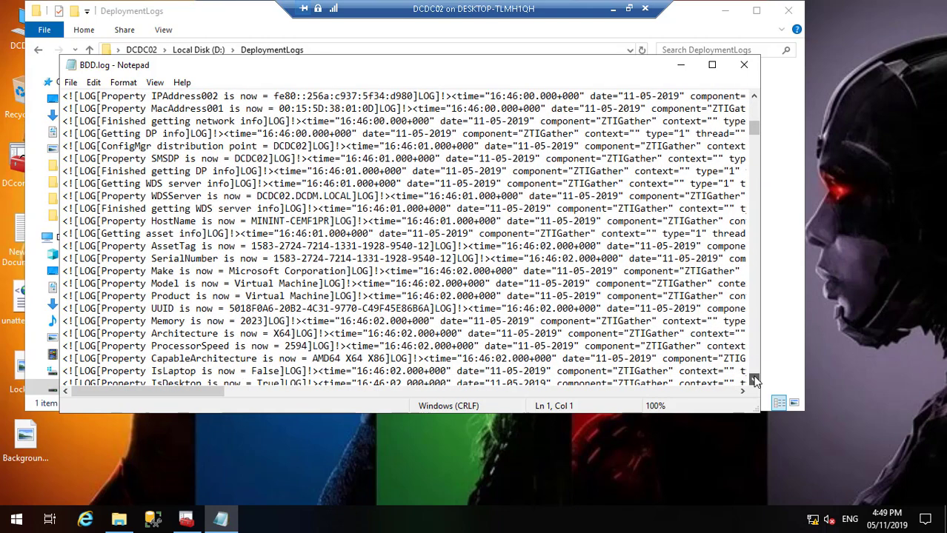
left_click(754, 379)
left_click(754, 379)
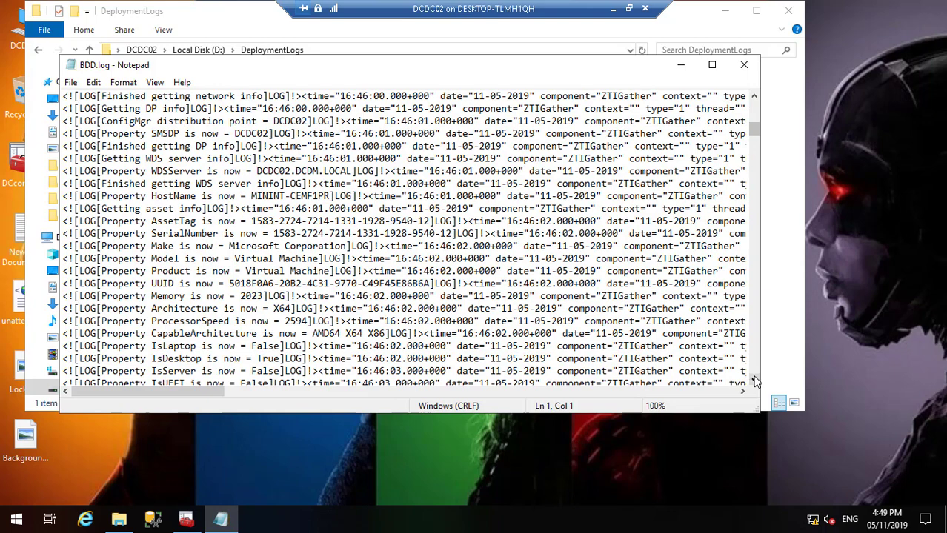
left_click(754, 379)
left_click(754, 379)
left_click(754, 379)
left_click(754, 379)
left_click(754, 379)
left_click(754, 379)
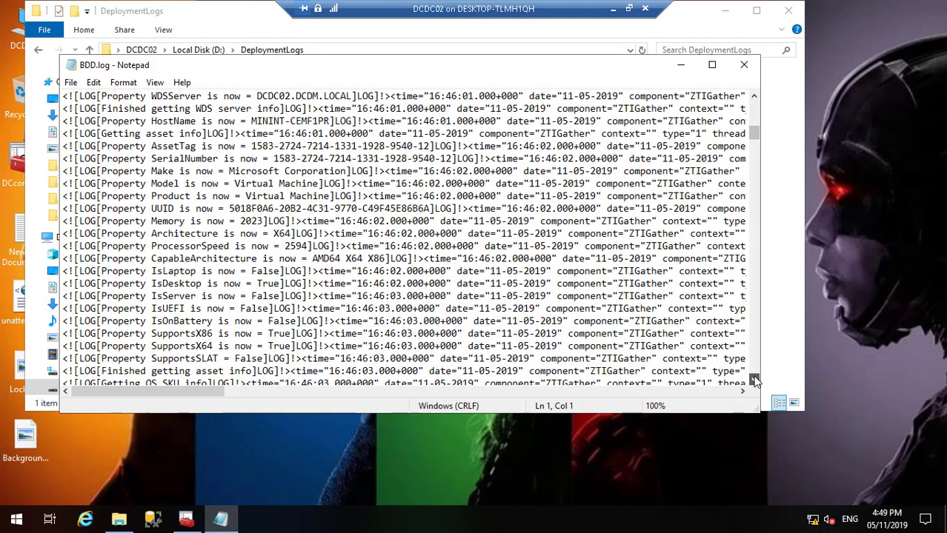
left_click(754, 379)
left_click(754, 379)
left_click(754, 380)
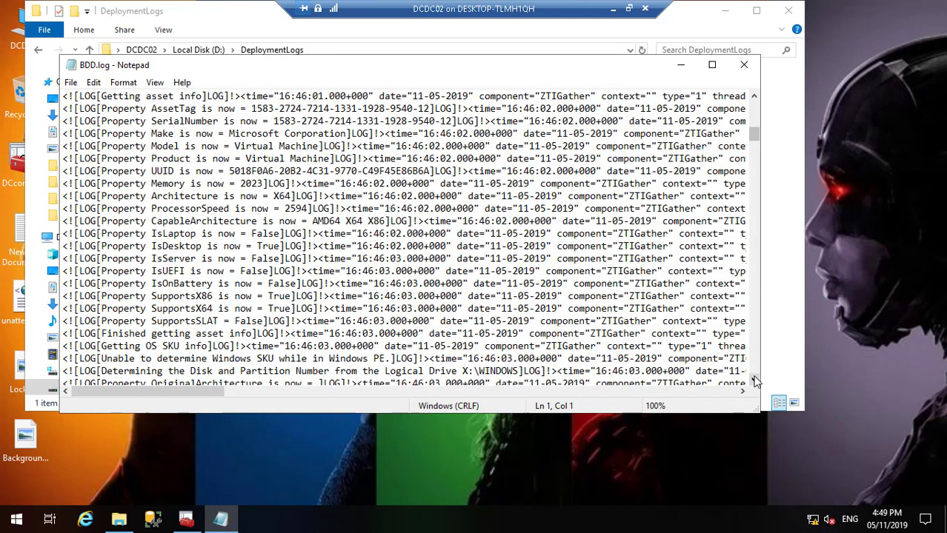
Step: Scroll through the hardware model, ProcessorSpeed, IsOnBattery, disk and virtualization entries
left_click(754, 379)
left_click(754, 379)
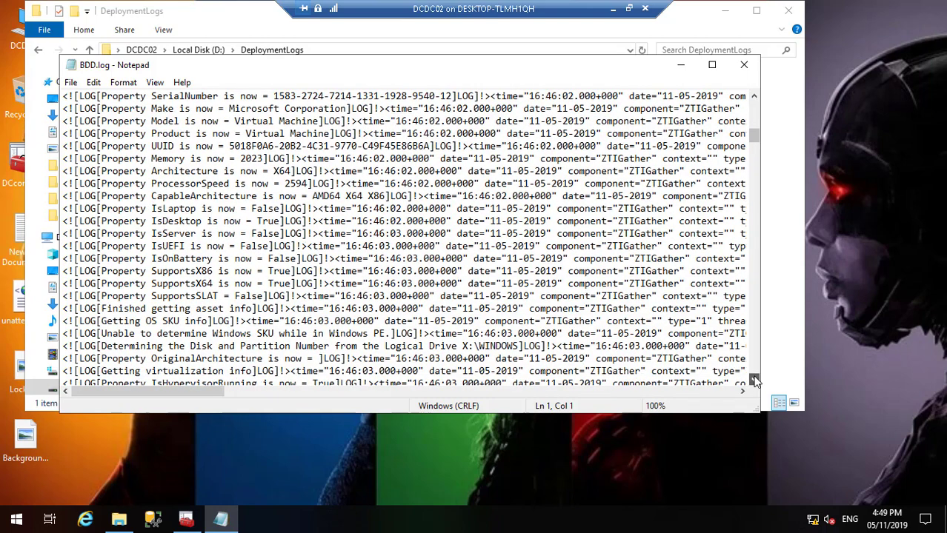
left_click(754, 380)
left_click(754, 380)
left_click(754, 379)
left_click(754, 379)
left_click(754, 380)
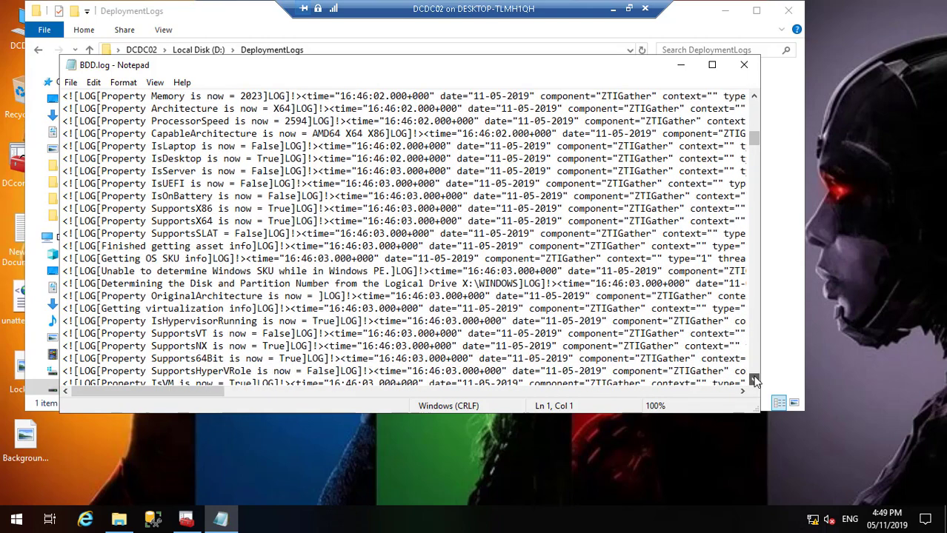
left_click(754, 379)
left_click(754, 380)
left_click(754, 380)
left_click(754, 380)
left_click(754, 380)
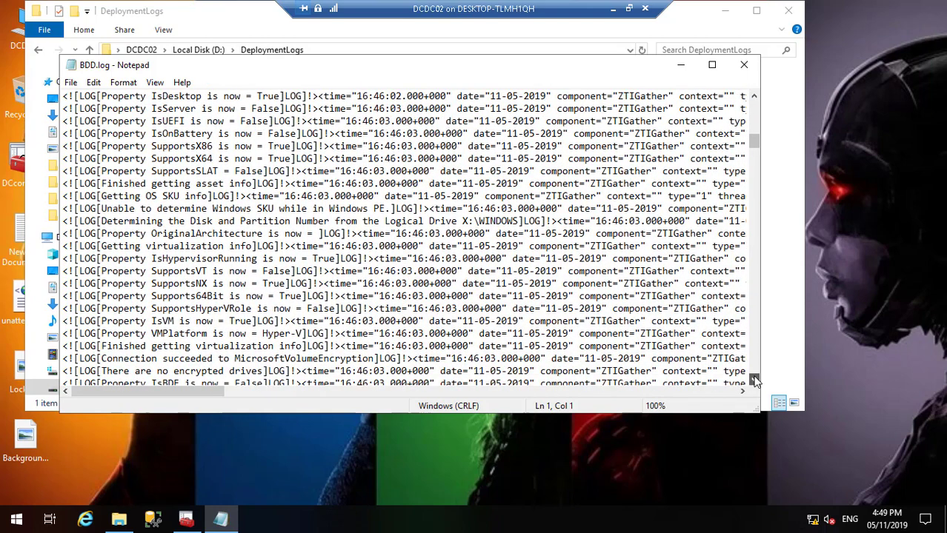
left_click(754, 380)
left_click(754, 380)
left_click(754, 379)
left_click(754, 379)
left_click(754, 379)
left_click(754, 380)
left_click(754, 379)
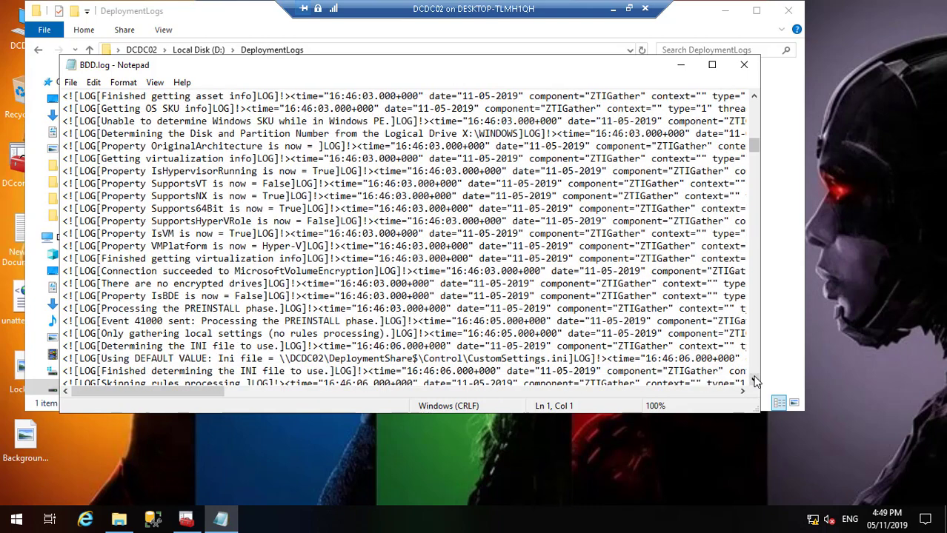
left_click(754, 379)
left_click(754, 379)
left_click(754, 379)
left_click(754, 379)
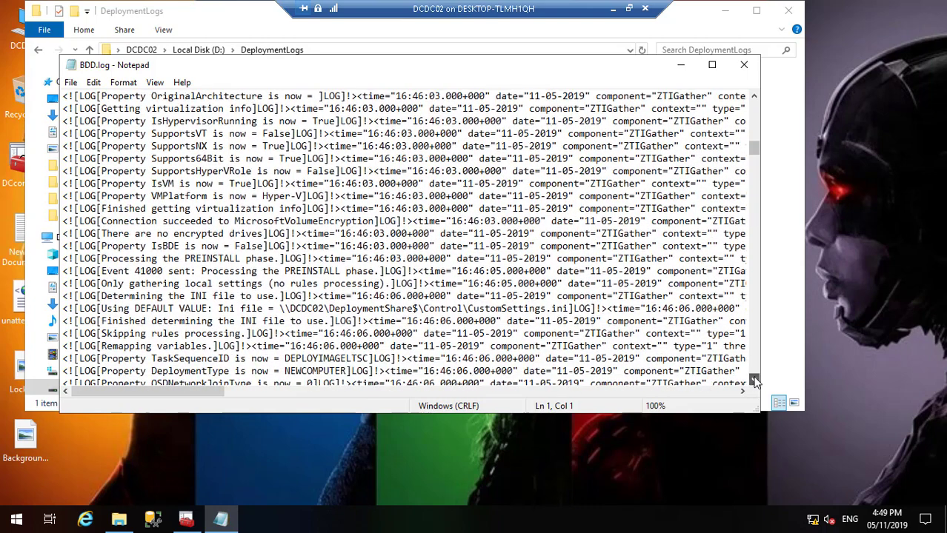
left_click(754, 380)
left_click(754, 379)
left_click(754, 380)
left_click(754, 379)
left_click(754, 380)
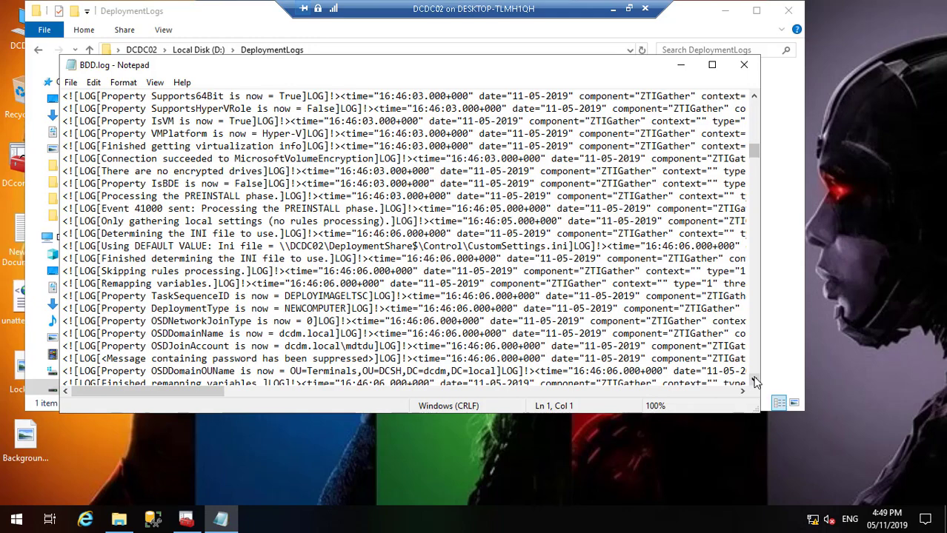
Step: Scroll past the PREINSTALL entries into the second ZTIGather pass and its DP info
left_click(754, 381)
left_click(754, 381)
left_click(754, 381)
left_click(754, 380)
left_click(754, 381)
left_click(754, 381)
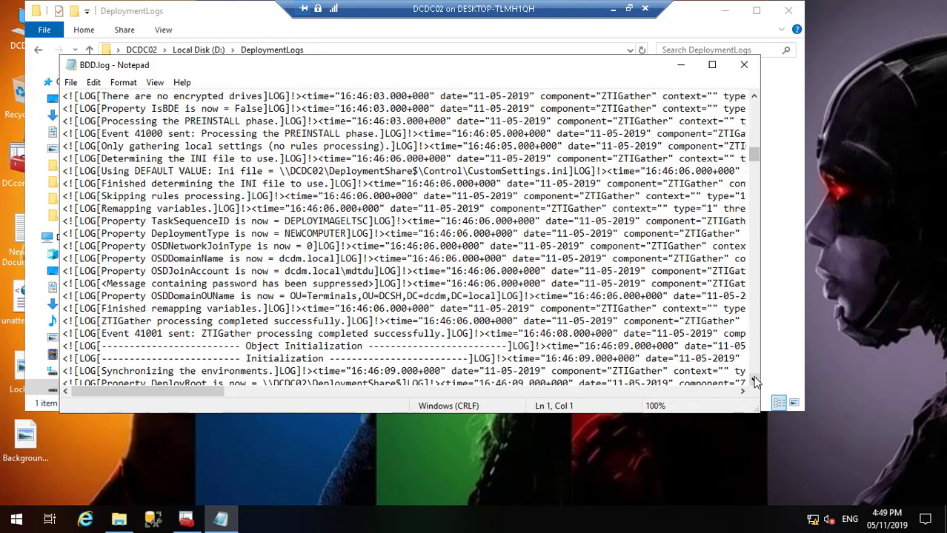
left_click(754, 380)
double_click(754, 381)
triple_click(754, 381)
double_click(754, 381)
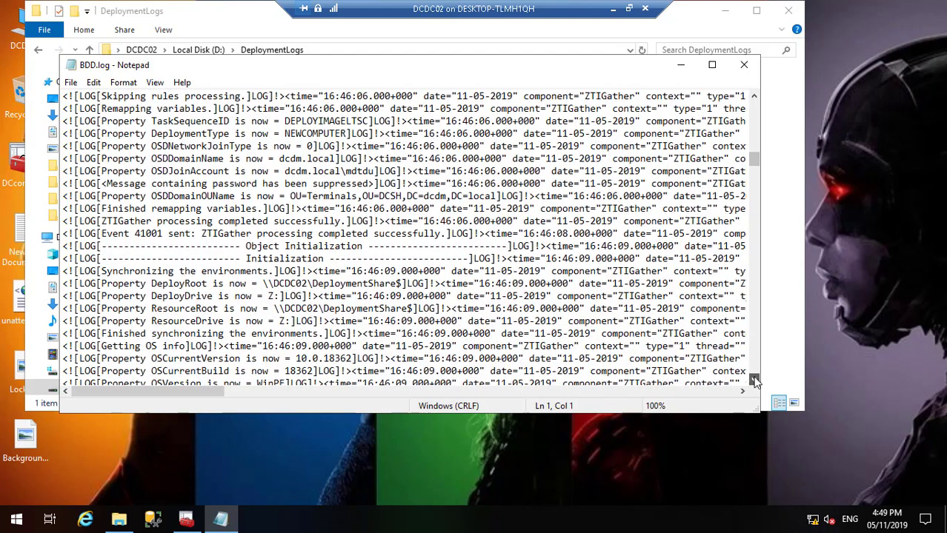
double_click(754, 381)
double_click(754, 380)
double_click(754, 380)
triple_click(754, 381)
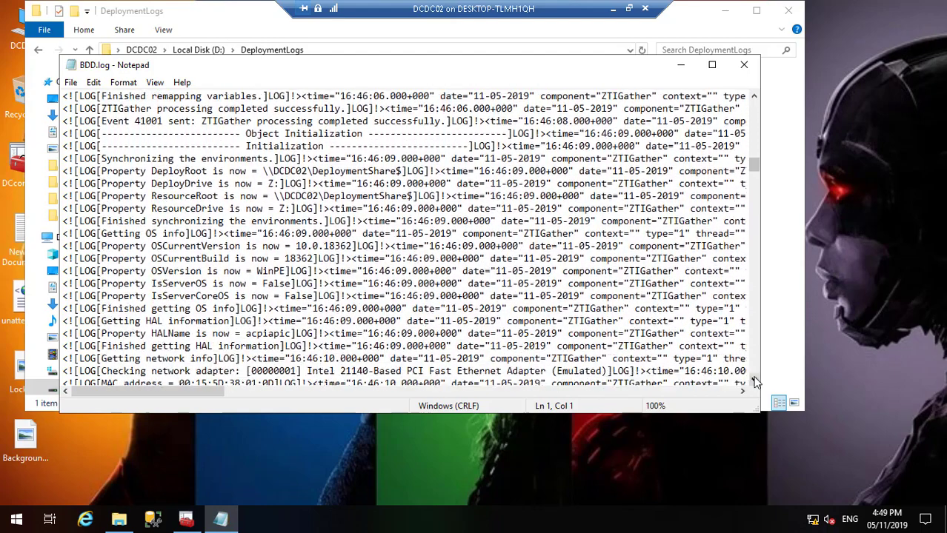
double_click(754, 380)
double_click(754, 381)
double_click(754, 381)
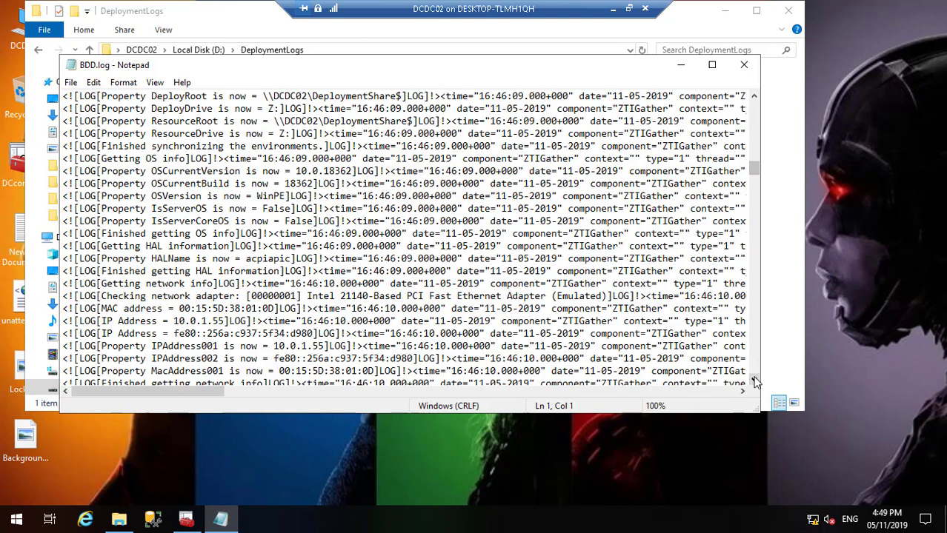
left_click(754, 381)
double_click(754, 380)
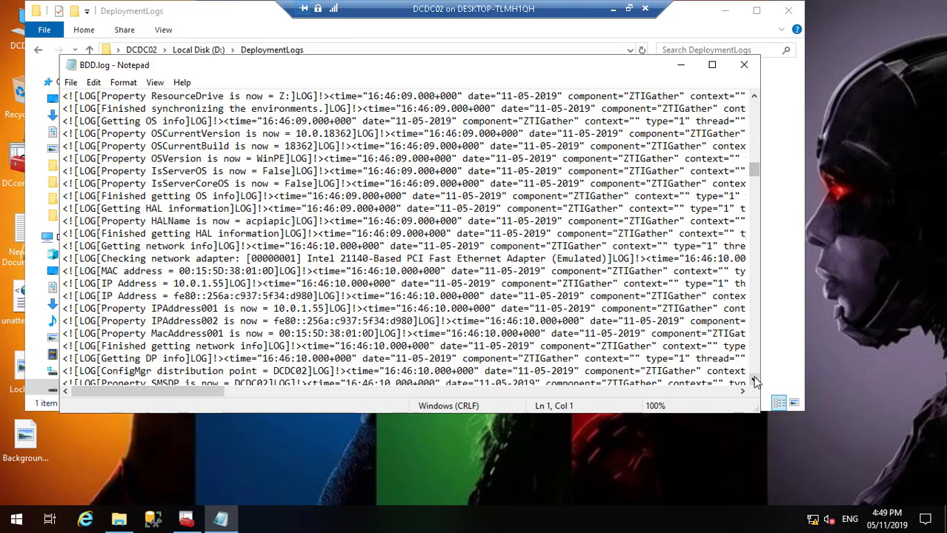
left_click(754, 380)
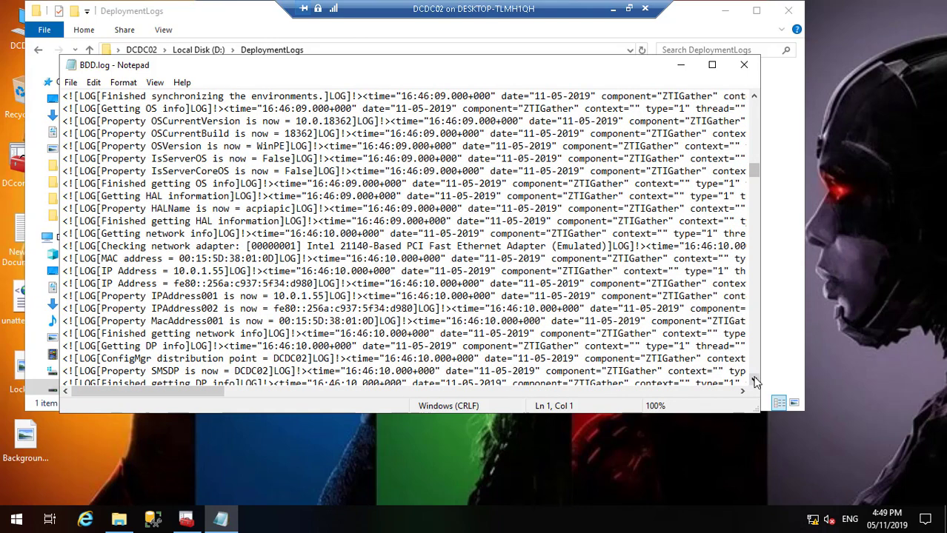
double_click(754, 381)
left_click(754, 381)
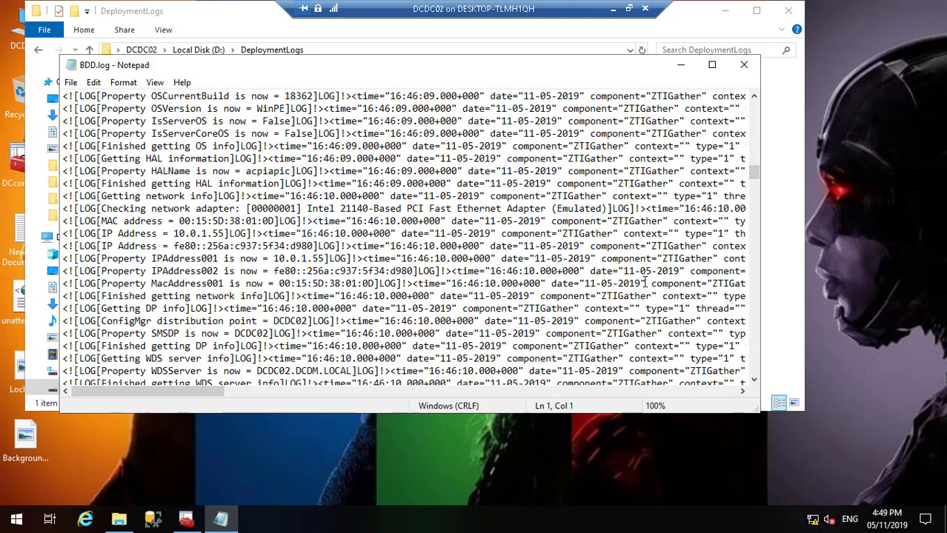
Step: Close BDD.log and refresh the DeploymentLogs folder listing
left_click(743, 65)
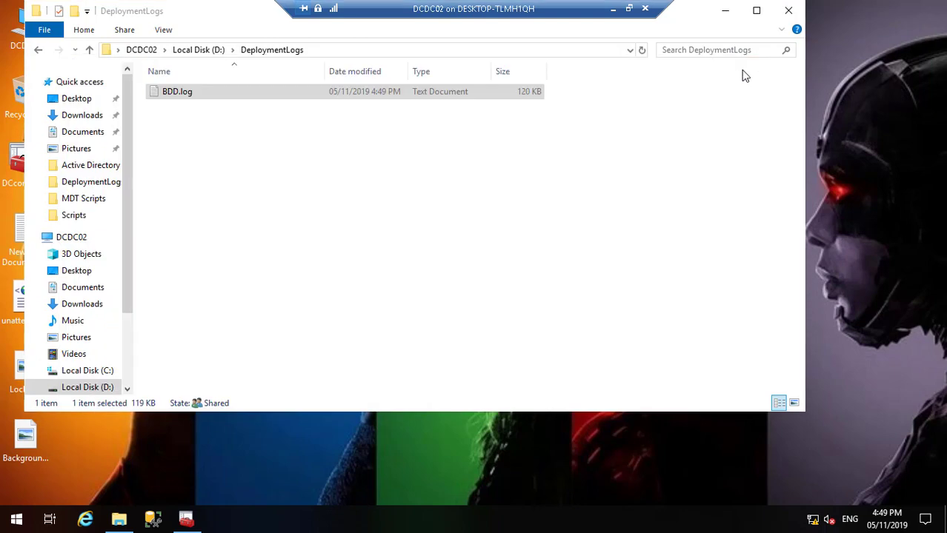
left_click(543, 178)
right_click(543, 178)
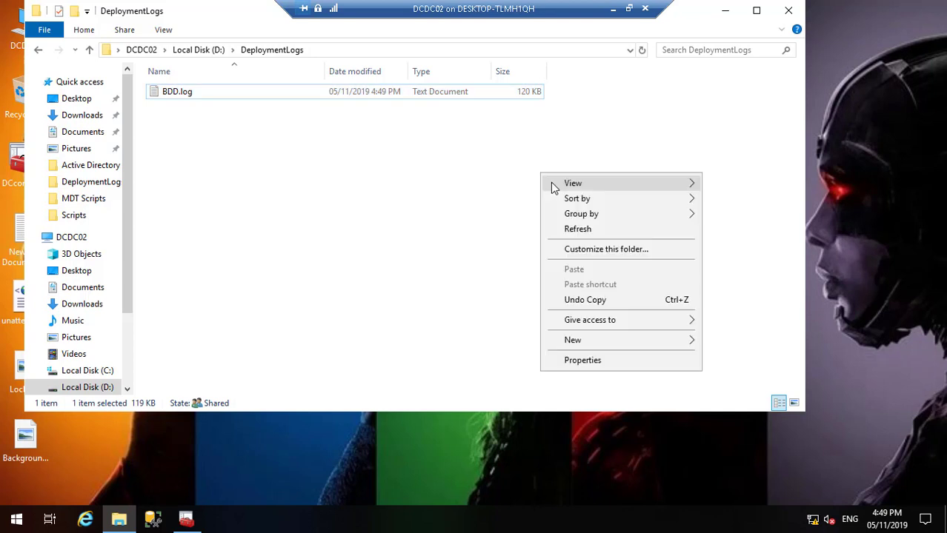
left_click(581, 233)
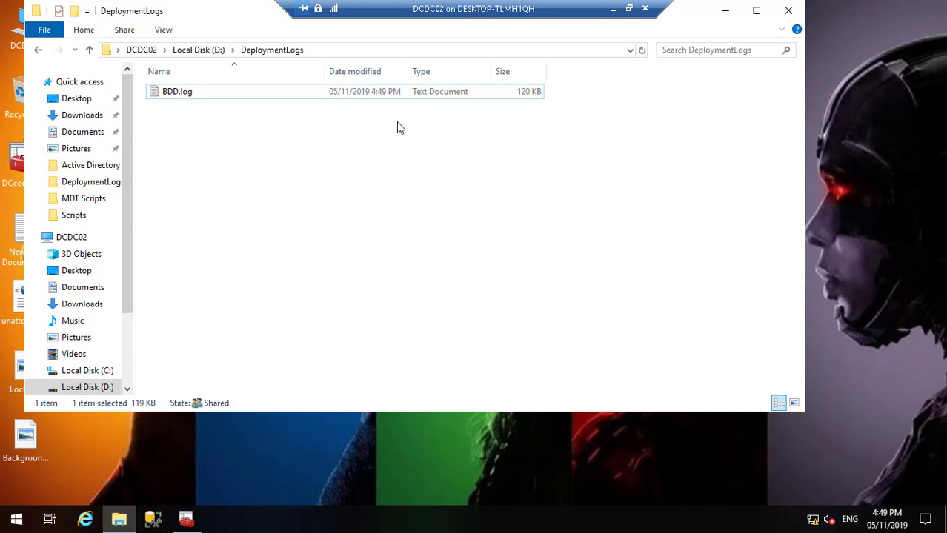
Step: Minimize the folder, dismiss the monitoring data error and restore Deployment Workbench
left_click(728, 15)
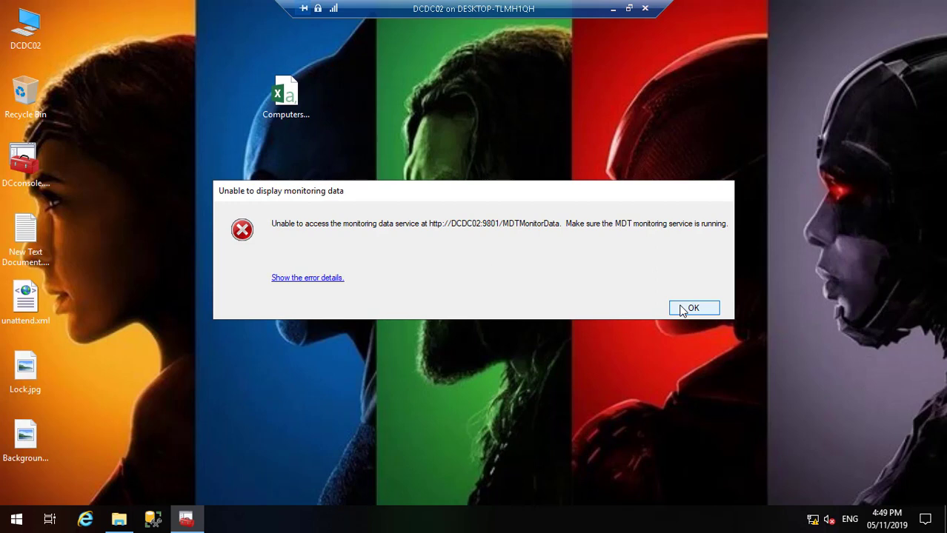
left_click(693, 308)
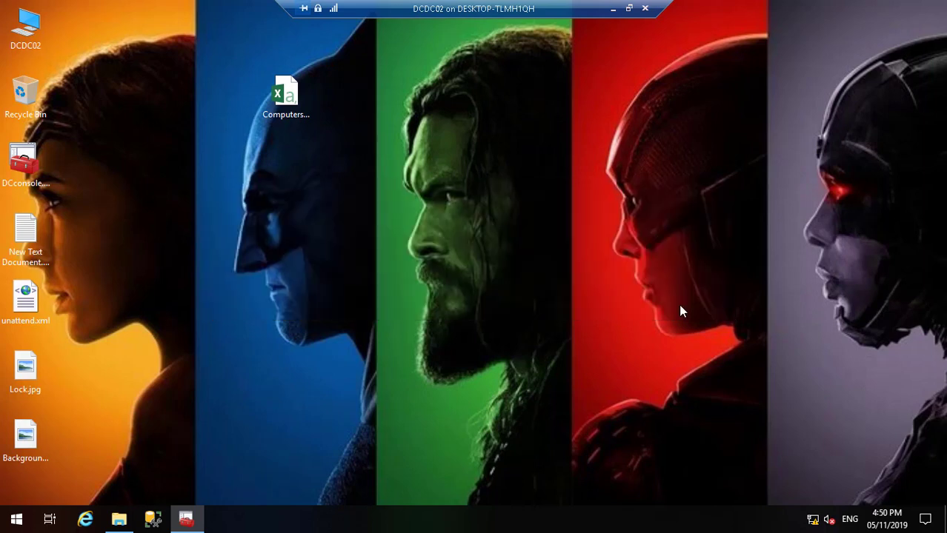
left_click(186, 521)
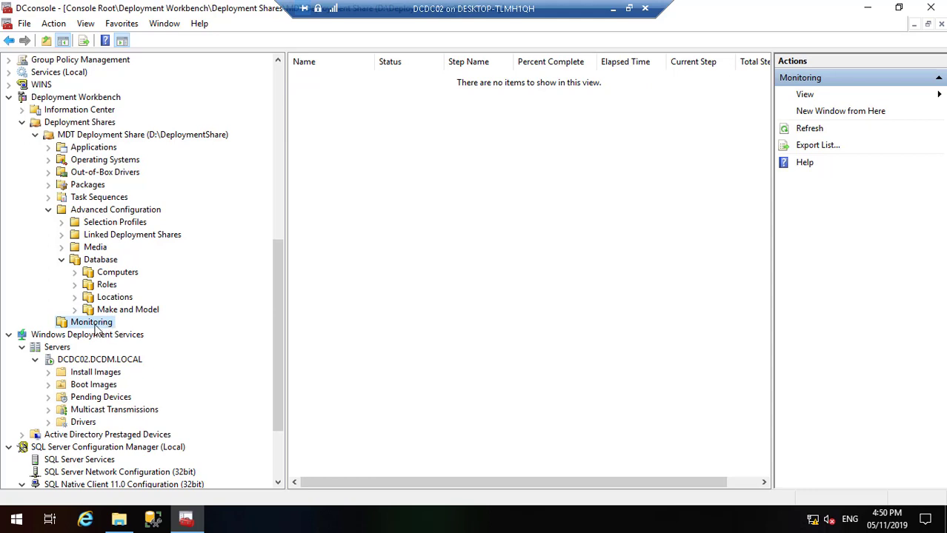
Step: Refresh the Monitoring node from its context menu
right_click(100, 323)
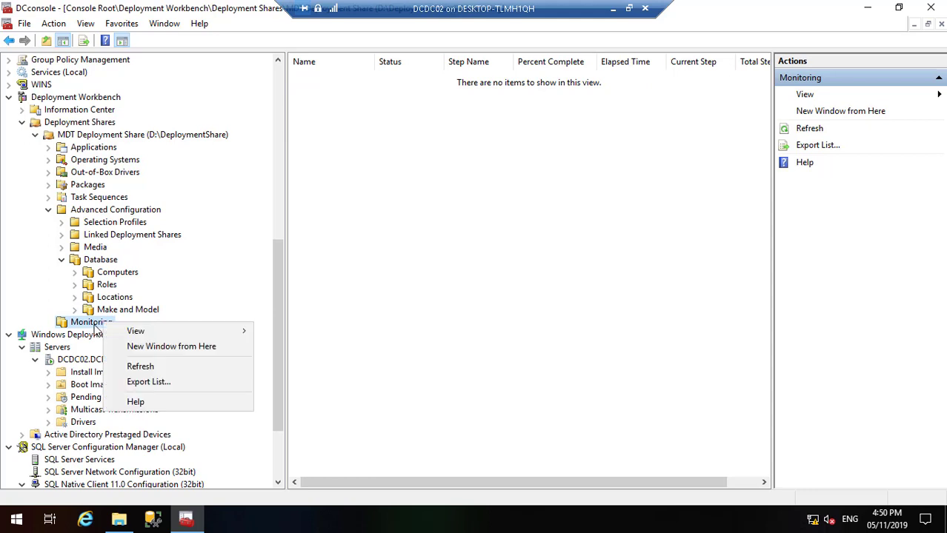
left_click(140, 370)
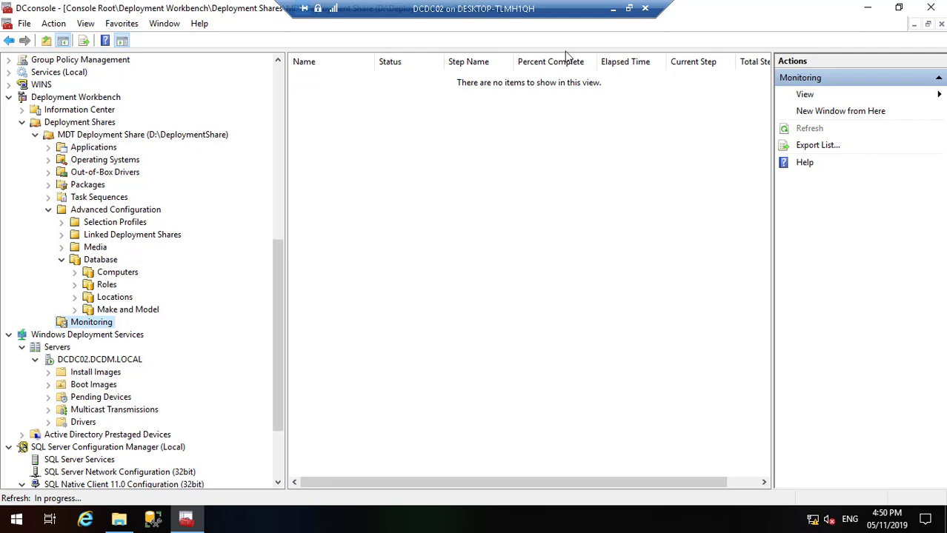
Step: Check PCDC01's installation progress from the host, then return to the DCDC02 session
left_click(613, 9)
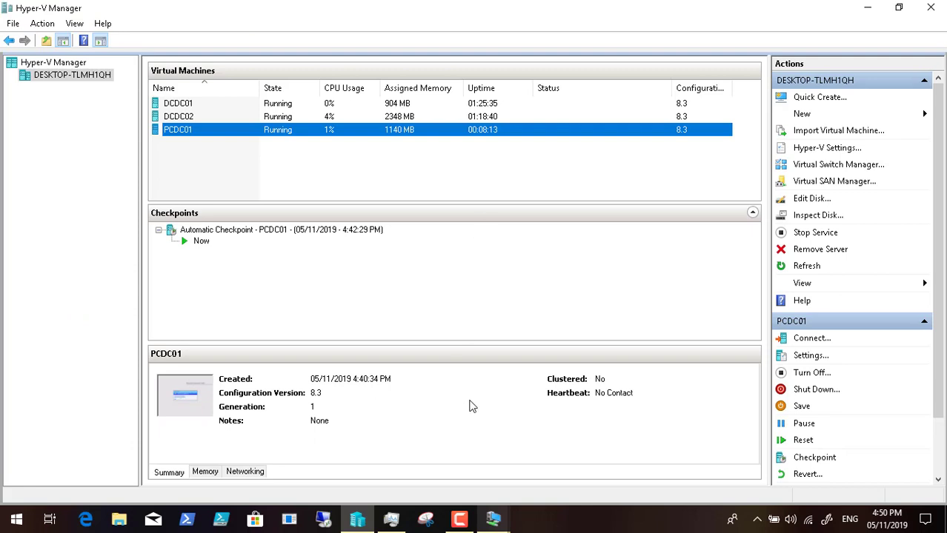
mouse_move(492, 518)
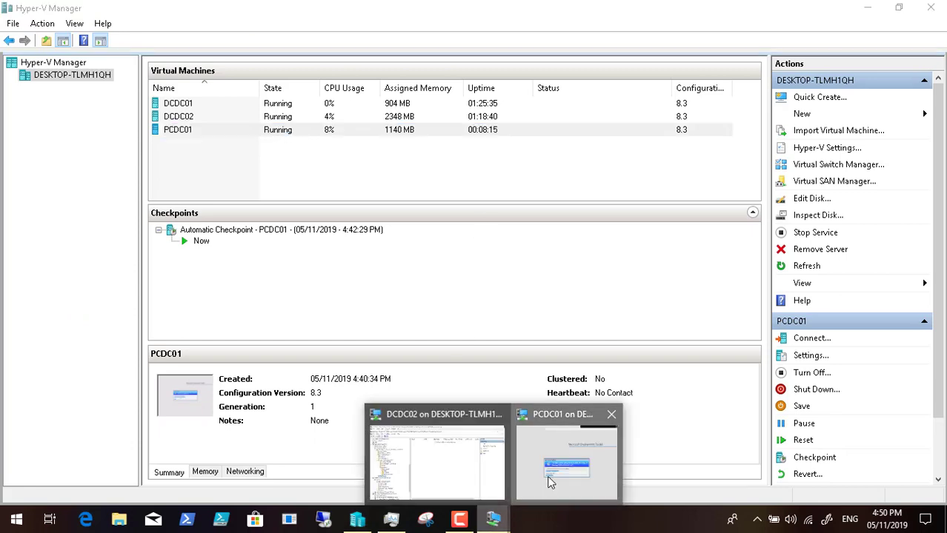
left_click(546, 475)
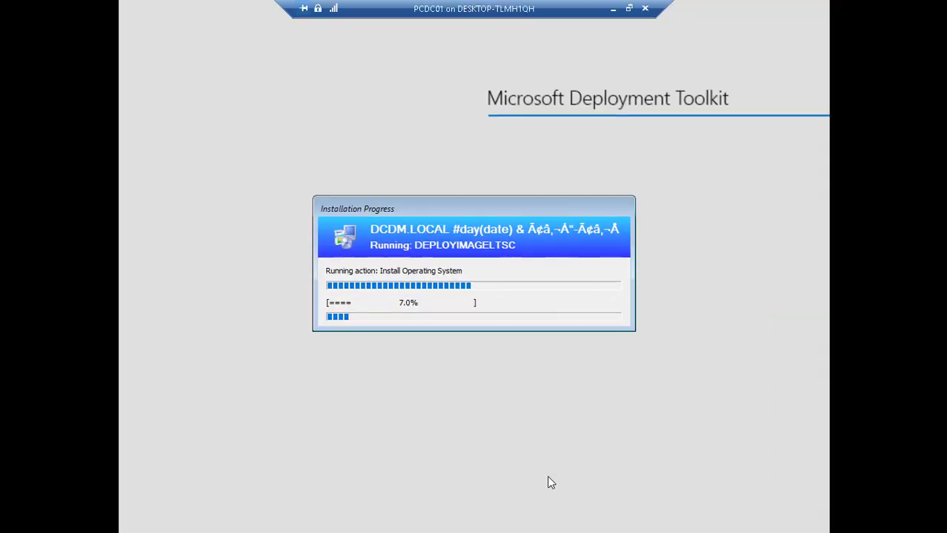
left_click(613, 8)
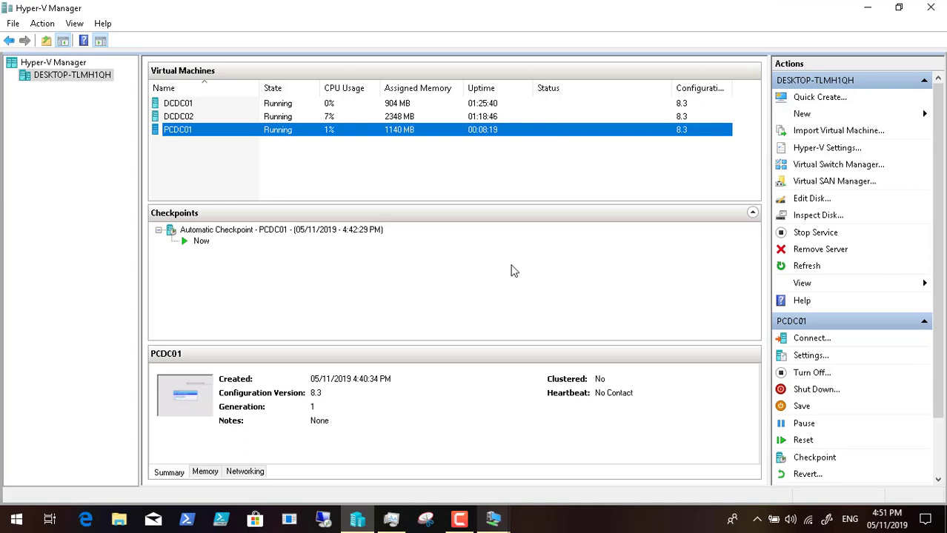
left_click(459, 522)
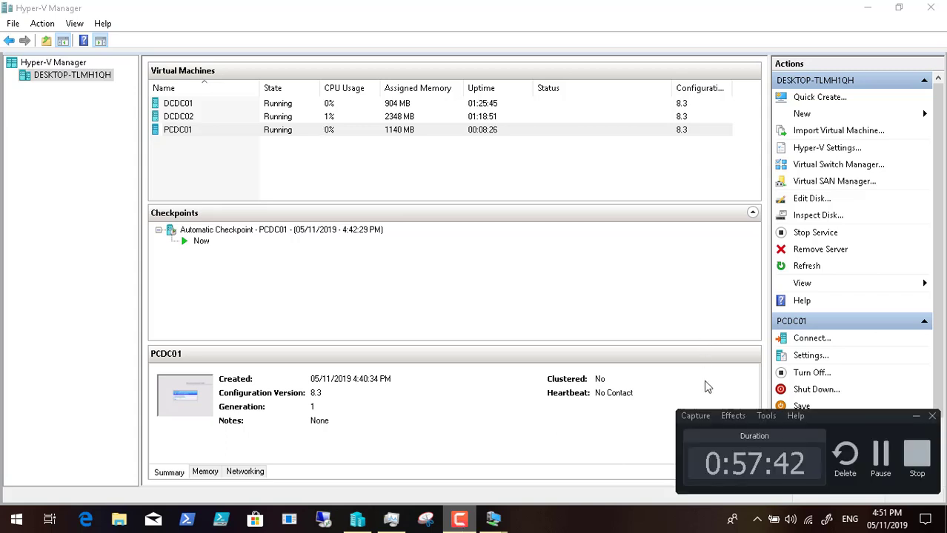
left_click(915, 416)
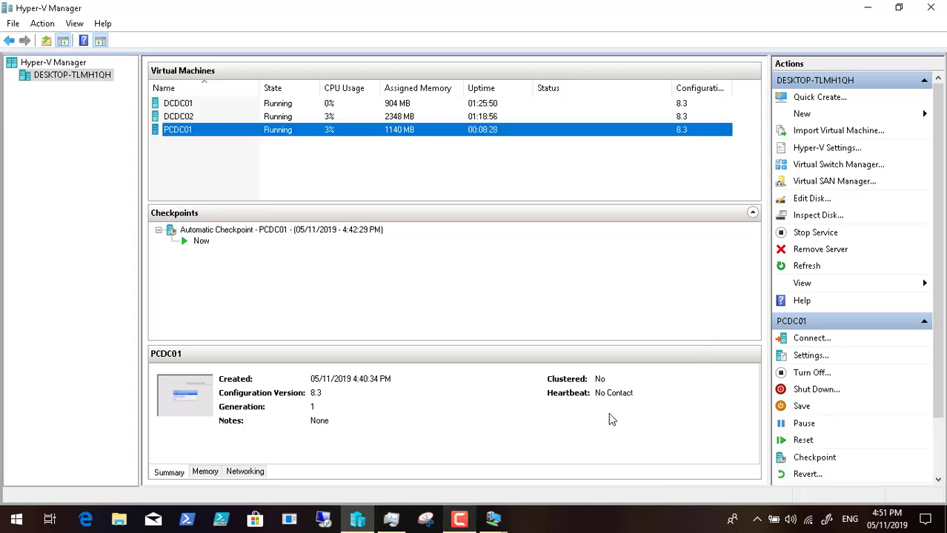
mouse_move(493, 518)
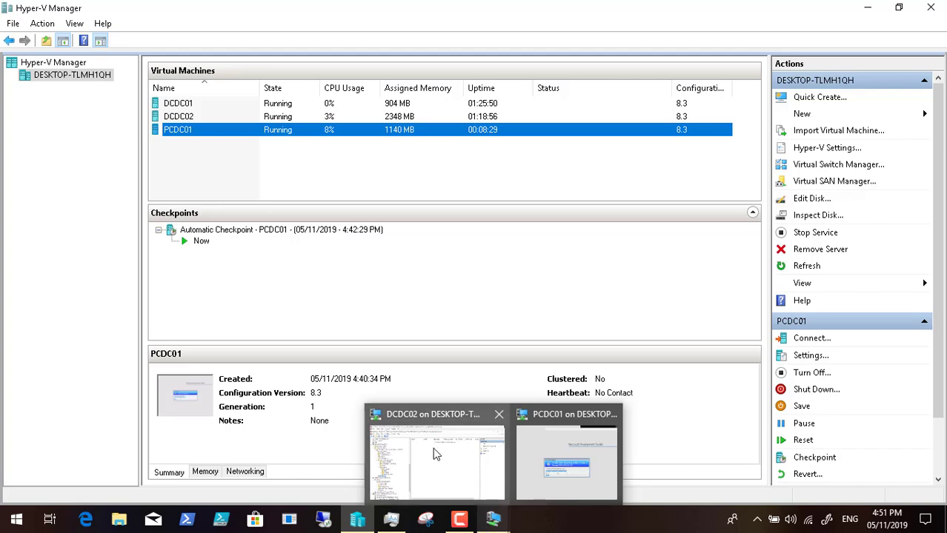
left_click(432, 447)
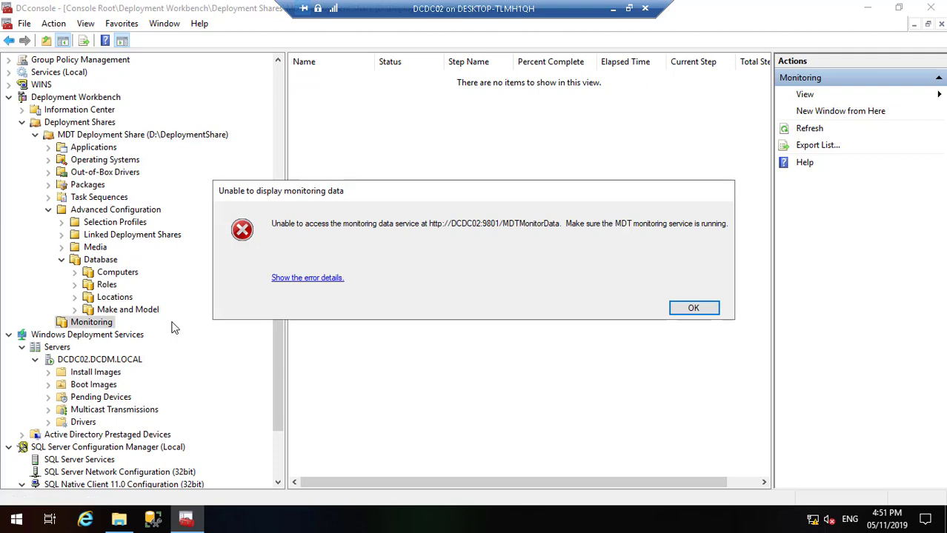
Step: Dismiss the monitoring data error and browse the console tree
left_click(692, 308)
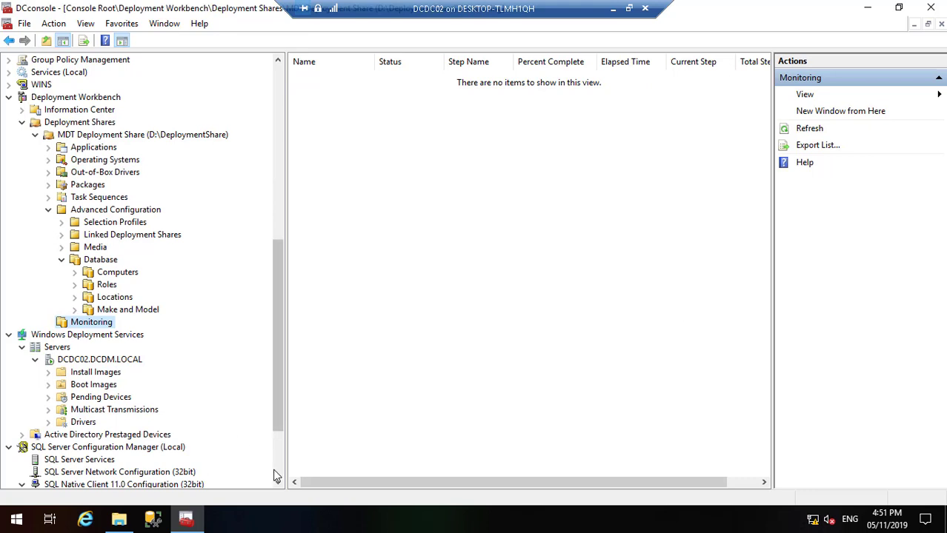
scroll(256, 459, "down", 3)
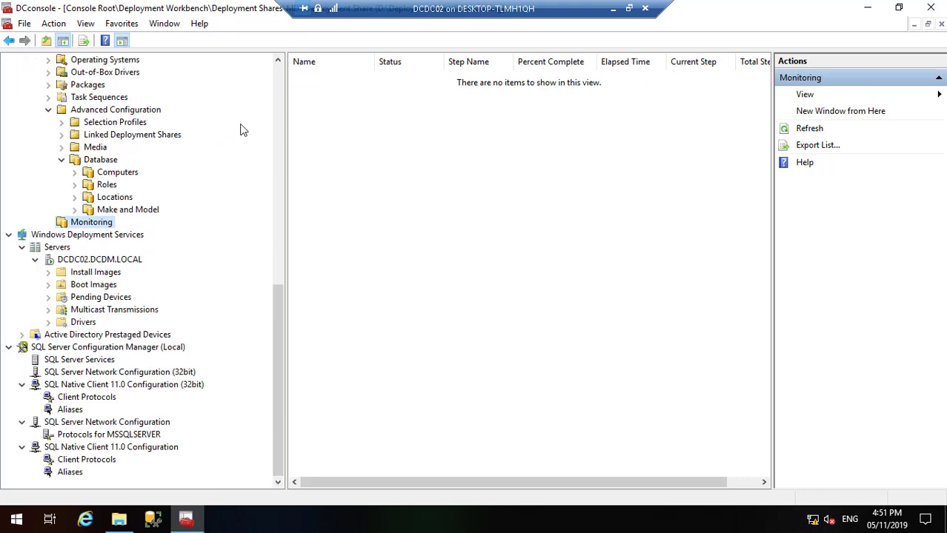
left_click(277, 87)
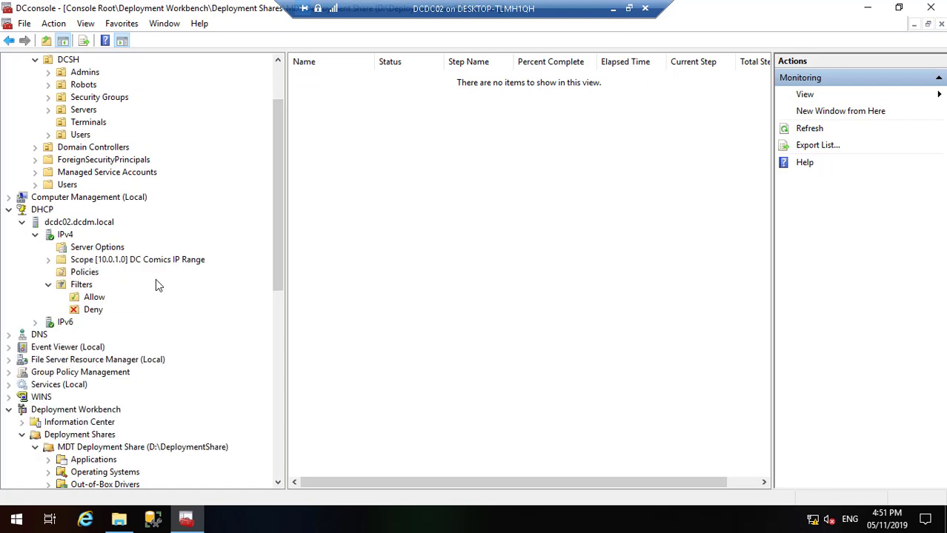
left_click(278, 482)
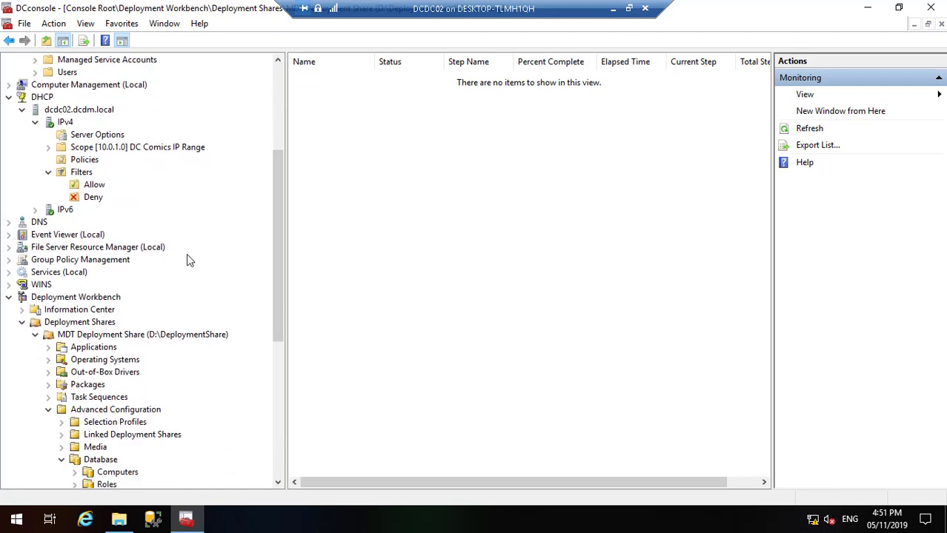
Step: Open Services (Local) and select the Microsoft Deployment Toolkit Monitor Service
left_click(77, 272)
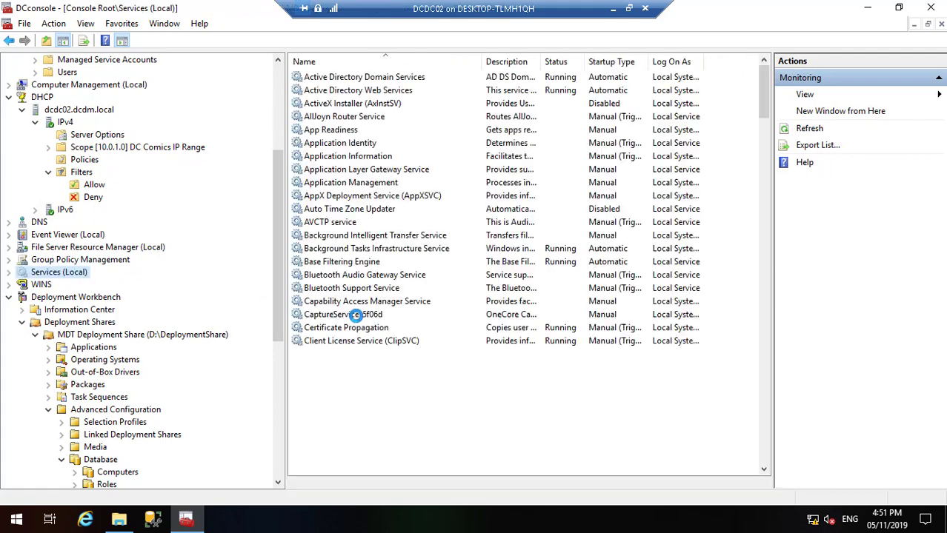
left_click(356, 315)
type("mi")
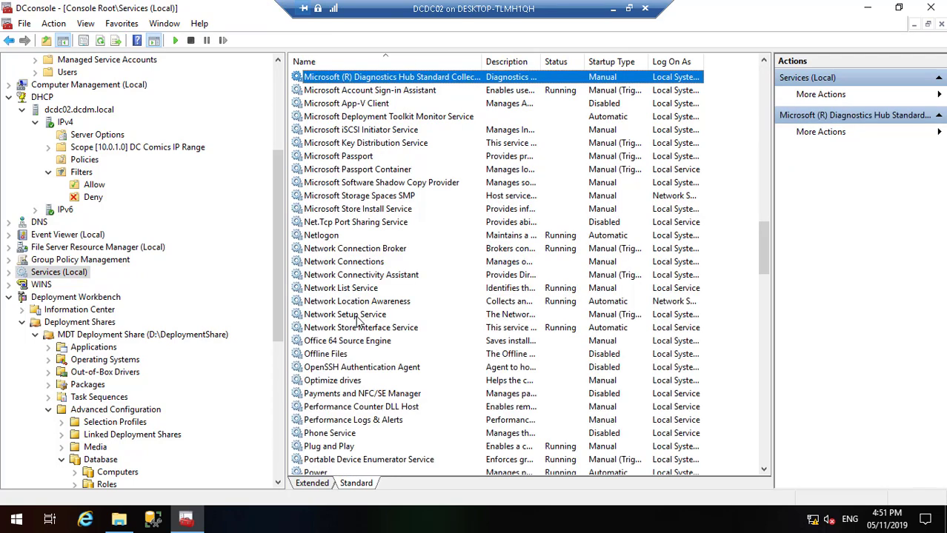
left_click(397, 117)
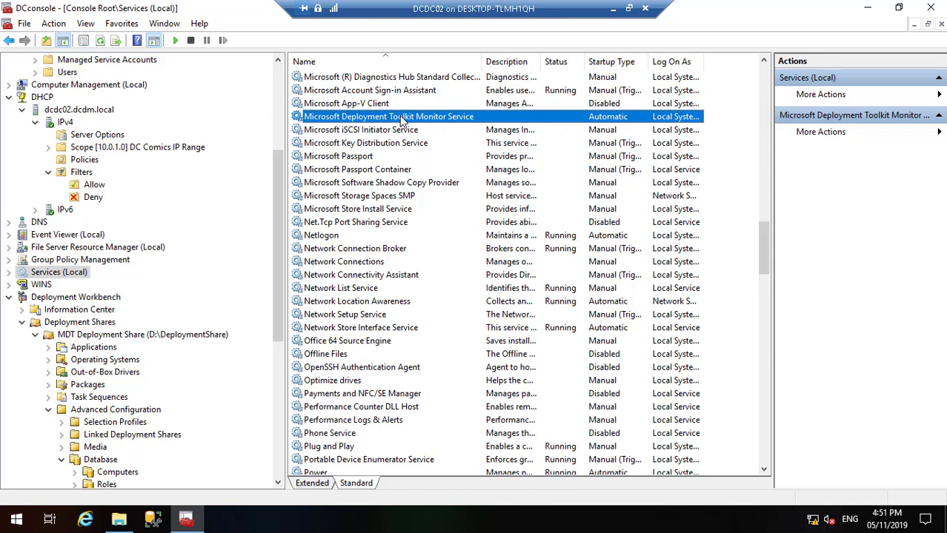
double_click(399, 116)
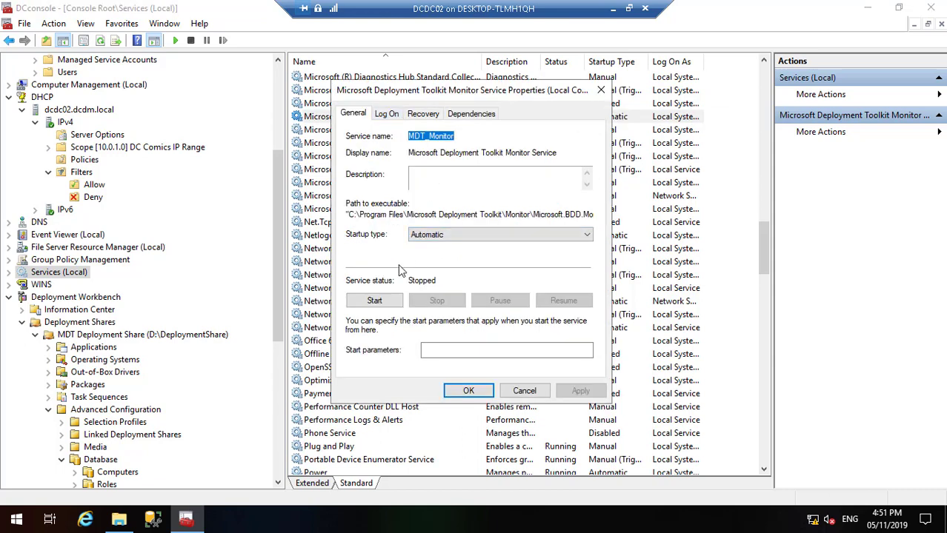
left_click(375, 301)
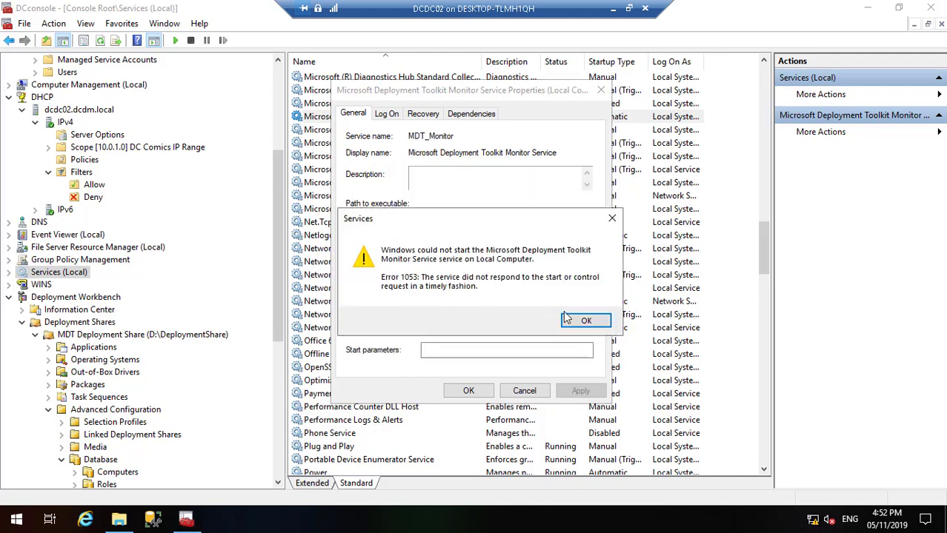
left_click(586, 320)
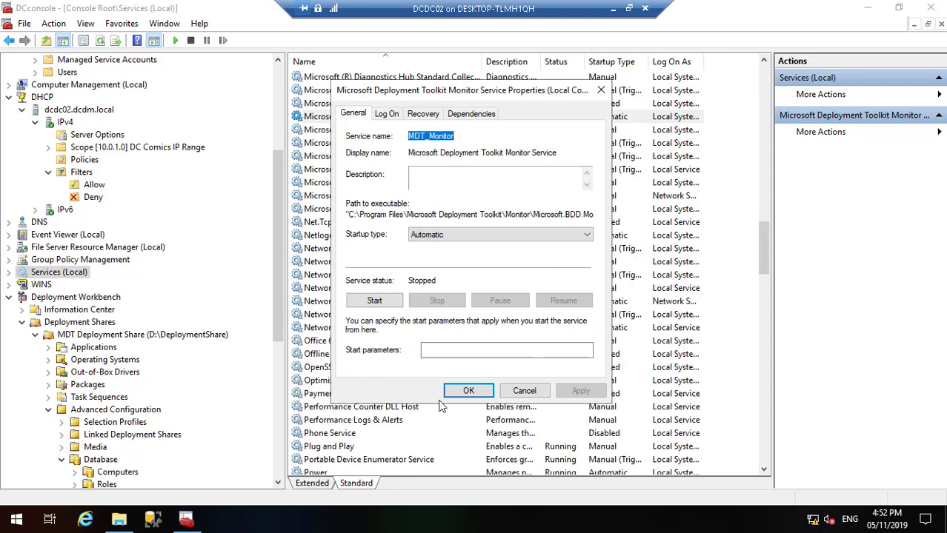
left_click(466, 390)
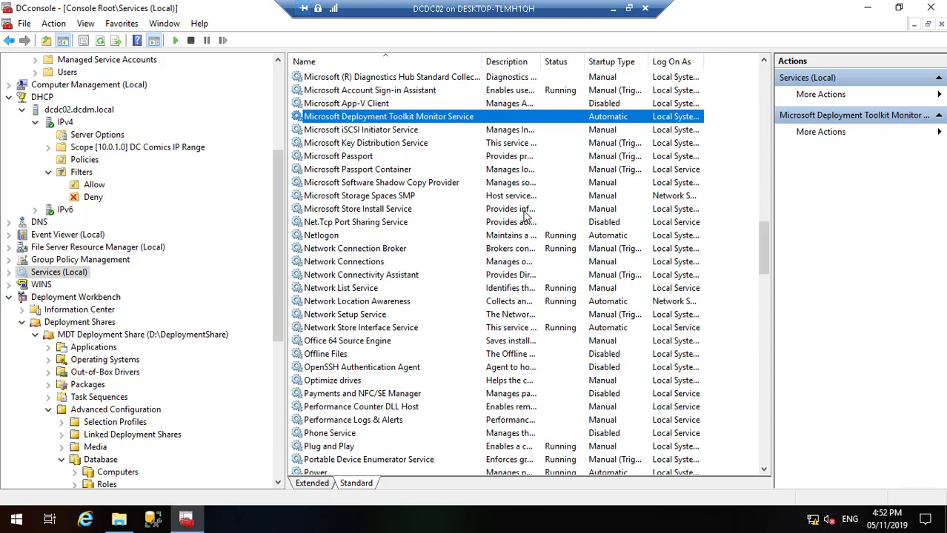
double_click(397, 119)
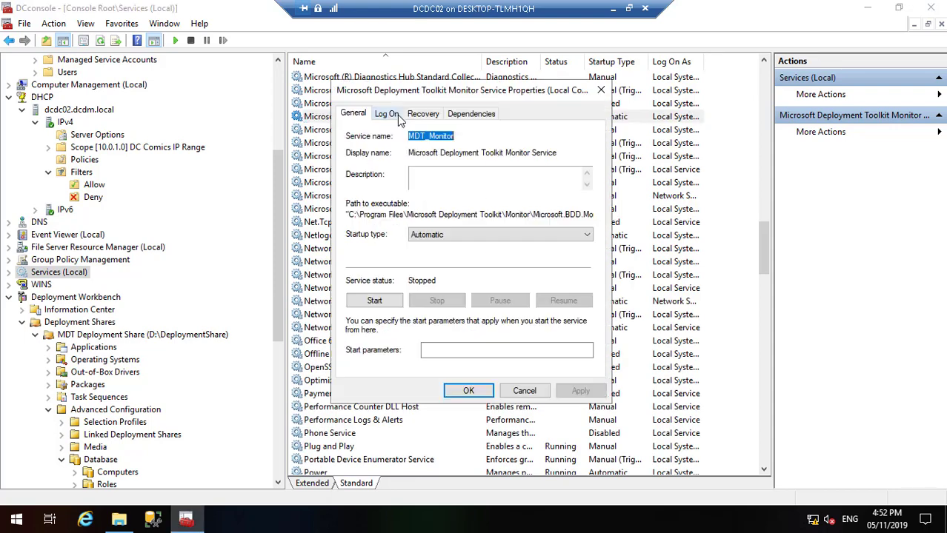
left_click(376, 302)
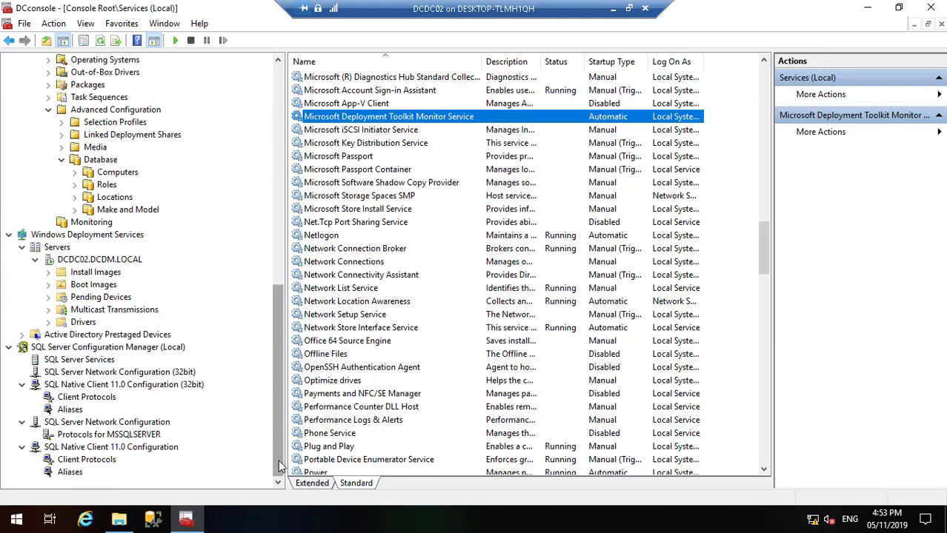
Step: In DCDC02.DCDM.LOCAL properties, require F12 for known and unknown clients and apply
right_click(125, 263)
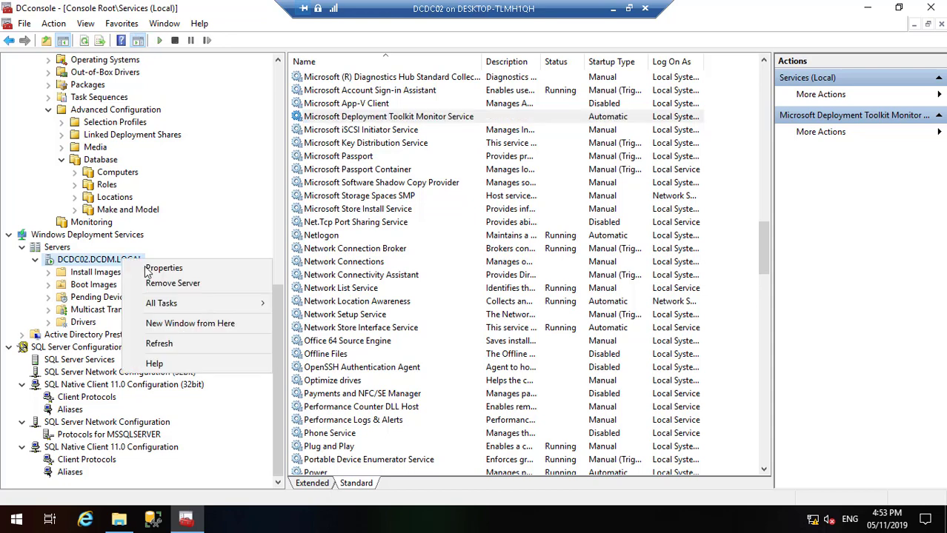
left_click(164, 268)
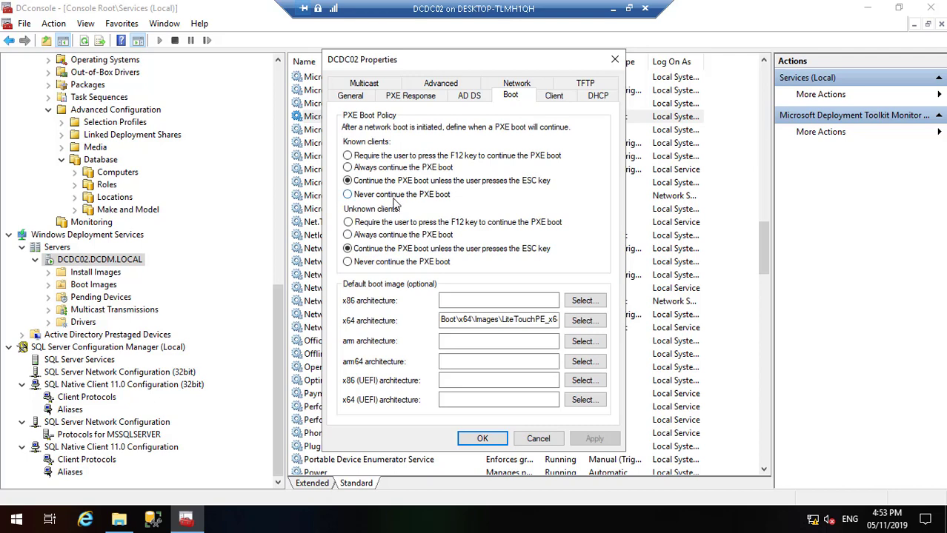
left_click(348, 156)
left_click(348, 222)
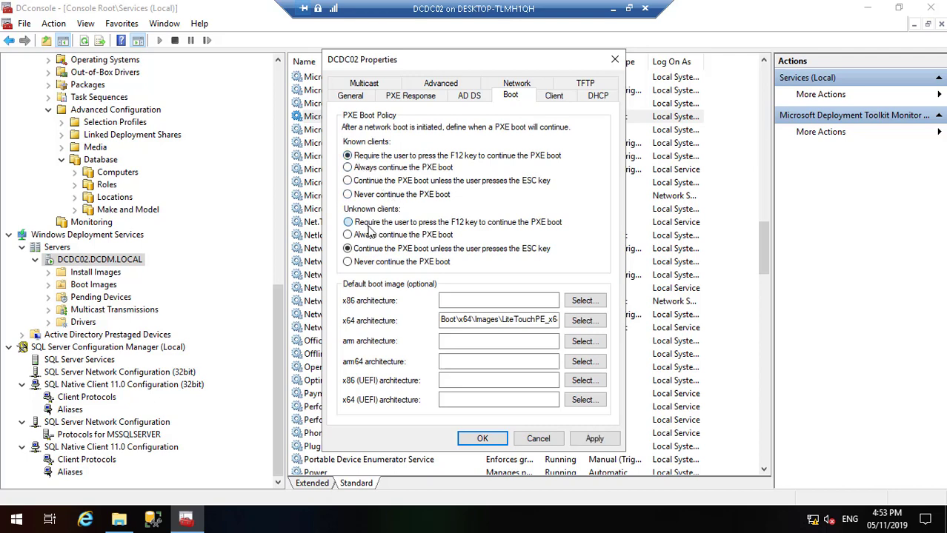
left_click(602, 439)
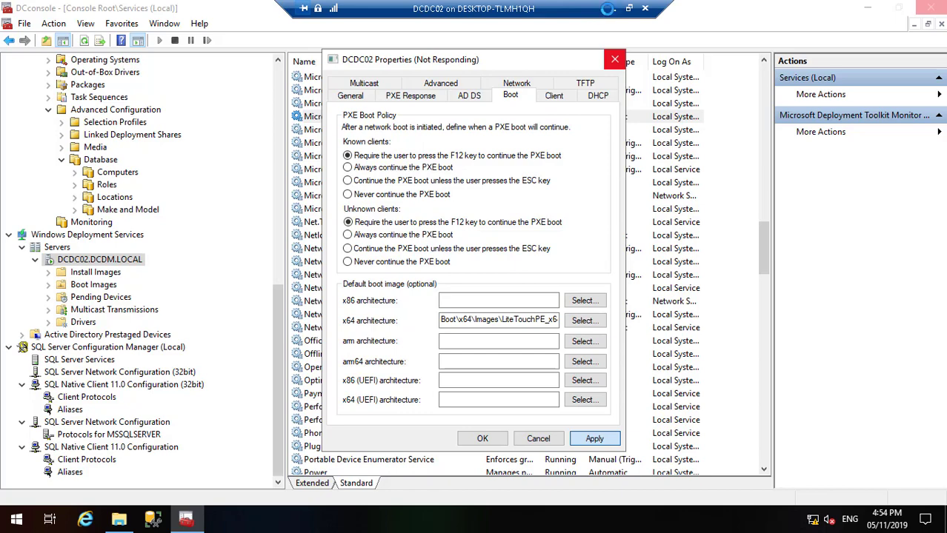
Step: Check PCDC01's install progress, now at 18%, and minimize it again
double_click(604, 9)
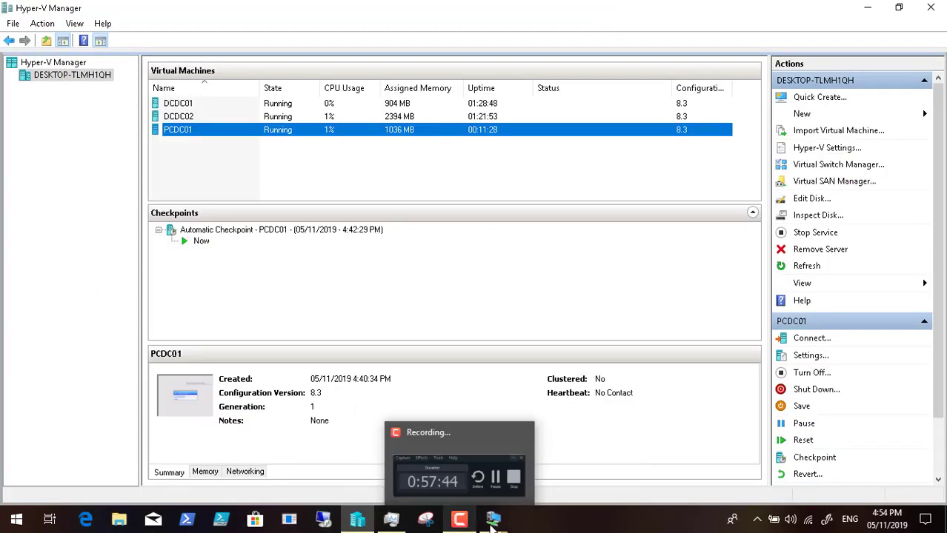
mouse_move(494, 523)
left_click(559, 464)
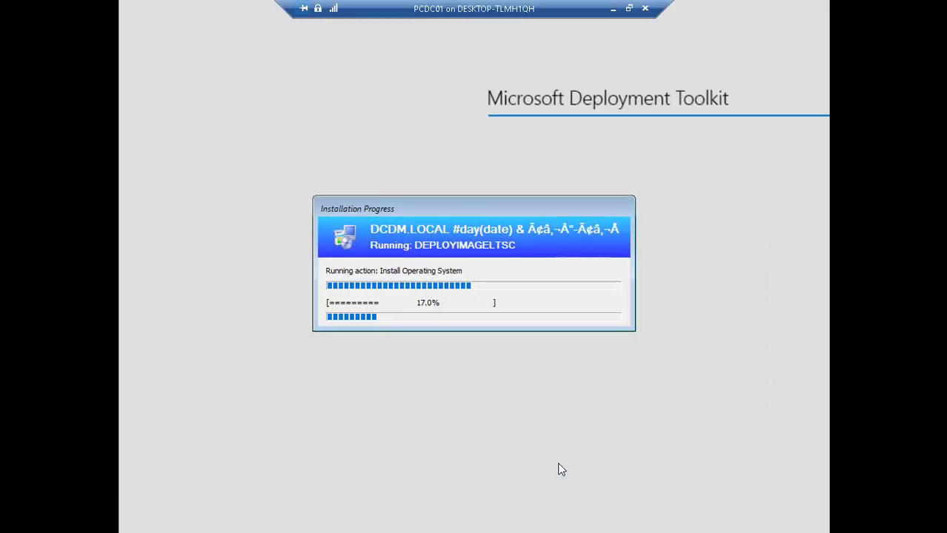
left_click(613, 9)
Step: Back on DCDC02, dismiss the service timeout errors and cancel the DCDC02 Properties dialog
mouse_move(454, 524)
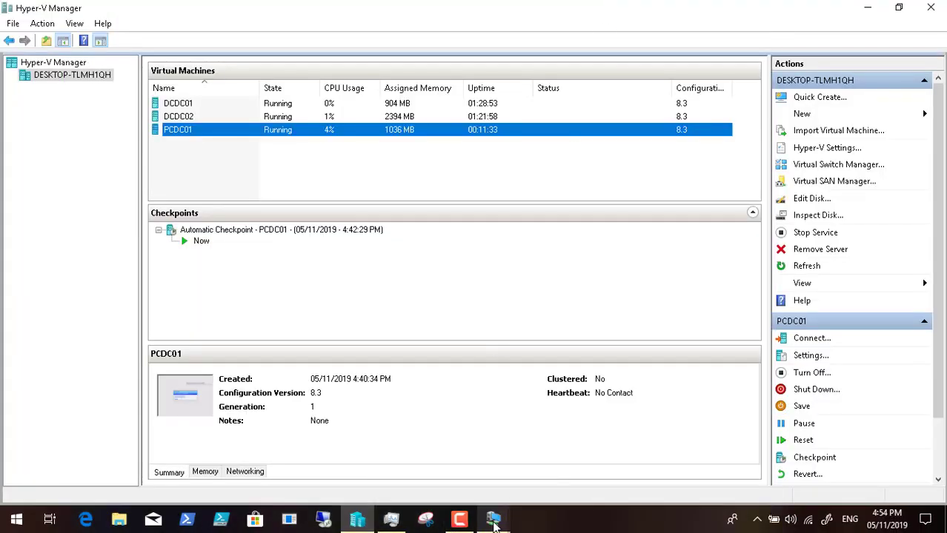
mouse_move(493, 520)
left_click(453, 463)
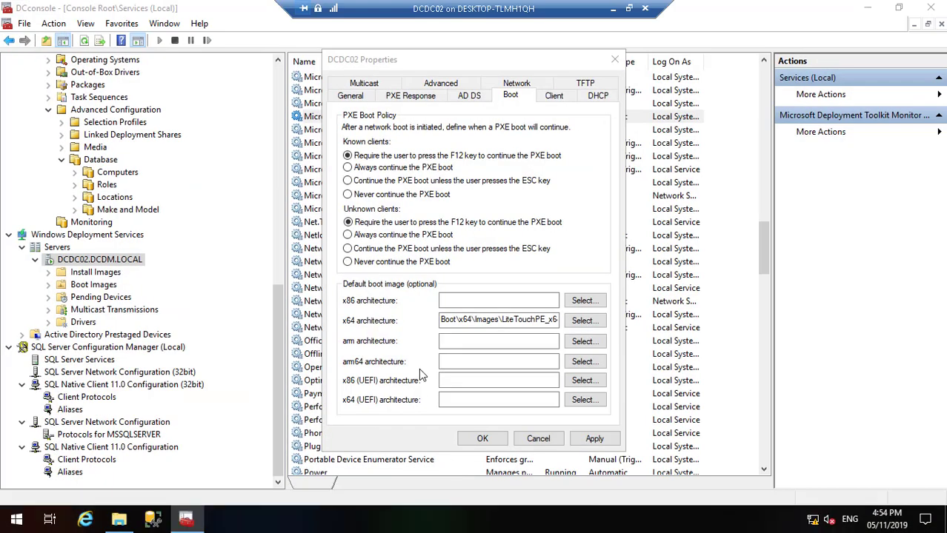
left_click(578, 290)
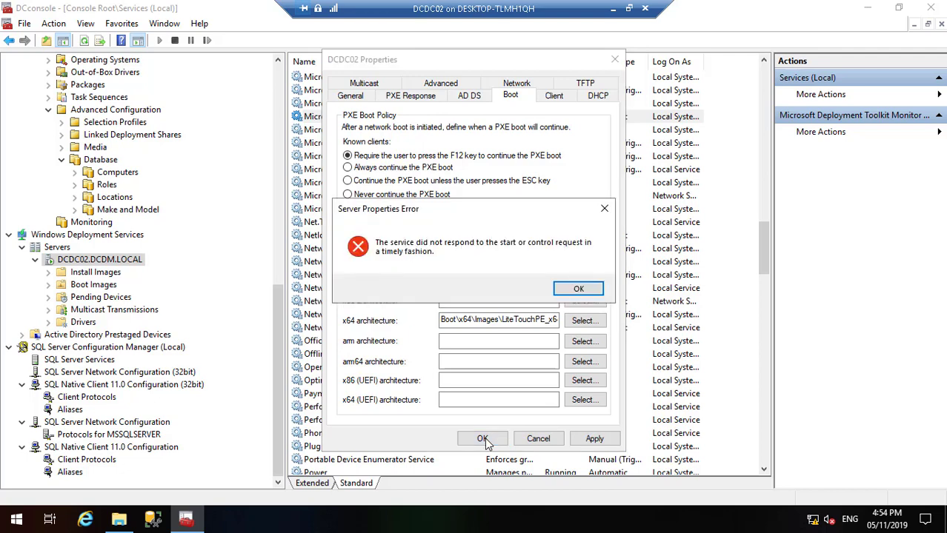
left_click(581, 293)
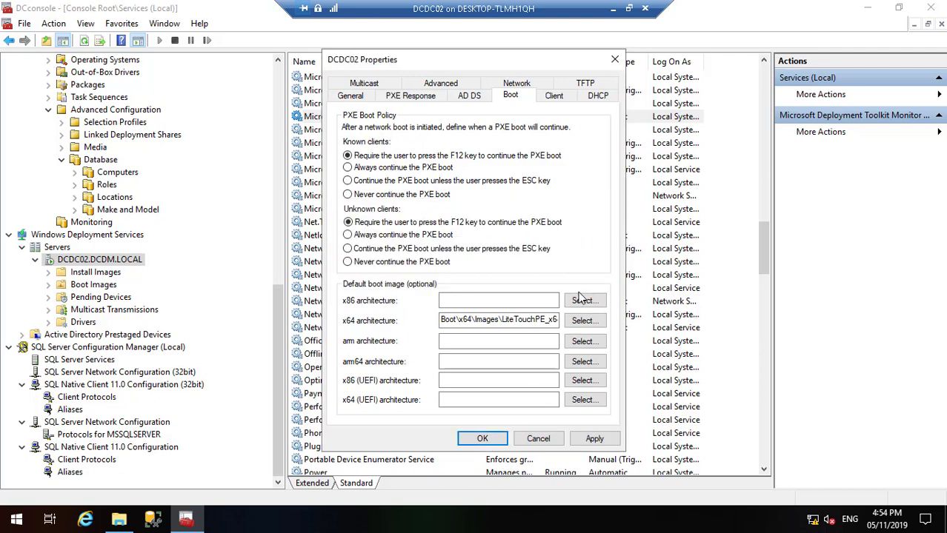
left_click(482, 439)
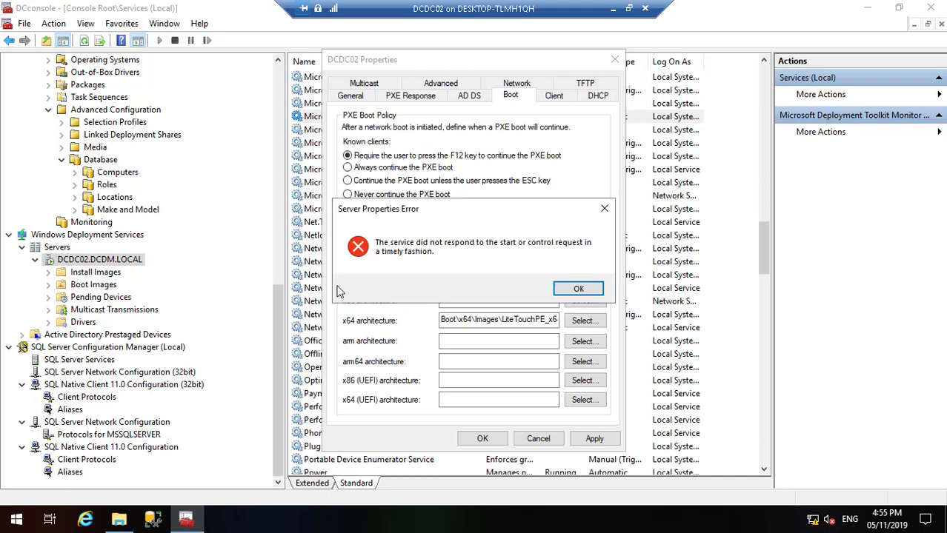
left_click(574, 293)
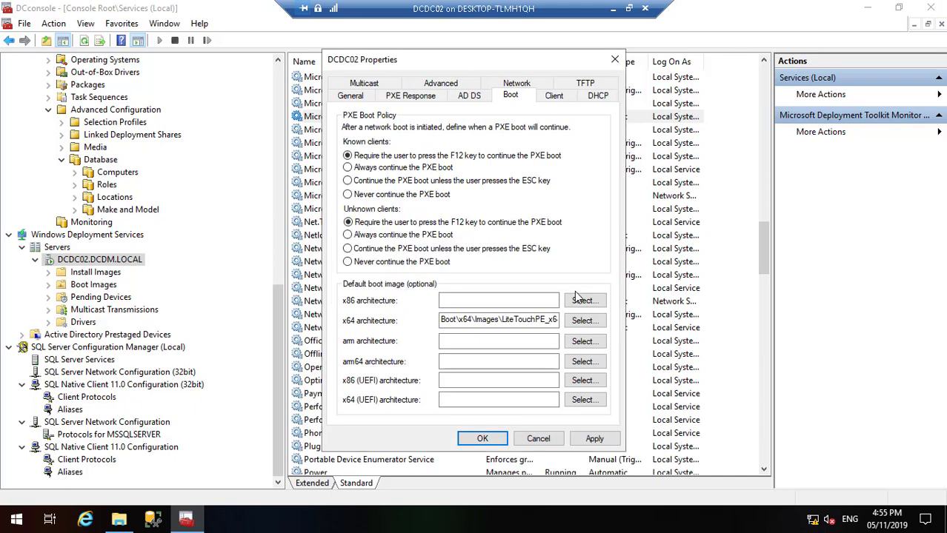
left_click(541, 440)
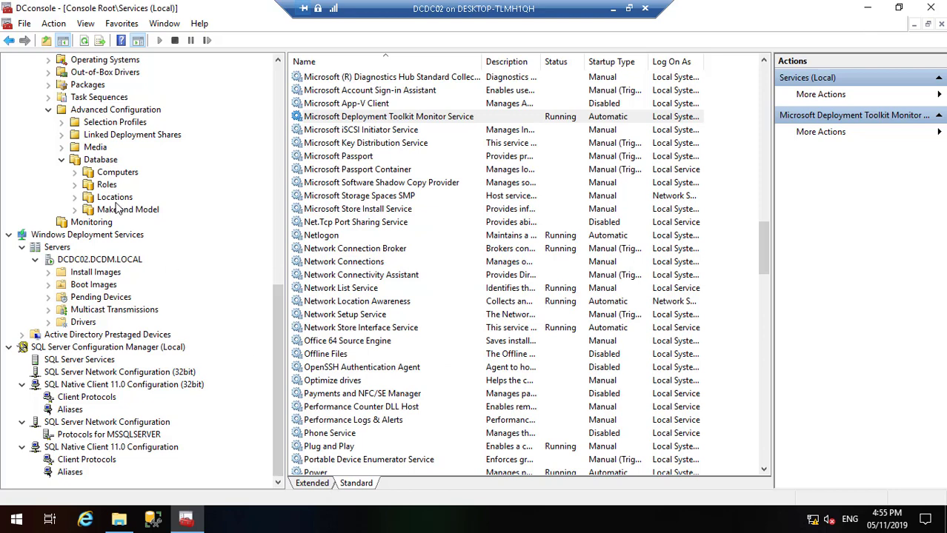
Step: Refresh the Monitoring view, which still shows no deployments, then minimise the DCDC02 session
left_click(104, 223)
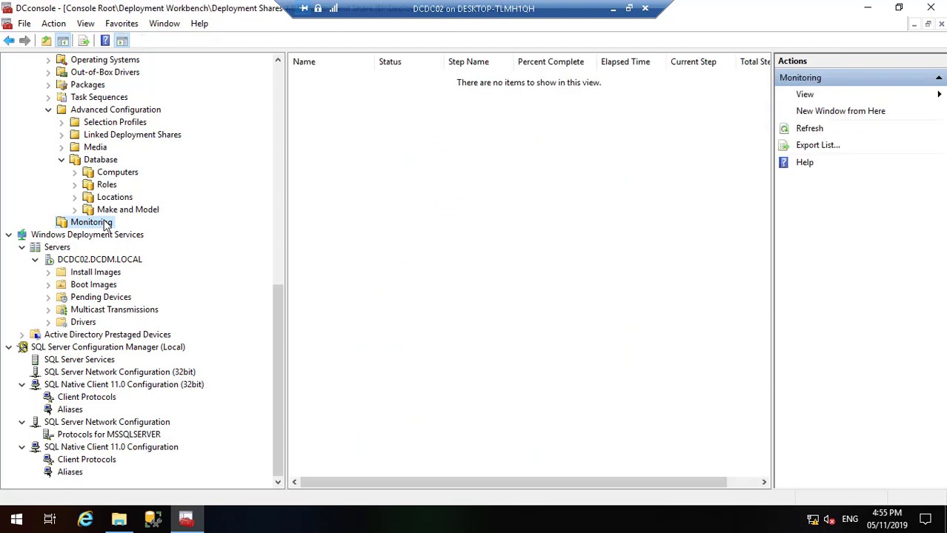
right_click(104, 225)
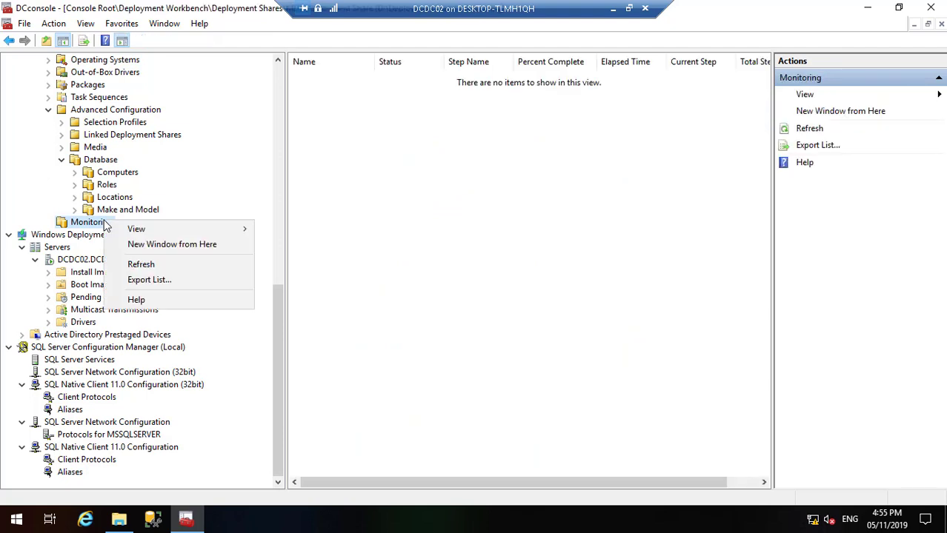
left_click(145, 266)
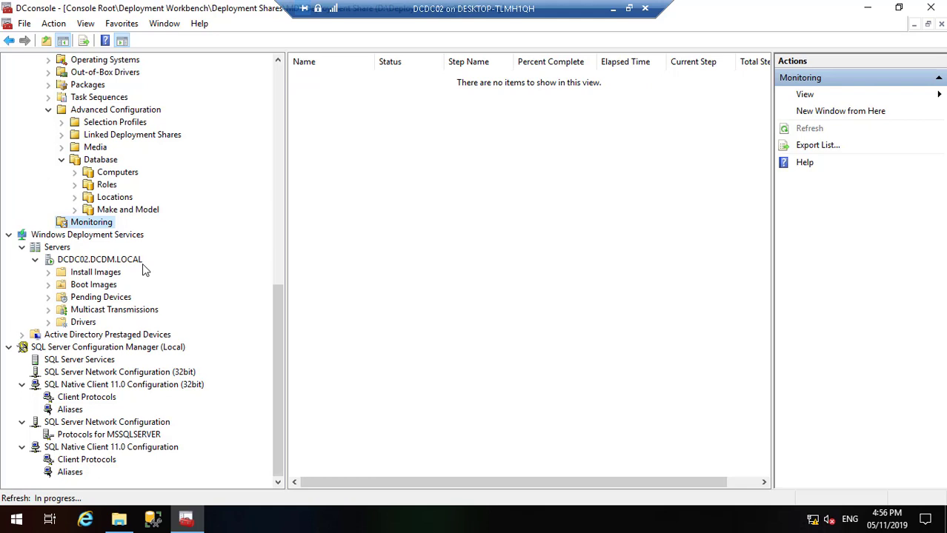
left_click(612, 9)
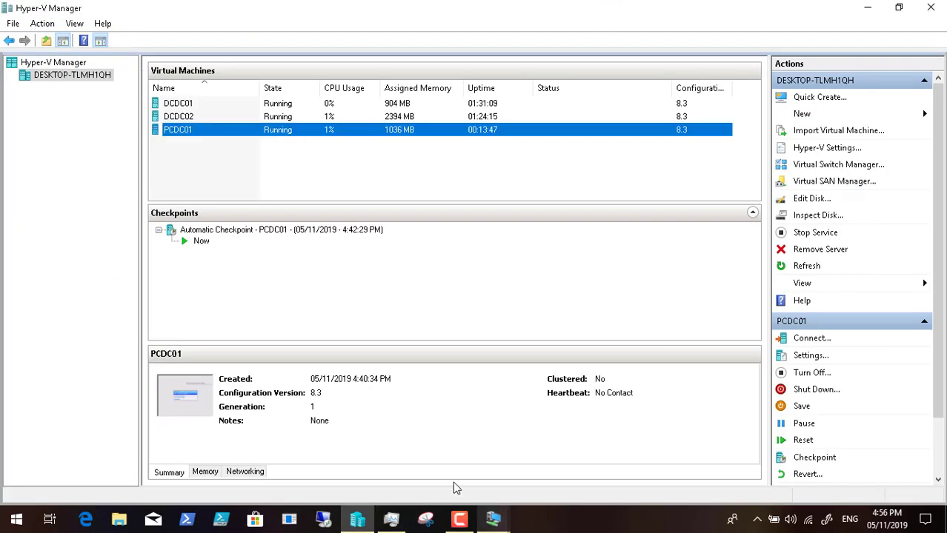
Step: Bring the DCDC02 console back, where Monitoring lists PCDC01 at Install Operating System, 49%
left_click(459, 521)
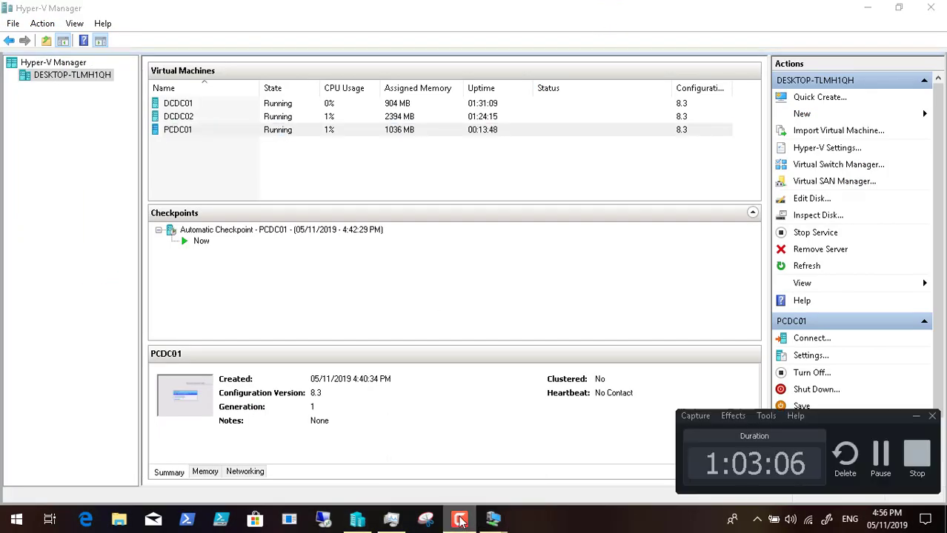
left_click(880, 457)
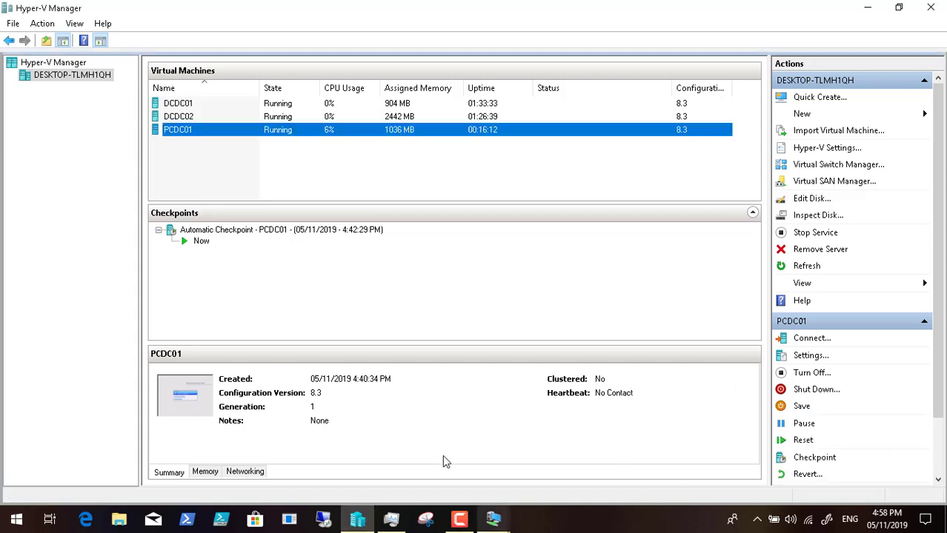
left_click(492, 519)
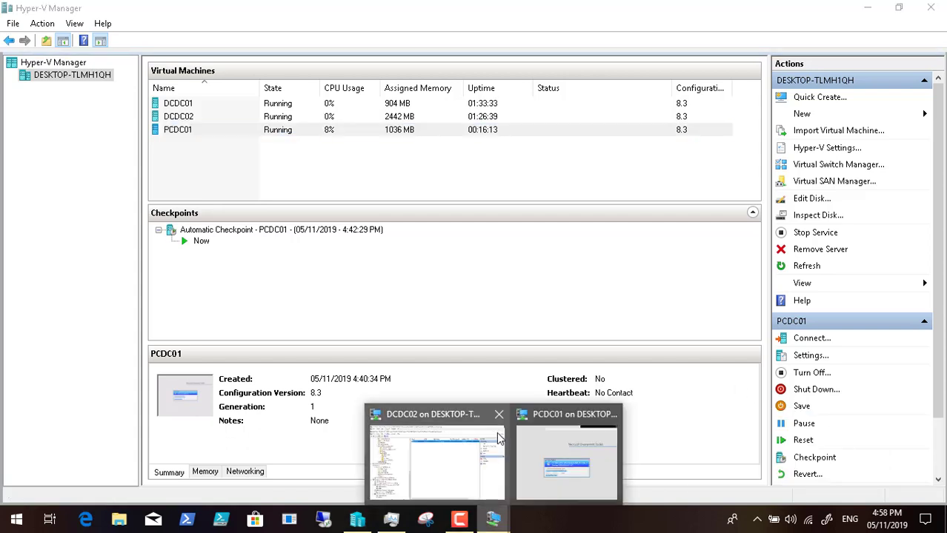
left_click(465, 443)
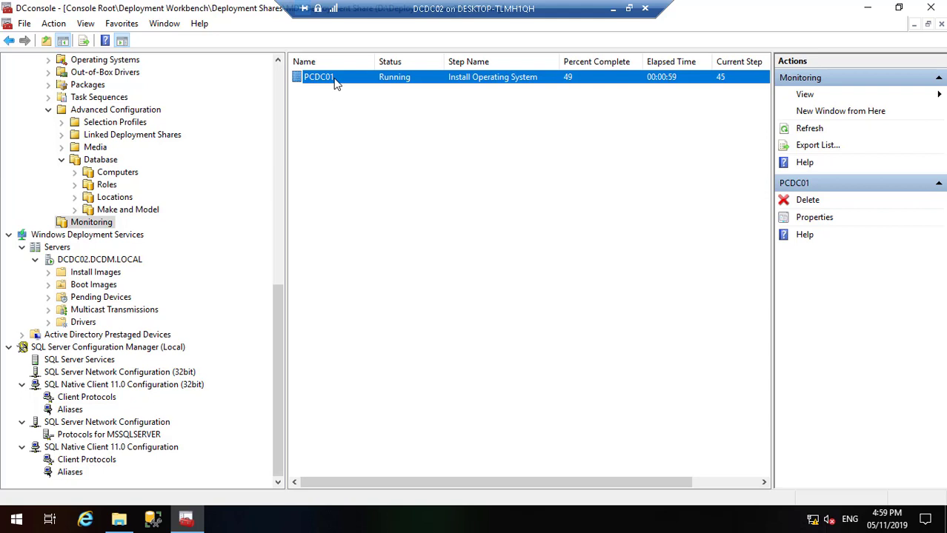
Step: Check PCDC01's deployment properties, at step 45 of 90 with no errors, then minimise DCDC02
double_click(319, 77)
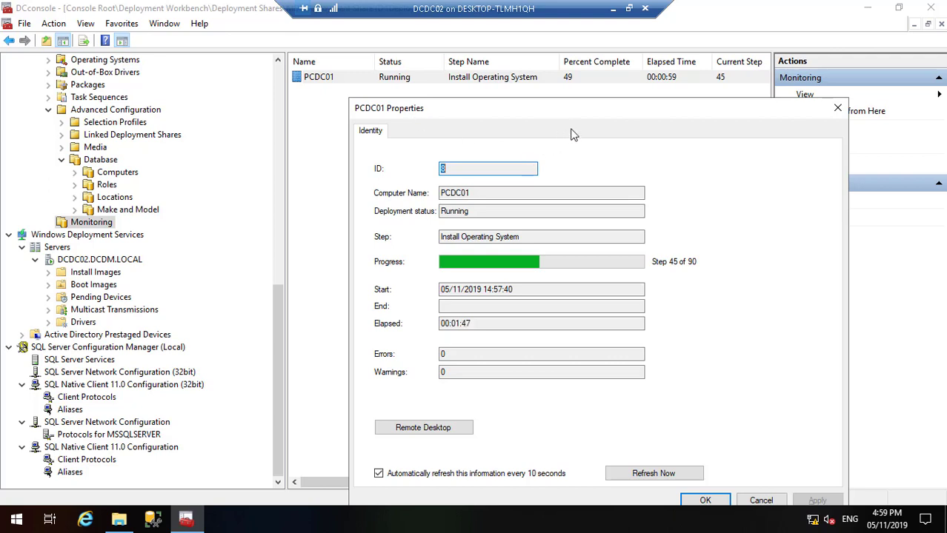
left_click_drag(572, 111, 481, 79)
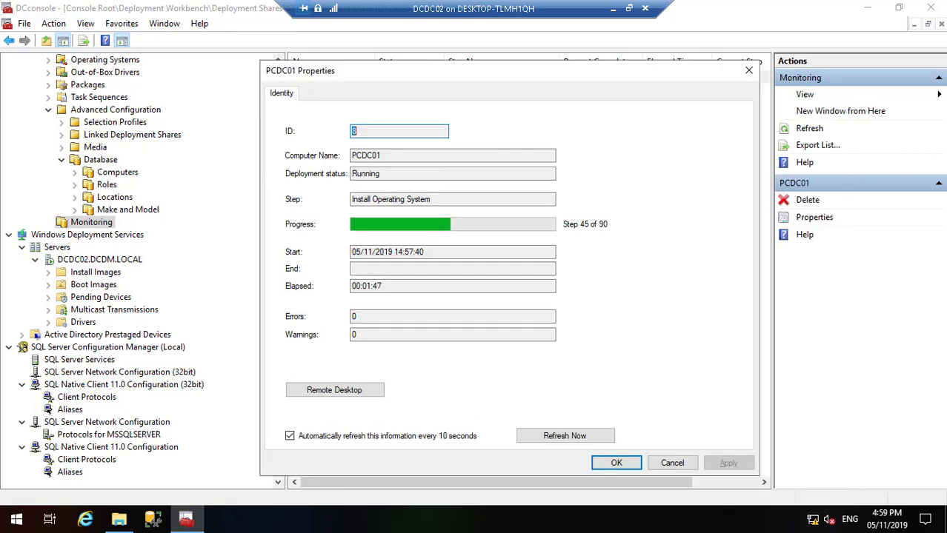
left_click(614, 9)
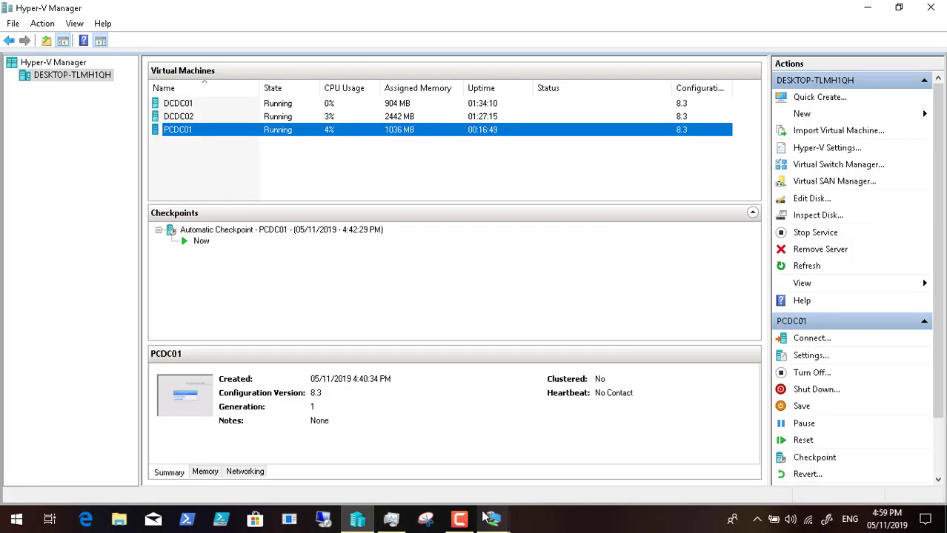
Step: Bring up the PCDC01 console showing MDT applying unattend.xml during Install Operating System
left_click(490, 518)
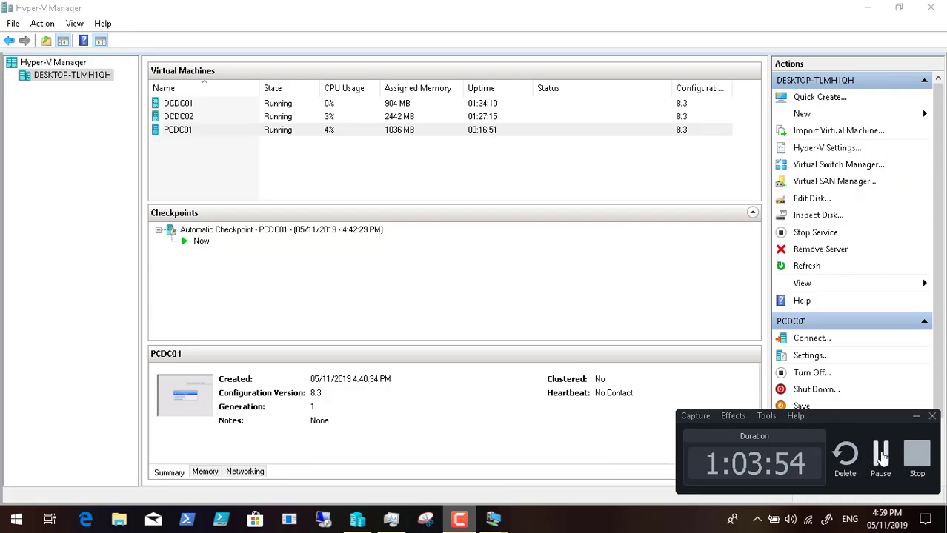
left_click(880, 455)
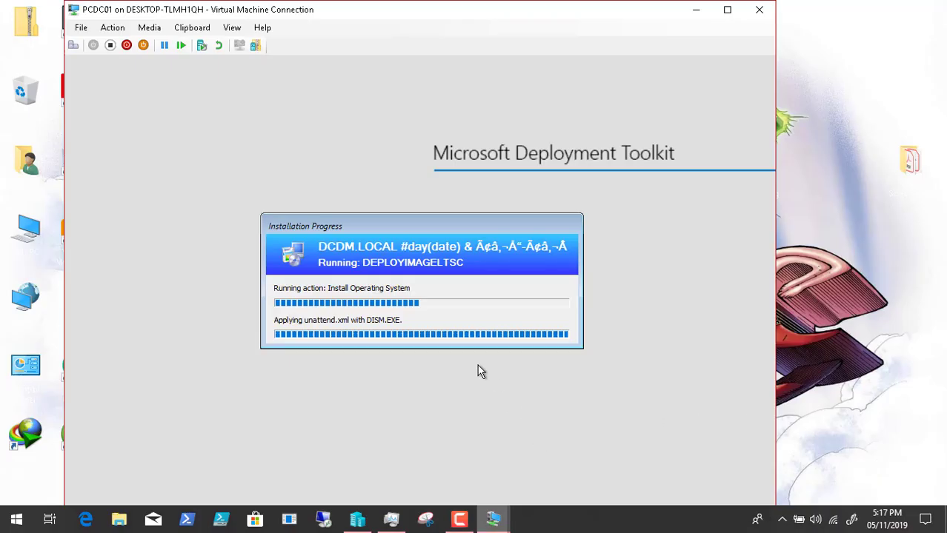
left_click(460, 520)
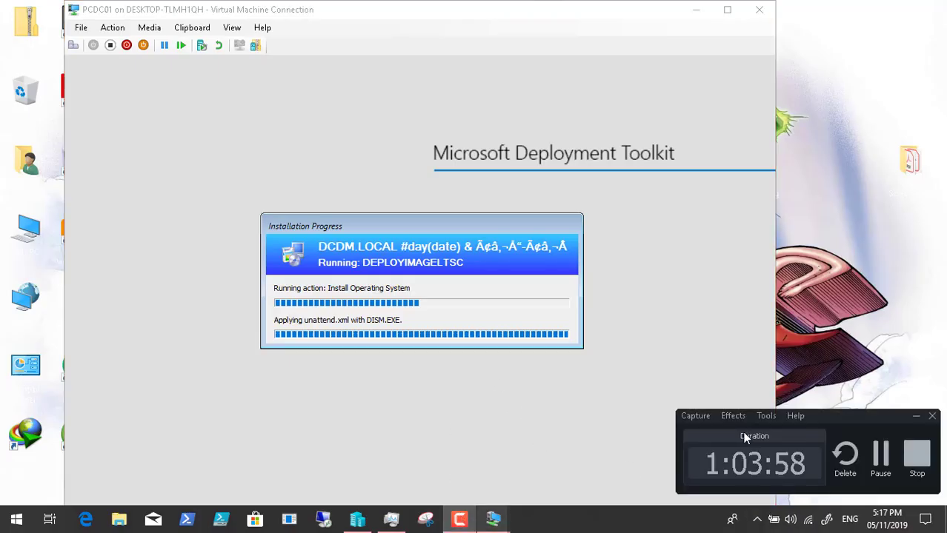